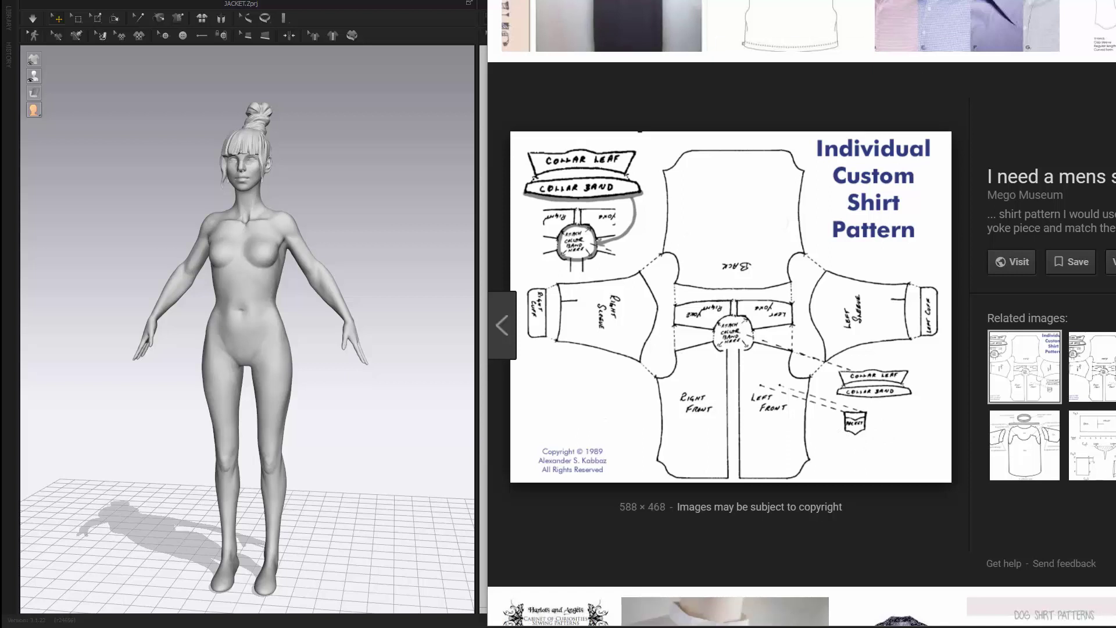
Step: Switch to Marvelous Designer and draw a rectangular pattern about 299 × 538 mm over the left half of the avatar silhouette's torso
{"action": "key", "text": "alt+Tab"}
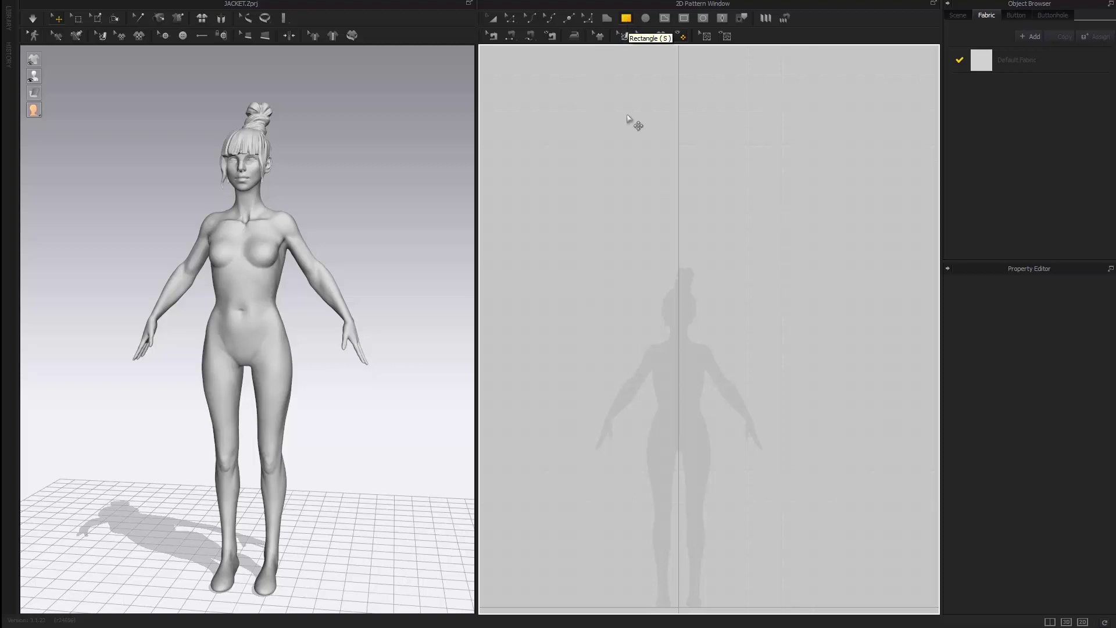
{"action": "scroll", "coordinate": [673, 232], "scroll_direction": "up", "scroll_amount": 10}
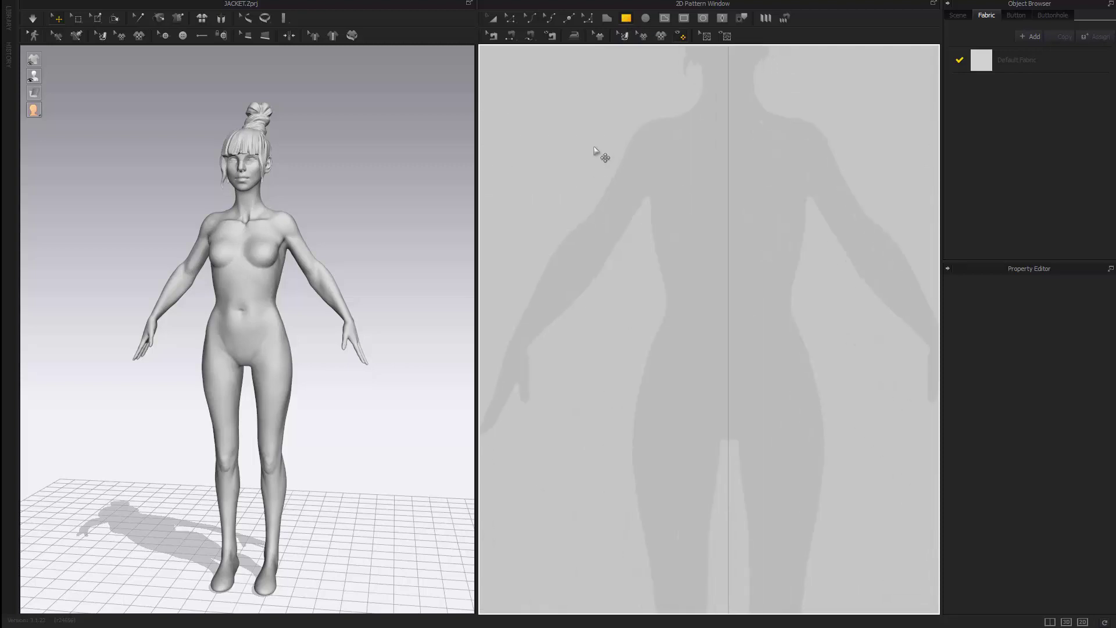
{"action": "left_click_drag", "start_coordinate": [593, 113], "coordinate": [746, 388]}
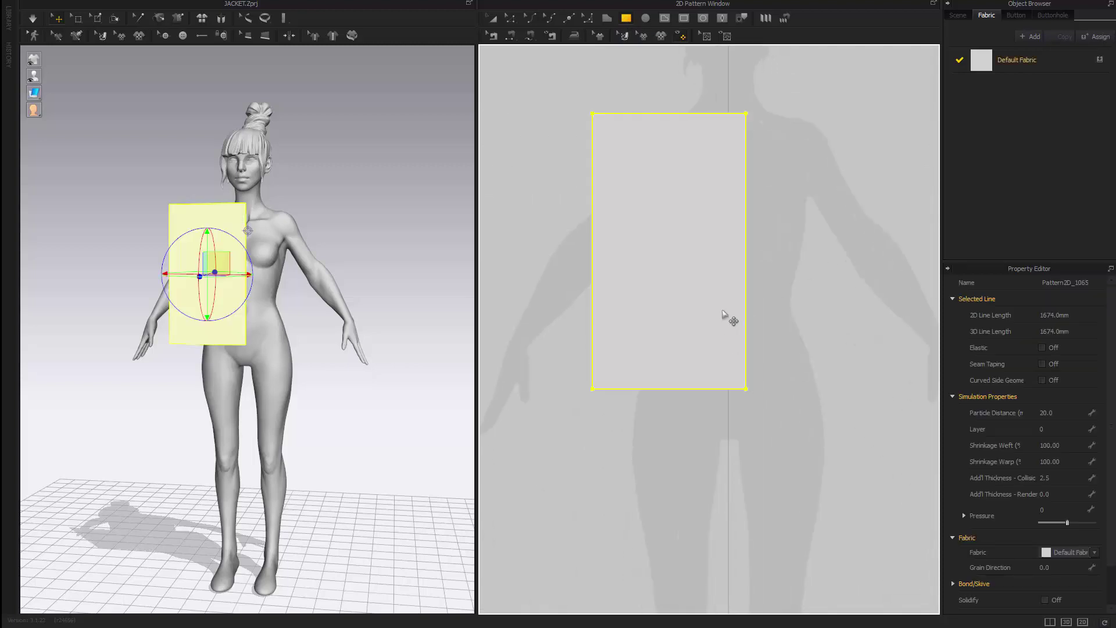
{"action": "key", "text": "a"}
{"action": "left_click_drag", "start_coordinate": [705, 297], "coordinate": [628, 283]}
{"action": "middle_click_drag", "start_coordinate": [640, 282], "coordinate": [653, 327]}
{"action": "left_click_drag", "start_coordinate": [627, 330], "coordinate": [689, 343]}
{"action": "key", "text": "2"}
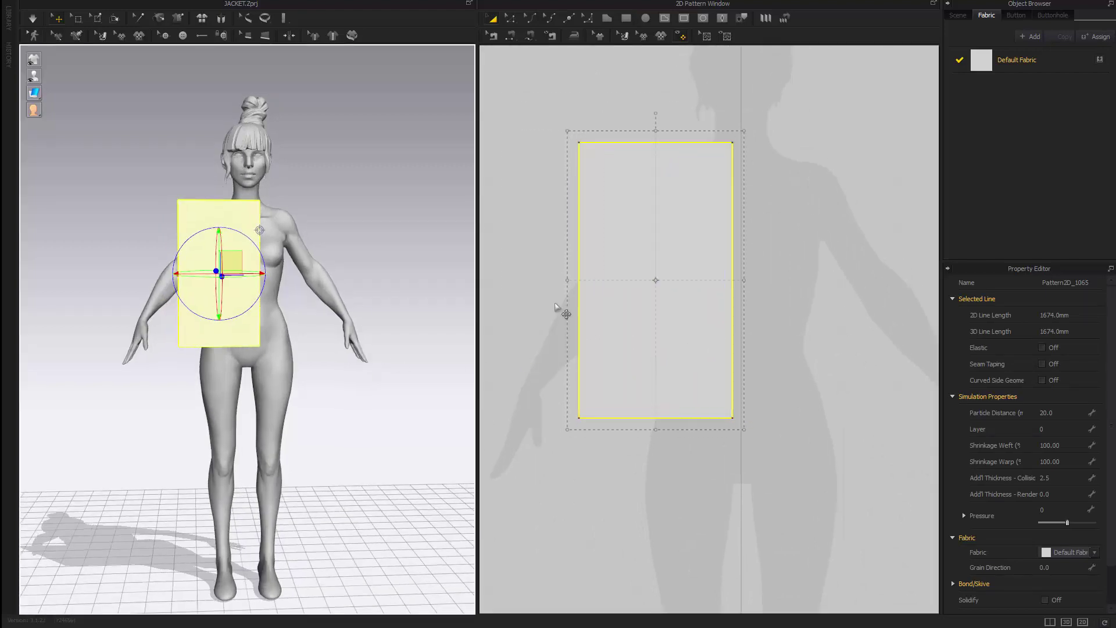
Step: Clone the rectangle as a Symmetric Pattern without sewing and place it level with the original across the centre line
{"action": "middle_click_drag", "start_coordinate": [679, 329], "coordinate": [673, 350]}
{"action": "scroll", "coordinate": [676, 351], "scroll_direction": "down", "scroll_amount": 2}
{"action": "scroll", "coordinate": [706, 353], "scroll_direction": "up", "scroll_amount": 1}
{"action": "right_click", "coordinate": [696, 337]}
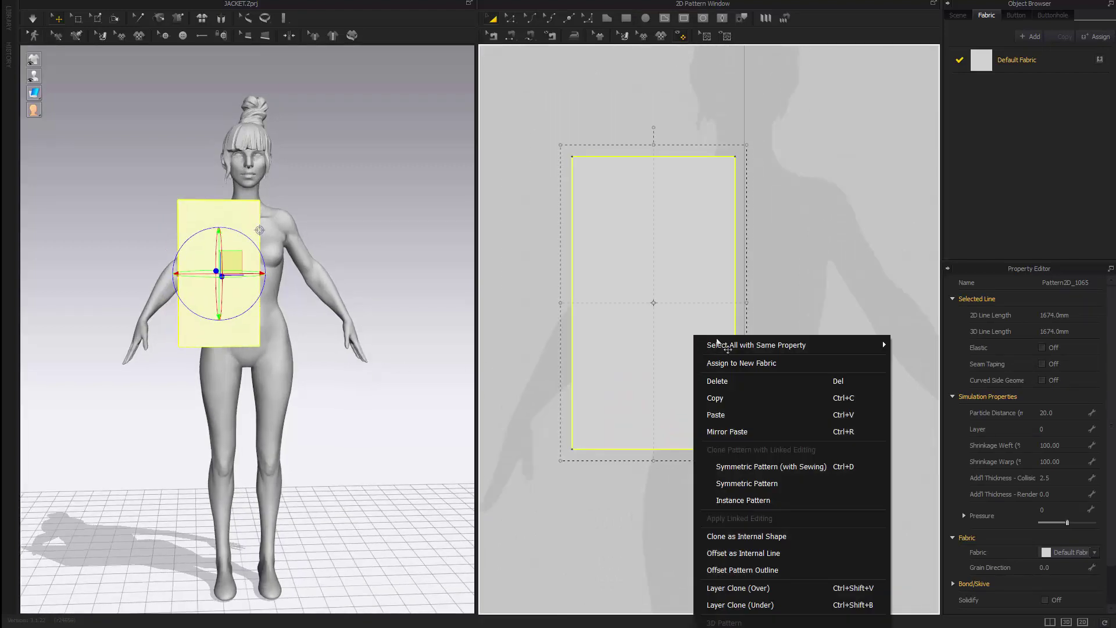
{"action": "left_click", "coordinate": [782, 486]}
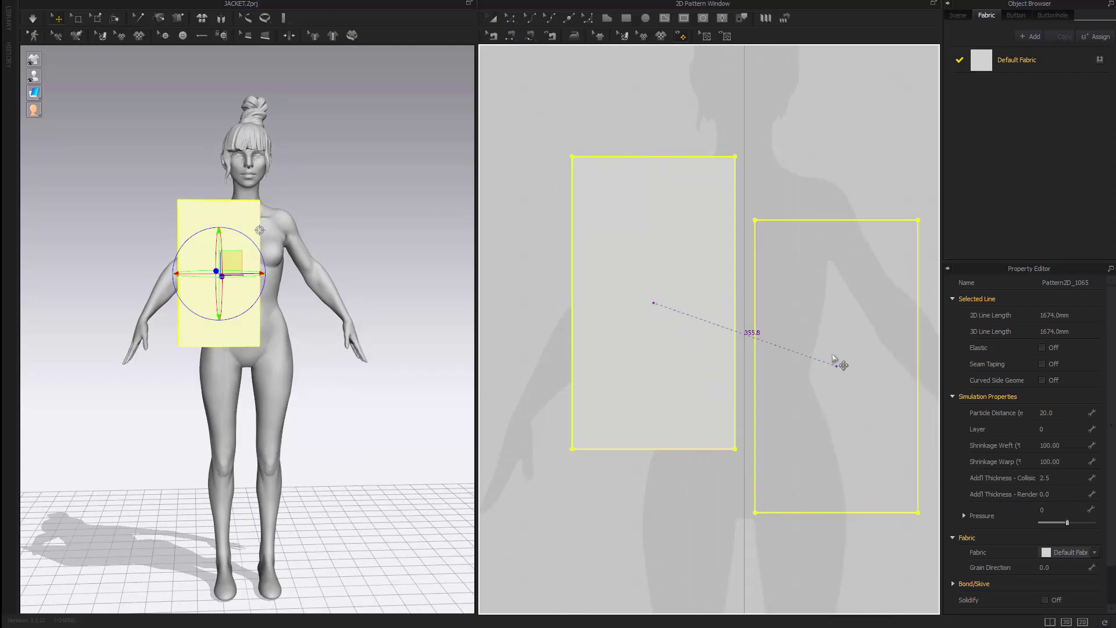
{"action": "middle_click_drag", "start_coordinate": [861, 303], "coordinate": [702, 309]}
{"action": "left_click", "coordinate": [675, 309]}
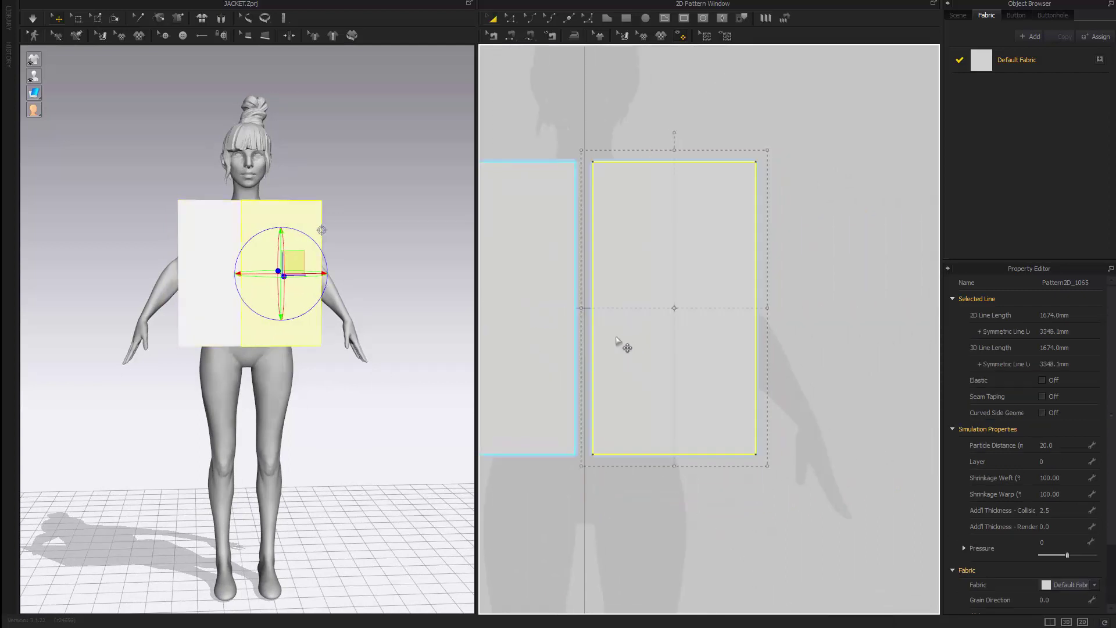
Step: Spread the two front panels apart in the 3D view so they hang either side of the avatar's centre
{"action": "middle_click_drag", "start_coordinate": [616, 340], "coordinate": [656, 341]}
{"action": "right_click_drag", "start_coordinate": [305, 327], "coordinate": [301, 337]}
{"action": "left_click_drag", "start_coordinate": [307, 242], "coordinate": [334, 241]}
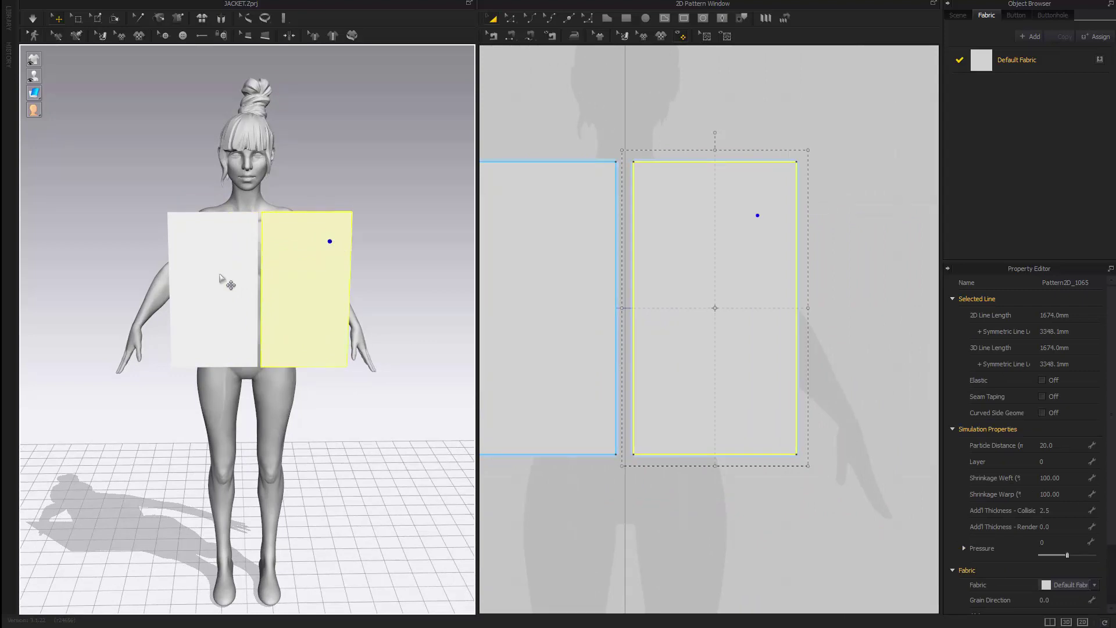
{"action": "left_click_drag", "start_coordinate": [217, 275], "coordinate": [202, 275]}
Step: Add mirrored points about 178 mm from the outer corner on the top edge and about 337 mm above the hem on the outer side
{"action": "key", "text": "ctrl+a"}
{"action": "scroll", "coordinate": [710, 331], "scroll_direction": "down", "scroll_amount": 3}
{"action": "middle_click_drag", "start_coordinate": [682, 373], "coordinate": [703, 445]}
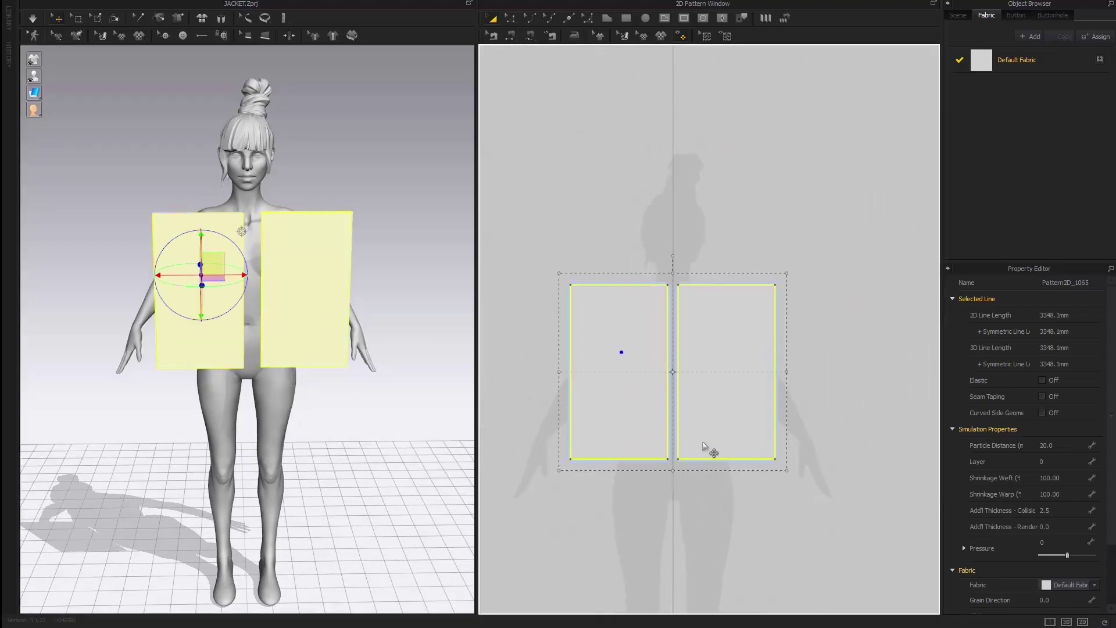
{"action": "scroll", "coordinate": [701, 436], "scroll_direction": "up", "scroll_amount": 3}
{"action": "left_click", "coordinate": [586, 161]}
{"action": "middle_click_drag", "start_coordinate": [587, 161], "coordinate": [658, 177]}
{"action": "scroll", "coordinate": [648, 167], "scroll_direction": "up", "scroll_amount": 1}
{"action": "scroll", "coordinate": [650, 171], "scroll_direction": "down", "scroll_amount": 2}
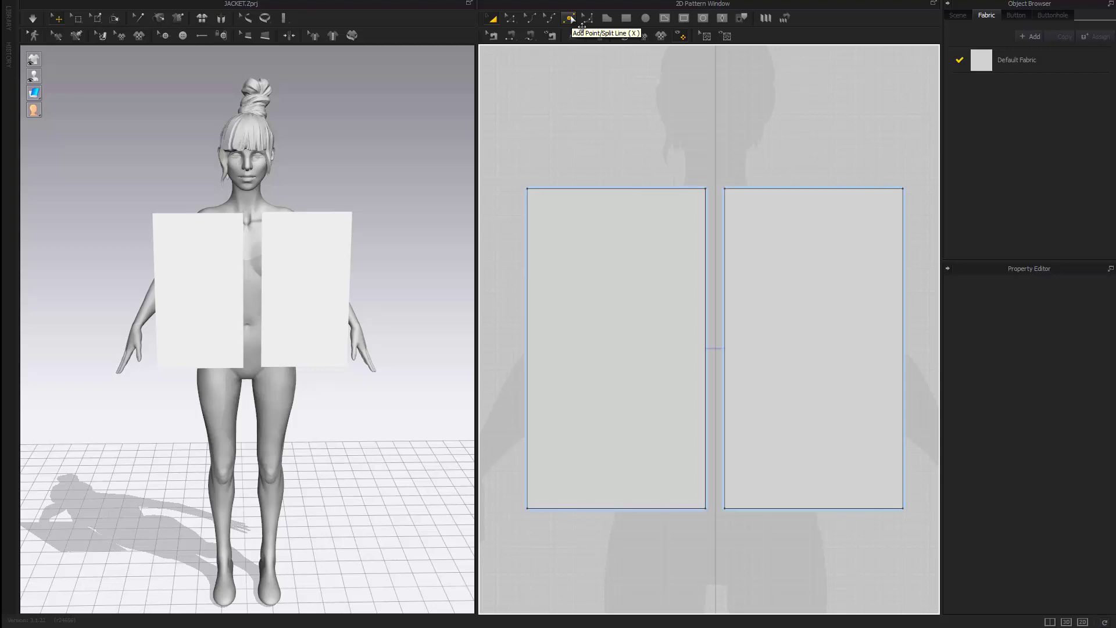
{"action": "left_click", "coordinate": [634, 188]}
{"action": "left_click", "coordinate": [528, 308]}
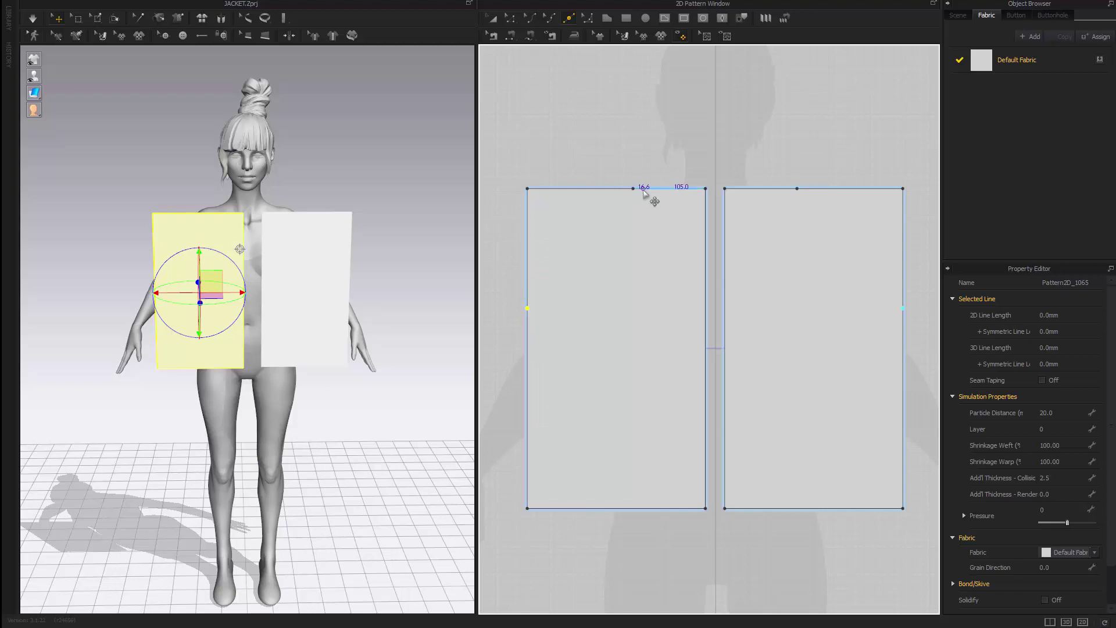
{"action": "key", "text": "z"}
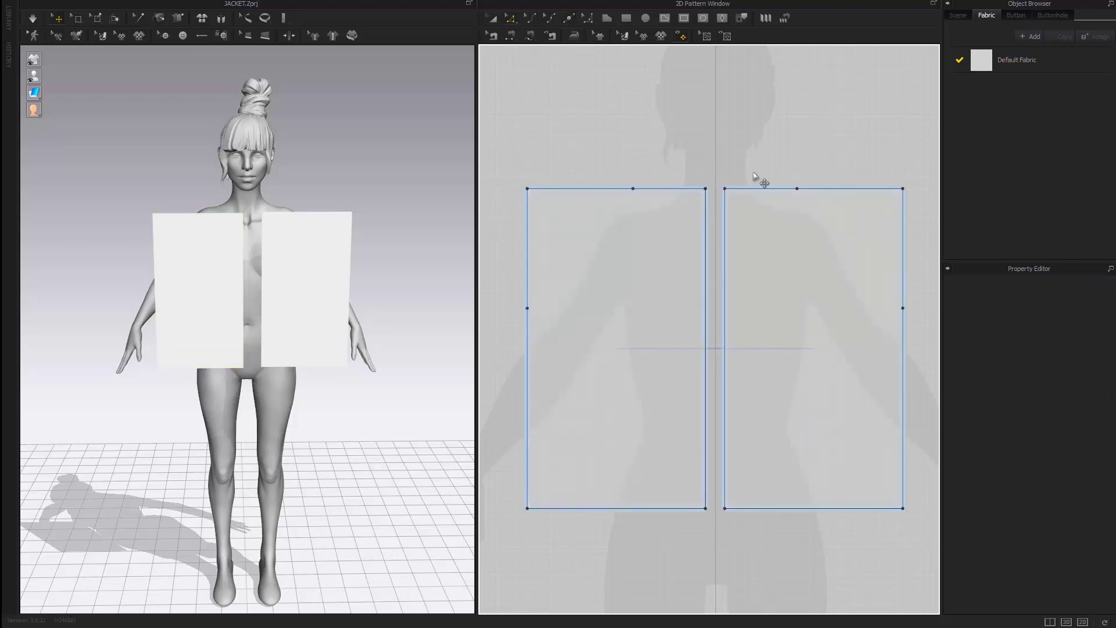
Step: Duplicate both front panels and place the copies beside them at the same height, right of the originals
{"action": "scroll", "coordinate": [757, 174], "scroll_direction": "down", "scroll_amount": 3}
{"action": "key", "text": "a"}
{"action": "left_click", "coordinate": [673, 273]}
{"action": "left_click", "coordinate": [766, 272], "text": "shift"}
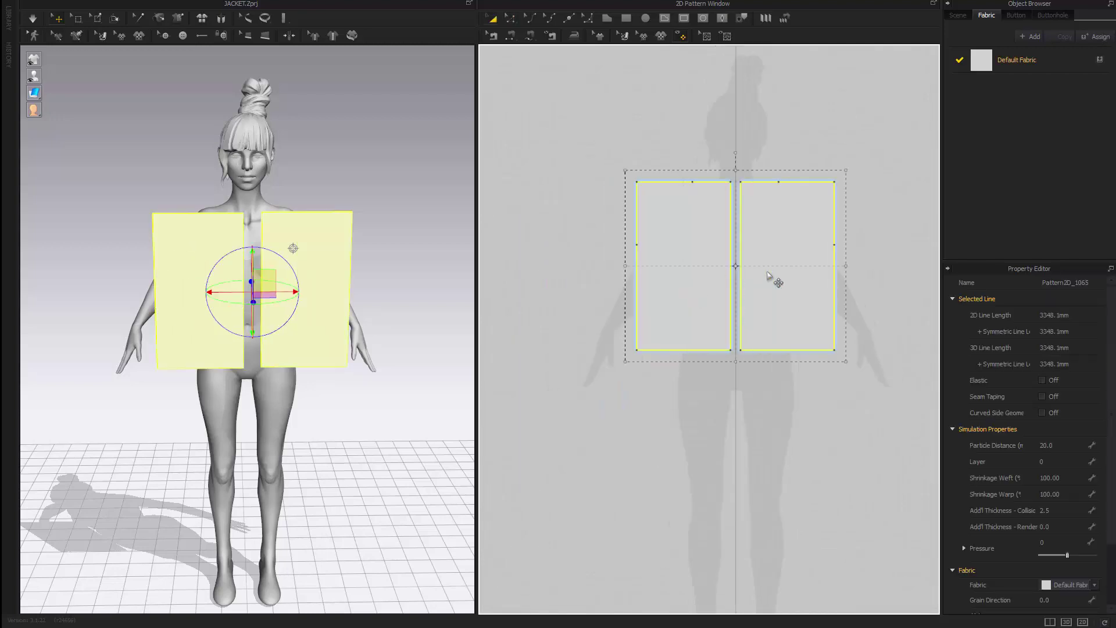
{"action": "middle_click_drag", "start_coordinate": [762, 346], "coordinate": [705, 363]}
{"action": "key", "text": "ctrl+v"}
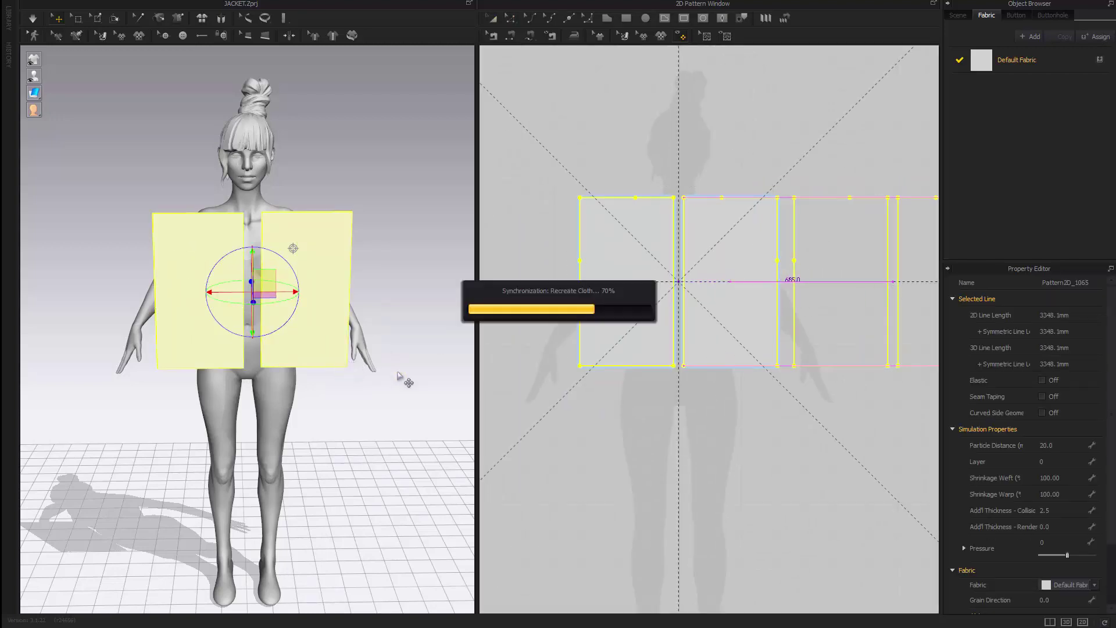
{"action": "left_click", "coordinate": [813, 260]}
Step: Move the two copied panels in the 3D view so they hang behind the avatar's back
{"action": "right_click_drag", "start_coordinate": [454, 366], "coordinate": [227, 384]}
{"action": "scroll", "coordinate": [227, 385], "scroll_direction": "down", "scroll_amount": 5}
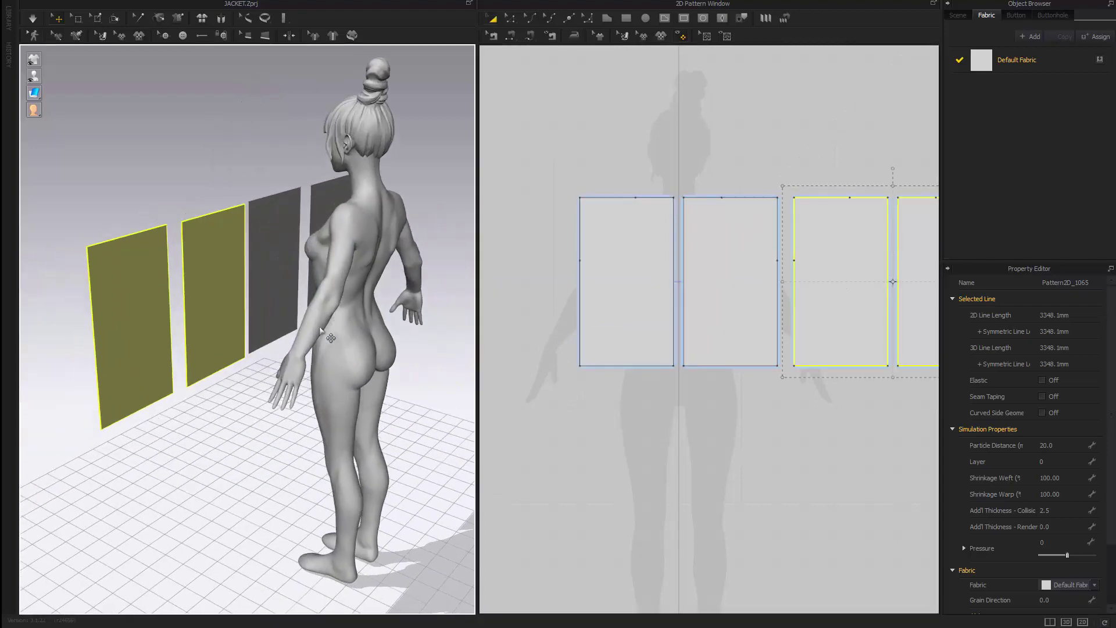
{"action": "left_click_drag", "start_coordinate": [235, 289], "coordinate": [354, 285]}
{"action": "right_click_drag", "start_coordinate": [354, 285], "coordinate": [253, 311]}
{"action": "scroll", "coordinate": [253, 312], "scroll_direction": "up", "scroll_amount": 4}
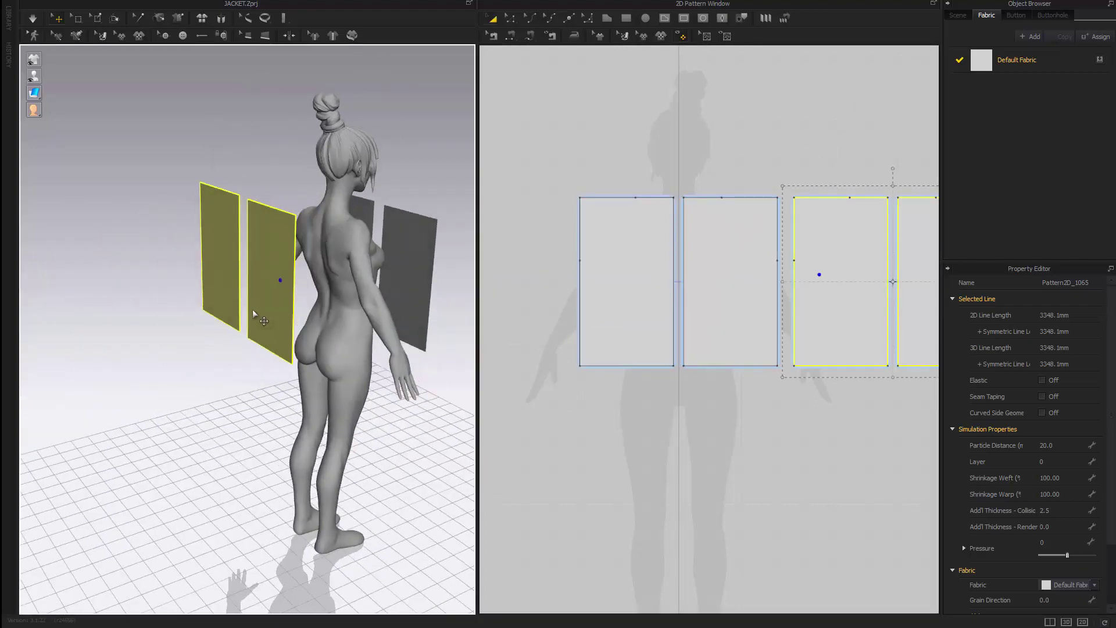
{"action": "left_click_drag", "start_coordinate": [271, 303], "coordinate": [309, 308]}
{"action": "right_click_drag", "start_coordinate": [309, 309], "coordinate": [416, 270]}
{"action": "left_click_drag", "start_coordinate": [382, 248], "coordinate": [350, 277]}
{"action": "right_click_drag", "start_coordinate": [350, 276], "coordinate": [304, 286]}
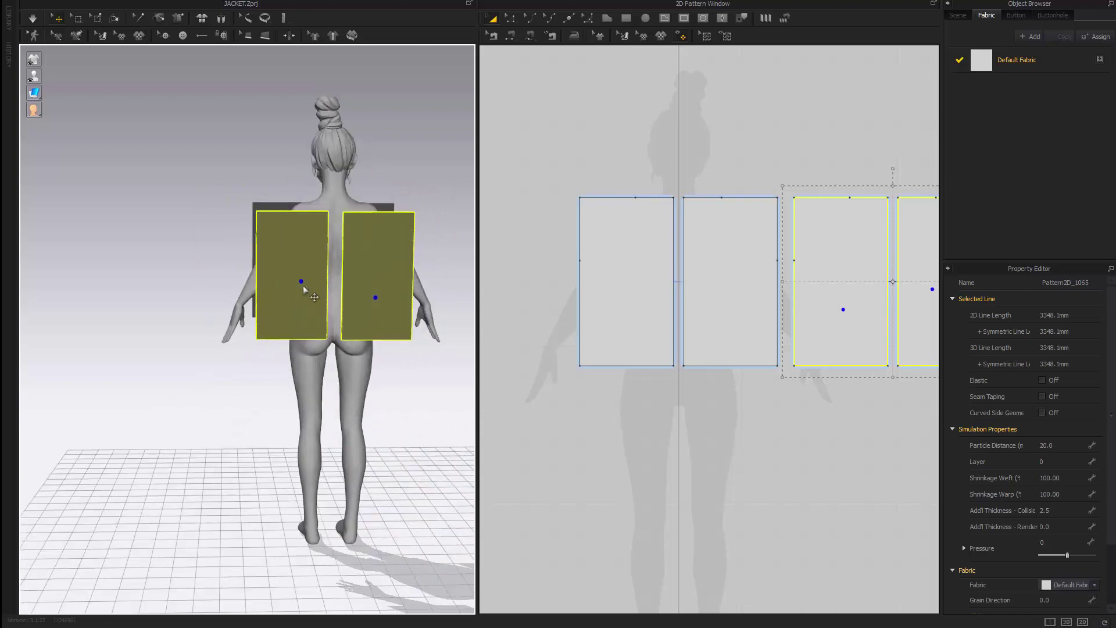
Step: Fine-tune the back panels' position and turn their outer faces away from the avatar
{"action": "left_click_drag", "start_coordinate": [404, 277], "coordinate": [403, 273]}
{"action": "right_click_drag", "start_coordinate": [389, 300], "coordinate": [312, 267]}
{"action": "left_click_drag", "start_coordinate": [312, 266], "coordinate": [315, 259]}
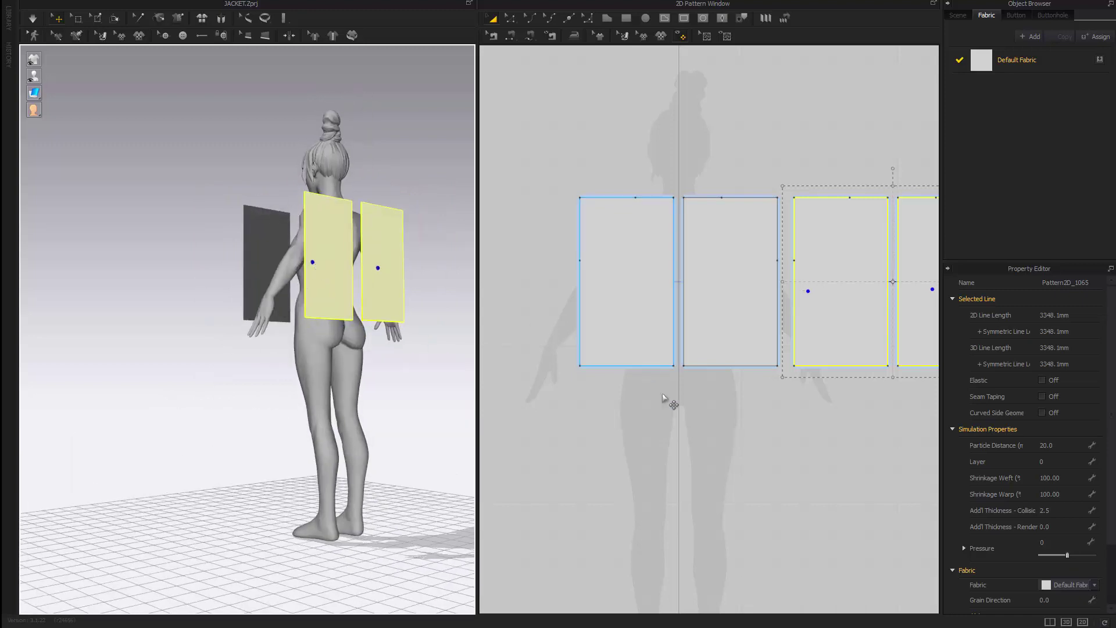
{"action": "left_click", "coordinate": [693, 436]}
Step: Sew the centre edges of the two front panels together along their full length
{"action": "scroll", "coordinate": [708, 399], "scroll_direction": "up", "scroll_amount": 3}
{"action": "middle_click_drag", "start_coordinate": [708, 399], "coordinate": [725, 458]}
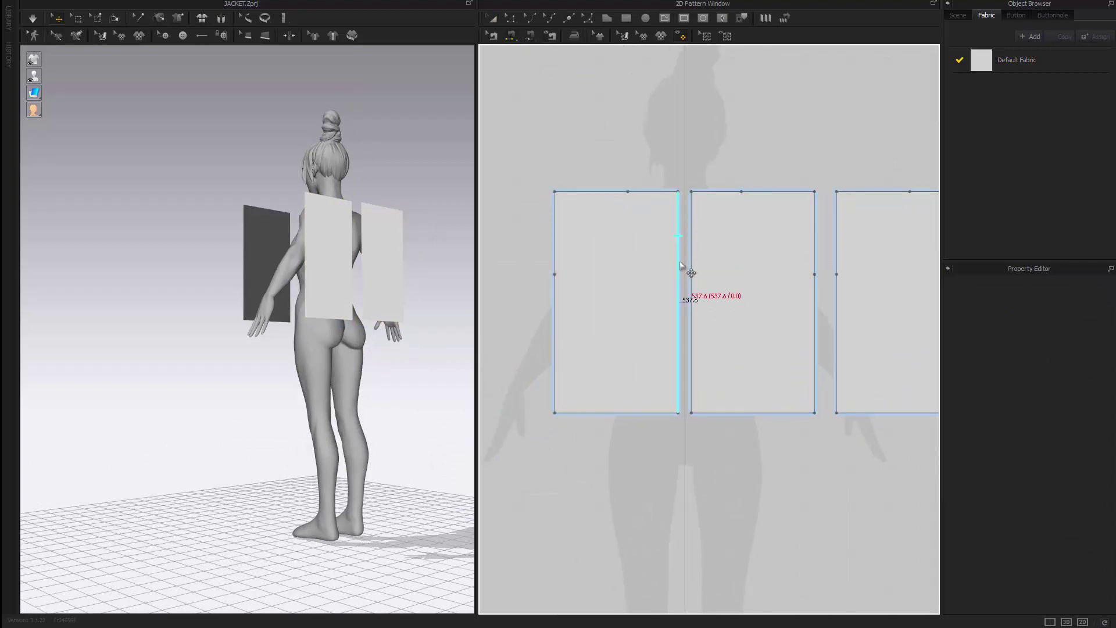
{"action": "left_click", "coordinate": [679, 294]}
{"action": "left_click", "coordinate": [692, 250]}
{"action": "key", "text": "2"}
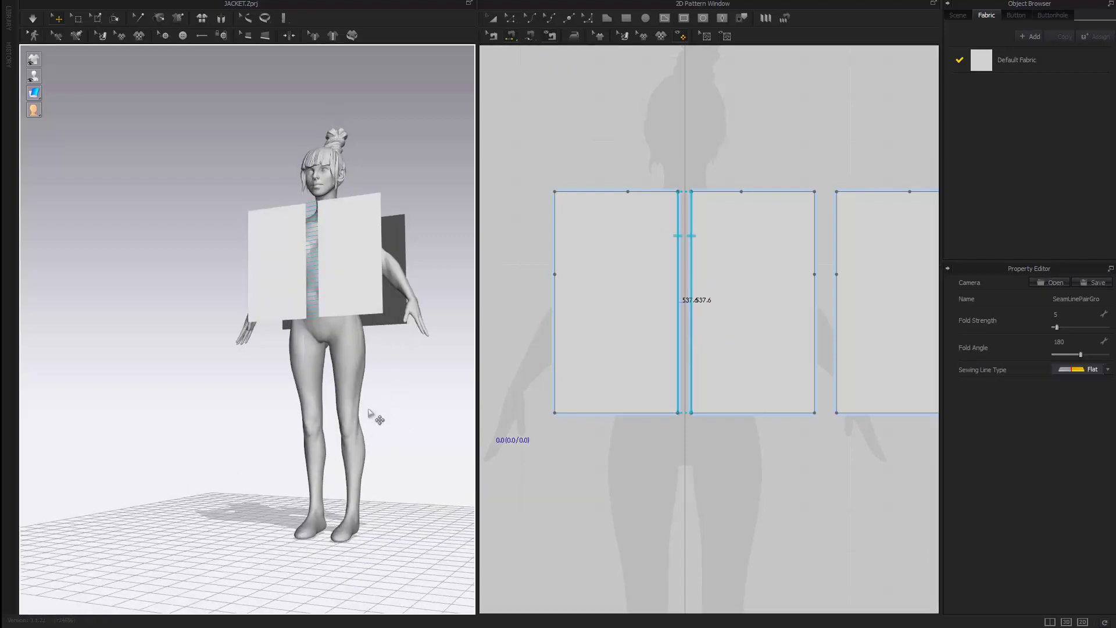
Step: Sew the side seam below the armhole point between the right front panel and the adjacent back panel
{"action": "right_click_drag", "start_coordinate": [369, 413], "coordinate": [372, 417]}
{"action": "middle_click_drag", "start_coordinate": [637, 414], "coordinate": [521, 466]}
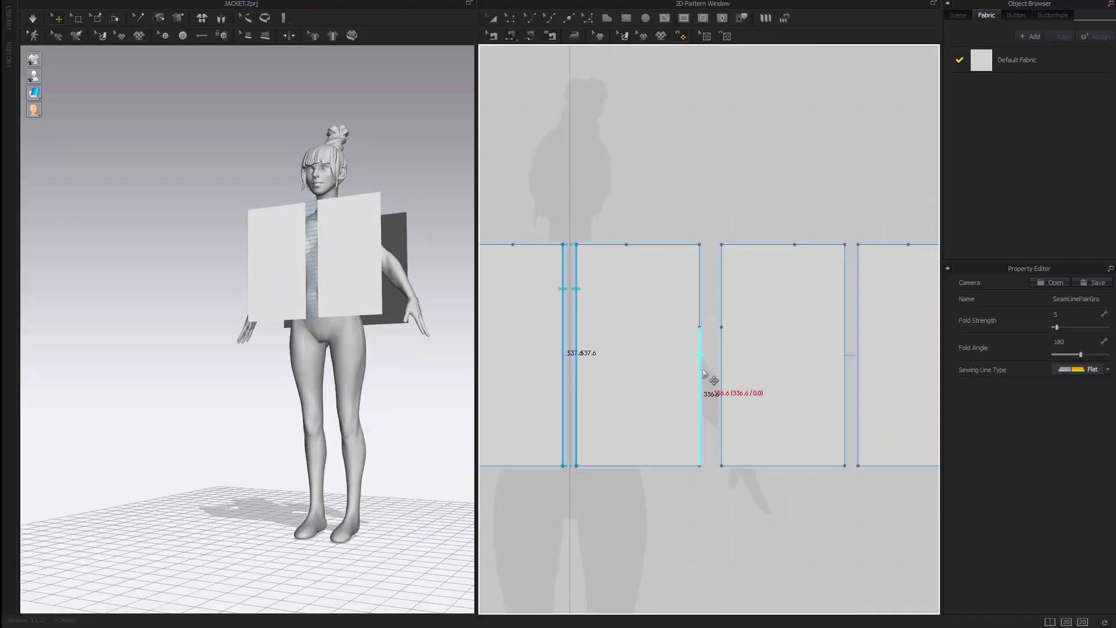
{"action": "left_click", "coordinate": [702, 372]}
{"action": "left_click", "coordinate": [721, 385]}
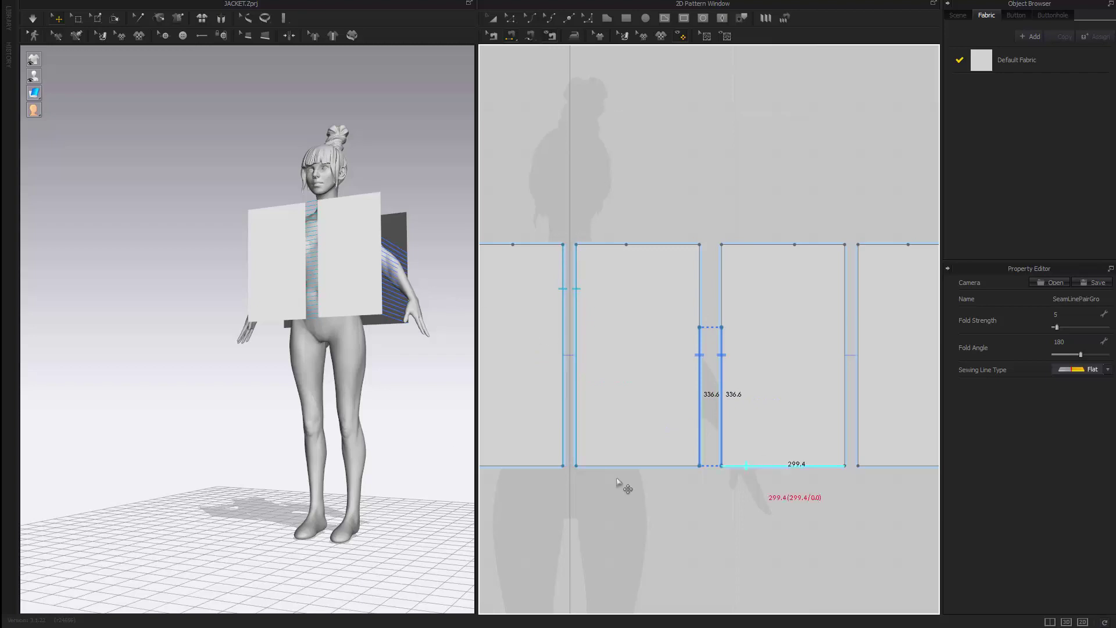
Step: Sew the centre edges of the two back panels together along their full length
{"action": "key", "text": "8"}
{"action": "middle_click_drag", "start_coordinate": [805, 398], "coordinate": [650, 462]}
{"action": "left_click", "coordinate": [689, 378]}
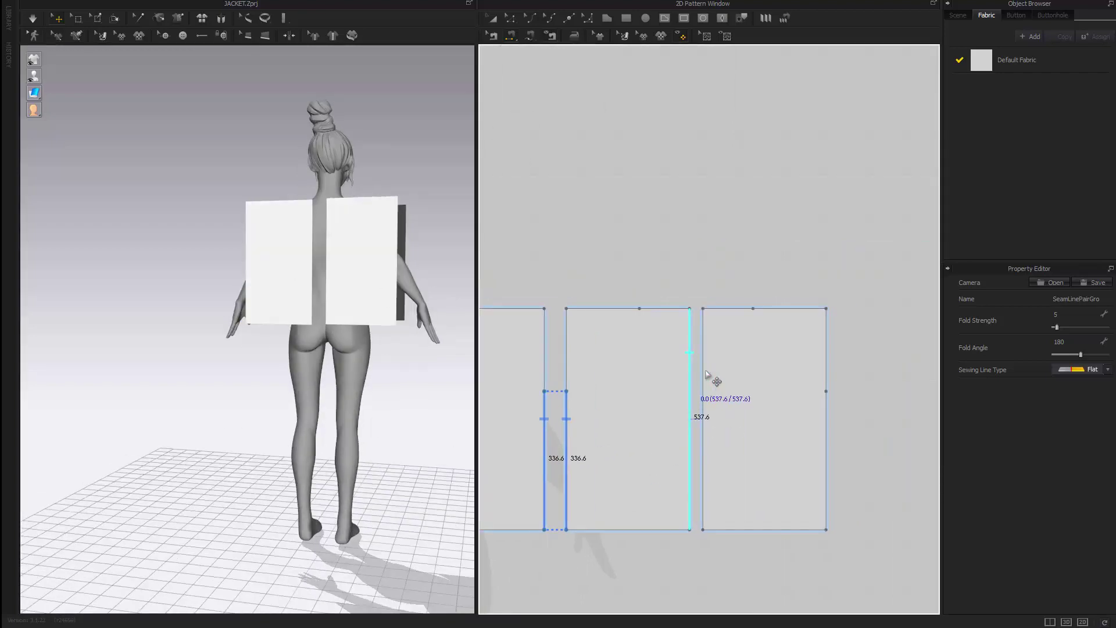
{"action": "left_click", "coordinate": [704, 375]}
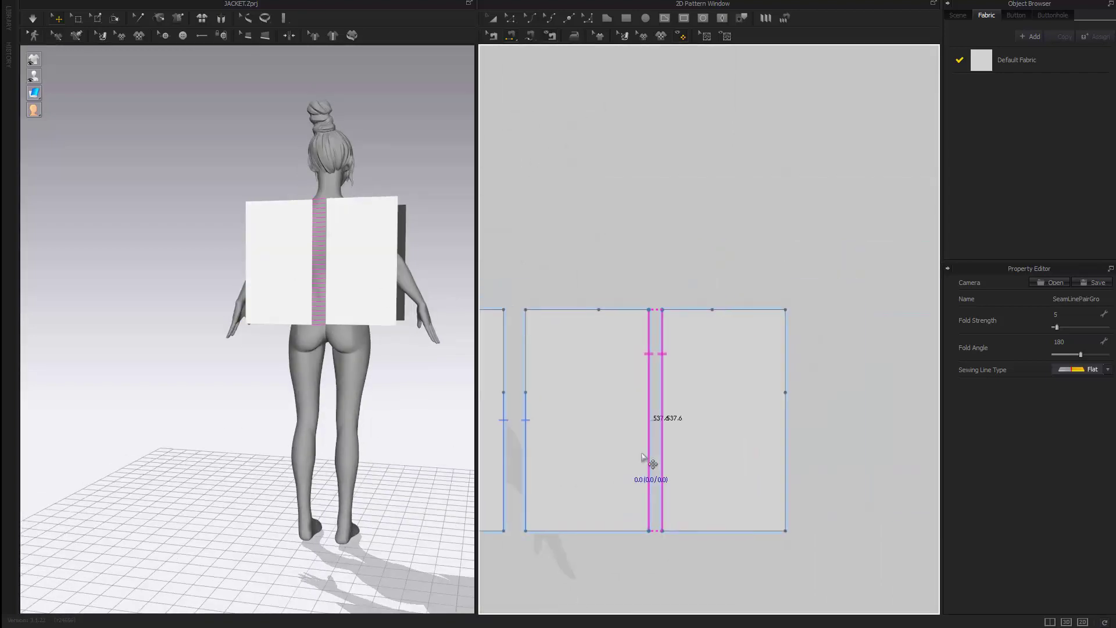
Step: Sew the remaining side seam by joining the lower outer edges of the rightmost back panel and the leftmost front panel
{"action": "left_click", "coordinate": [827, 448]}
{"action": "middle_click_drag", "start_coordinate": [628, 465], "coordinate": [988, 462]}
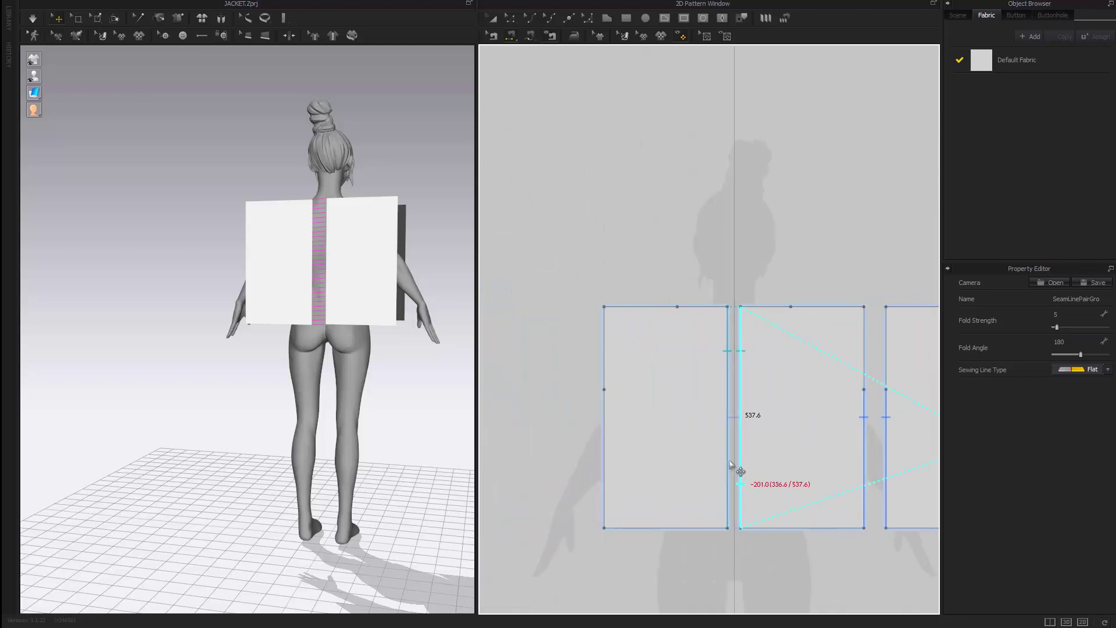
{"action": "left_click", "coordinate": [604, 439]}
{"action": "right_click_drag", "start_coordinate": [426, 314], "coordinate": [301, 303]}
{"action": "key", "text": "2"}
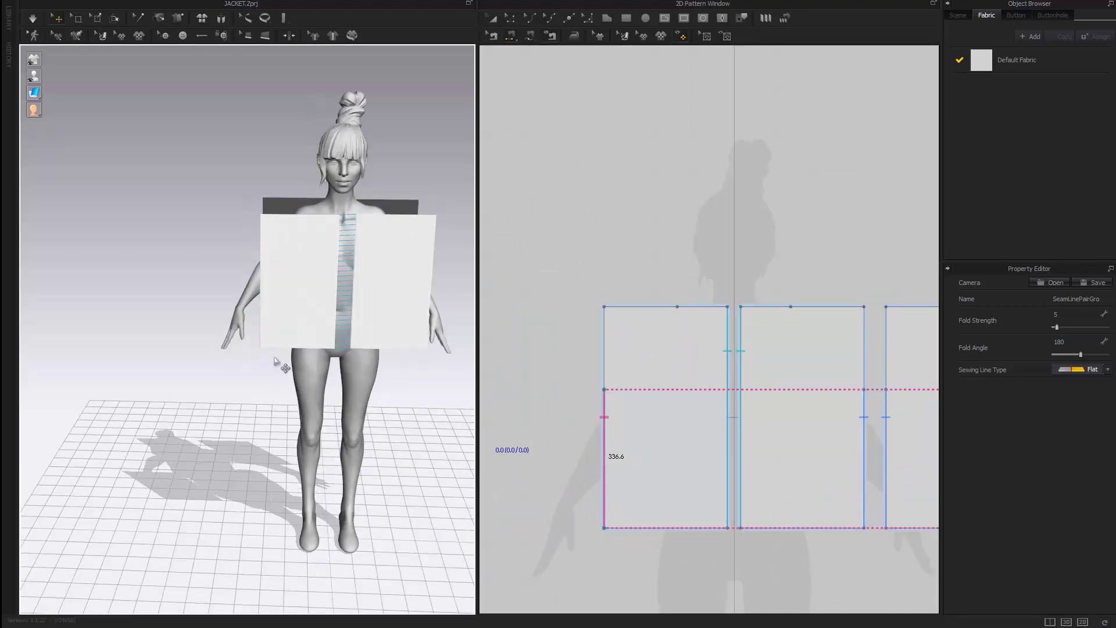
Step: Sew both shoulder seams by joining the outer top segments of each front panel to its matching back panel
{"action": "scroll", "coordinate": [655, 247], "scroll_direction": "down", "scroll_amount": 3}
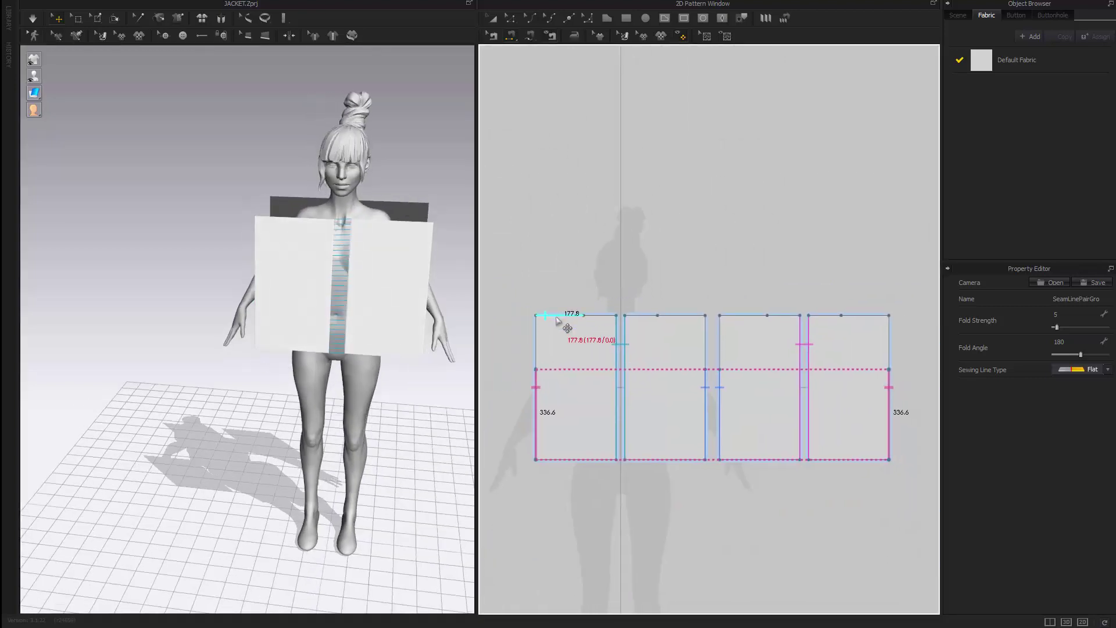
{"action": "left_click", "coordinate": [866, 316]}
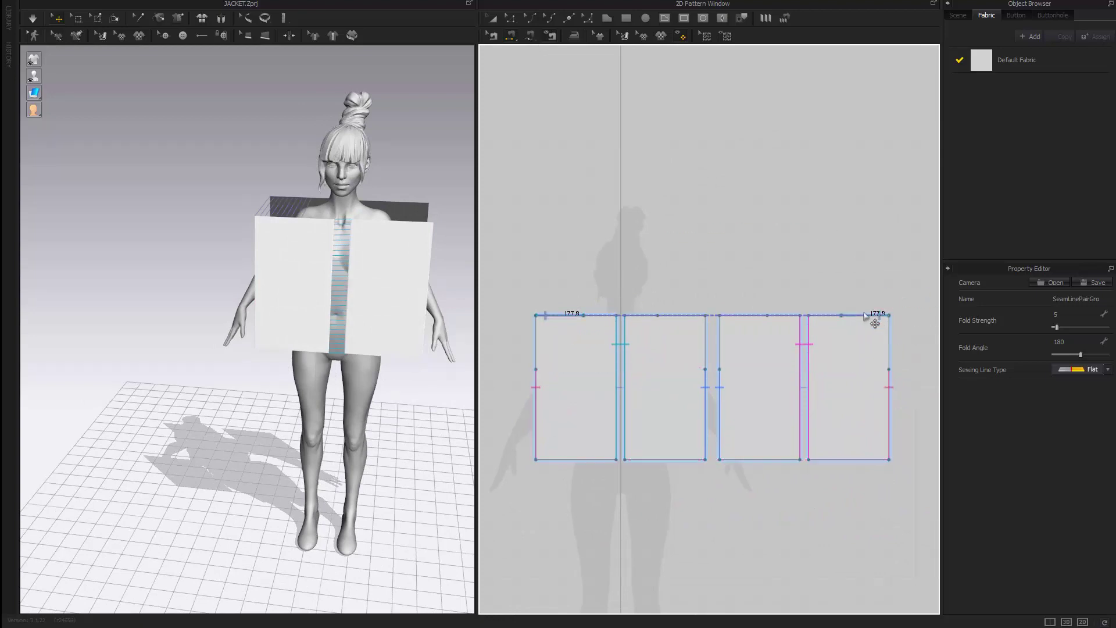
{"action": "left_click", "coordinate": [680, 316]}
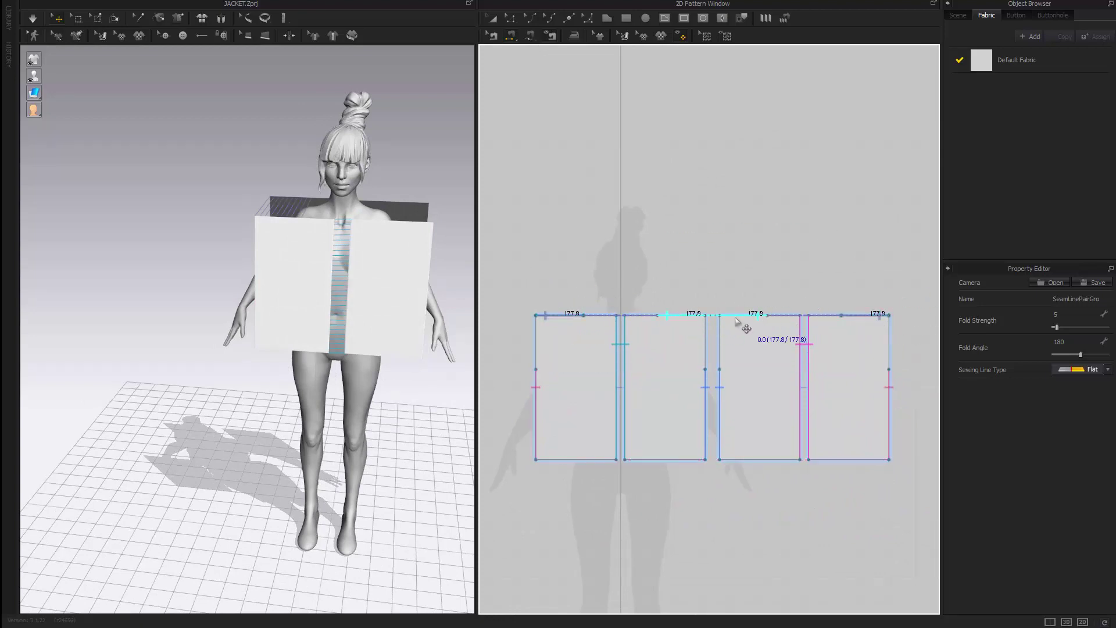
Step: Simulate the sewn panels to drape them on the avatar, and check the top from the back and front
{"action": "right_click_drag", "start_coordinate": [388, 290], "coordinate": [356, 309]}
{"action": "scroll", "coordinate": [308, 313], "scroll_direction": "up", "scroll_amount": 2}
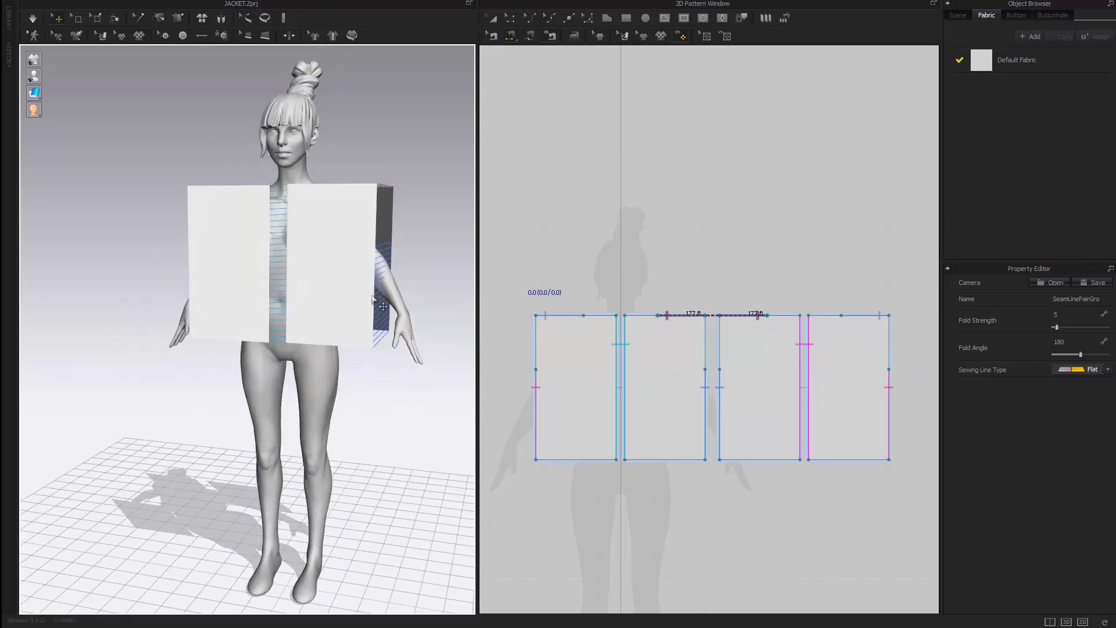
{"action": "key", "text": "space"}
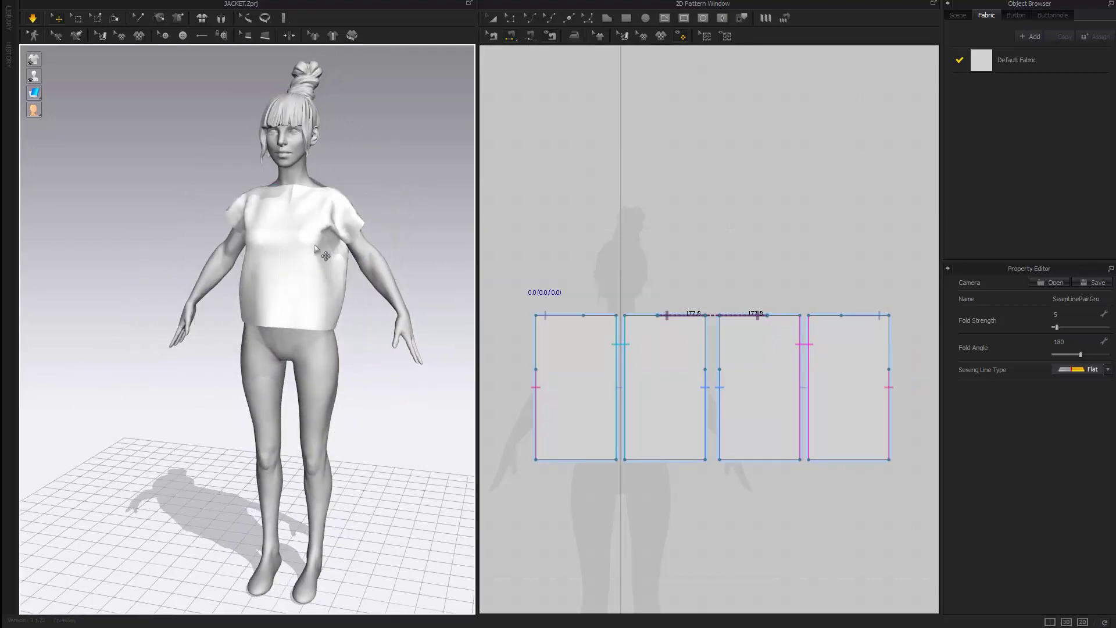
{"action": "right_click_drag", "start_coordinate": [224, 279], "coordinate": [349, 303]}
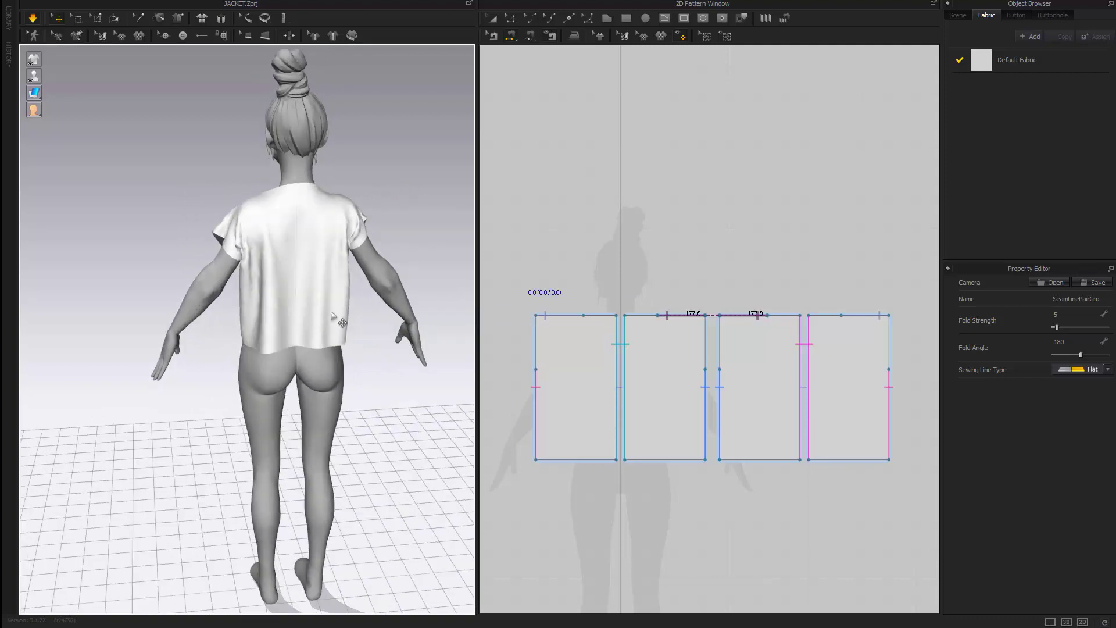
{"action": "left_click", "coordinate": [343, 349]}
{"action": "right_click_drag", "start_coordinate": [343, 358], "coordinate": [229, 242]}
{"action": "scroll", "coordinate": [351, 337], "scroll_direction": "up", "scroll_amount": 6}
{"action": "left_click", "coordinate": [198, 238]}
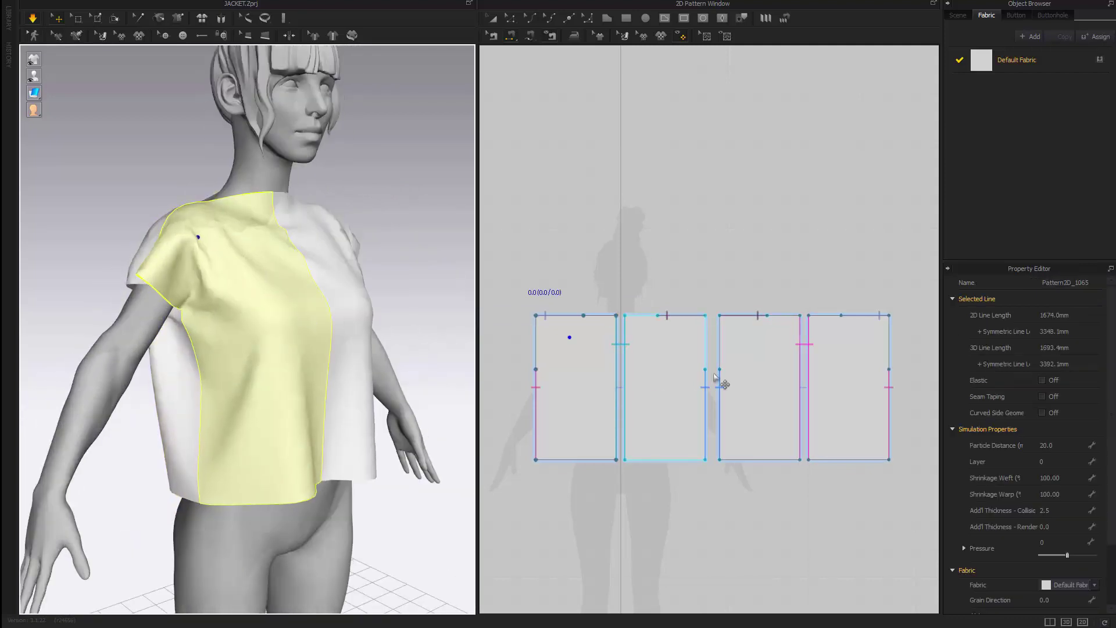
Step: Lower the inner top corners of the two front panels vertically to form a V-shaped front neckline
{"action": "left_click", "coordinate": [567, 397]}
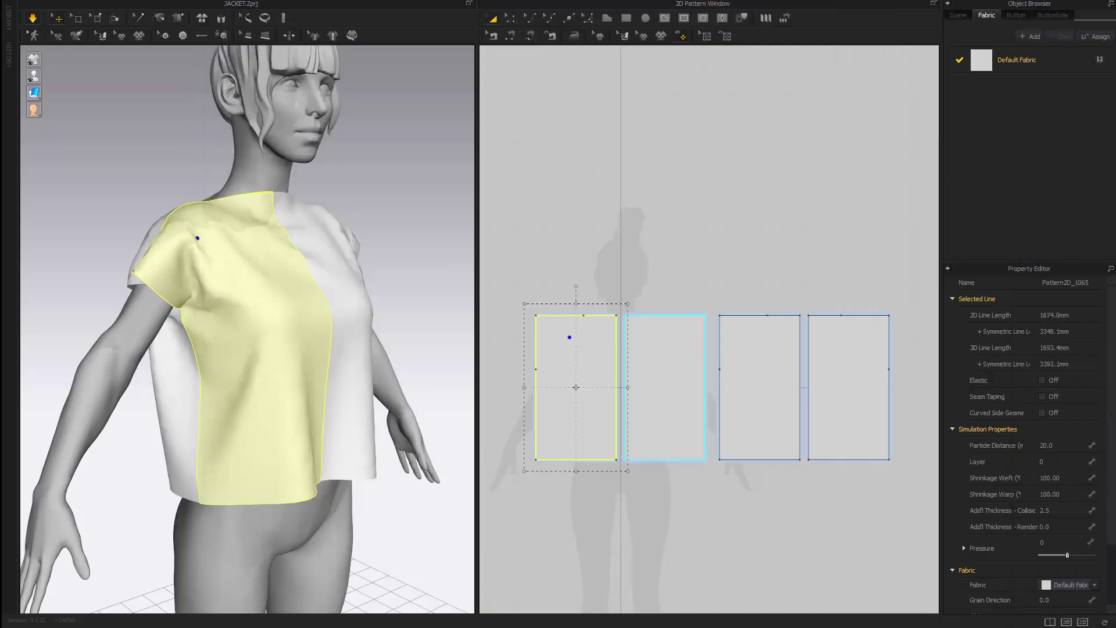
{"action": "scroll", "coordinate": [635, 429], "scroll_direction": "up", "scroll_amount": 2}
{"action": "middle_click_drag", "start_coordinate": [618, 200], "coordinate": [668, 267]}
{"action": "key", "text": "z"}
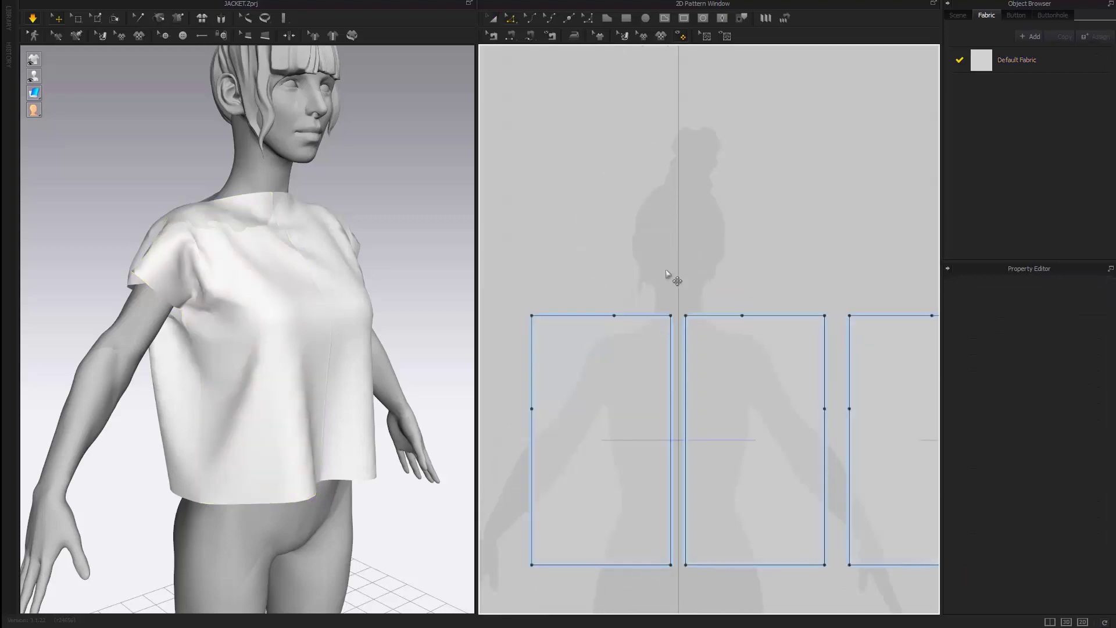
{"action": "scroll", "coordinate": [672, 317], "scroll_direction": "up", "scroll_amount": 1}
{"action": "scroll", "coordinate": [674, 319], "scroll_direction": "up", "scroll_amount": 1}
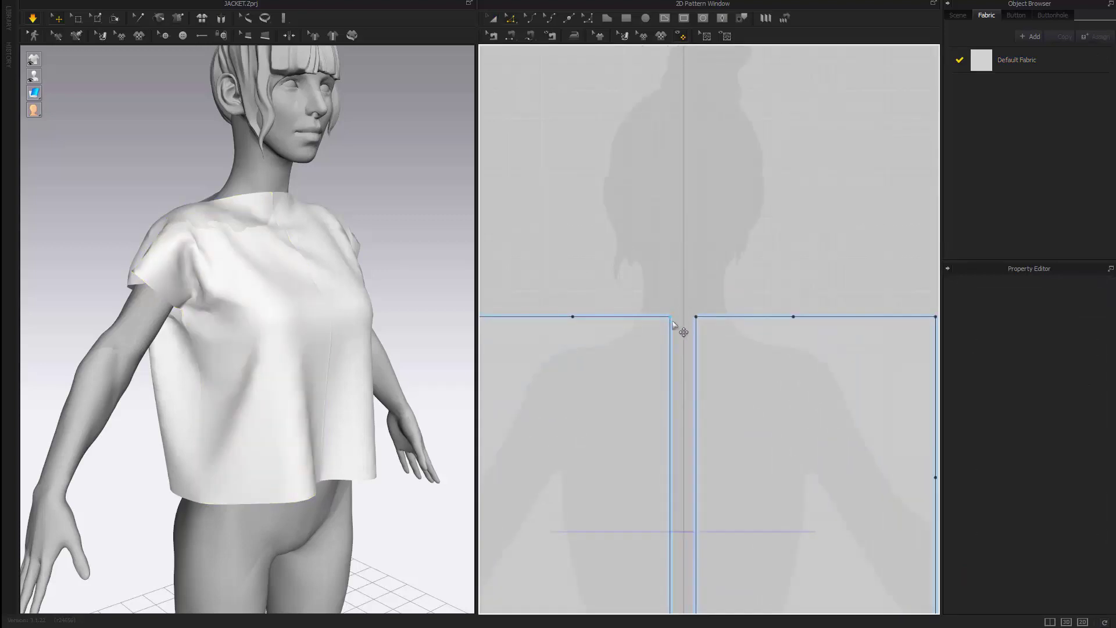
{"action": "left_click_drag", "start_coordinate": [672, 319], "coordinate": [672, 412]}
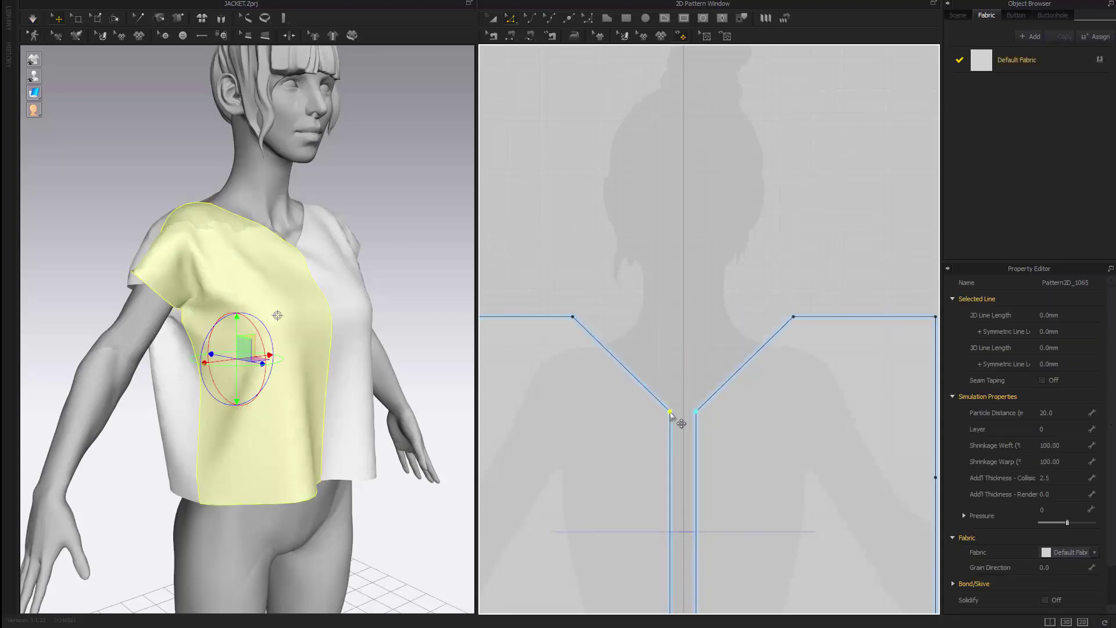
Step: Lower the inner top corners of the two back panels slightly to form a shallow V-shaped back neckline
{"action": "scroll", "coordinate": [715, 437], "scroll_direction": "down", "scroll_amount": 4}
{"action": "middle_click_drag", "start_coordinate": [765, 444], "coordinate": [569, 423]}
{"action": "scroll", "coordinate": [756, 397], "scroll_direction": "up", "scroll_amount": 2}
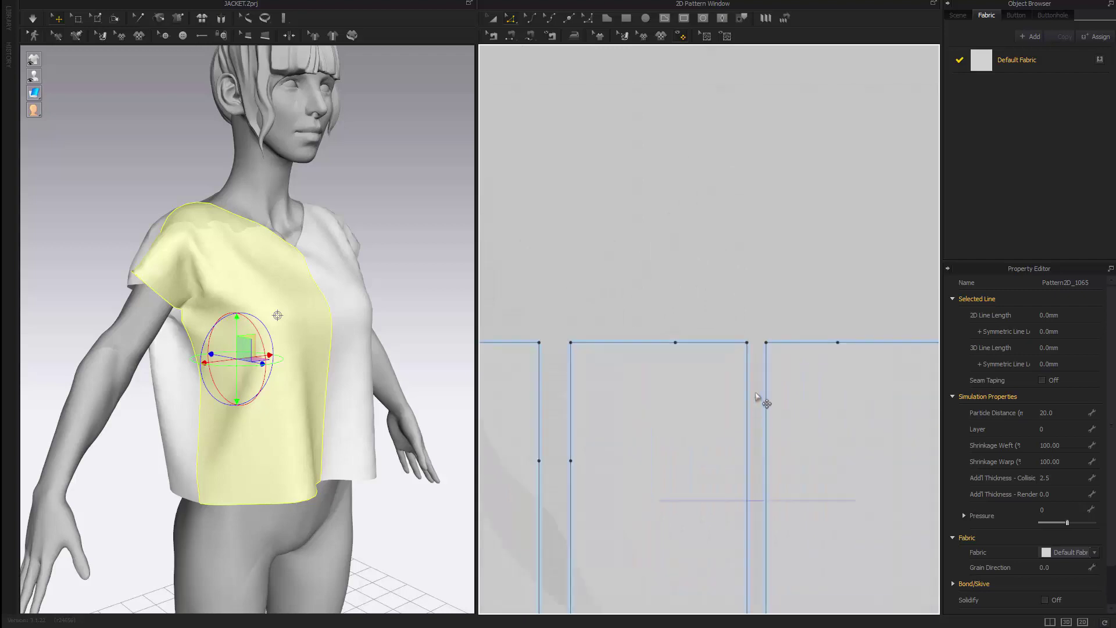
{"action": "left_click_drag", "start_coordinate": [747, 343], "coordinate": [748, 377]}
Step: Bend the slanted front neckline edges into a rounded, downward-bowed curve
{"action": "middle_click_drag", "start_coordinate": [583, 413], "coordinate": [721, 401]}
{"action": "middle_click_drag", "start_coordinate": [568, 447], "coordinate": [802, 428]}
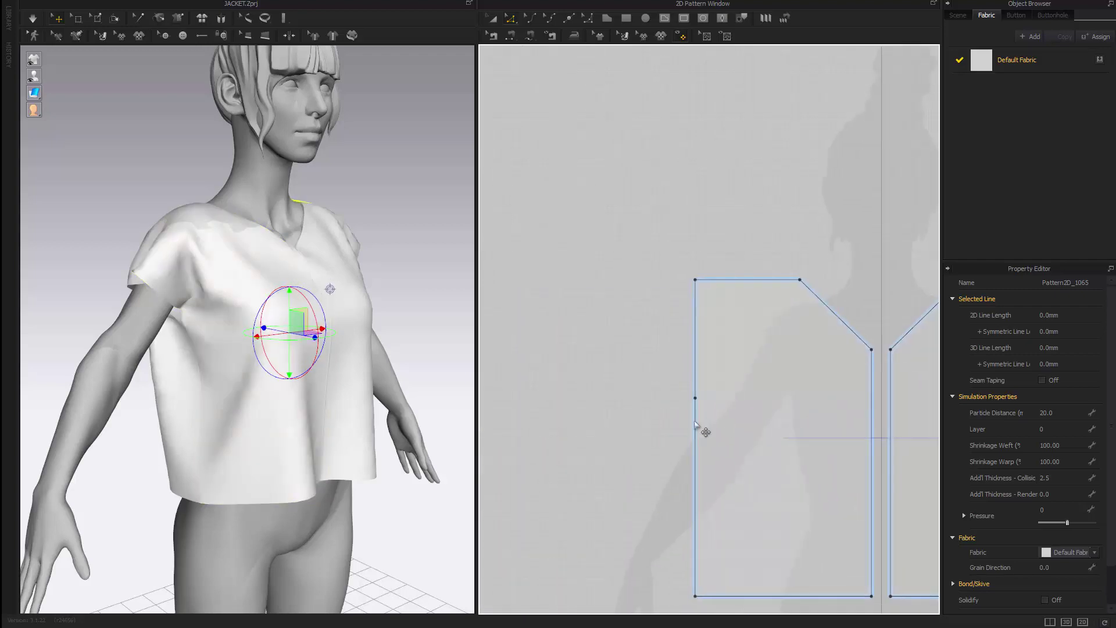
{"action": "middle_click_drag", "start_coordinate": [696, 424], "coordinate": [606, 426]}
{"action": "middle_click_drag", "start_coordinate": [684, 330], "coordinate": [620, 347]}
{"action": "key", "text": "v"}
{"action": "left_click_drag", "start_coordinate": [685, 337], "coordinate": [680, 354]}
Step: Bend the slanted back neckline edges into a curve about 139 mm long and simulate the garment
{"action": "middle_click_drag", "start_coordinate": [850, 385], "coordinate": [578, 402]}
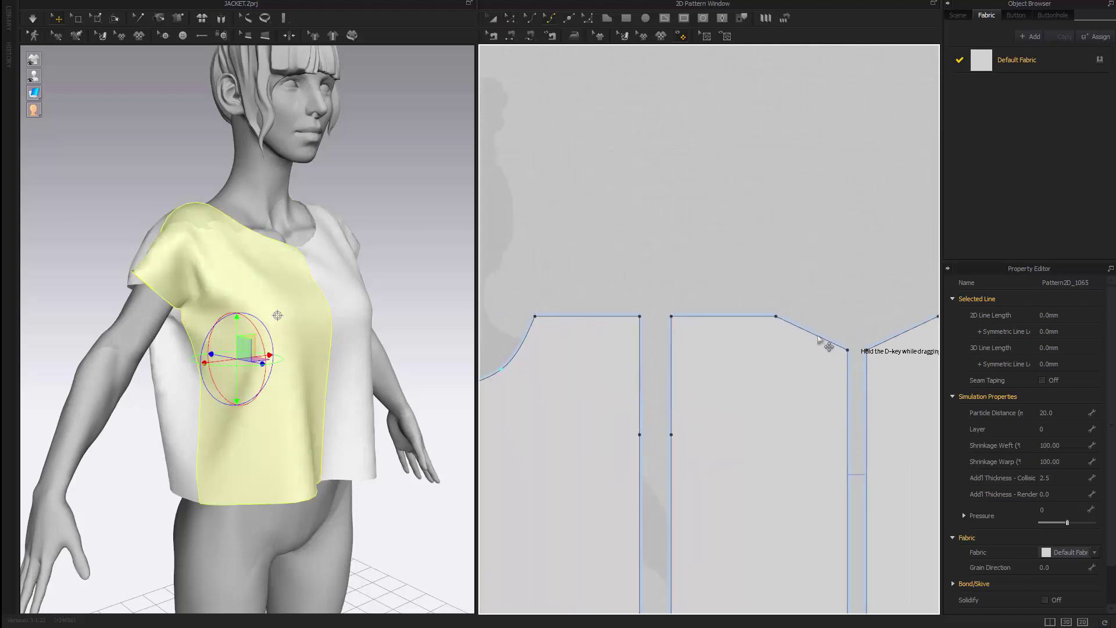
{"action": "mouse_move", "coordinate": [808, 332]}
{"action": "left_mouse_down"}
{"action": "mouse_move", "coordinate": [808, 351]}
{"action": "mouse_move", "coordinate": [822, 354]}
{"action": "mouse_move", "coordinate": [809, 342]}
{"action": "left_mouse_up"}
{"action": "right_click_drag", "start_coordinate": [390, 407], "coordinate": [295, 358]}
{"action": "key", "text": "space"}
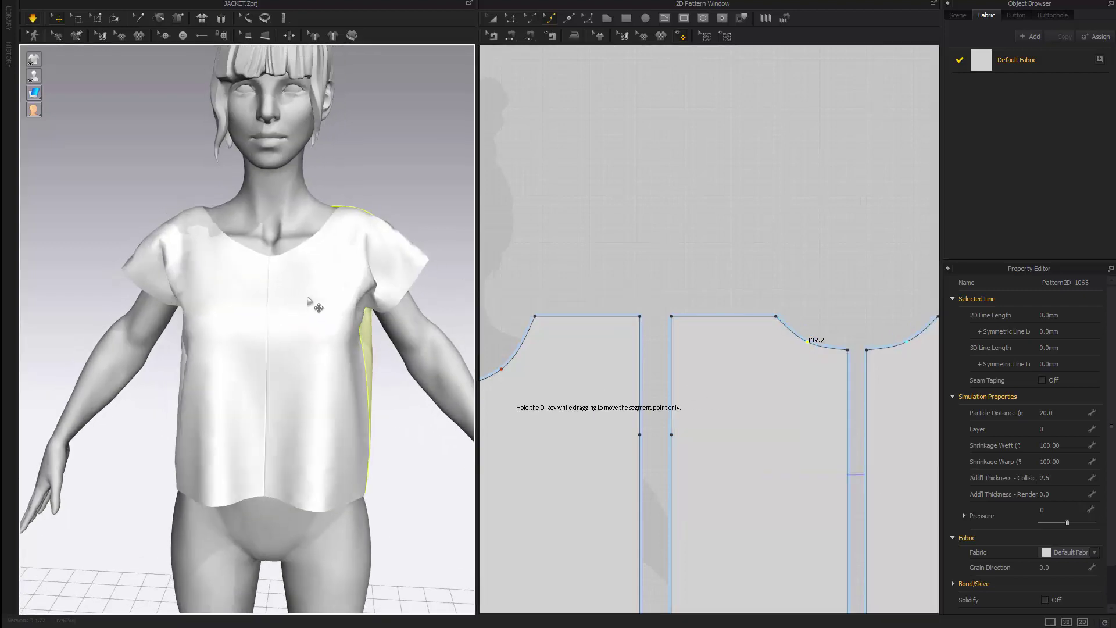
Step: Move the shoulder edges of the front and back panels together inward toward the neck
{"action": "middle_click_drag", "start_coordinate": [698, 313], "coordinate": [711, 314]}
{"action": "scroll", "coordinate": [711, 314], "scroll_direction": "down", "scroll_amount": 3}
{"action": "left_click", "coordinate": [614, 269]}
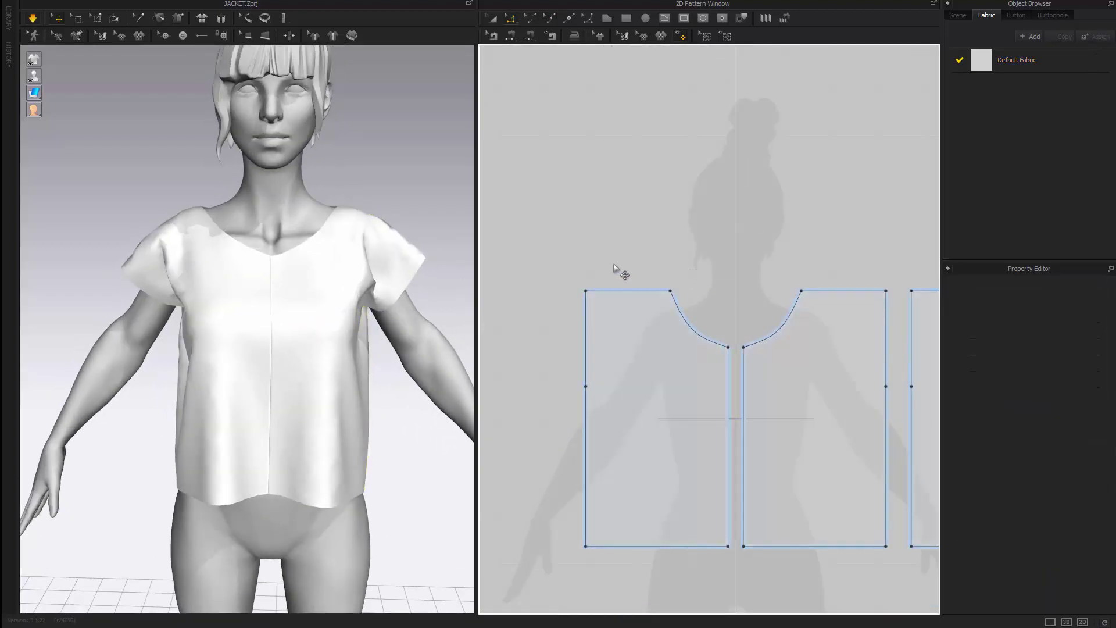
{"action": "left_click", "coordinate": [636, 293]}
{"action": "middle_click_drag", "start_coordinate": [909, 314], "coordinate": [763, 339]}
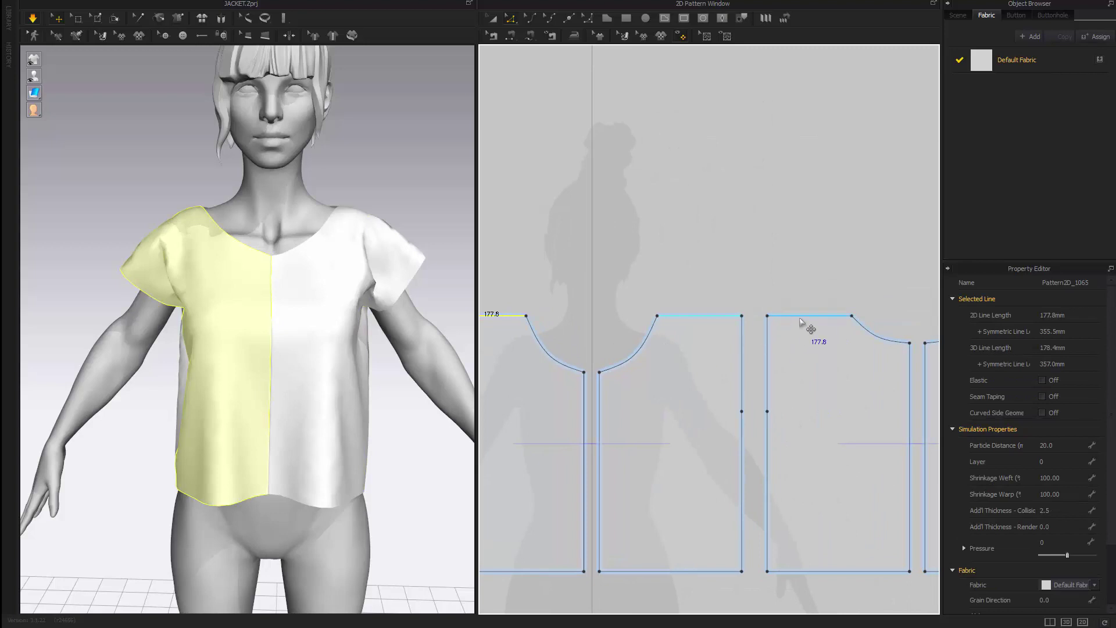
{"action": "left_click", "coordinate": [800, 319], "text": "shift"}
{"action": "middle_click_drag", "start_coordinate": [668, 366], "coordinate": [738, 369]}
{"action": "left_click_drag", "start_coordinate": [562, 321], "coordinate": [582, 321]}
{"action": "left_click", "coordinate": [568, 344]}
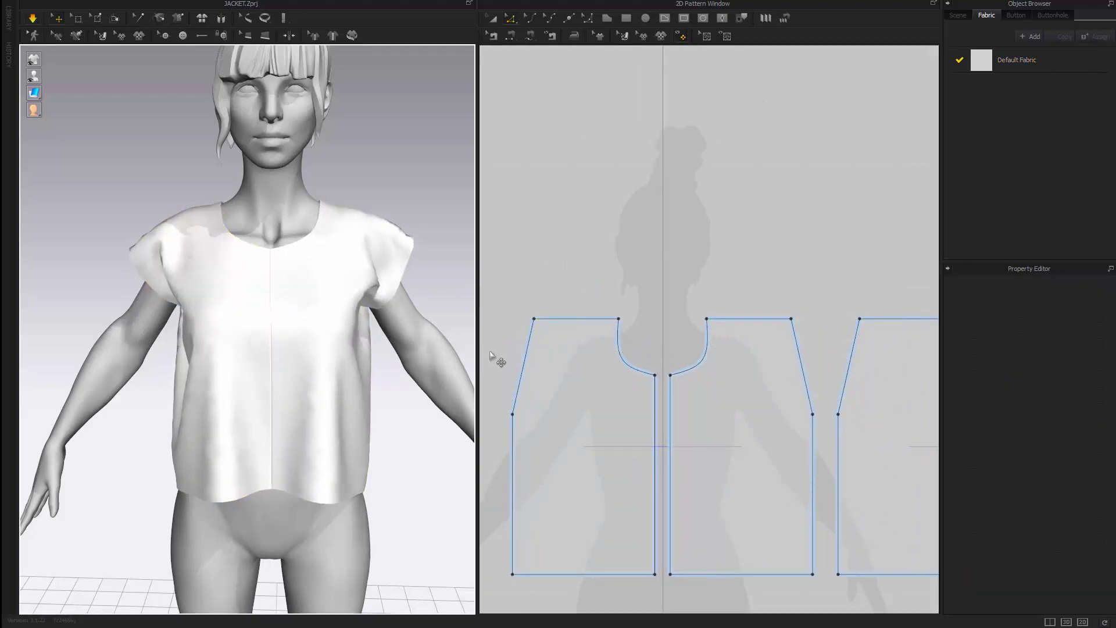
Step: Curve the slanted armhole edges of the front and back panels inward
{"action": "key", "text": "v"}
{"action": "left_click_drag", "start_coordinate": [523, 370], "coordinate": [536, 378]}
{"action": "middle_click_drag", "start_coordinate": [744, 440], "coordinate": [546, 445]}
{"action": "left_click_drag", "start_coordinate": [712, 371], "coordinate": [718, 382]}
{"action": "scroll", "coordinate": [628, 361], "scroll_direction": "up", "scroll_amount": 5}
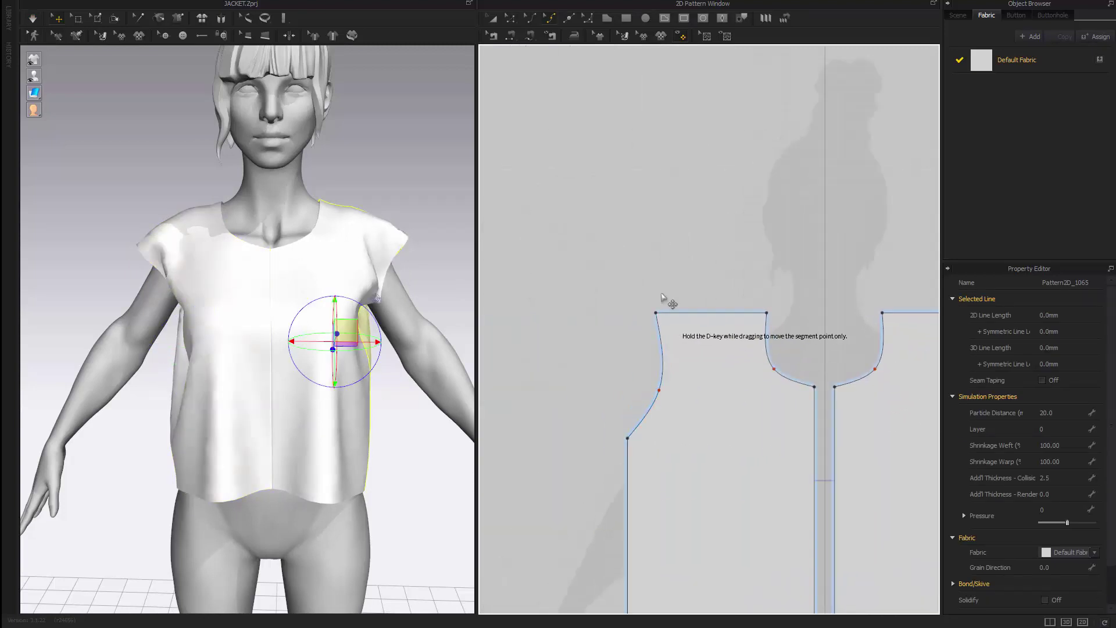
{"action": "left_click", "coordinate": [663, 294]}
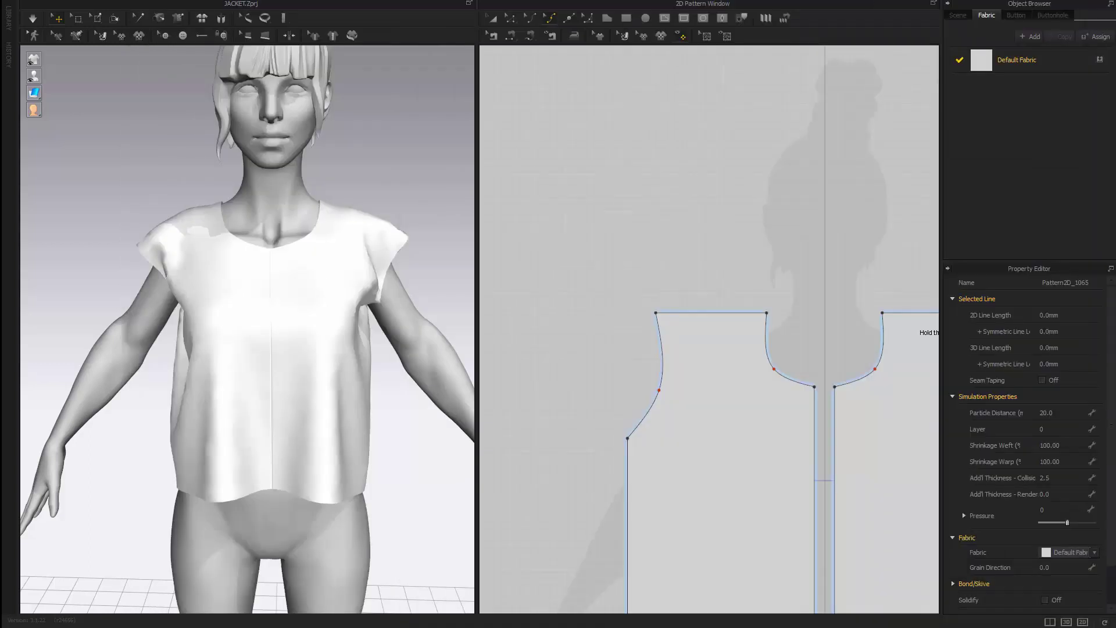
Step: Lower the outer shoulder points of the front and back panels together to slope the shoulders, and simulate the result
{"action": "middle_click_drag", "start_coordinate": [620, 332], "coordinate": [592, 291]}
{"action": "key", "text": "z"}
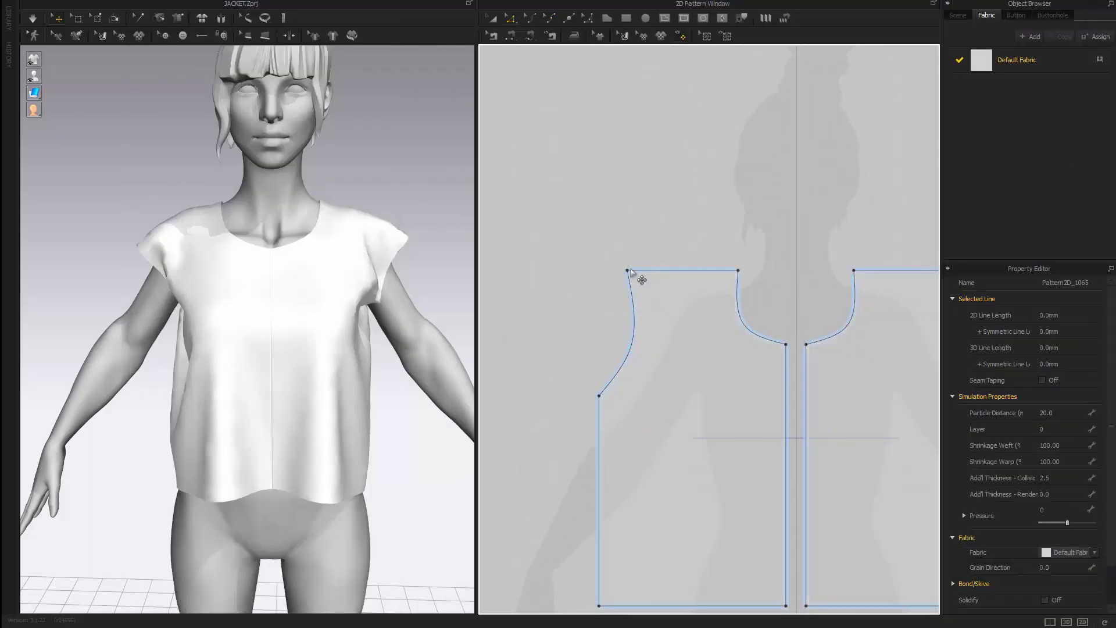
{"action": "left_click_drag", "start_coordinate": [639, 281], "coordinate": [636, 279]}
{"action": "scroll", "coordinate": [672, 297], "scroll_direction": "down", "scroll_amount": 3}
{"action": "middle_click_drag", "start_coordinate": [727, 355], "coordinate": [662, 355]}
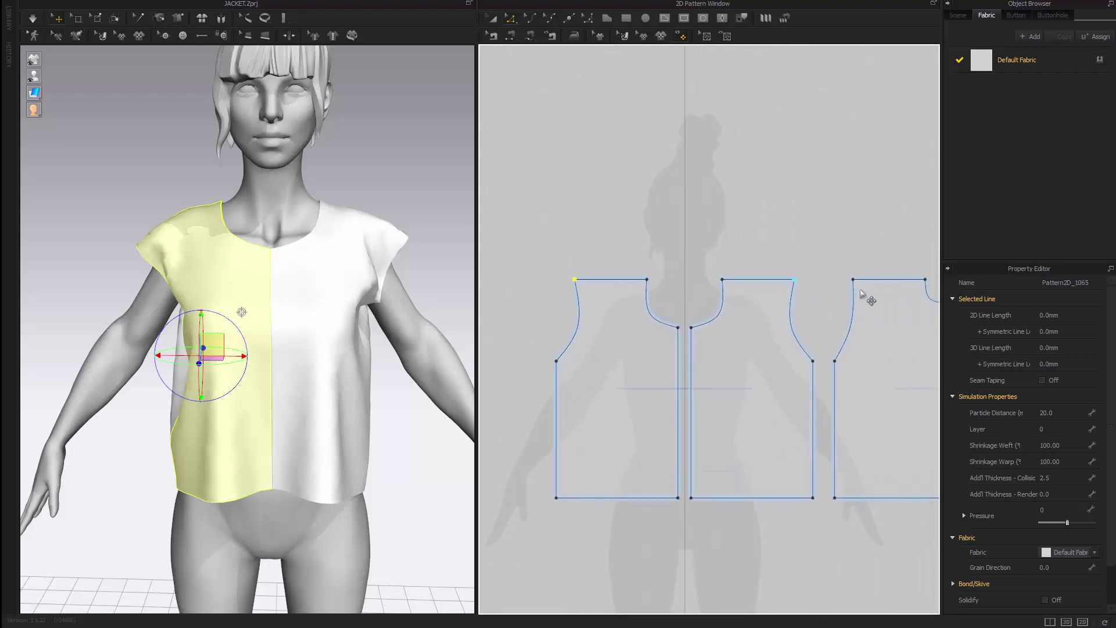
{"action": "left_click", "coordinate": [854, 280], "text": "shift"}
{"action": "middle_click_drag", "start_coordinate": [880, 312], "coordinate": [820, 283]}
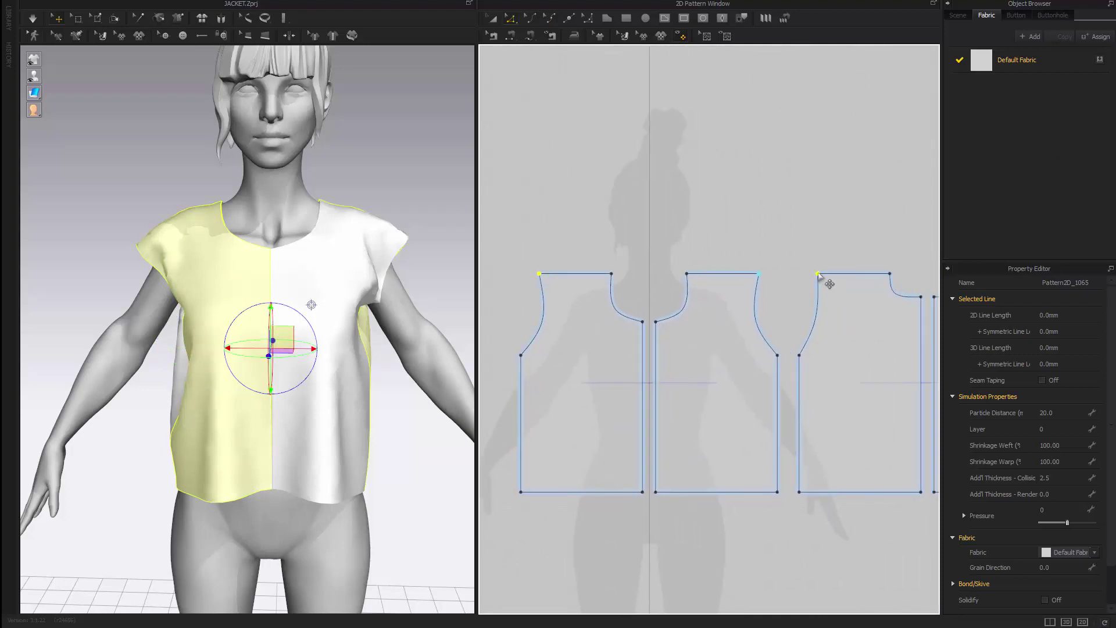
{"action": "left_click_drag", "start_coordinate": [819, 274], "coordinate": [825, 290]}
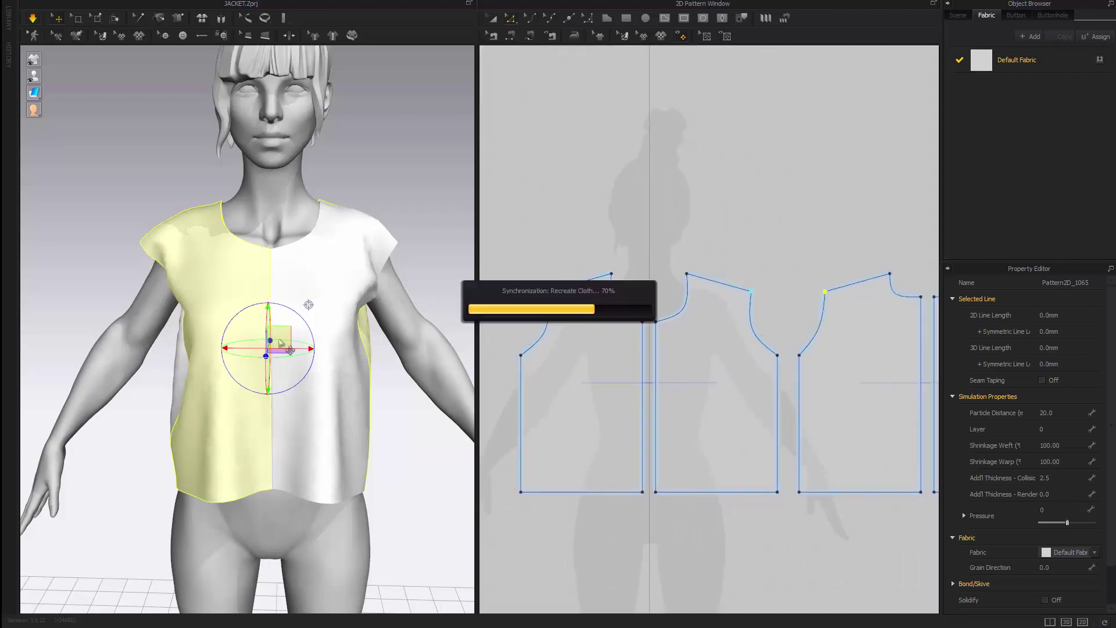
{"action": "right_click_drag", "start_coordinate": [212, 283], "coordinate": [247, 282]}
{"action": "left_click", "coordinate": [177, 223]}
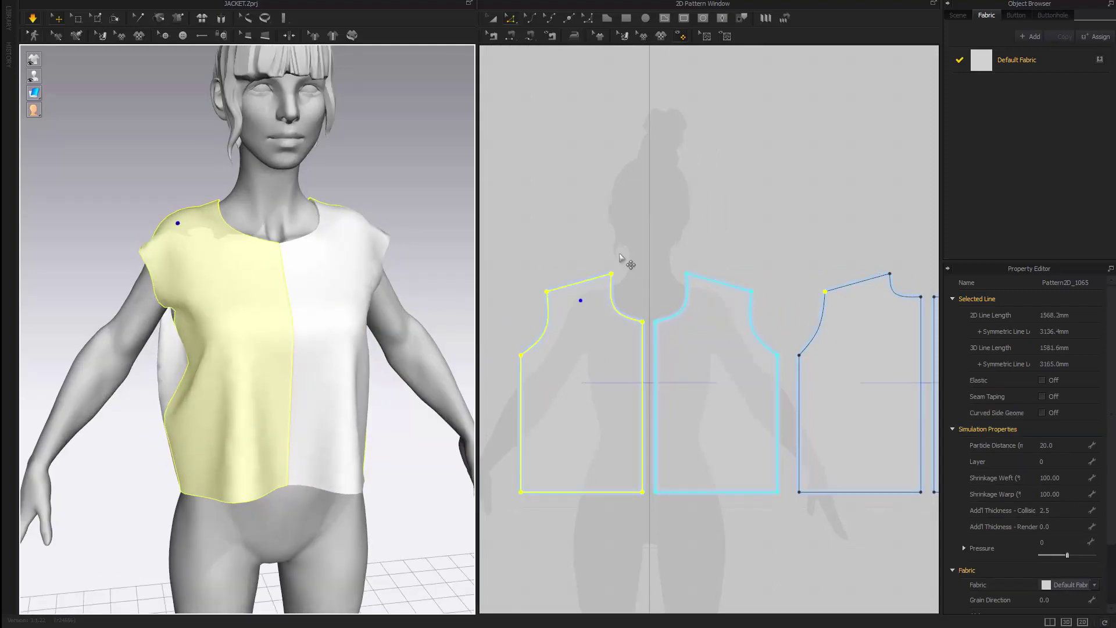
Step: Flatten the back neckline curve by adjusting its curve point on the back panels
{"action": "scroll", "coordinate": [520, 273], "scroll_direction": "down", "scroll_amount": 3}
{"action": "left_click", "coordinate": [546, 300]}
{"action": "scroll", "coordinate": [585, 309], "scroll_direction": "up", "scroll_amount": 1}
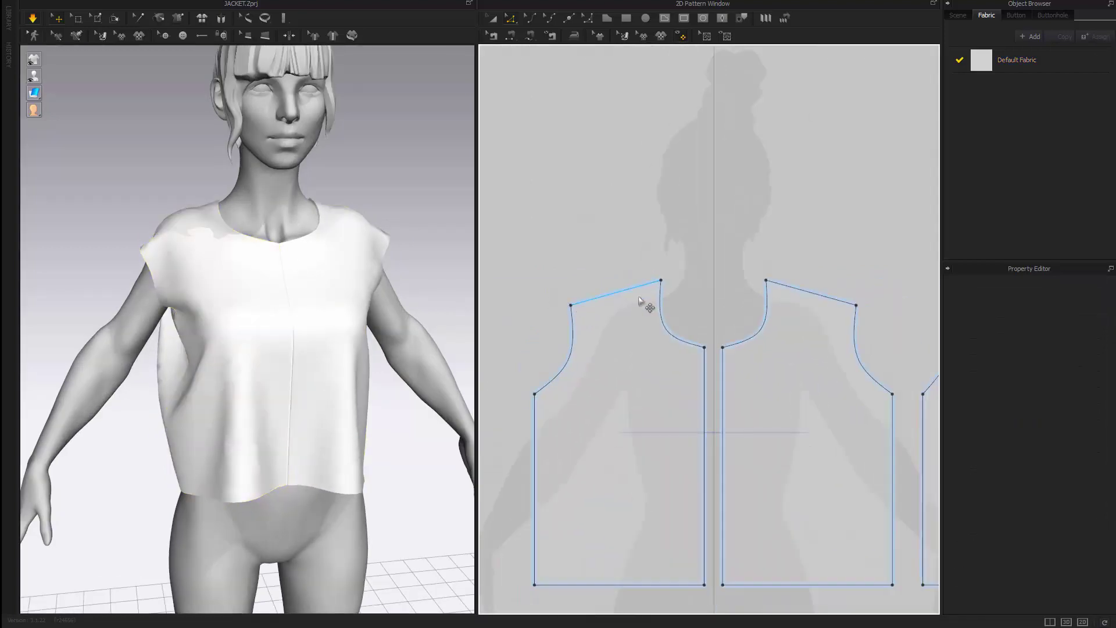
{"action": "scroll", "coordinate": [640, 301], "scroll_direction": "down", "scroll_amount": 3}
{"action": "middle_click_drag", "start_coordinate": [843, 333], "coordinate": [738, 309]}
{"action": "middle_click_drag", "start_coordinate": [770, 262], "coordinate": [823, 277]}
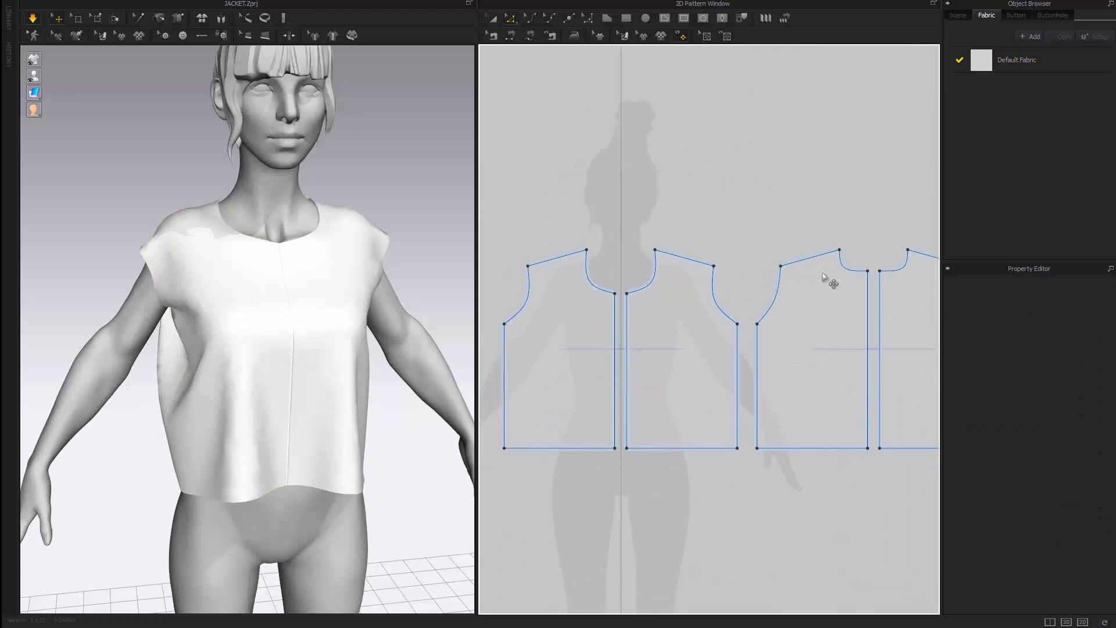
{"action": "left_click", "coordinate": [862, 279]}
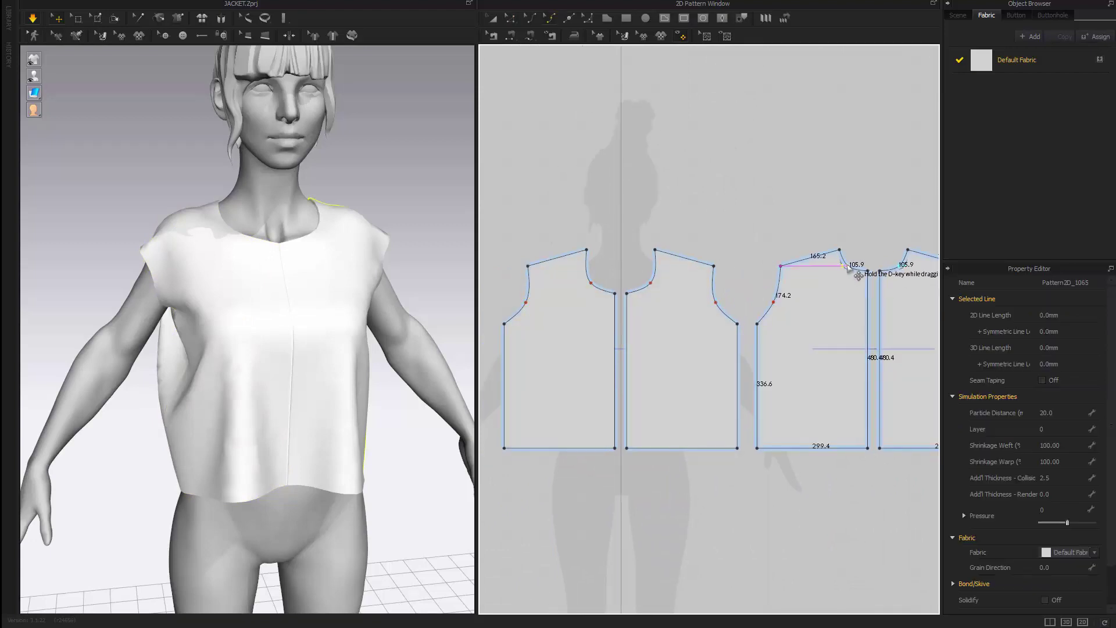
{"action": "left_click_drag", "start_coordinate": [847, 265], "coordinate": [850, 268]}
Step: Make the front neckline curve shallower by moving its curve point up and toward the centre
{"action": "scroll", "coordinate": [751, 314], "scroll_direction": "up", "scroll_amount": 2}
{"action": "middle_click_drag", "start_coordinate": [638, 275], "coordinate": [720, 306]}
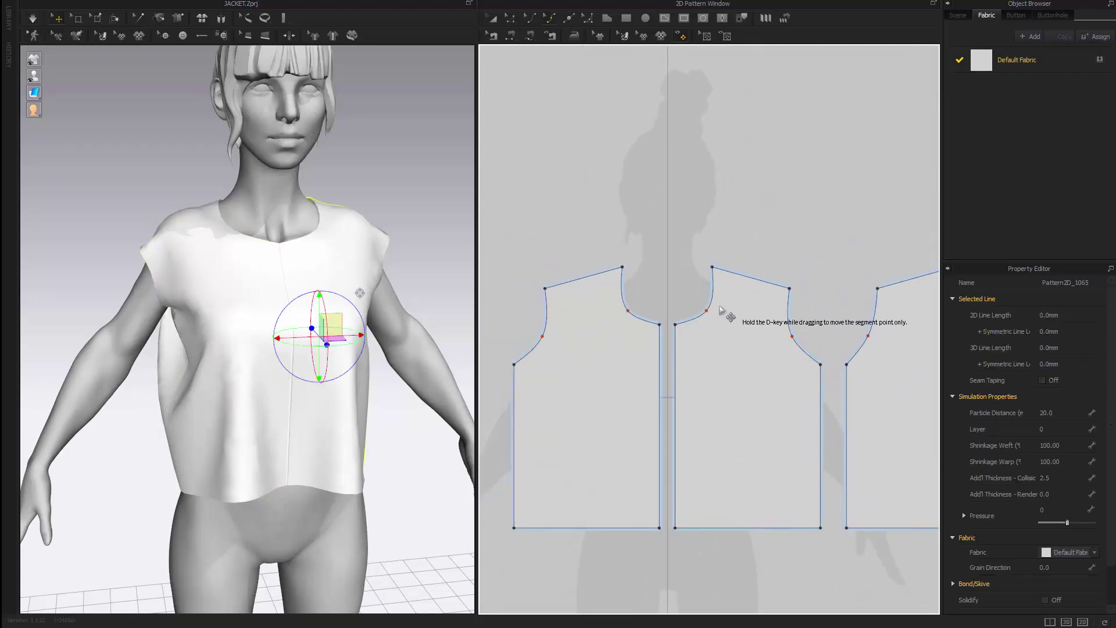
{"action": "scroll", "coordinate": [721, 307], "scroll_direction": "up", "scroll_amount": 2}
{"action": "left_click_drag", "start_coordinate": [702, 312], "coordinate": [698, 296]}
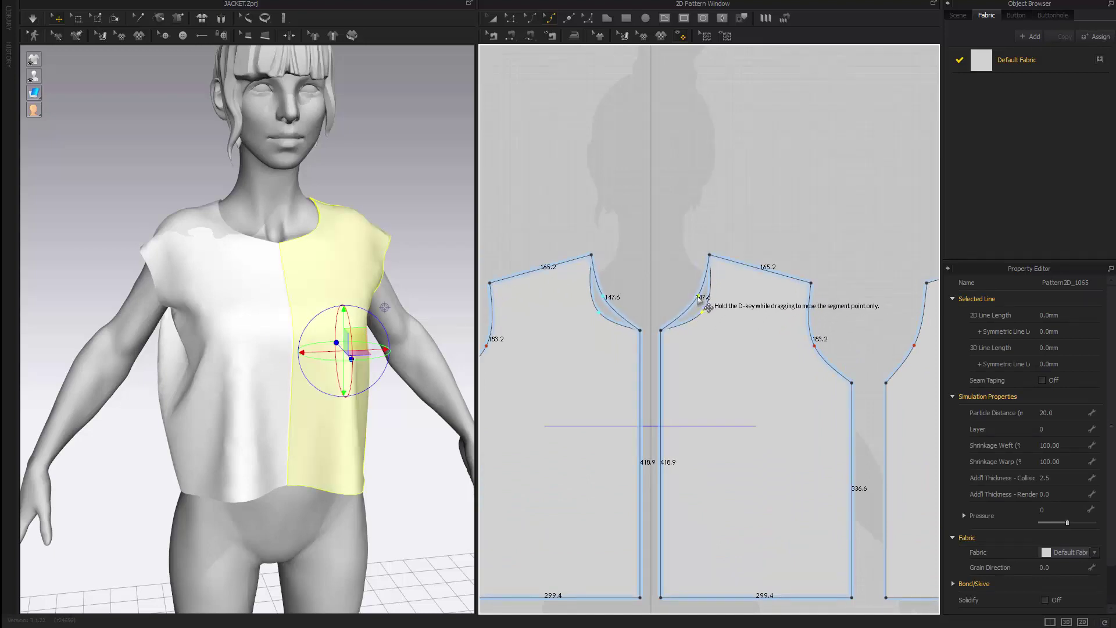
Step: Raise the centre points of the front neckline slightly and simulate the garment
{"action": "key", "text": "a"}
{"action": "key", "text": "z"}
{"action": "left_click_drag", "start_coordinate": [661, 330], "coordinate": [660, 313]}
{"action": "left_click", "coordinate": [665, 247]}
{"action": "key", "text": "space"}
{"action": "right_click_drag", "start_coordinate": [343, 257], "coordinate": [178, 271]}
Step: Move the outer shoulder points of the front and back panels inward to shorten the shoulders, and simulate the result
{"action": "right_click_drag", "start_coordinate": [525, 366], "coordinate": [678, 381]}
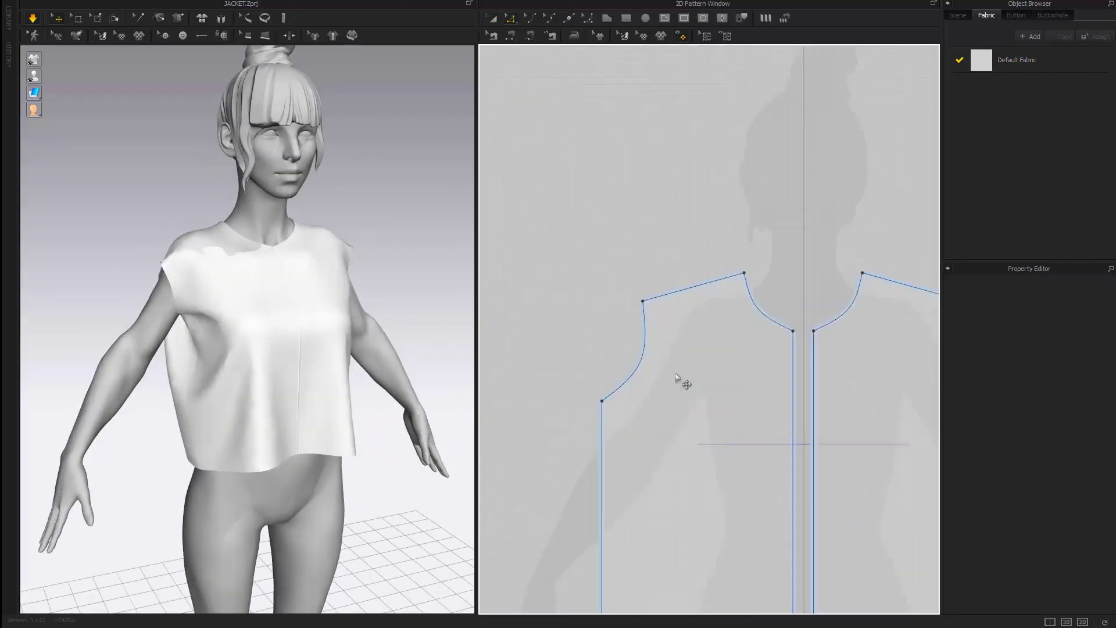
{"action": "scroll", "coordinate": [663, 317], "scroll_direction": "down", "scroll_amount": 3}
{"action": "left_click", "coordinate": [649, 304]}
{"action": "middle_click_drag", "start_coordinate": [736, 268], "coordinate": [653, 262]}
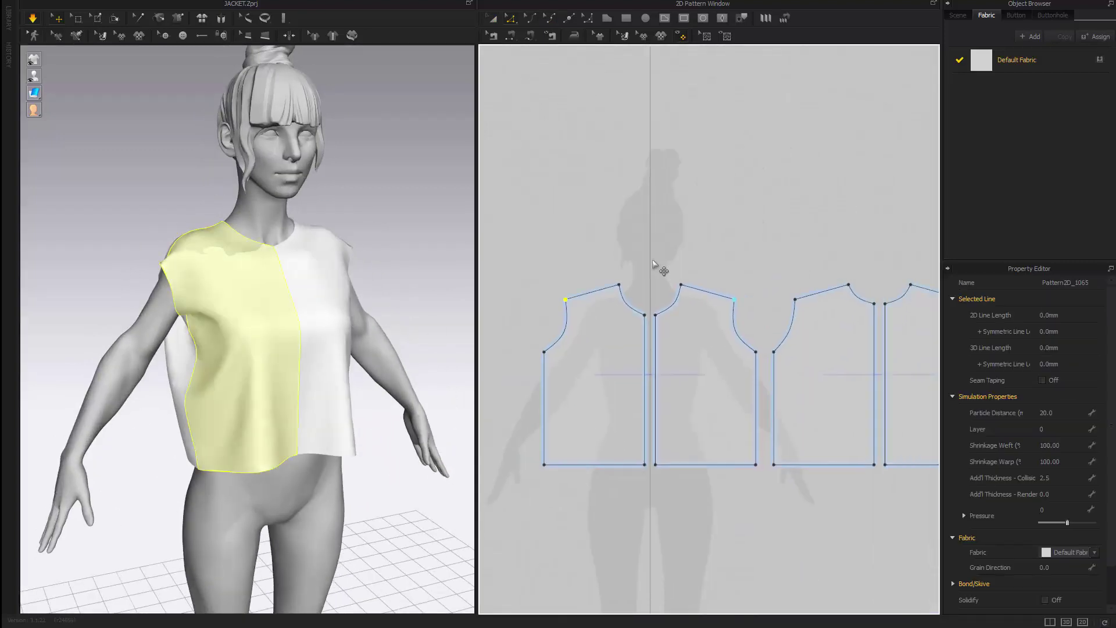
{"action": "left_click_drag", "start_coordinate": [797, 300], "coordinate": [814, 295]}
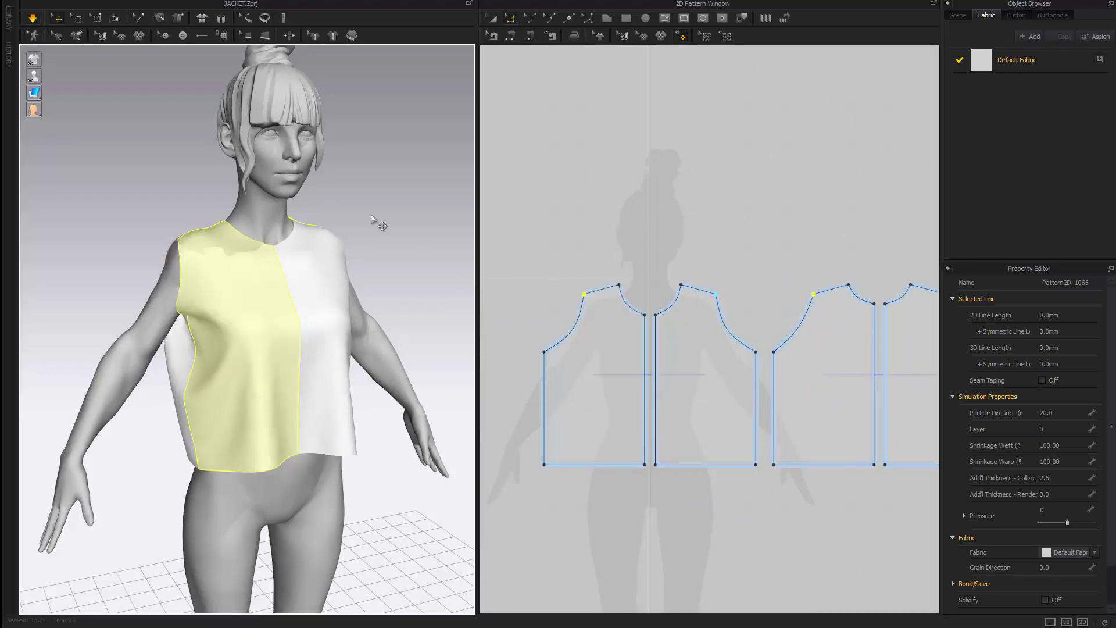
{"action": "key", "text": "space"}
{"action": "mouse_move", "coordinate": [250, 345]}
{"action": "right_mouse_down"}
{"action": "mouse_move", "coordinate": [315, 349]}
{"action": "mouse_move", "coordinate": [377, 331]}
{"action": "mouse_move", "coordinate": [267, 347]}
{"action": "mouse_move", "coordinate": [253, 332]}
{"action": "right_mouse_up"}
Step: Lengthen the front and back panels by lowering their hem edges until the side edges are about 477 mm long
{"action": "scroll", "coordinate": [512, 489], "scroll_direction": "down", "scroll_amount": 2}
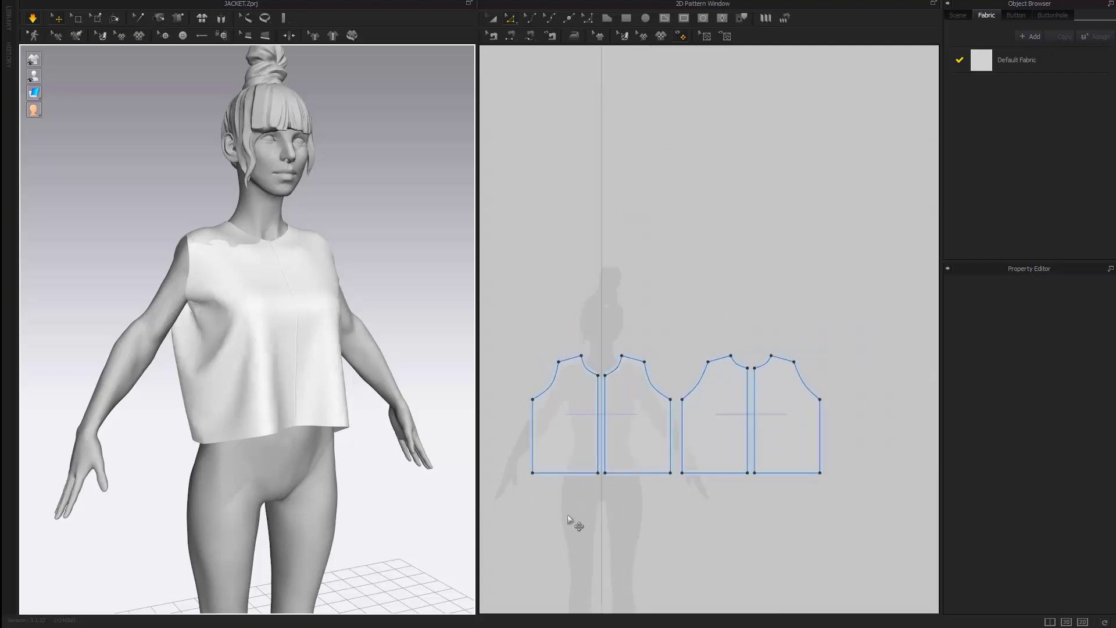
{"action": "left_click", "coordinate": [581, 472]}
{"action": "left_click_drag", "start_coordinate": [718, 489], "coordinate": [712, 507]}
{"action": "middle_click_drag", "start_coordinate": [580, 501], "coordinate": [667, 434]}
{"action": "scroll", "coordinate": [666, 429], "scroll_direction": "up", "scroll_amount": 3}
{"action": "left_click", "coordinate": [561, 357]}
Step: Curve the side edges of the front and back panels inward at the waist and simulate the garment
{"action": "key", "text": "v"}
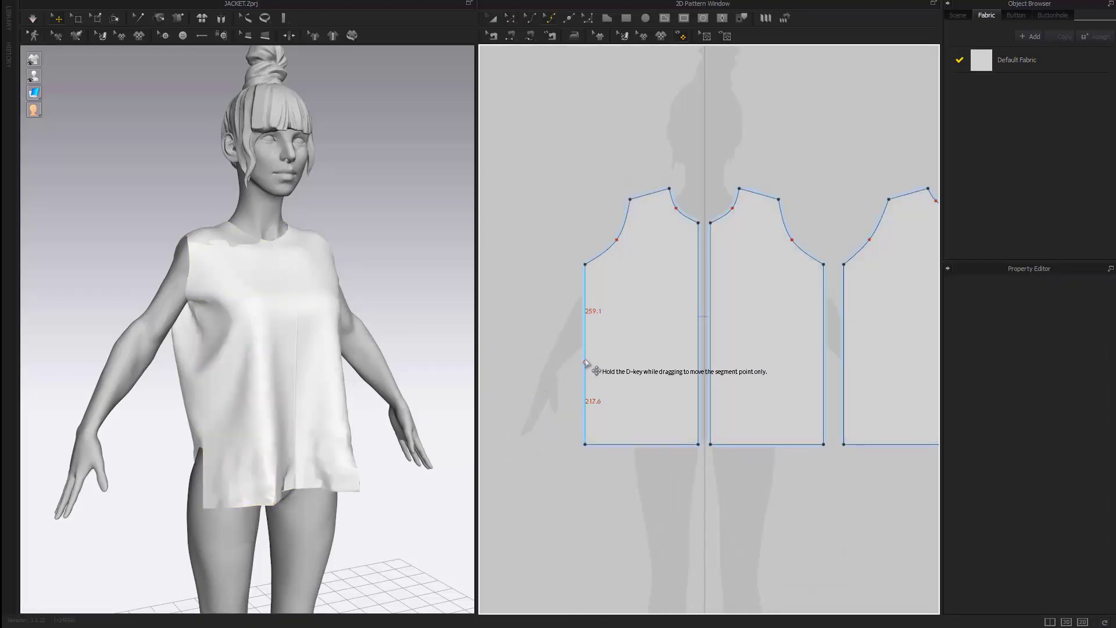
{"action": "left_click_drag", "start_coordinate": [585, 358], "coordinate": [600, 358]}
{"action": "middle_click_drag", "start_coordinate": [832, 376], "coordinate": [729, 376]}
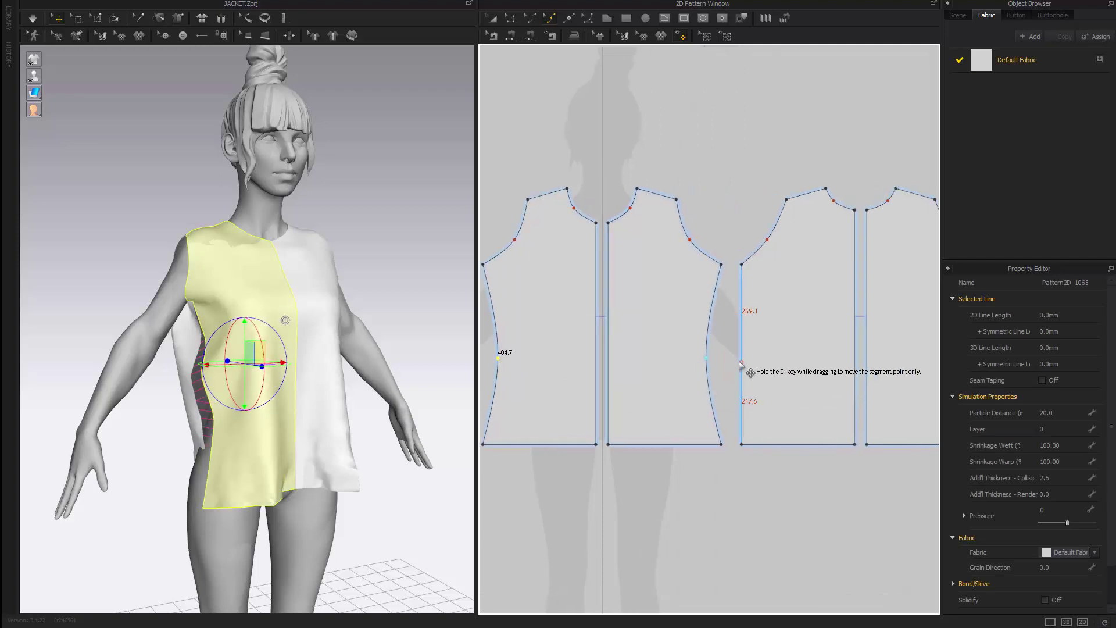
{"action": "left_click_drag", "start_coordinate": [741, 371], "coordinate": [756, 358]}
{"action": "key", "text": "space"}
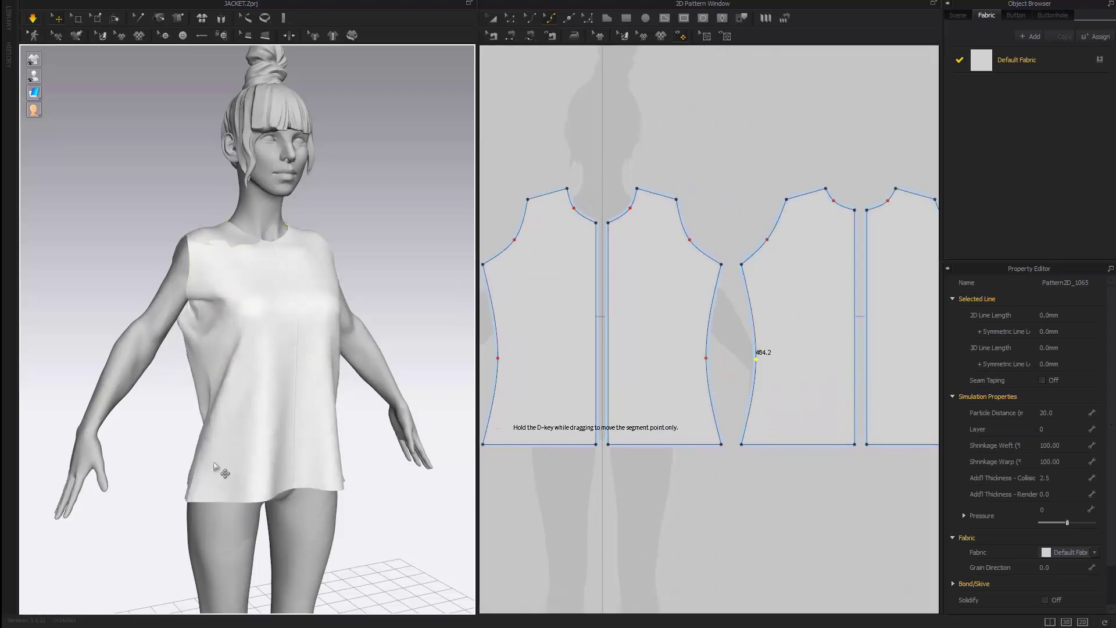
Step: Pull on the simulated fabric around the sides and hem to settle the drape, checking it from several angles
{"action": "right_click_drag", "start_coordinate": [216, 468], "coordinate": [320, 394]}
{"action": "left_click", "coordinate": [404, 474]}
{"action": "left_click_drag", "start_coordinate": [335, 388], "coordinate": [456, 401]}
{"action": "right_click_drag", "start_coordinate": [381, 448], "coordinate": [340, 431]}
{"action": "left_click_drag", "start_coordinate": [325, 454], "coordinate": [300, 495]}
{"action": "right_click_drag", "start_coordinate": [301, 495], "coordinate": [349, 497]}
Step: Move the front and back side edges together inward to narrow the panels to a hem width of about 255 mm
{"action": "key", "text": "z"}
{"action": "left_click", "coordinate": [499, 349]}
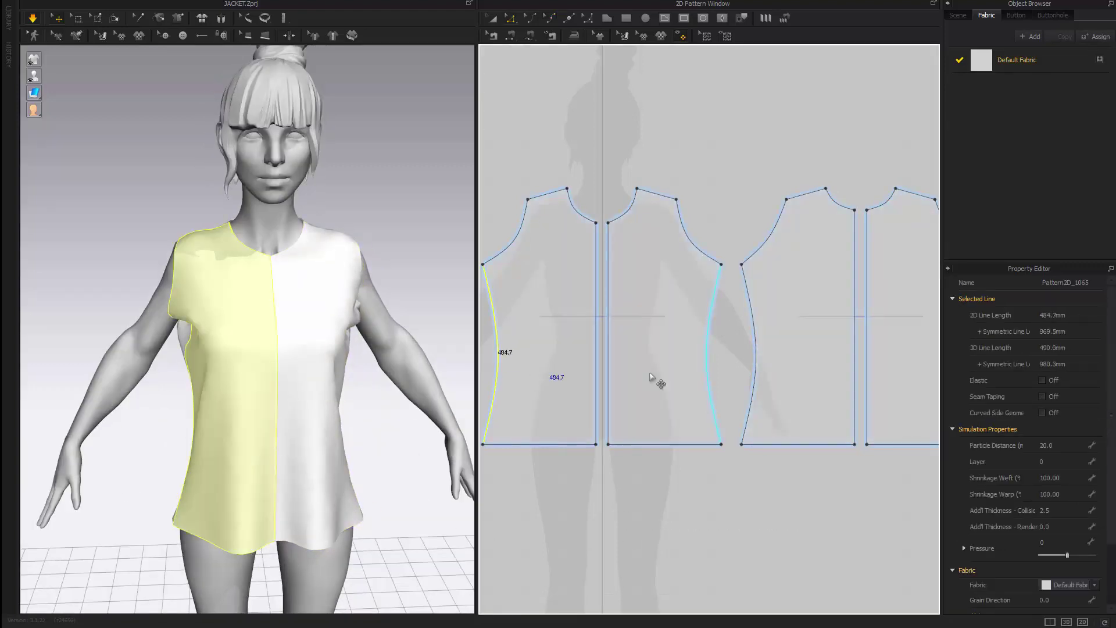
{"action": "left_click_drag", "start_coordinate": [759, 352], "coordinate": [773, 372], "text": "shift"}
{"action": "right_click_drag", "start_coordinate": [367, 425], "coordinate": [311, 425]}
Step: Deepen the lower armhole curves on the front and back panels, making the back armhole about 199 mm long
{"action": "left_click", "coordinate": [730, 235]}
{"action": "left_click", "coordinate": [779, 246]}
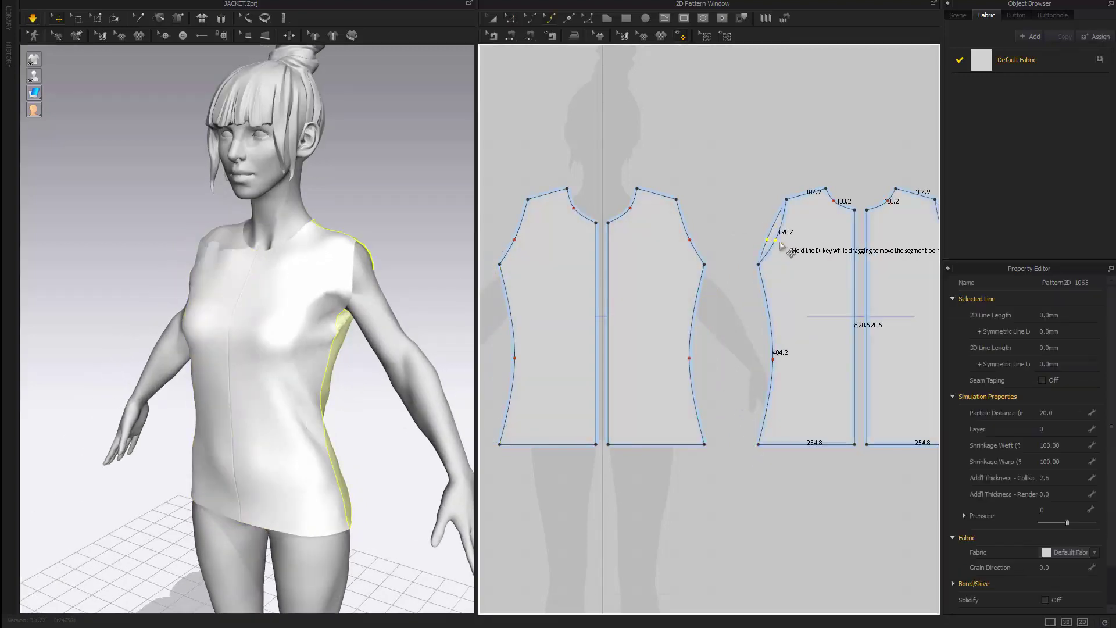
{"action": "left_click_drag", "start_coordinate": [783, 247], "coordinate": [784, 246]}
{"action": "left_click_drag", "start_coordinate": [689, 239], "coordinate": [676, 247]}
{"action": "left_click_drag", "start_coordinate": [784, 247], "coordinate": [779, 245]}
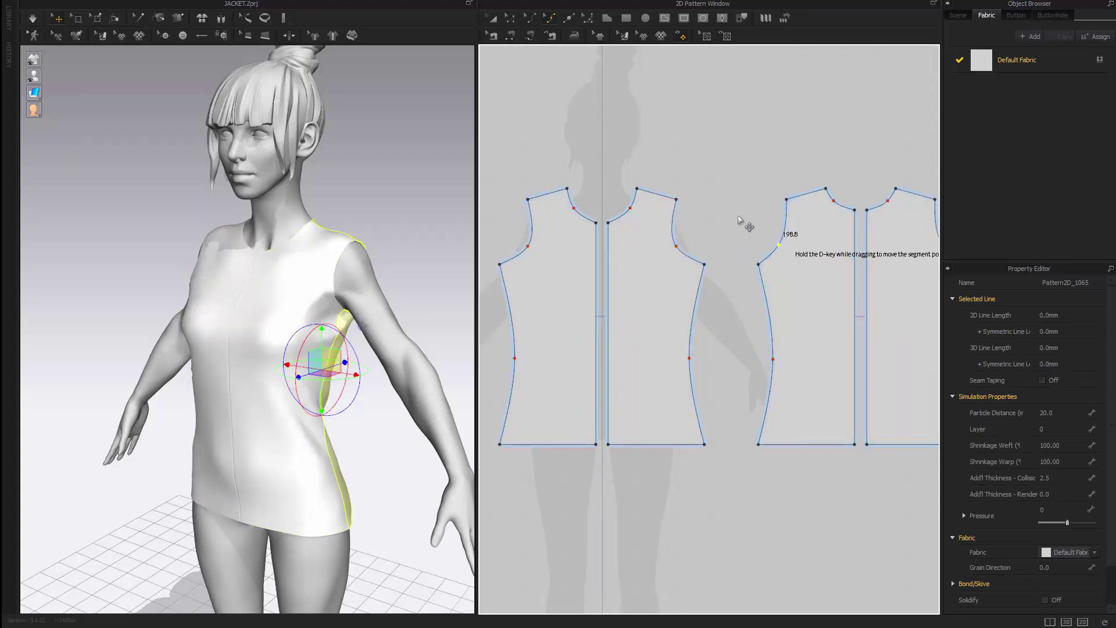
{"action": "left_click", "coordinate": [727, 222]}
Step: Simulate the reshaped top, settle the fabric near the hem and view it straight from the front
{"action": "right_click_drag", "start_coordinate": [239, 372], "coordinate": [306, 405]}
{"action": "left_click", "coordinate": [308, 410]}
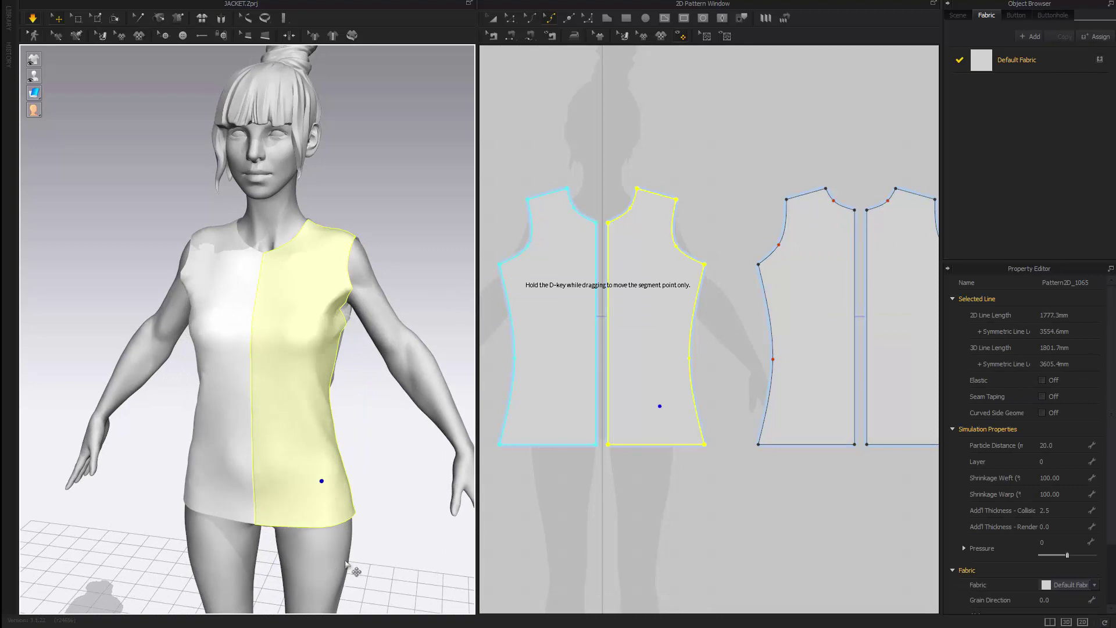
{"action": "left_click", "coordinate": [326, 525]}
{"action": "left_click", "coordinate": [406, 461]}
{"action": "key", "text": "2"}
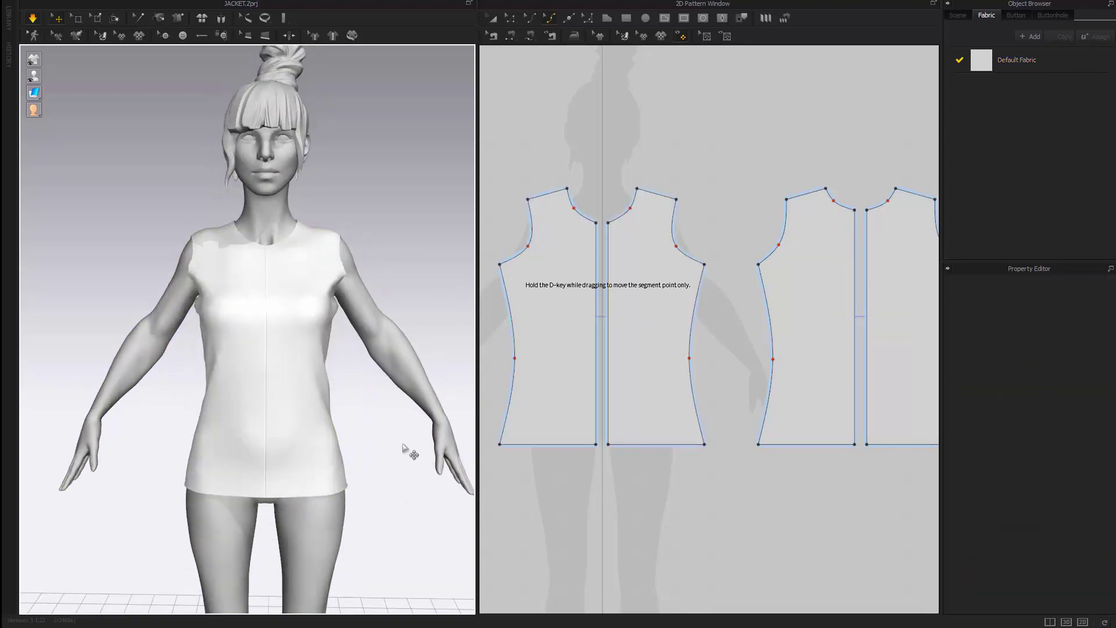
Step: Pull the simulated fabric down at the front hem to settle the drape, viewing the top from a slight angle
{"action": "key", "text": "alt+6"}
{"action": "right_click_drag", "start_coordinate": [354, 442], "coordinate": [337, 399]}
{"action": "key", "text": "alt+2"}
{"action": "middle_click_drag", "start_coordinate": [278, 431], "coordinate": [276, 400]}
{"action": "left_click_drag", "start_coordinate": [277, 439], "coordinate": [261, 567]}
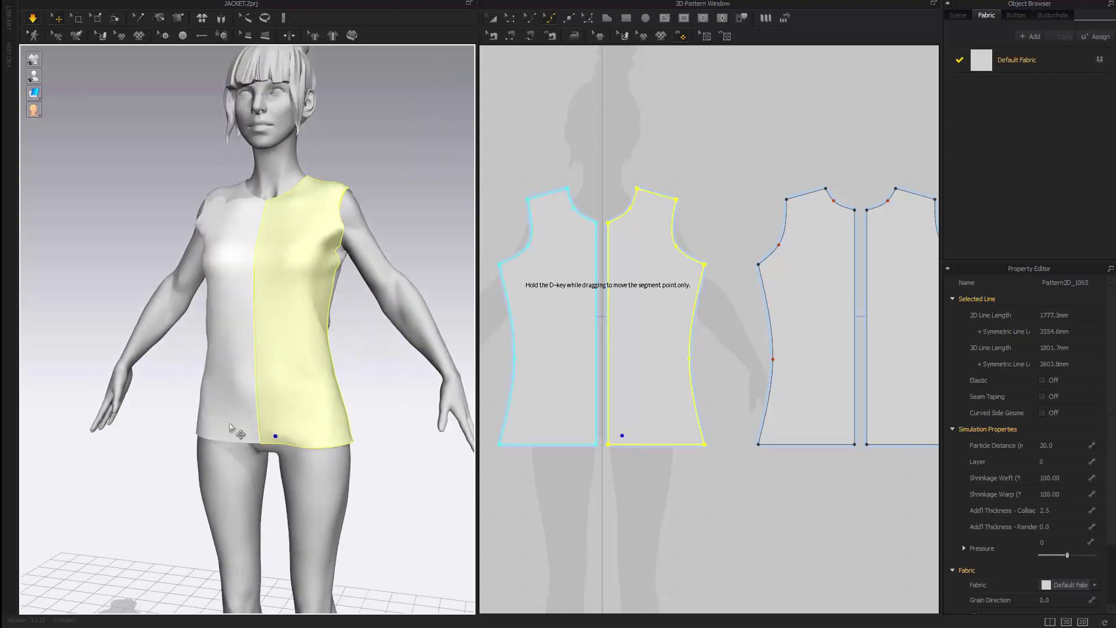
{"action": "left_click_drag", "start_coordinate": [231, 426], "coordinate": [232, 489]}
{"action": "left_click_drag", "start_coordinate": [296, 438], "coordinate": [616, 546]}
{"action": "left_click", "coordinate": [618, 550]}
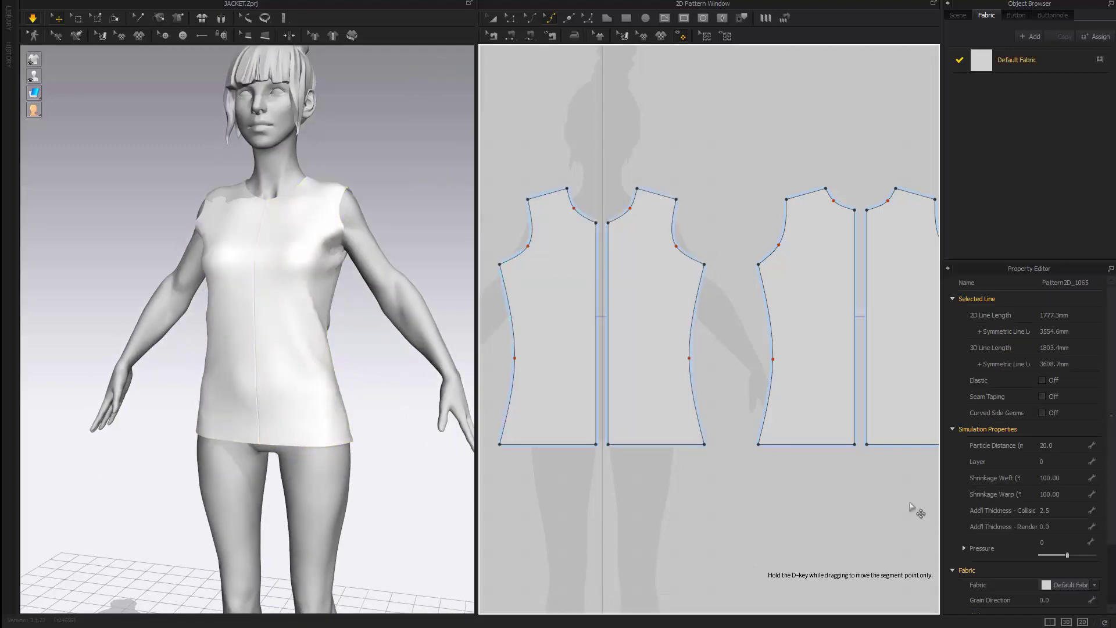
Step: Check the shirt pattern reference in the browser, and lower the centre hem corners of the front and back panels, making each front hem about 258 mm
{"action": "key", "text": "alt+Tab"}
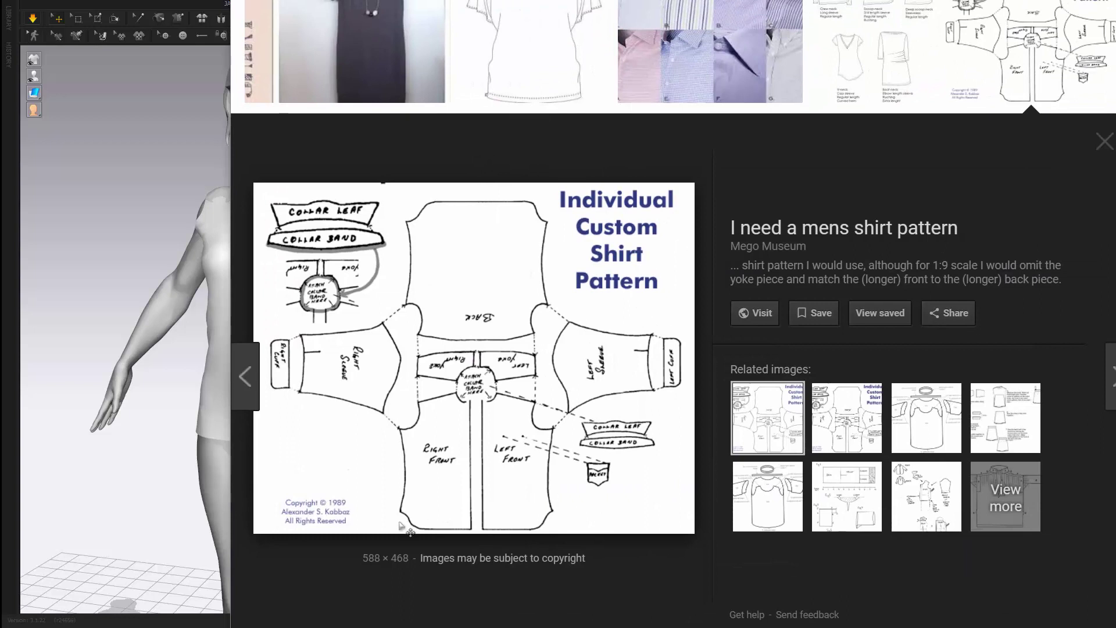
{"action": "key", "text": "alt+Tab"}
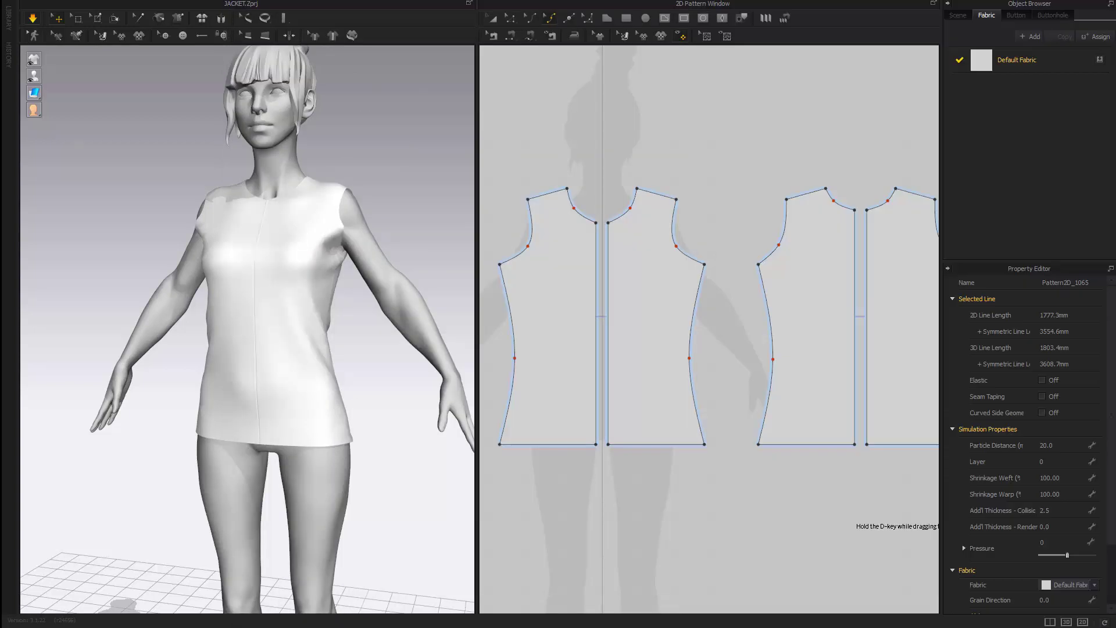
{"action": "scroll", "coordinate": [618, 470], "scroll_direction": "up", "scroll_amount": 2}
{"action": "middle_click_drag", "start_coordinate": [616, 466], "coordinate": [673, 412]}
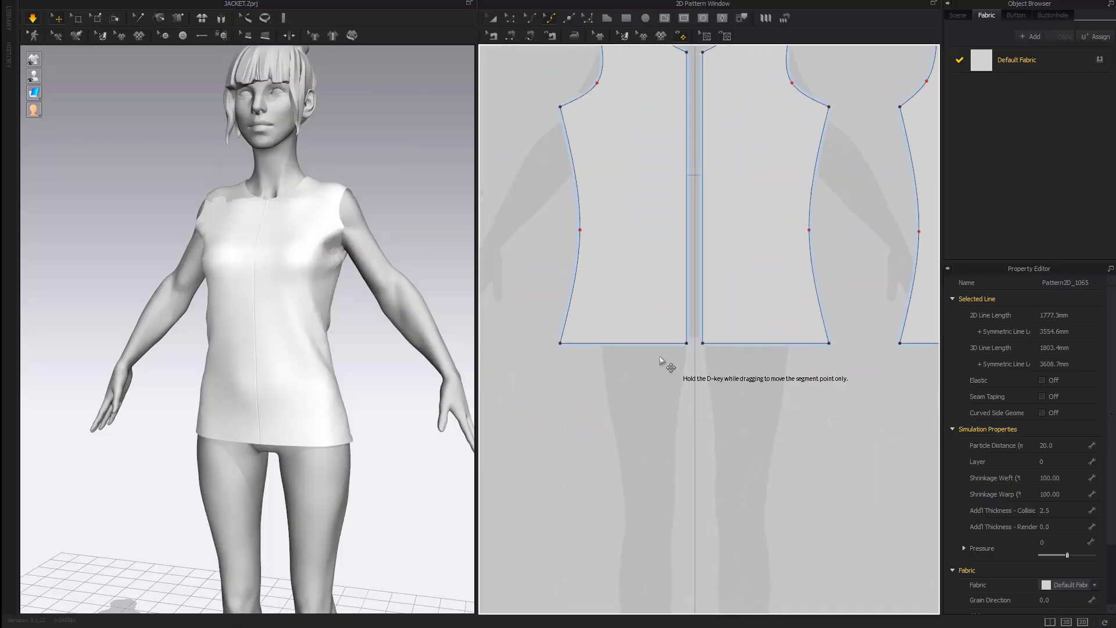
{"action": "left_click_drag", "start_coordinate": [686, 343], "coordinate": [686, 363]}
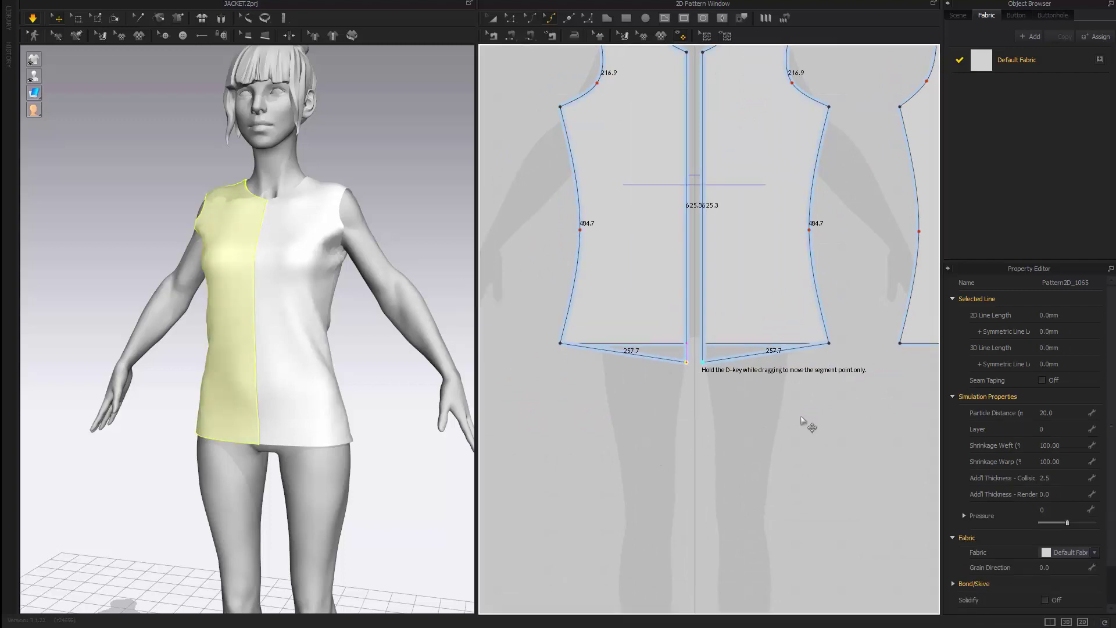
{"action": "middle_click_drag", "start_coordinate": [802, 417], "coordinate": [612, 421]}
{"action": "middle_click_drag", "start_coordinate": [824, 357], "coordinate": [727, 370]}
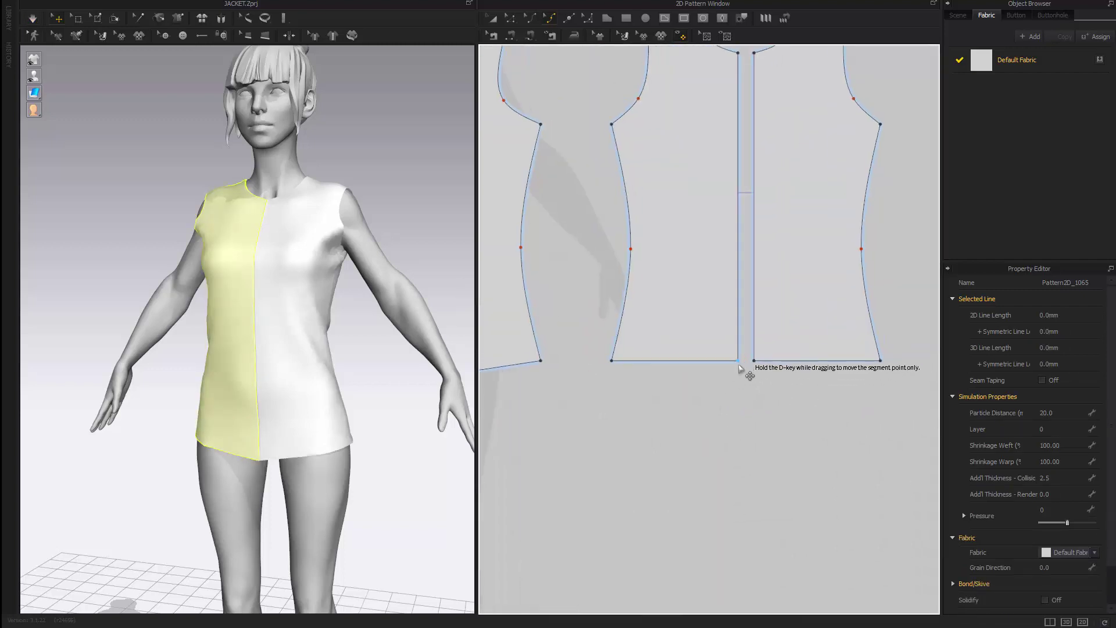
{"action": "left_click_drag", "start_coordinate": [739, 365], "coordinate": [732, 386]}
Step: Shape the slanted front and back hems into S-curves, dipping toward the centre and rising toward the side seams
{"action": "middle_click_drag", "start_coordinate": [584, 449], "coordinate": [766, 450]}
{"action": "middle_click_drag", "start_coordinate": [573, 401], "coordinate": [747, 435]}
{"action": "scroll", "coordinate": [715, 420], "scroll_direction": "up", "scroll_amount": 2}
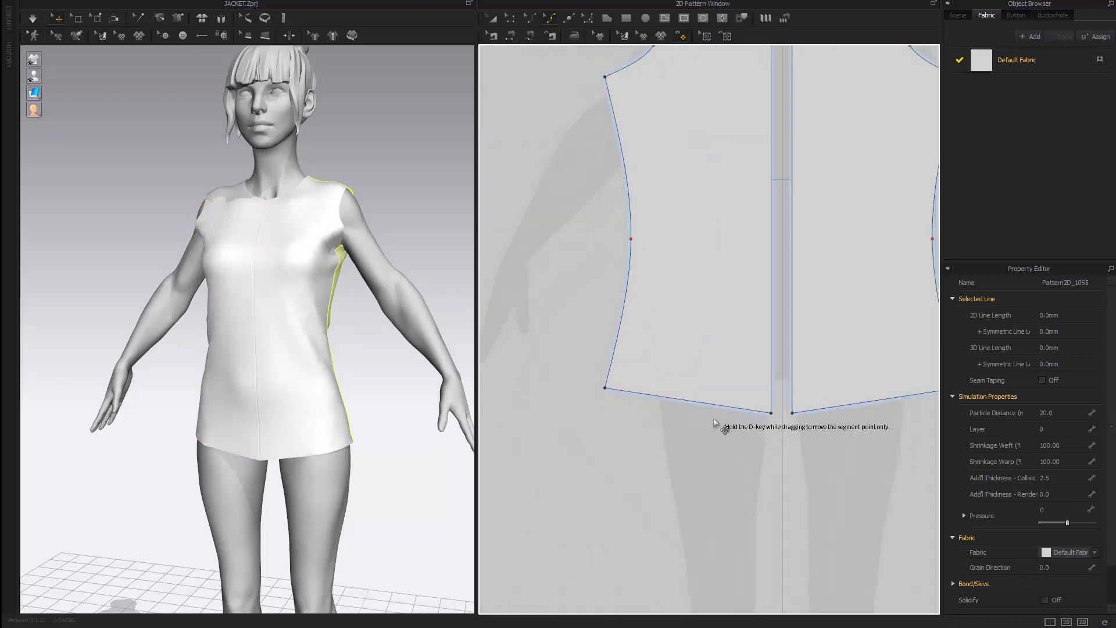
{"action": "scroll", "coordinate": [716, 422], "scroll_direction": "up", "scroll_amount": 2}
{"action": "left_click_drag", "start_coordinate": [735, 404], "coordinate": [734, 413]}
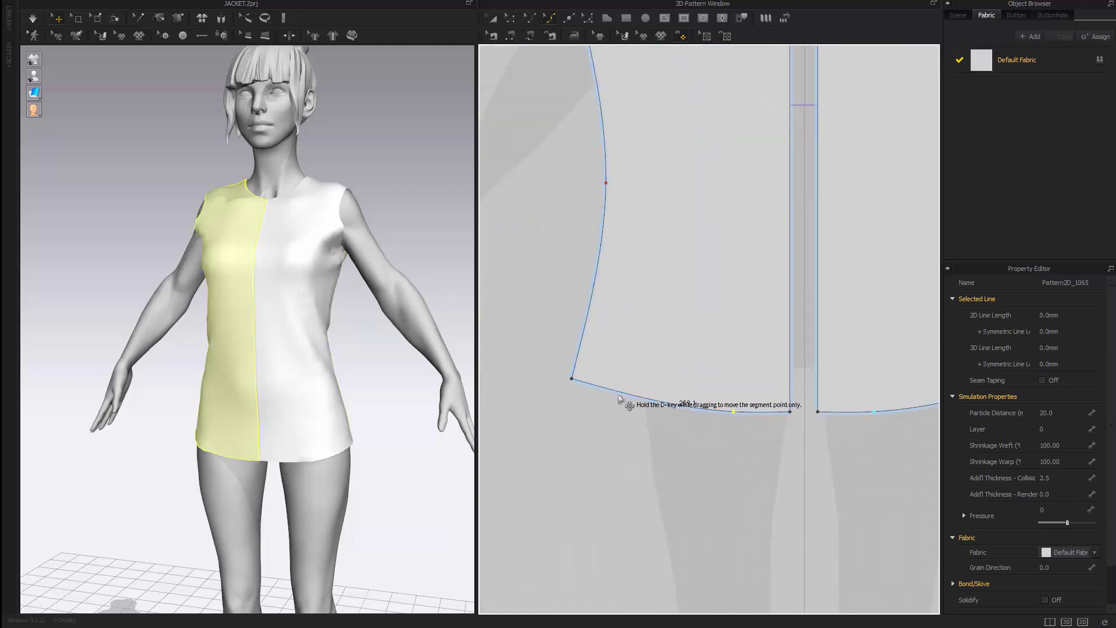
{"action": "left_click_drag", "start_coordinate": [624, 396], "coordinate": [624, 385]}
{"action": "middle_click_drag", "start_coordinate": [826, 448], "coordinate": [372, 454]}
{"action": "left_click_drag", "start_coordinate": [838, 412], "coordinate": [832, 418]}
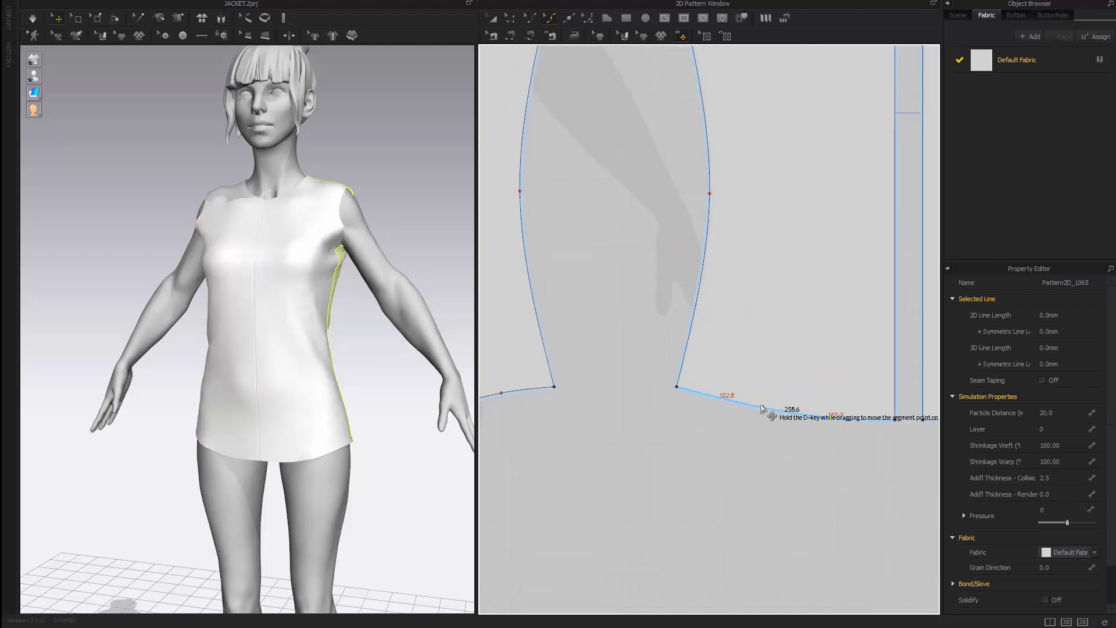
{"action": "left_click_drag", "start_coordinate": [727, 398], "coordinate": [727, 389]}
Step: Simulate the curved hem and pull the fabric at the side and back hem to settle it, checking around the avatar
{"action": "scroll", "coordinate": [610, 457], "scroll_direction": "down", "scroll_amount": 2}
{"action": "middle_click_drag", "start_coordinate": [571, 474], "coordinate": [716, 451]}
{"action": "scroll", "coordinate": [716, 451], "scroll_direction": "down", "scroll_amount": 2}
{"action": "key", "text": "space"}
{"action": "right_click_drag", "start_coordinate": [384, 448], "coordinate": [299, 426]}
{"action": "left_click_drag", "start_coordinate": [322, 421], "coordinate": [370, 378]}
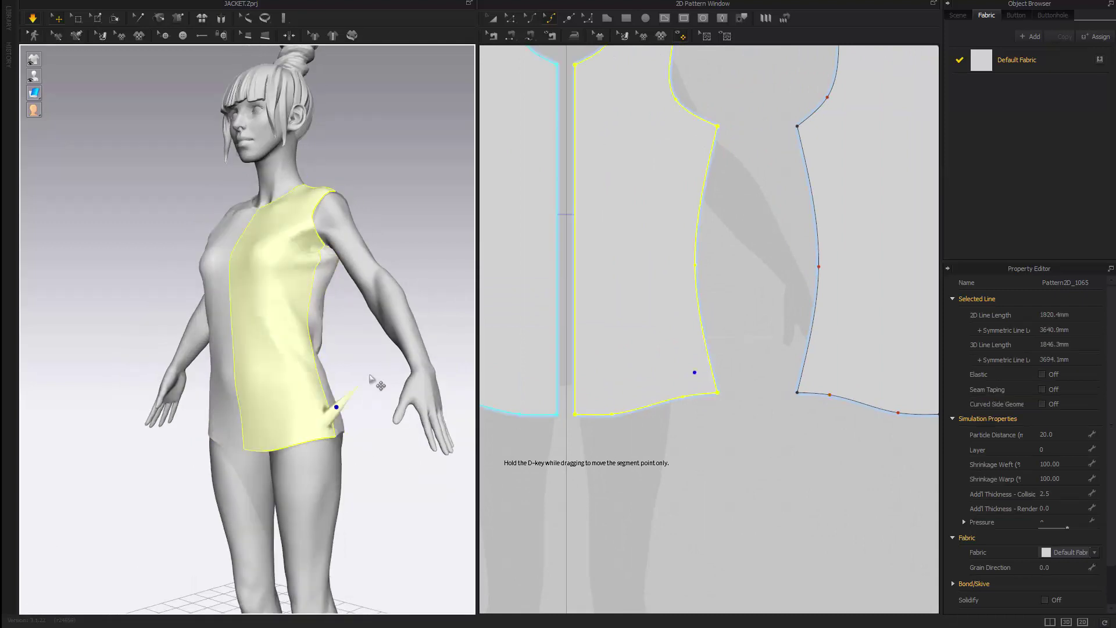
{"action": "middle_click_drag", "start_coordinate": [614, 476], "coordinate": [764, 478]}
{"action": "middle_click_drag", "start_coordinate": [545, 479], "coordinate": [618, 486]}
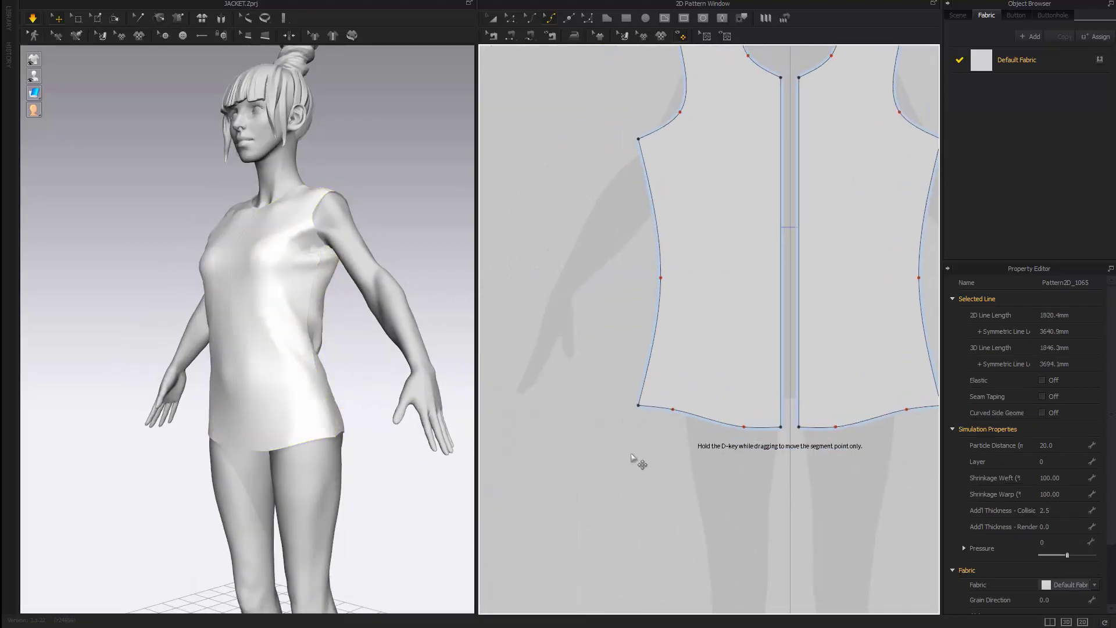
{"action": "scroll", "coordinate": [637, 458], "scroll_direction": "down", "scroll_amount": 3}
{"action": "mouse_move", "coordinate": [326, 418]}
{"action": "right_mouse_down"}
{"action": "mouse_move", "coordinate": [269, 438]}
{"action": "mouse_move", "coordinate": [326, 407]}
{"action": "right_mouse_up"}
{"action": "left_click_drag", "start_coordinate": [335, 405], "coordinate": [363, 457]}
{"action": "left_click_drag", "start_coordinate": [225, 452], "coordinate": [199, 484]}
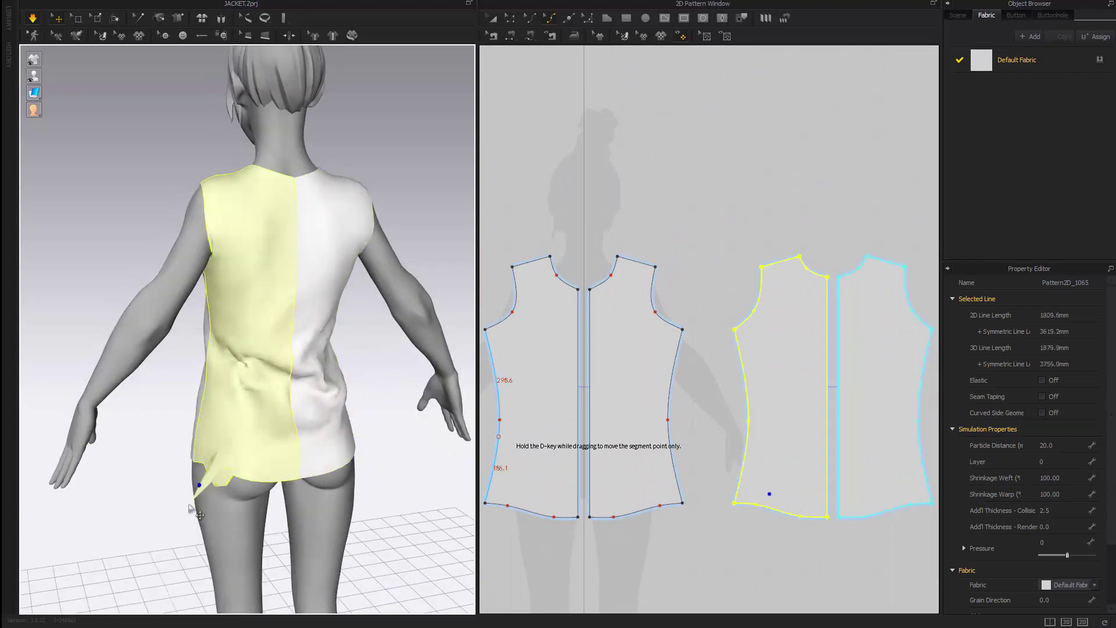
{"action": "right_click_drag", "start_coordinate": [331, 427], "coordinate": [162, 414]}
{"action": "scroll", "coordinate": [324, 405], "scroll_direction": "down", "scroll_amount": 3}
{"action": "right_click_drag", "start_coordinate": [325, 405], "coordinate": [259, 399]}
Step: Draw a rectangular sleeve panel about 336 mm wide and 490 mm high beside the front panels in the pattern window
{"action": "left_click", "coordinate": [711, 190]}
{"action": "scroll", "coordinate": [730, 190], "scroll_direction": "down", "scroll_amount": 3}
{"action": "middle_click_drag", "start_coordinate": [731, 190], "coordinate": [860, 129]}
{"action": "middle_click_drag", "start_coordinate": [789, 168], "coordinate": [721, 192]}
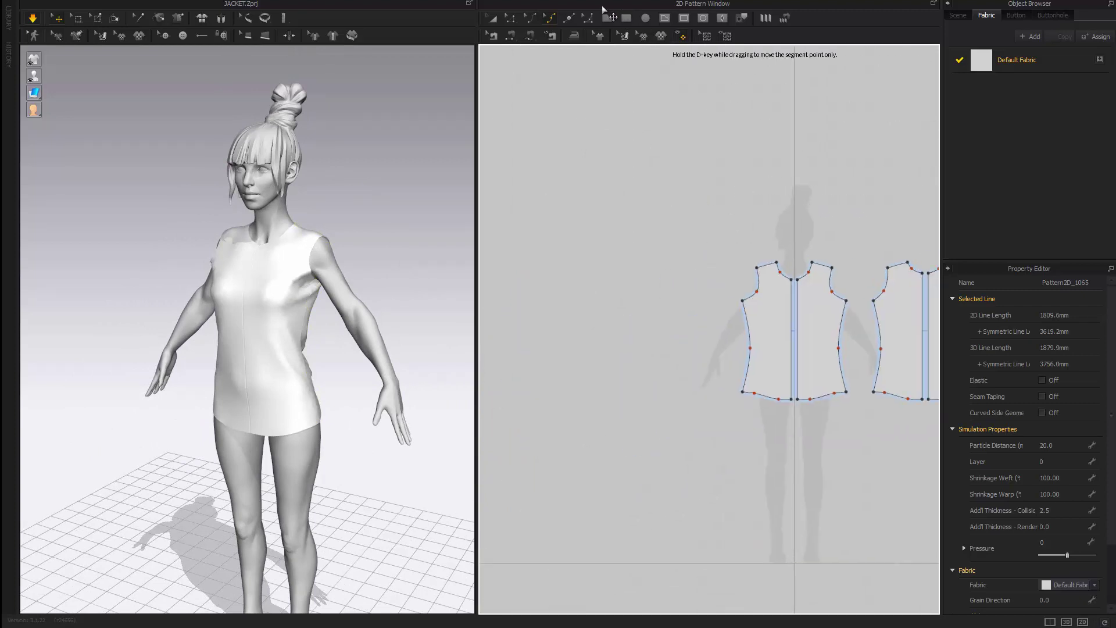
{"action": "left_click", "coordinate": [626, 18]}
{"action": "scroll", "coordinate": [797, 288], "scroll_direction": "up", "scroll_amount": 3}
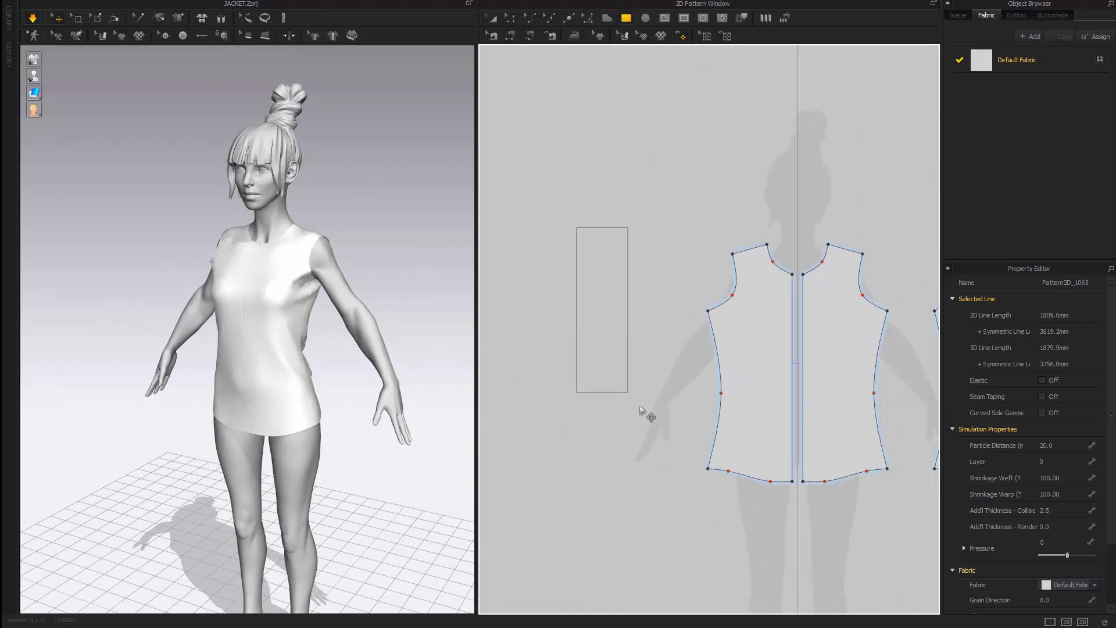
{"action": "left_click_drag", "start_coordinate": [641, 410], "coordinate": [687, 391]}
Step: Move the rectangular sleeve panel in 3D to the outer side of the avatar's right arm
{"action": "key", "text": "a"}
{"action": "left_click", "coordinate": [617, 304]}
{"action": "mouse_move", "coordinate": [661, 287]}
{"action": "middle_mouse_down"}
{"action": "mouse_move", "coordinate": [653, 334]}
{"action": "mouse_move", "coordinate": [669, 291]}
{"action": "middle_mouse_up"}
{"action": "middle_click_drag", "start_coordinate": [96, 338], "coordinate": [166, 364]}
{"action": "right_click_drag", "start_coordinate": [166, 364], "coordinate": [274, 358]}
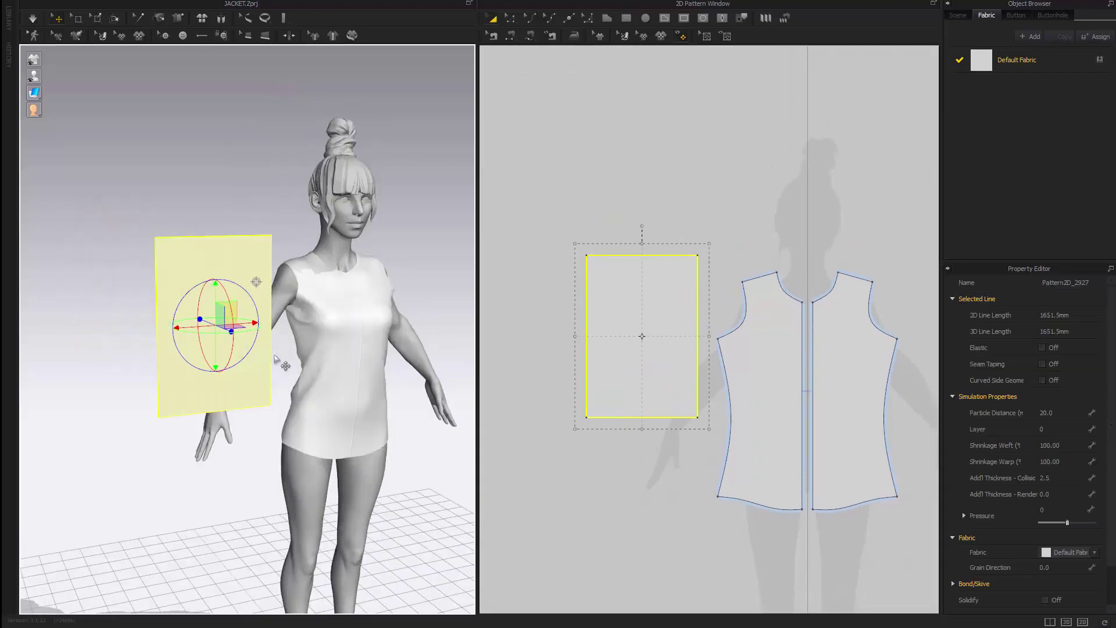
{"action": "left_click_drag", "start_coordinate": [248, 333], "coordinate": [189, 338]}
{"action": "right_click_drag", "start_coordinate": [189, 338], "coordinate": [335, 365]}
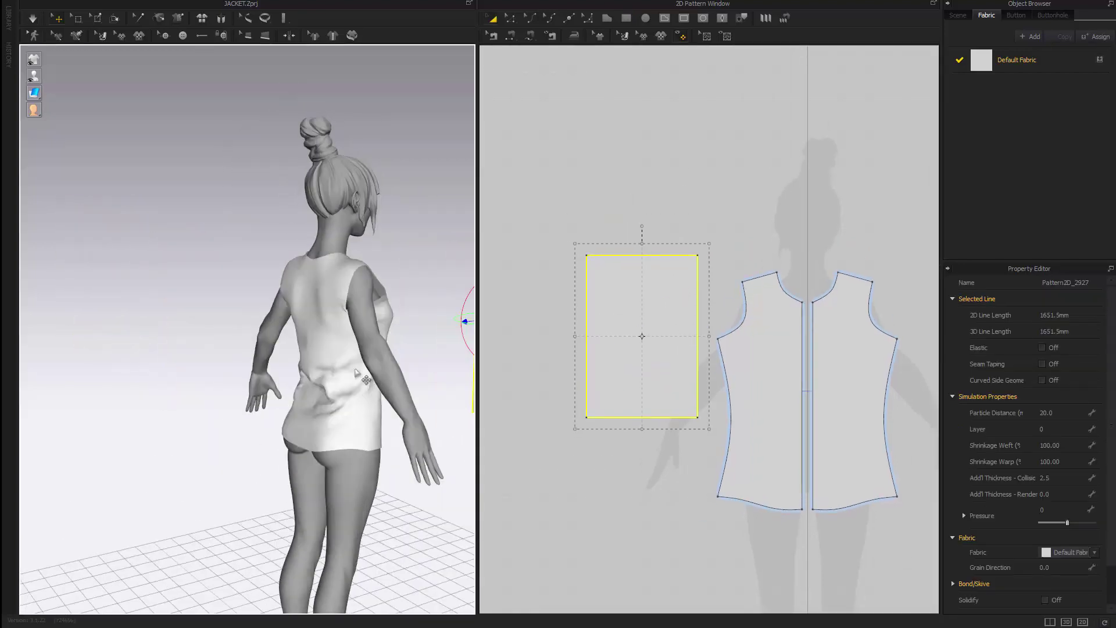
{"action": "middle_click_drag", "start_coordinate": [357, 371], "coordinate": [191, 346]}
{"action": "left_click_drag", "start_coordinate": [308, 347], "coordinate": [196, 366]}
{"action": "left_click", "coordinate": [233, 295]}
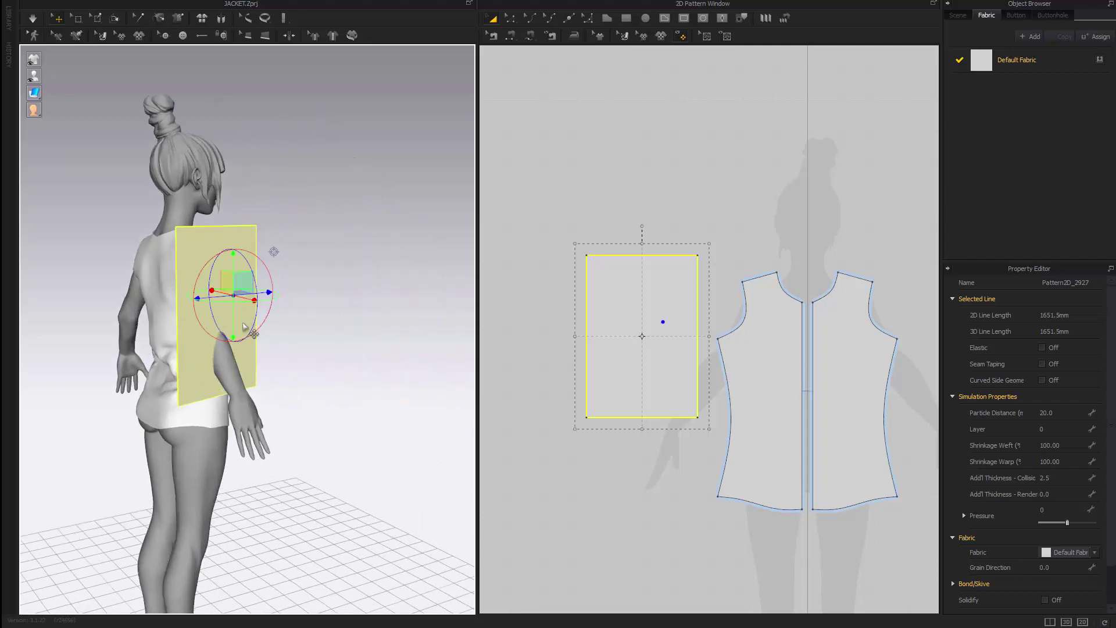
Step: Rotate the sleeve panel to face the outside of the right arm and follow the arm's downward slope
{"action": "left_click_drag", "start_coordinate": [256, 288], "coordinate": [253, 257]}
{"action": "right_click_drag", "start_coordinate": [208, 303], "coordinate": [197, 300]}
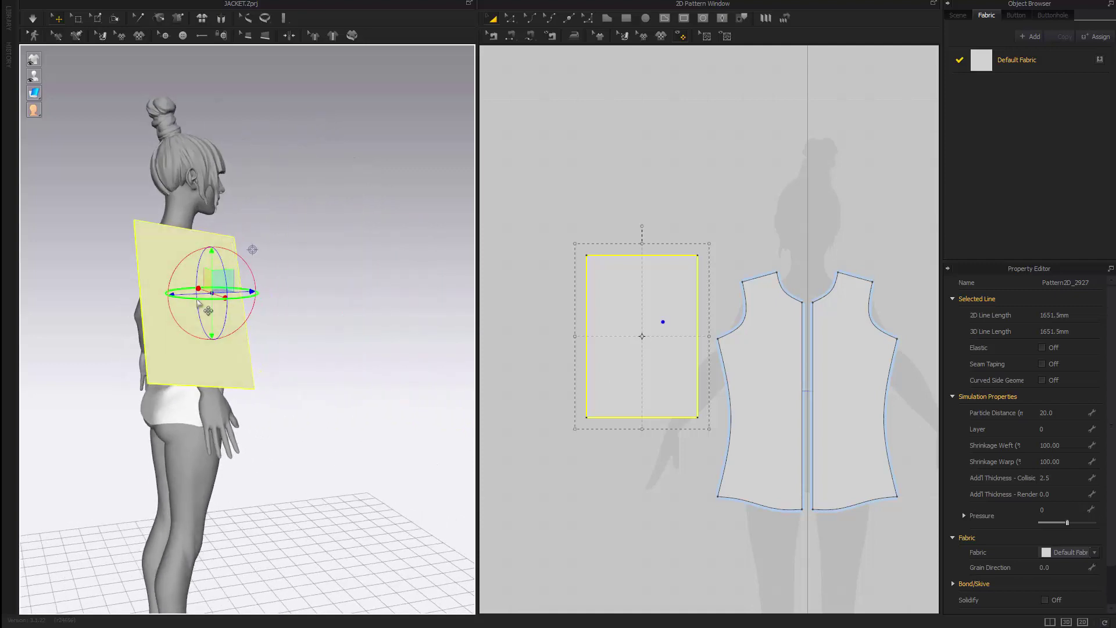
{"action": "left_click_drag", "start_coordinate": [254, 272], "coordinate": [246, 289]}
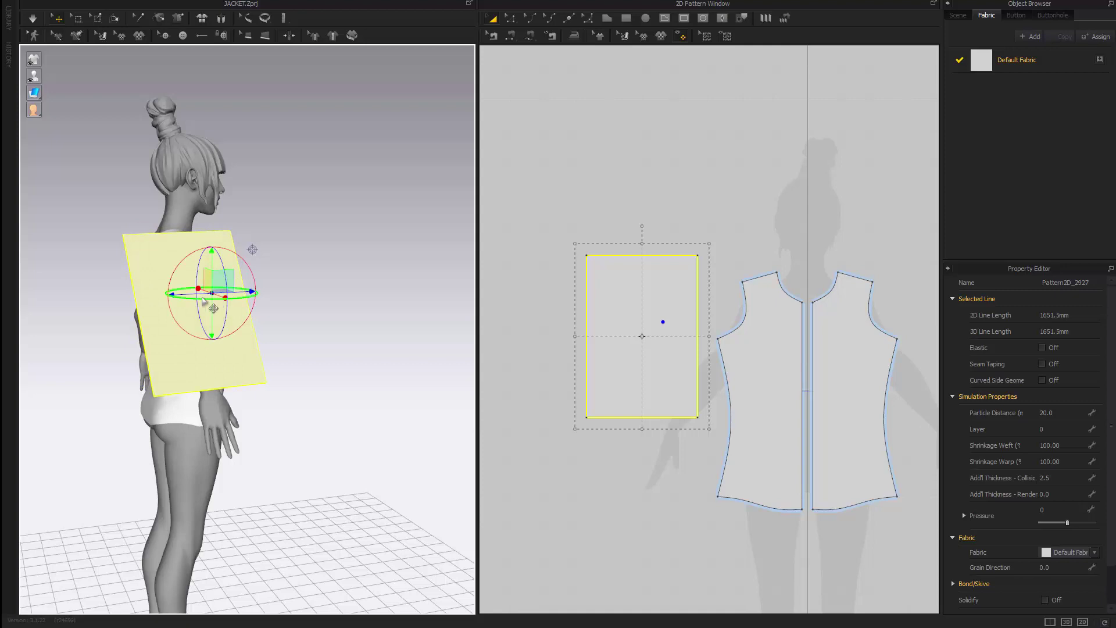
{"action": "right_click_drag", "start_coordinate": [226, 307], "coordinate": [151, 347]}
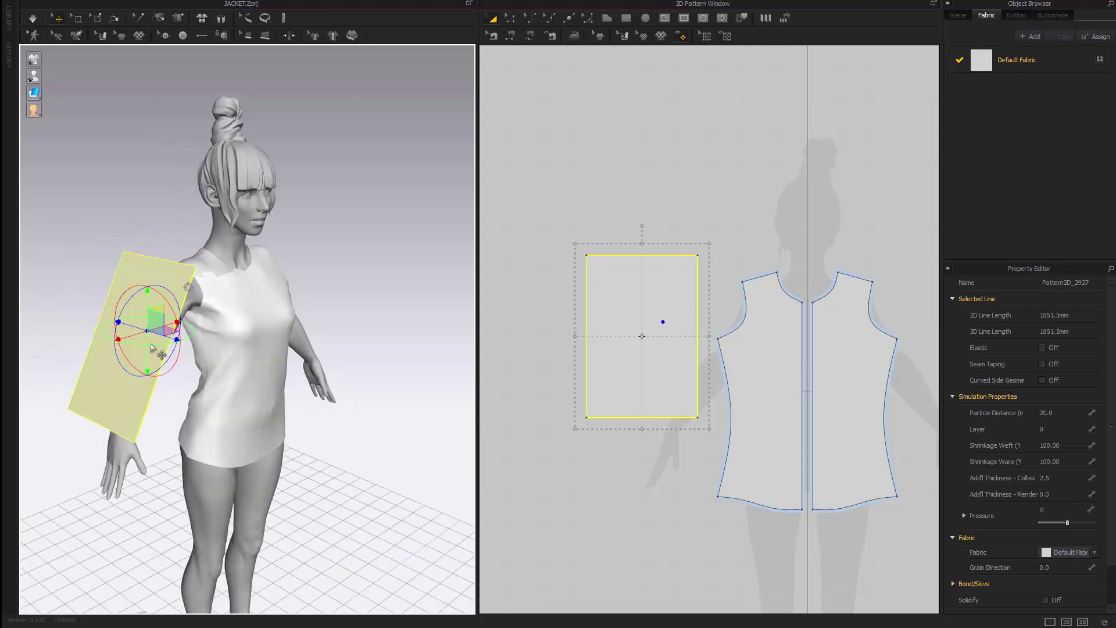
{"action": "left_click_drag", "start_coordinate": [171, 338], "coordinate": [175, 340]}
{"action": "right_click_drag", "start_coordinate": [176, 309], "coordinate": [148, 319]}
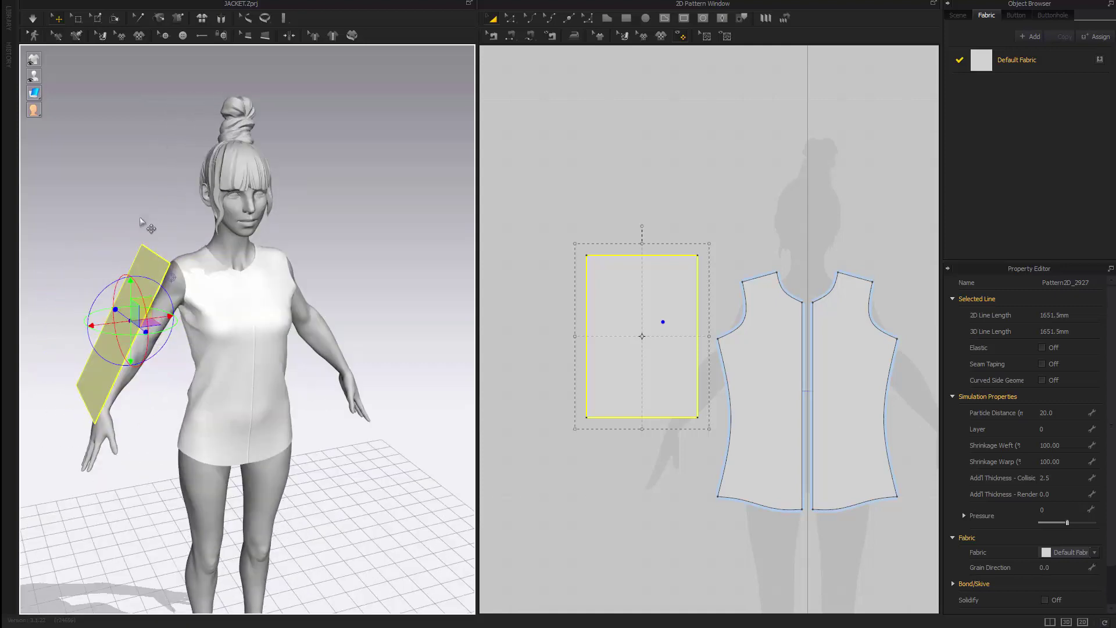
{"action": "right_click_drag", "start_coordinate": [145, 223], "coordinate": [175, 245]}
Step: Measure the combined length of the front and back armhole edges
{"action": "scroll", "coordinate": [665, 257], "scroll_direction": "up", "scroll_amount": 3}
{"action": "left_click", "coordinate": [746, 298]}
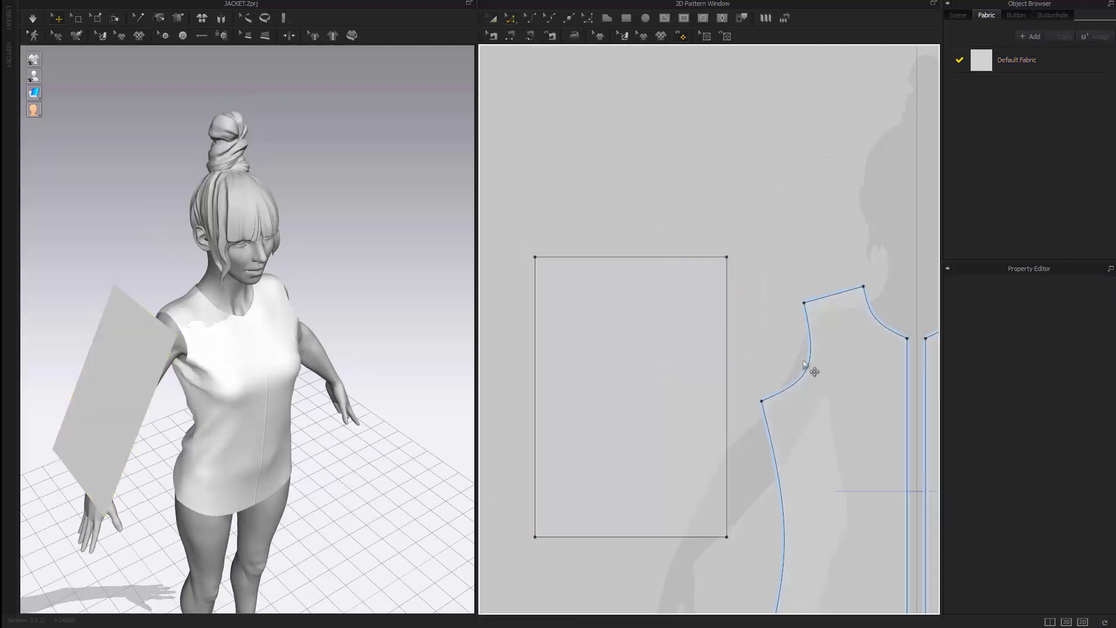
{"action": "left_click", "coordinate": [809, 364]}
{"action": "scroll", "coordinate": [835, 393], "scroll_direction": "down", "scroll_amount": 4}
{"action": "middle_click_drag", "start_coordinate": [924, 415], "coordinate": [741, 385]}
{"action": "middle_click_drag", "start_coordinate": [887, 356], "coordinate": [831, 352]}
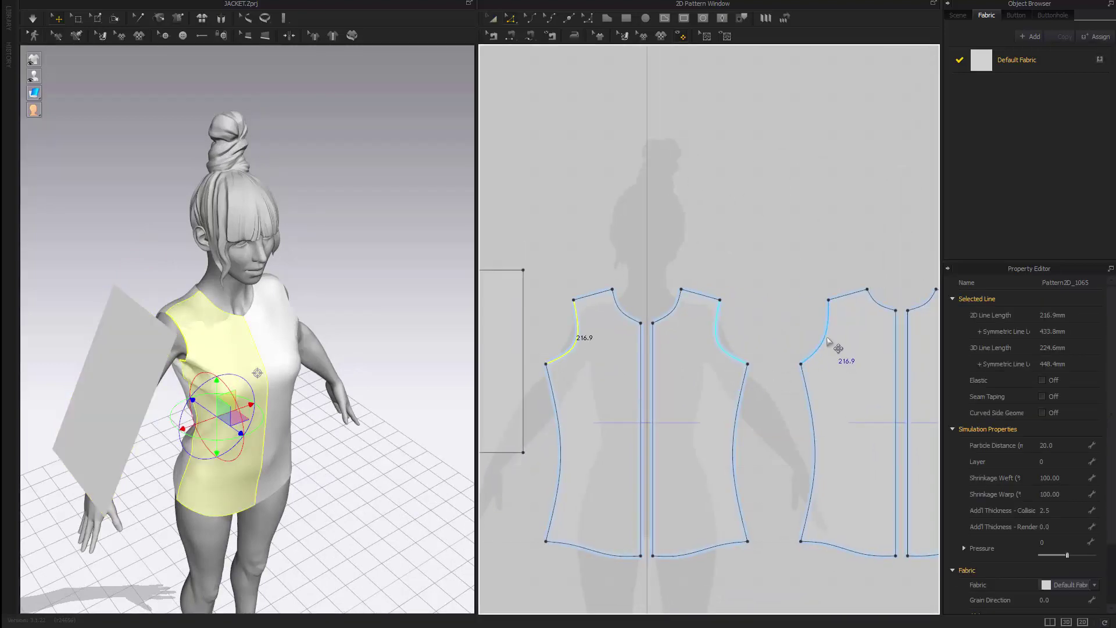
{"action": "left_click", "coordinate": [828, 342], "text": "shift"}
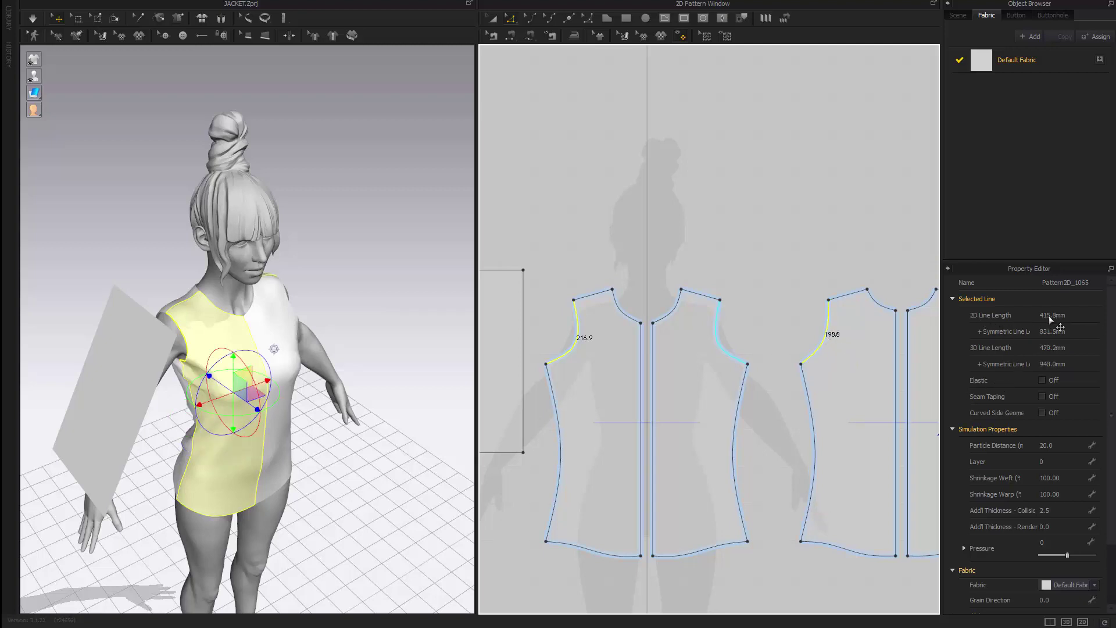
Step: Compare the sleeve panel's top edge length with the armhole total, and check the sleeve outline in the shirt pattern reference
{"action": "right_click_drag", "start_coordinate": [482, 405], "coordinate": [688, 407]}
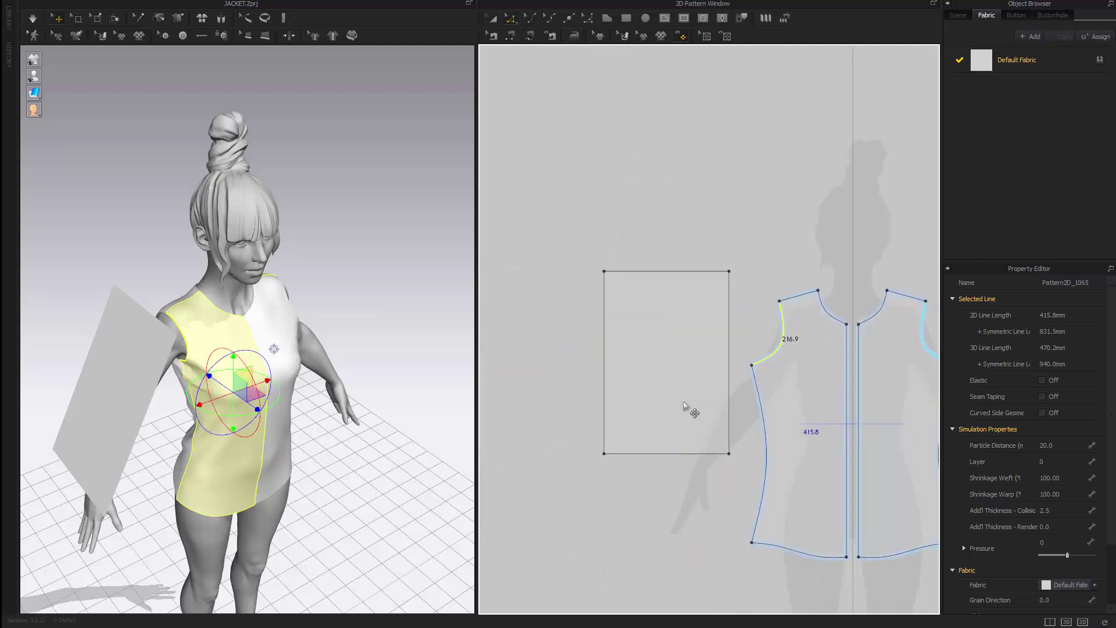
{"action": "left_click", "coordinate": [657, 328]}
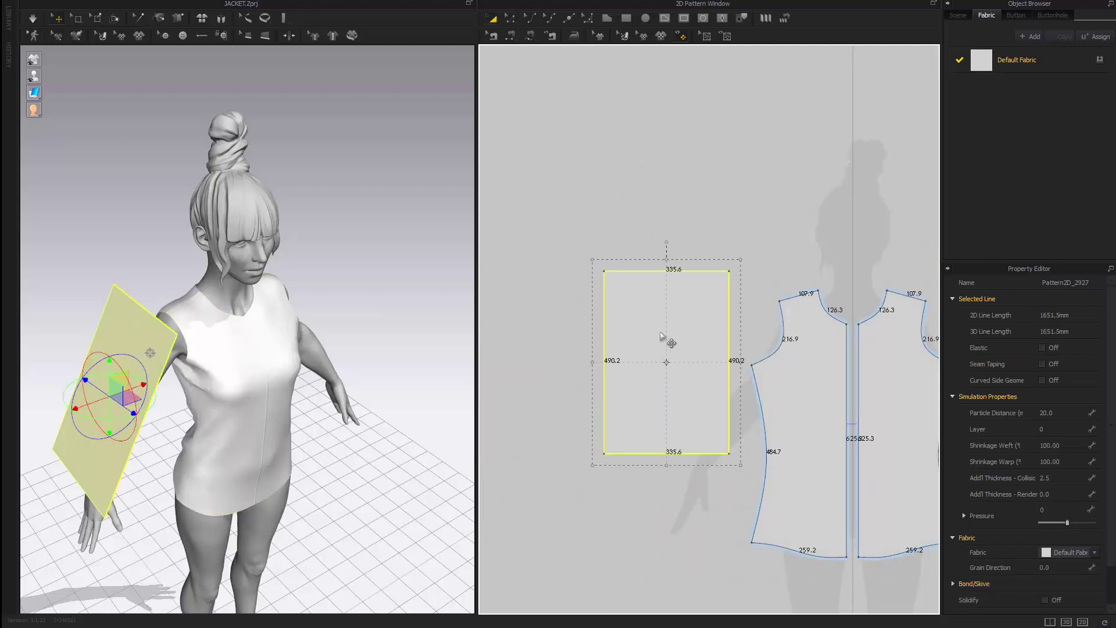
{"action": "scroll", "coordinate": [662, 334], "scroll_direction": "up", "scroll_amount": 3}
{"action": "scroll", "coordinate": [658, 318], "scroll_direction": "up", "scroll_amount": 6}
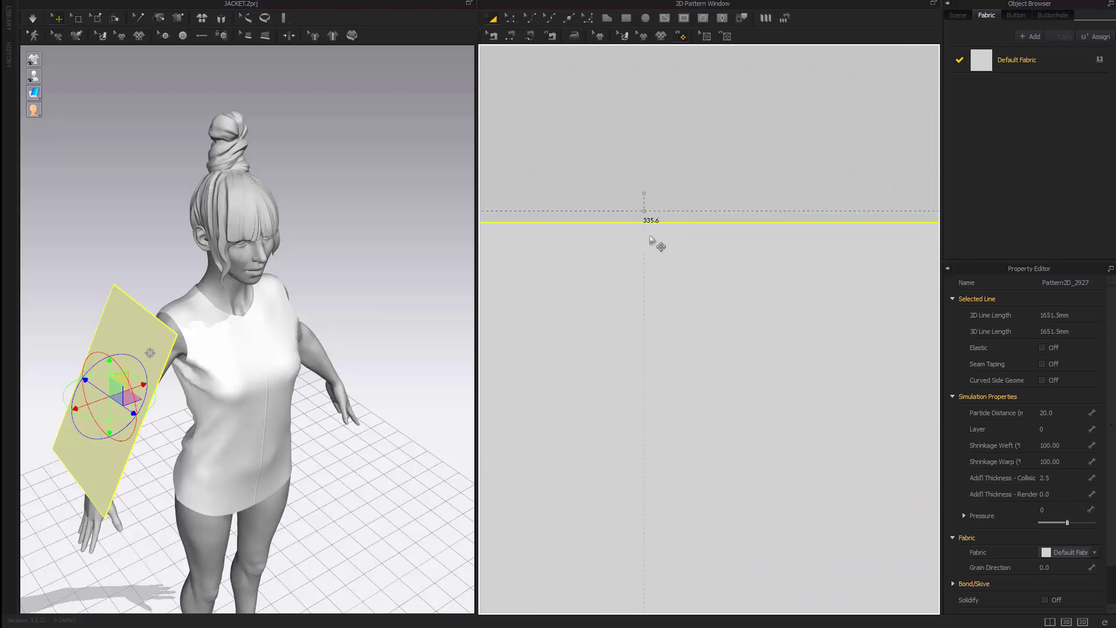
{"action": "scroll", "coordinate": [657, 244], "scroll_direction": "down", "scroll_amount": 10}
{"action": "scroll", "coordinate": [667, 319], "scroll_direction": "up", "scroll_amount": 2}
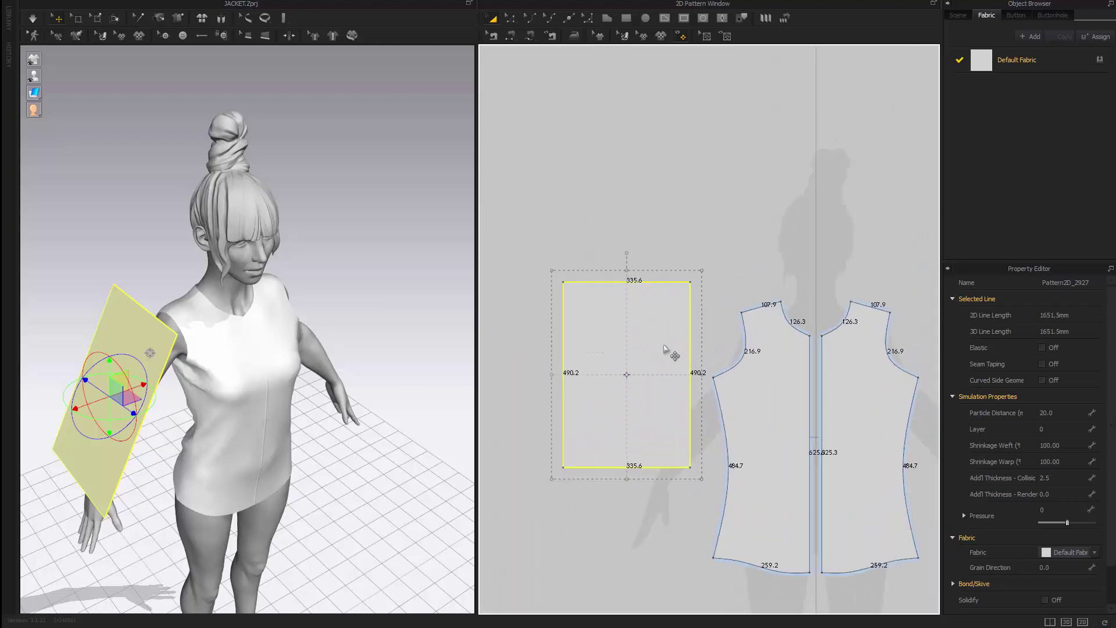
{"action": "scroll", "coordinate": [675, 352], "scroll_direction": "down", "scroll_amount": 1}
{"action": "left_click", "coordinate": [653, 284]}
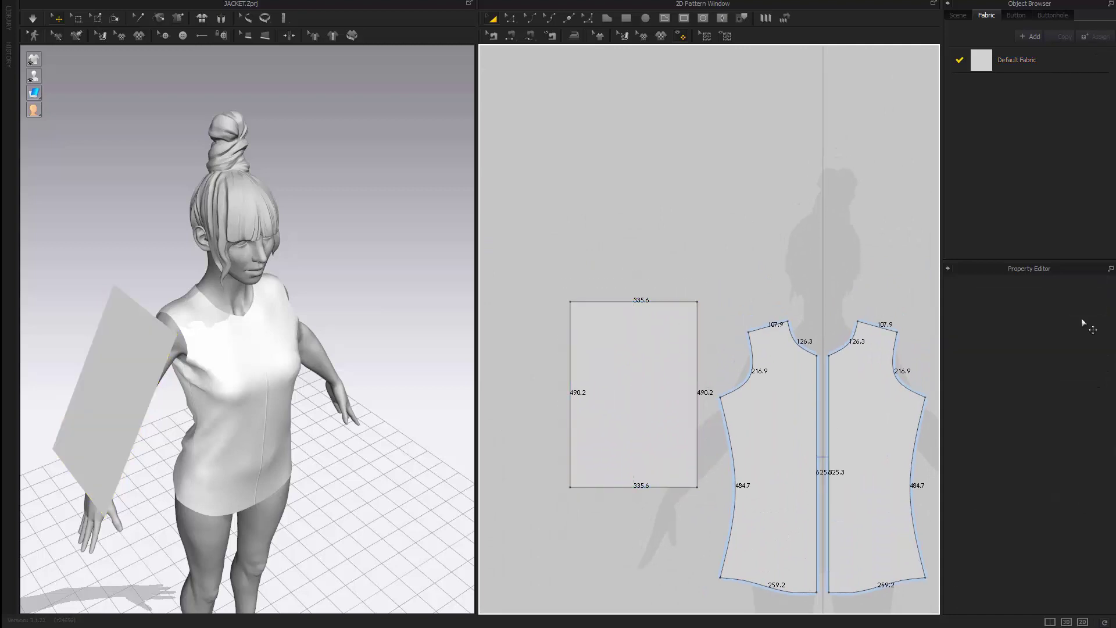
{"action": "key", "text": "alt+Tab"}
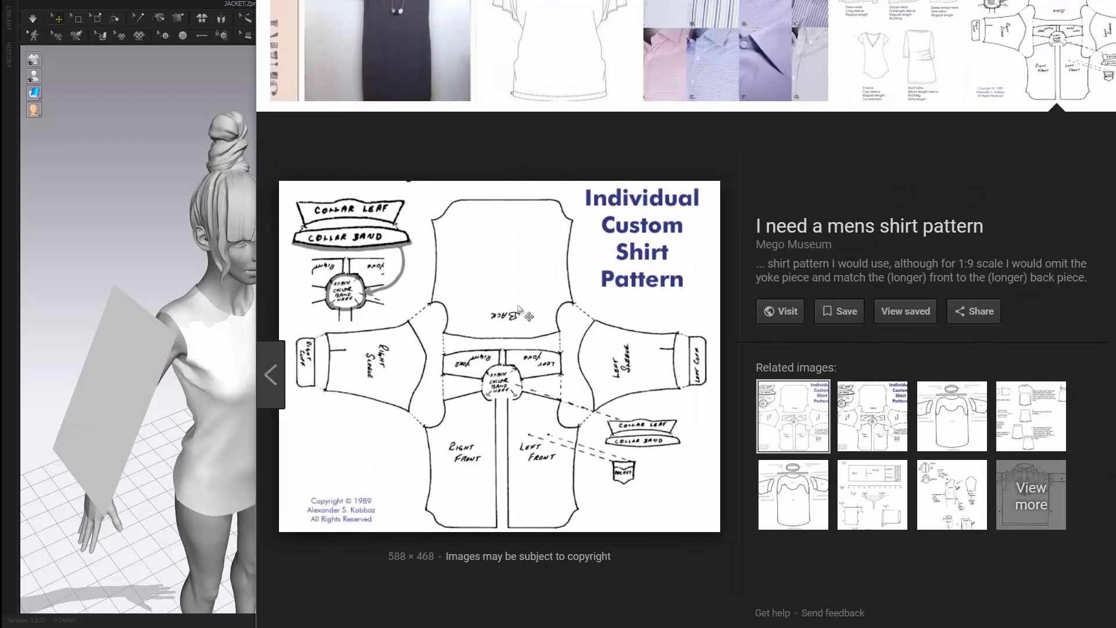
{"action": "key", "text": "alt+Tab"}
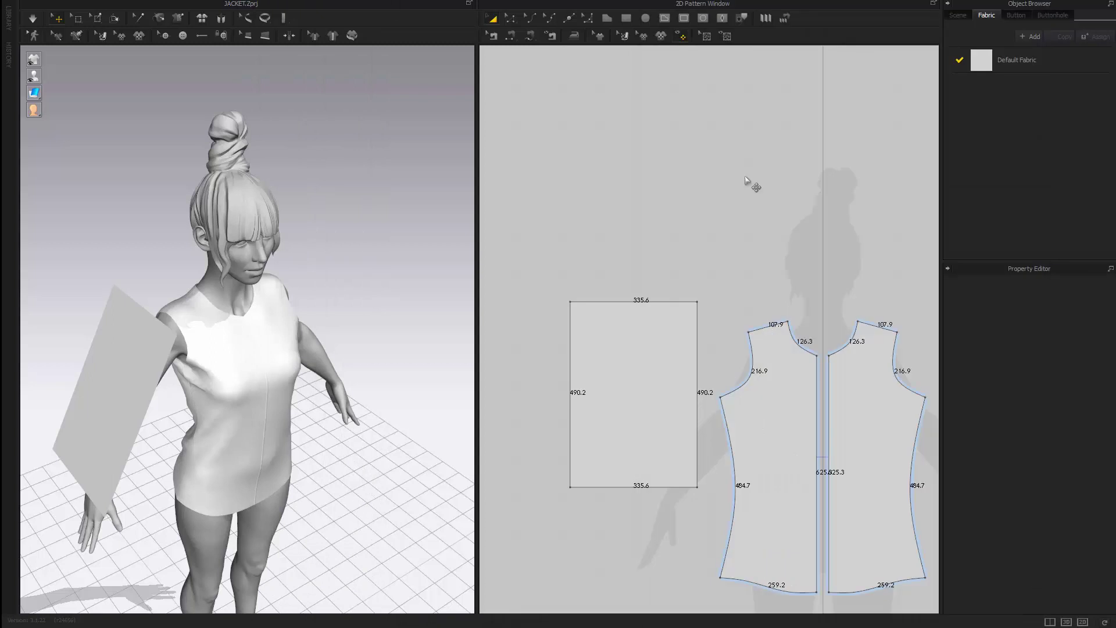
Step: Curve the sleeve panel's top edge into a rounded sleeve cap about 375 mm long, dipping toward one side, and select the panel
{"action": "left_click", "coordinate": [632, 307]}
{"action": "key", "text": "c"}
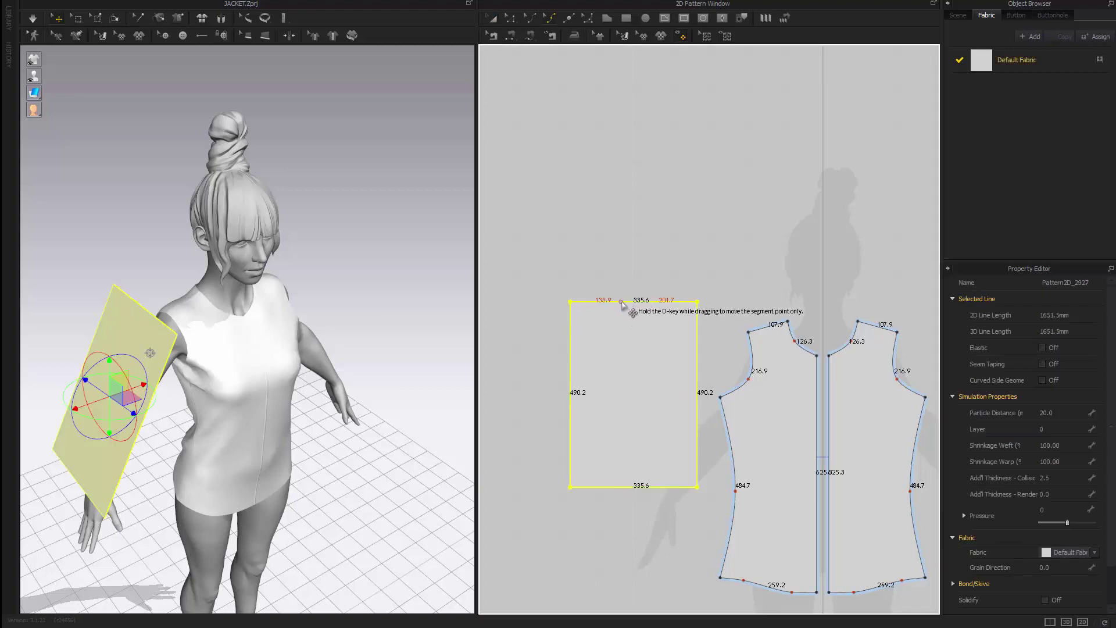
{"action": "left_click_drag", "start_coordinate": [631, 301], "coordinate": [672, 296]}
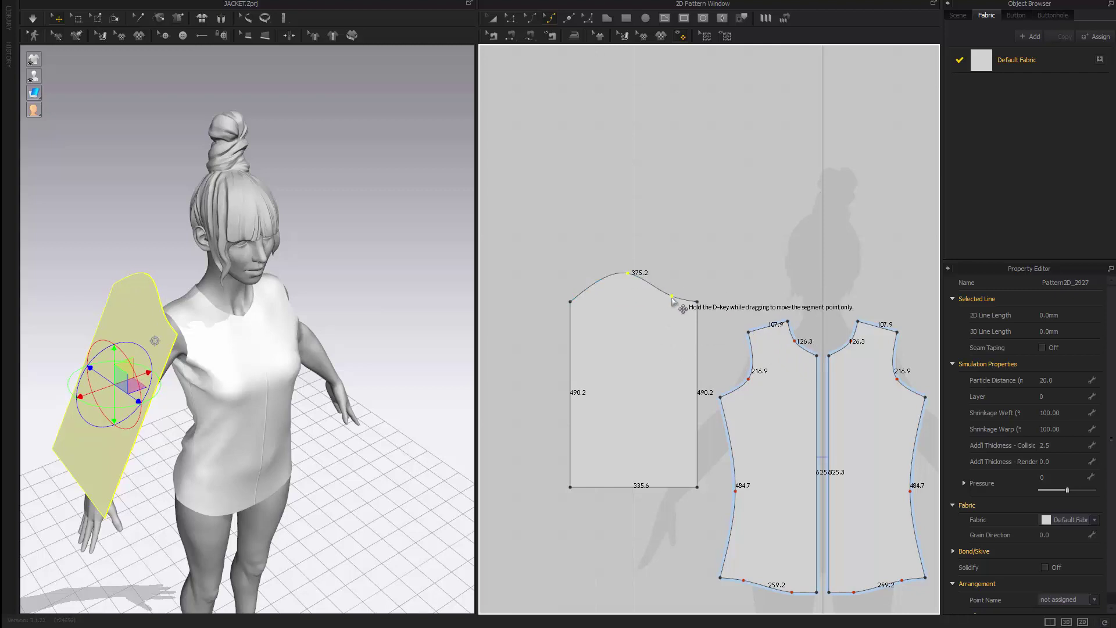
{"action": "left_click", "coordinate": [623, 381]}
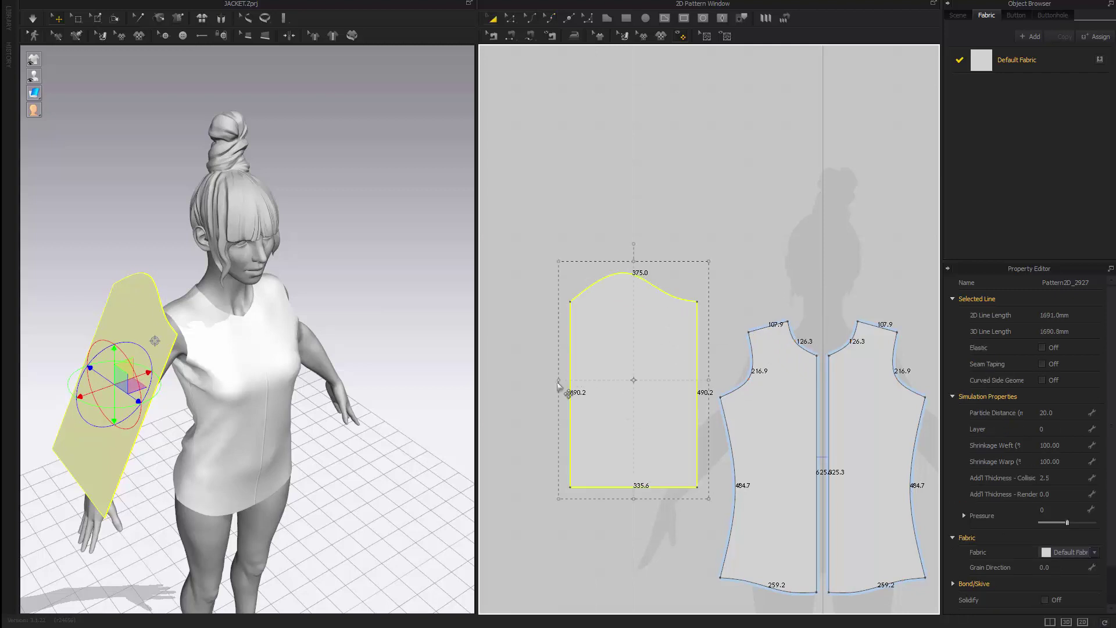
Step: Widen the sleeve panel sideways to about 379 mm so its cap edge is about 414 mm long
{"action": "mouse_move", "coordinate": [545, 383]}
{"action": "left_mouse_down"}
{"action": "mouse_move", "coordinate": [553, 390]}
{"action": "mouse_move", "coordinate": [544, 381]}
{"action": "left_mouse_up"}
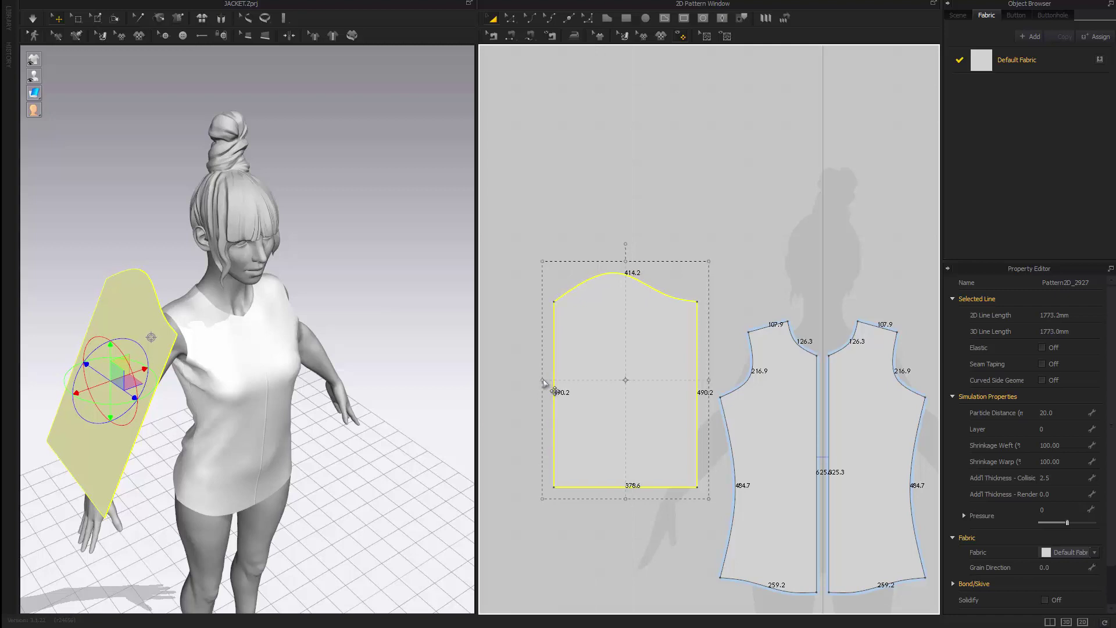
{"action": "left_click", "coordinate": [631, 249]}
{"action": "left_click", "coordinate": [618, 357]}
{"action": "right_click_drag", "start_coordinate": [223, 384], "coordinate": [237, 373]}
{"action": "middle_click_drag", "start_coordinate": [238, 373], "coordinate": [315, 299]}
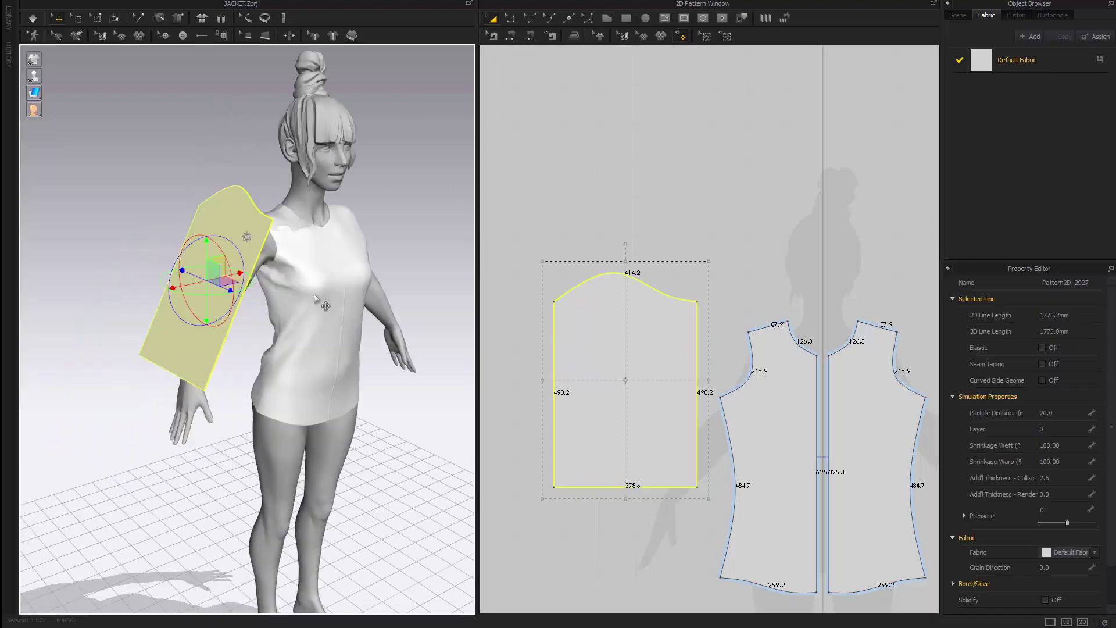
{"action": "right_click_drag", "start_coordinate": [315, 296], "coordinate": [333, 286]}
{"action": "left_click", "coordinate": [704, 174]}
{"action": "left_click", "coordinate": [618, 357]}
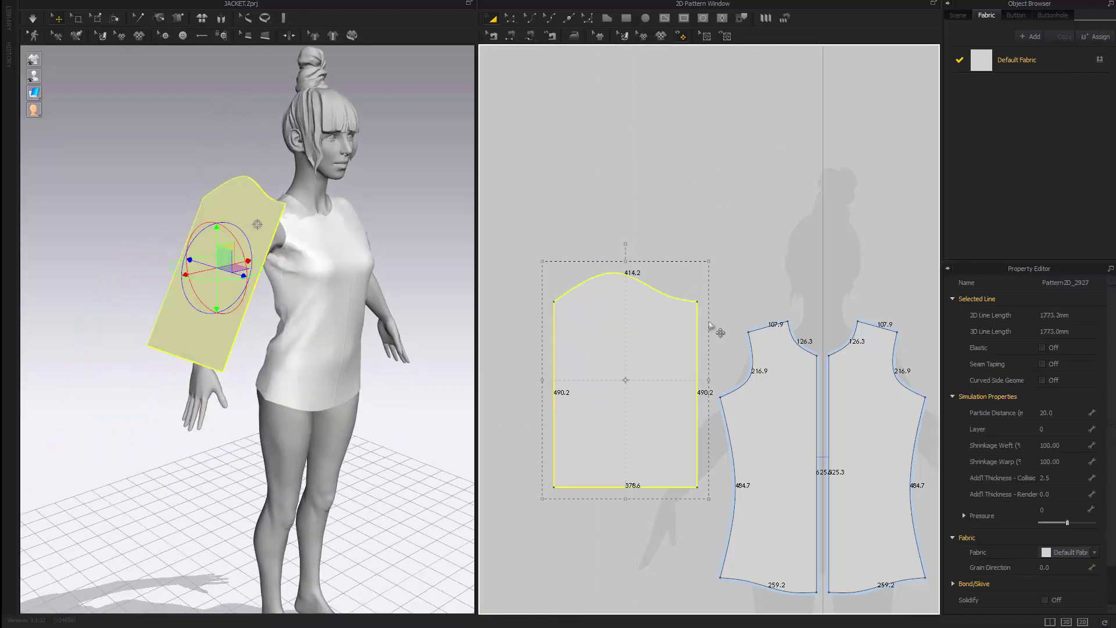
Step: Check which side of the sleeve cap faces the front armhole by comparing the sleeve and front body panel in both views
{"action": "middle_click_drag", "start_coordinate": [813, 280], "coordinate": [724, 236]}
{"action": "scroll", "coordinate": [711, 238], "scroll_direction": "down", "scroll_amount": 3}
{"action": "left_click", "coordinate": [677, 169]}
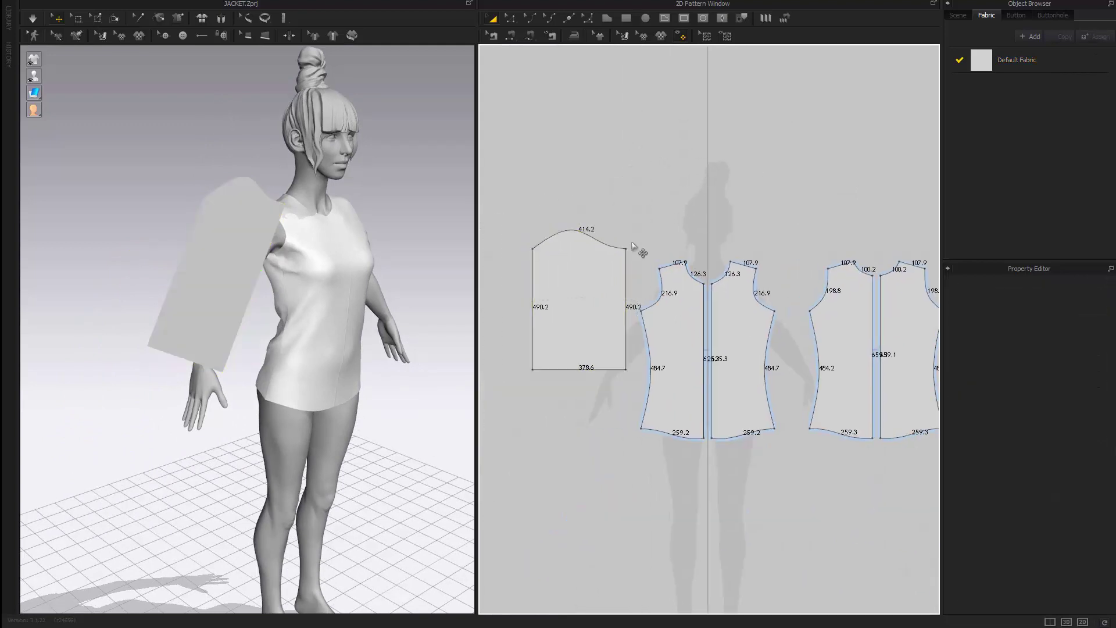
{"action": "left_click", "coordinate": [280, 214]}
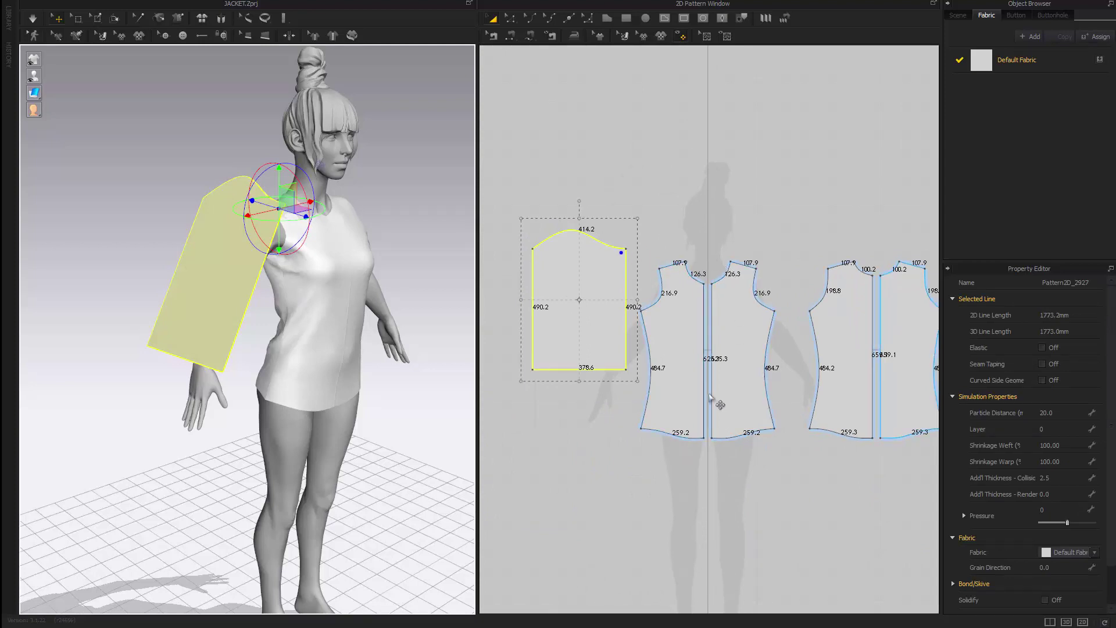
{"action": "scroll", "coordinate": [634, 278], "scroll_direction": "up", "scroll_amount": 3}
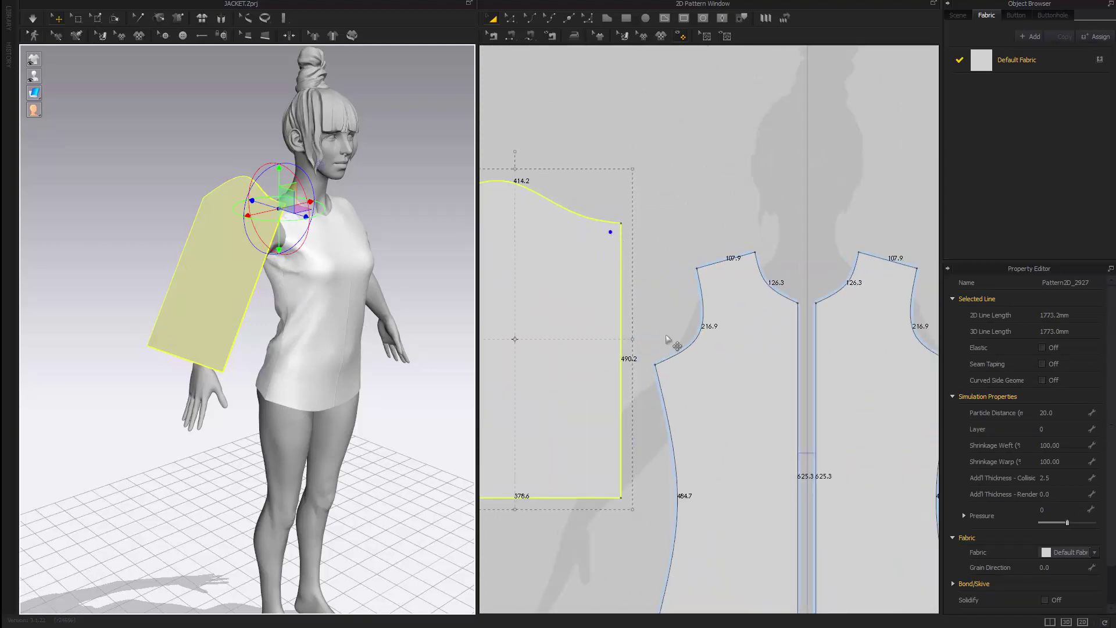
{"action": "scroll", "coordinate": [667, 336], "scroll_direction": "down", "scroll_amount": 1}
{"action": "mouse_move", "coordinate": [317, 289]}
{"action": "right_mouse_down"}
{"action": "mouse_move", "coordinate": [291, 296]}
{"action": "mouse_move", "coordinate": [307, 271]}
{"action": "right_mouse_up"}
{"action": "left_click", "coordinate": [299, 267]}
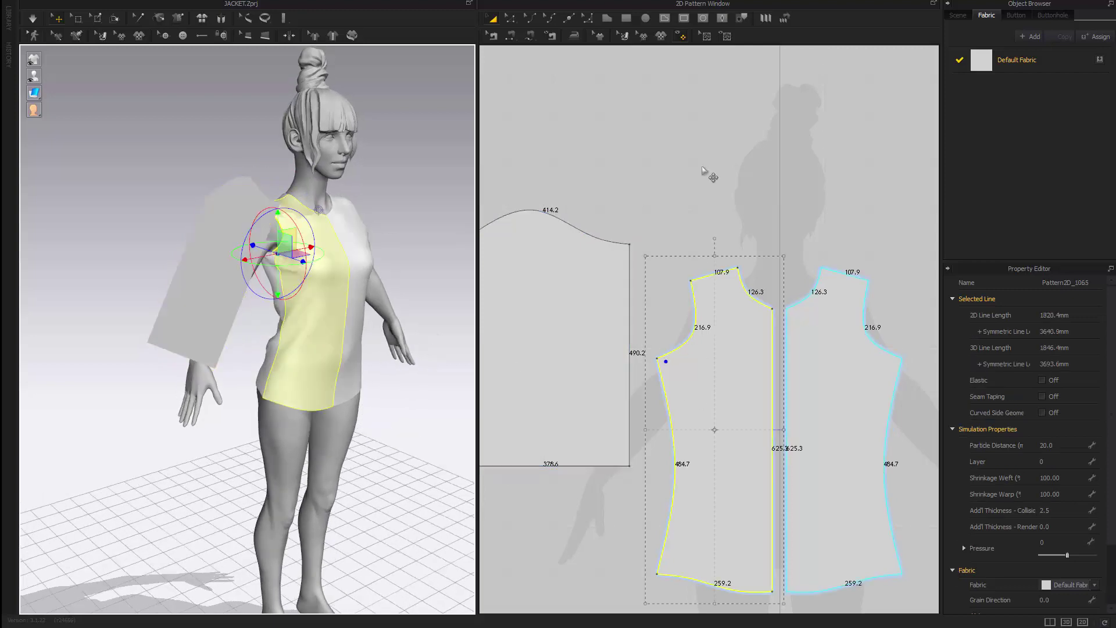
{"action": "left_click", "coordinate": [708, 174]}
Step: Sew the sleeve cap to the right front and back armhole edges together with M:N sewing
{"action": "scroll", "coordinate": [663, 214], "scroll_direction": "down", "scroll_amount": 1}
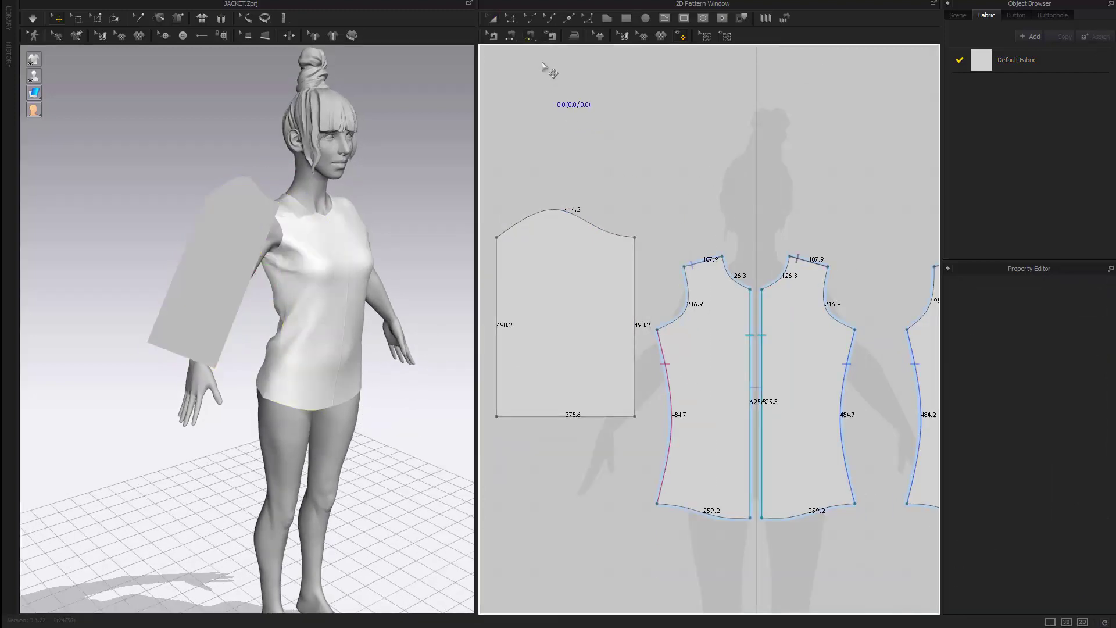
{"action": "middle_click_drag", "start_coordinate": [698, 205], "coordinate": [702, 194]}
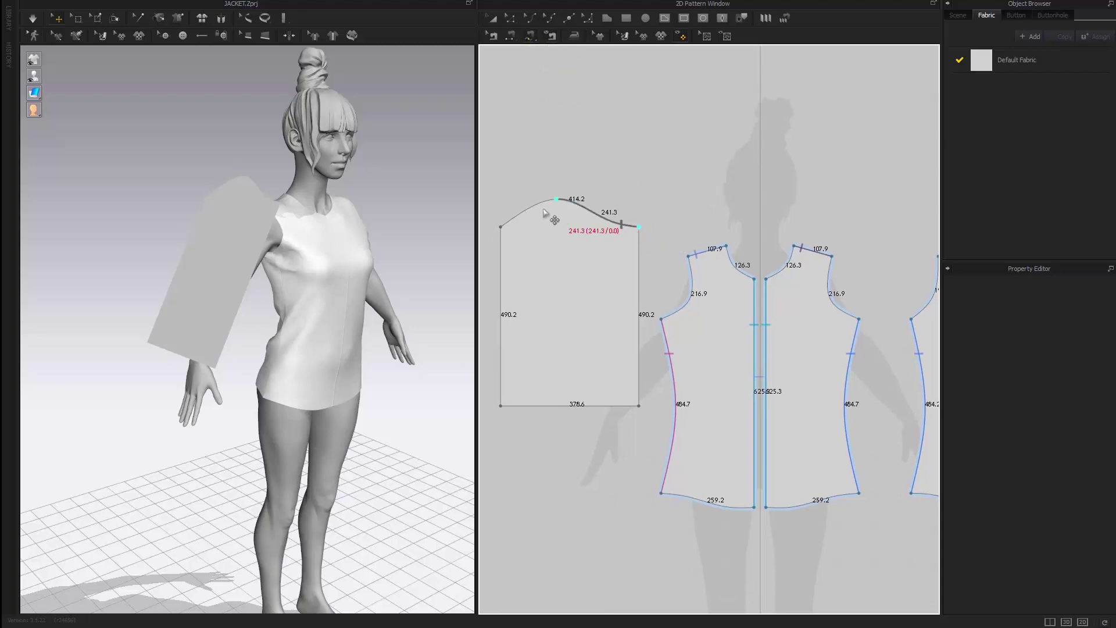
{"action": "middle_click_drag", "start_coordinate": [662, 259], "coordinate": [586, 226]}
{"action": "scroll", "coordinate": [646, 234], "scroll_direction": "down", "scroll_amount": 2}
{"action": "left_click", "coordinate": [590, 267]}
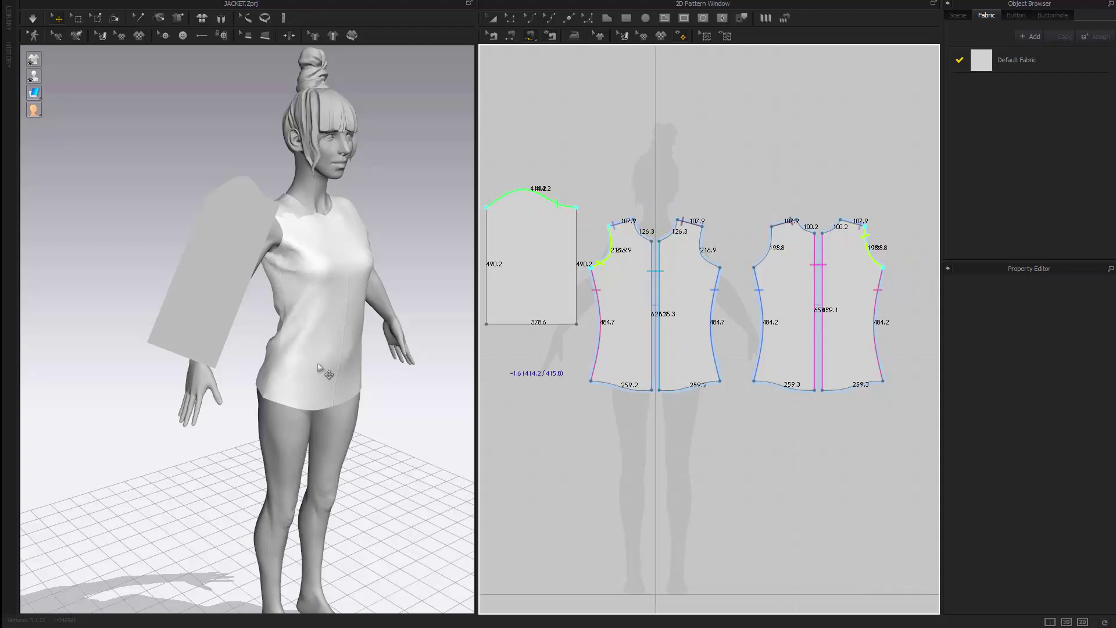
{"action": "key", "text": "Return"}
{"action": "right_click_drag", "start_coordinate": [319, 365], "coordinate": [269, 312]}
{"action": "right_click_drag", "start_coordinate": [393, 329], "coordinate": [430, 330]}
Step: Sew the sleeve's two long side edges together and simulate, pulling the sleeve into place around the right arm
{"action": "middle_click_drag", "start_coordinate": [550, 327], "coordinate": [630, 361]}
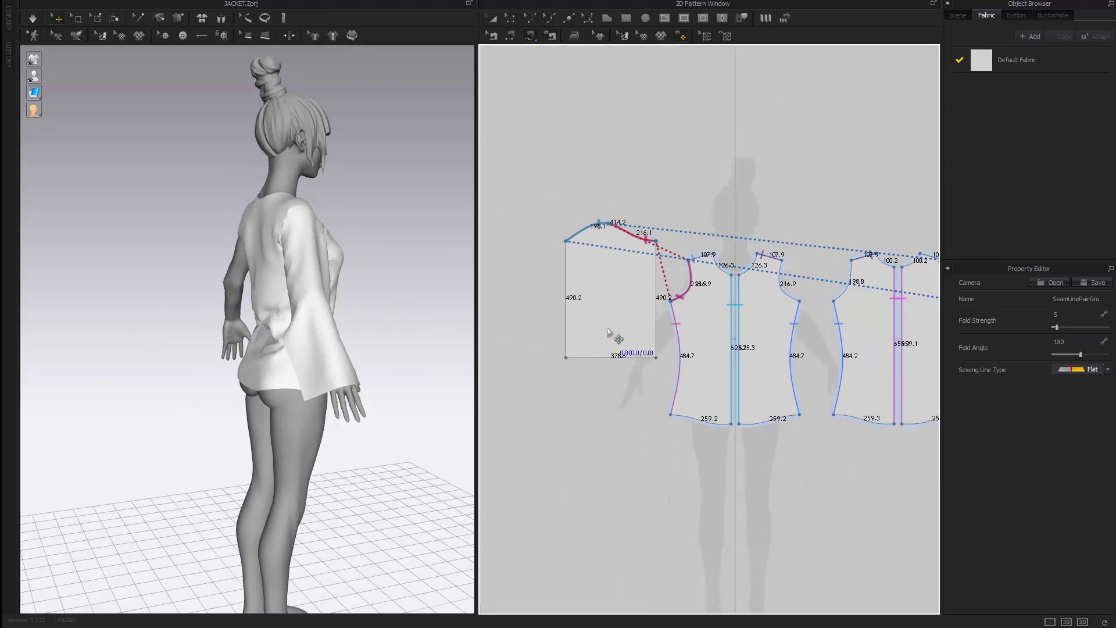
{"action": "left_click", "coordinate": [662, 283]}
{"action": "key", "text": "space"}
{"action": "right_click_drag", "start_coordinate": [300, 344], "coordinate": [194, 331]}
{"action": "scroll", "coordinate": [194, 331], "scroll_direction": "up", "scroll_amount": 2}
{"action": "left_click_drag", "start_coordinate": [195, 329], "coordinate": [175, 238]}
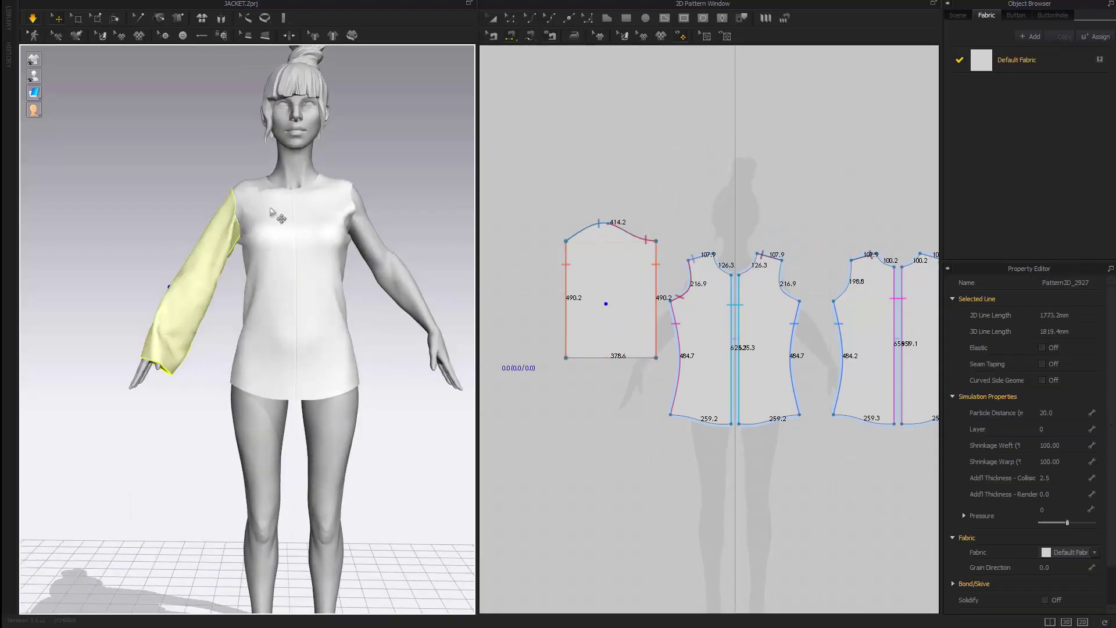
Step: Taper the sleeve panel by moving both wrist corners inward, making the wrist edge about 240 mm wide
{"action": "scroll", "coordinate": [601, 375], "scroll_direction": "up", "scroll_amount": 3}
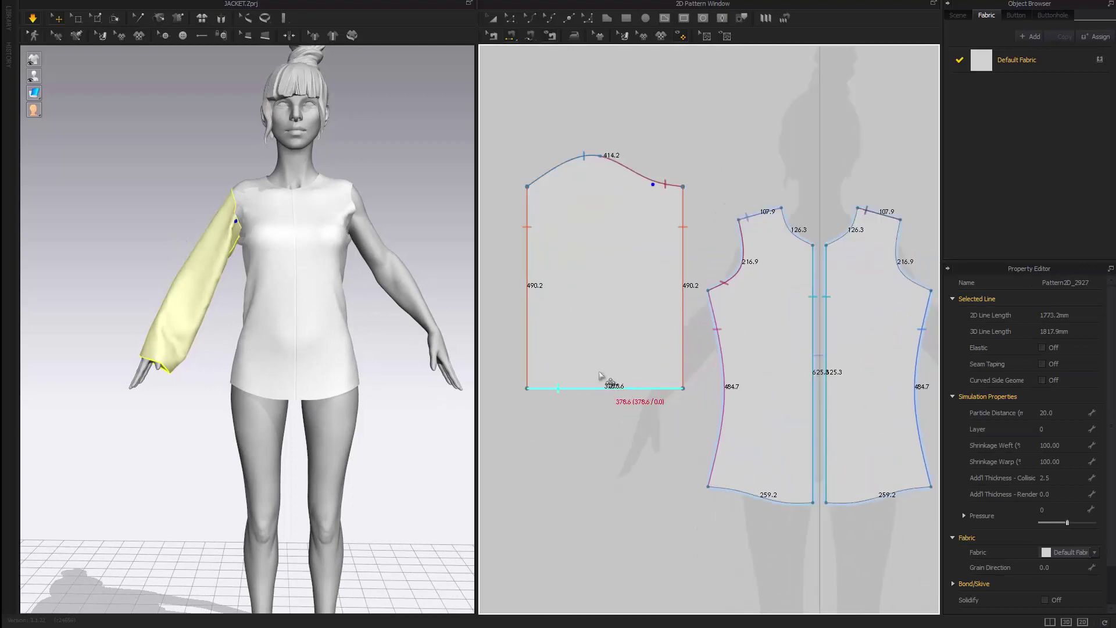
{"action": "left_click", "coordinate": [612, 365]}
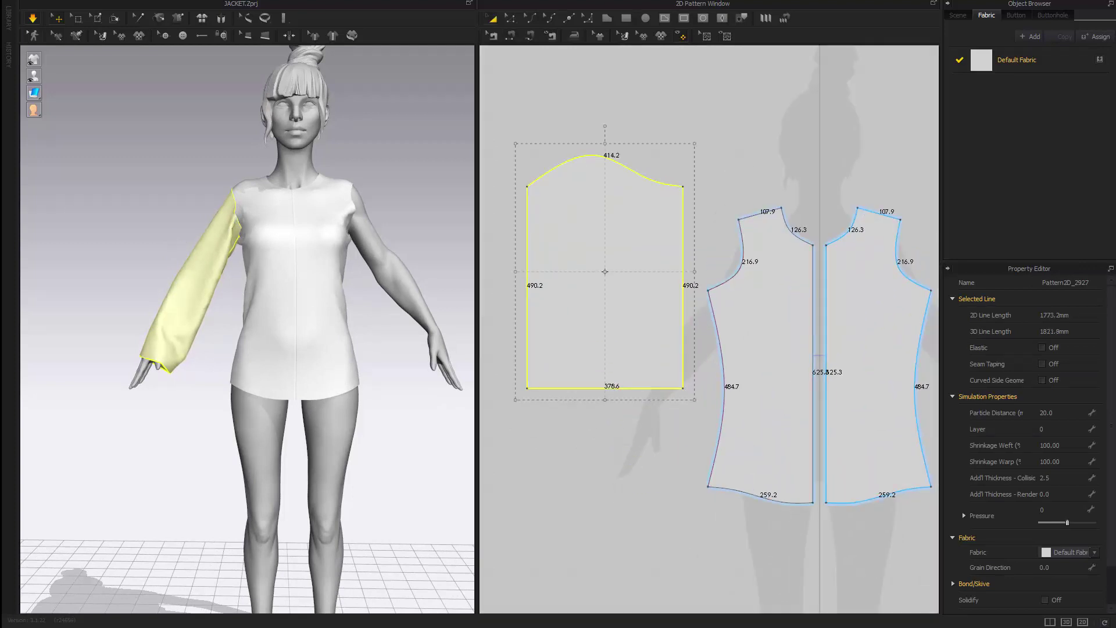
{"action": "left_click_drag", "start_coordinate": [1115, 64], "coordinate": [556, 3]}
{"action": "key", "text": "z"}
{"action": "left_click_drag", "start_coordinate": [528, 389], "coordinate": [567, 393]}
{"action": "key", "text": "v"}
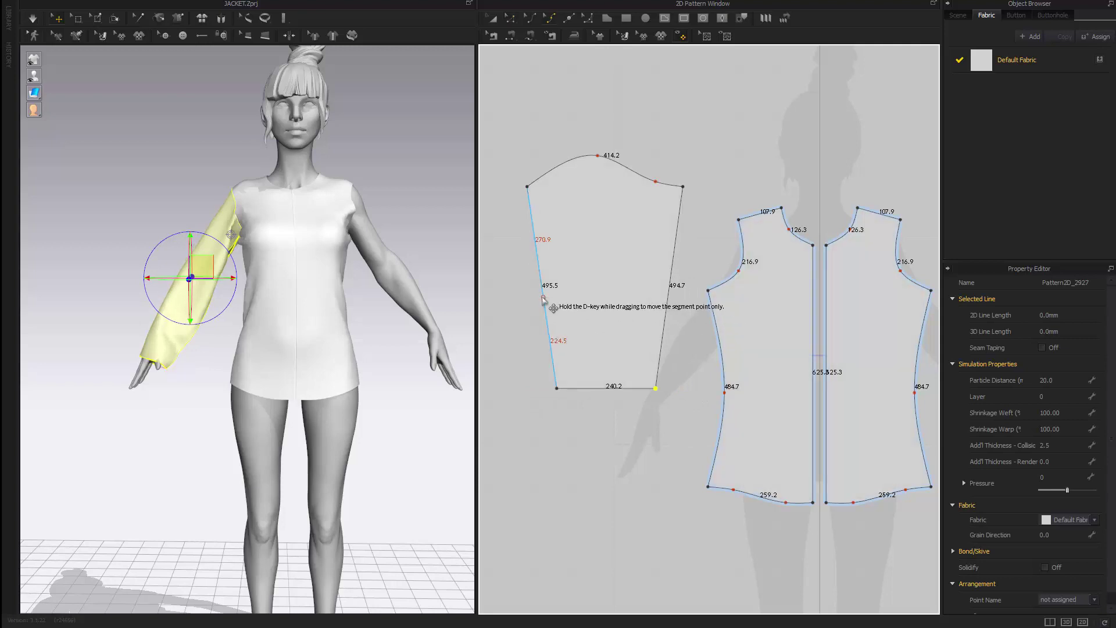
Step: Curve both sleeve side edges slightly inward and simulate, adjusting the cloth around the right arm
{"action": "left_click_drag", "start_coordinate": [543, 295], "coordinate": [553, 296]}
{"action": "left_click_drag", "start_coordinate": [669, 287], "coordinate": [659, 289]}
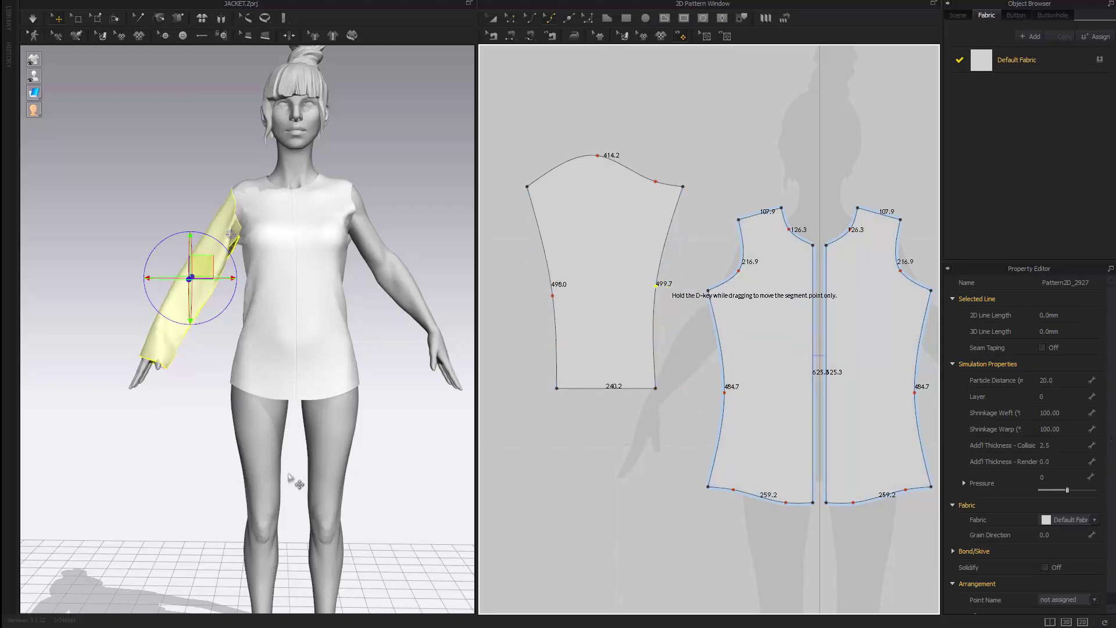
{"action": "key", "text": "space"}
{"action": "scroll", "coordinate": [188, 354], "scroll_direction": "up", "scroll_amount": 3}
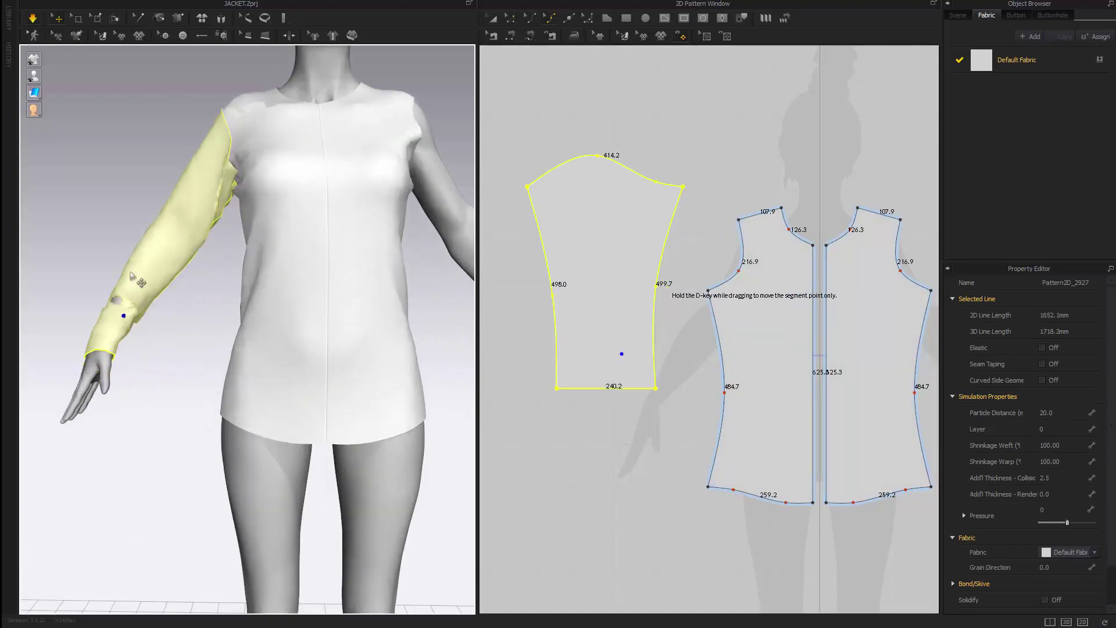
{"action": "left_click", "coordinate": [232, 298]}
{"action": "left_click", "coordinate": [185, 384]}
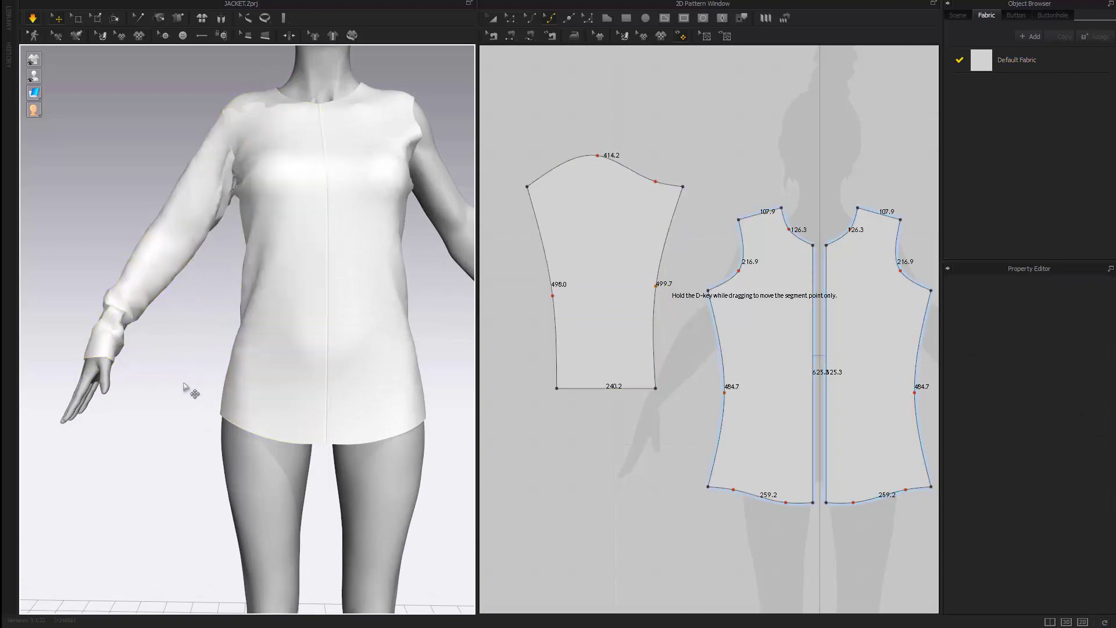
{"action": "scroll", "coordinate": [185, 384], "scroll_direction": "down", "scroll_amount": 3}
{"action": "right_click_drag", "start_coordinate": [185, 383], "coordinate": [212, 364]}
Step: Create a symmetric pattern of the sleeve without sewing and place it beside the back body panels on the opposite side
{"action": "key", "text": "a"}
{"action": "left_click", "coordinate": [175, 277]}
{"action": "middle_click_drag", "start_coordinate": [234, 377], "coordinate": [209, 411]}
{"action": "right_click_drag", "start_coordinate": [299, 462], "coordinate": [266, 429]}
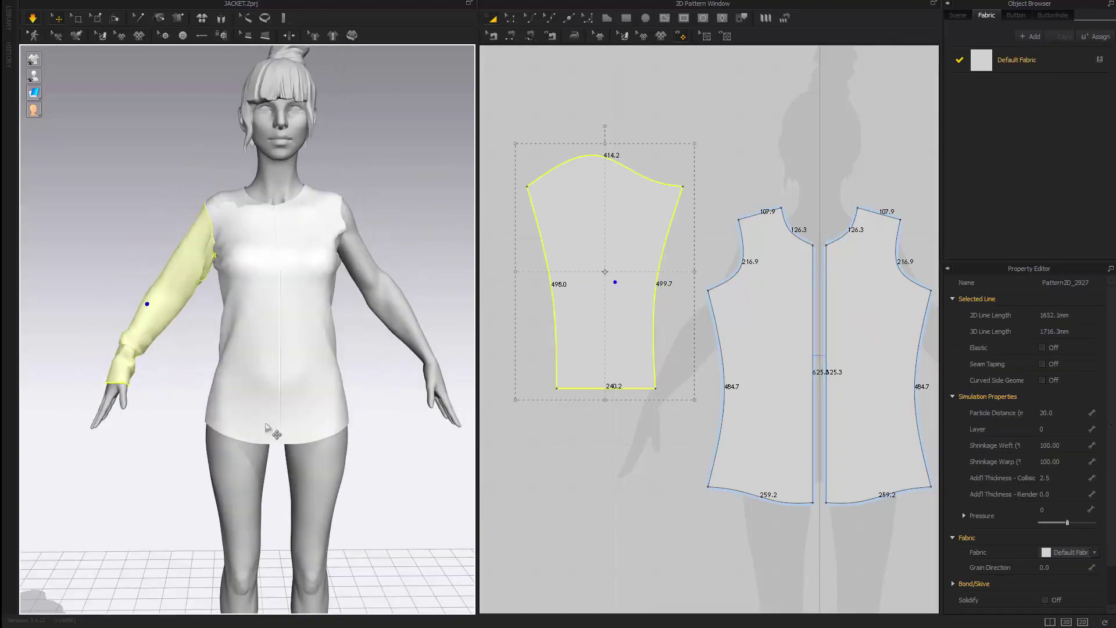
{"action": "right_click", "coordinate": [625, 299]}
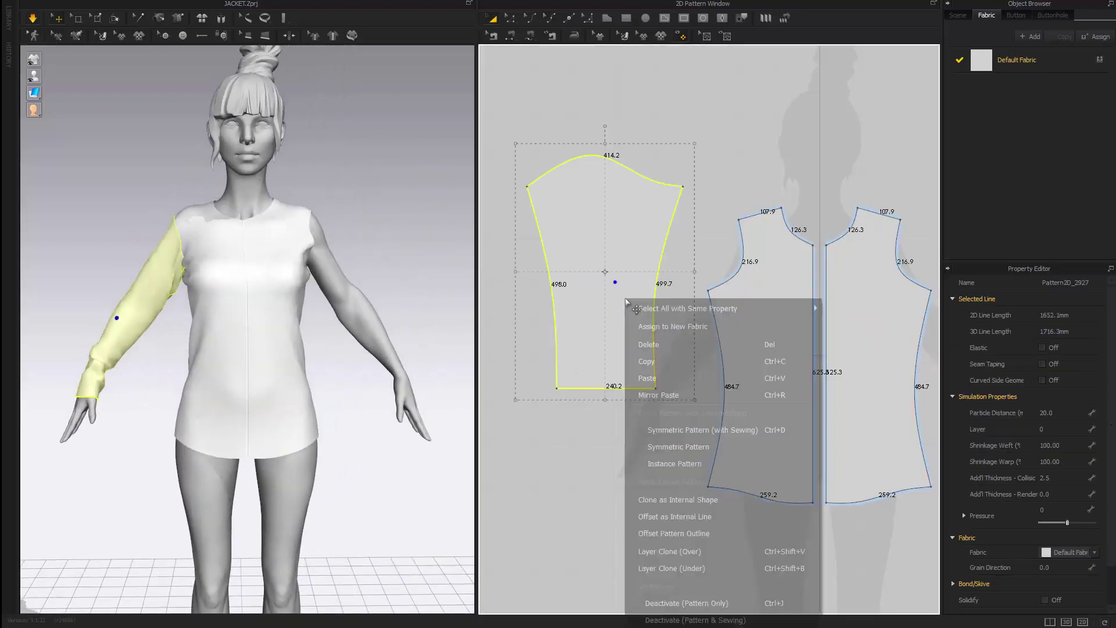
{"action": "left_click", "coordinate": [750, 447]}
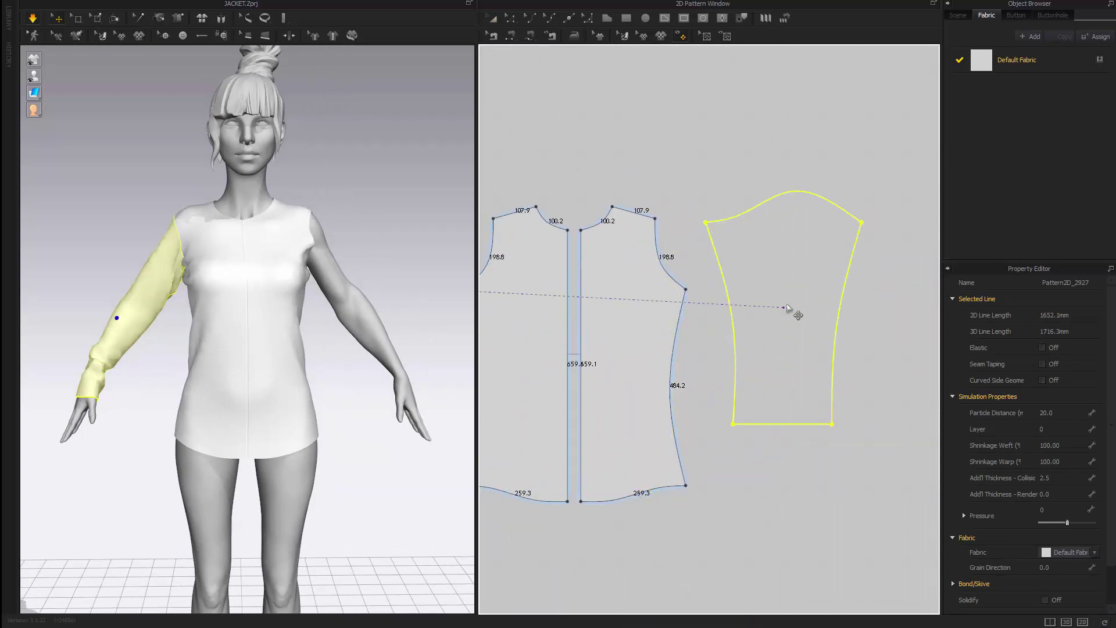
{"action": "left_click", "coordinate": [792, 312]}
Step: Move the mirrored sleeve onto the avatar's left arm and align it with the shoulder
{"action": "middle_click_drag", "start_coordinate": [441, 411], "coordinate": [271, 399]}
{"action": "scroll", "coordinate": [273, 399], "scroll_direction": "down", "scroll_amount": 2}
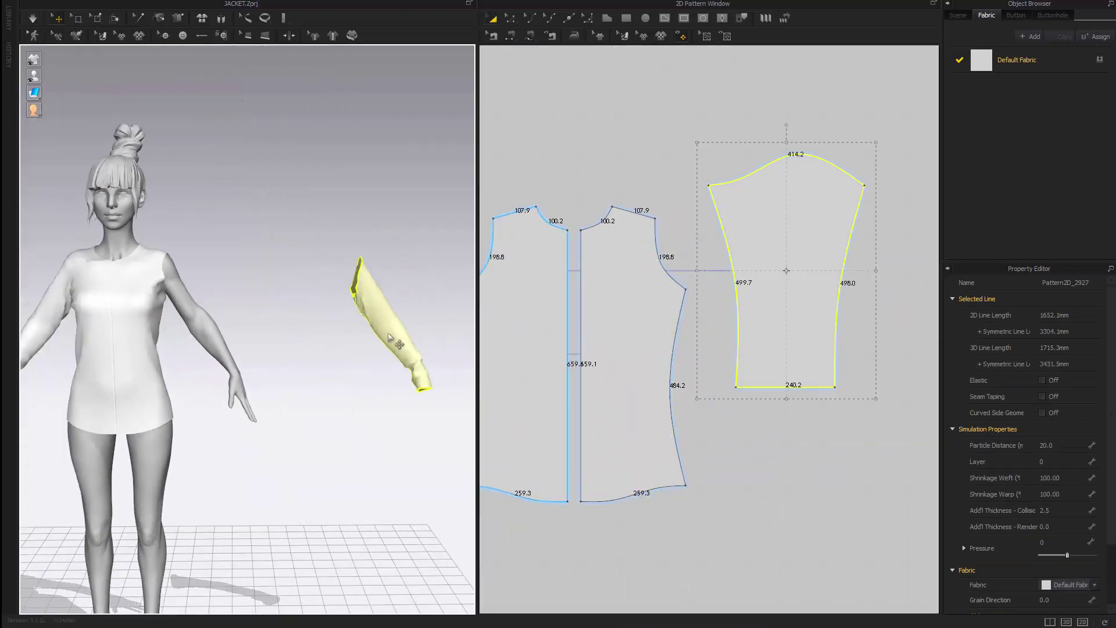
{"action": "left_click_drag", "start_coordinate": [389, 336], "coordinate": [202, 337]}
{"action": "right_click_drag", "start_coordinate": [221, 338], "coordinate": [172, 340]}
{"action": "scroll", "coordinate": [175, 341], "scroll_direction": "up", "scroll_amount": 4}
{"action": "left_click_drag", "start_coordinate": [143, 335], "coordinate": [123, 330]}
{"action": "scroll", "coordinate": [123, 330], "scroll_direction": "down", "scroll_amount": 4}
{"action": "right_click_drag", "start_coordinate": [125, 330], "coordinate": [232, 330]}
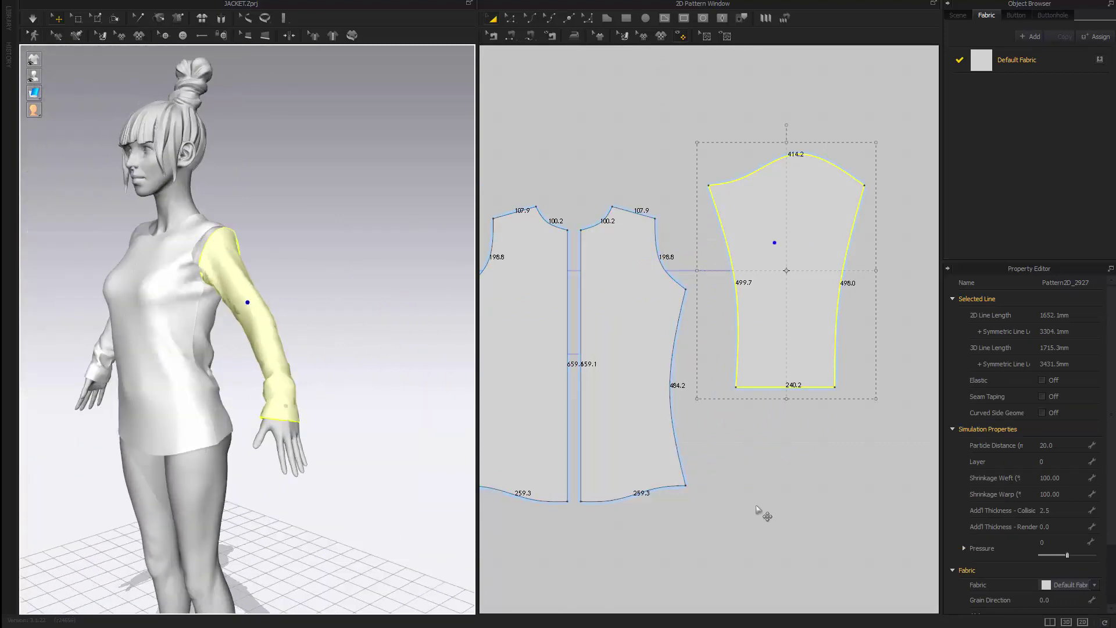
Step: Sew the mirrored sleeve's cap to the left front and back armhole edges with M:N sewing and simulate the garment
{"action": "key", "text": "m"}
{"action": "middle_click_drag", "start_coordinate": [704, 228], "coordinate": [714, 257]}
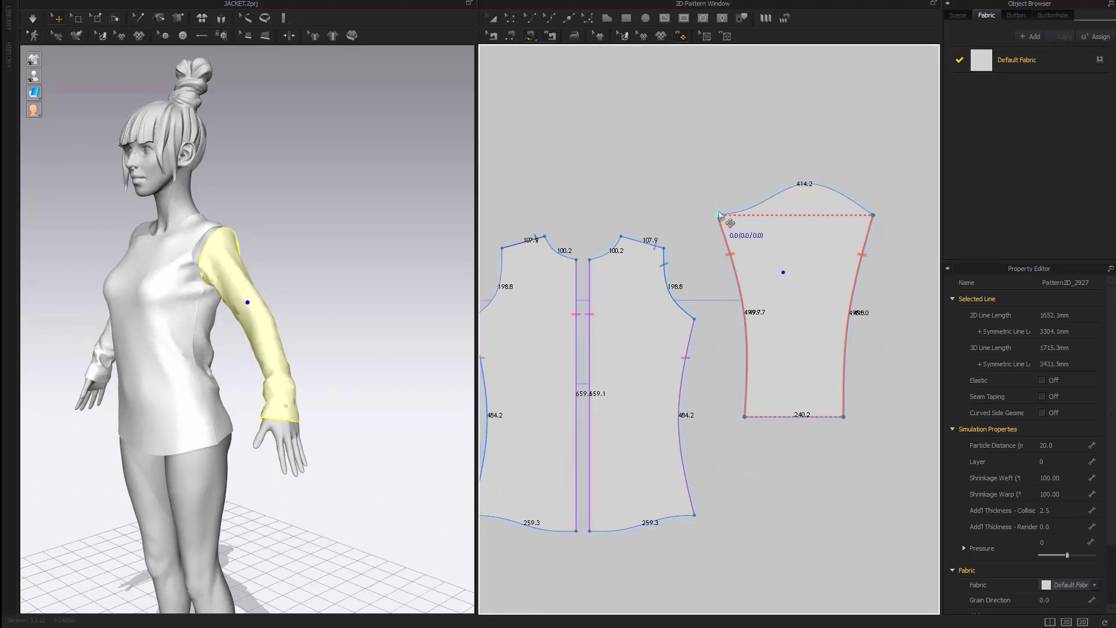
{"action": "left_click", "coordinate": [873, 215]}
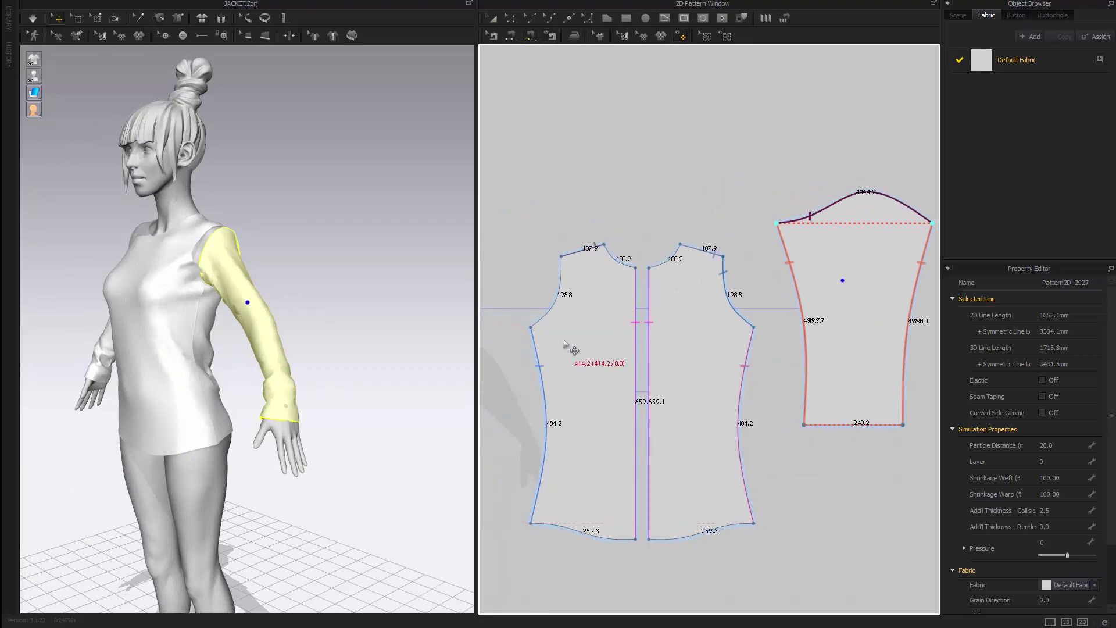
{"action": "scroll", "coordinate": [563, 343], "scroll_direction": "down", "scroll_amount": 3}
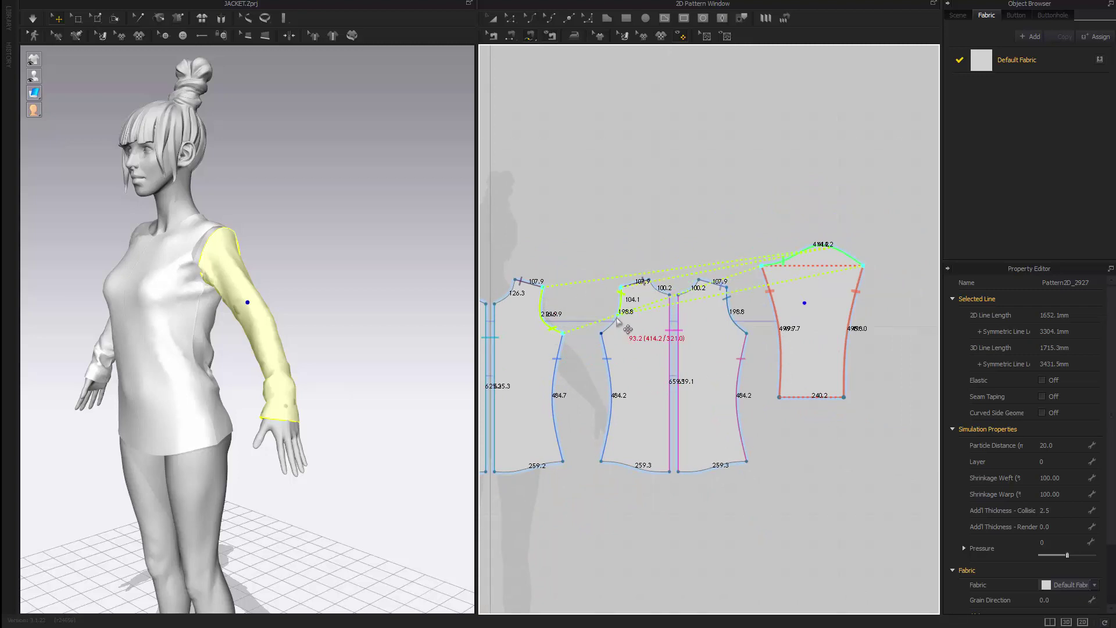
{"action": "left_click", "coordinate": [605, 333], "text": "shift"}
{"action": "middle_click_drag", "start_coordinate": [578, 363], "coordinate": [586, 359]}
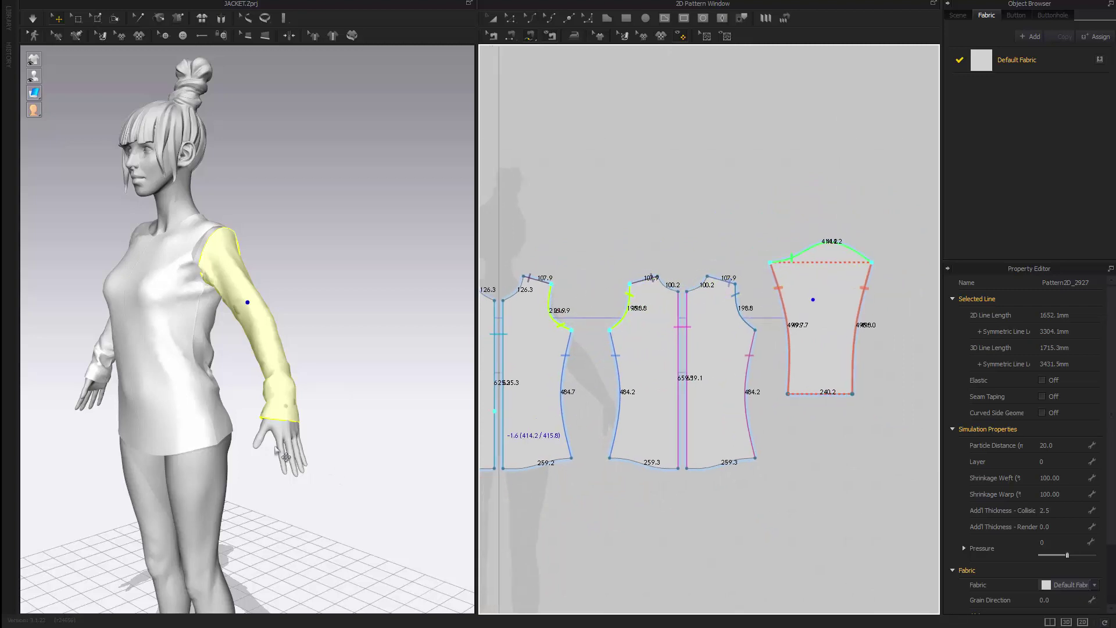
{"action": "right_click_drag", "start_coordinate": [320, 426], "coordinate": [258, 423]}
{"action": "key", "text": "space"}
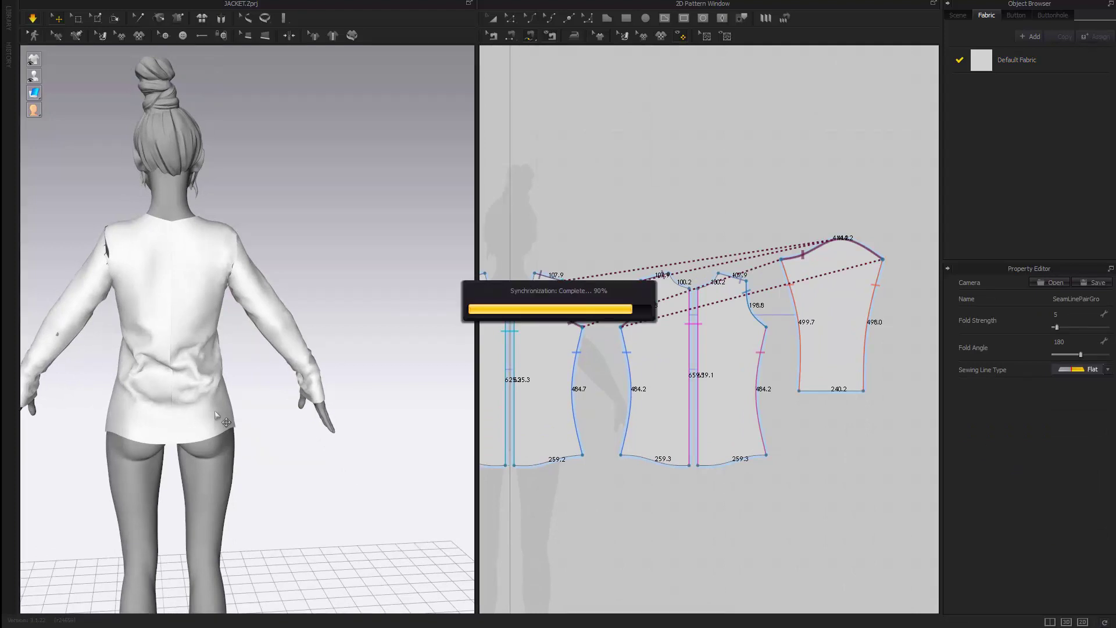
Step: Pull the left sleeve and shoulder cloth into place during simulation, and inspect the garment's fit from the side and front
{"action": "key", "text": "2"}
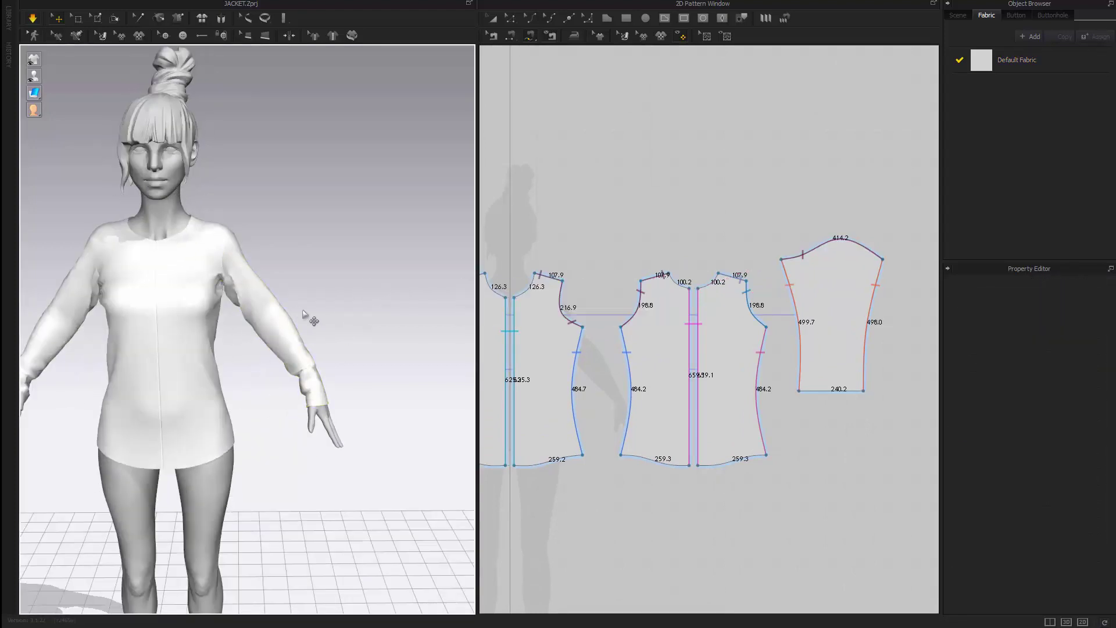
{"action": "left_click_drag", "start_coordinate": [279, 297], "coordinate": [237, 273]}
{"action": "mouse_move", "coordinate": [214, 221]}
{"action": "left_mouse_down"}
{"action": "mouse_move", "coordinate": [216, 193]}
{"action": "mouse_move", "coordinate": [203, 225]}
{"action": "left_mouse_up"}
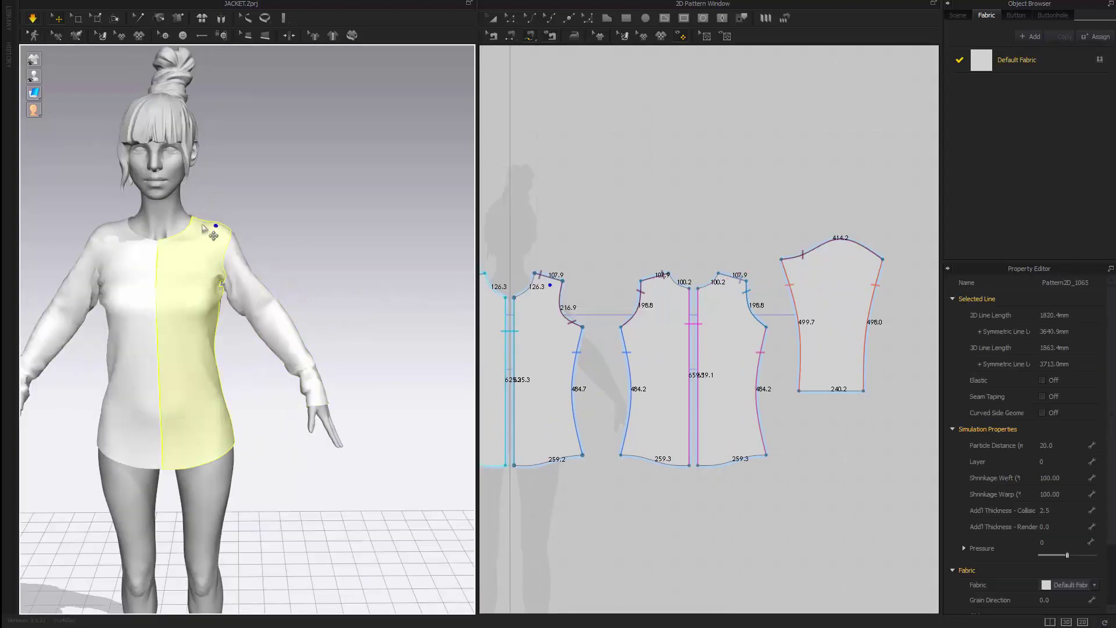
{"action": "left_click", "coordinate": [344, 309]}
{"action": "scroll", "coordinate": [343, 309], "scroll_direction": "down", "scroll_amount": 3}
{"action": "right_click_drag", "start_coordinate": [344, 309], "coordinate": [423, 293]}
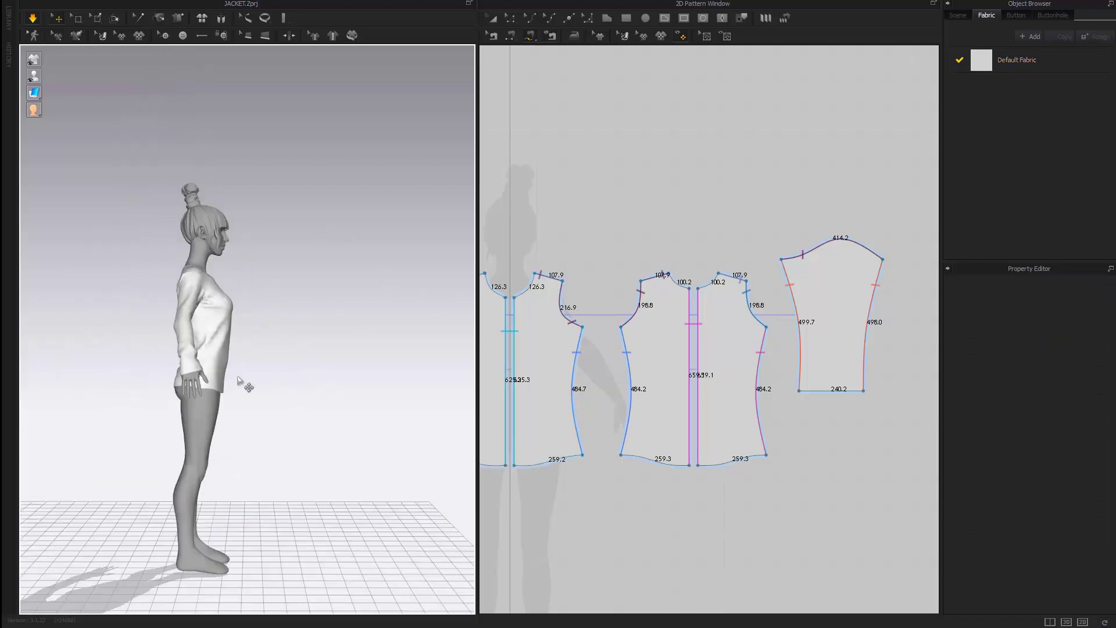
{"action": "right_click_drag", "start_coordinate": [239, 380], "coordinate": [229, 319]}
{"action": "scroll", "coordinate": [304, 412], "scroll_direction": "up", "scroll_amount": 3}
{"action": "scroll", "coordinate": [256, 370], "scroll_direction": "up", "scroll_amount": 2}
{"action": "middle_click_drag", "start_coordinate": [256, 370], "coordinate": [282, 399]}
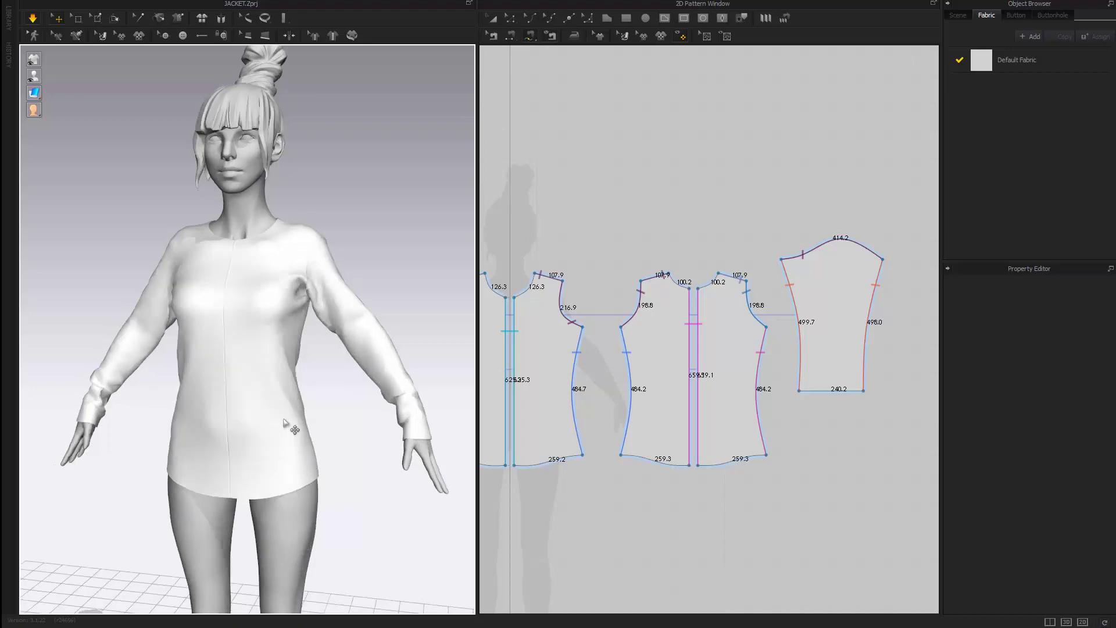
Step: Draw a horizontal rectangular collar panel about 402 mm by 55 mm above the front neckline
{"action": "middle_click_drag", "start_coordinate": [660, 509], "coordinate": [730, 525]}
{"action": "scroll", "coordinate": [631, 312], "scroll_direction": "up", "scroll_amount": 5}
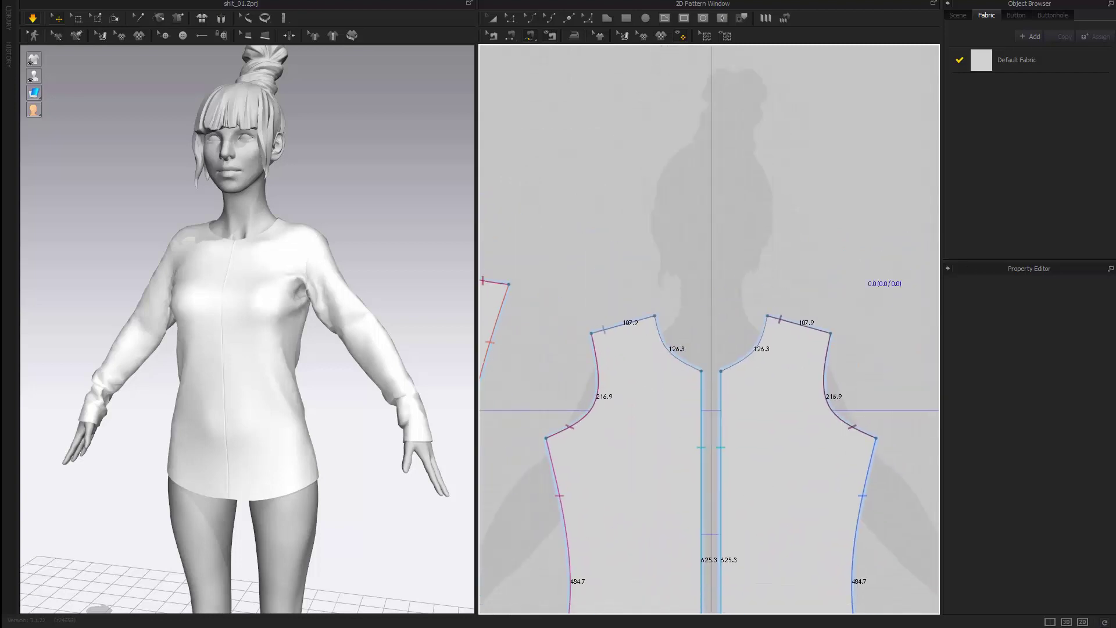
{"action": "middle_click_drag", "start_coordinate": [654, 213], "coordinate": [611, 224]}
{"action": "left_click", "coordinate": [626, 17]}
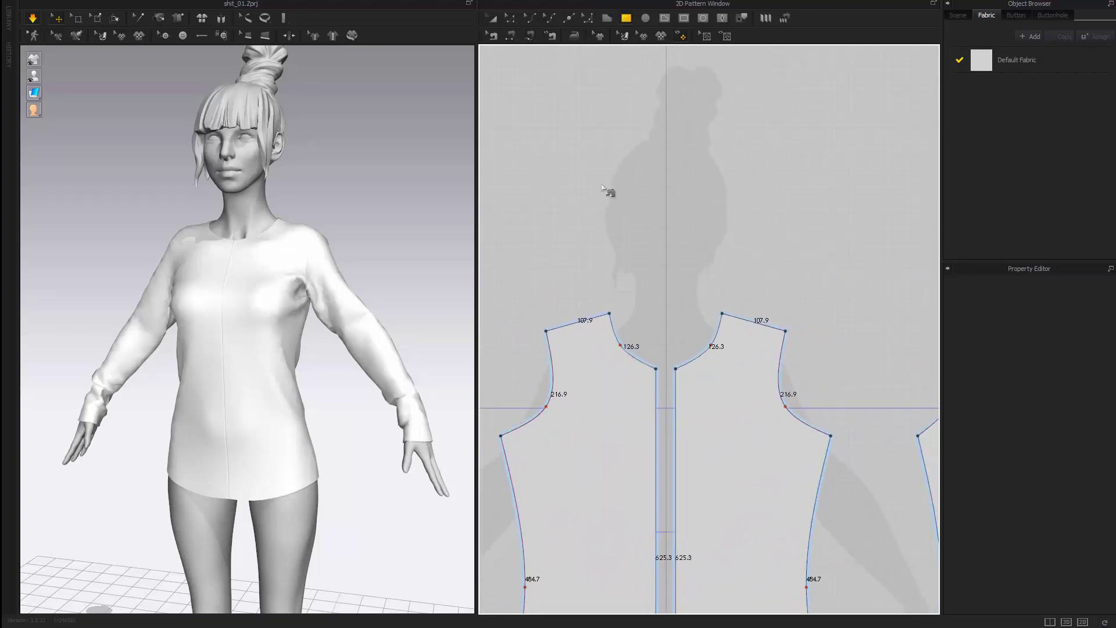
{"action": "left_click_drag", "start_coordinate": [558, 205], "coordinate": [802, 238]}
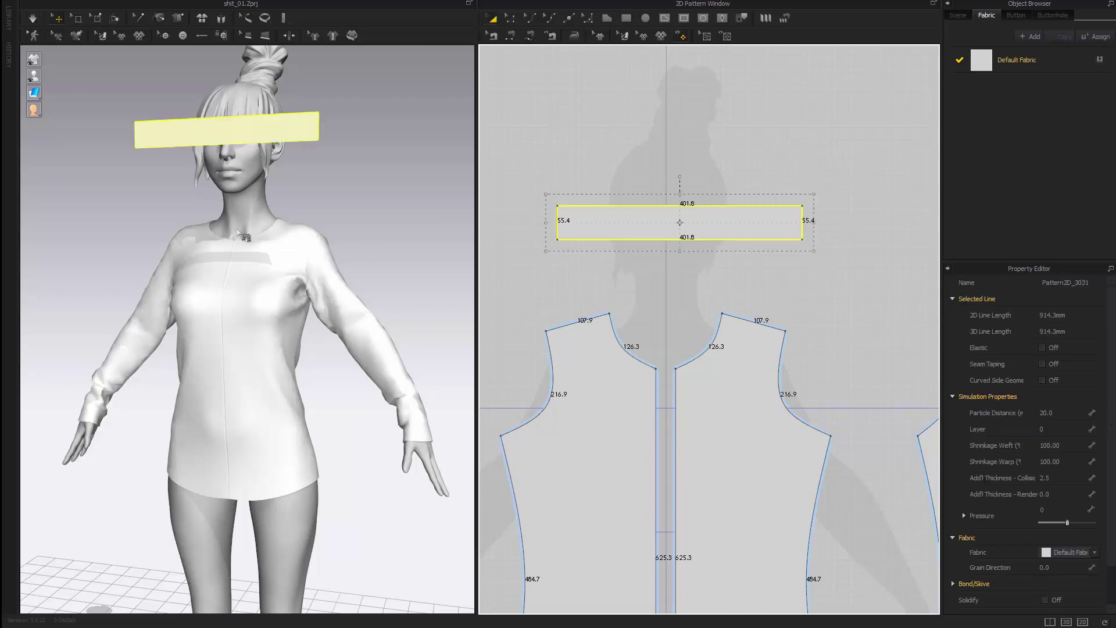
Step: Move the collar panel from in front of the face to just behind the avatar's neck, above the back neckline
{"action": "right_click_drag", "start_coordinate": [237, 229], "coordinate": [113, 253]}
{"action": "left_click_drag", "start_coordinate": [196, 238], "coordinate": [262, 279]}
{"action": "right_click_drag", "start_coordinate": [261, 280], "coordinate": [170, 279]}
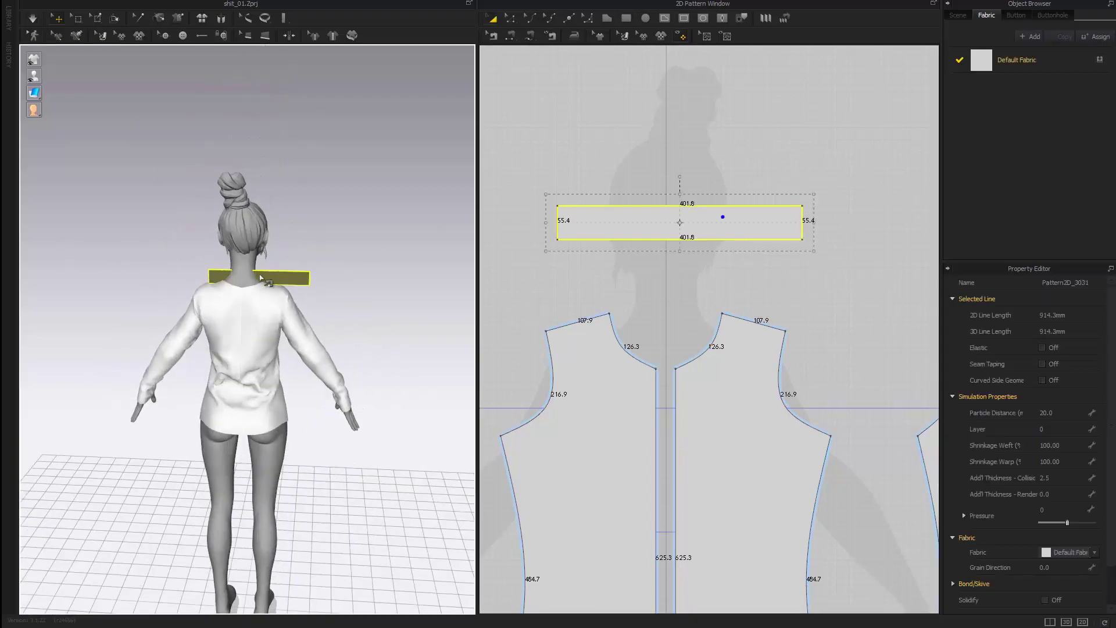
{"action": "left_click_drag", "start_coordinate": [274, 270], "coordinate": [257, 265]}
{"action": "right_click_drag", "start_coordinate": [224, 291], "coordinate": [417, 312]}
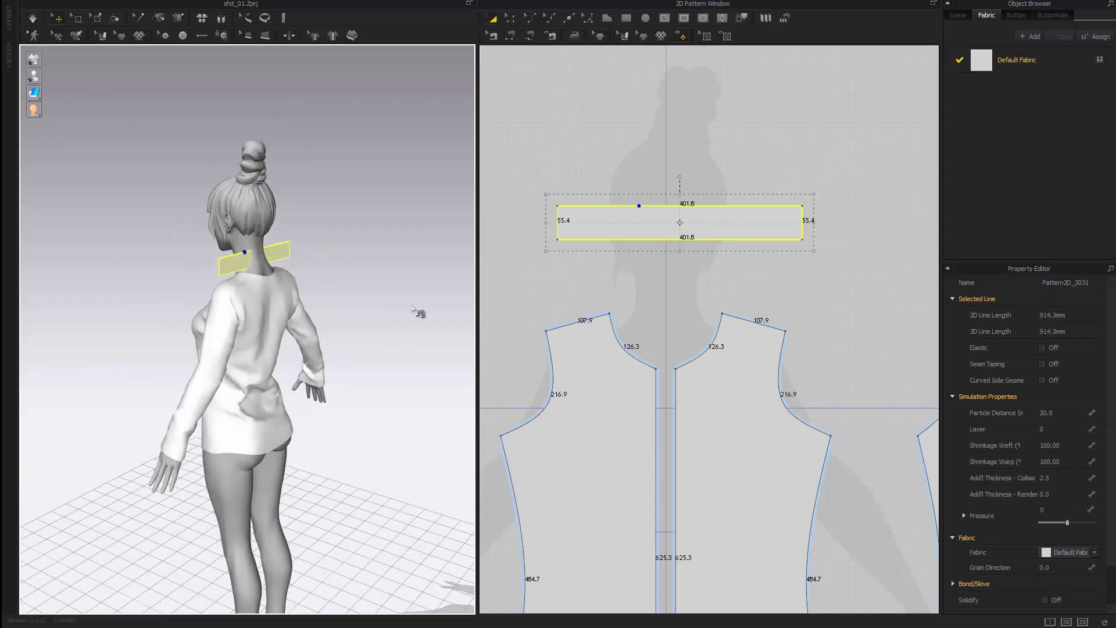
{"action": "scroll", "coordinate": [347, 267], "scroll_direction": "up", "scroll_amount": 10}
{"action": "scroll", "coordinate": [337, 251], "scroll_direction": "down", "scroll_amount": 5}
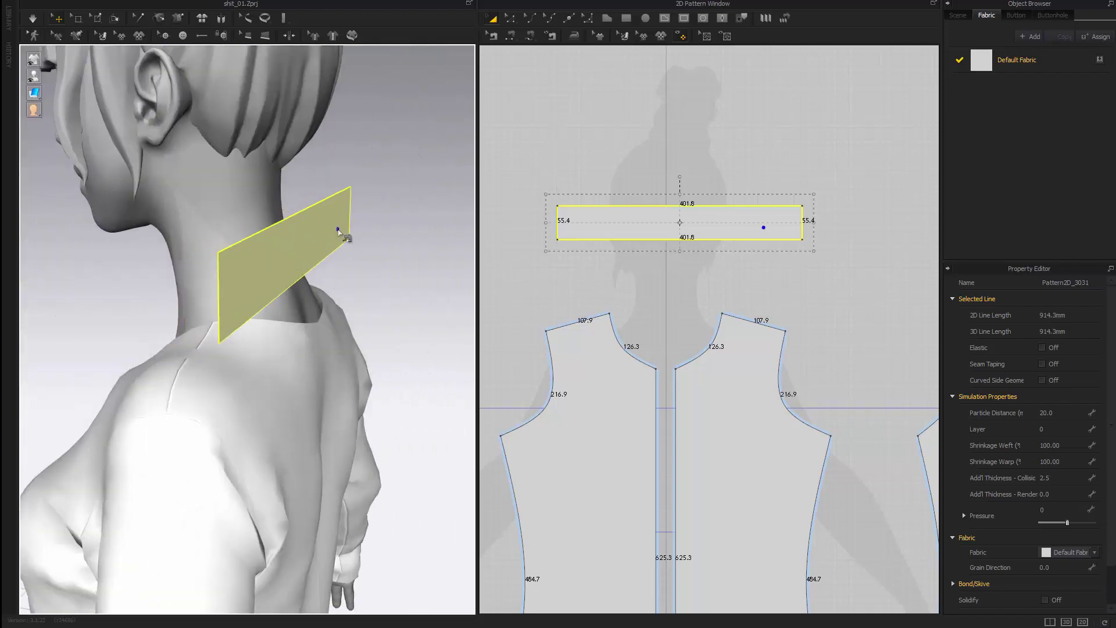
{"action": "mouse_move", "coordinate": [313, 243]}
{"action": "right_mouse_down"}
{"action": "mouse_move", "coordinate": [437, 249]}
{"action": "mouse_move", "coordinate": [329, 255]}
{"action": "right_mouse_up"}
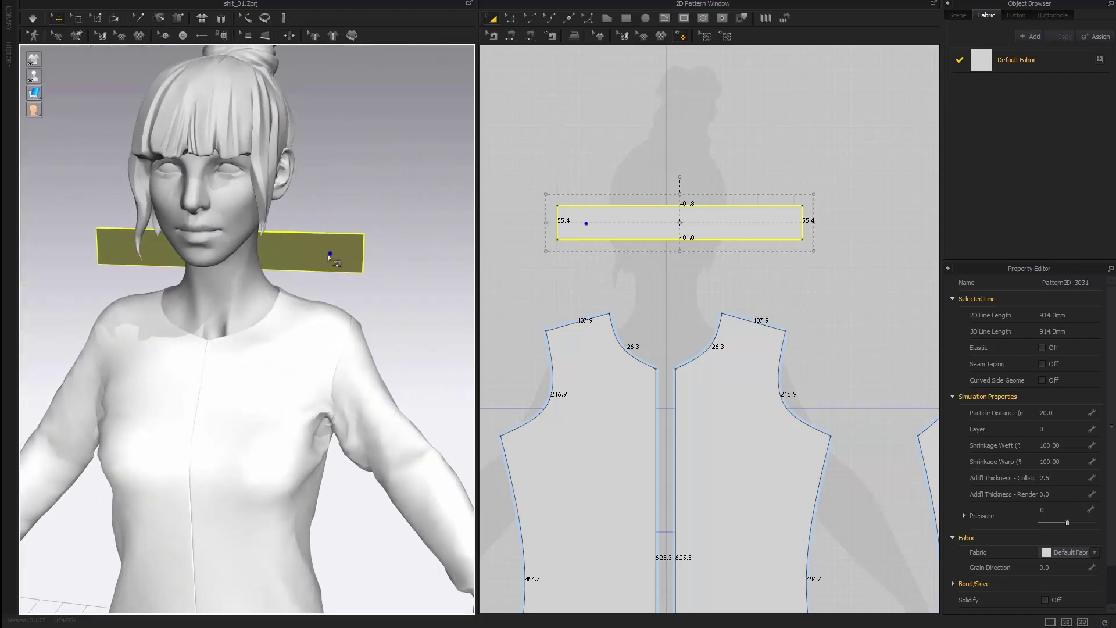
{"action": "left_click", "coordinate": [357, 273]}
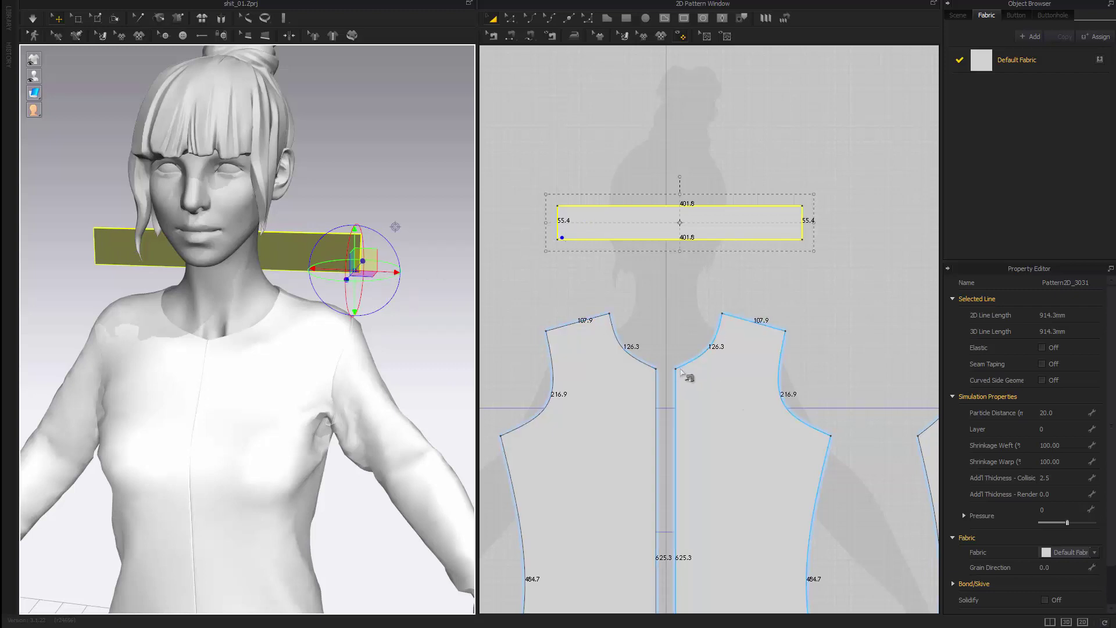
Step: Sew the collar's lower edge to all four front and back neckline edges with M:N sewing
{"action": "scroll", "coordinate": [715, 375], "scroll_direction": "down", "scroll_amount": 5}
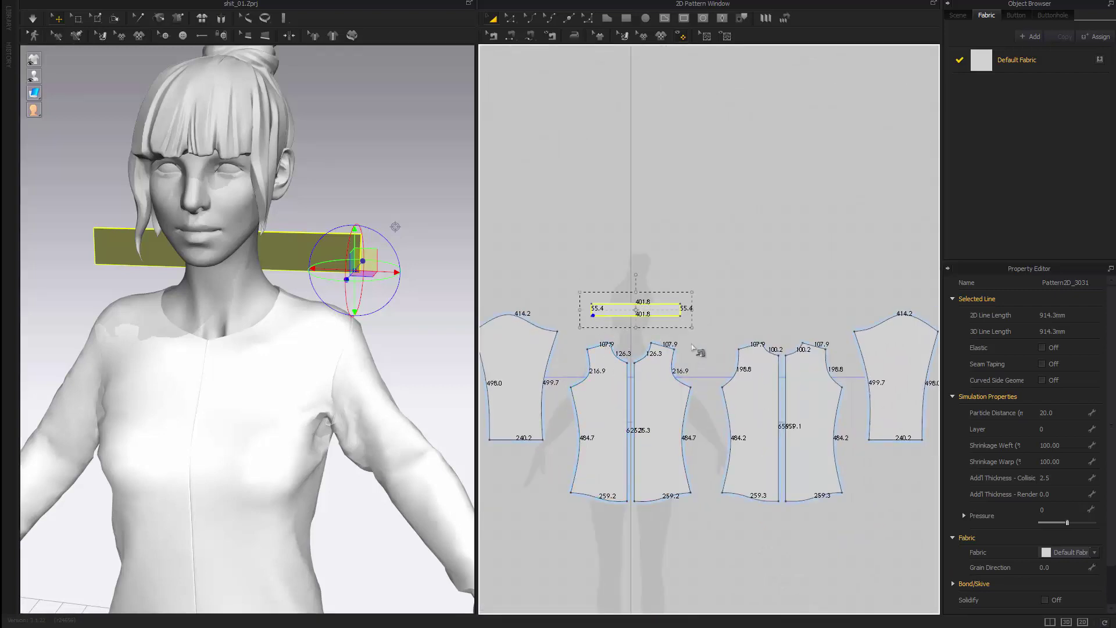
{"action": "scroll", "coordinate": [694, 320], "scroll_direction": "up", "scroll_amount": 2}
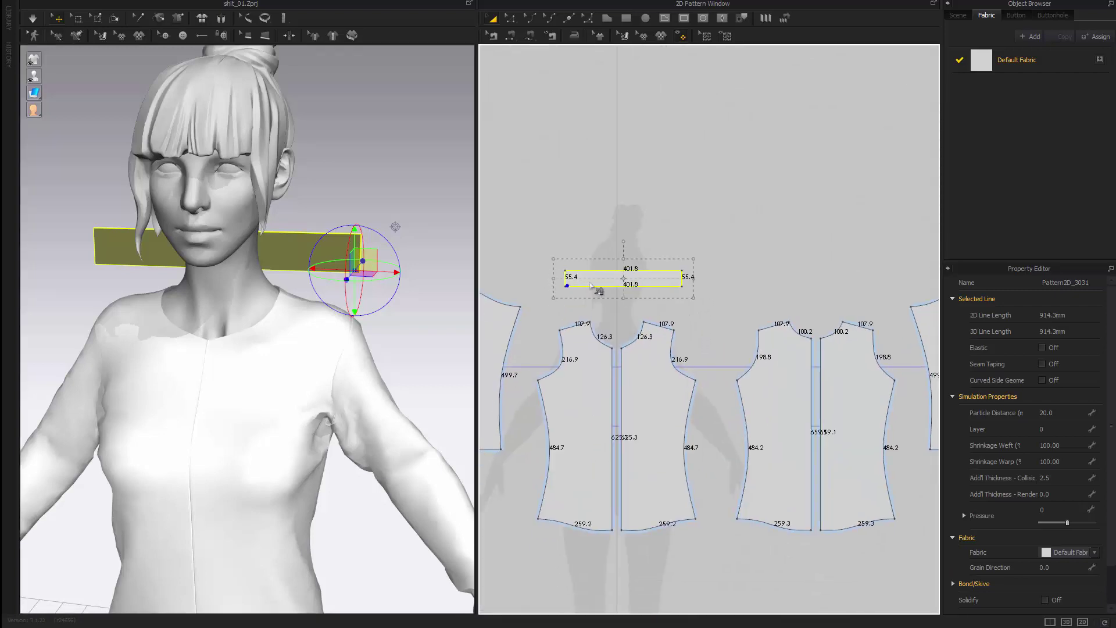
{"action": "key", "text": "m"}
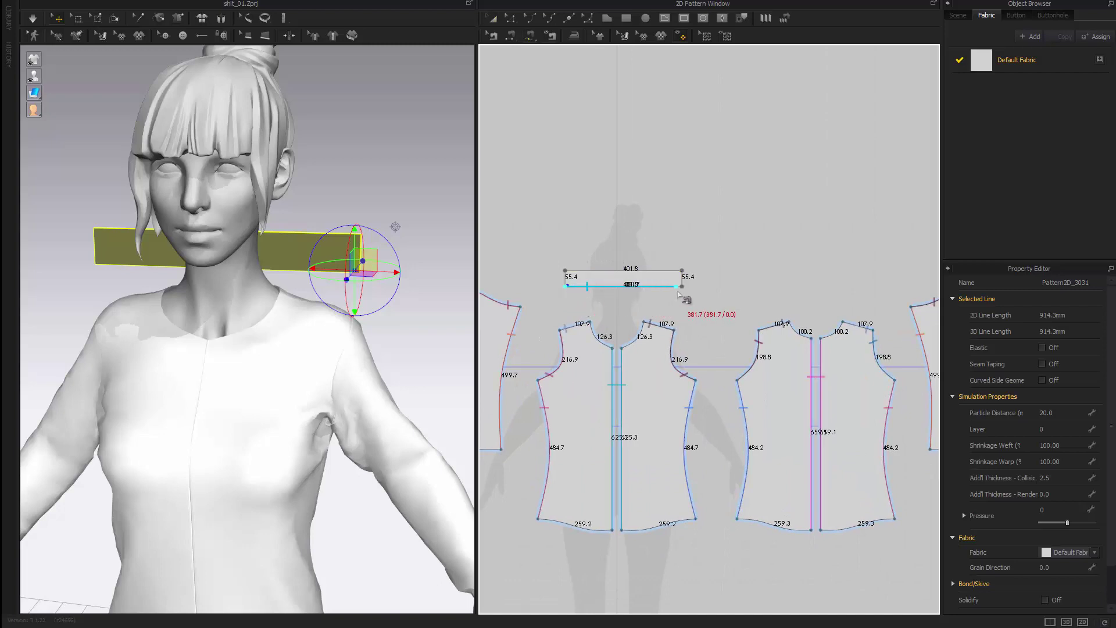
{"action": "left_click", "coordinate": [684, 297]}
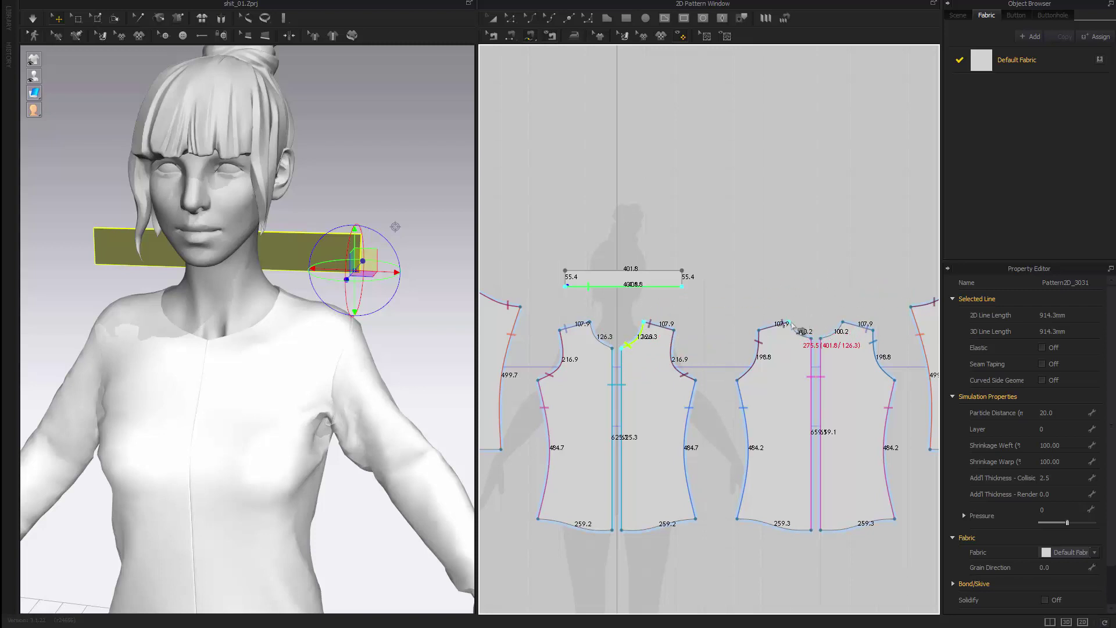
{"action": "left_click", "coordinate": [822, 337]}
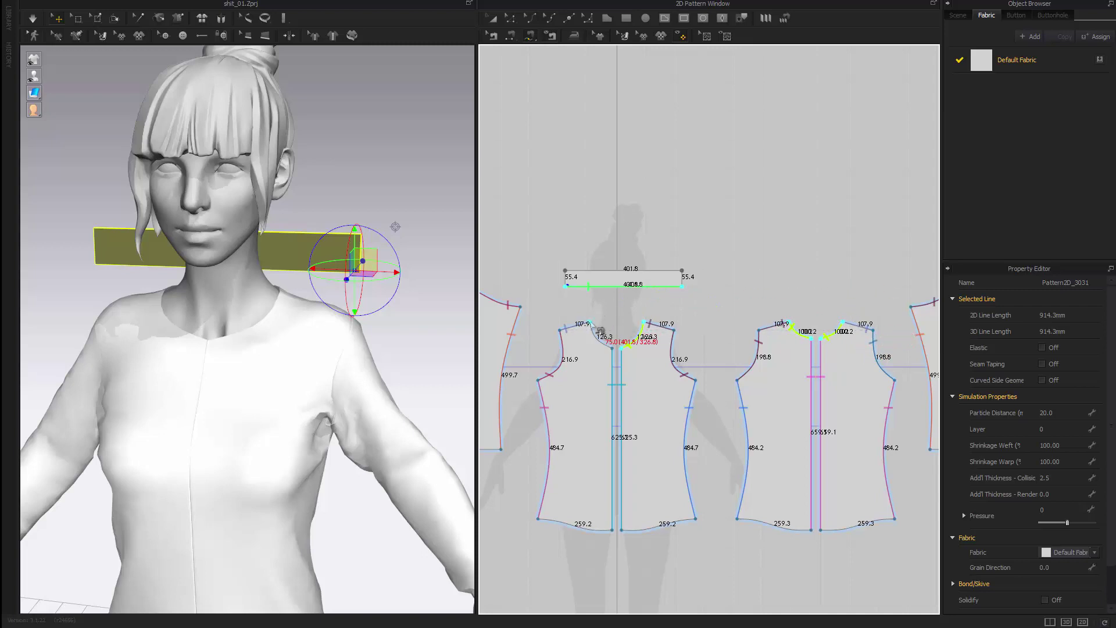
{"action": "middle_click_drag", "start_coordinate": [500, 362], "coordinate": [513, 360]}
{"action": "key", "text": "Return"}
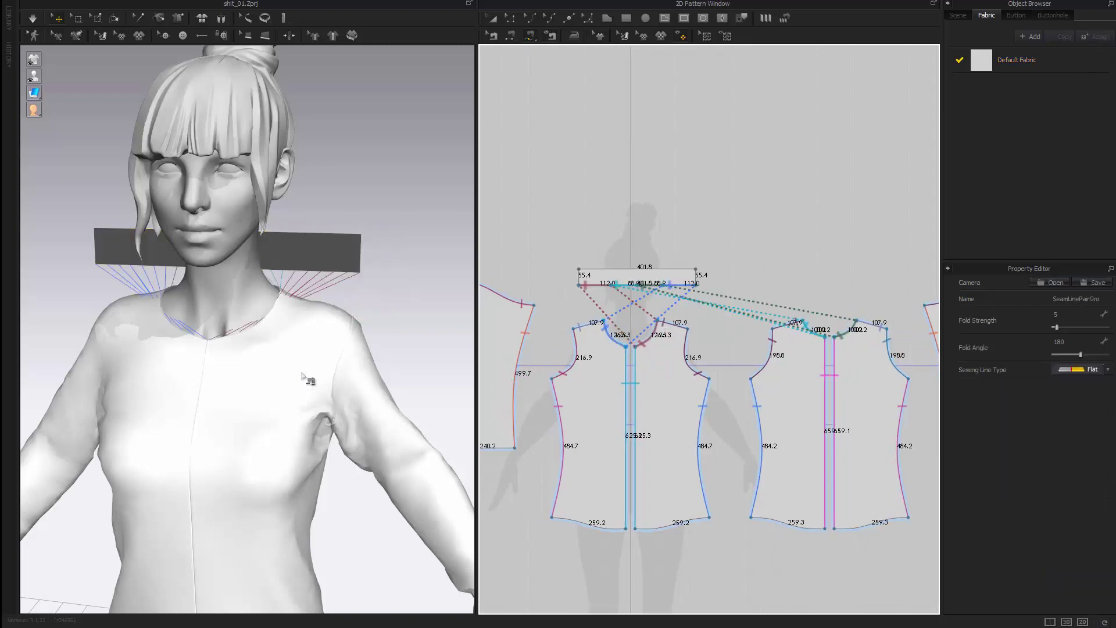
Step: Simulate the garment, pulling the collar into place around the neck, and inspect it from the front
{"action": "right_click_drag", "start_coordinate": [309, 378], "coordinate": [254, 312]}
{"action": "left_click_drag", "start_coordinate": [288, 244], "coordinate": [350, 219]}
{"action": "right_click_drag", "start_coordinate": [305, 291], "coordinate": [401, 296]}
{"action": "key", "text": "space"}
{"action": "right_click_drag", "start_coordinate": [192, 300], "coordinate": [300, 306]}
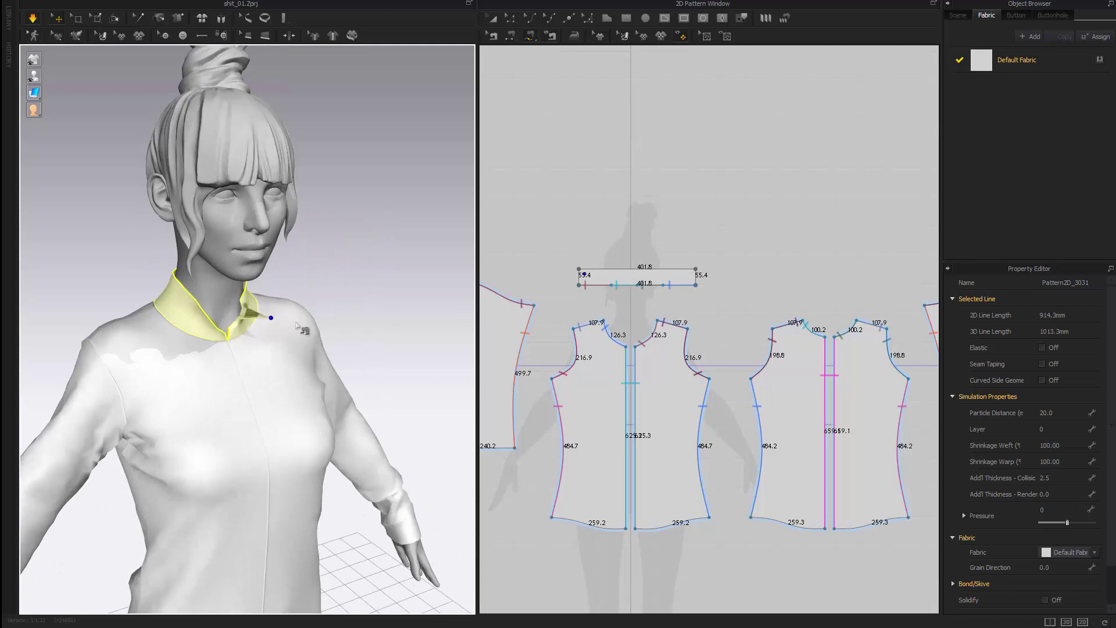
{"action": "key", "text": "2"}
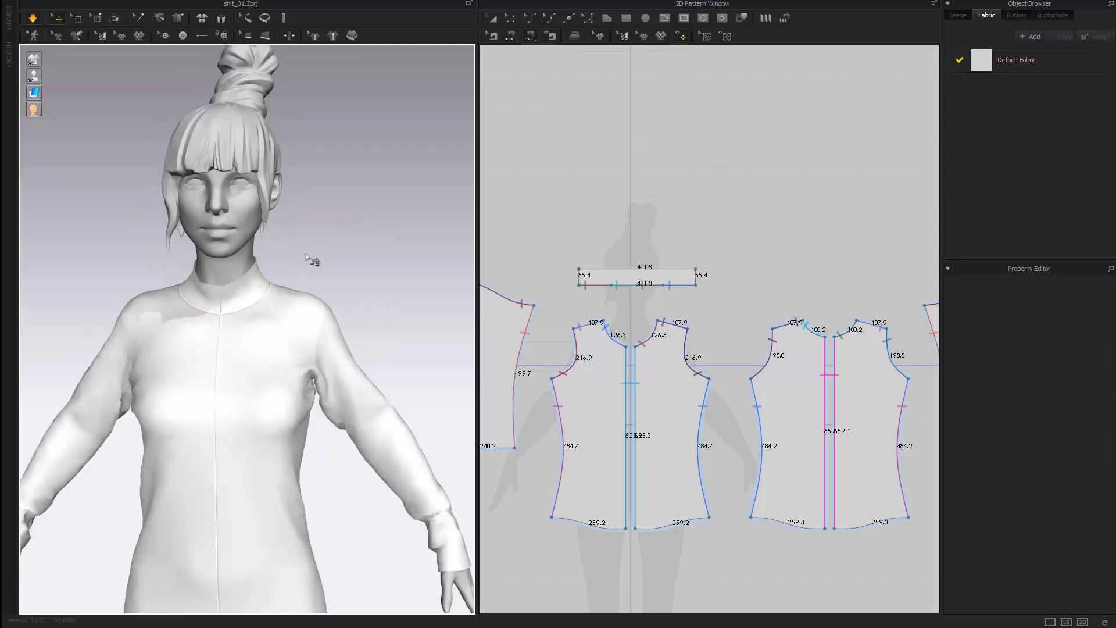
{"action": "right_click_drag", "start_coordinate": [314, 259], "coordinate": [294, 294]}
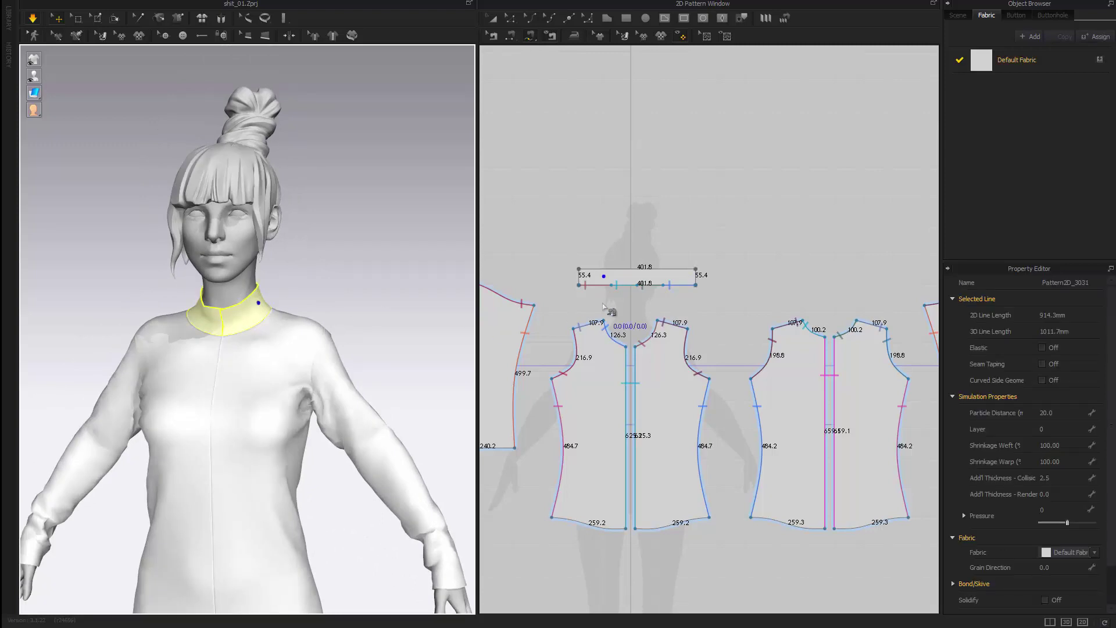
Step: Copy the collar panel and paste the duplicate directly above the original, aligned with its ends
{"action": "key", "text": "a"}
{"action": "left_click", "coordinate": [632, 283]}
{"action": "key", "text": "ctrl+c"}
{"action": "key", "text": "ctrl+v"}
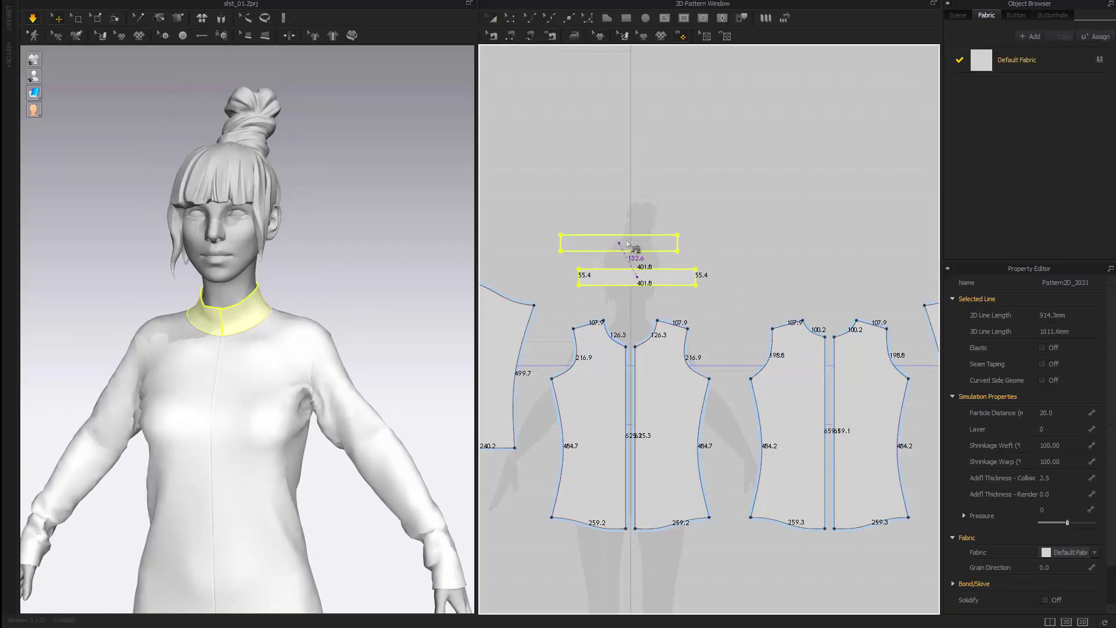
{"action": "left_click", "coordinate": [637, 245], "text": "shift"}
{"action": "middle_click_drag", "start_coordinate": [272, 295], "coordinate": [296, 332]}
{"action": "right_click_drag", "start_coordinate": [297, 335], "coordinate": [264, 277]}
{"action": "scroll", "coordinate": [530, 296], "scroll_direction": "up", "scroll_amount": 3}
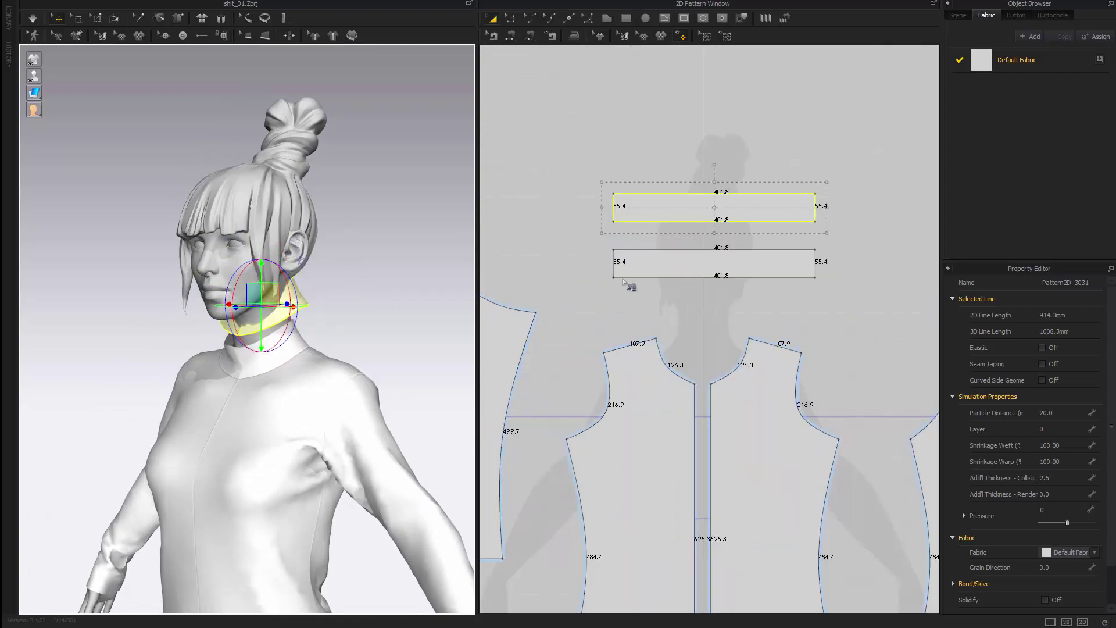
Step: Sew the duplicate's lower edge to the original collar's upper edge and simulate, pulling the cloth into place around the neck
{"action": "key", "text": "n"}
{"action": "left_click", "coordinate": [693, 222]}
{"action": "left_click", "coordinate": [690, 249]}
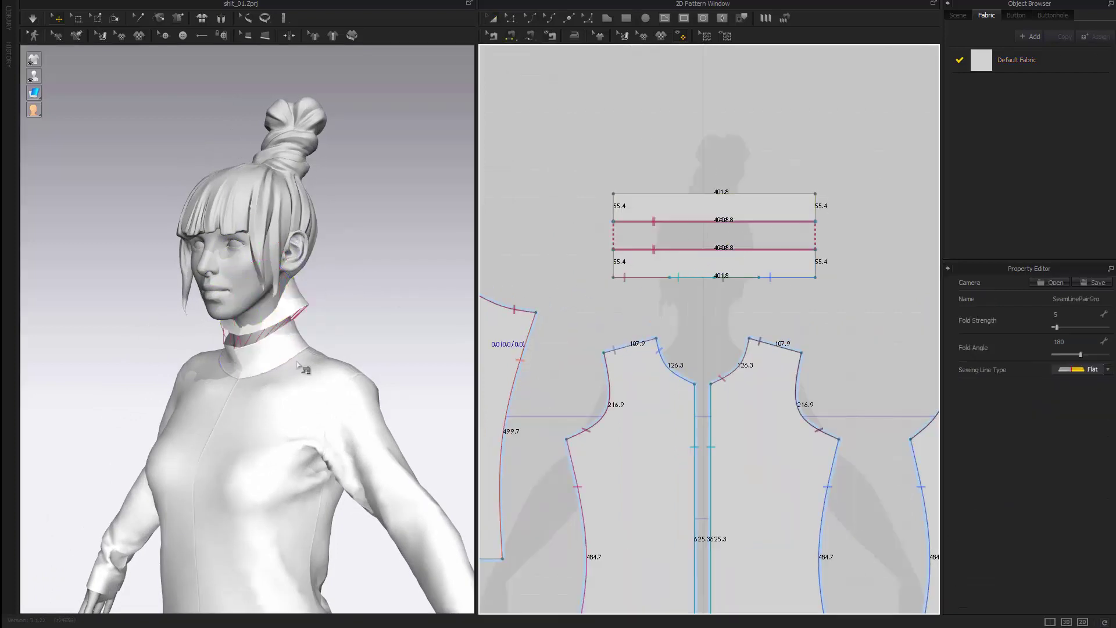
{"action": "key", "text": "space"}
{"action": "right_click_drag", "start_coordinate": [317, 359], "coordinate": [303, 309]}
{"action": "scroll", "coordinate": [303, 310], "scroll_direction": "up", "scroll_amount": 1}
{"action": "left_click_drag", "start_coordinate": [288, 316], "coordinate": [309, 329]}
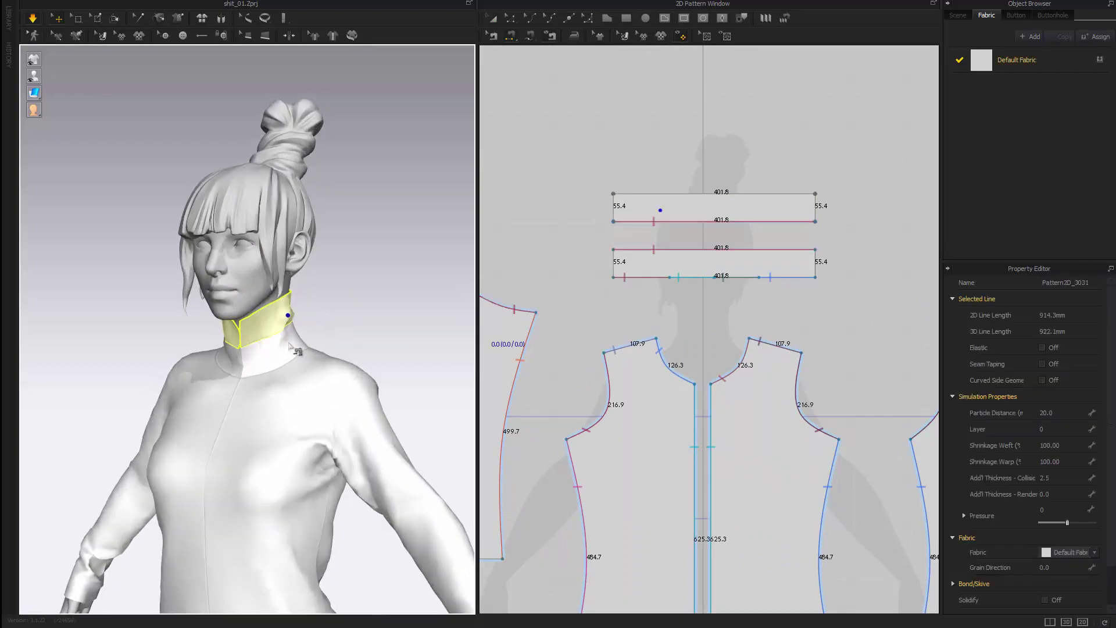
{"action": "key", "text": "space"}
{"action": "scroll", "coordinate": [290, 344], "scroll_direction": "up", "scroll_amount": 3}
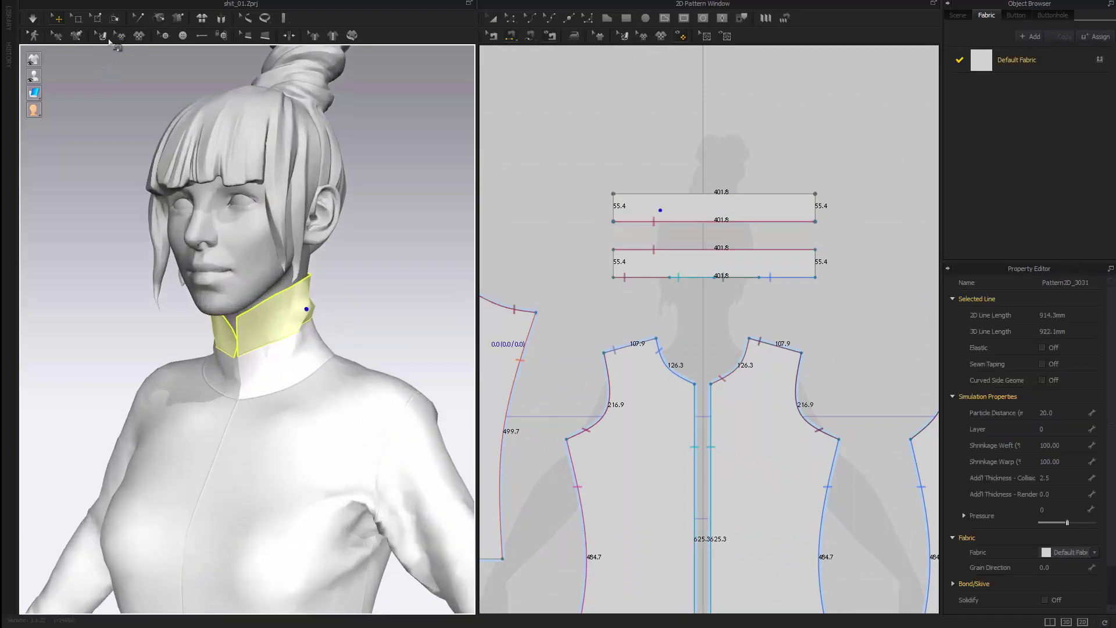
Step: Fold the upper collar panel outward and down along its seam with Fold Arrangement, and simulate it
{"action": "left_click", "coordinate": [114, 20]}
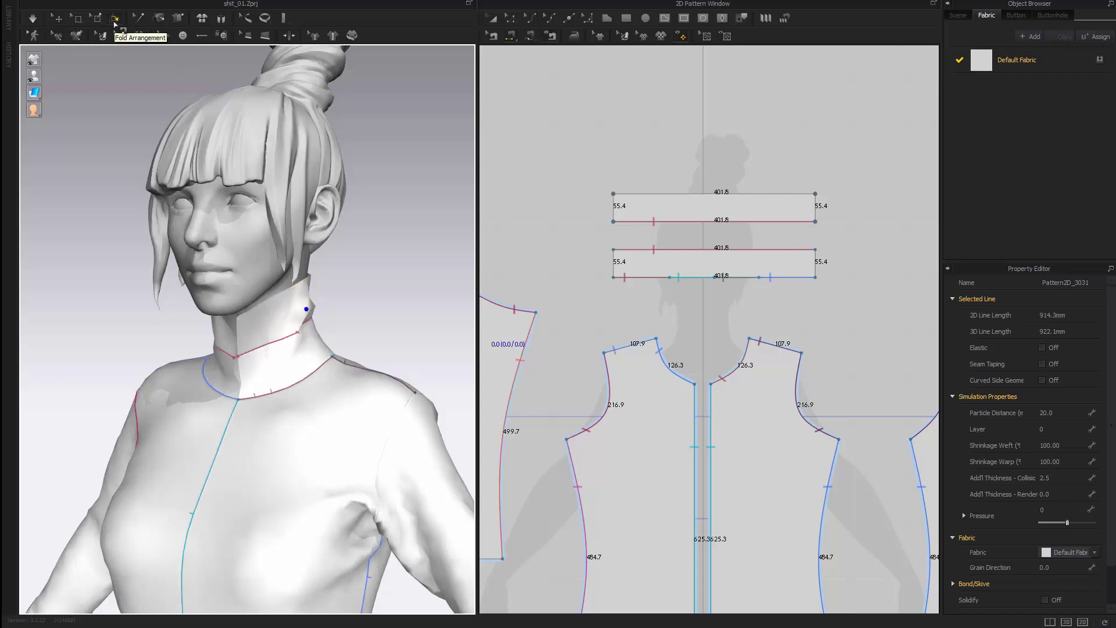
{"action": "left_click", "coordinate": [289, 336]}
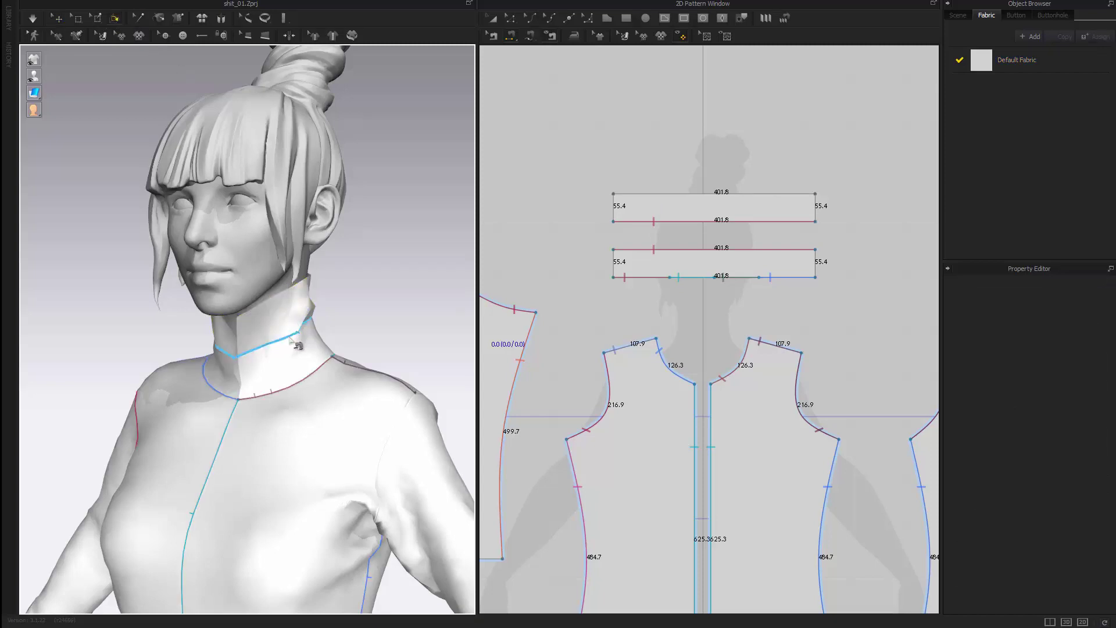
{"action": "left_click_drag", "start_coordinate": [274, 311], "coordinate": [142, 395]}
{"action": "key", "text": "space"}
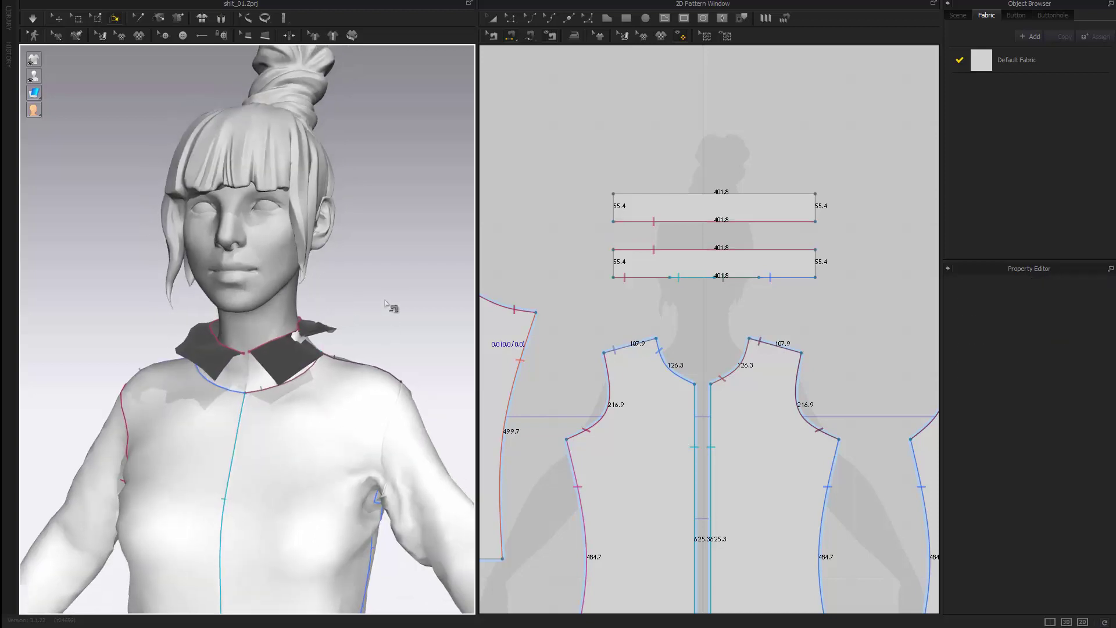
{"action": "right_click_drag", "start_coordinate": [321, 354], "coordinate": [361, 348]}
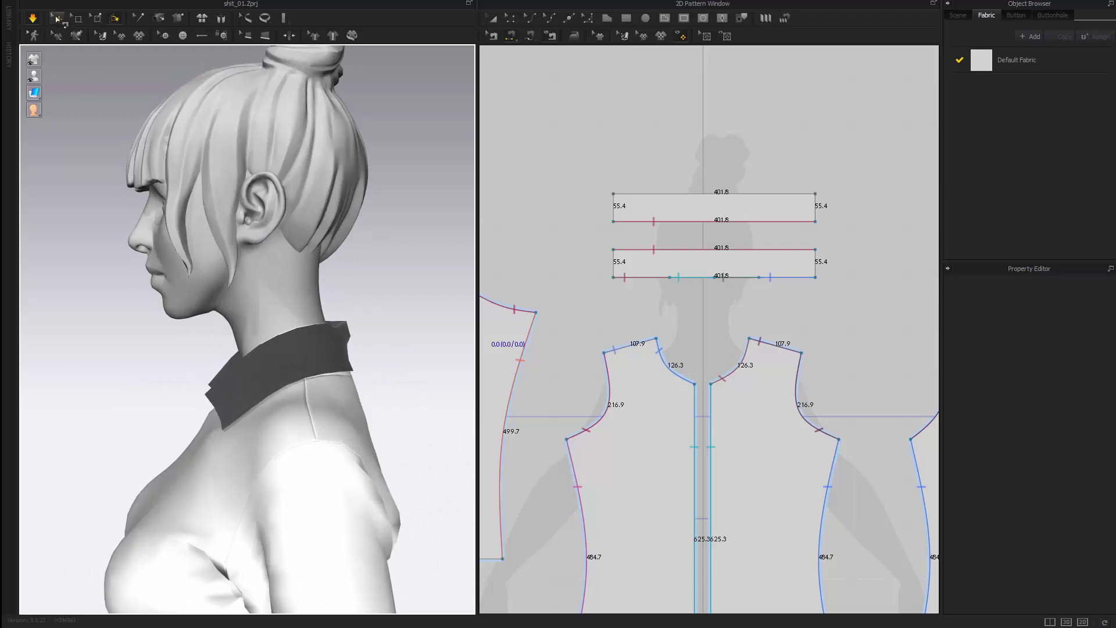
Step: Pull the folded collar into place during simulation and inspect its drape from the front and side
{"action": "left_click", "coordinate": [56, 18]}
{"action": "right_click_drag", "start_coordinate": [217, 342], "coordinate": [334, 341]}
{"action": "left_click_drag", "start_coordinate": [209, 370], "coordinate": [218, 344]}
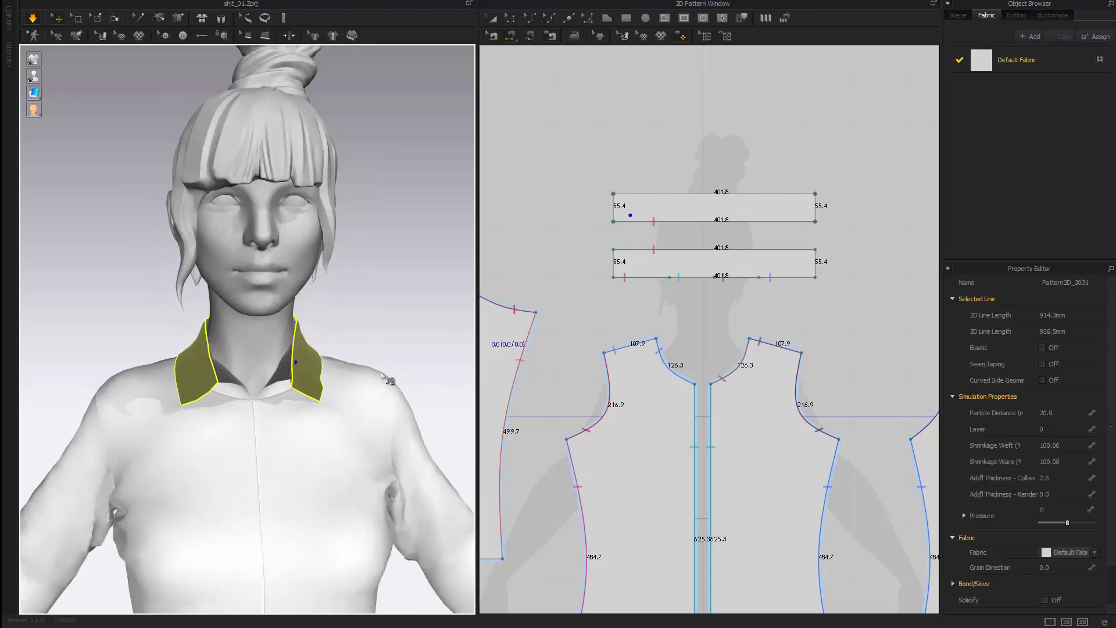
{"action": "left_click", "coordinate": [400, 365]}
{"action": "right_click_drag", "start_coordinate": [400, 365], "coordinate": [136, 418]}
{"action": "scroll", "coordinate": [232, 367], "scroll_direction": "down", "scroll_amount": 3}
{"action": "scroll", "coordinate": [135, 418], "scroll_direction": "up", "scroll_amount": 4}
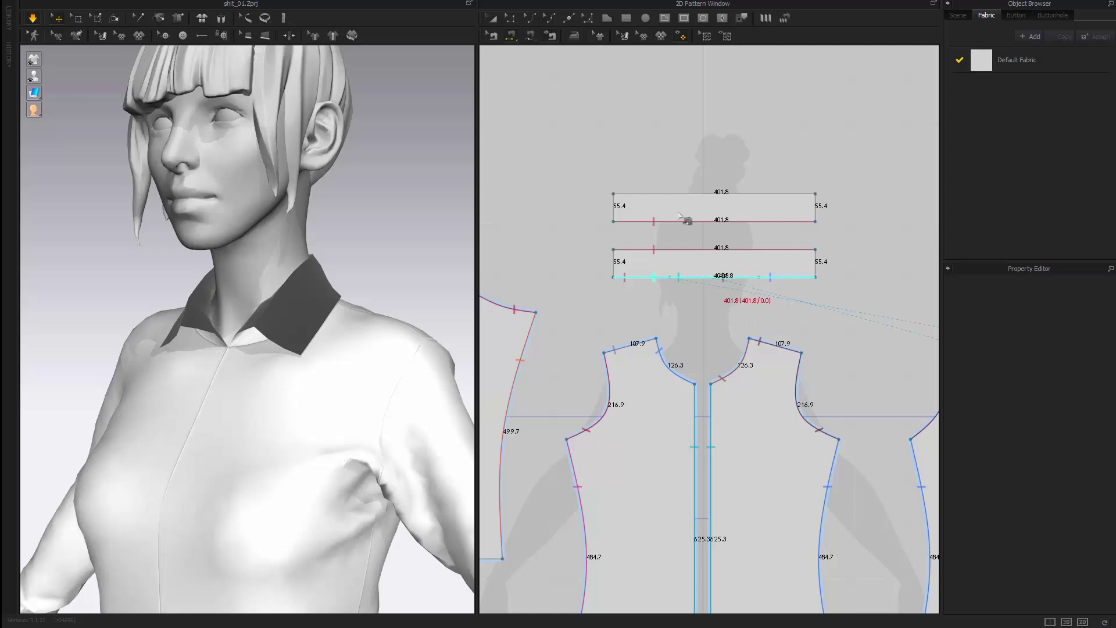
Step: Curve the lower collar panel's bottom edge downward and its top edge upward
{"action": "left_click", "coordinate": [716, 289]}
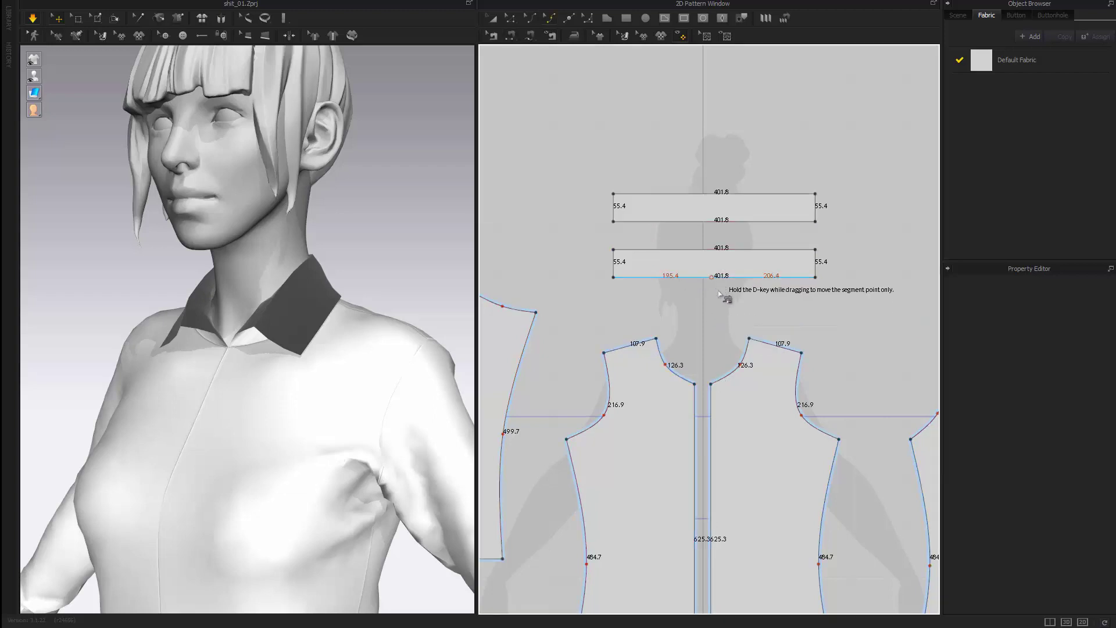
{"action": "left_click_drag", "start_coordinate": [719, 287], "coordinate": [712, 270]}
{"action": "scroll", "coordinate": [723, 292], "scroll_direction": "up", "scroll_amount": 3}
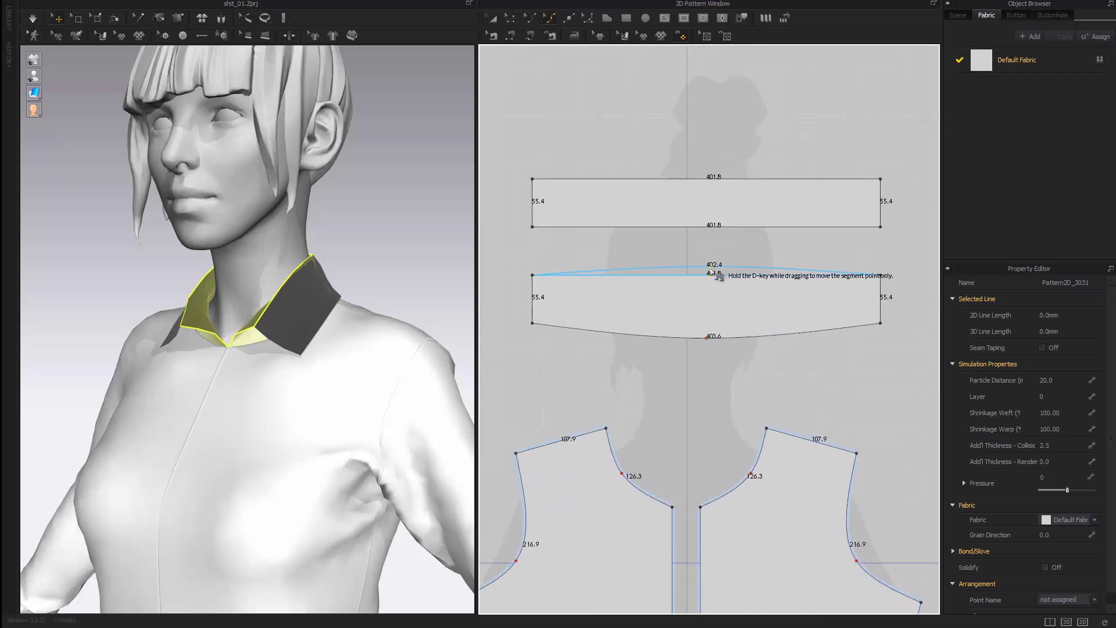
Step: Move the lower collar panel's top corners inward, shortening its top edge to about 380 mm, and simulate briefly
{"action": "left_click", "coordinate": [533, 276]}
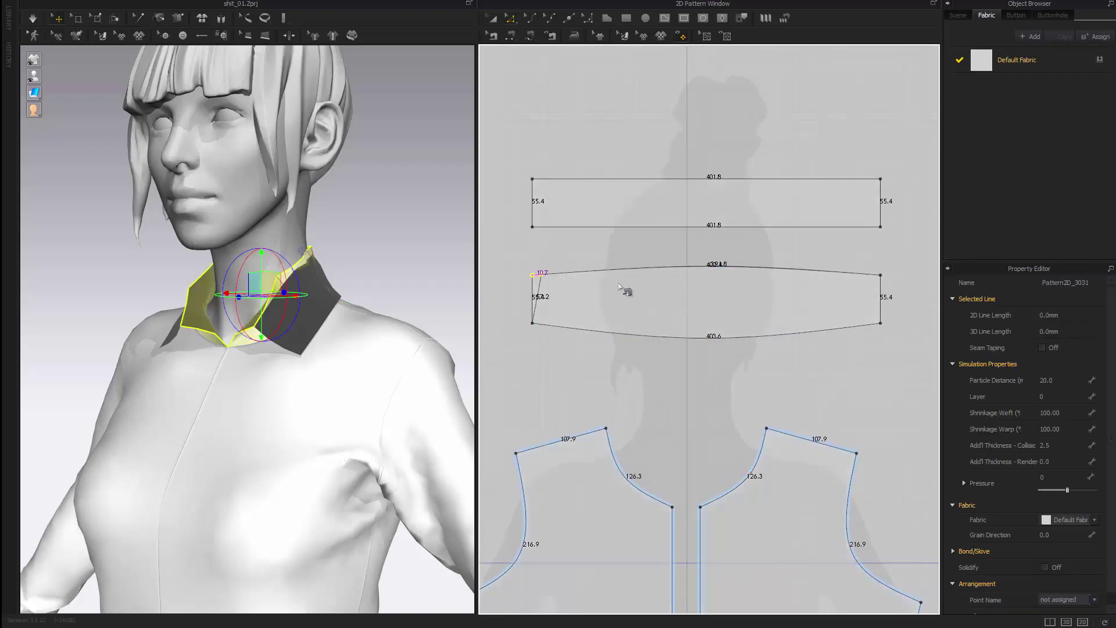
{"action": "left_click", "coordinate": [768, 357]}
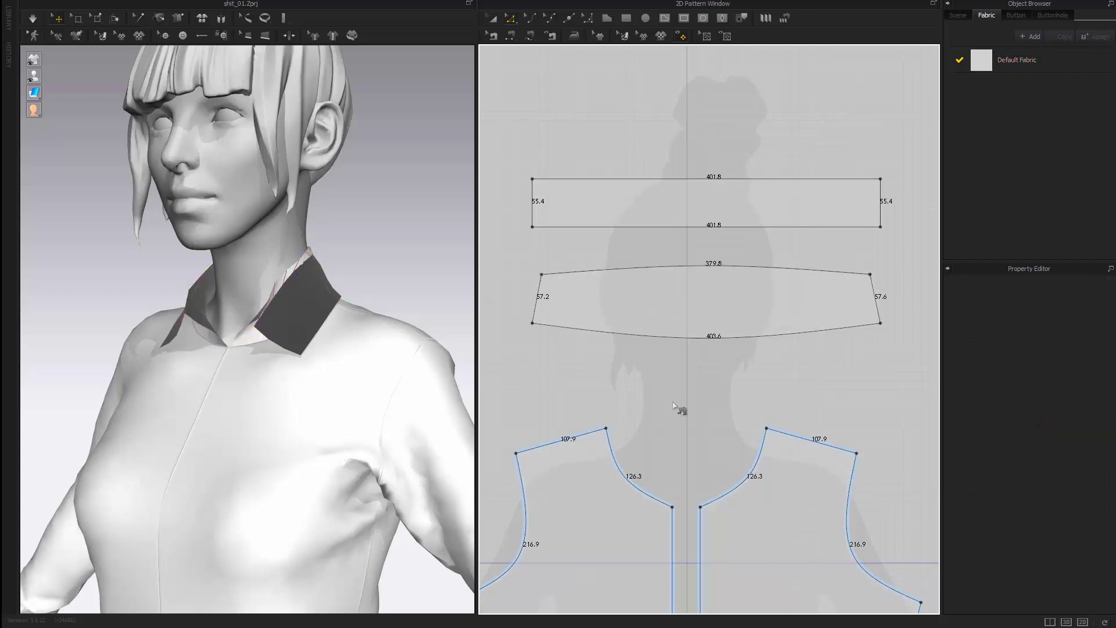
{"action": "key", "text": "space"}
{"action": "key", "text": "space"}
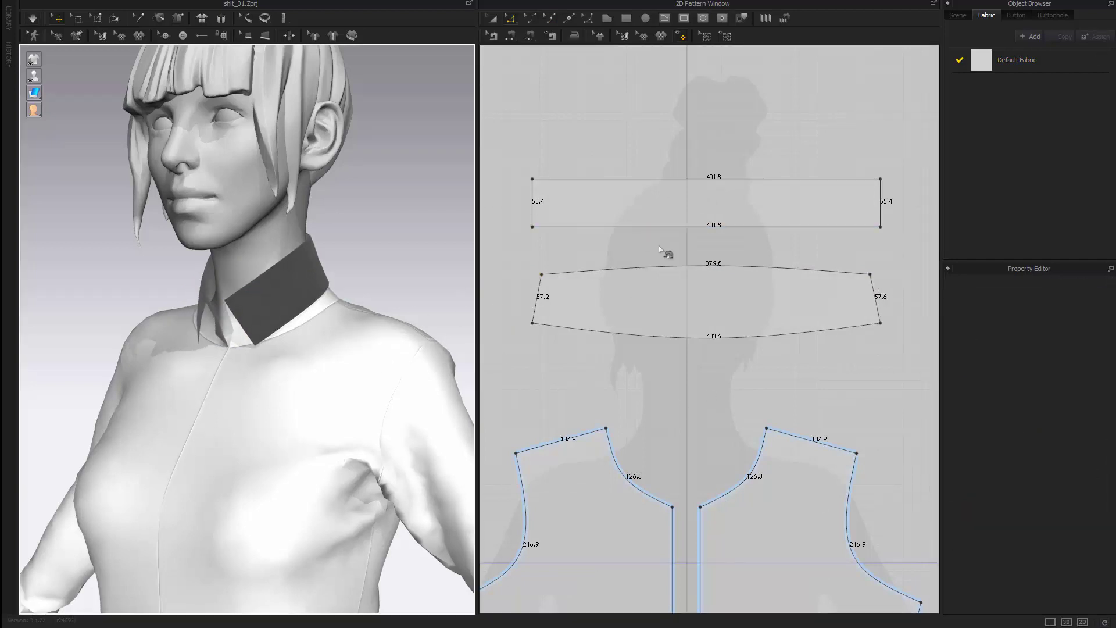
Step: Curve the bottom edge of the upper collar panel upward at its middle to about 404 mm long
{"action": "left_click", "coordinate": [722, 201]}
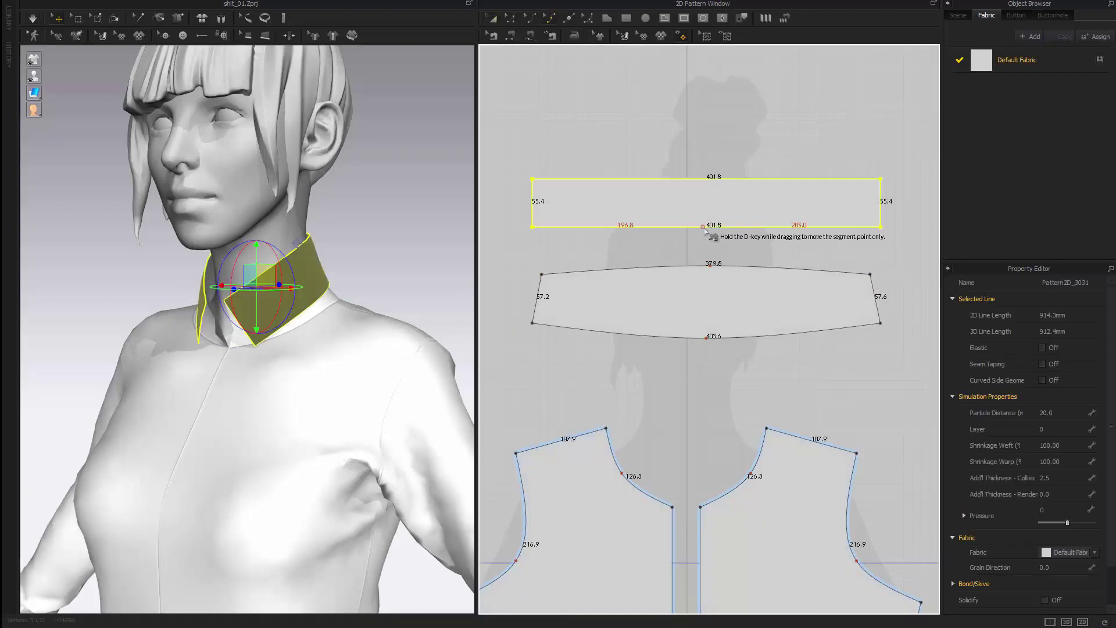
{"action": "left_click_drag", "start_coordinate": [704, 228], "coordinate": [708, 209]}
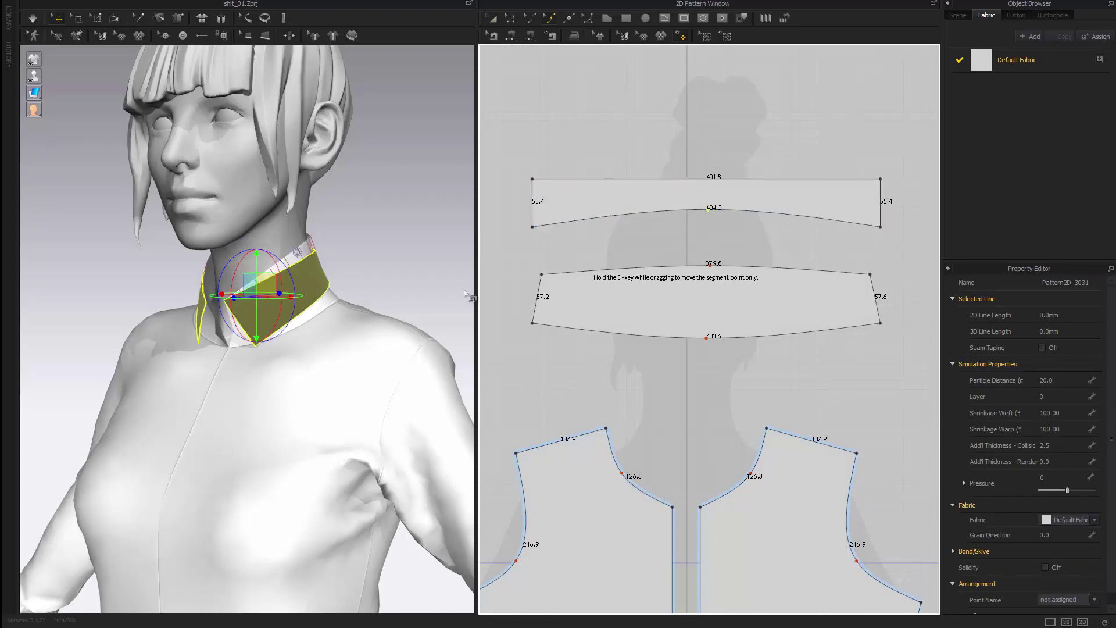
{"action": "right_click_drag", "start_coordinate": [424, 314], "coordinate": [163, 317]}
Step: Scale down the lower collar panel's height from the top so its short ends are about 43 mm long
{"action": "key", "text": "a"}
{"action": "right_click_drag", "start_coordinate": [418, 237], "coordinate": [604, 277]}
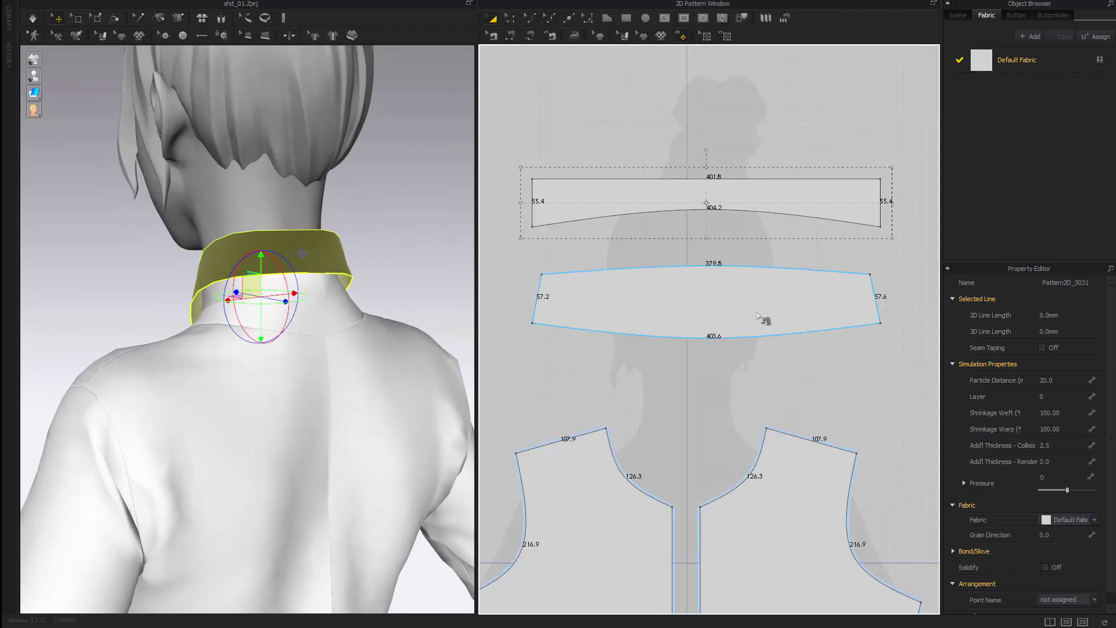
{"action": "left_click", "coordinate": [716, 299]}
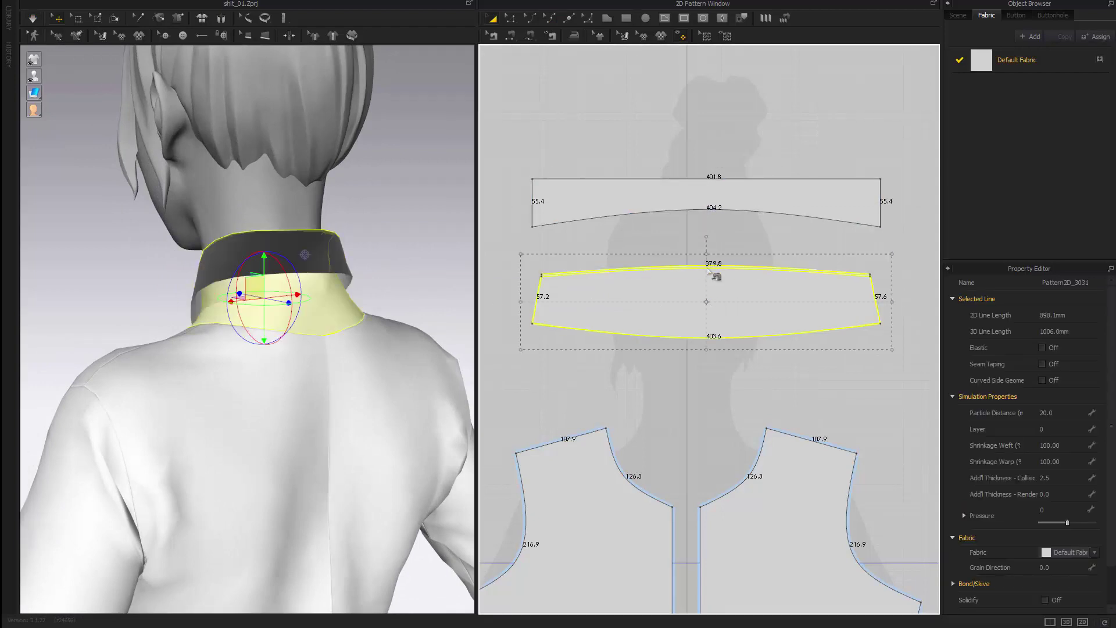
{"action": "left_click_drag", "start_coordinate": [710, 271], "coordinate": [711, 289]}
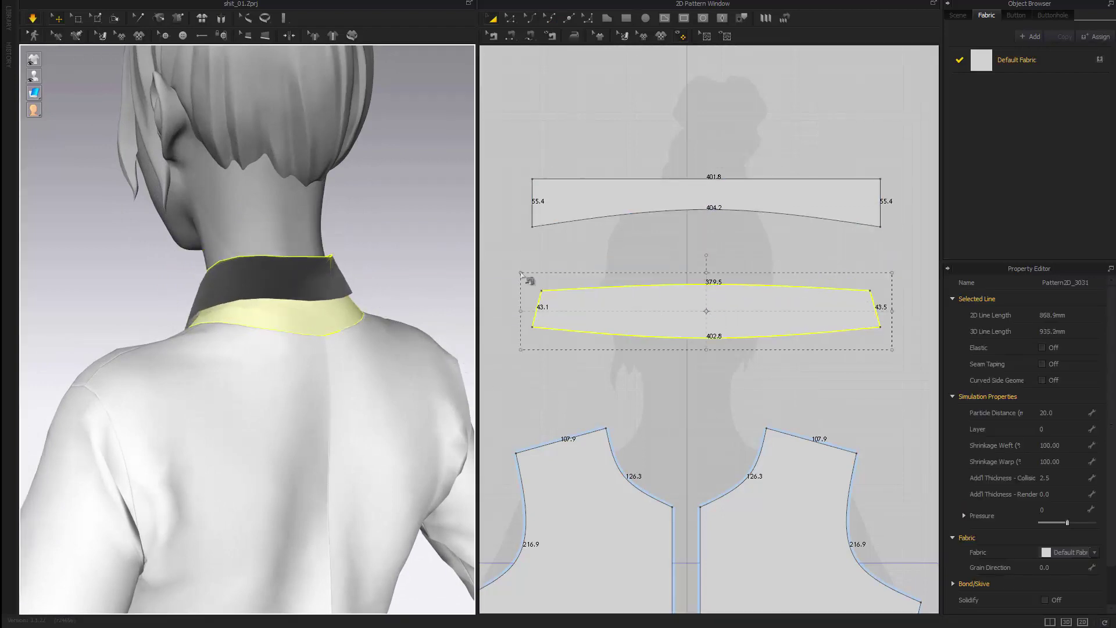
Step: Raise the top edge of the upper collar panel until its short ends are about 81.5 mm long
{"action": "left_click", "coordinate": [723, 245]}
{"action": "left_click", "coordinate": [728, 181]}
{"action": "key", "text": "v"}
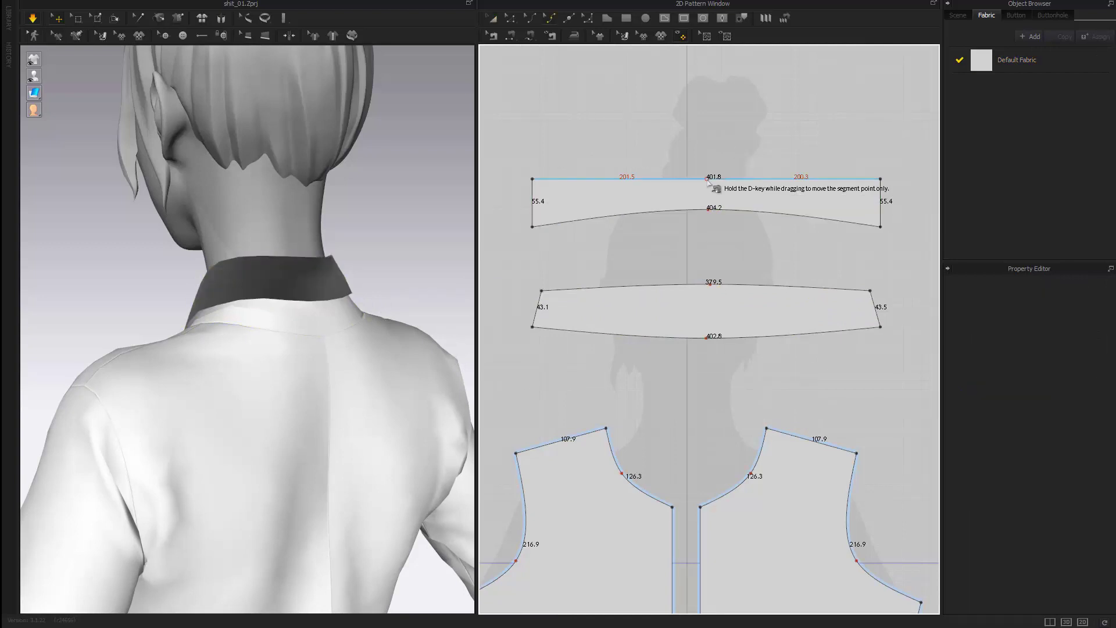
{"action": "left_click_drag", "start_coordinate": [711, 180], "coordinate": [718, 159]}
{"action": "right_click_drag", "start_coordinate": [266, 318], "coordinate": [370, 324]}
{"action": "left_click_drag", "start_coordinate": [308, 330], "coordinate": [362, 311]}
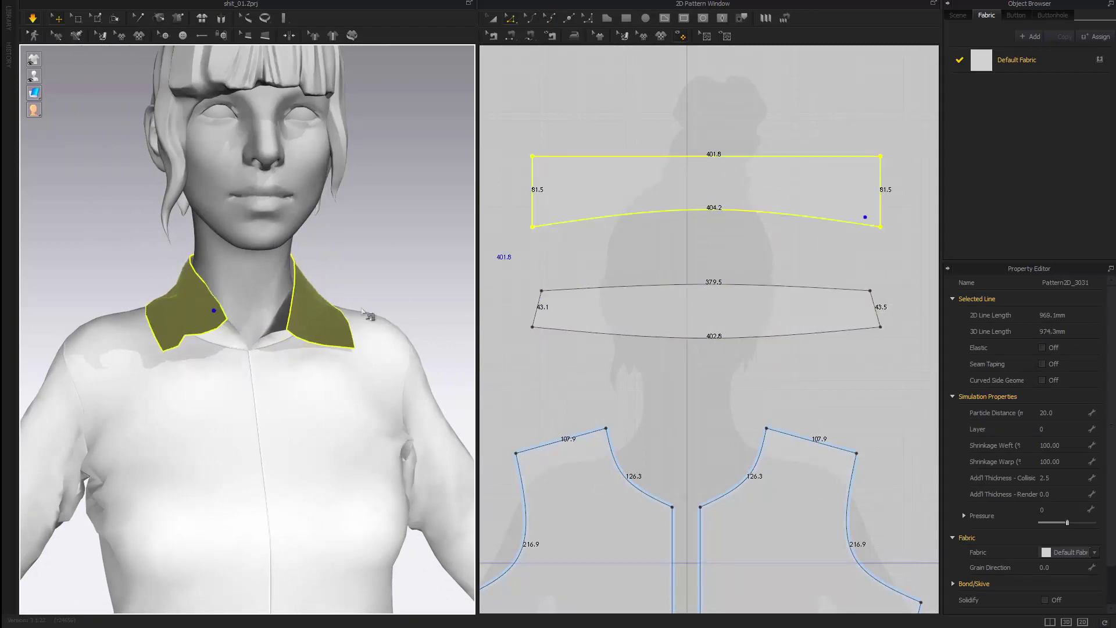
Step: Deepen the upward curve of the upper collar panel's bottom edge to about 408 mm long
{"action": "left_click", "coordinate": [618, 247]}
{"action": "middle_click_drag", "start_coordinate": [696, 155], "coordinate": [704, 170]}
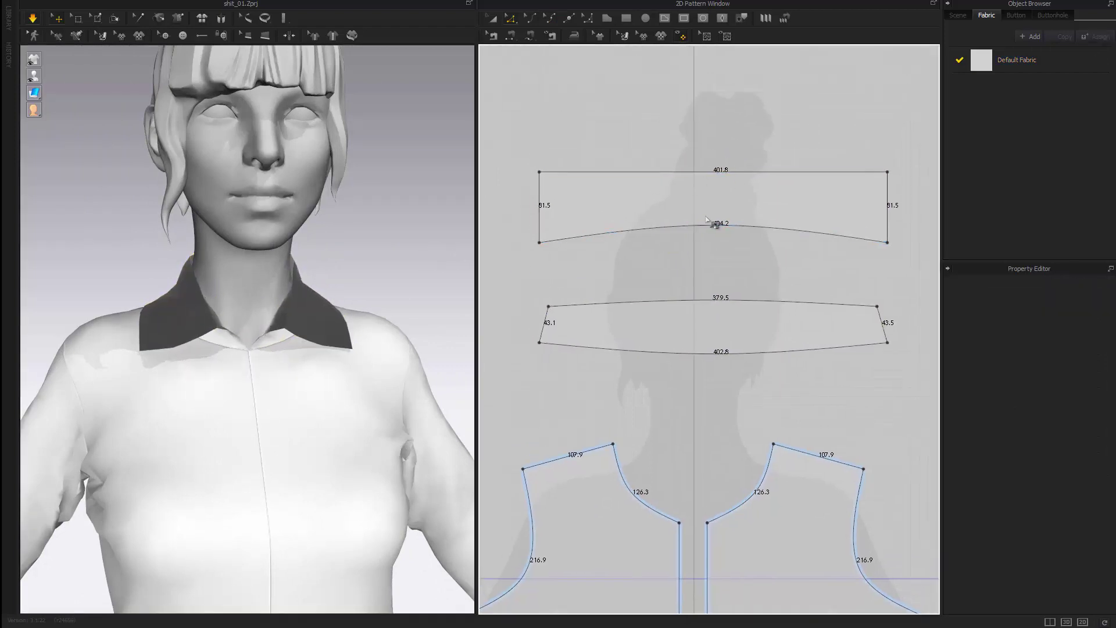
{"action": "key", "text": "v"}
{"action": "left_click_drag", "start_coordinate": [715, 225], "coordinate": [714, 214]}
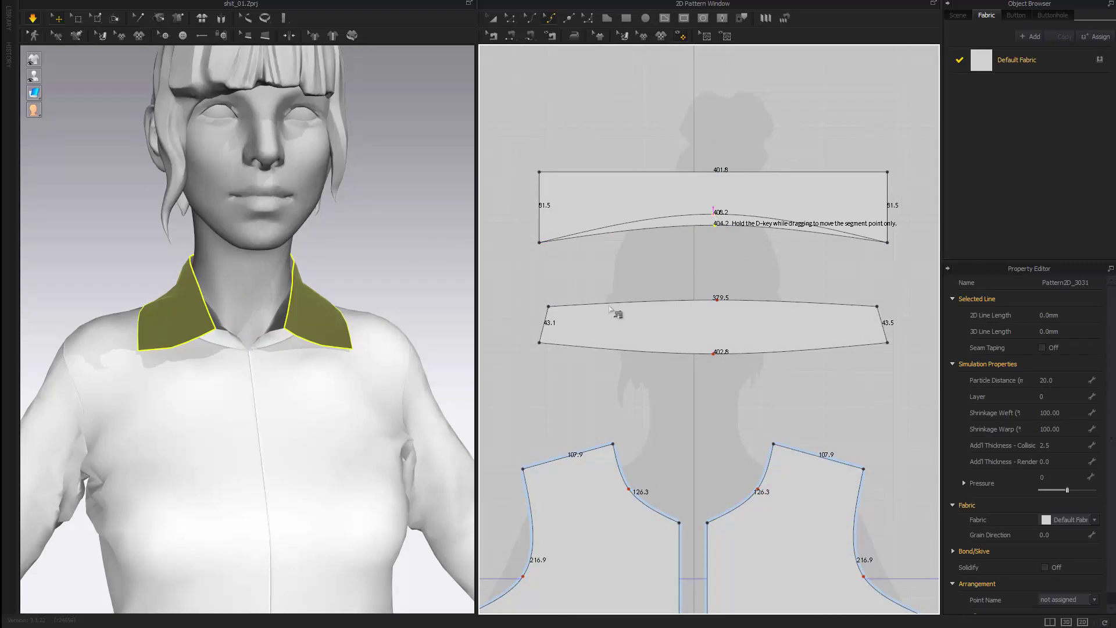
{"action": "left_click", "coordinate": [359, 257]}
{"action": "right_click_drag", "start_coordinate": [358, 257], "coordinate": [286, 347]}
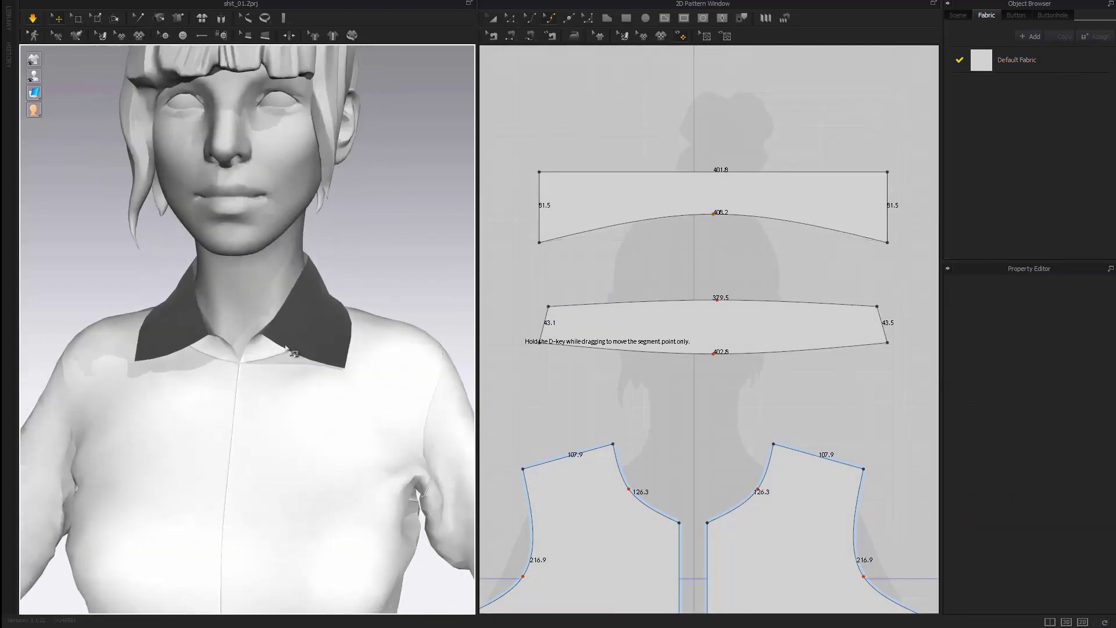
{"action": "scroll", "coordinate": [286, 347], "scroll_direction": "down", "scroll_amount": 3}
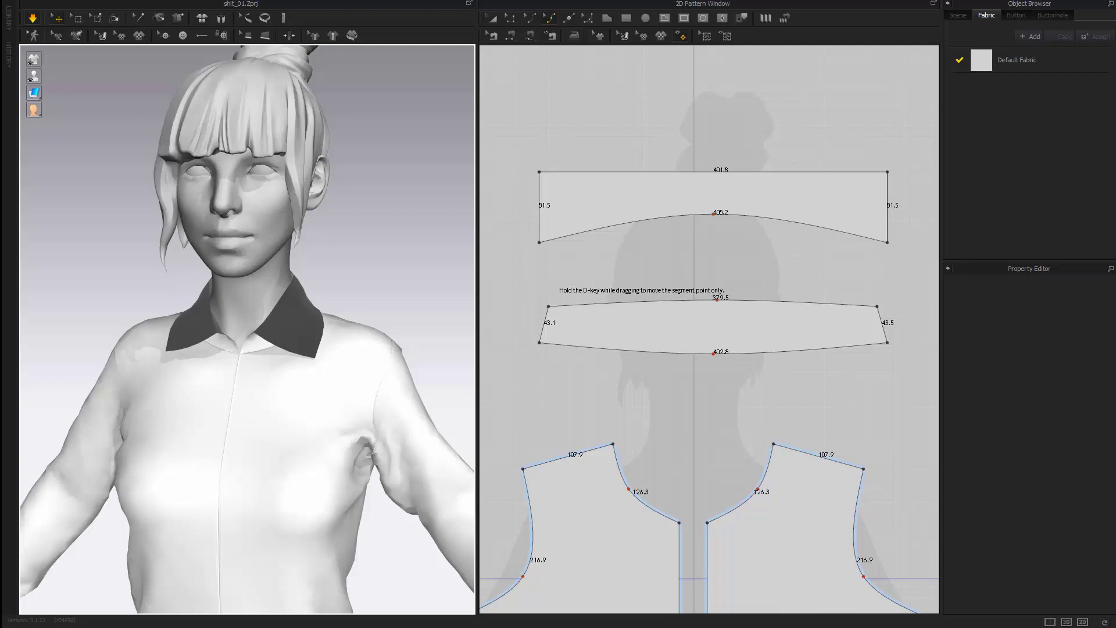
{"action": "left_click_drag", "start_coordinate": [1115, 79], "coordinate": [589, 61]}
{"action": "left_click_drag", "start_coordinate": [725, 69], "coordinate": [1115, 34]}
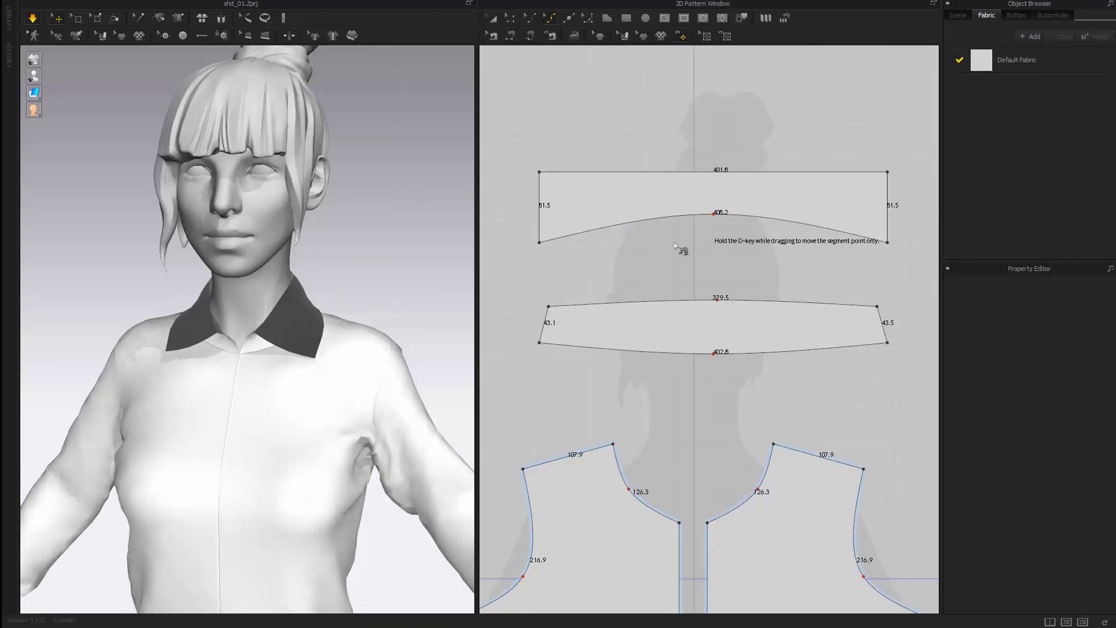
Step: Move the upper collar panel's bottom corners inward, shortening its bottom edge to about 351 mm, and simulate
{"action": "left_click_drag", "start_coordinate": [539, 246], "coordinate": [559, 248]}
{"action": "left_click_drag", "start_coordinate": [888, 242], "coordinate": [857, 242]}
{"action": "key", "text": "space"}
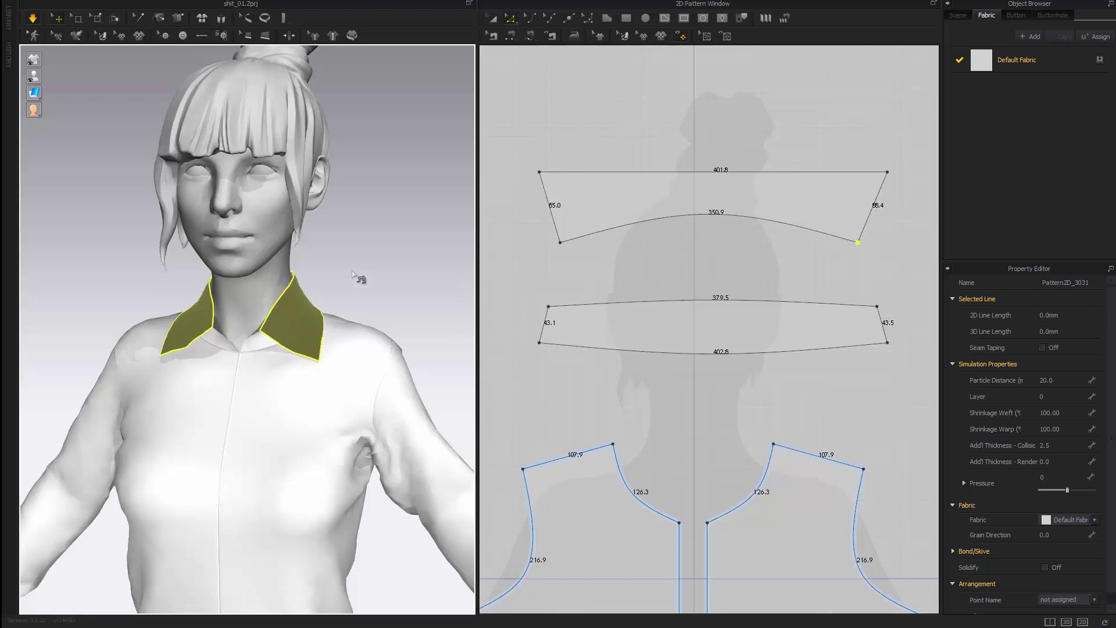
{"action": "left_click", "coordinate": [354, 277]}
{"action": "right_click_drag", "start_coordinate": [354, 276], "coordinate": [473, 324]}
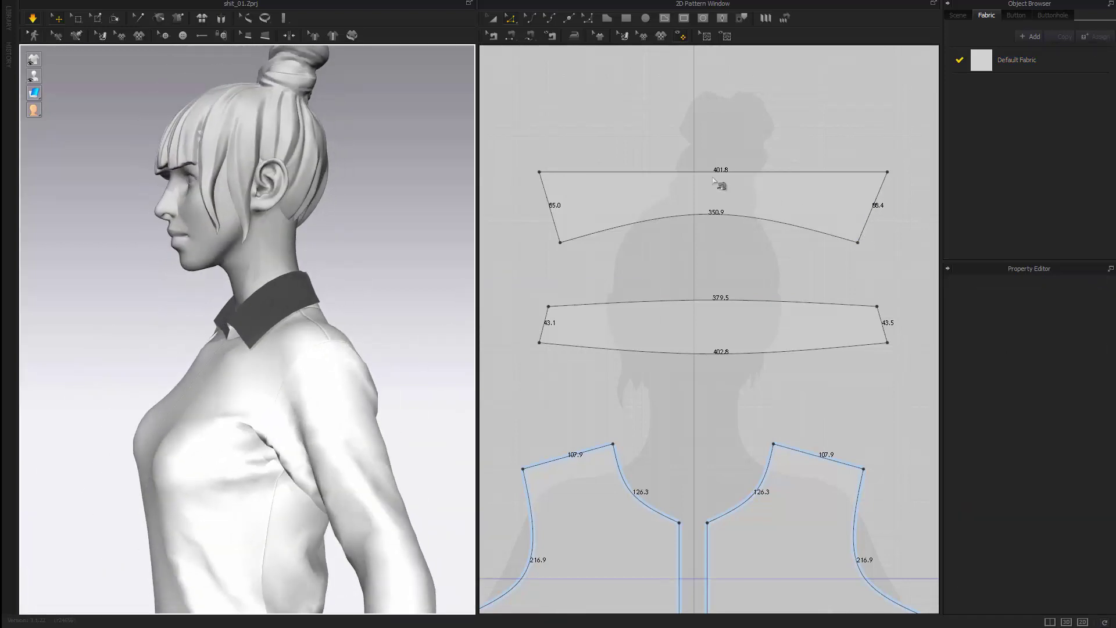
Step: Curve the upper collar panel's top edge slightly upward at its middle to about 402 mm long
{"action": "left_click_drag", "start_coordinate": [721, 172], "coordinate": [715, 166]}
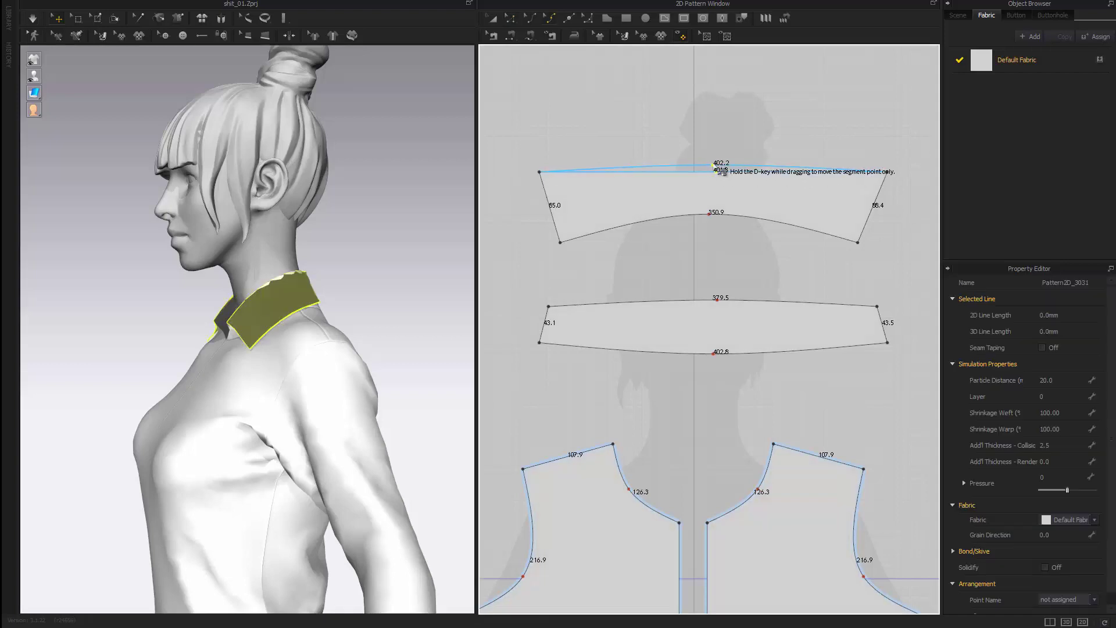
{"action": "left_click", "coordinate": [369, 320]}
{"action": "right_click_drag", "start_coordinate": [368, 319], "coordinate": [300, 398]}
{"action": "left_click", "coordinate": [232, 284]}
{"action": "left_click", "coordinate": [403, 302]}
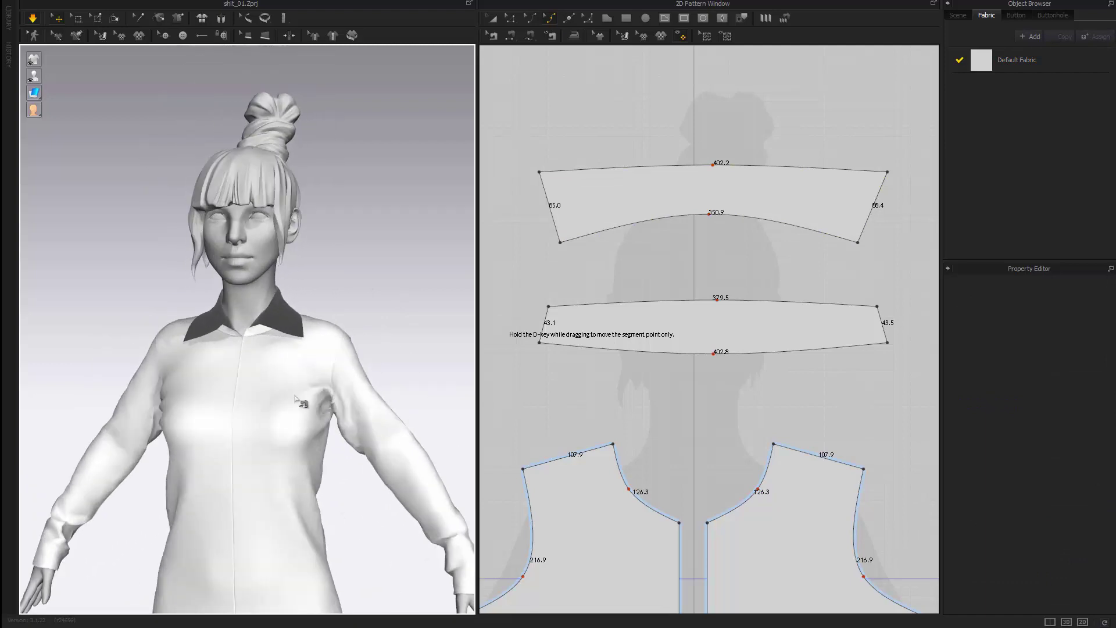
Step: Delete the seam joining the two front panels' centre edges and simulate so the shirt front opens
{"action": "middle_click_drag", "start_coordinate": [300, 398], "coordinate": [313, 285]}
{"action": "scroll", "coordinate": [739, 331], "scroll_direction": "down", "scroll_amount": 5}
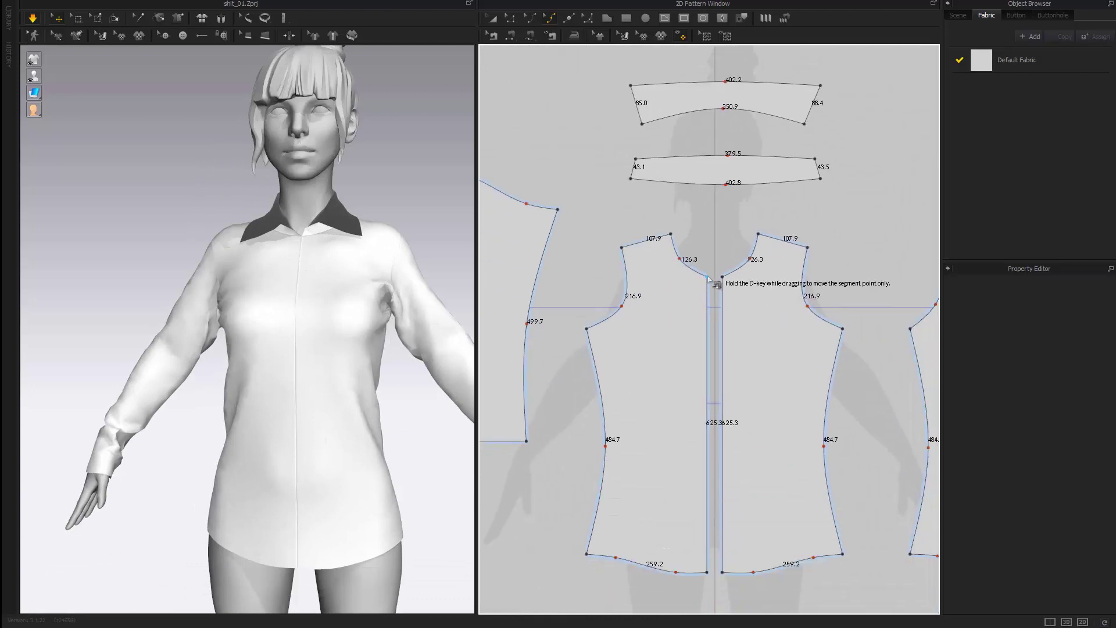
{"action": "key", "text": "n"}
{"action": "left_click", "coordinate": [709, 336]}
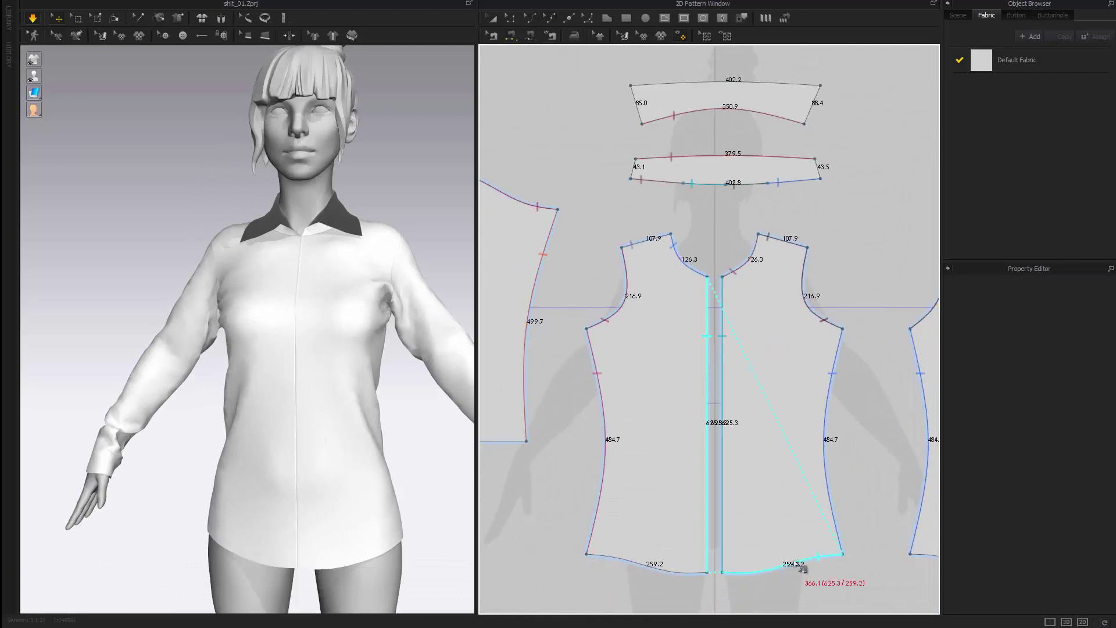
{"action": "left_click", "coordinate": [722, 418]}
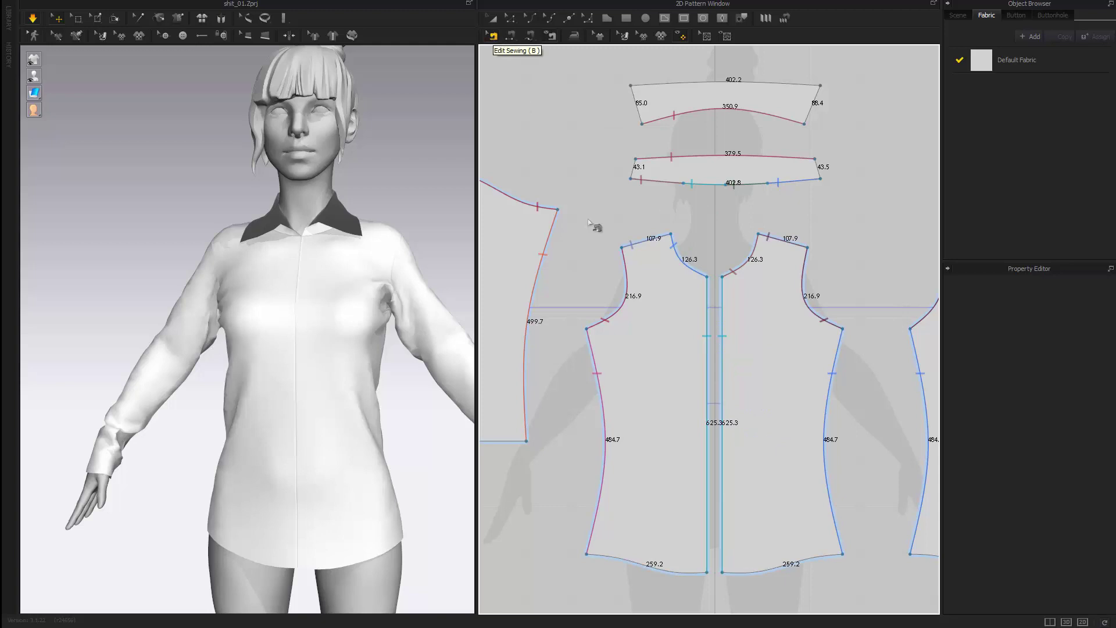
{"action": "left_click", "coordinate": [710, 341]}
{"action": "key", "text": "Delete"}
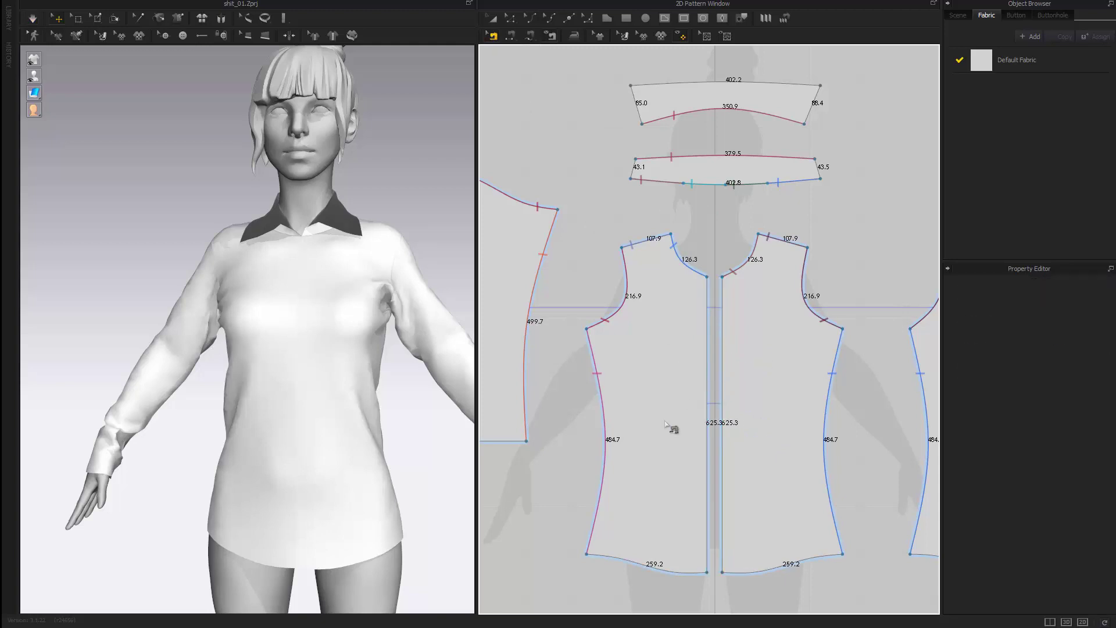
{"action": "key", "text": "space"}
{"action": "right_click_drag", "start_coordinate": [364, 426], "coordinate": [453, 395]}
{"action": "scroll", "coordinate": [349, 424], "scroll_direction": "up", "scroll_amount": 3}
{"action": "scroll", "coordinate": [342, 372], "scroll_direction": "down", "scroll_amount": 3}
Step: Move the two front body panels apart in the 2D pattern to leave a wider gap between them
{"action": "key", "text": "a"}
{"action": "left_click", "coordinate": [678, 431]}
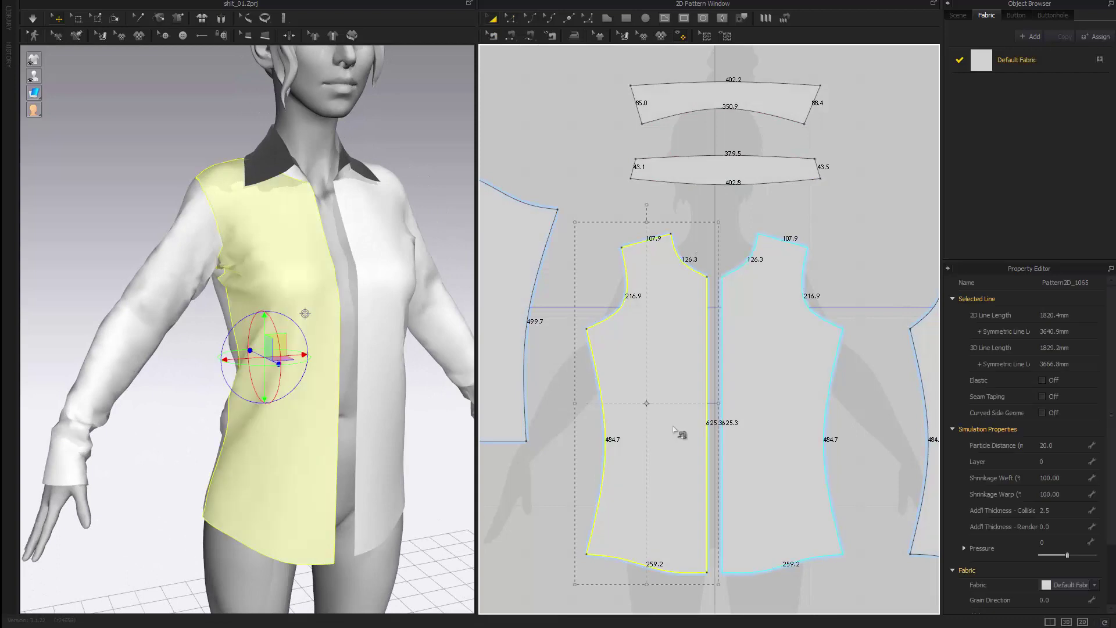
{"action": "left_click", "coordinate": [679, 433]}
{"action": "left_click_drag", "start_coordinate": [649, 430], "coordinate": [612, 431]}
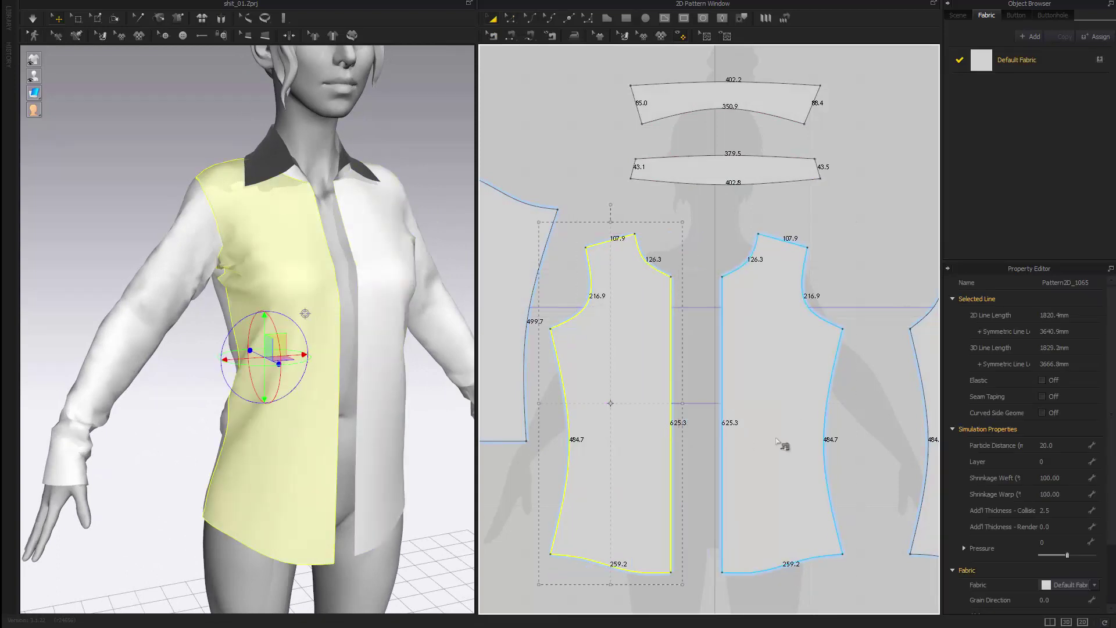
{"action": "left_click_drag", "start_coordinate": [766, 431], "coordinate": [780, 429]}
Step: Extend the front panels' centre edges toward each other, widening the hems to about 281 mm, and simulate
{"action": "key", "text": "z"}
{"action": "left_click_drag", "start_coordinate": [671, 399], "coordinate": [680, 397]}
{"action": "right_click_drag", "start_coordinate": [376, 333], "coordinate": [339, 333]}
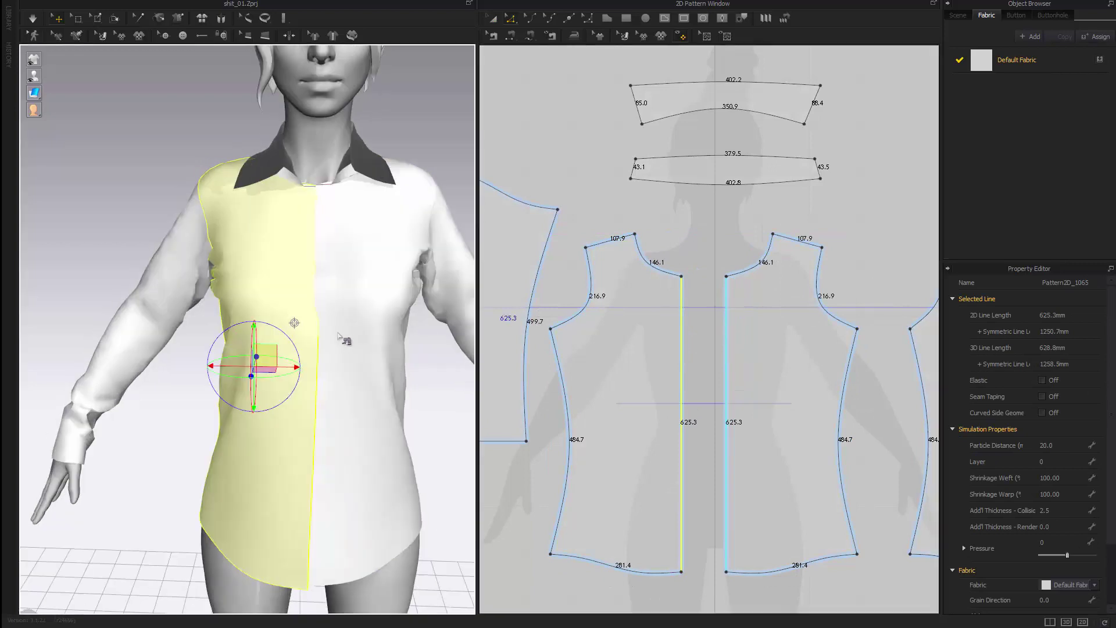
{"action": "key", "text": "space"}
{"action": "right_click_drag", "start_coordinate": [378, 378], "coordinate": [349, 364]}
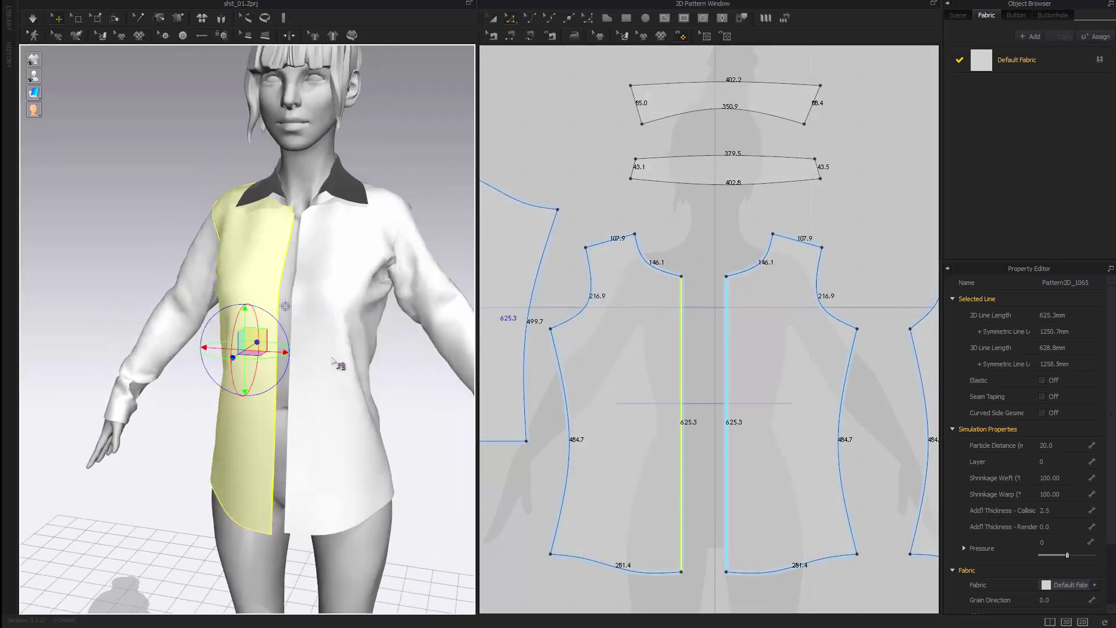
{"action": "right_click_drag", "start_coordinate": [398, 169], "coordinate": [389, 239]}
{"action": "scroll", "coordinate": [389, 239], "scroll_direction": "up", "scroll_amount": 3}
Step: Widen both collar panels together so the lower panel's bottom edge is about 425 mm long, and simulate
{"action": "middle_click_drag", "start_coordinate": [700, 214], "coordinate": [720, 319]}
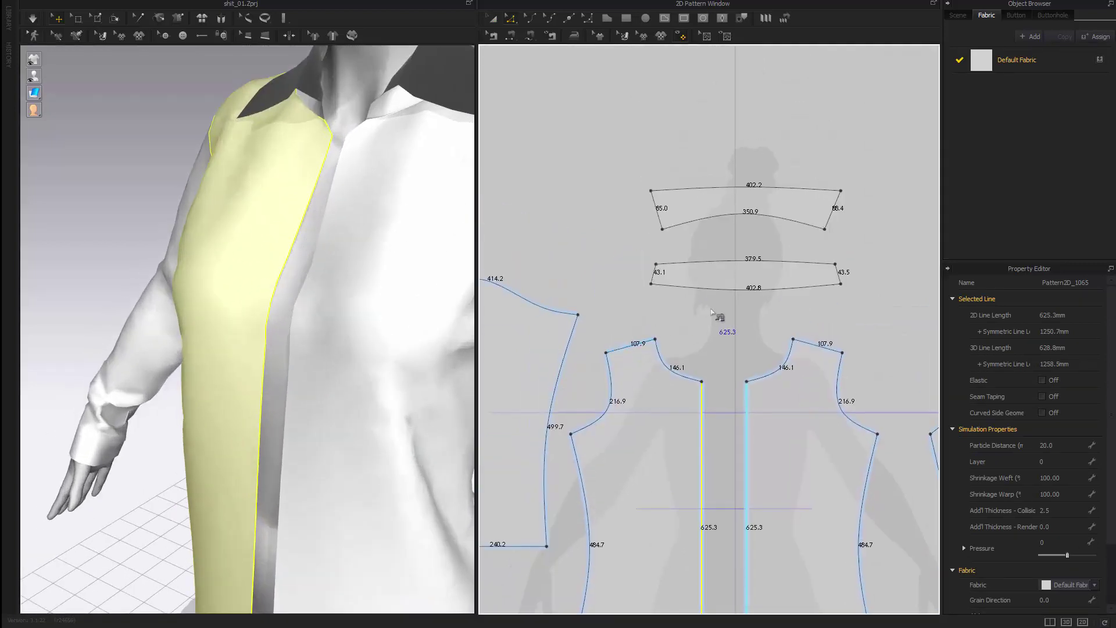
{"action": "key", "text": "a"}
{"action": "left_click", "coordinate": [721, 274]}
{"action": "left_click_drag", "start_coordinate": [640, 276], "coordinate": [630, 241]}
{"action": "key", "text": "ctrl+z"}
{"action": "left_click", "coordinate": [701, 208], "text": "shift"}
{"action": "key", "text": "space"}
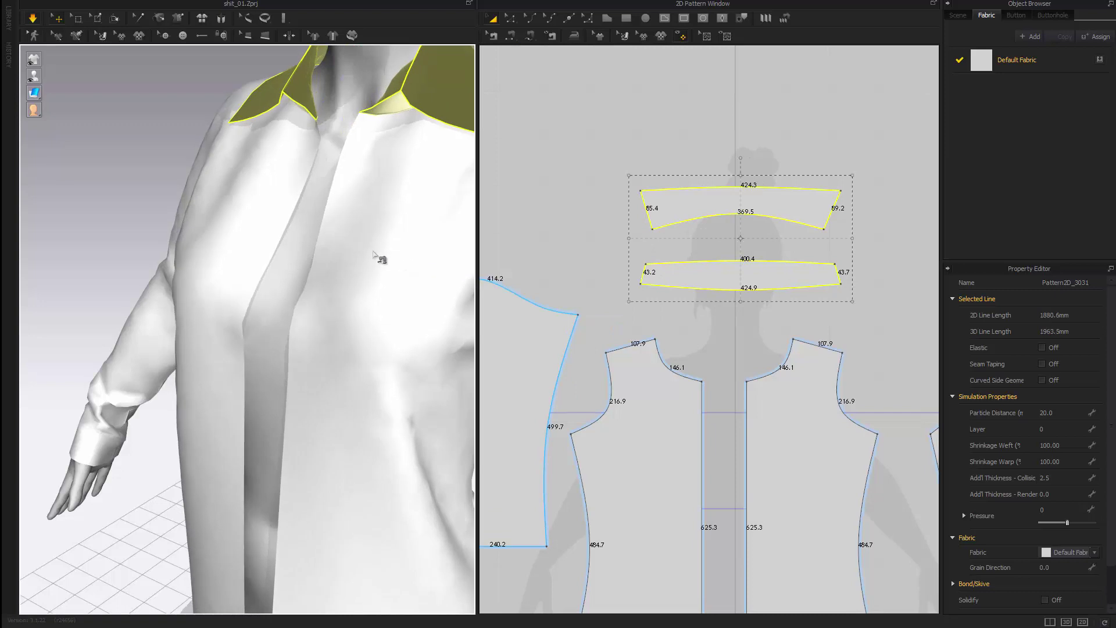
{"action": "mouse_move", "coordinate": [373, 252]}
{"action": "right_mouse_down"}
{"action": "mouse_move", "coordinate": [405, 254]}
{"action": "mouse_move", "coordinate": [145, 259]}
{"action": "mouse_move", "coordinate": [454, 256]}
{"action": "mouse_move", "coordinate": [385, 251]}
{"action": "right_mouse_up"}
{"action": "key", "text": "space"}
{"action": "key", "text": "space"}
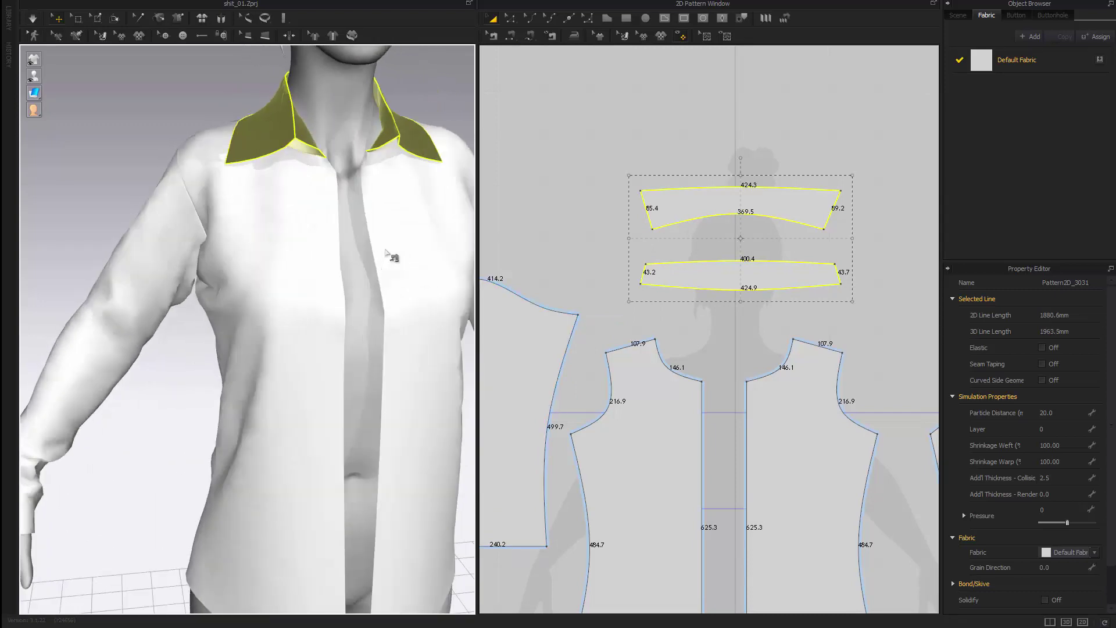
Step: Examine the collar and open front of the draped shirt from several angles
{"action": "scroll", "coordinate": [387, 248], "scroll_direction": "down", "scroll_amount": 4}
{"action": "middle_click_drag", "start_coordinate": [393, 244], "coordinate": [336, 324]}
{"action": "scroll", "coordinate": [336, 324], "scroll_direction": "up", "scroll_amount": 7}
{"action": "right_click_drag", "start_coordinate": [321, 314], "coordinate": [210, 314]}
{"action": "left_click", "coordinate": [365, 235]}
{"action": "scroll", "coordinate": [365, 235], "scroll_direction": "up", "scroll_amount": 7}
{"action": "right_click_drag", "start_coordinate": [273, 285], "coordinate": [337, 287]}
{"action": "scroll", "coordinate": [376, 320], "scroll_direction": "down", "scroll_amount": 5}
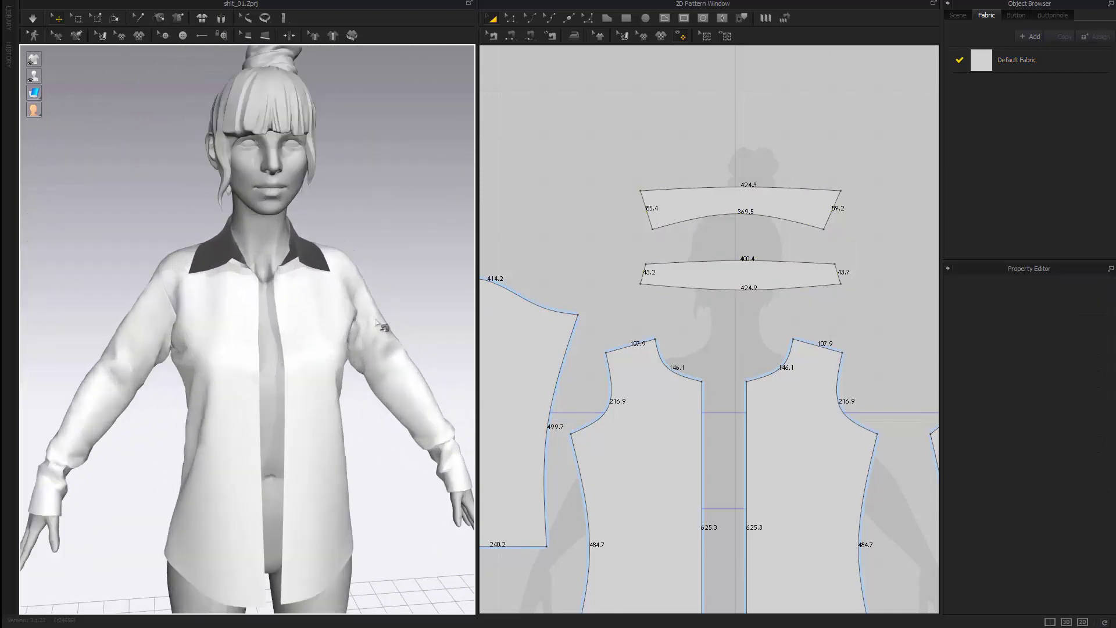
{"action": "right_click_drag", "start_coordinate": [379, 326], "coordinate": [325, 289]}
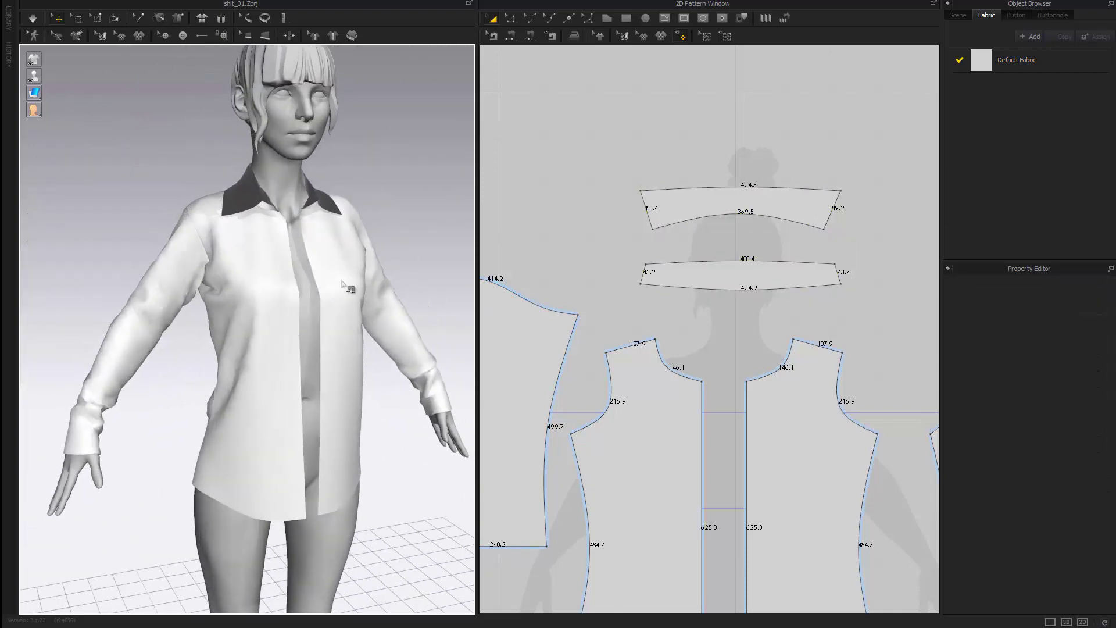
{"action": "right_click_drag", "start_coordinate": [355, 325], "coordinate": [329, 322]}
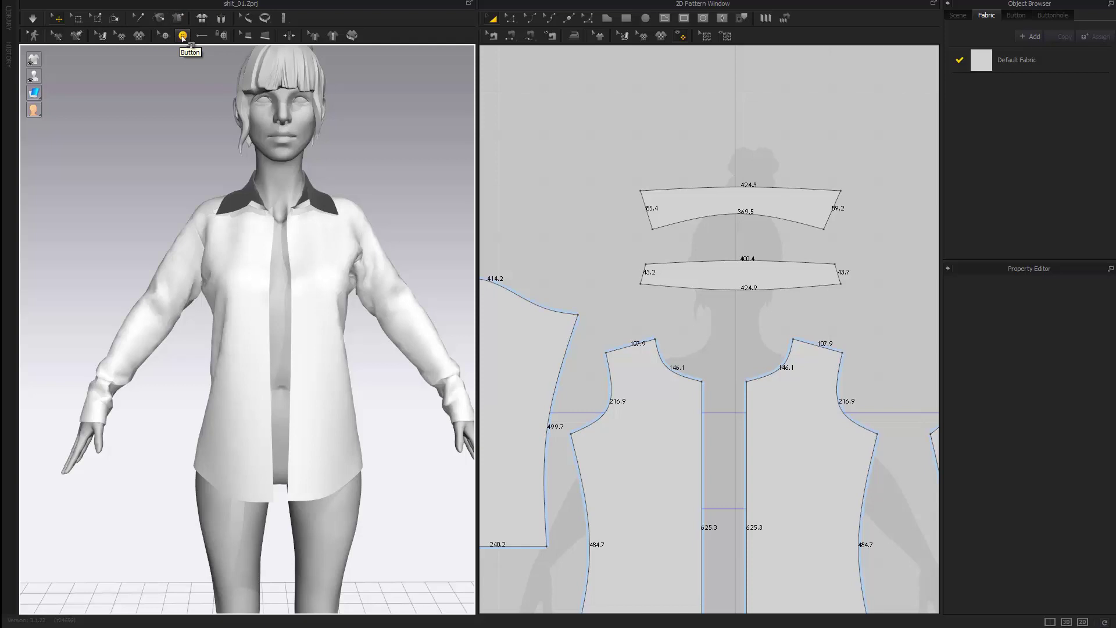
Step: Place a button on the wearer's left front panel, just below the neckline and beside the centre edge
{"action": "left_click", "coordinate": [183, 36]}
{"action": "scroll", "coordinate": [701, 336], "scroll_direction": "up", "scroll_amount": 5}
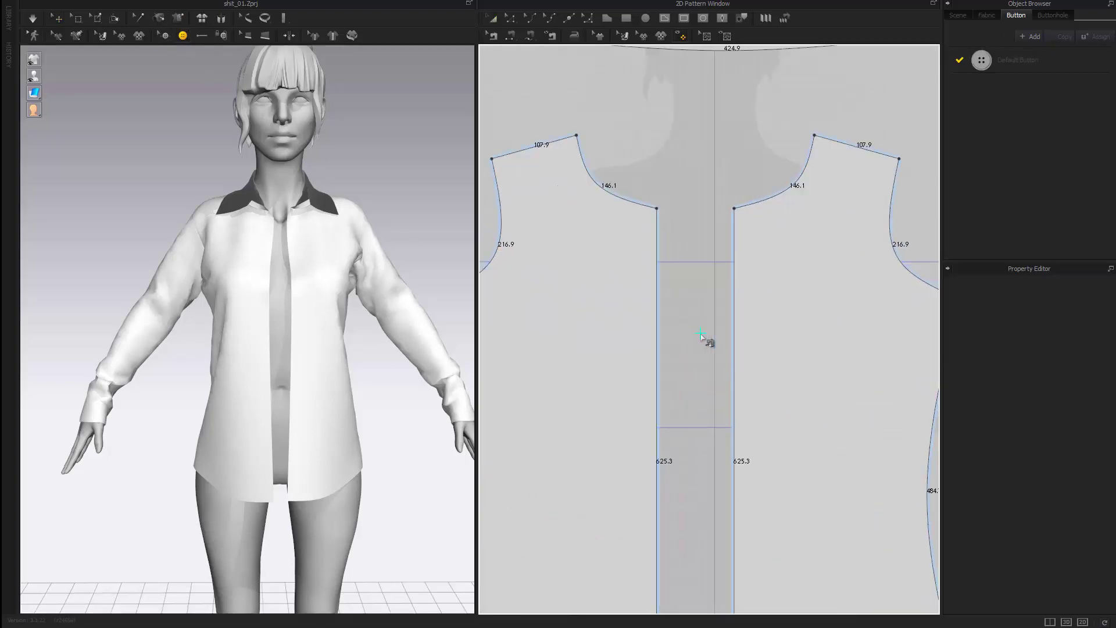
{"action": "middle_click_drag", "start_coordinate": [701, 334], "coordinate": [733, 307]}
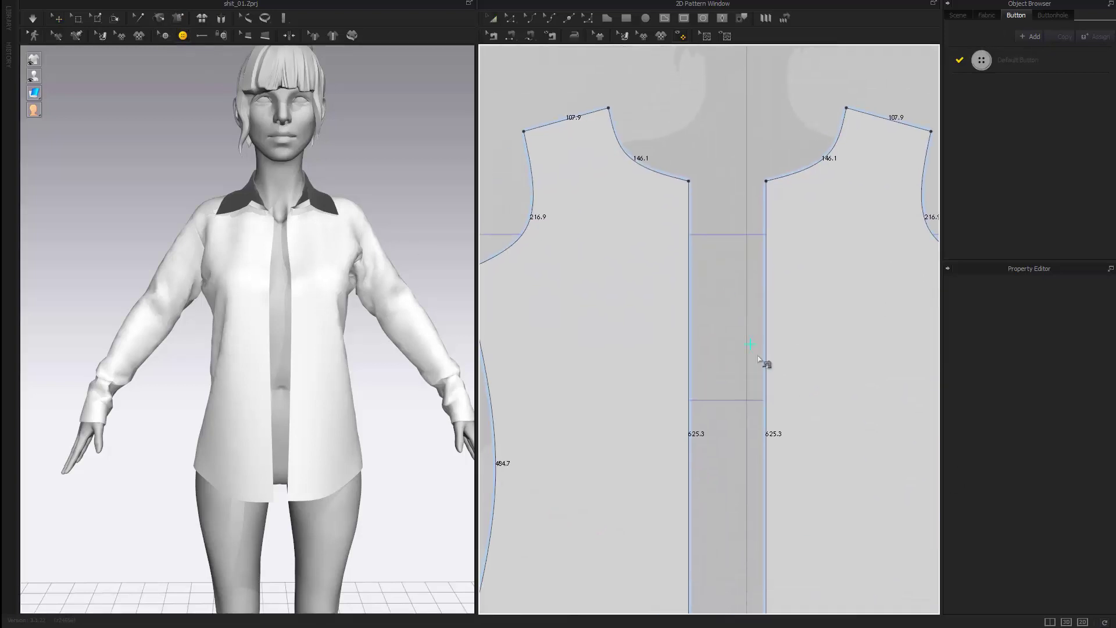
{"action": "left_click", "coordinate": [659, 239]}
{"action": "key", "text": "ctrl+z"}
{"action": "middle_click_drag", "start_coordinate": [650, 288], "coordinate": [640, 297]}
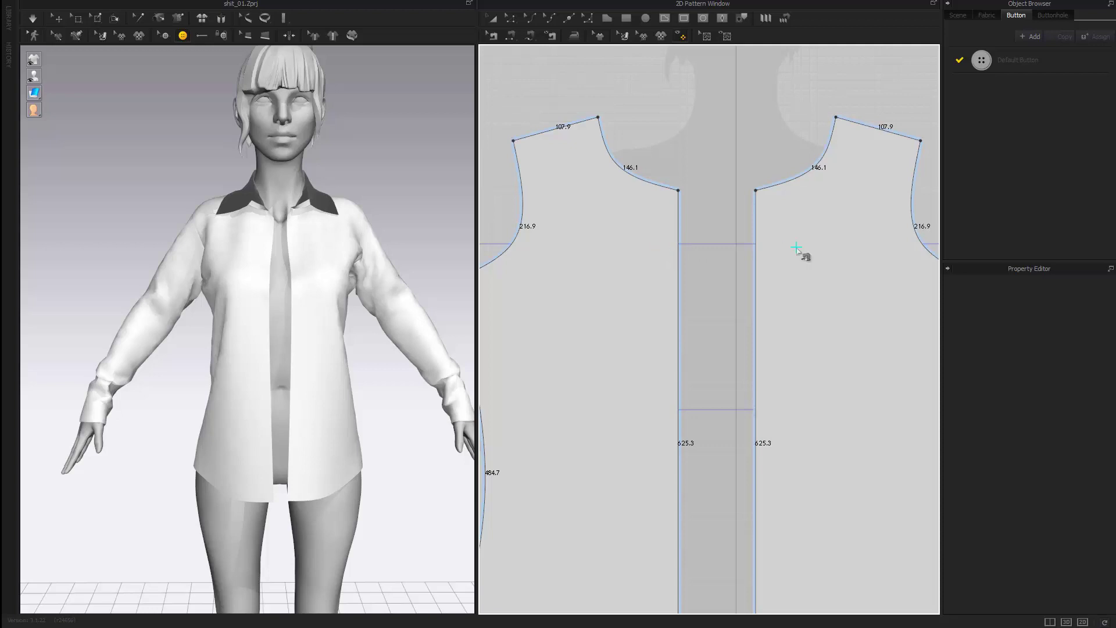
{"action": "left_click", "coordinate": [779, 242]}
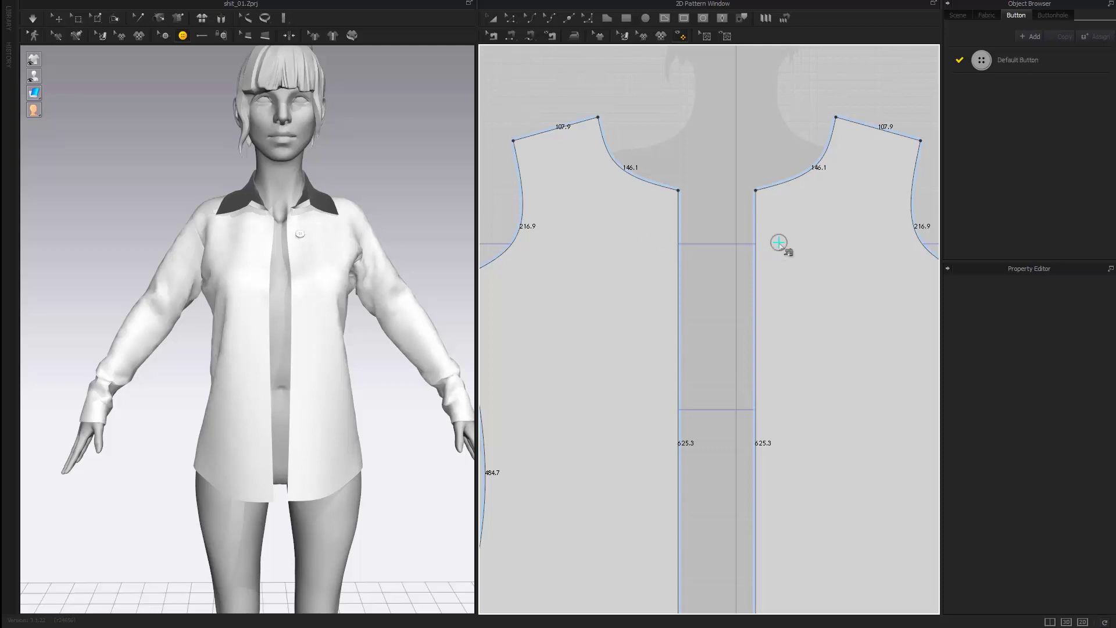
Step: Copy the button below the neckline and paste a duplicate straight below it on the same front panel
{"action": "right_click_drag", "start_coordinate": [768, 331], "coordinate": [733, 313]}
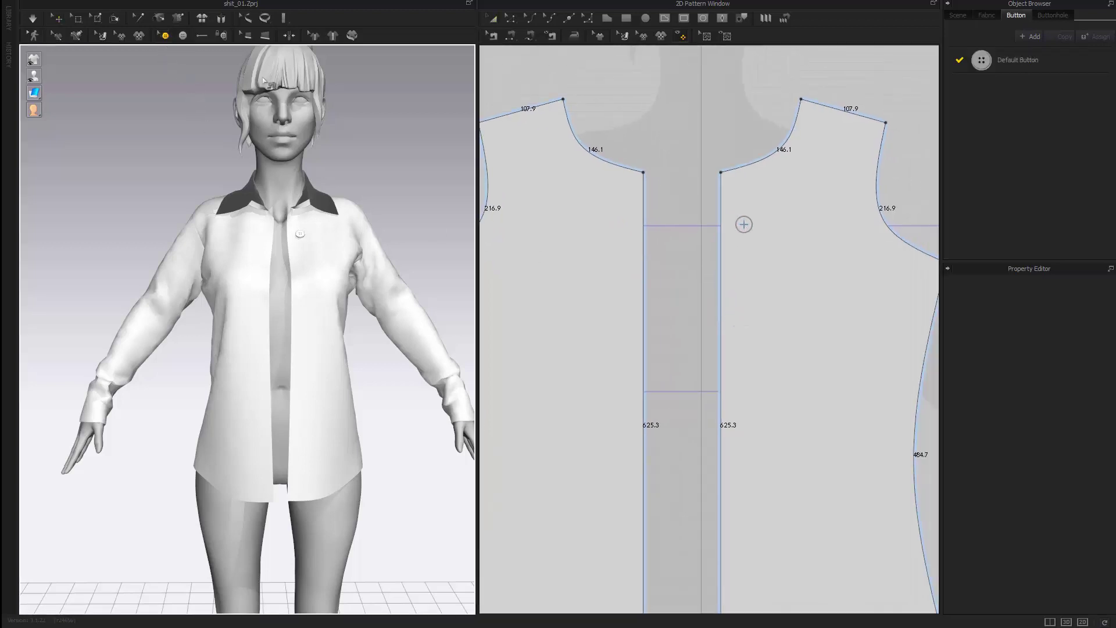
{"action": "left_click", "coordinate": [743, 227]}
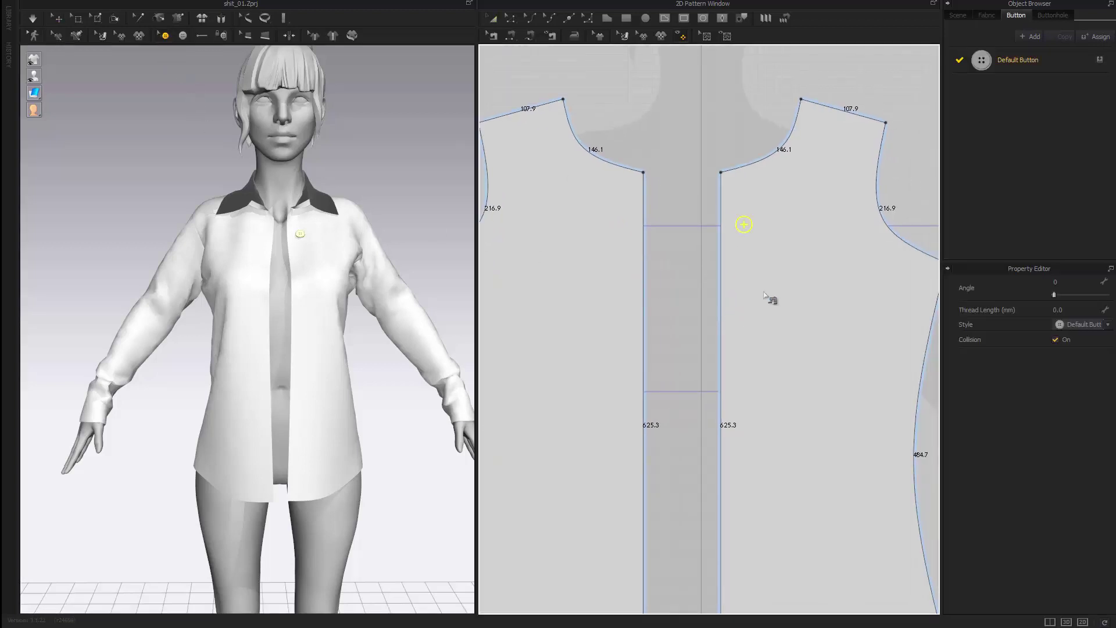
{"action": "key", "text": "ctrl+v"}
{"action": "left_click", "coordinate": [754, 295]}
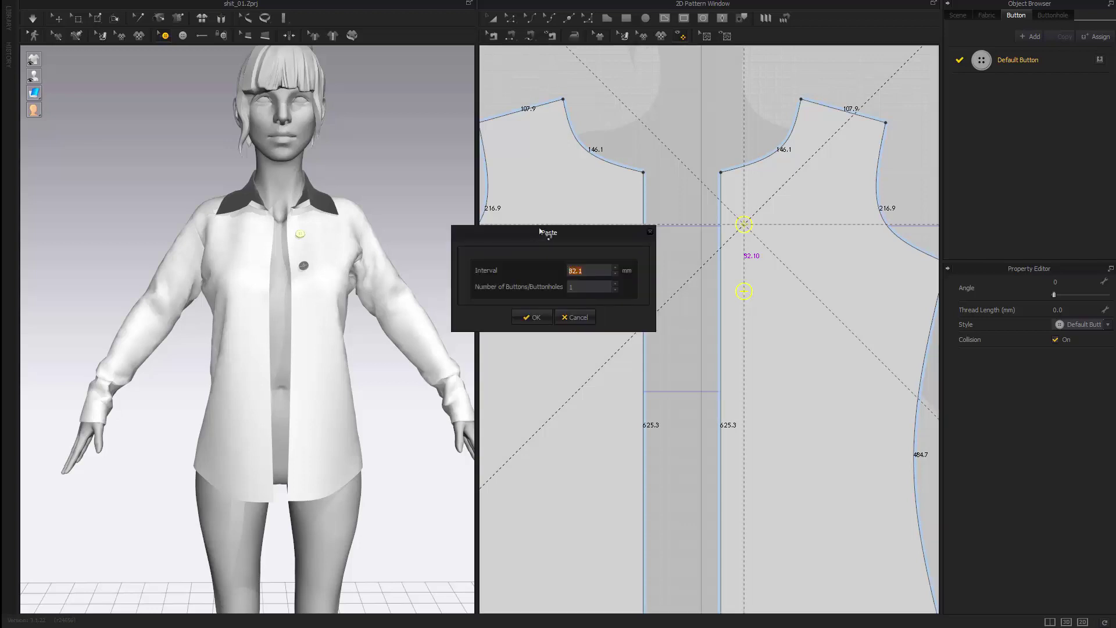
{"action": "left_click_drag", "start_coordinate": [540, 231], "coordinate": [512, 157]}
{"action": "left_click", "coordinate": [588, 194]}
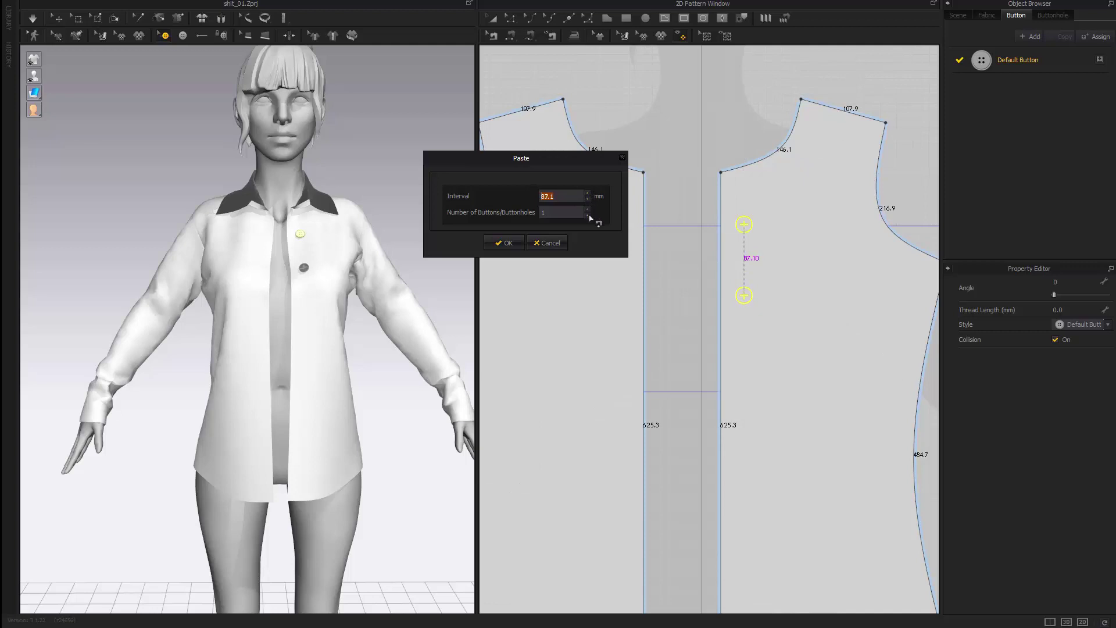
Step: Set the paste to 5 buttons at a 92.1 mm interval and place the row down the front panel
{"action": "left_click", "coordinate": [588, 210]}
{"action": "left_click", "coordinate": [588, 211]}
{"action": "left_click", "coordinate": [588, 211]}
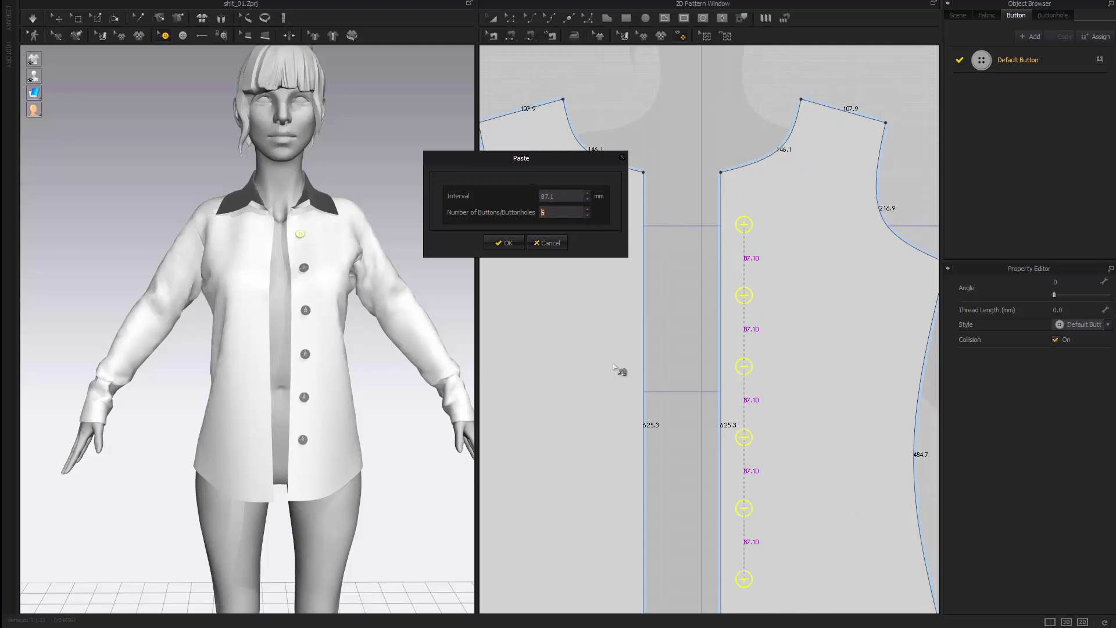
{"action": "scroll", "coordinate": [590, 194], "scroll_direction": "up", "scroll_amount": 5}
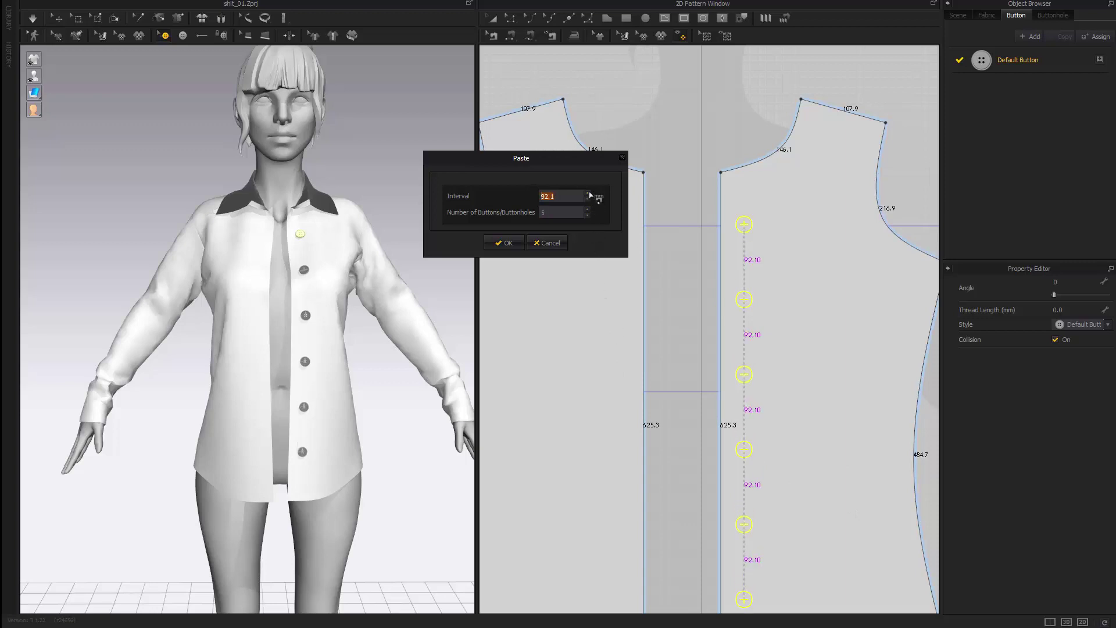
{"action": "left_click", "coordinate": [588, 215]}
{"action": "left_click", "coordinate": [587, 210]}
{"action": "left_click", "coordinate": [523, 244]}
{"action": "key", "text": "a"}
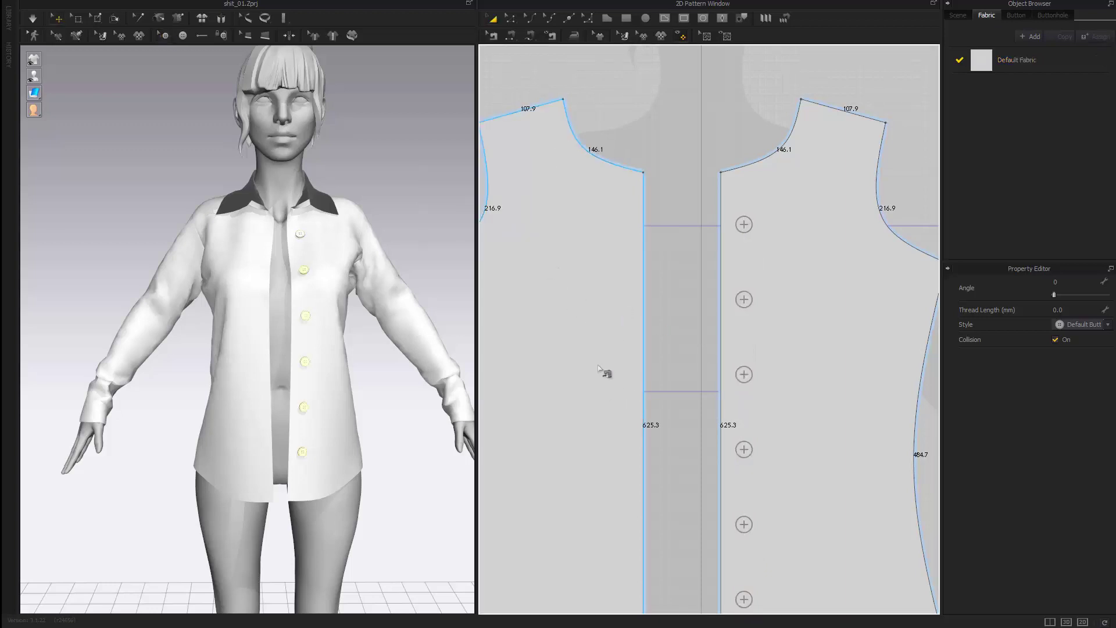
Step: Place a buttonhole on the wearer's right front panel, beside the centre edge and level with the top button
{"action": "left_click", "coordinate": [605, 374]}
{"action": "scroll", "coordinate": [605, 374], "scroll_direction": "down", "scroll_amount": 3}
{"action": "left_click", "coordinate": [715, 294]}
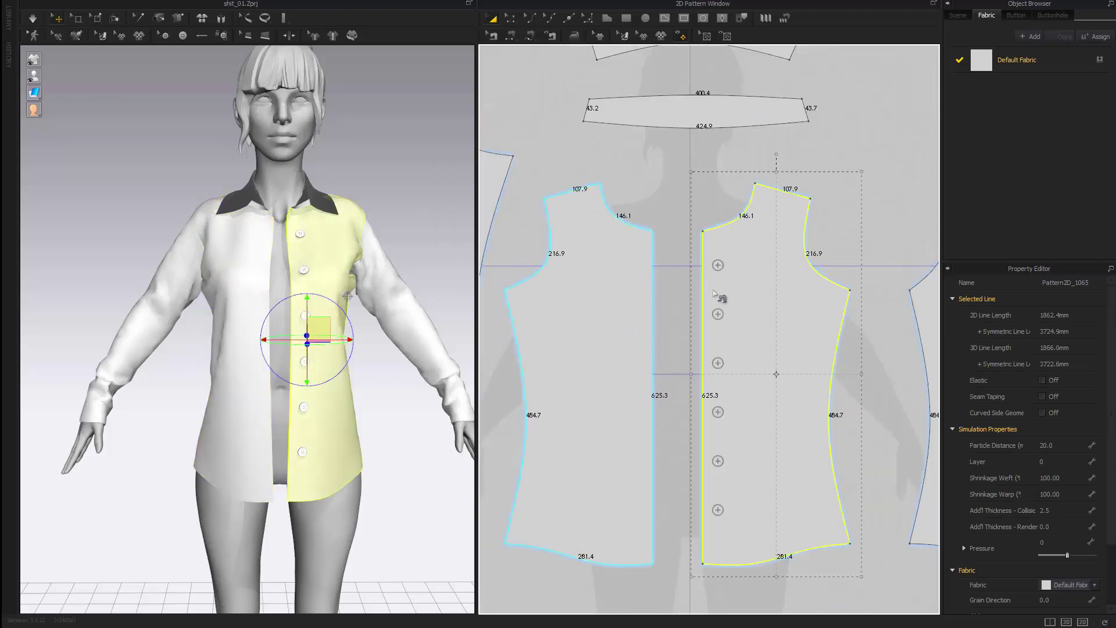
{"action": "left_click", "coordinate": [674, 294]}
{"action": "scroll", "coordinate": [652, 203], "scroll_direction": "up", "scroll_amount": 3}
{"action": "middle_click_drag", "start_coordinate": [615, 320], "coordinate": [600, 235]}
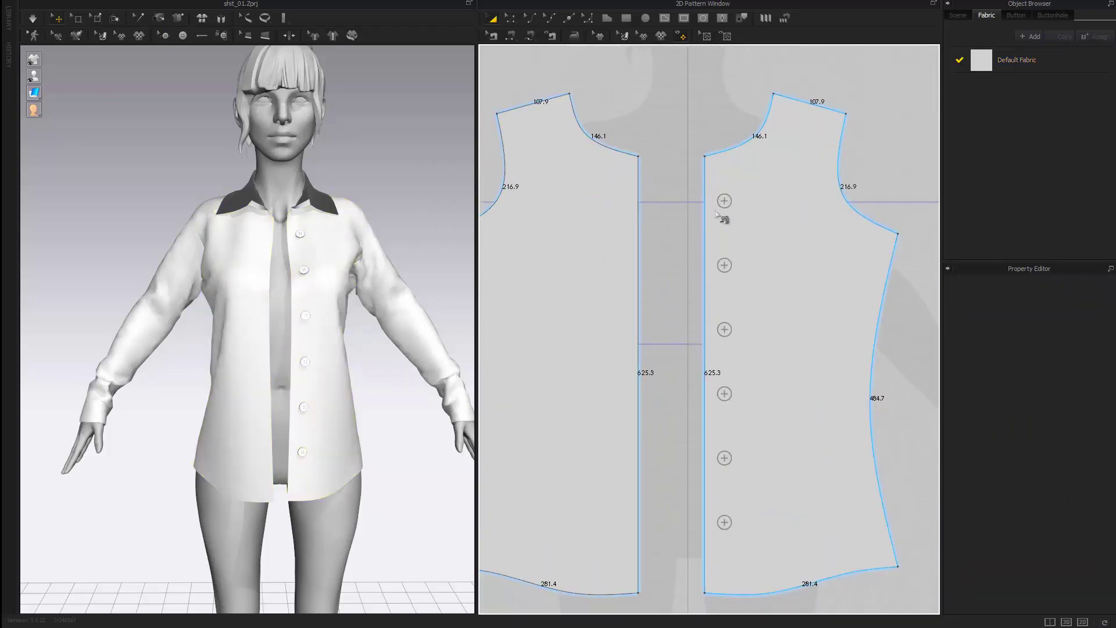
{"action": "left_click", "coordinate": [203, 37]}
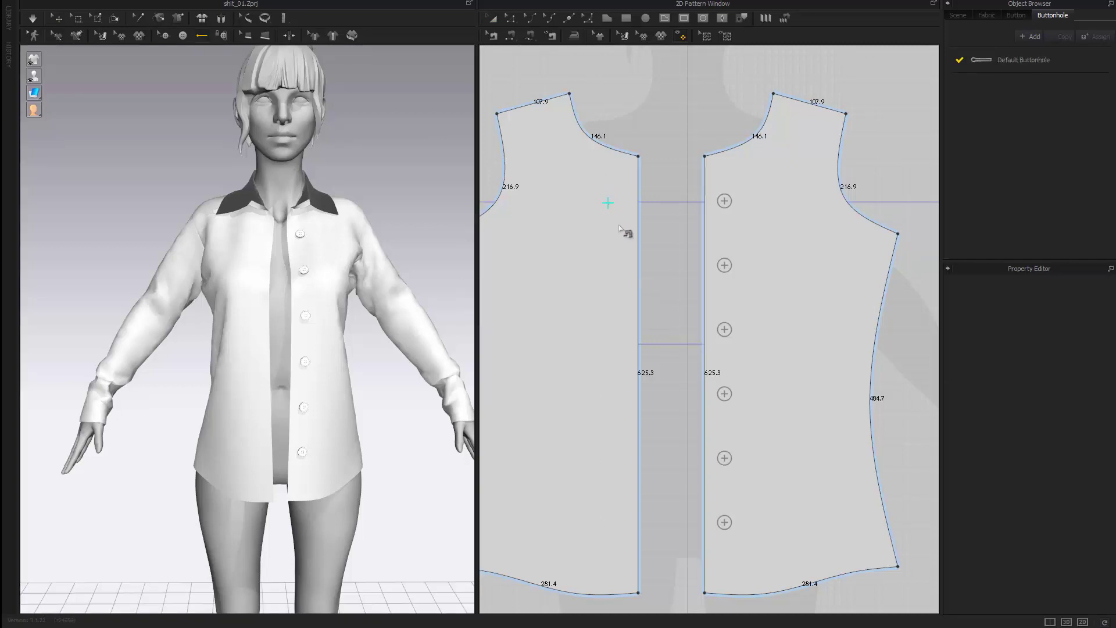
{"action": "left_click", "coordinate": [626, 232]}
Step: Copy the buttonhole and paste 5 more straight below it at an interval of about 91.5 mm
{"action": "left_click", "coordinate": [165, 36]}
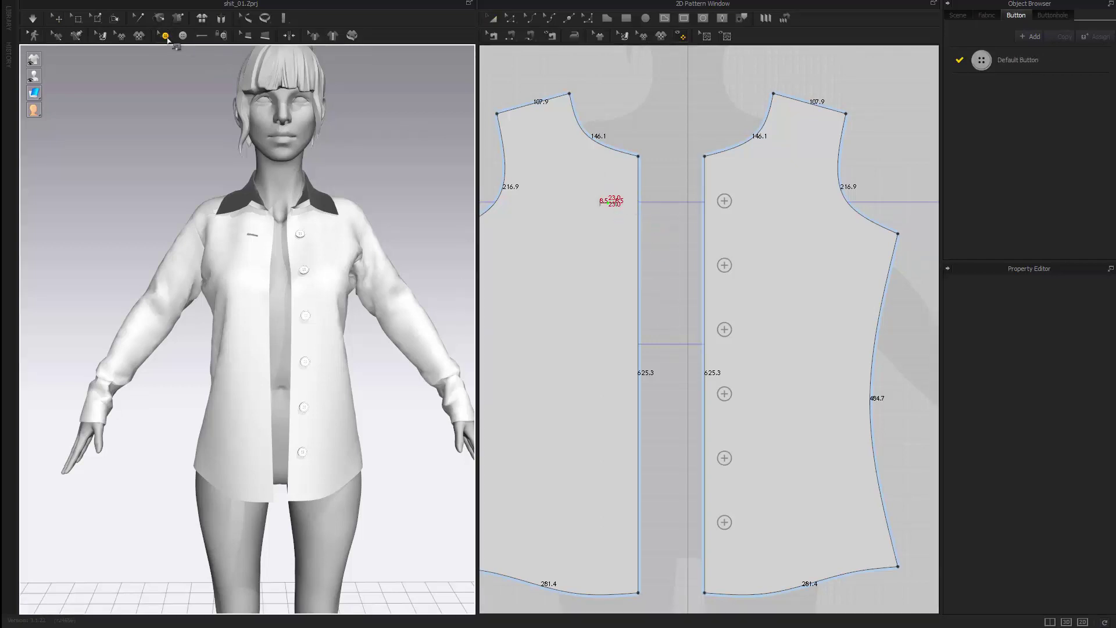
{"action": "left_click", "coordinate": [612, 204]}
{"action": "scroll", "coordinate": [611, 205], "scroll_direction": "up", "scroll_amount": 2}
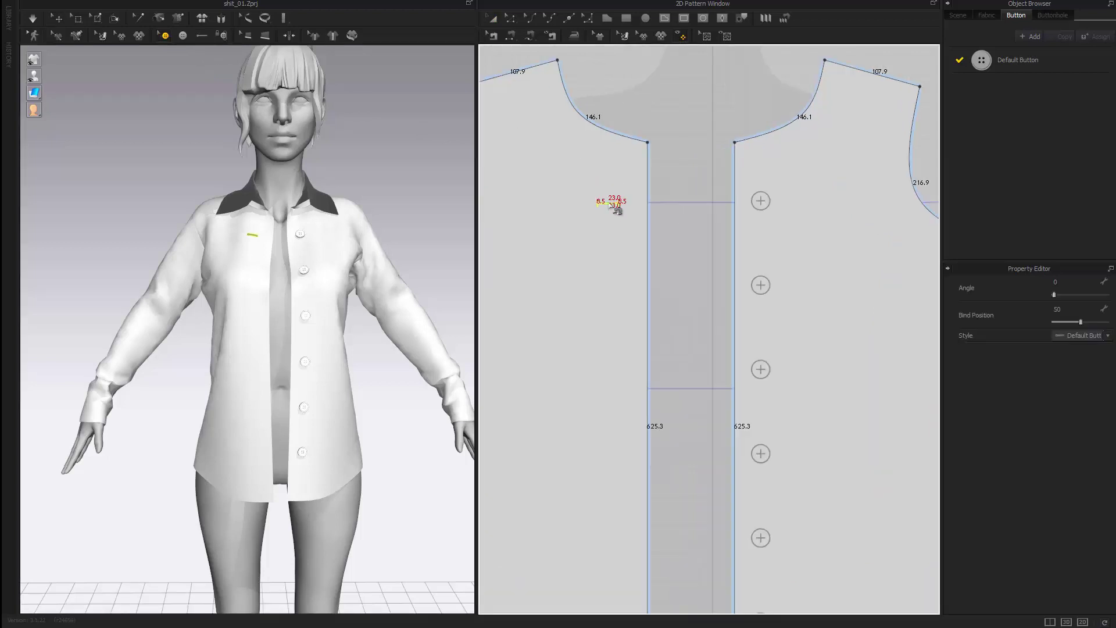
{"action": "left_click", "coordinate": [610, 294]}
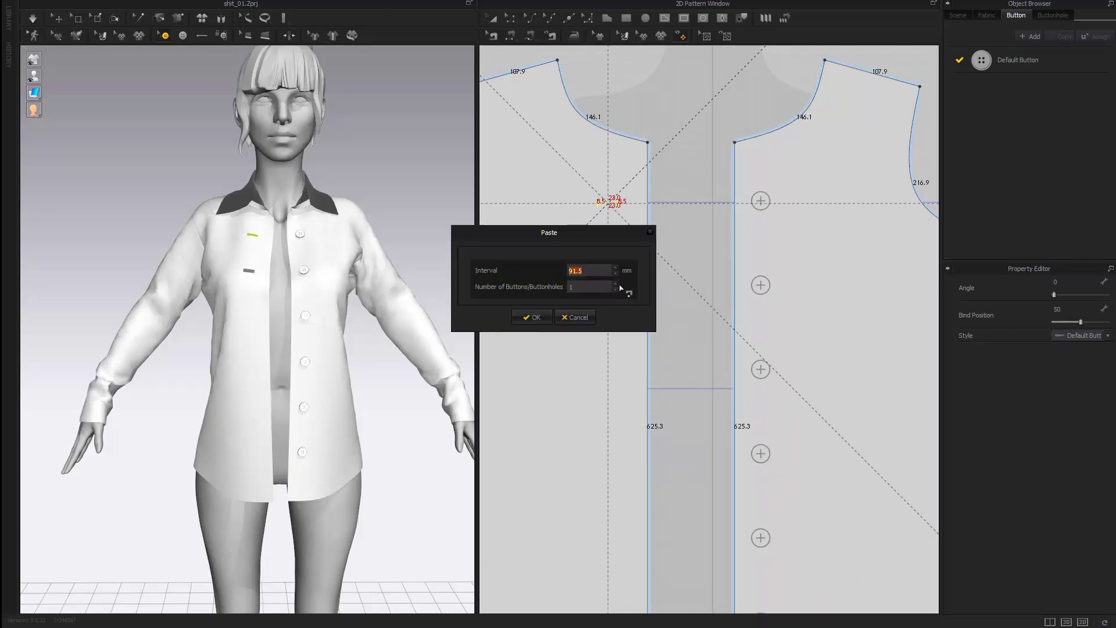
{"action": "left_click", "coordinate": [616, 285]}
{"action": "left_click", "coordinate": [616, 285]}
{"action": "left_click", "coordinate": [532, 317]}
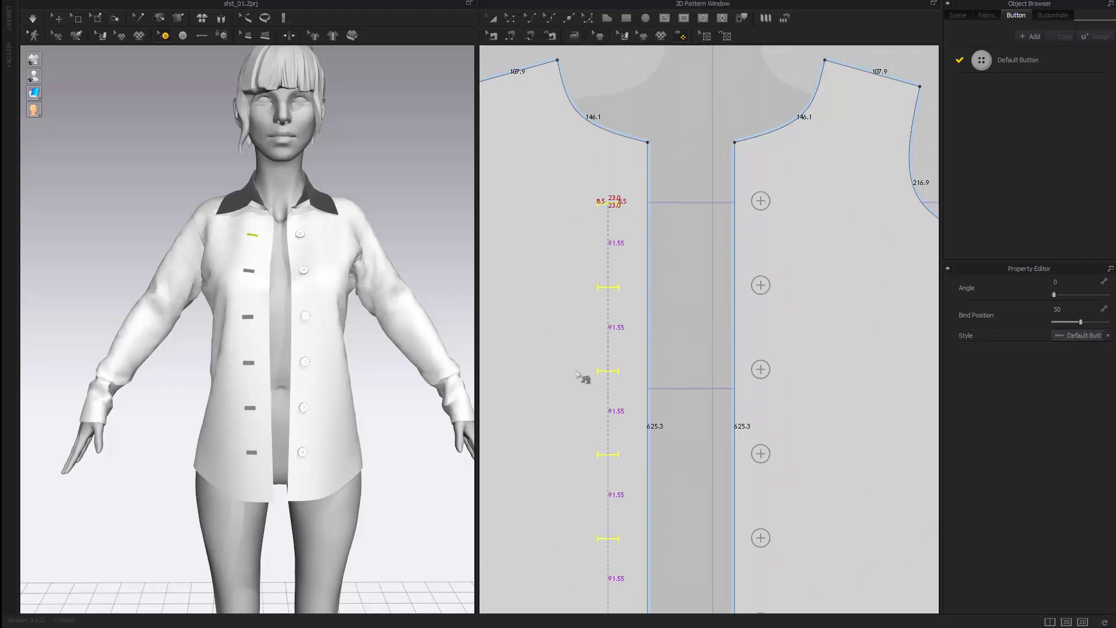
{"action": "scroll", "coordinate": [673, 362], "scroll_direction": "down", "scroll_amount": 3}
{"action": "scroll", "coordinate": [705, 514], "scroll_direction": "down", "scroll_amount": 2}
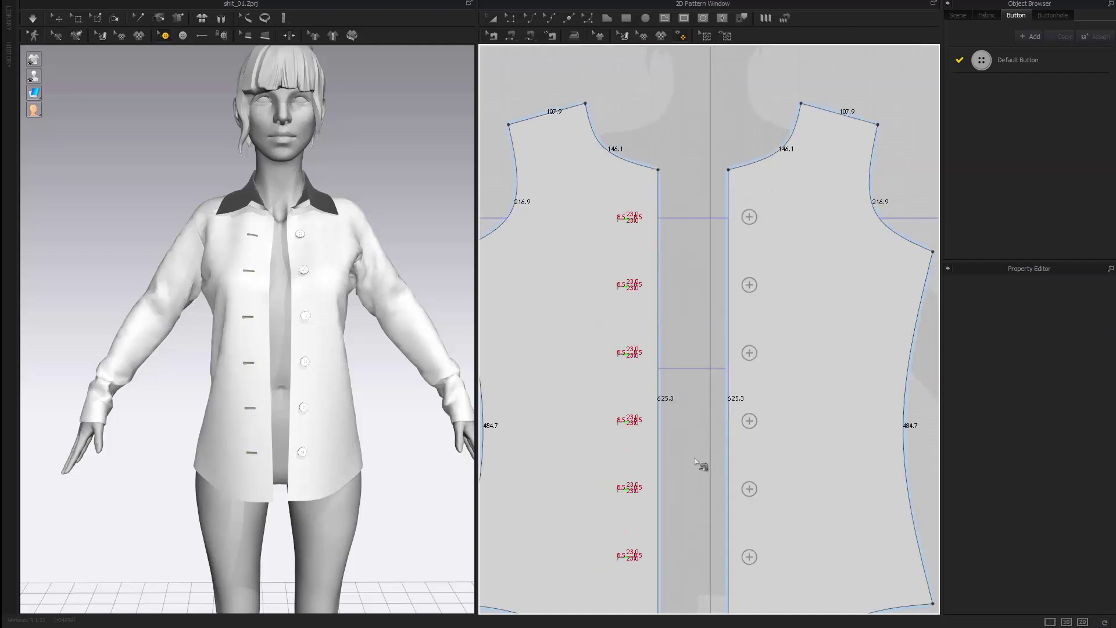
{"action": "key", "text": "a"}
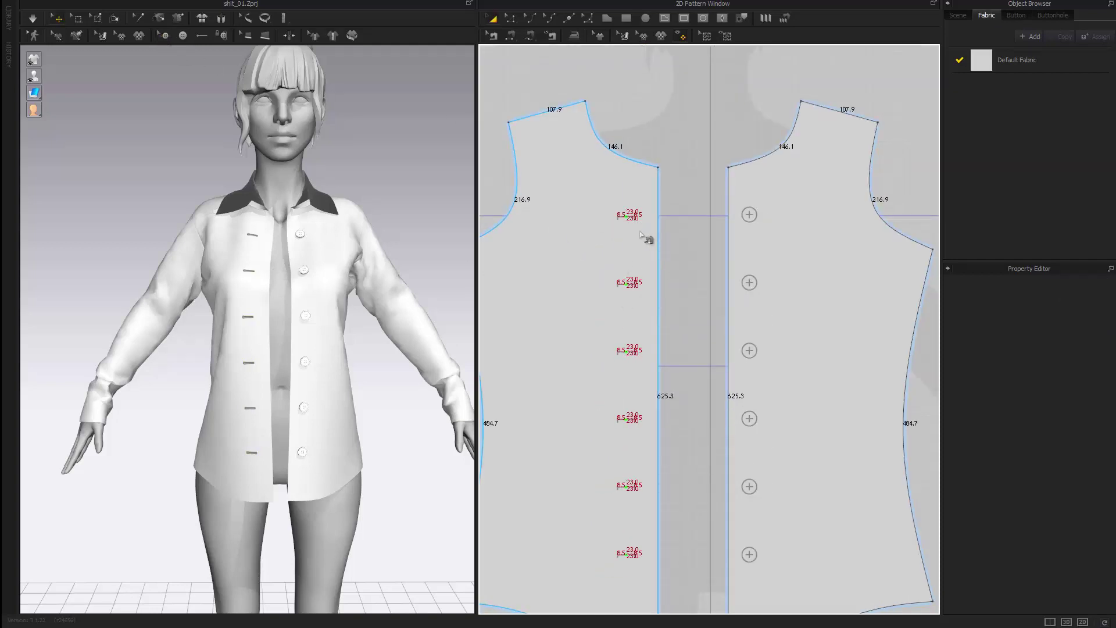
Step: Move all six buttonholes together horizontally, closer to the centre edge of their front panel
{"action": "left_click", "coordinate": [164, 35]}
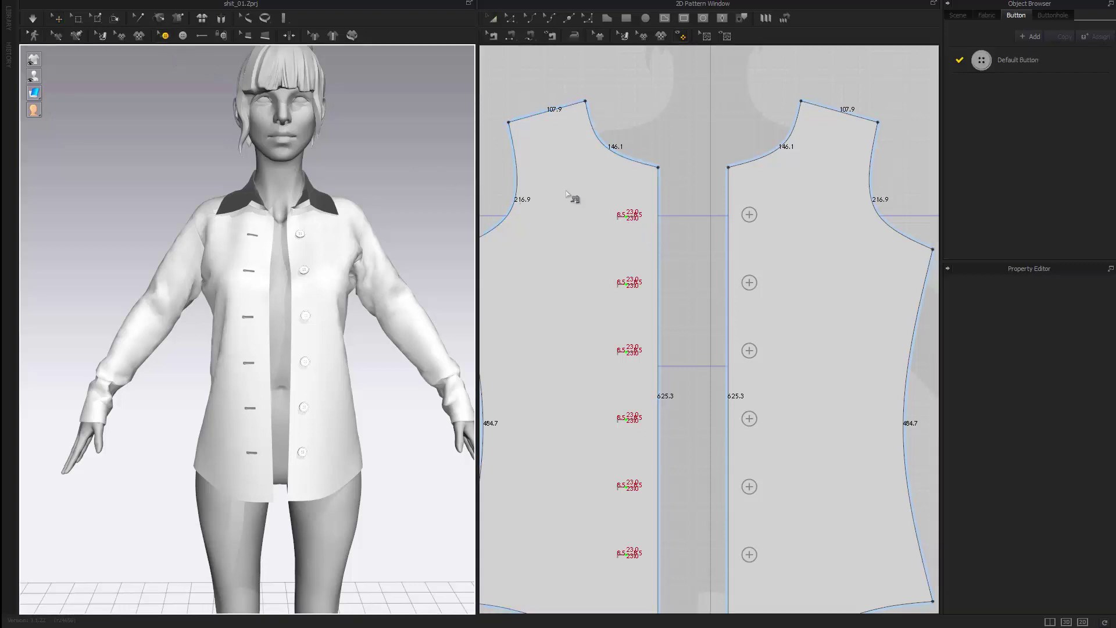
{"action": "left_click_drag", "start_coordinate": [567, 193], "coordinate": [649, 572]}
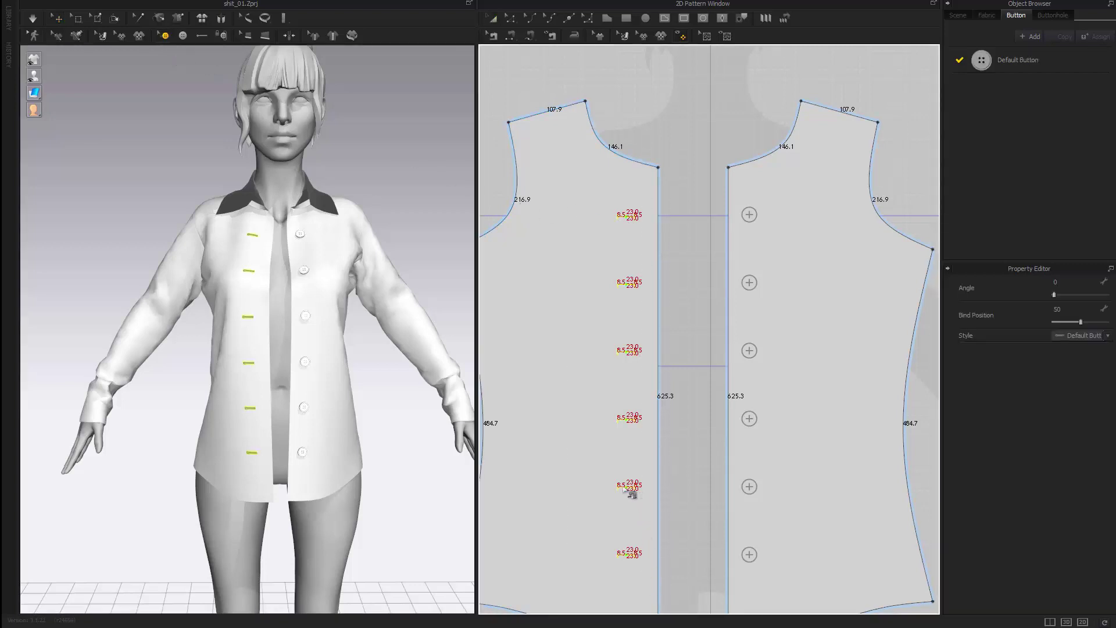
{"action": "left_click_drag", "start_coordinate": [629, 493], "coordinate": [659, 487]}
{"action": "left_click", "coordinate": [687, 312]}
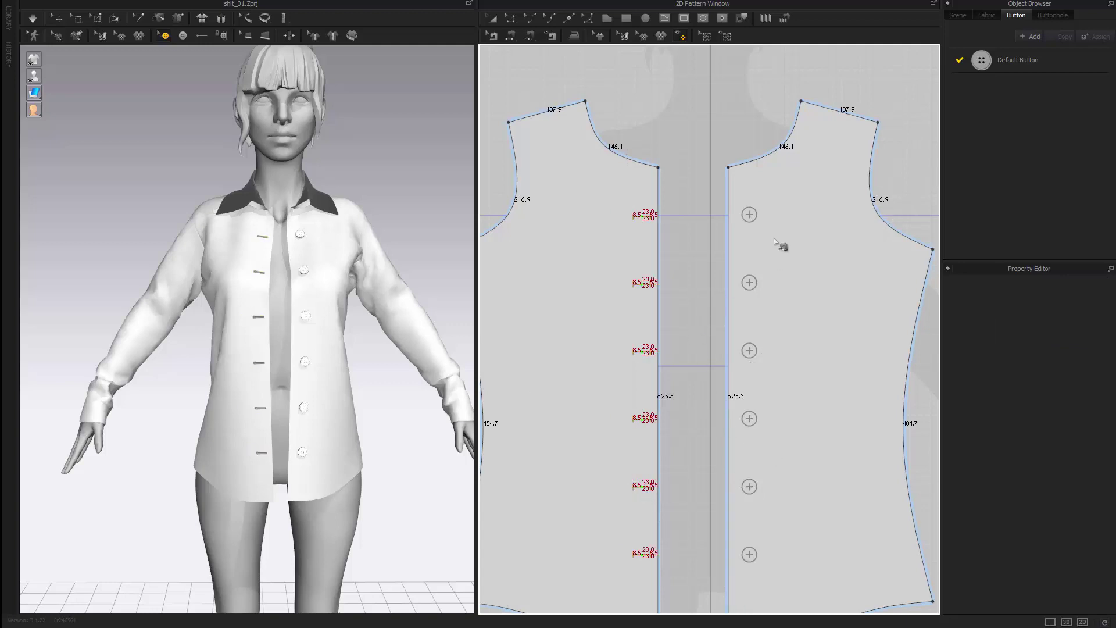
Step: Move all six buttons together slightly closer to the centre edge of their panel and check them on the avatar
{"action": "left_click", "coordinate": [750, 214]}
{"action": "left_click_drag", "start_coordinate": [807, 195], "coordinate": [740, 576]}
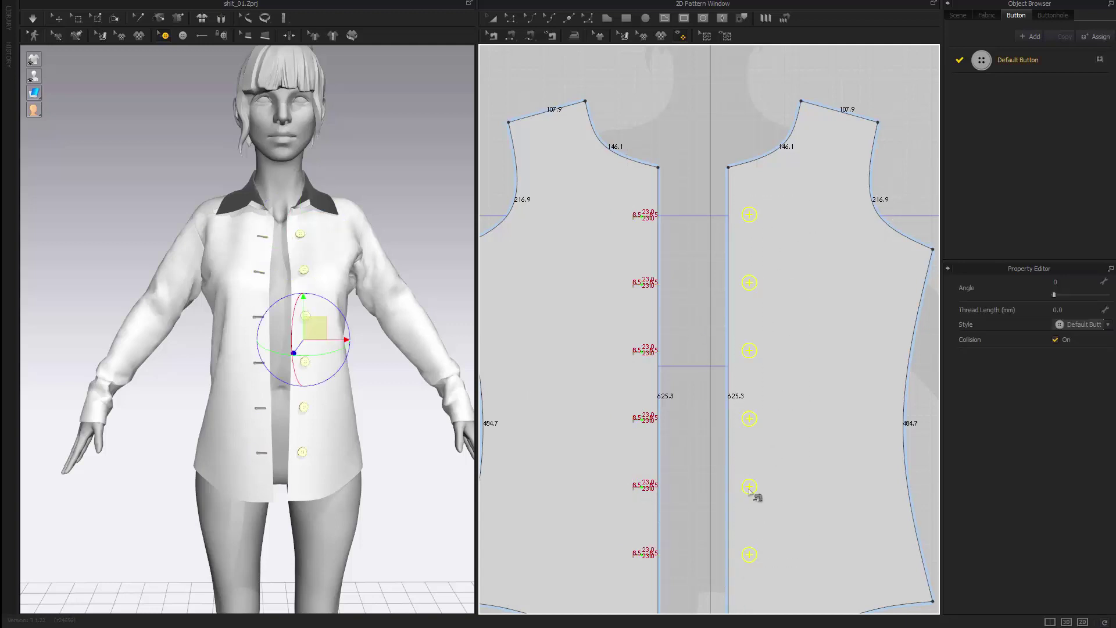
{"action": "left_click_drag", "start_coordinate": [749, 489], "coordinate": [744, 489]}
{"action": "left_click", "coordinate": [704, 357]}
{"action": "right_click_drag", "start_coordinate": [322, 379], "coordinate": [316, 304]}
{"action": "scroll", "coordinate": [359, 396], "scroll_direction": "down", "scroll_amount": 6}
{"action": "scroll", "coordinate": [318, 309], "scroll_direction": "down", "scroll_amount": 8}
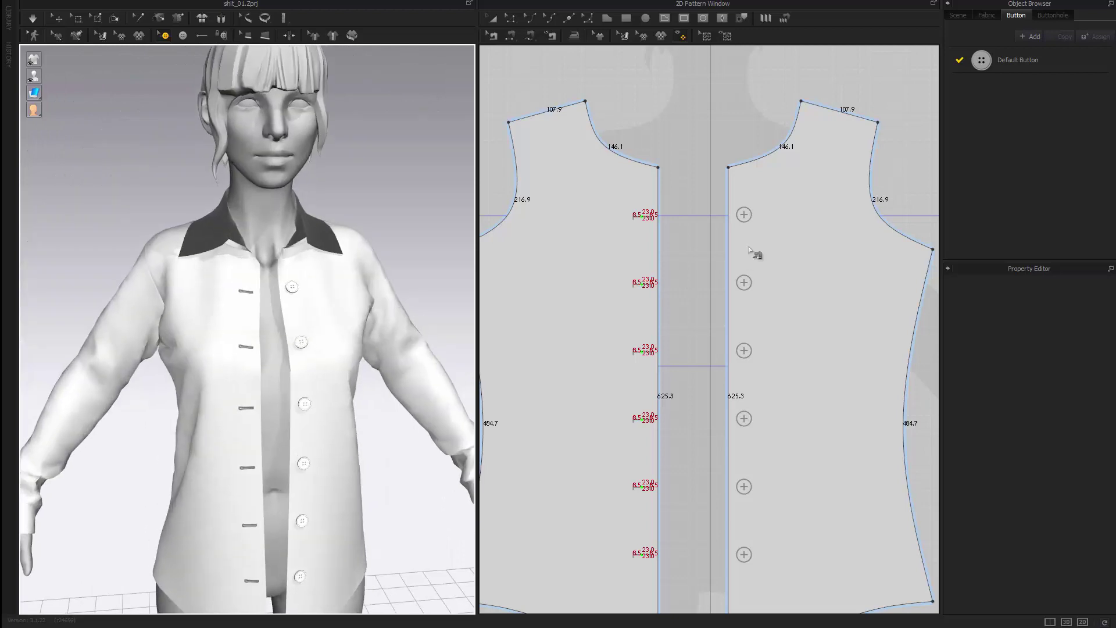
{"action": "key", "text": "a"}
{"action": "left_click_drag", "start_coordinate": [782, 276], "coordinate": [746, 349]}
{"action": "key", "text": "ctrl+z"}
{"action": "left_click", "coordinate": [725, 120]}
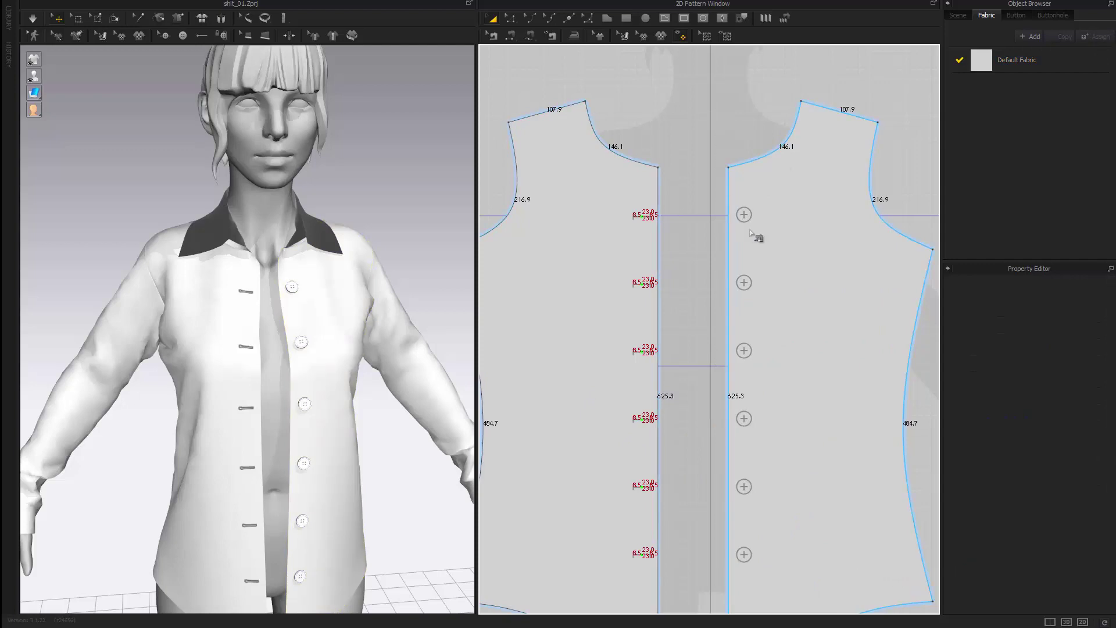
Step: Set the Default Button's size to 18 mm
{"action": "left_click", "coordinate": [1024, 16]}
{"action": "left_click", "coordinate": [1015, 67]}
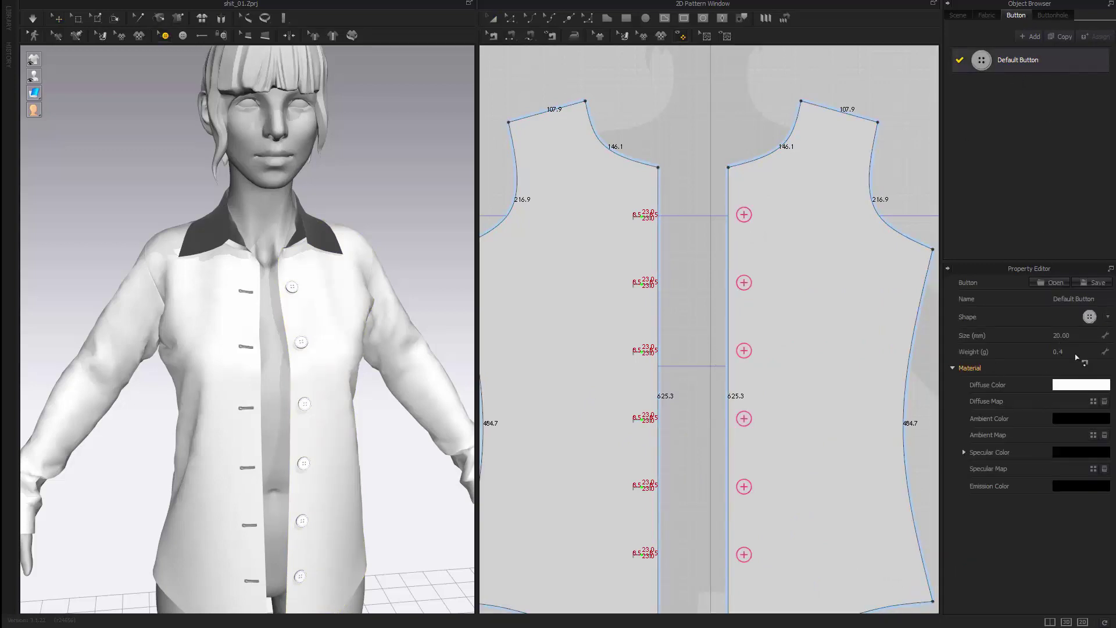
{"action": "left_click", "coordinate": [1077, 340]}
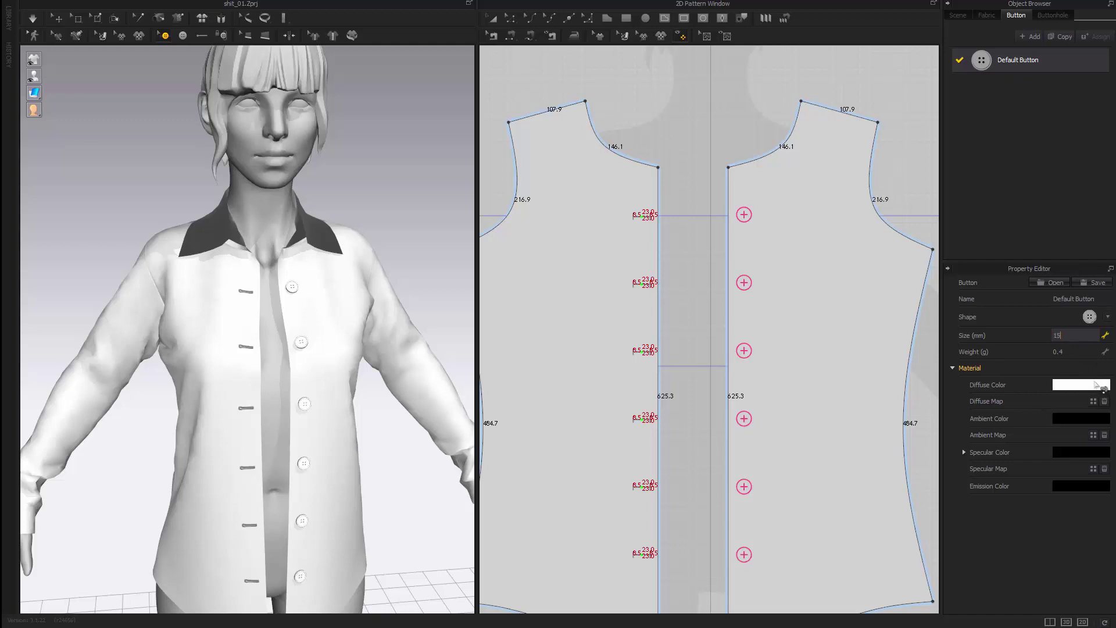
{"action": "key", "text": "Return"}
{"action": "left_click", "coordinate": [1066, 341]}
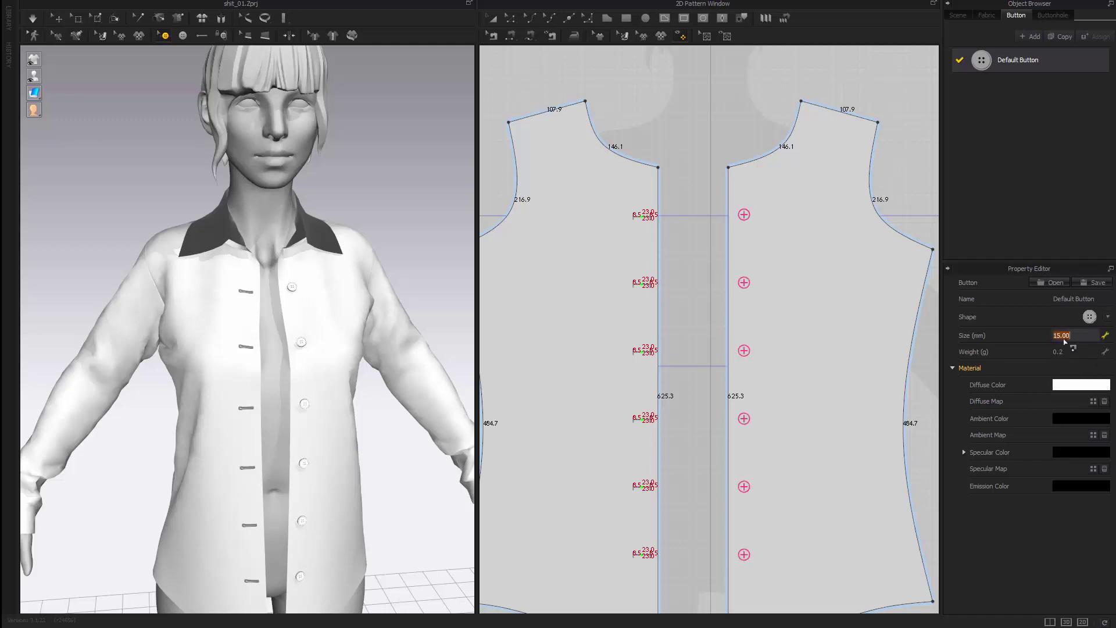
{"action": "type", "text": "18"}
{"action": "key", "text": "Return"}
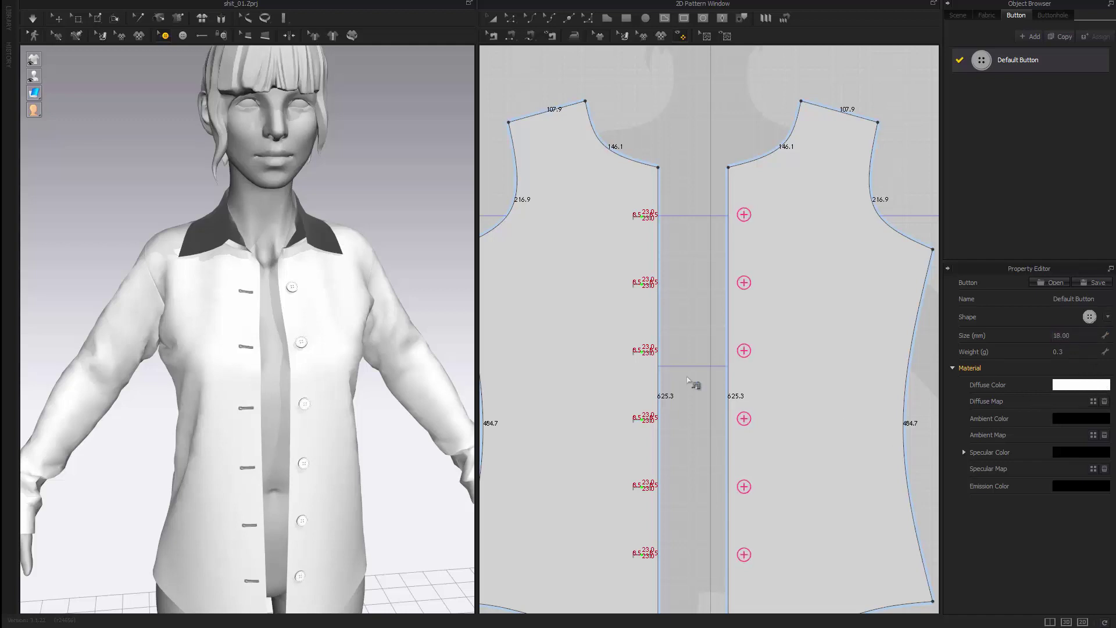
Step: Set the Default Buttonhole's size to 20 mm
{"action": "left_click", "coordinate": [1053, 15]}
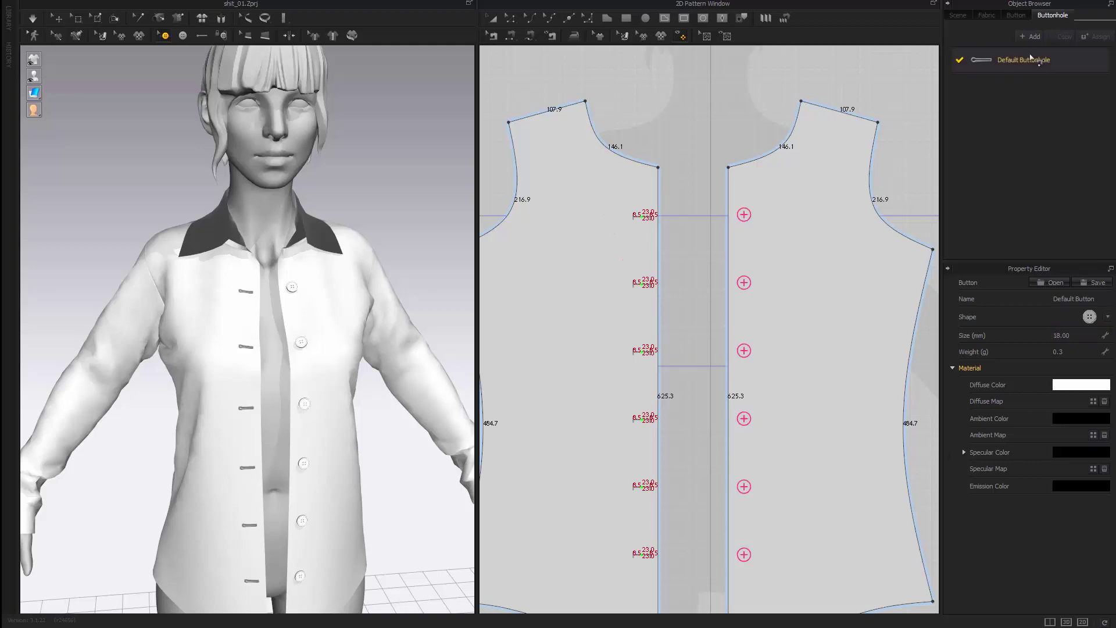
{"action": "left_click", "coordinate": [1076, 336]}
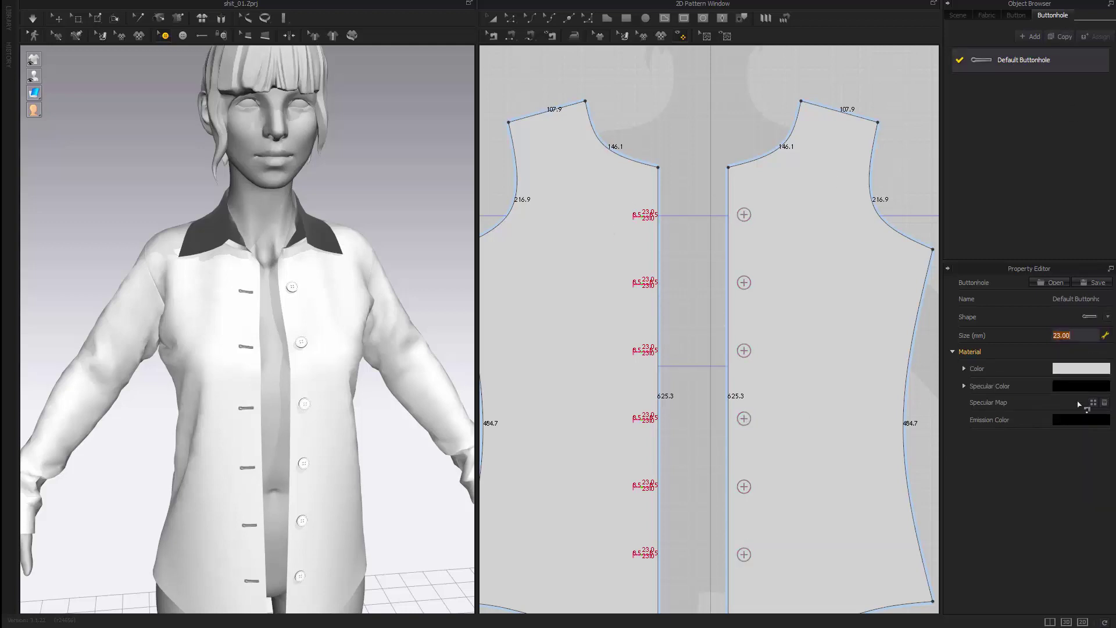
{"action": "key", "text": "Return"}
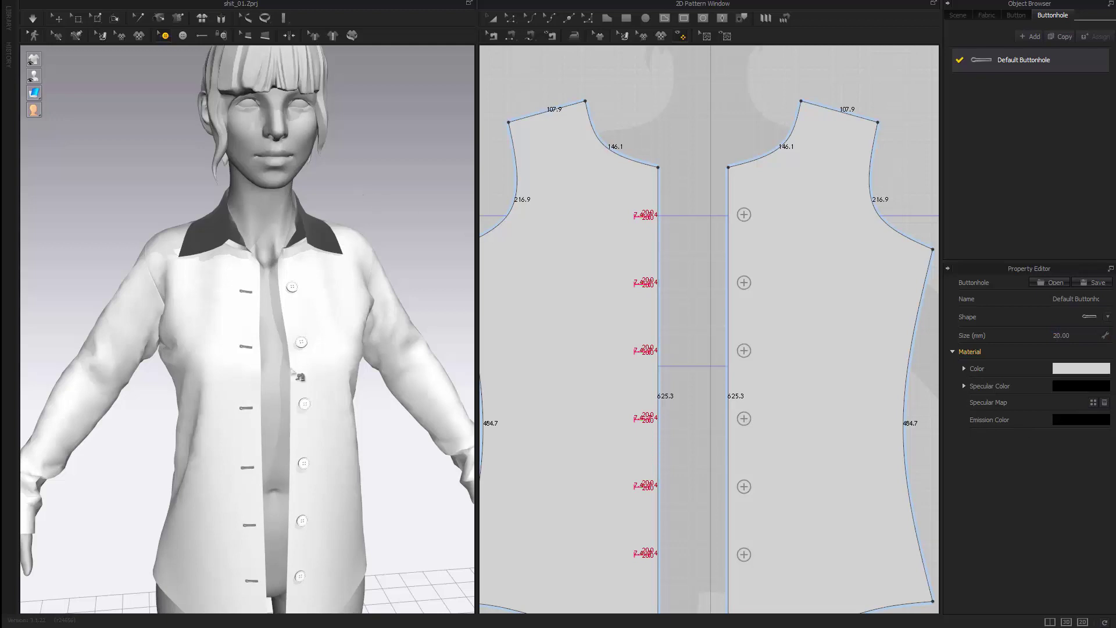
Step: Fasten the top two buttons to their matching buttonholes on the opposite front panel
{"action": "scroll", "coordinate": [291, 369], "scroll_direction": "up", "scroll_amount": 5}
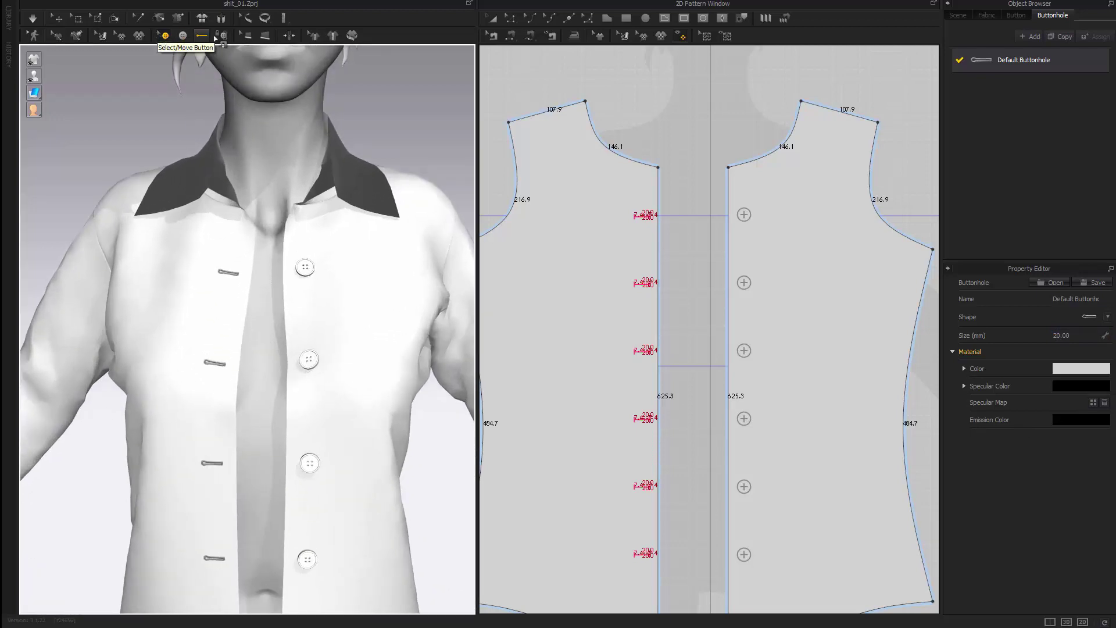
{"action": "left_click", "coordinate": [223, 37]}
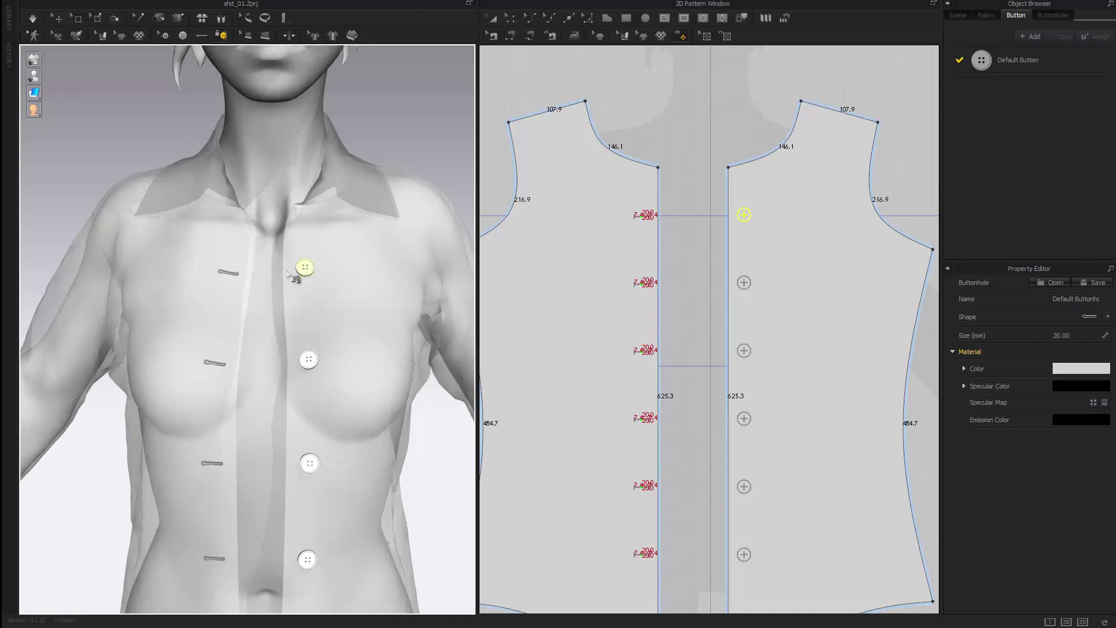
{"action": "left_click", "coordinate": [230, 277]}
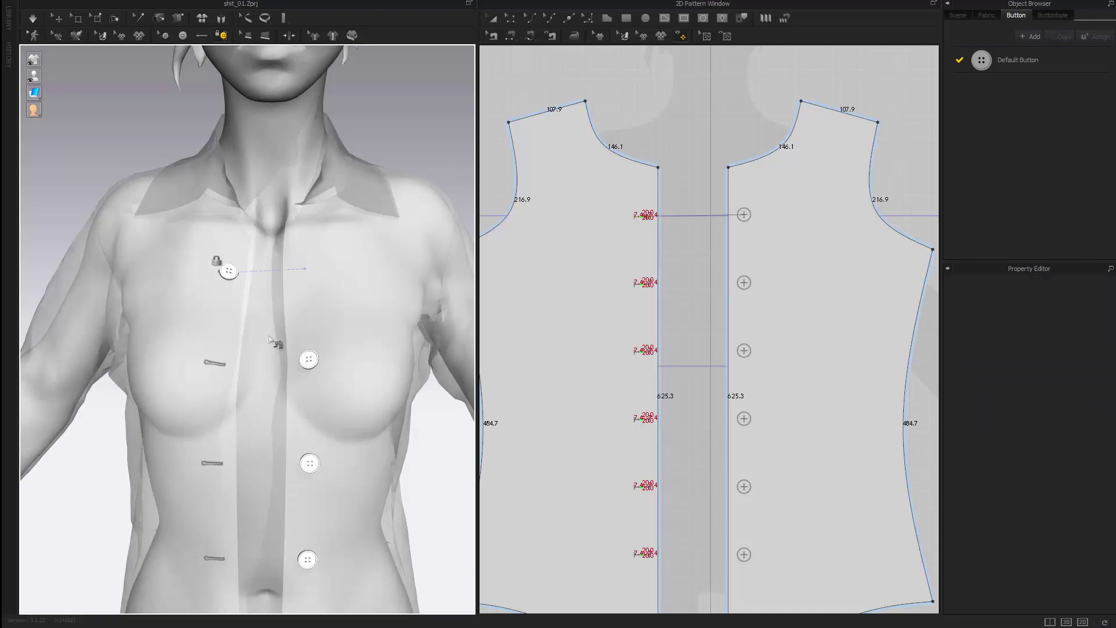
{"action": "middle_click_drag", "start_coordinate": [324, 365], "coordinate": [324, 312]}
{"action": "left_click", "coordinate": [321, 302]}
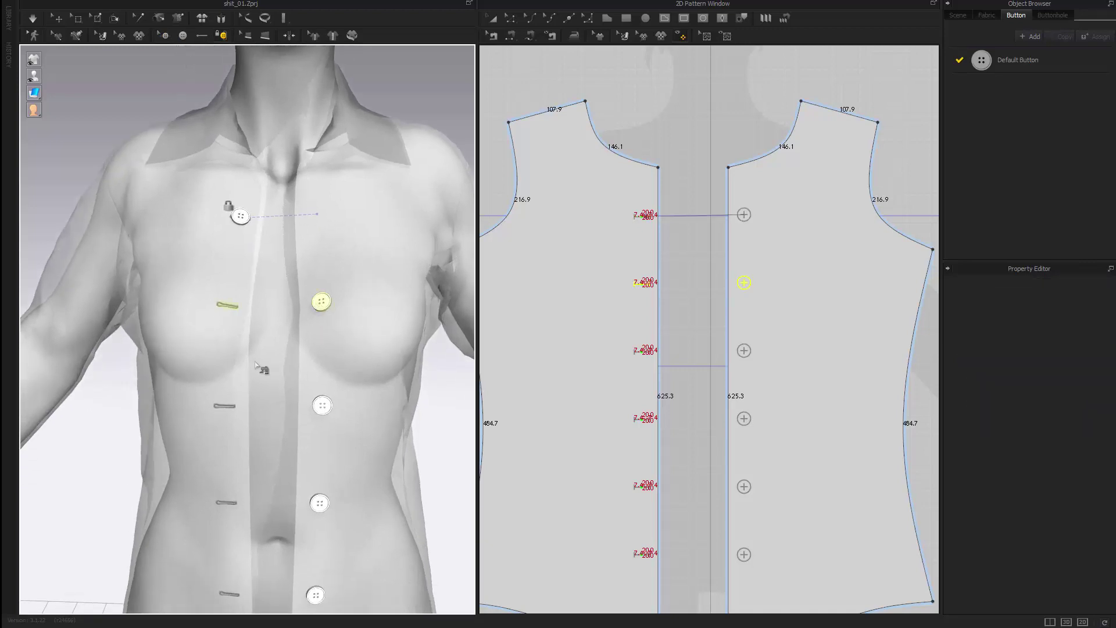
{"action": "left_click", "coordinate": [228, 304]}
Step: Fasten the third and fourth buttons from the neckline to their matching buttonholes
{"action": "middle_click_drag", "start_coordinate": [278, 419], "coordinate": [300, 337]}
{"action": "left_click", "coordinate": [243, 329]}
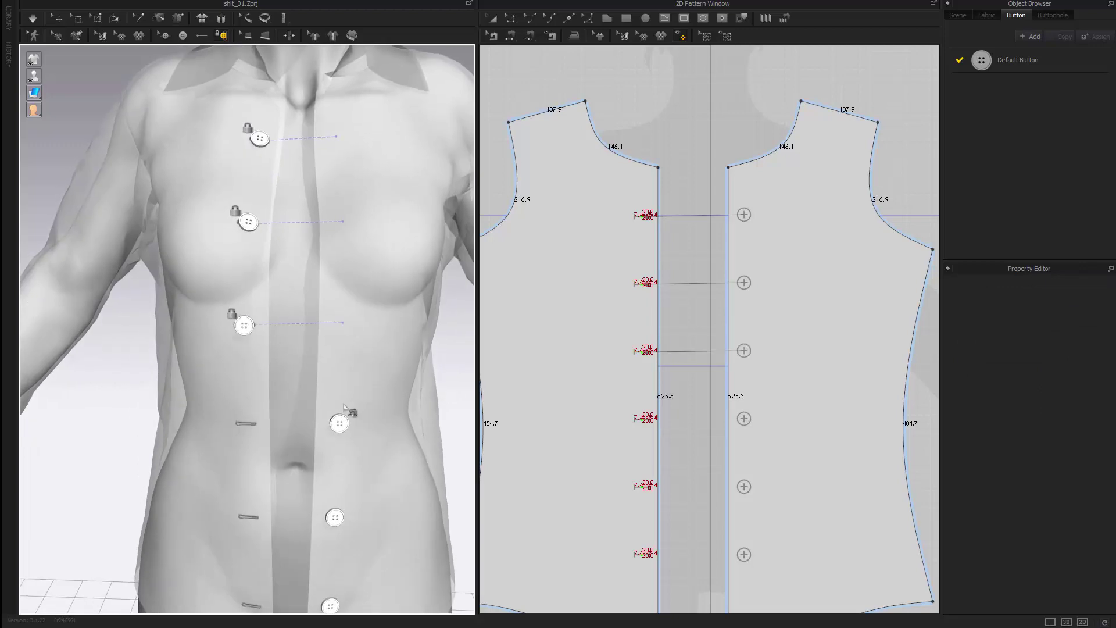
{"action": "middle_click_drag", "start_coordinate": [342, 427], "coordinate": [343, 356]}
{"action": "middle_click_drag", "start_coordinate": [323, 411], "coordinate": [346, 372]}
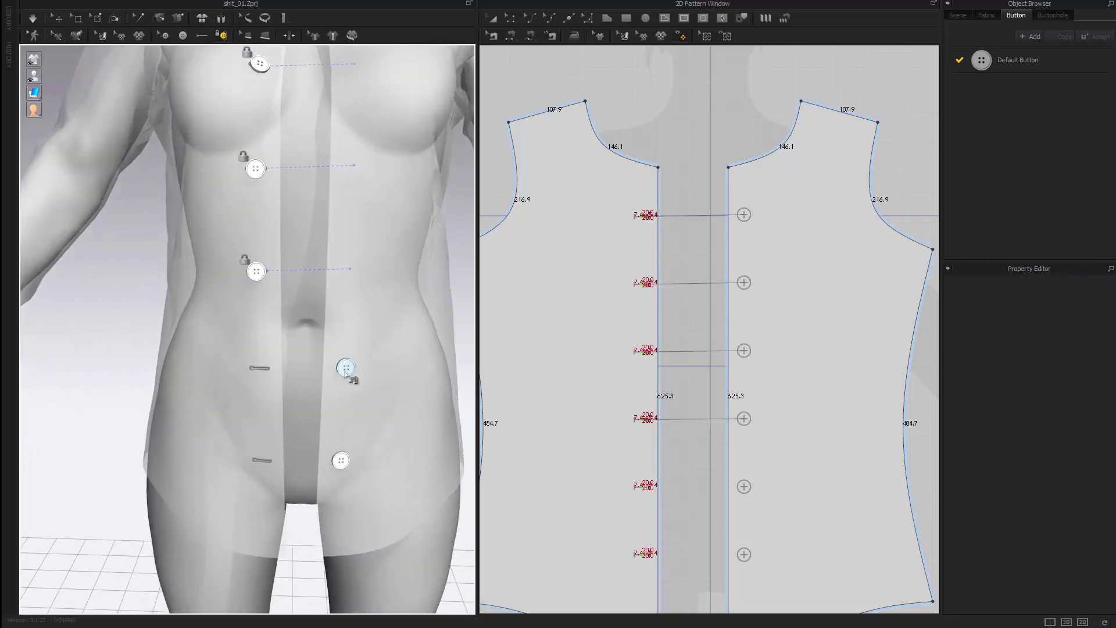
Step: Fasten the two lowest buttons to their matching buttonholes on the opposite front panel
{"action": "middle_click_drag", "start_coordinate": [339, 430], "coordinate": [341, 374]}
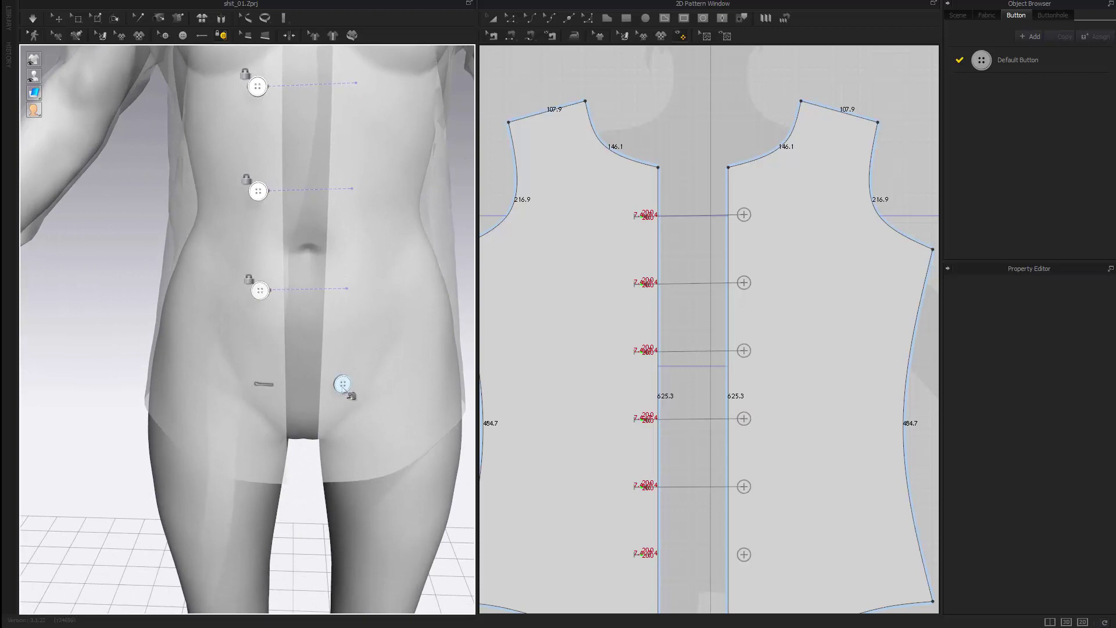
{"action": "left_click", "coordinate": [262, 386]}
{"action": "key", "text": "2"}
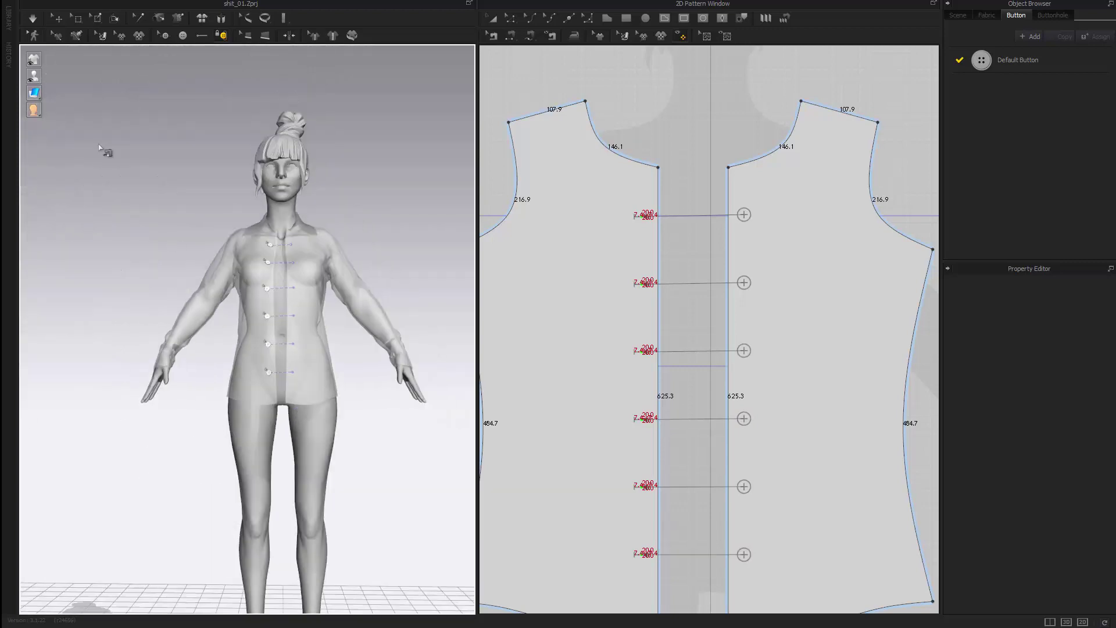
Step: Move the front panel with the buttonholes outward, clear of the avatar's body and the opposite front panel
{"action": "left_click", "coordinate": [57, 18]}
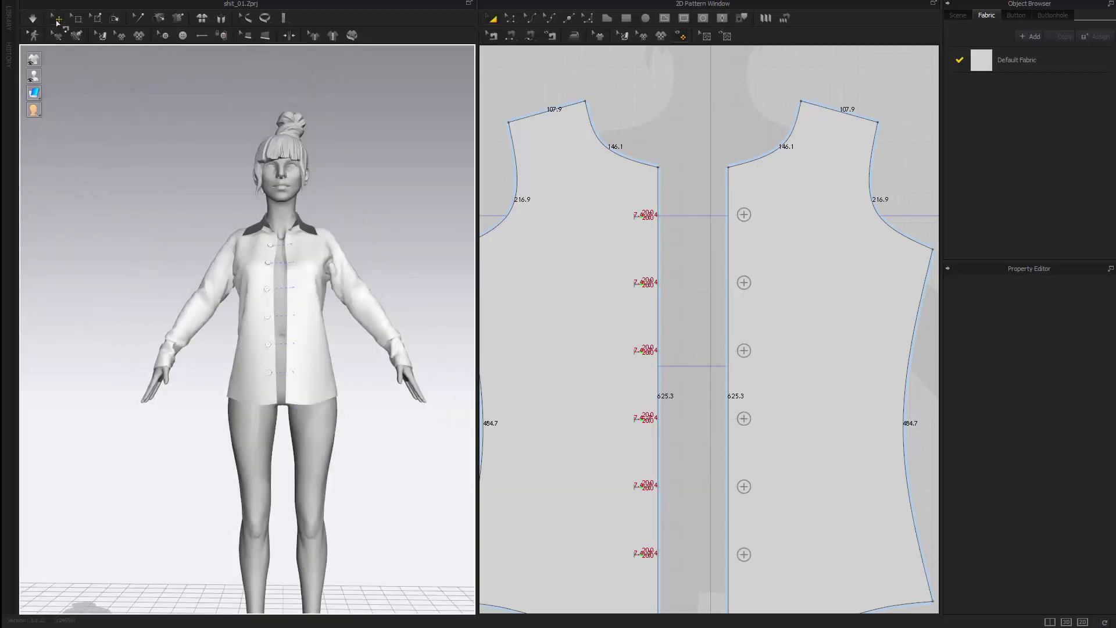
{"action": "scroll", "coordinate": [349, 336], "scroll_direction": "up", "scroll_amount": 4}
{"action": "right_click_drag", "start_coordinate": [349, 336], "coordinate": [433, 341]}
{"action": "left_click_drag", "start_coordinate": [340, 333], "coordinate": [369, 336]}
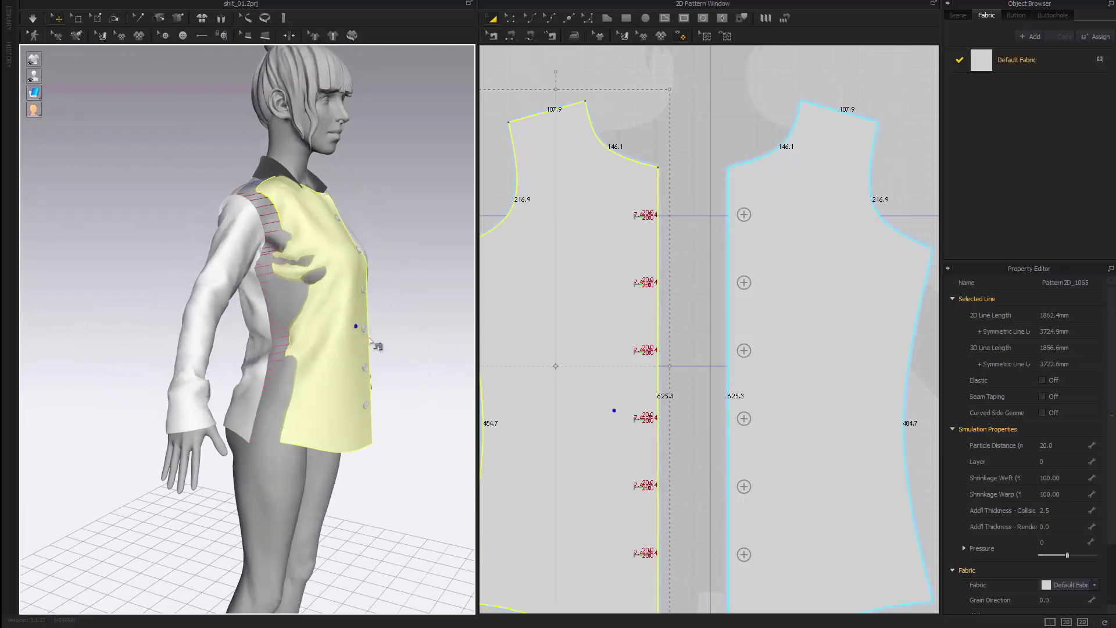
{"action": "right_click_drag", "start_coordinate": [369, 336], "coordinate": [289, 425]}
{"action": "left_click", "coordinate": [321, 340]}
{"action": "left_click", "coordinate": [294, 372]}
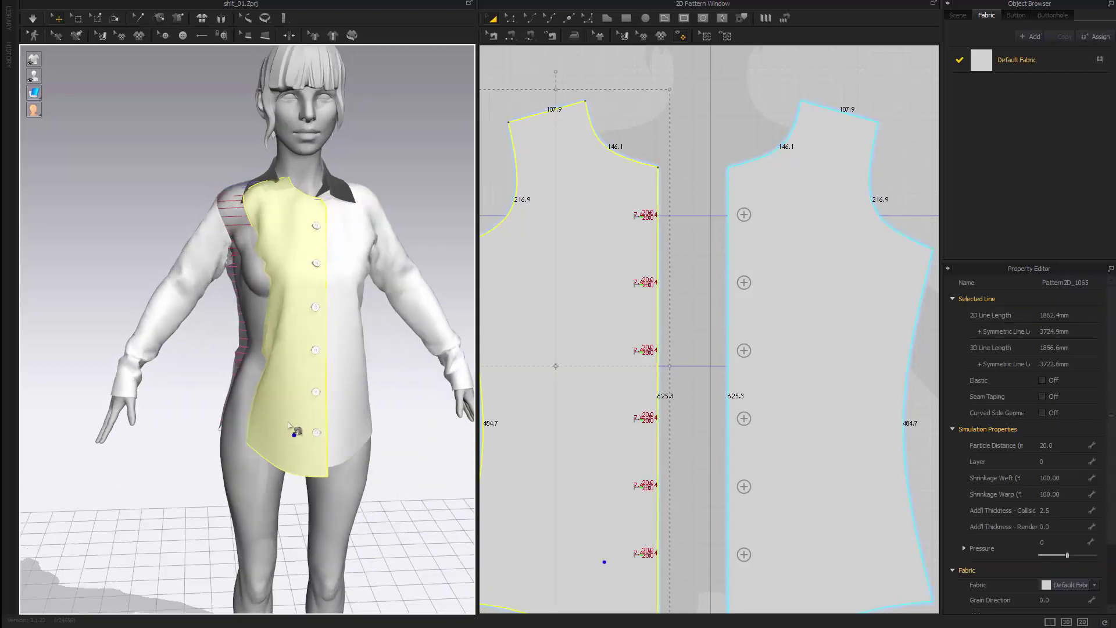
Step: Adjust the moved front panel so it overlaps the opposite front, and run the simulation to close the shirt
{"action": "right_click_drag", "start_coordinate": [359, 421], "coordinate": [172, 581]}
{"action": "left_click", "coordinate": [329, 413]}
{"action": "left_click", "coordinate": [268, 405]}
{"action": "scroll", "coordinate": [301, 398], "scroll_direction": "up", "scroll_amount": 2}
{"action": "left_click", "coordinate": [197, 511]}
{"action": "right_click_drag", "start_coordinate": [244, 530], "coordinate": [300, 540]}
{"action": "key", "text": "space"}
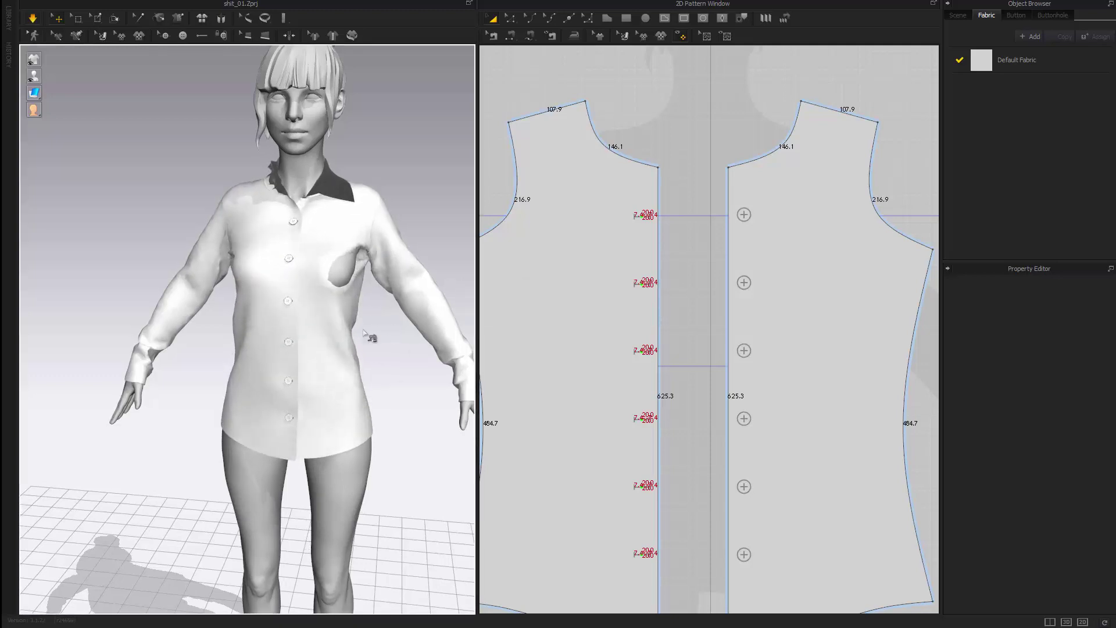
Step: Pull the button-side front panel and the collar into place while the simulation runs
{"action": "right_click_drag", "start_coordinate": [372, 334], "coordinate": [340, 376]}
{"action": "left_click_drag", "start_coordinate": [330, 340], "coordinate": [385, 334]}
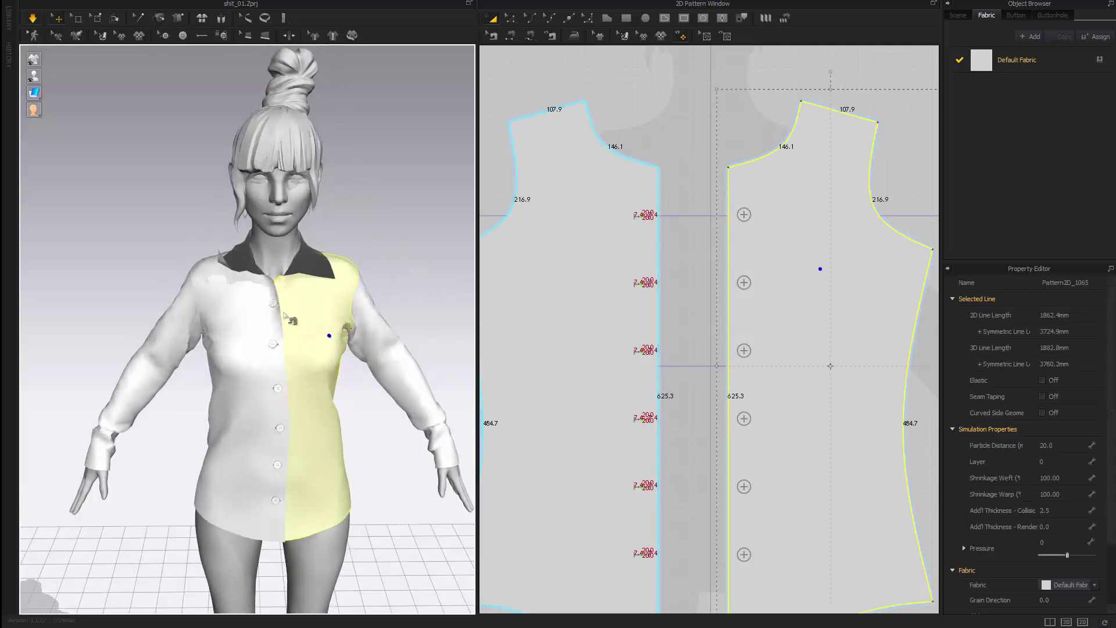
{"action": "right_click_drag", "start_coordinate": [153, 317], "coordinate": [279, 317]}
{"action": "left_click_drag", "start_coordinate": [300, 305], "coordinate": [311, 297]}
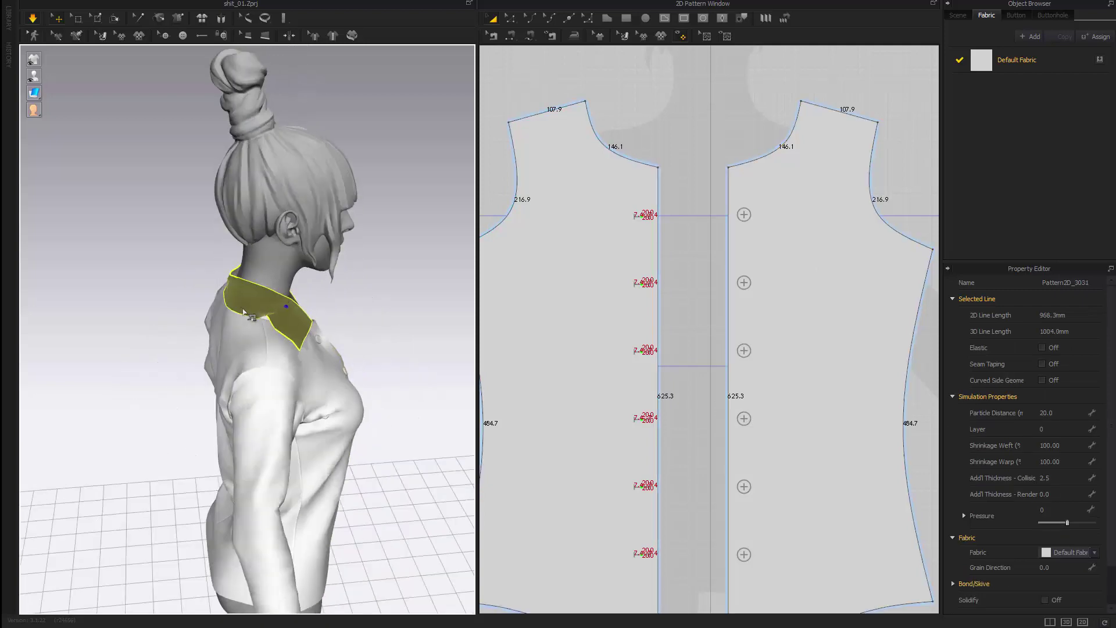
{"action": "left_click", "coordinate": [424, 324]}
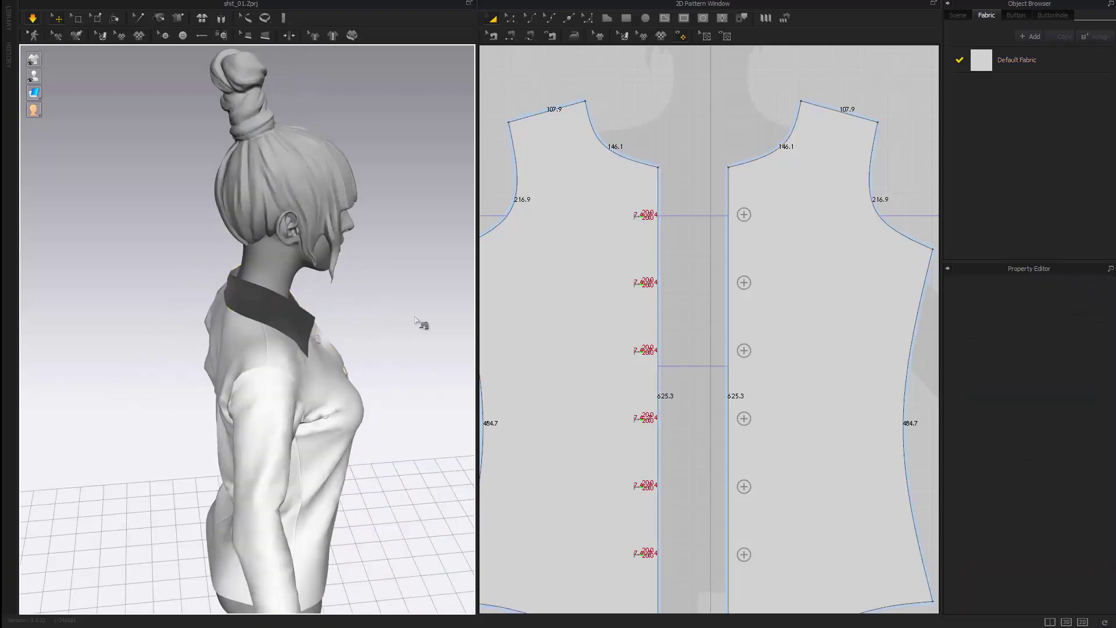
{"action": "right_click_drag", "start_coordinate": [424, 324], "coordinate": [292, 296]}
{"action": "left_click", "coordinate": [282, 261]}
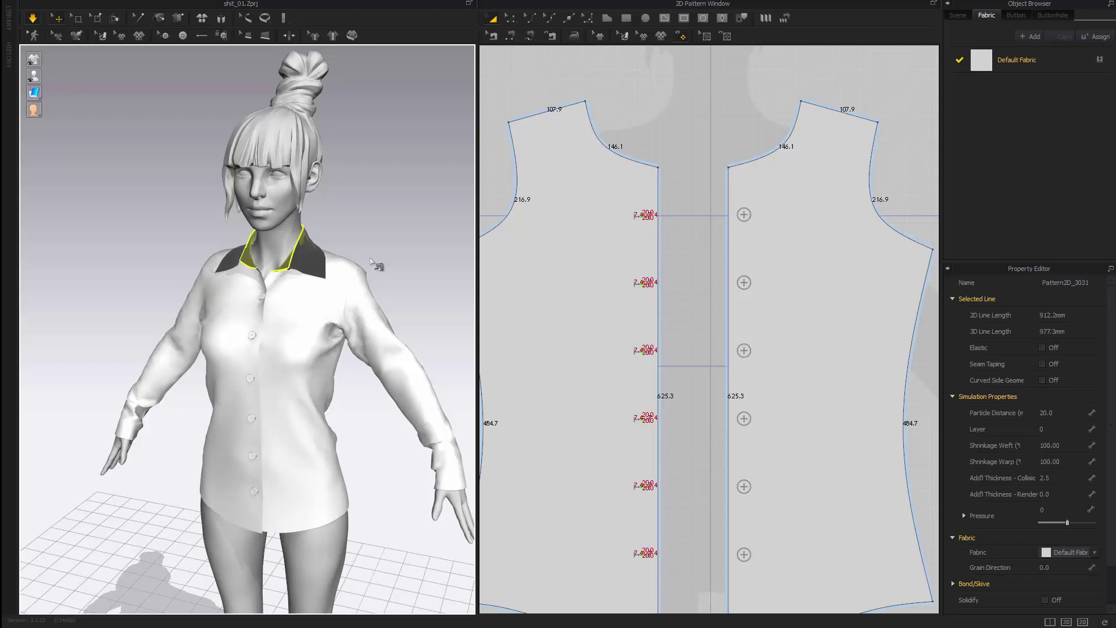
Step: Tug the front opening between the upper buttons during simulation to settle the overlapping panels
{"action": "scroll", "coordinate": [384, 262], "scroll_direction": "down", "scroll_amount": 3}
{"action": "right_click_drag", "start_coordinate": [388, 260], "coordinate": [252, 391]}
{"action": "left_click", "coordinate": [386, 274]}
{"action": "scroll", "coordinate": [327, 414], "scroll_direction": "up", "scroll_amount": 5}
{"action": "right_click_drag", "start_coordinate": [327, 411], "coordinate": [207, 362]}
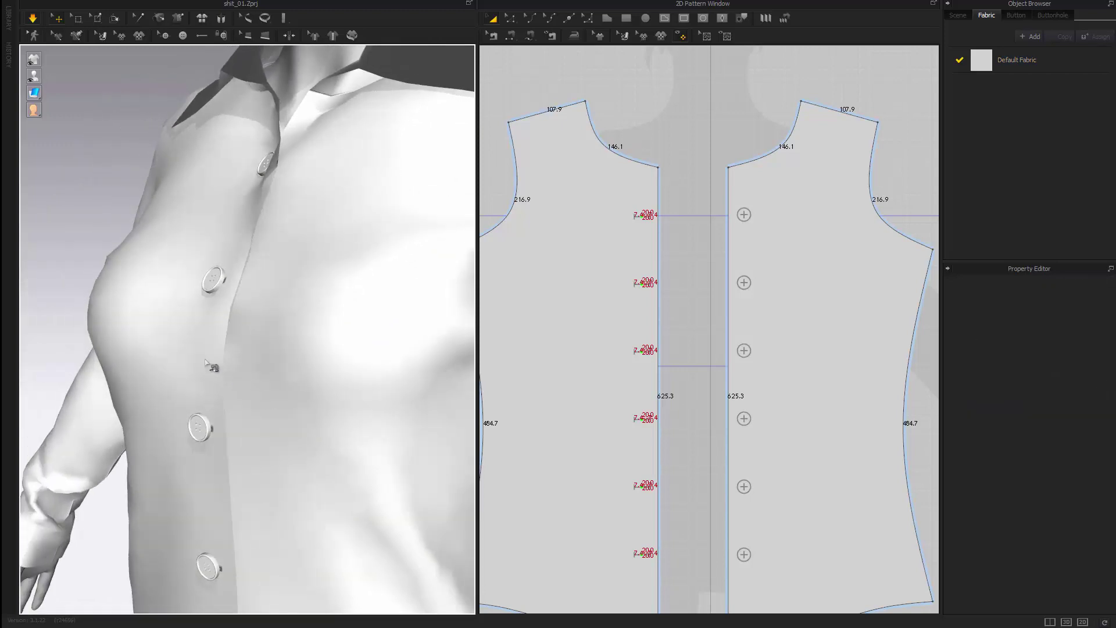
{"action": "left_click_drag", "start_coordinate": [194, 358], "coordinate": [272, 264]}
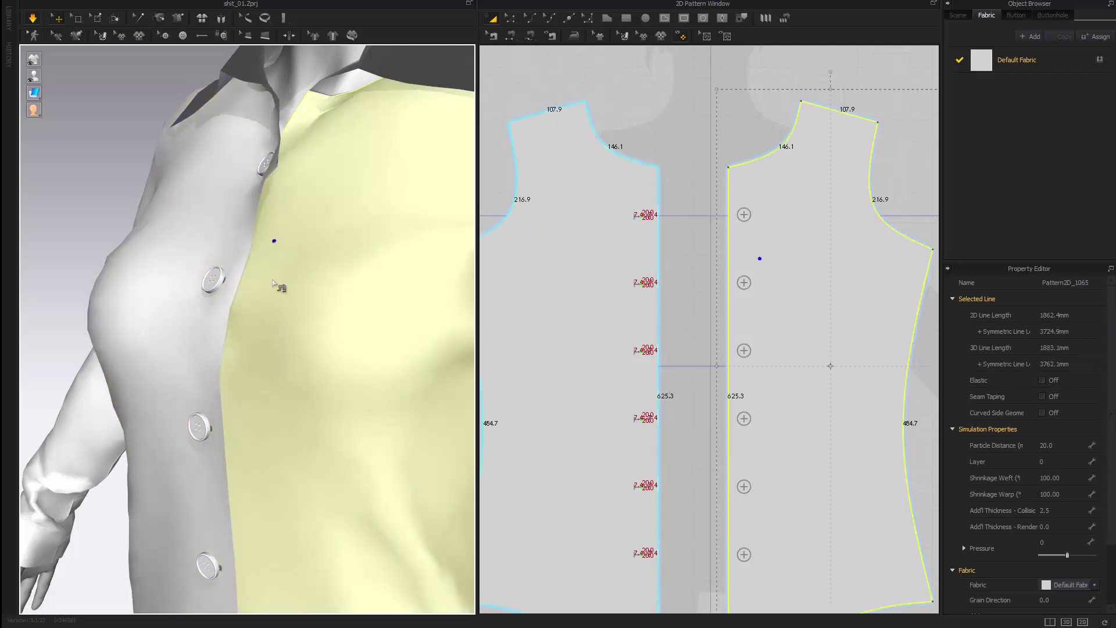
Step: Examine the fit of the buttoned shirt from the front and the back
{"action": "scroll", "coordinate": [356, 321], "scroll_direction": "down", "scroll_amount": 5}
{"action": "left_click", "coordinate": [417, 512]}
{"action": "right_click_drag", "start_coordinate": [416, 512], "coordinate": [351, 508]}
{"action": "scroll", "coordinate": [350, 508], "scroll_direction": "down", "scroll_amount": 1}
{"action": "middle_click_drag", "start_coordinate": [350, 508], "coordinate": [363, 382]}
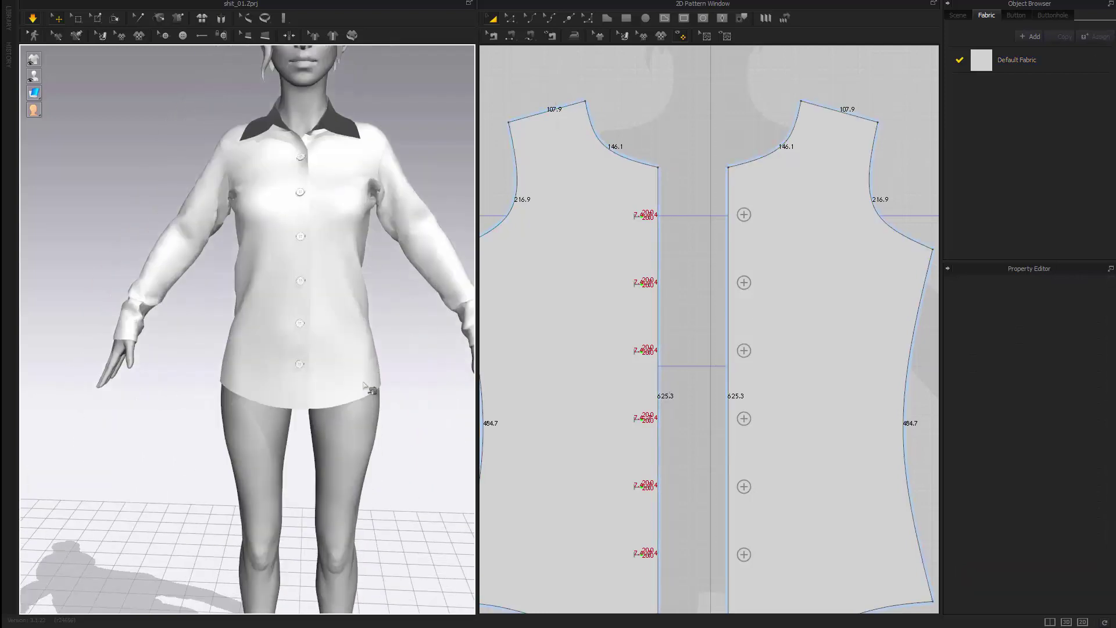
{"action": "scroll", "coordinate": [363, 383], "scroll_direction": "down", "scroll_amount": 1}
{"action": "middle_click_drag", "start_coordinate": [367, 426], "coordinate": [365, 494]}
{"action": "right_click_drag", "start_coordinate": [365, 493], "coordinate": [267, 449]}
{"action": "scroll", "coordinate": [337, 370], "scroll_direction": "up", "scroll_amount": 3}
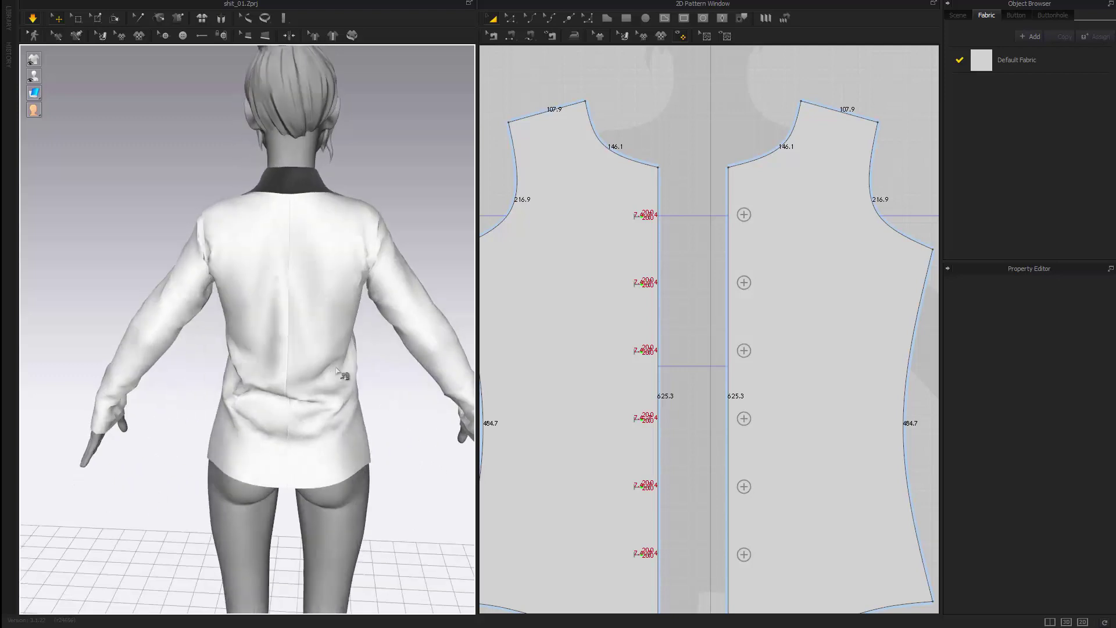
Step: Draw an internal line about 200 mm long across the upper back panel, from the armhole to the centre-back edge
{"action": "left_click", "coordinate": [337, 372]}
{"action": "right_click_drag", "start_coordinate": [391, 443], "coordinate": [389, 425]}
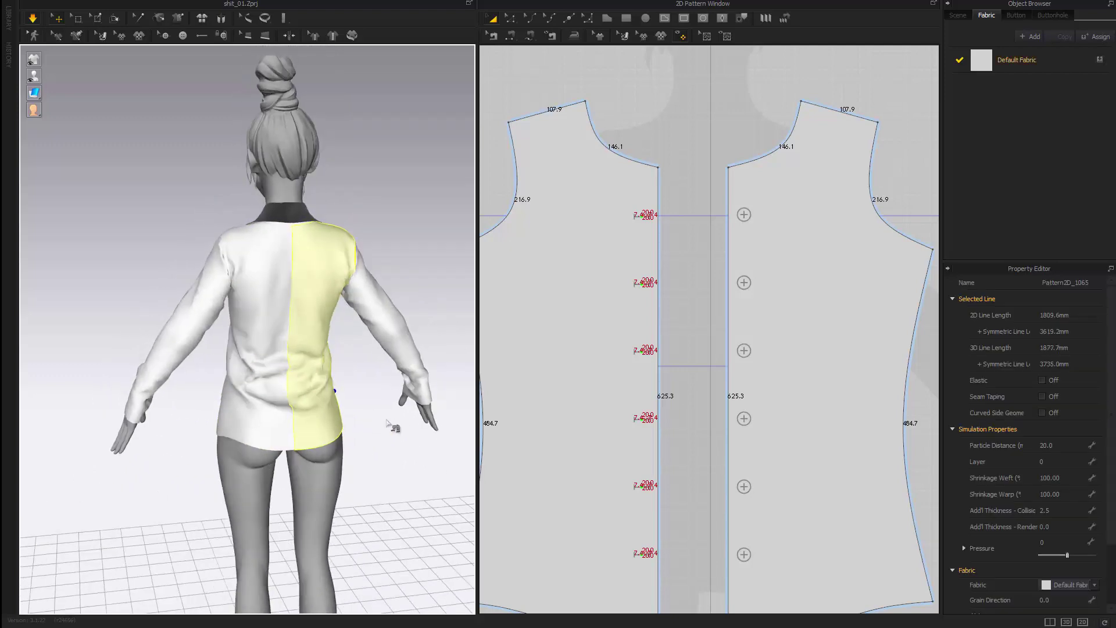
{"action": "scroll", "coordinate": [779, 256], "scroll_direction": "down", "scroll_amount": 5}
{"action": "scroll", "coordinate": [850, 241], "scroll_direction": "up", "scroll_amount": 2}
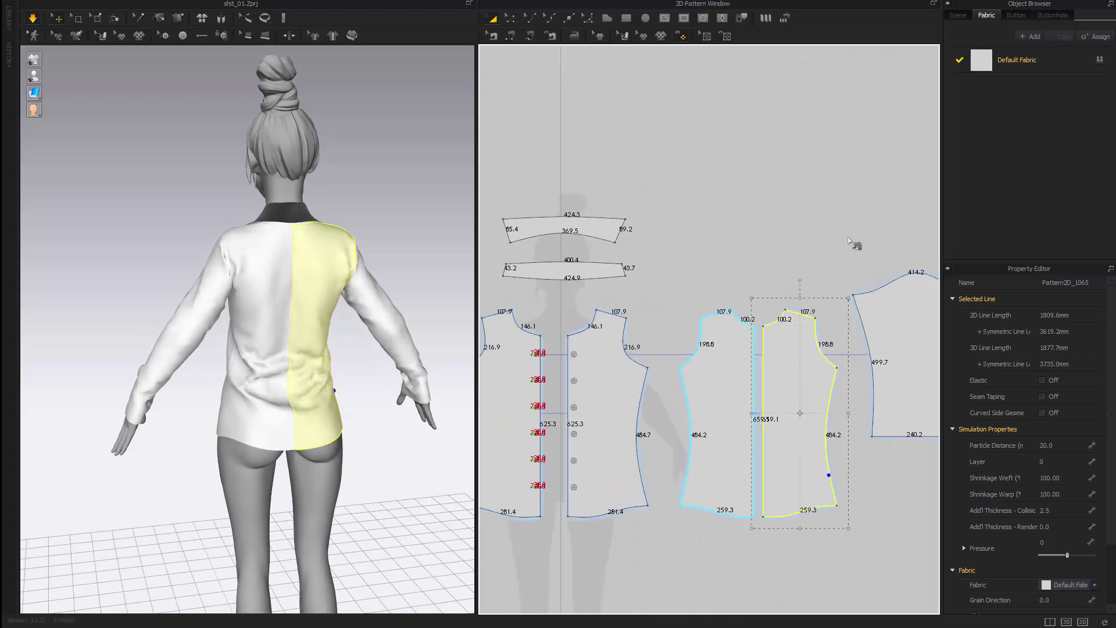
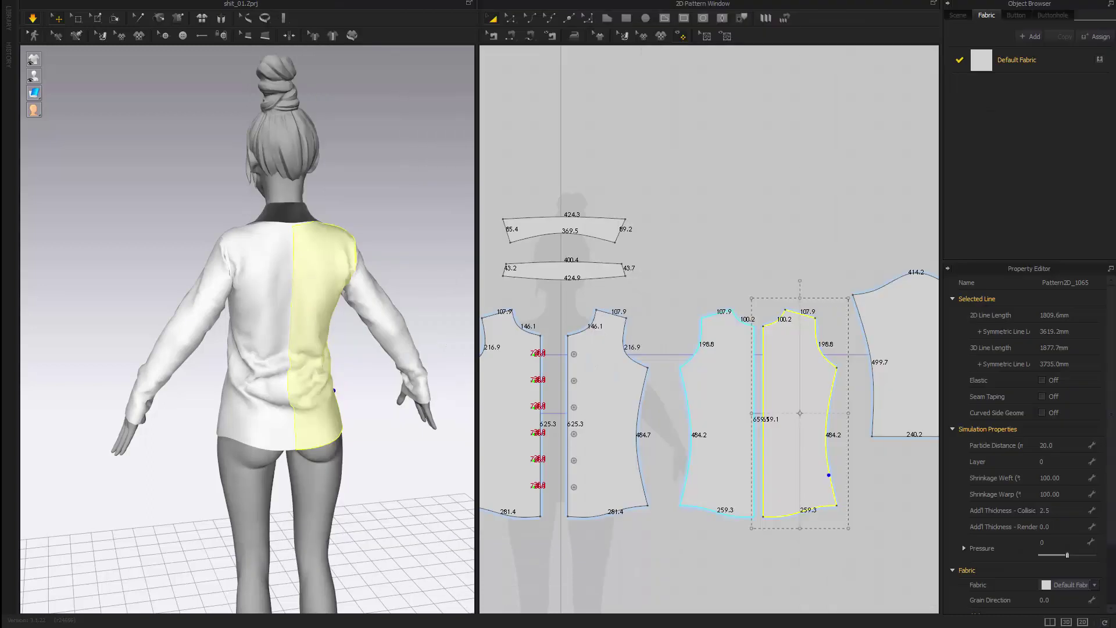
{"action": "scroll", "coordinate": [742, 467], "scroll_direction": "up", "scroll_amount": 5}
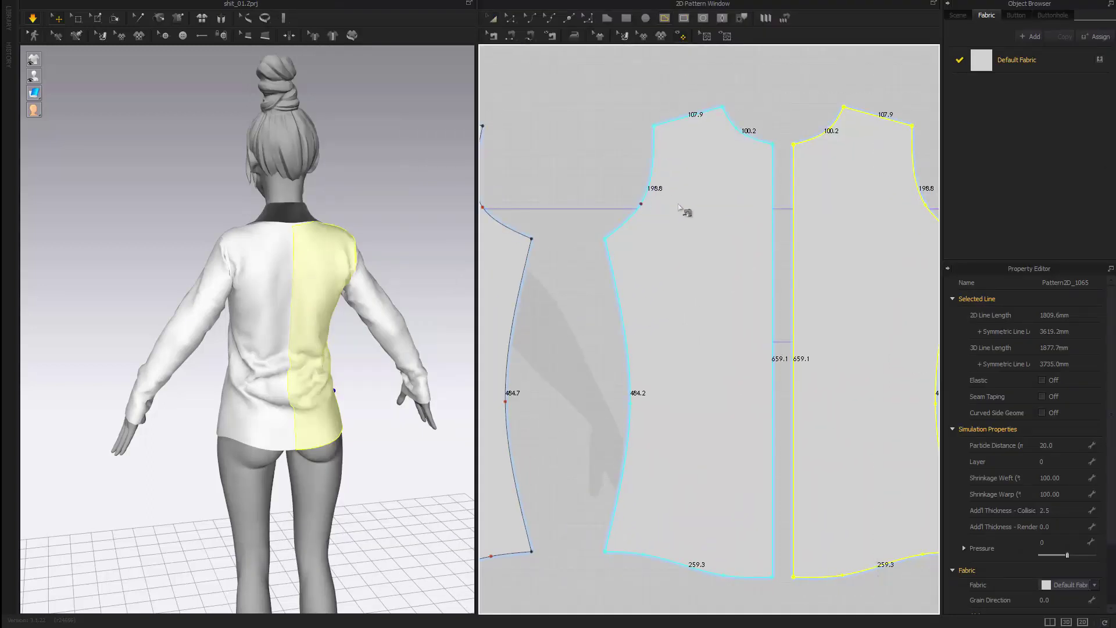
{"action": "left_click", "coordinate": [773, 213]}
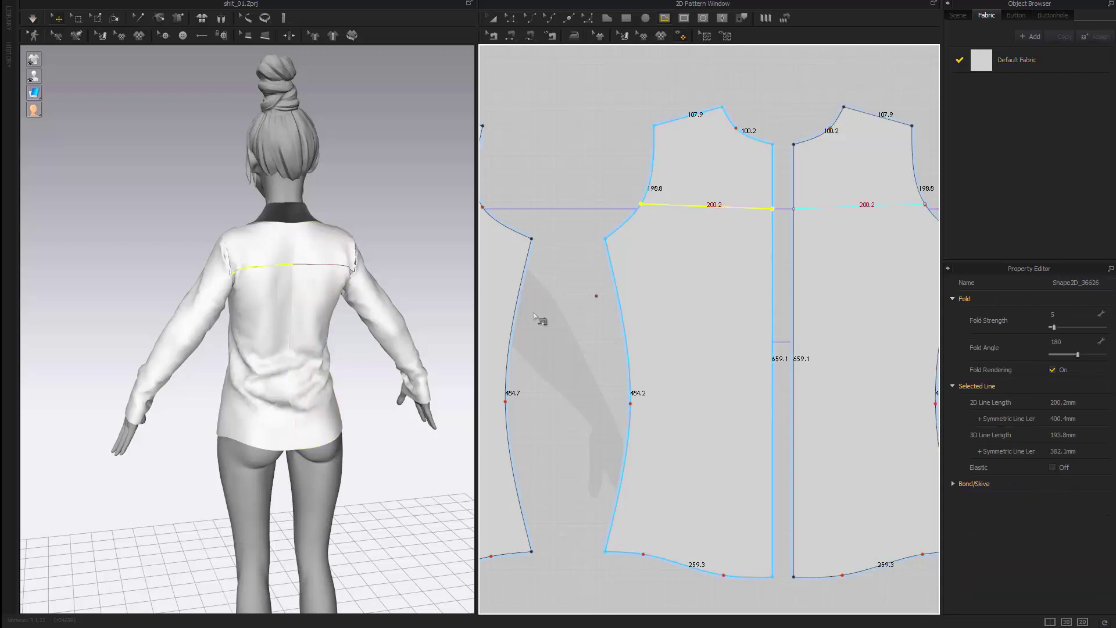
Step: Raise the armhole end of the back panel's internal line and bend the line into a gentle downward curve
{"action": "scroll", "coordinate": [324, 258], "scroll_direction": "up", "scroll_amount": 2}
{"action": "right_click_drag", "start_coordinate": [324, 258], "coordinate": [295, 288]}
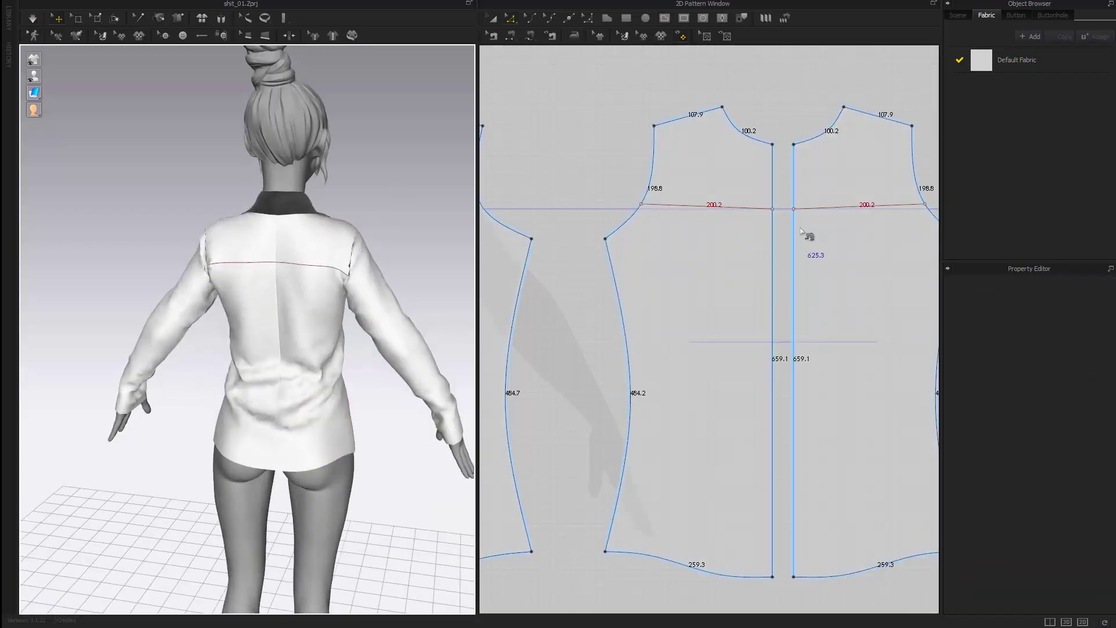
{"action": "scroll", "coordinate": [773, 220], "scroll_direction": "up", "scroll_amount": 3}
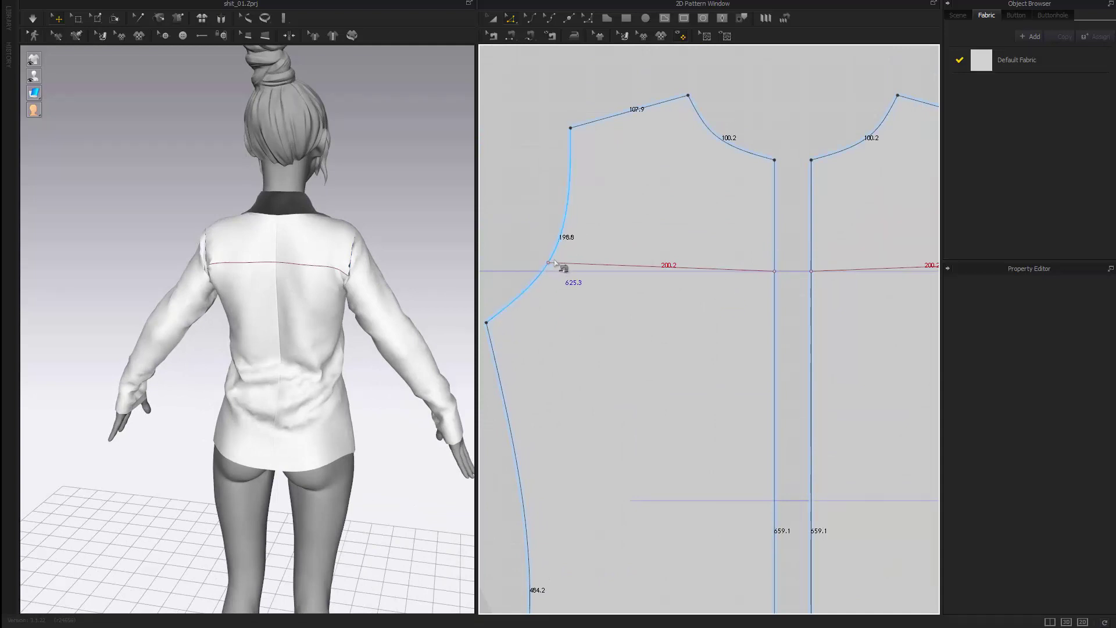
{"action": "left_click_drag", "start_coordinate": [551, 265], "coordinate": [564, 226]}
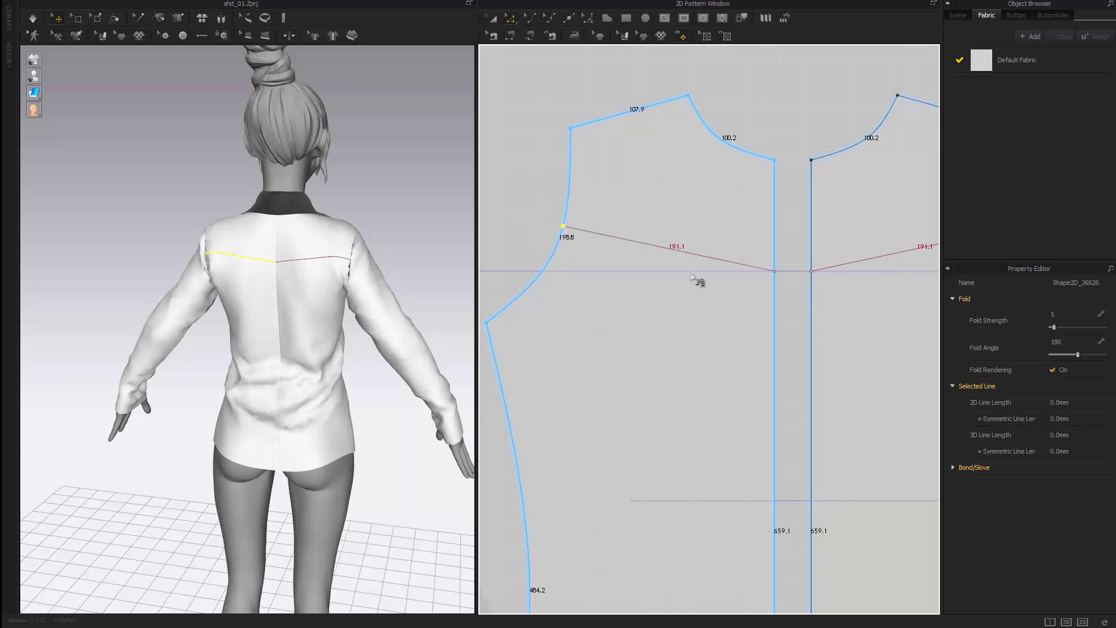
{"action": "left_click_drag", "start_coordinate": [675, 251], "coordinate": [663, 261]}
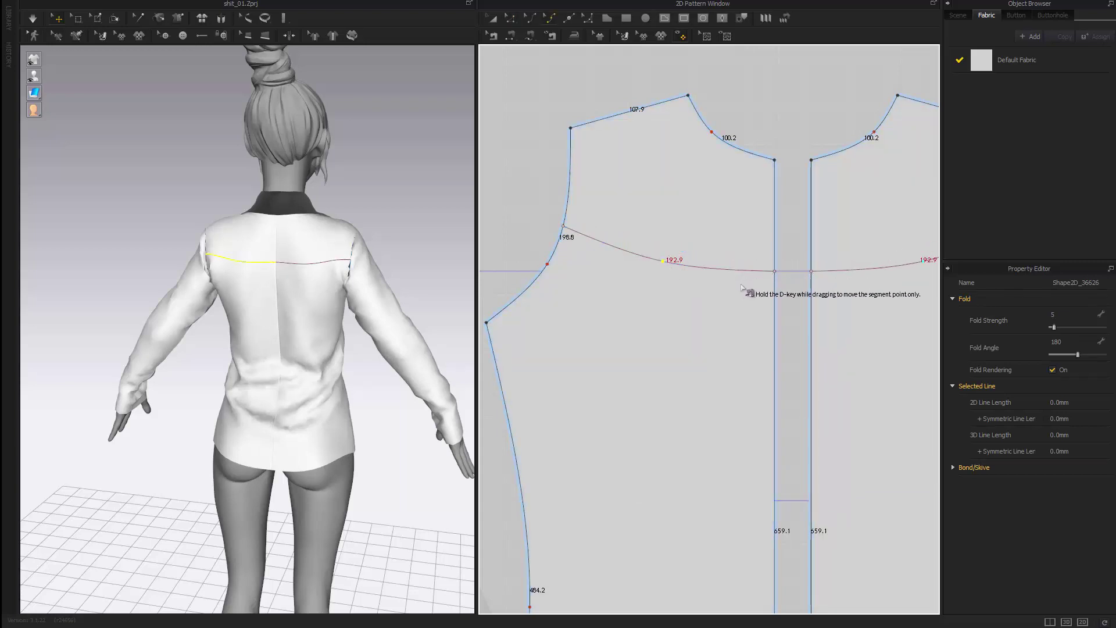
{"action": "key", "text": "z"}
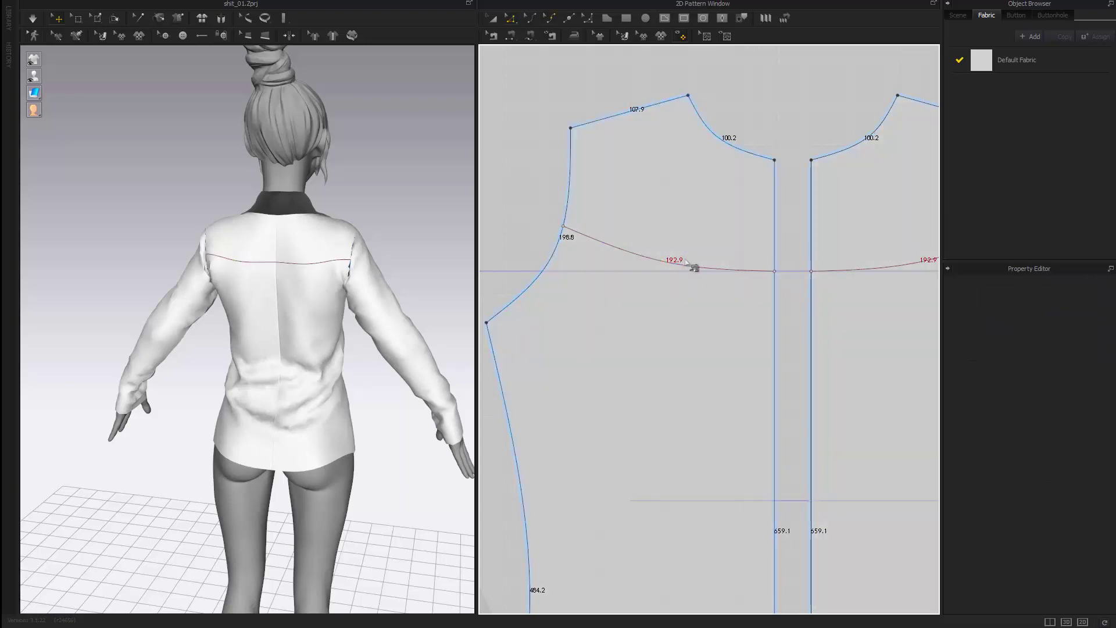
Step: Apply Cut & Sew along the curved internal line to separate the yoke from the back panels
{"action": "left_click", "coordinate": [674, 262]}
{"action": "right_click", "coordinate": [664, 260]}
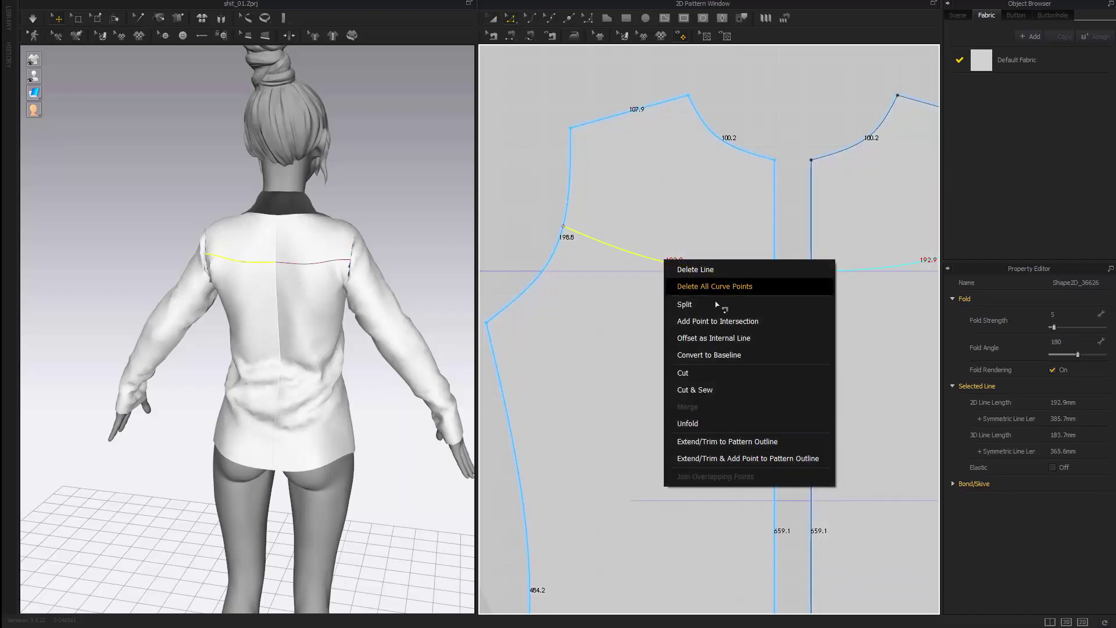
{"action": "left_click", "coordinate": [705, 390]}
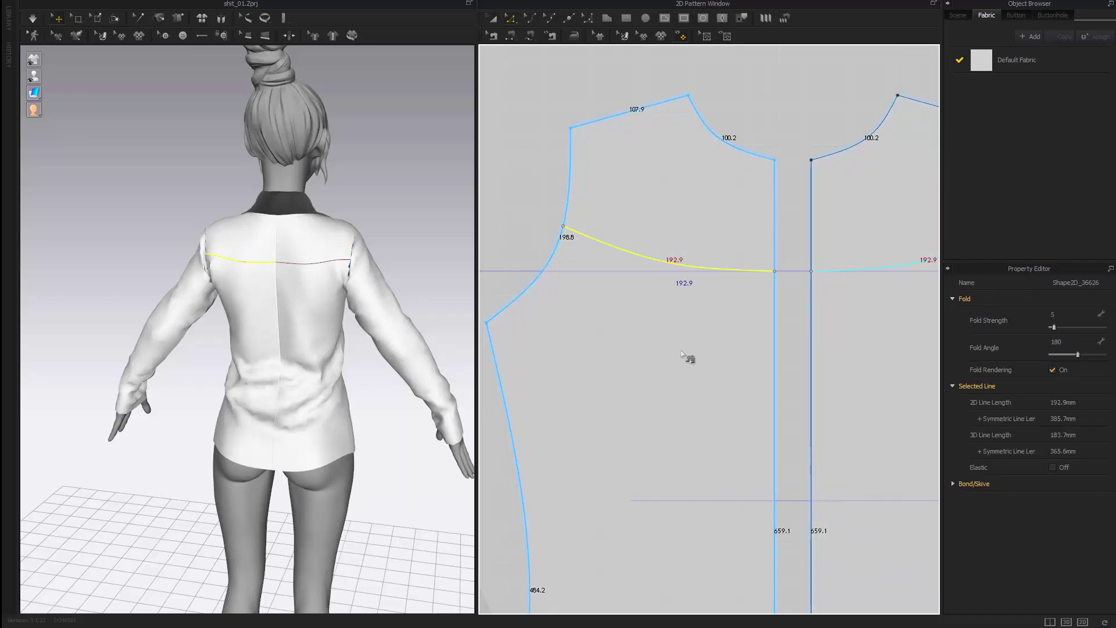
Step: Select both yoke pieces and move them slightly above the lower back panels in the 2D pattern layout
{"action": "middle_click_drag", "start_coordinate": [673, 303], "coordinate": [667, 408]}
{"action": "key", "text": "a"}
{"action": "left_click", "coordinate": [680, 309]}
{"action": "left_click", "coordinate": [814, 322], "text": "shift"}
{"action": "left_click_drag", "start_coordinate": [686, 319], "coordinate": [687, 296]}
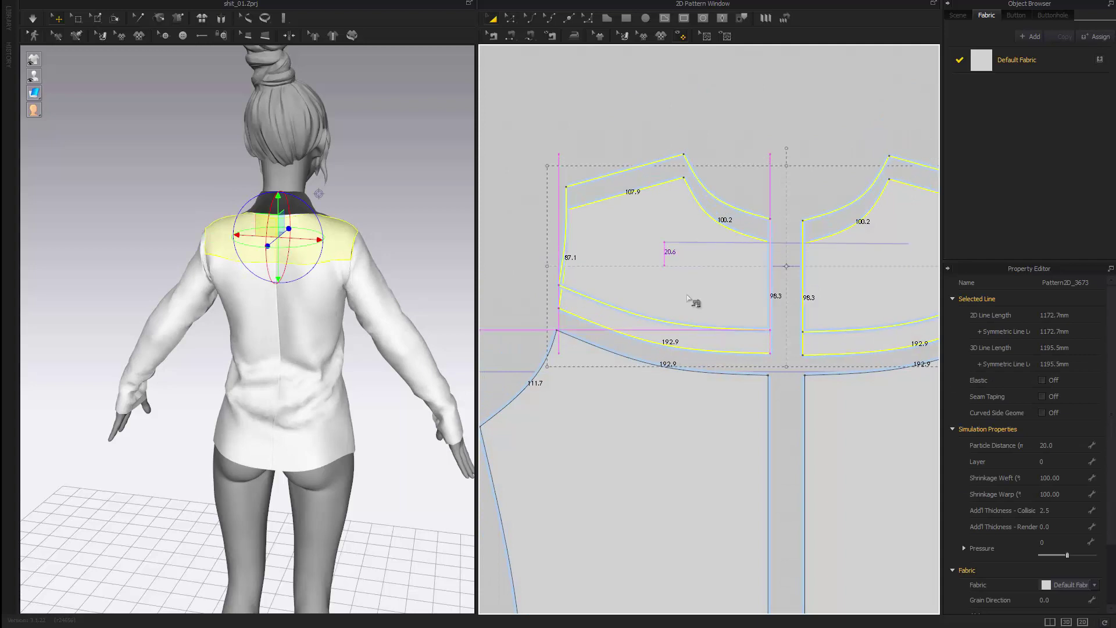
Step: Compare the separated back yoke with the yoke pieces in the reference shirt pattern image
{"action": "left_click", "coordinate": [725, 128]}
{"action": "left_click", "coordinate": [301, 248]}
{"action": "scroll", "coordinate": [644, 473], "scroll_direction": "down", "scroll_amount": 3}
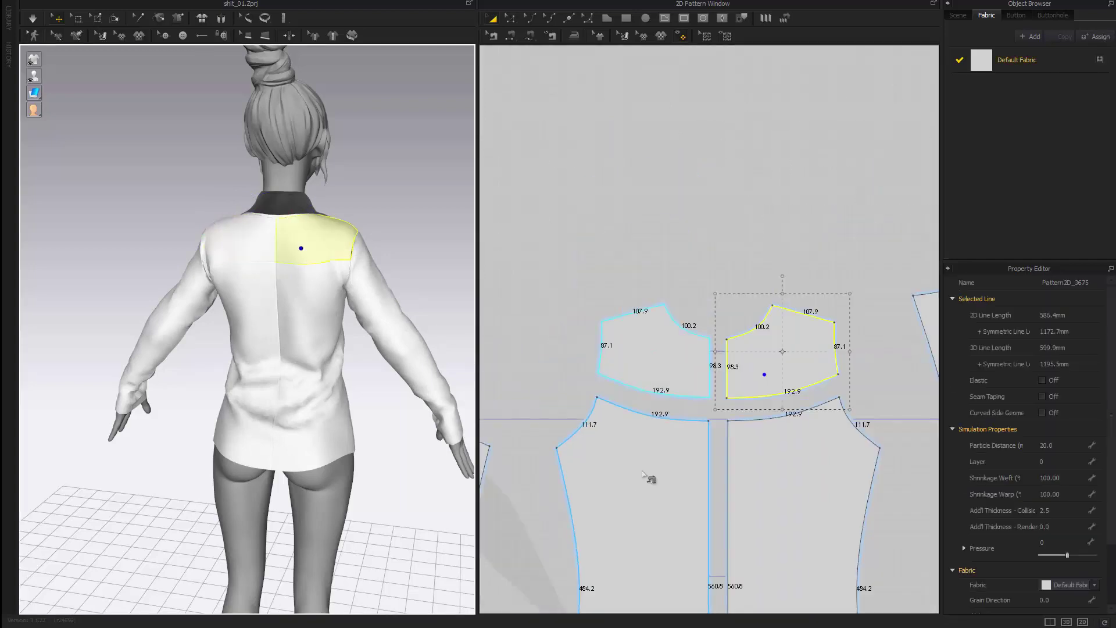
{"action": "middle_click_drag", "start_coordinate": [644, 473], "coordinate": [661, 381]}
{"action": "key", "text": "alt+Tab"}
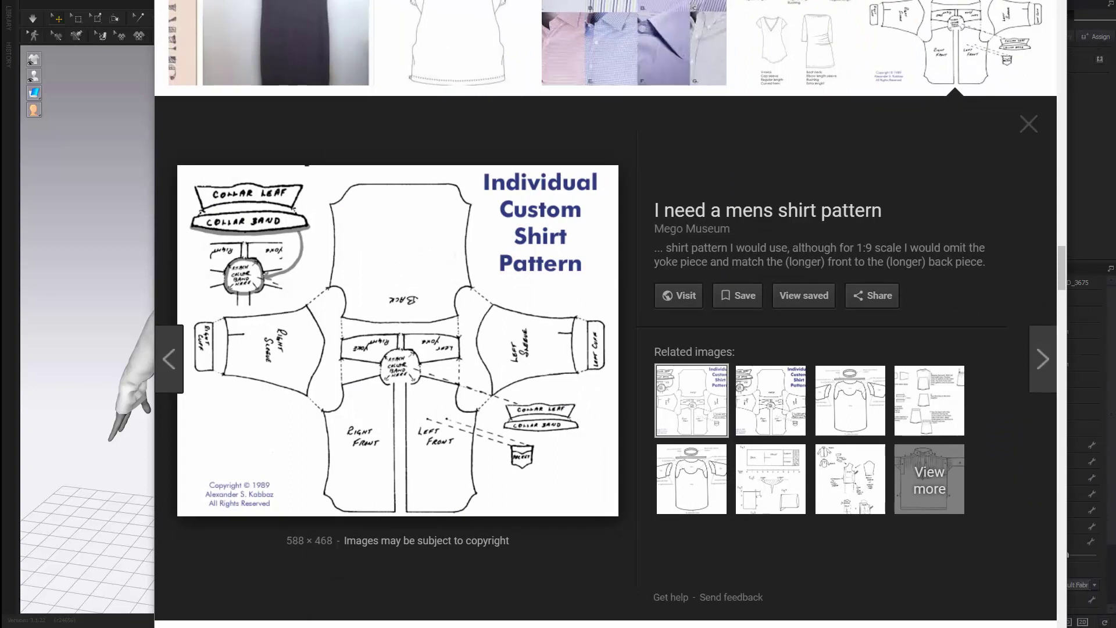
{"action": "key", "text": "alt+Tab"}
Step: Sew the two lower back panels together along their full centre-back edges
{"action": "scroll", "coordinate": [670, 492], "scroll_direction": "up", "scroll_amount": 2}
{"action": "middle_click_drag", "start_coordinate": [670, 493], "coordinate": [646, 378]}
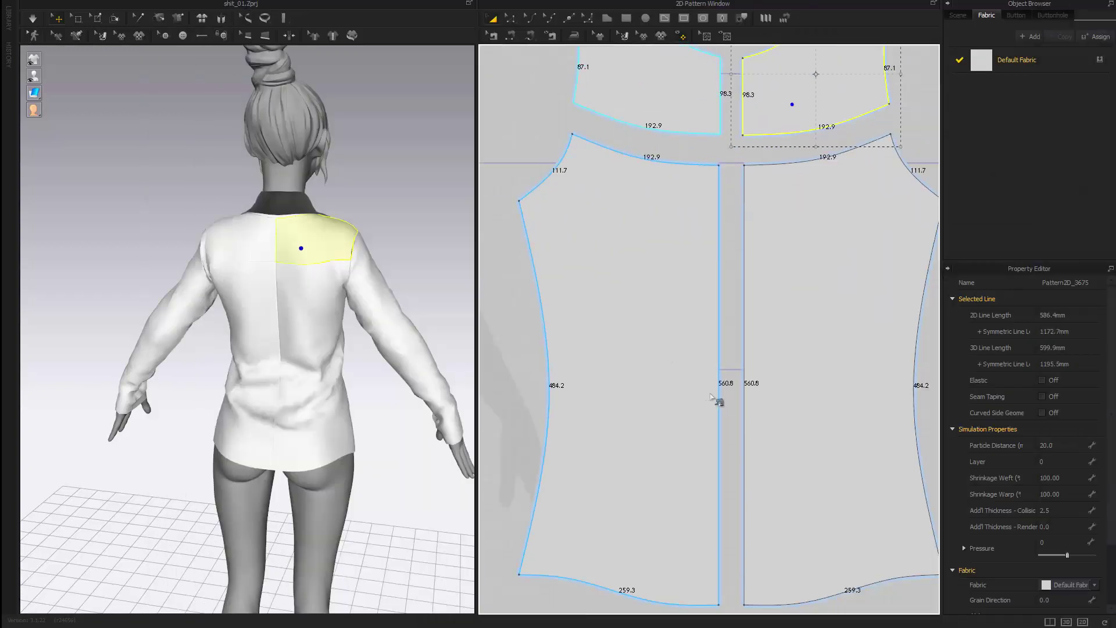
{"action": "key", "text": "n"}
{"action": "left_click", "coordinate": [720, 326]}
{"action": "scroll", "coordinate": [727, 453], "scroll_direction": "down", "scroll_amount": 3}
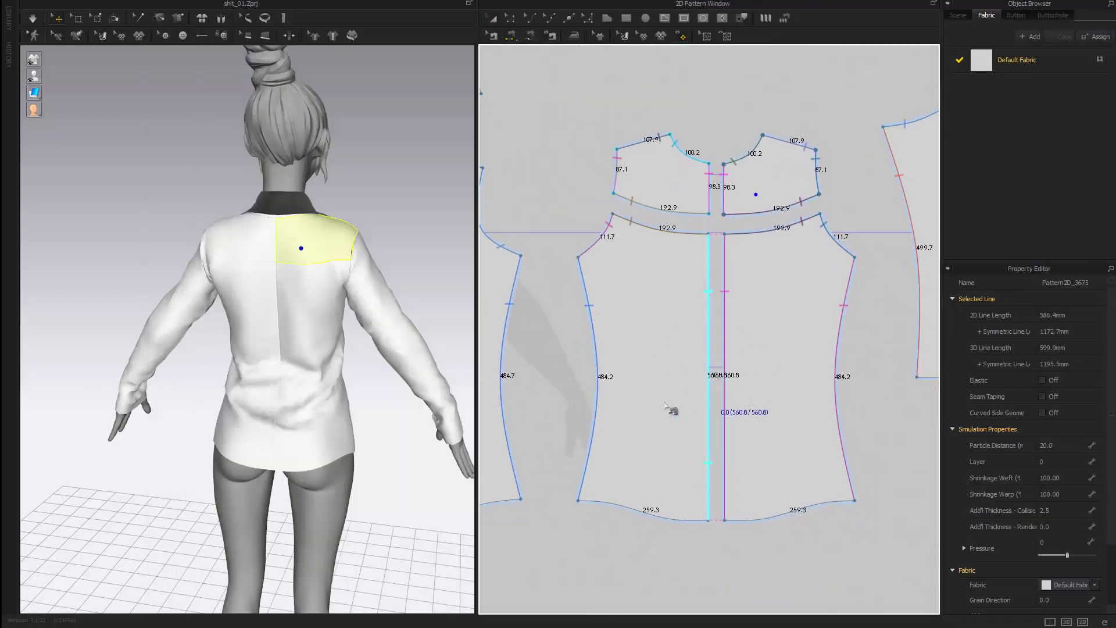
{"action": "middle_click_drag", "start_coordinate": [506, 421], "coordinate": [555, 411]}
{"action": "left_click", "coordinate": [750, 573]}
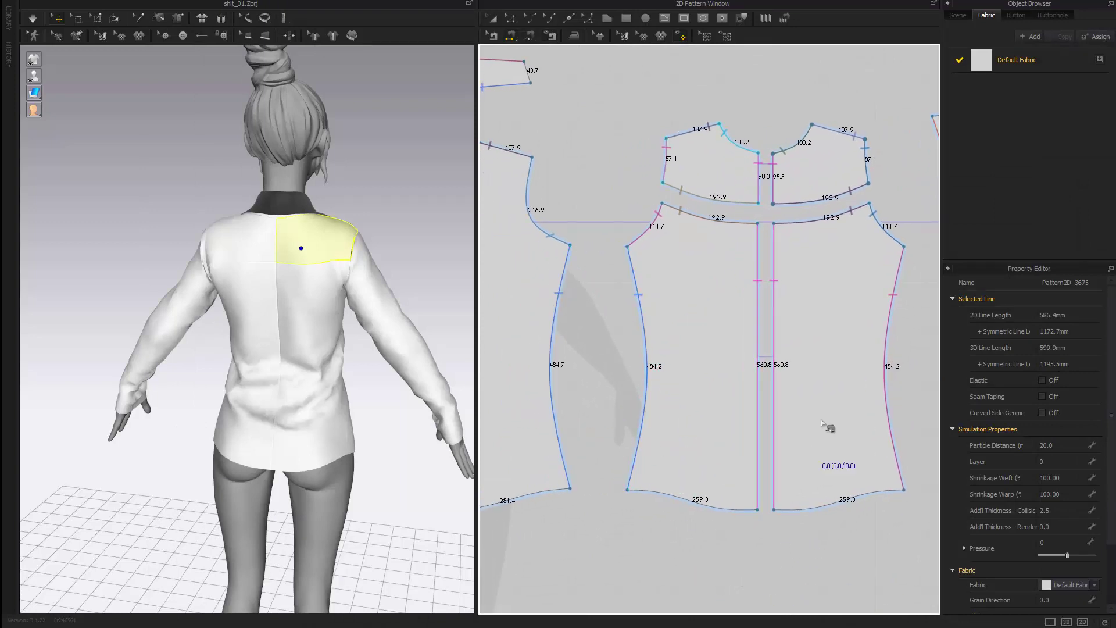
{"action": "scroll", "coordinate": [785, 419], "scroll_direction": "up", "scroll_amount": 1}
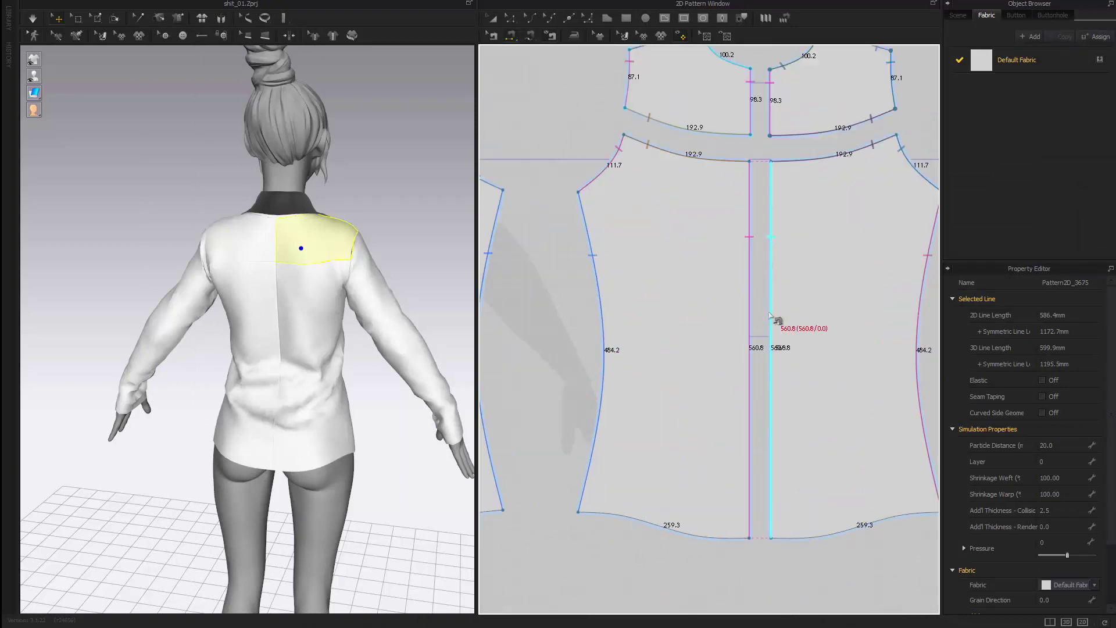
{"action": "right_click_drag", "start_coordinate": [269, 402], "coordinate": [299, 400]}
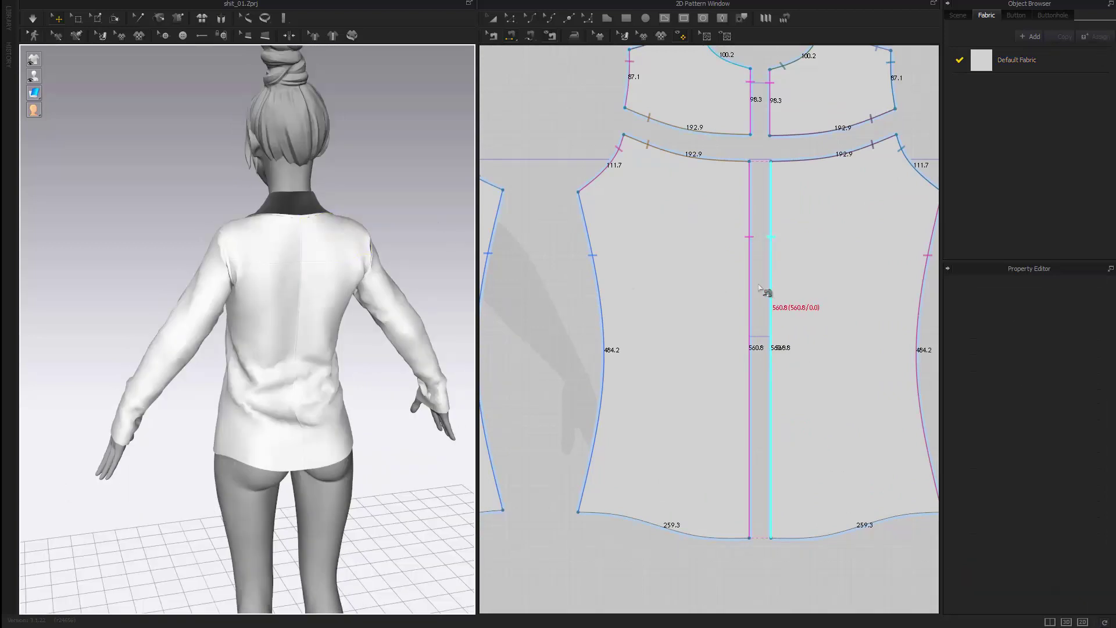
{"action": "key", "text": "b"}
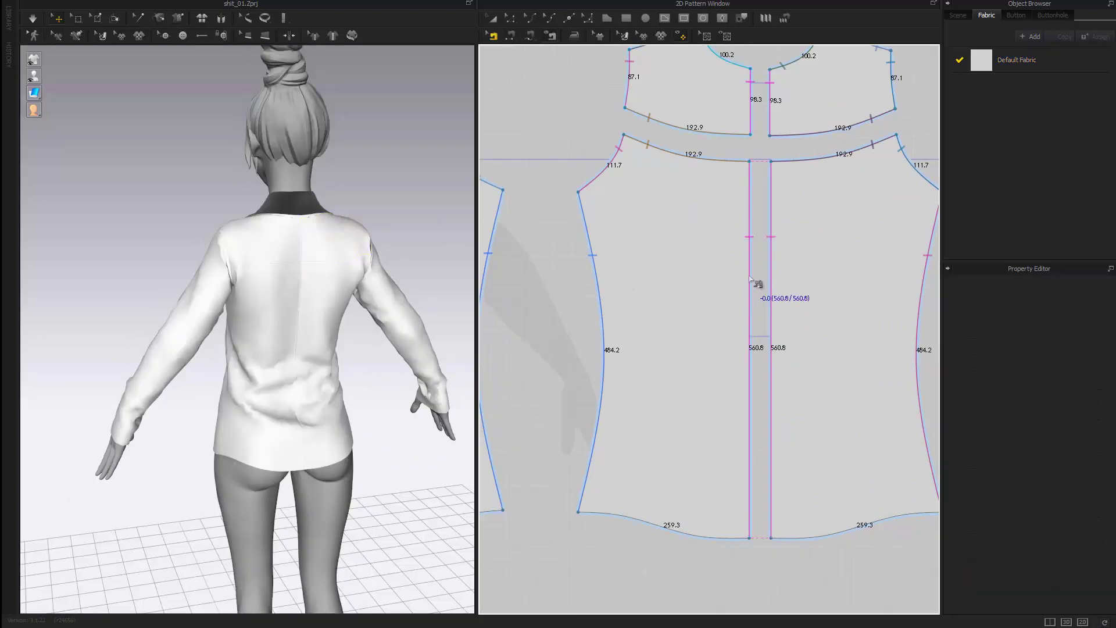
Step: Try to merge the two lower back panels into one piece along their centre-back edges, and undo the merge
{"action": "key", "text": "z"}
{"action": "key", "text": "m"}
{"action": "key", "text": "b"}
{"action": "key", "text": "z"}
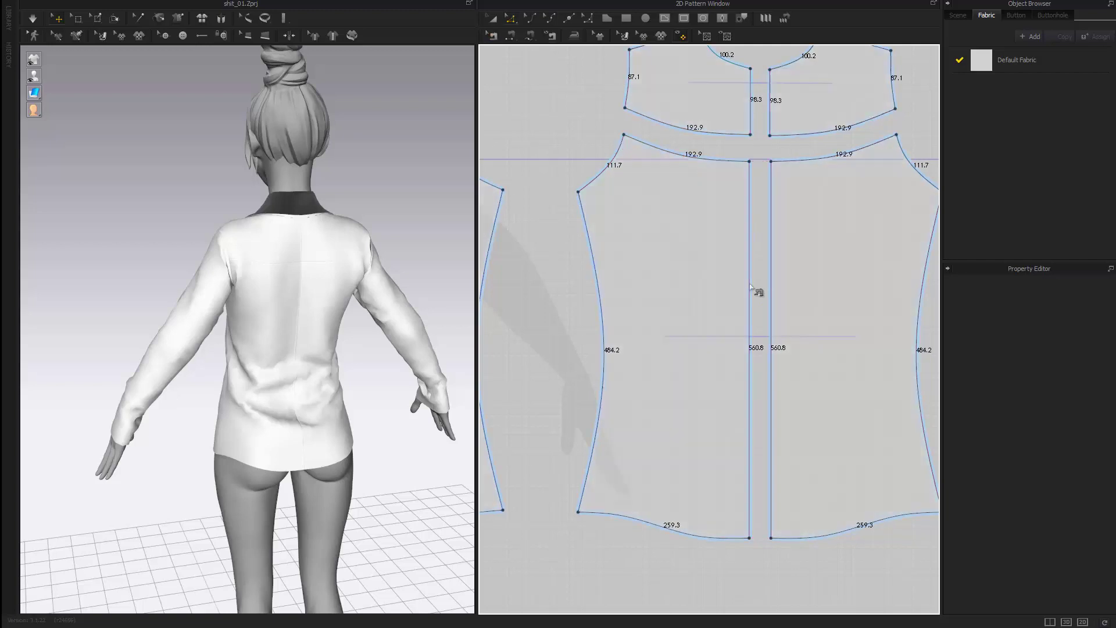
{"action": "left_click", "coordinate": [750, 287]}
{"action": "right_click", "coordinate": [750, 283]}
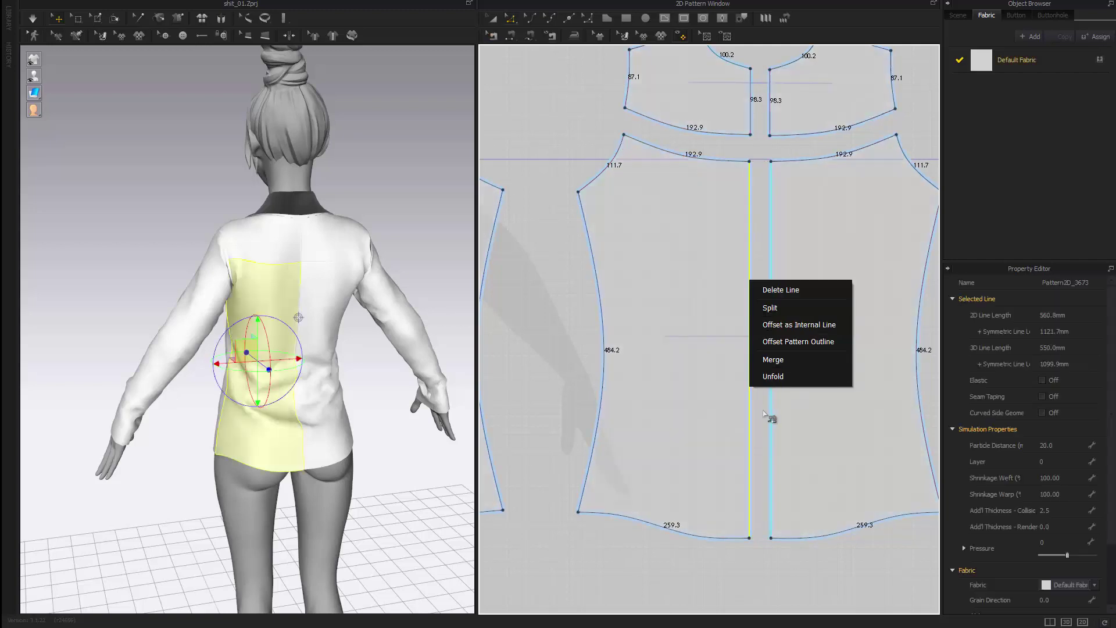
{"action": "left_click", "coordinate": [785, 360]}
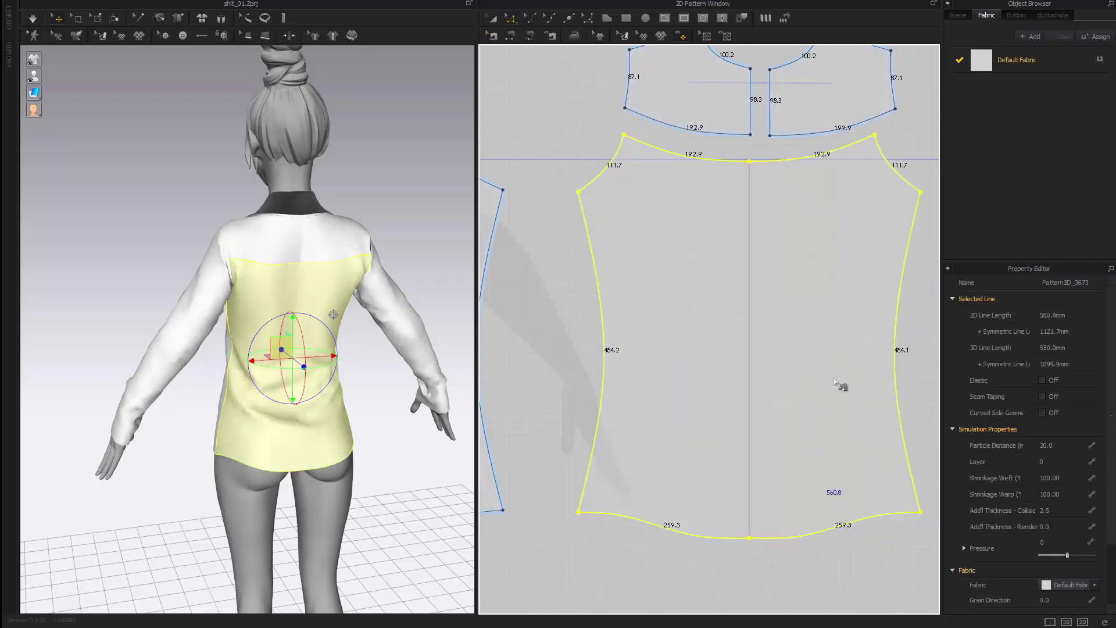
{"action": "left_click", "coordinate": [667, 583]}
{"action": "key", "text": "ctrl+z"}
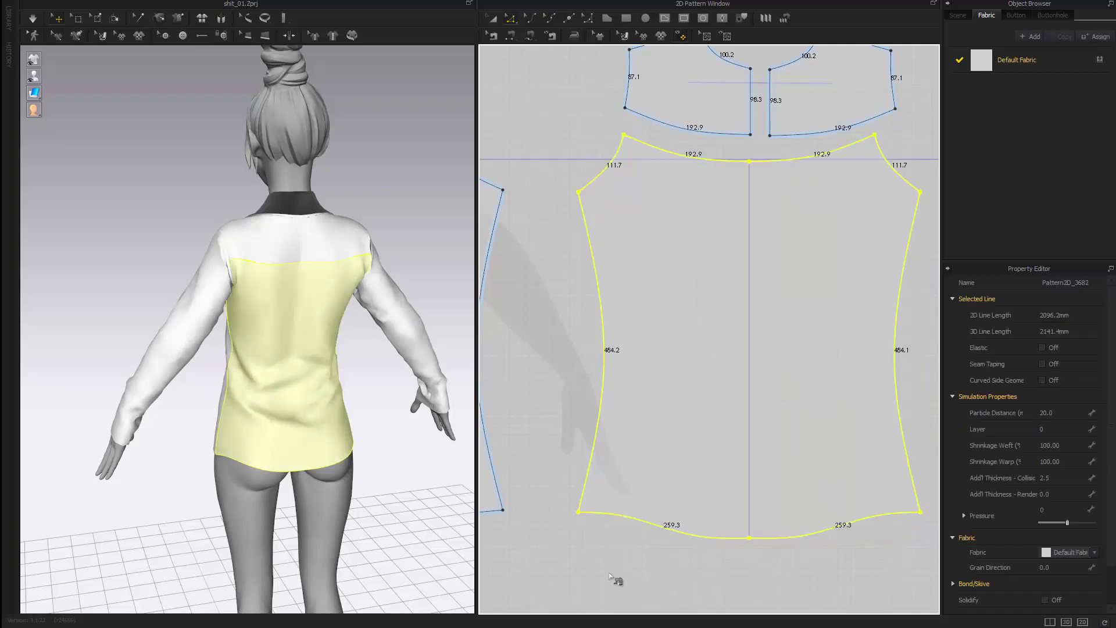
{"action": "key", "text": "ctrl+z"}
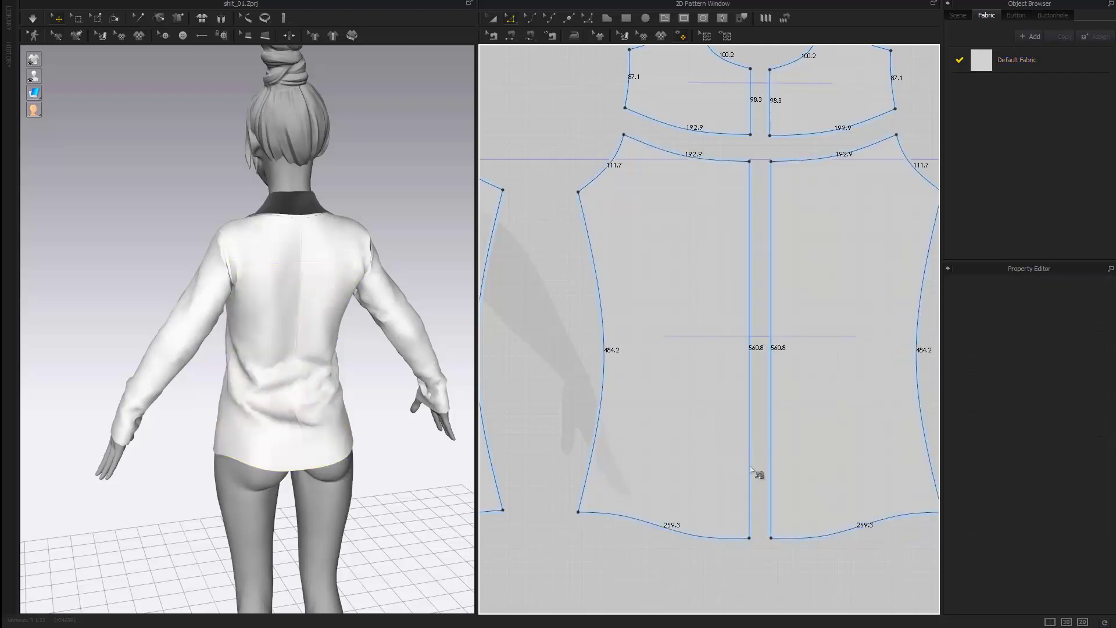
Step: Simulate the shirt's drape on the avatar with the separated back yoke
{"action": "scroll", "coordinate": [754, 472], "scroll_direction": "down", "scroll_amount": 5}
{"action": "scroll", "coordinate": [678, 451], "scroll_direction": "up", "scroll_amount": 2}
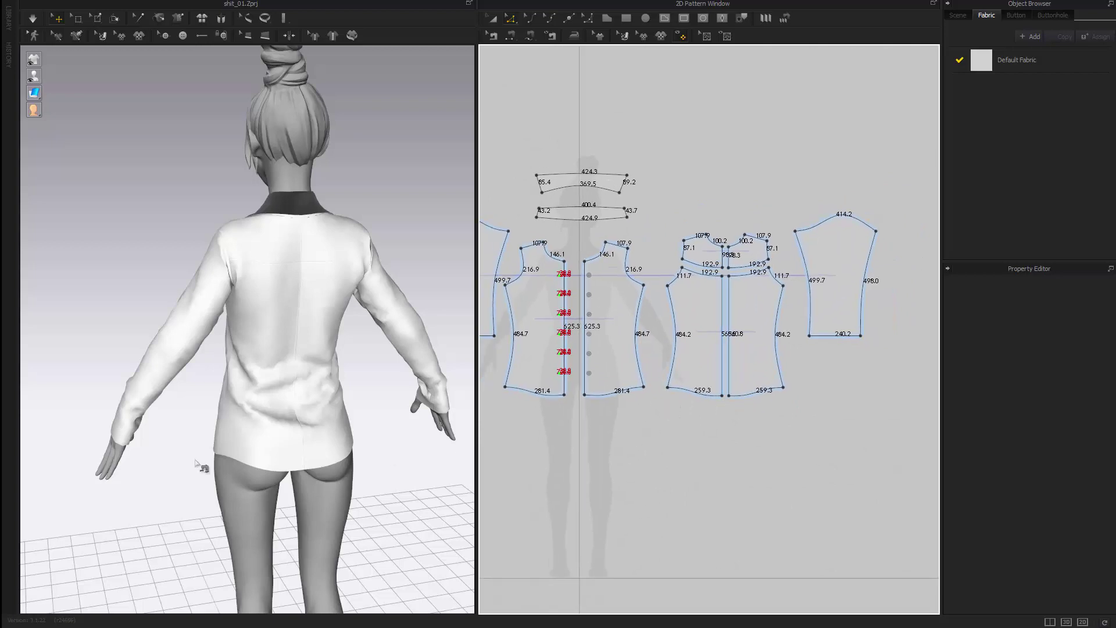
{"action": "right_click_drag", "start_coordinate": [195, 463], "coordinate": [353, 435]}
{"action": "key", "text": "space"}
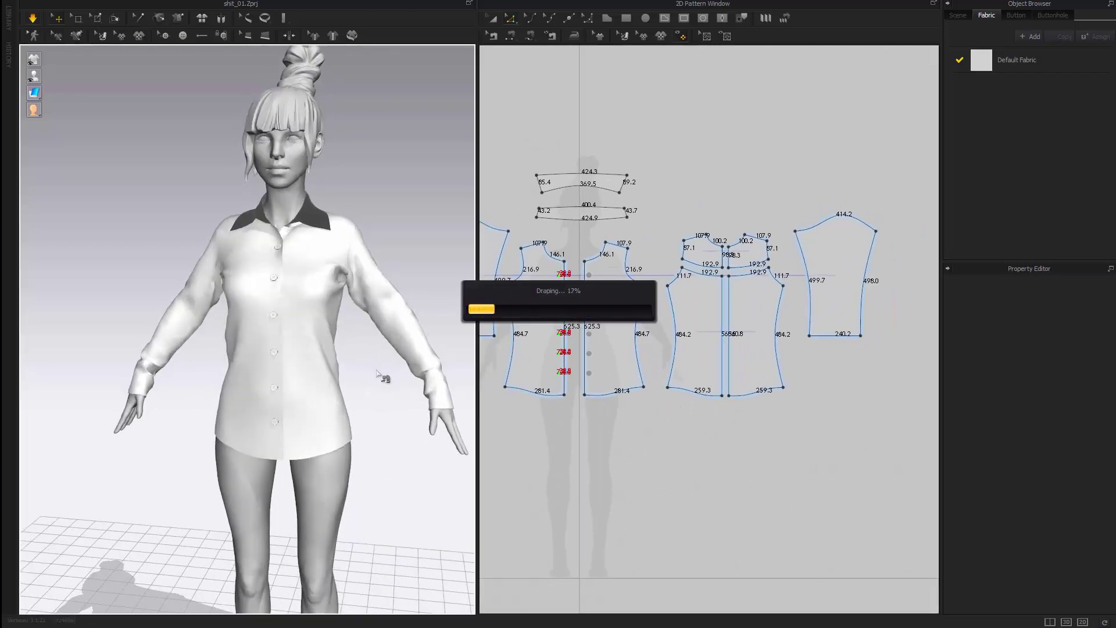
{"action": "right_click_drag", "start_coordinate": [380, 377], "coordinate": [364, 319]}
{"action": "scroll", "coordinate": [327, 299], "scroll_direction": "up", "scroll_amount": 3}
{"action": "scroll", "coordinate": [322, 297], "scroll_direction": "down", "scroll_amount": 2}
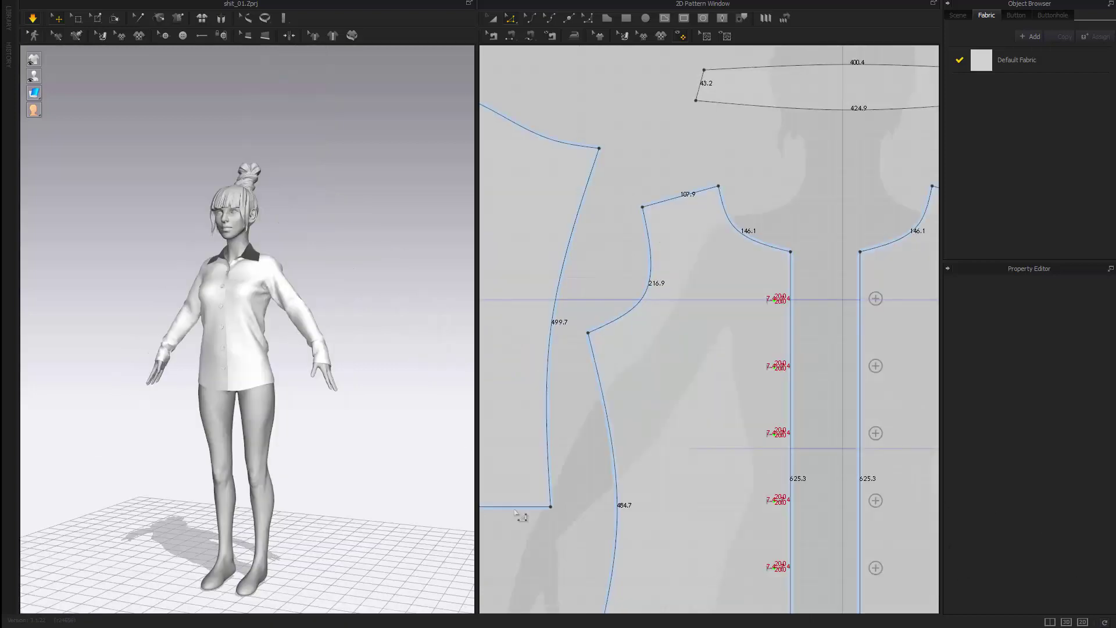
Step: Examine the draped shirt from the front and side, focusing on the folds around the front armhole
{"action": "right_click_drag", "start_coordinate": [354, 471], "coordinate": [416, 499]}
{"action": "scroll", "coordinate": [344, 464], "scroll_direction": "up", "scroll_amount": 3}
{"action": "middle_click_drag", "start_coordinate": [344, 463], "coordinate": [368, 531]}
{"action": "right_click_drag", "start_coordinate": [369, 531], "coordinate": [583, 499]}
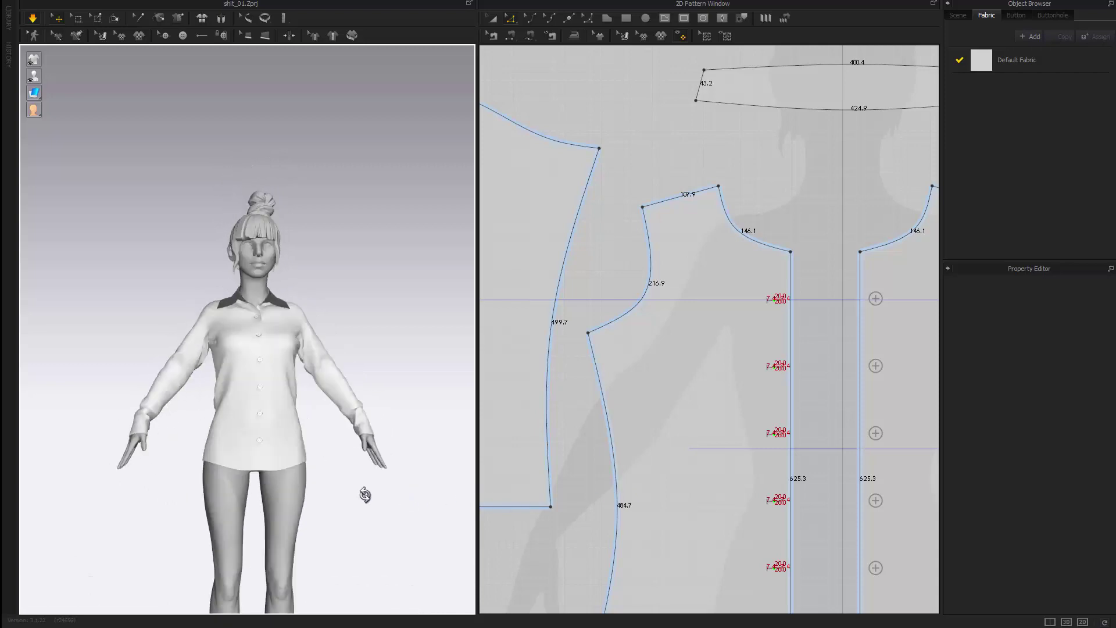
{"action": "right_click_drag", "start_coordinate": [365, 495], "coordinate": [348, 508]}
{"action": "middle_click_drag", "start_coordinate": [348, 508], "coordinate": [336, 569]}
{"action": "scroll", "coordinate": [289, 443], "scroll_direction": "up", "scroll_amount": 5}
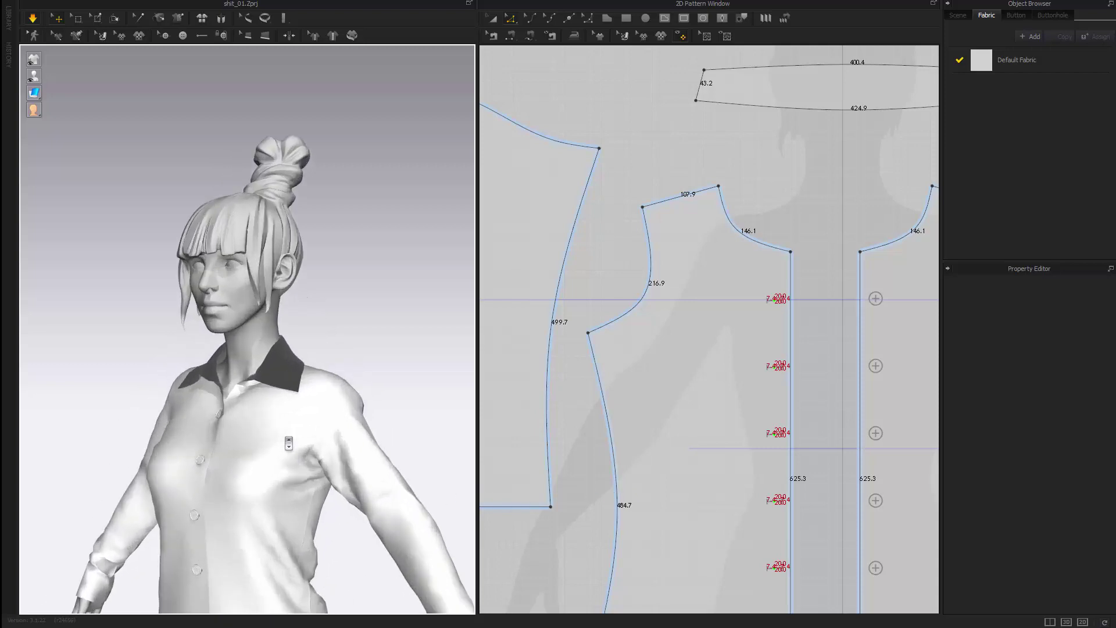
{"action": "middle_click_drag", "start_coordinate": [289, 443], "coordinate": [292, 347]}
{"action": "right_click_drag", "start_coordinate": [291, 346], "coordinate": [244, 381]}
{"action": "scroll", "coordinate": [329, 377], "scroll_direction": "up", "scroll_amount": 2}
{"action": "middle_click_drag", "start_coordinate": [245, 381], "coordinate": [199, 327]}
{"action": "right_click_drag", "start_coordinate": [199, 326], "coordinate": [210, 341]}
{"action": "scroll", "coordinate": [207, 339], "scroll_direction": "up", "scroll_amount": 2}
{"action": "scroll", "coordinate": [267, 385], "scroll_direction": "up", "scroll_amount": 1}
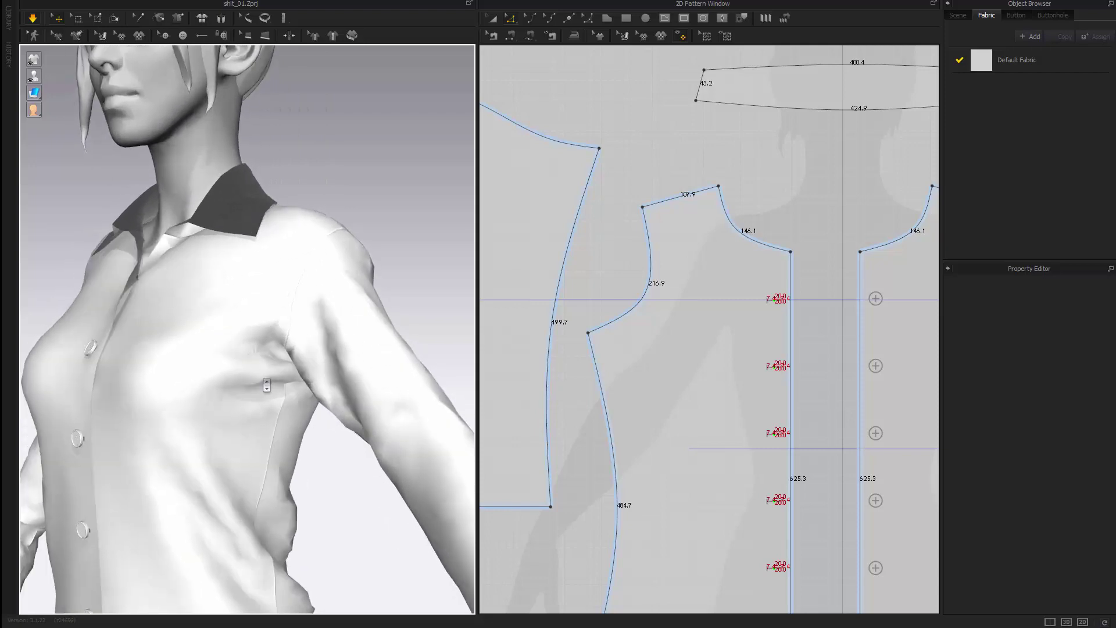
{"action": "scroll", "coordinate": [267, 386], "scroll_direction": "up", "scroll_amount": 2}
{"action": "left_click", "coordinate": [288, 383]}
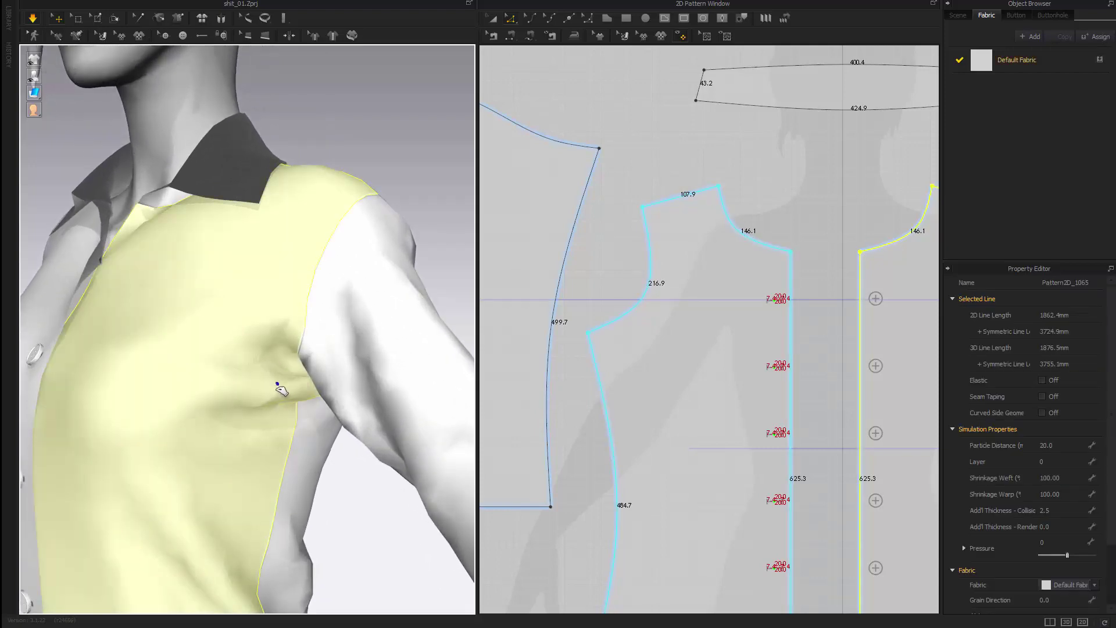
{"action": "scroll", "coordinate": [281, 389], "scroll_direction": "down", "scroll_amount": 10}
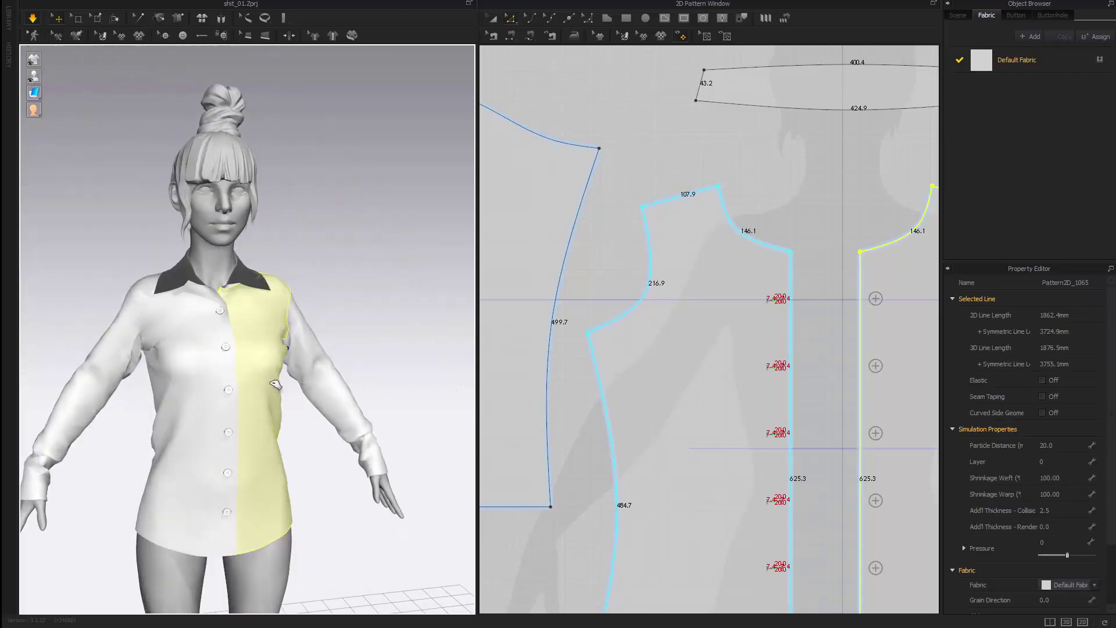
{"action": "scroll", "coordinate": [275, 385], "scroll_direction": "up", "scroll_amount": 4}
{"action": "mouse_move", "coordinate": [276, 385]}
{"action": "right_mouse_down"}
{"action": "mouse_move", "coordinate": [283, 401]}
{"action": "mouse_move", "coordinate": [287, 374]}
{"action": "right_mouse_up"}
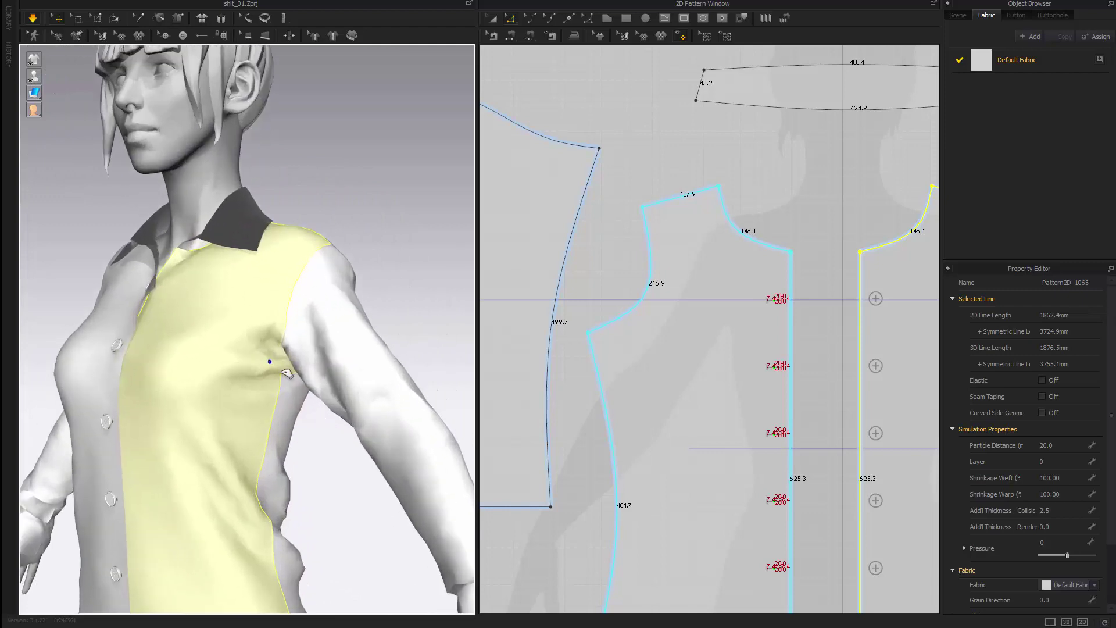
Step: Move the front panel's underarm corner up and inward, and reshape the armhole curve to about 148.5 mm long
{"action": "left_click", "coordinate": [600, 267]}
{"action": "left_click_drag", "start_coordinate": [592, 335], "coordinate": [623, 302]}
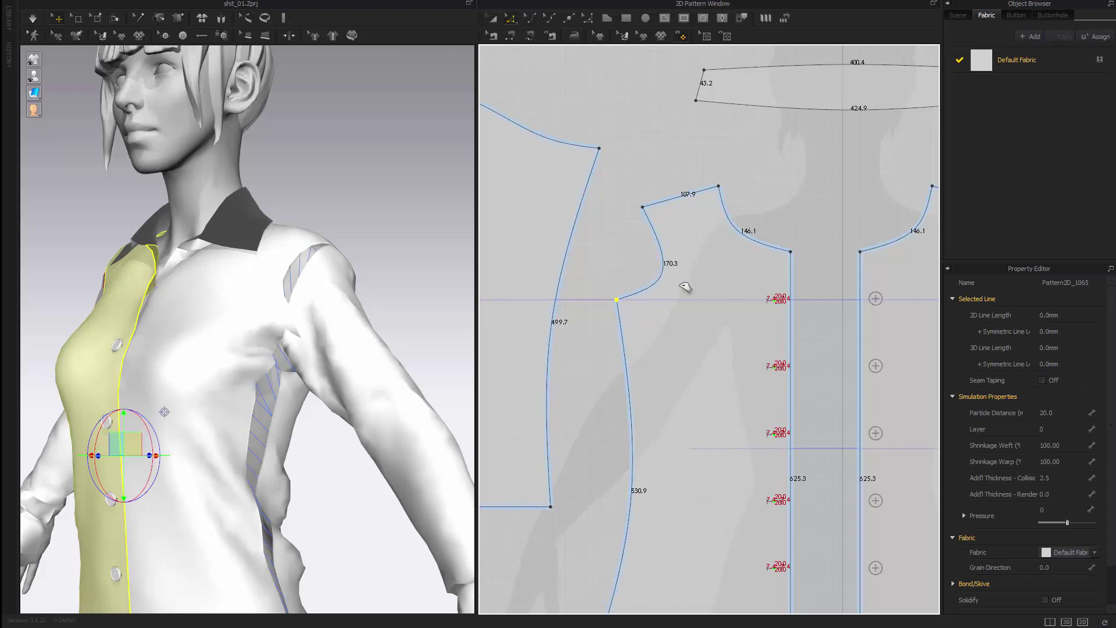
{"action": "left_click_drag", "start_coordinate": [659, 280], "coordinate": [646, 274]}
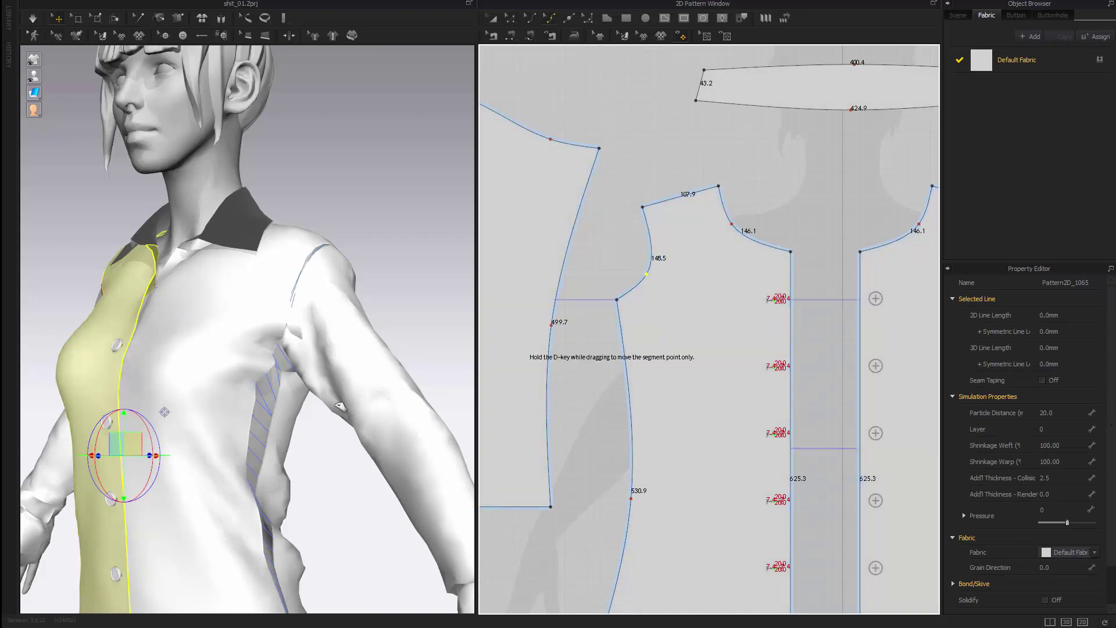
Step: Simulate the shirt with the reshaped armhole and pull the front and back panels smooth around both underarms
{"action": "right_click_drag", "start_coordinate": [308, 410], "coordinate": [329, 412]}
{"action": "scroll", "coordinate": [329, 412], "scroll_direction": "down", "scroll_amount": 2}
{"action": "key", "text": "space"}
{"action": "left_click", "coordinate": [284, 382]}
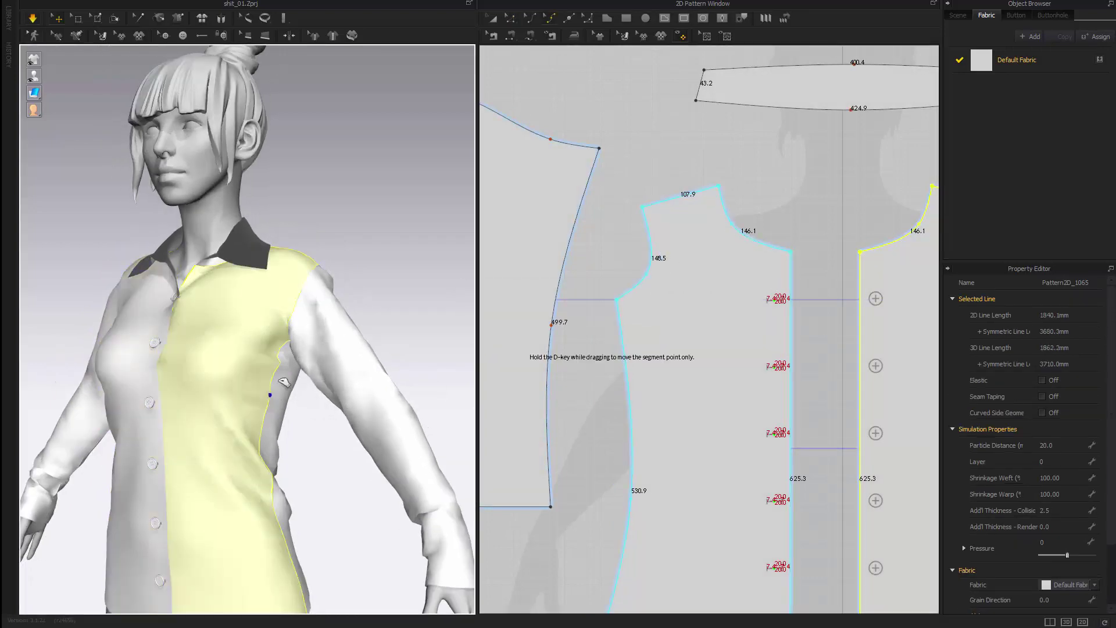
{"action": "left_click", "coordinate": [307, 401]}
{"action": "right_click_drag", "start_coordinate": [274, 362], "coordinate": [209, 411]}
{"action": "left_click", "coordinate": [128, 396]}
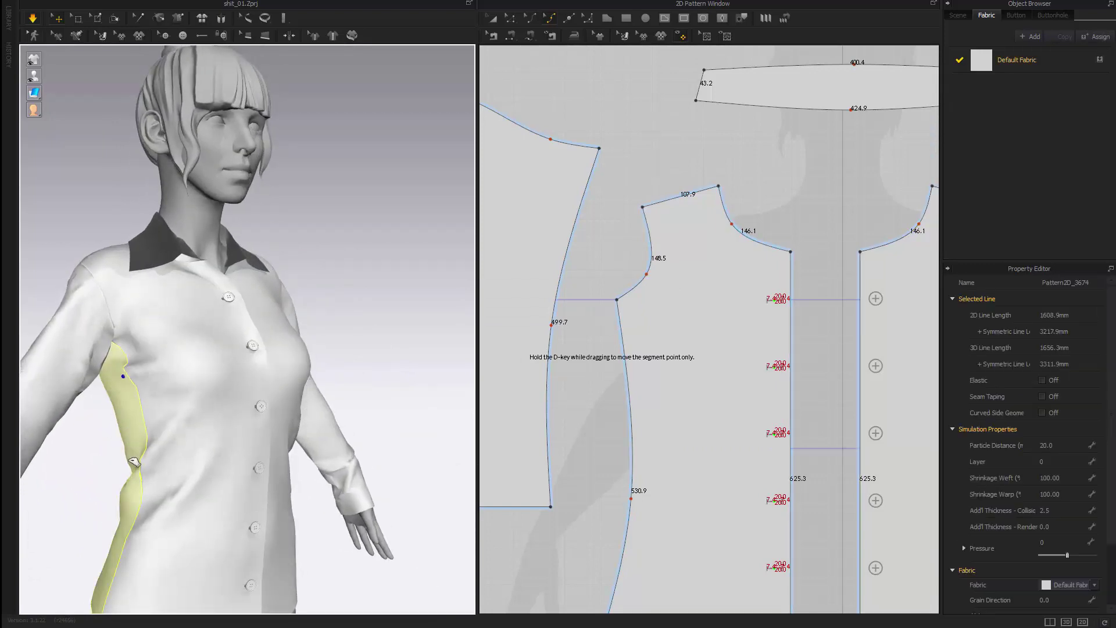
{"action": "left_click", "coordinate": [679, 306]}
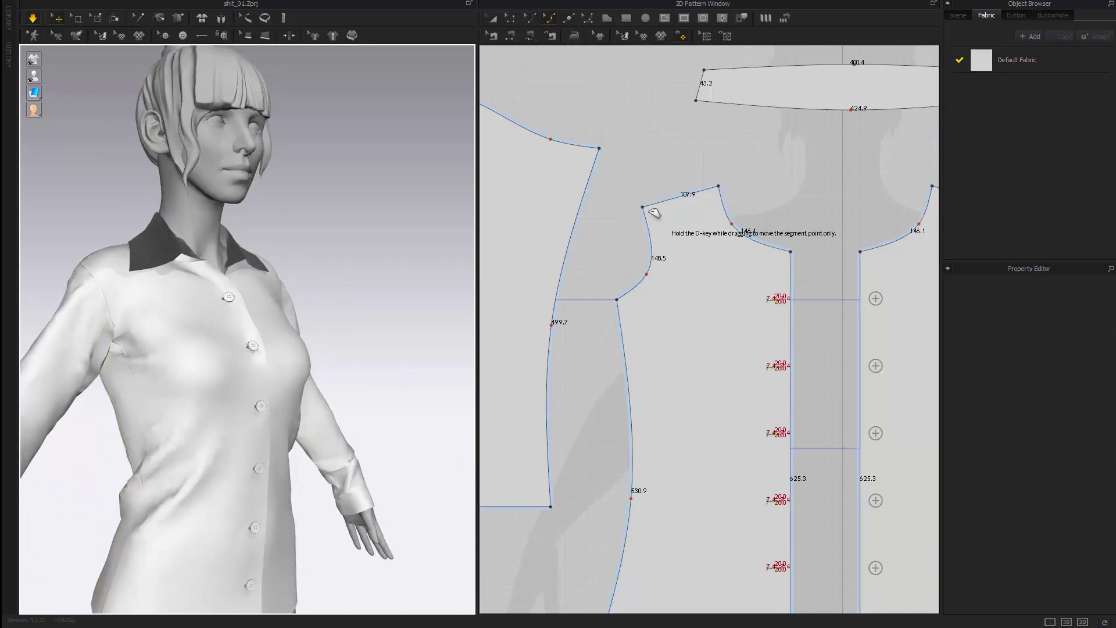
{"action": "right_click_drag", "start_coordinate": [340, 380], "coordinate": [274, 403]}
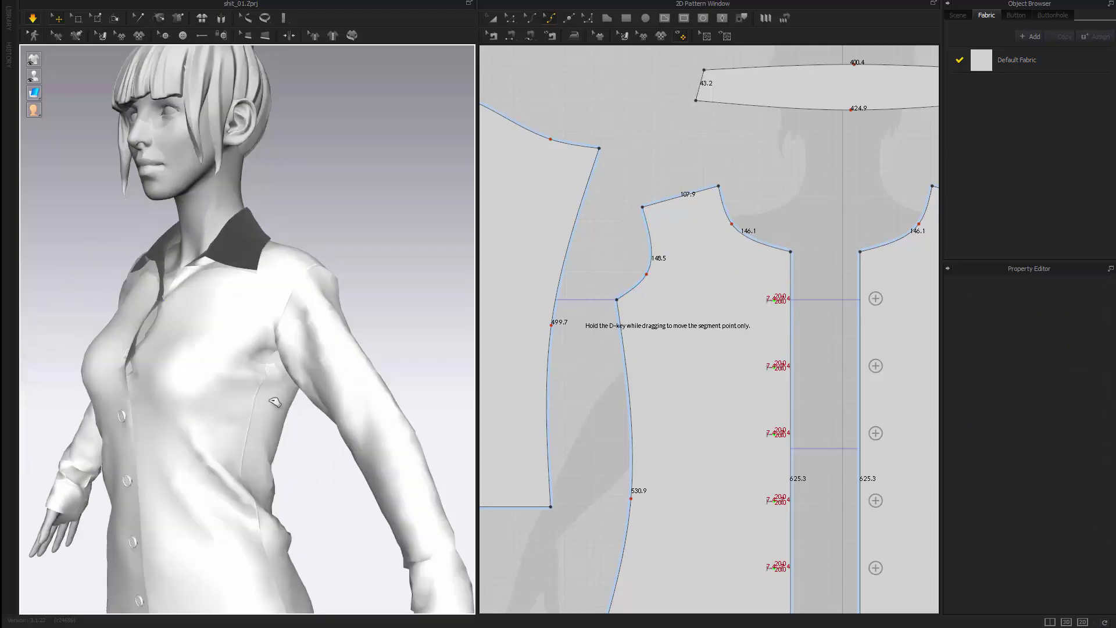
Step: Try to form a dart in the front armhole by adding three points and pulling the middle one into the panel
{"action": "left_click", "coordinate": [642, 287]}
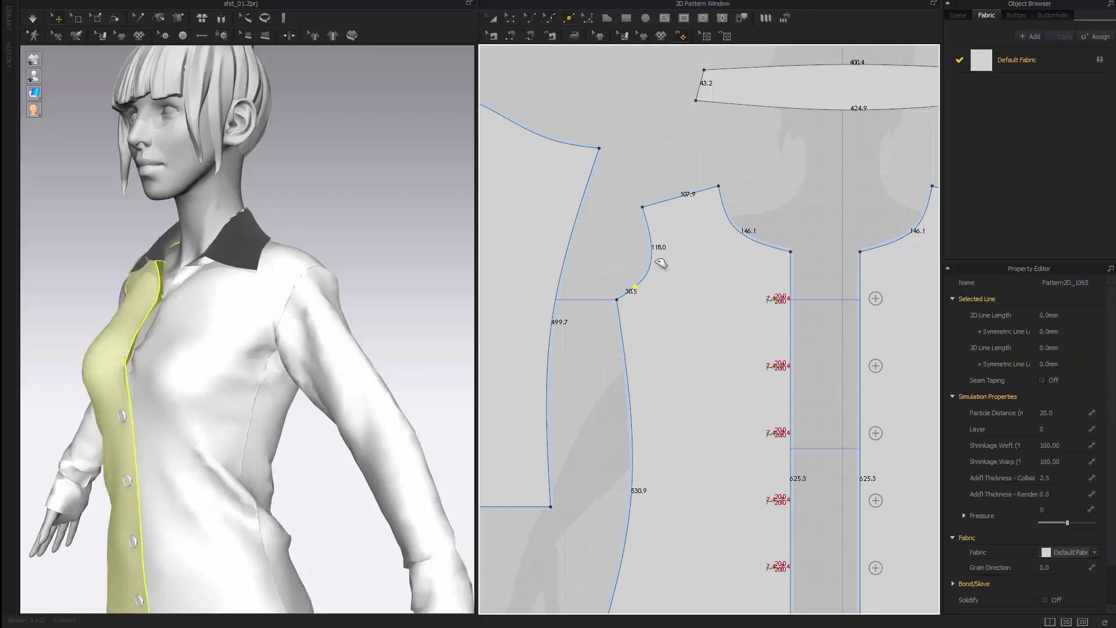
{"action": "left_click", "coordinate": [656, 283]}
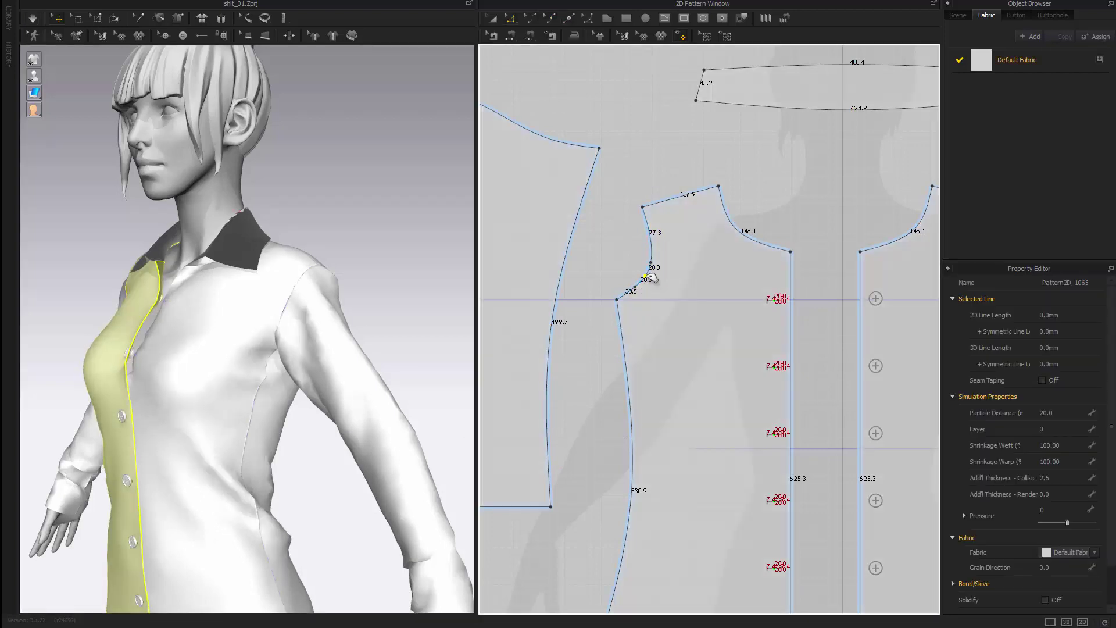
{"action": "left_click_drag", "start_coordinate": [686, 321], "coordinate": [696, 327]}
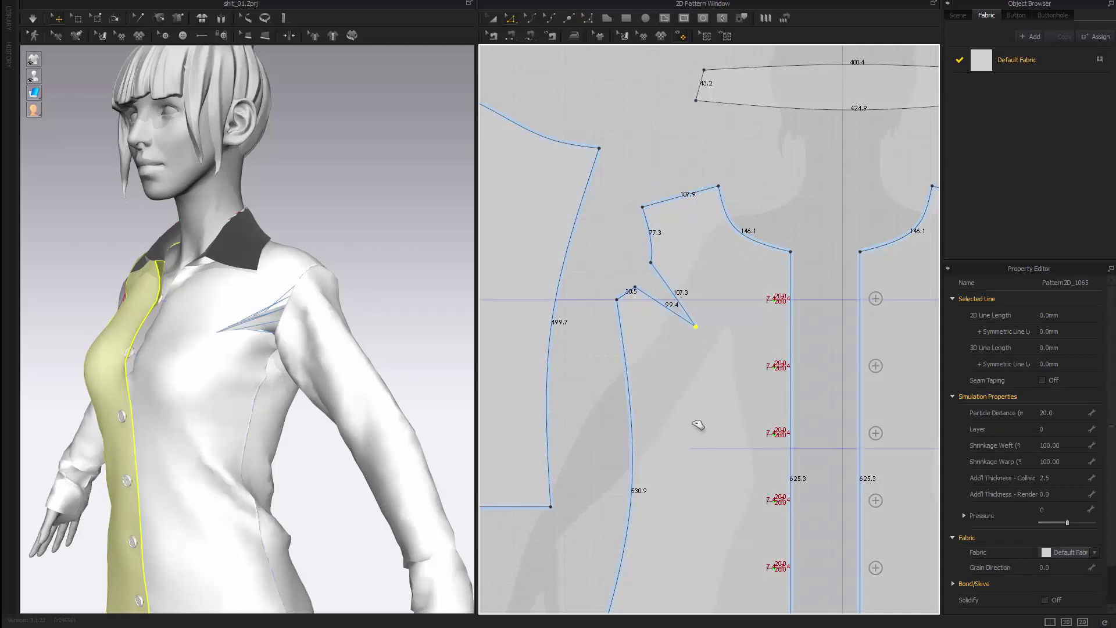
{"action": "key", "text": "ctrl+z"}
{"action": "key", "text": "ctrl+z"}
{"action": "key", "text": "ctrl+z"}
{"action": "key", "text": "ctrl+z"}
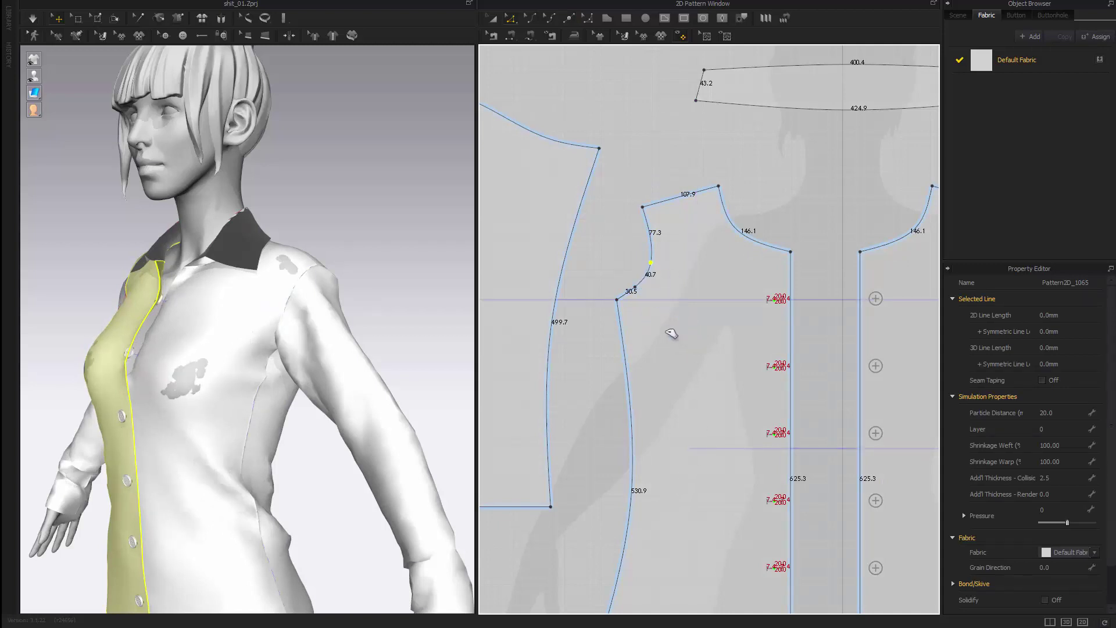
Step: Simulate the full shirt again with the restored front armhole
{"action": "scroll", "coordinate": [416, 385], "scroll_direction": "down", "scroll_amount": 5}
{"action": "right_click_drag", "start_coordinate": [327, 373], "coordinate": [358, 346]}
{"action": "key", "text": "space"}
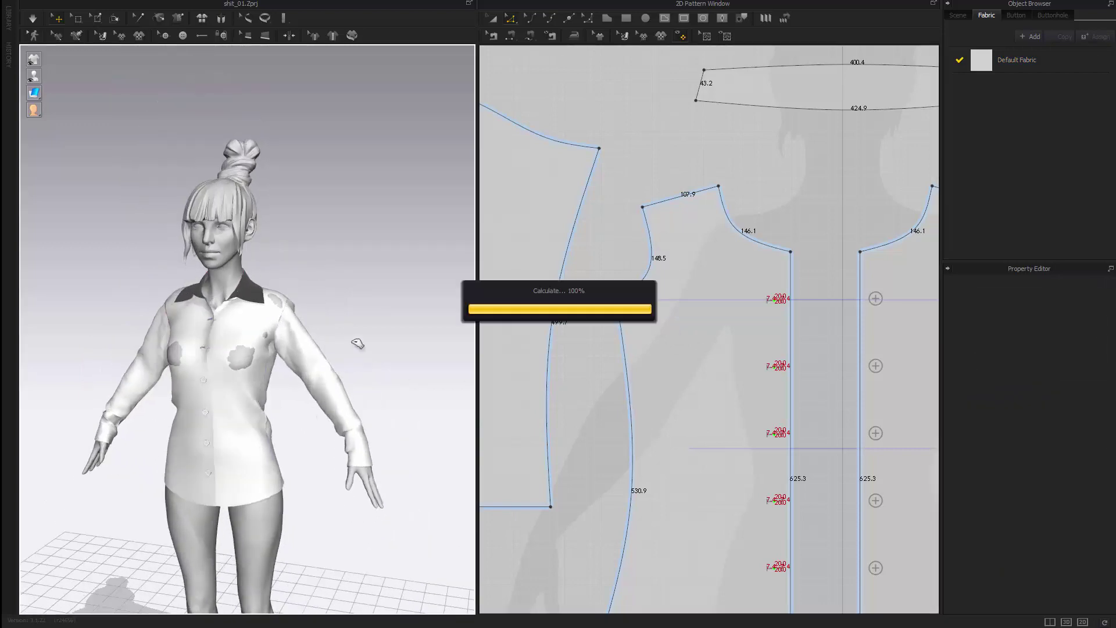
{"action": "scroll", "coordinate": [249, 368], "scroll_direction": "up", "scroll_amount": 4}
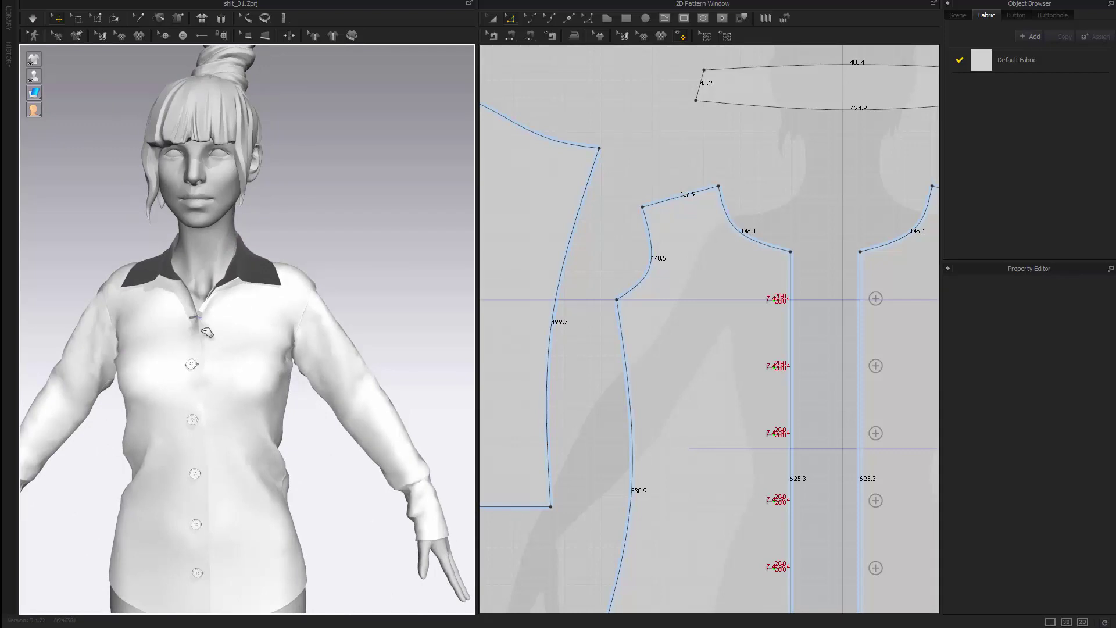
Step: Pull the top button and the adjoining front panel edges, and simulate the neckline closure
{"action": "scroll", "coordinate": [207, 332], "scroll_direction": "up", "scroll_amount": 4}
{"action": "left_click", "coordinate": [187, 345]}
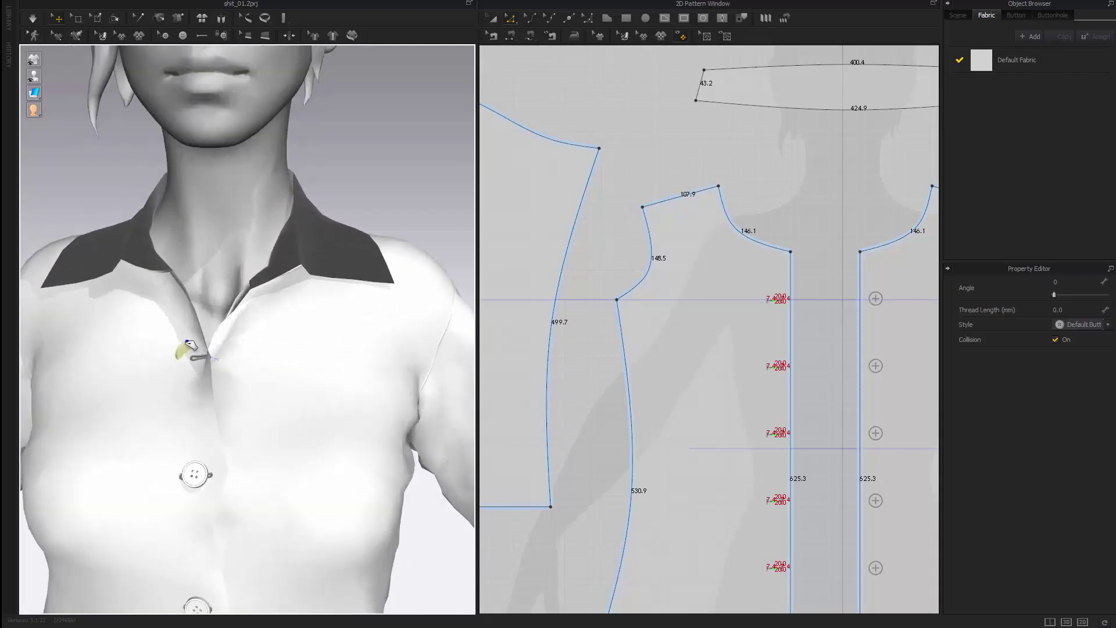
{"action": "right_click_drag", "start_coordinate": [185, 356], "coordinate": [308, 402]}
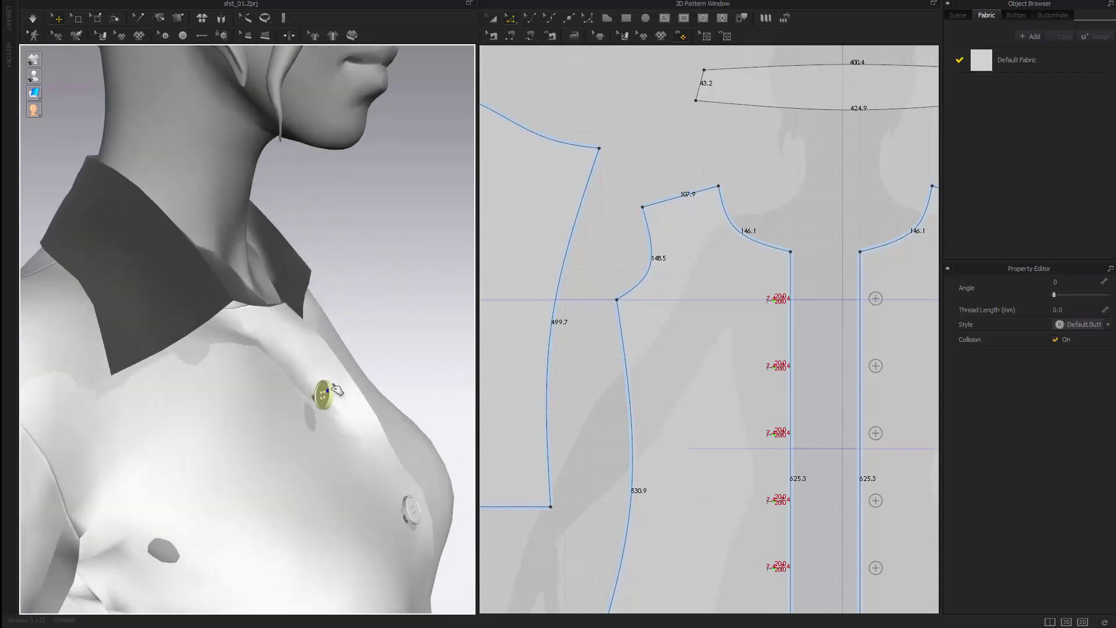
{"action": "left_click_drag", "start_coordinate": [346, 382], "coordinate": [357, 384]}
{"action": "right_click_drag", "start_coordinate": [340, 390], "coordinate": [243, 393]}
{"action": "left_click", "coordinate": [284, 426]}
{"action": "key", "text": "space"}
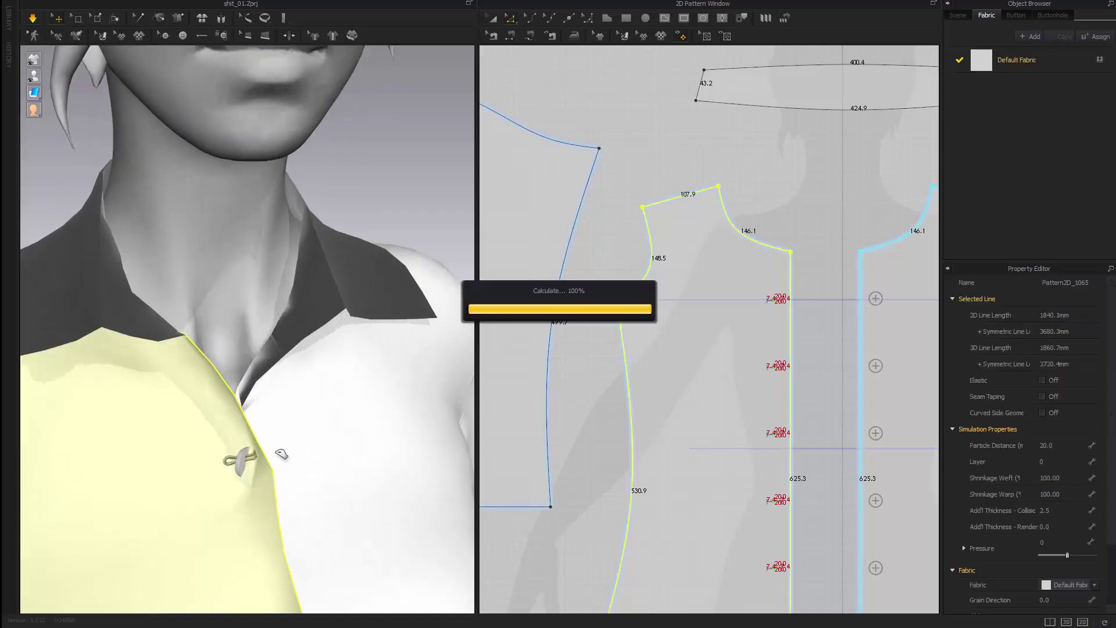
{"action": "left_click", "coordinate": [267, 423]}
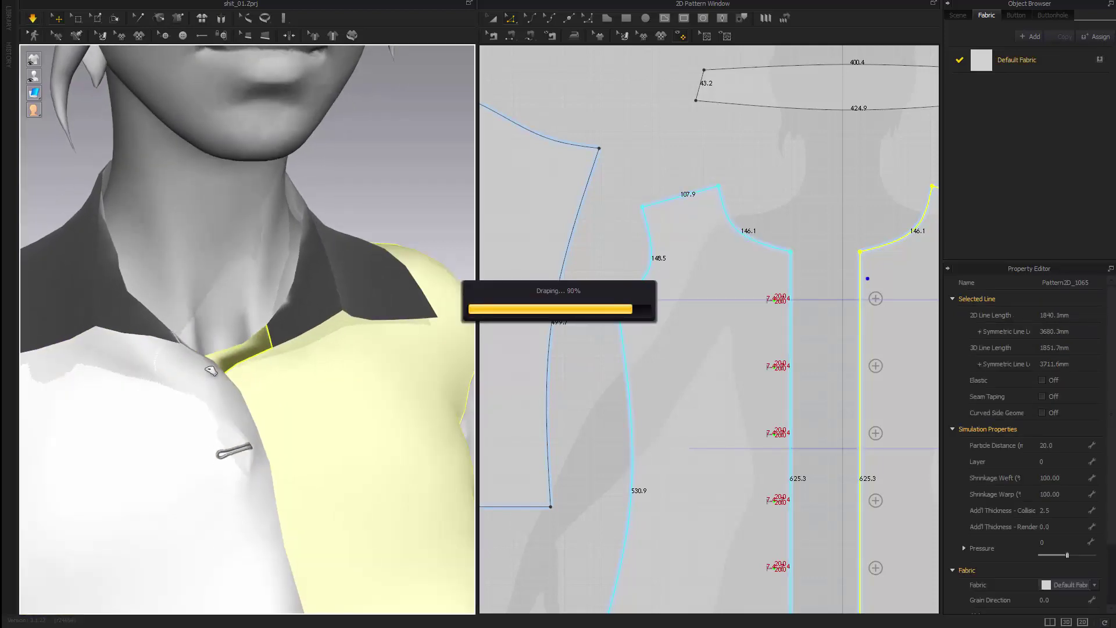
{"action": "key", "text": "space"}
Step: Examine the top button and the overlapping front edges up close from several angles
{"action": "right_click_drag", "start_coordinate": [239, 483], "coordinate": [281, 477]}
{"action": "scroll", "coordinate": [180, 504], "scroll_direction": "up", "scroll_amount": 3}
{"action": "scroll", "coordinate": [281, 476], "scroll_direction": "down", "scroll_amount": 3}
{"action": "scroll", "coordinate": [282, 438], "scroll_direction": "up", "scroll_amount": 3}
{"action": "left_click_drag", "start_coordinate": [281, 399], "coordinate": [254, 396]}
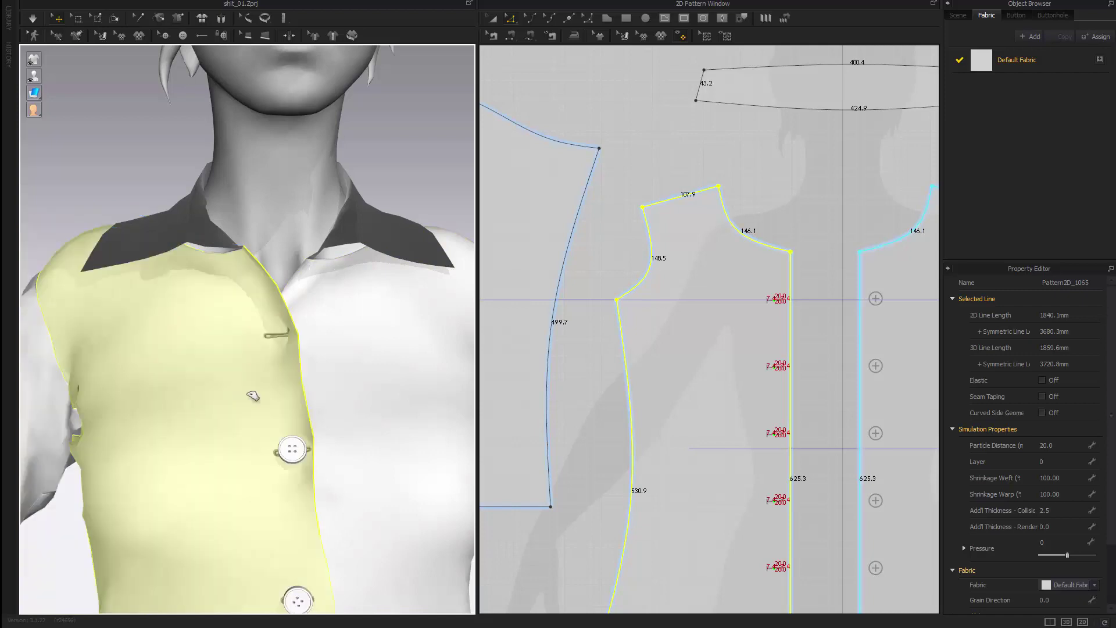
{"action": "right_click_drag", "start_coordinate": [254, 396], "coordinate": [102, 404]}
{"action": "scroll", "coordinate": [214, 449], "scroll_direction": "up", "scroll_amount": 5}
{"action": "scroll", "coordinate": [214, 449], "scroll_direction": "down", "scroll_amount": 6}
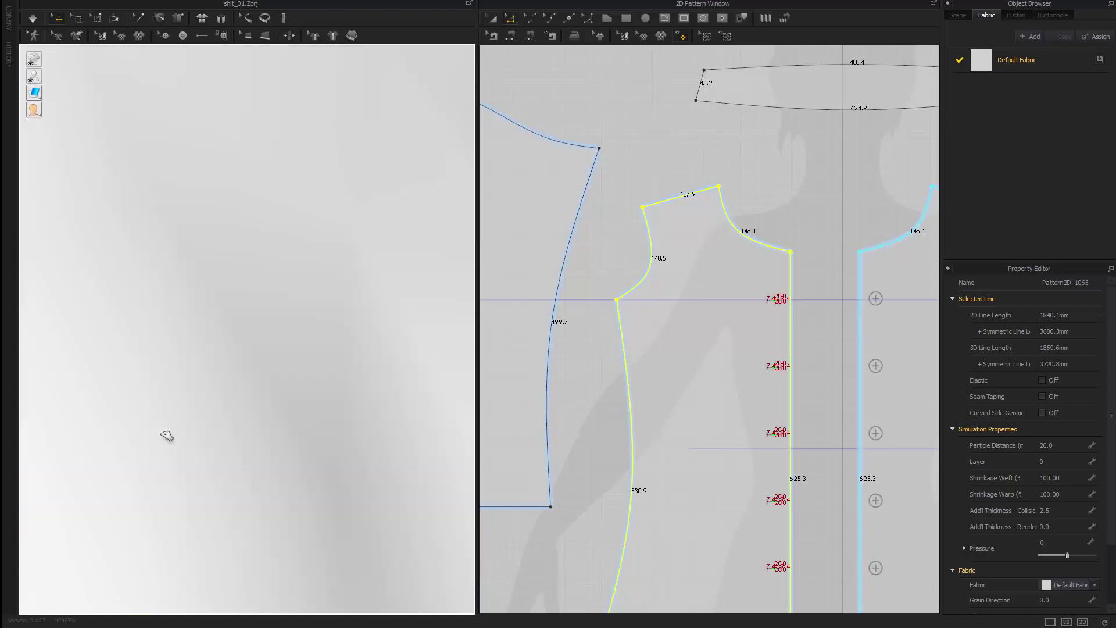
{"action": "scroll", "coordinate": [260, 463], "scroll_direction": "up", "scroll_amount": 3}
{"action": "scroll", "coordinate": [261, 463], "scroll_direction": "down", "scroll_amount": 5}
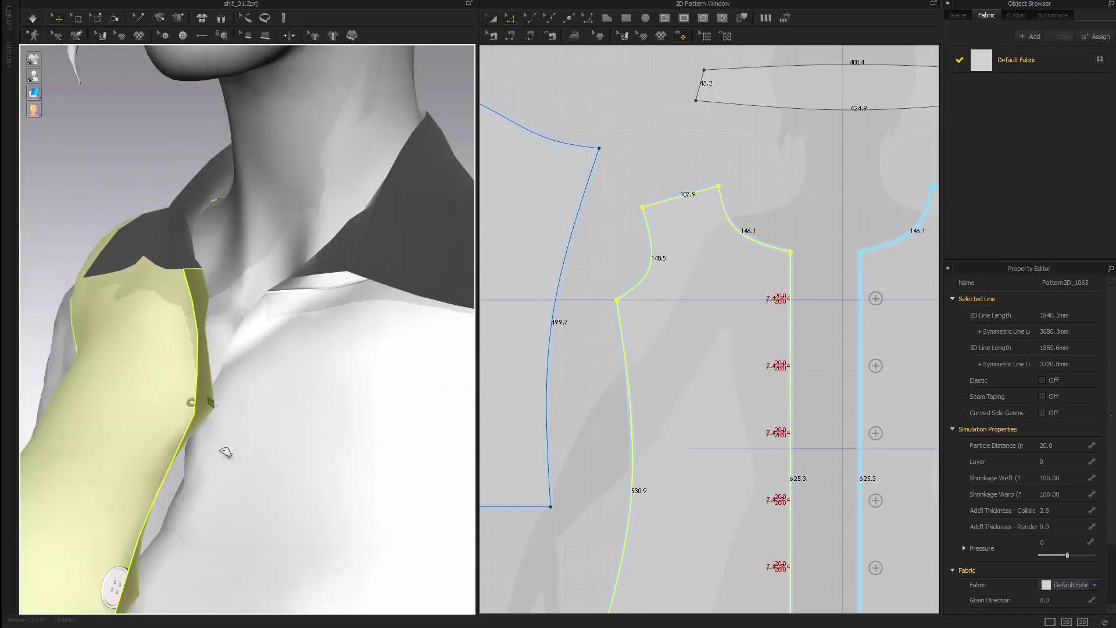
{"action": "right_click_drag", "start_coordinate": [216, 449], "coordinate": [313, 441]}
{"action": "left_click", "coordinate": [275, 566]}
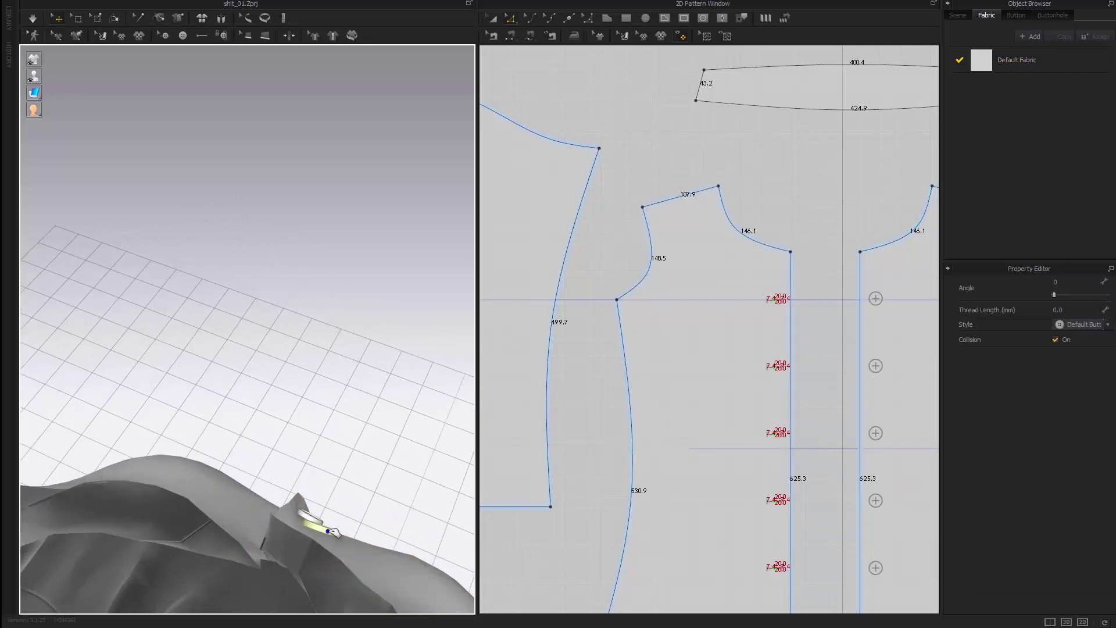
Step: Pull the top button to the outside of the shirt front while the drape simulation runs
{"action": "left_click_drag", "start_coordinate": [330, 529], "coordinate": [331, 533]}
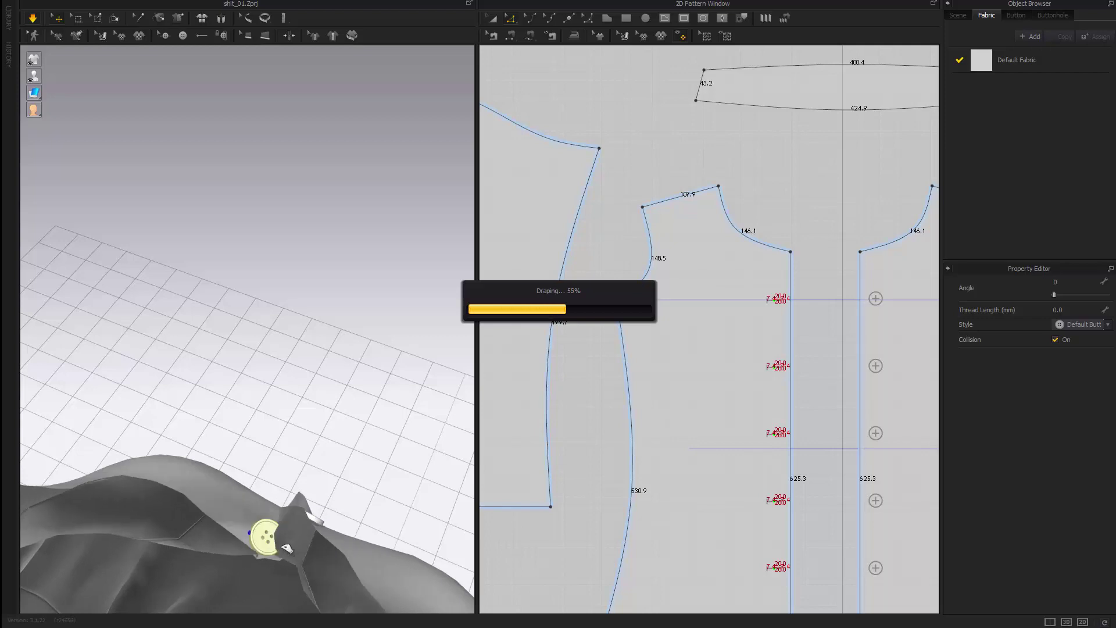
{"action": "key", "text": "space"}
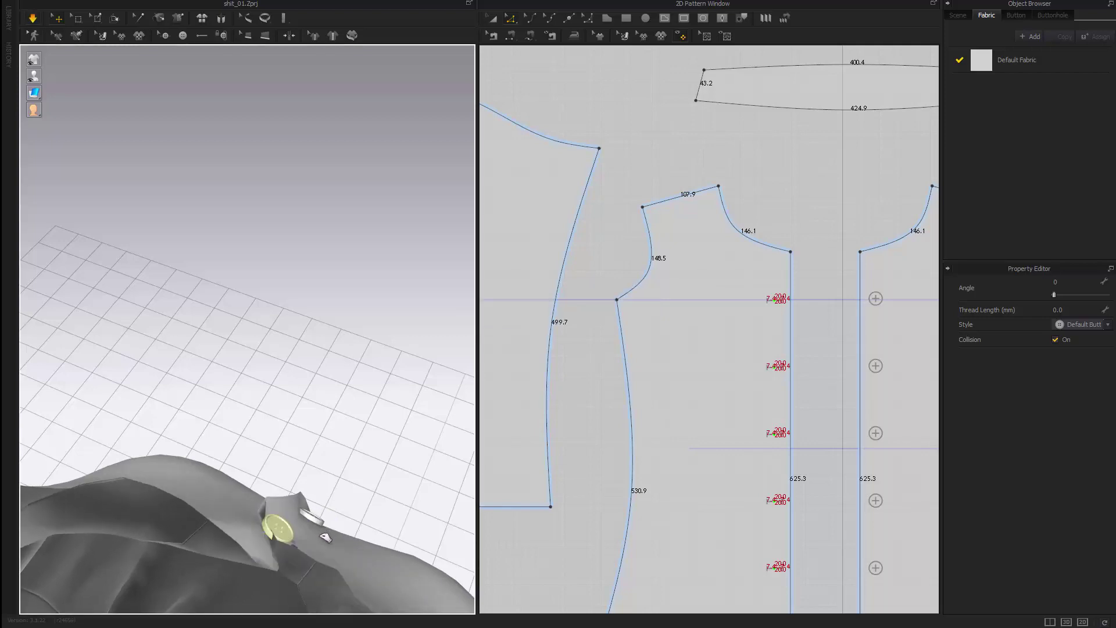
{"action": "right_click_drag", "start_coordinate": [308, 521], "coordinate": [184, 474]}
{"action": "middle_click_drag", "start_coordinate": [204, 384], "coordinate": [217, 500]}
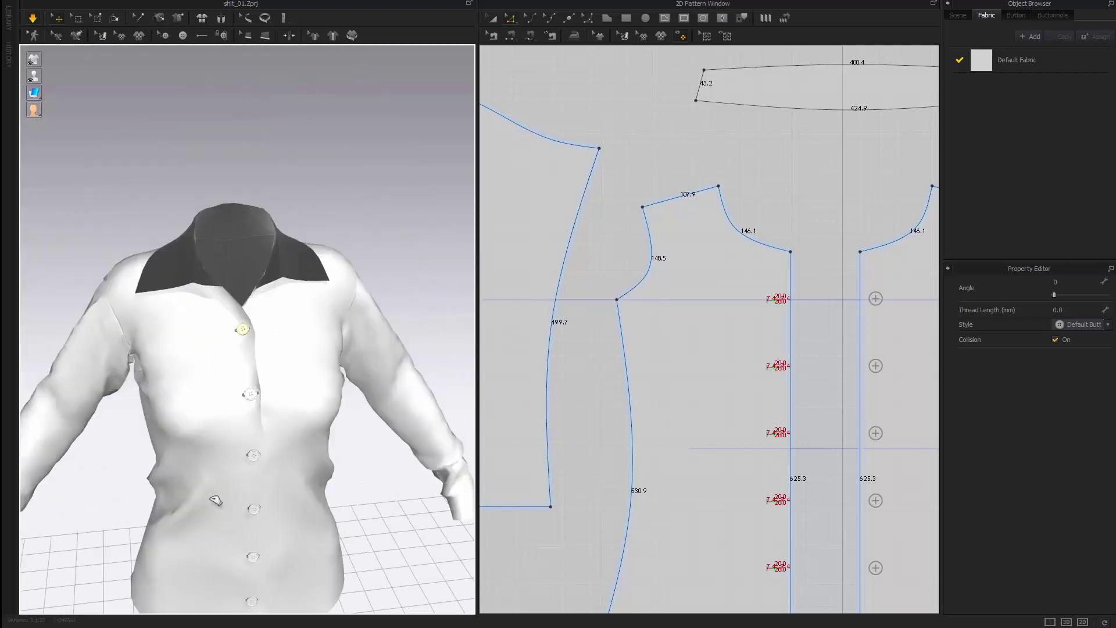
{"action": "scroll", "coordinate": [217, 501], "scroll_direction": "down", "scroll_amount": 3}
Step: Show the avatar and check the shirt's tightness with the strain map, returning to the plain surface display
{"action": "left_click", "coordinate": [438, 230]}
{"action": "key", "text": "shift+a"}
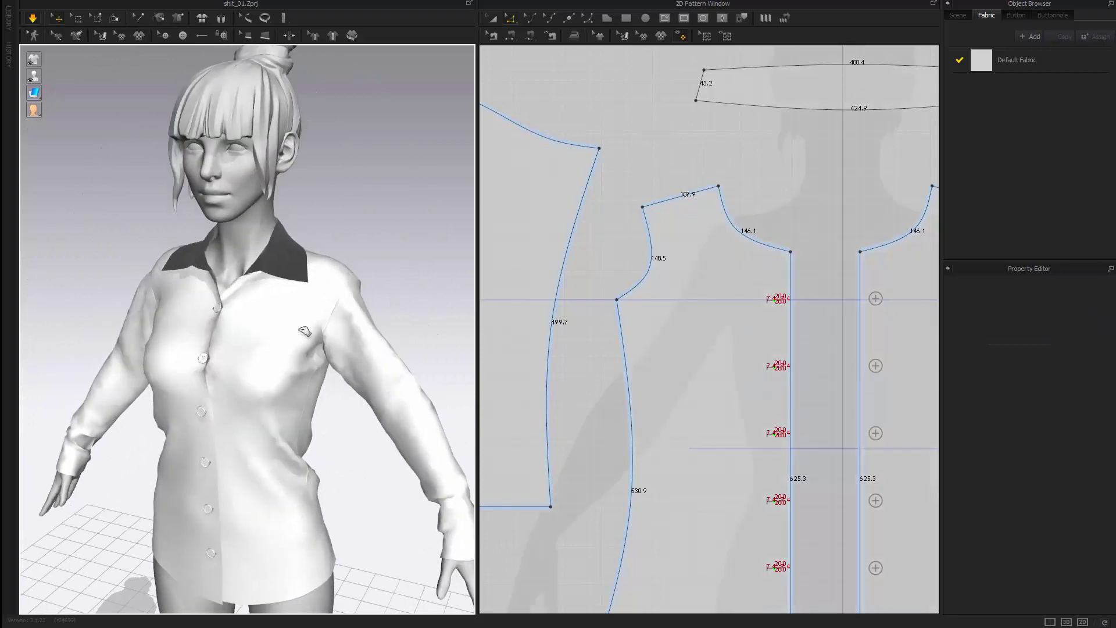
{"action": "key", "text": "alt+6"}
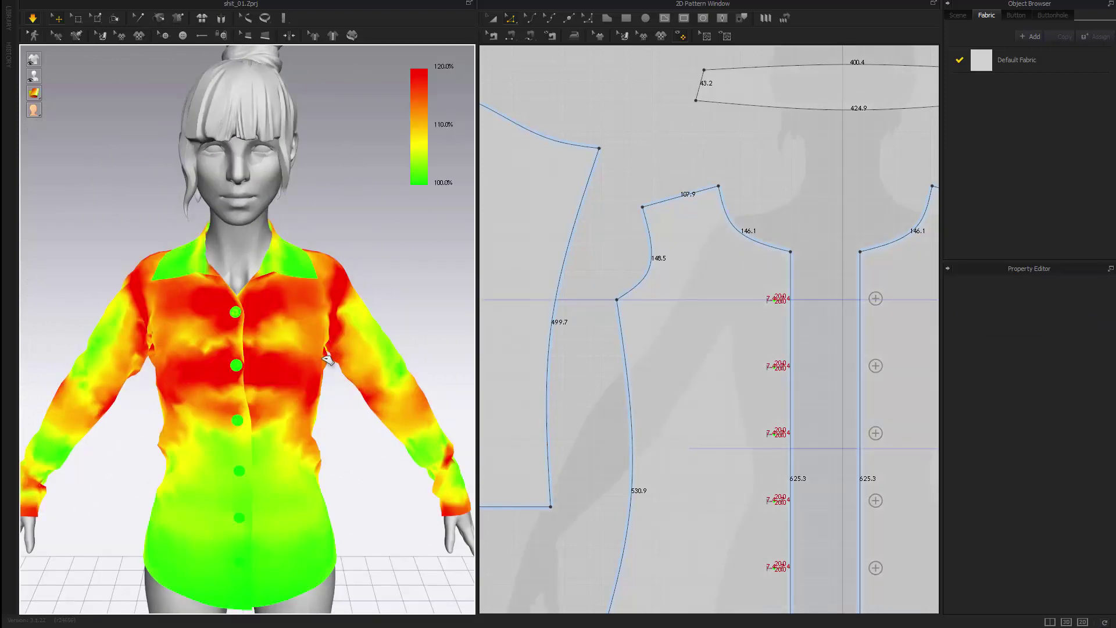
{"action": "right_click_drag", "start_coordinate": [323, 377], "coordinate": [300, 369]}
{"action": "scroll", "coordinate": [300, 372], "scroll_direction": "down", "scroll_amount": 3}
{"action": "key", "text": "alt+2"}
{"action": "scroll", "coordinate": [642, 378], "scroll_direction": "down", "scroll_amount": 5}
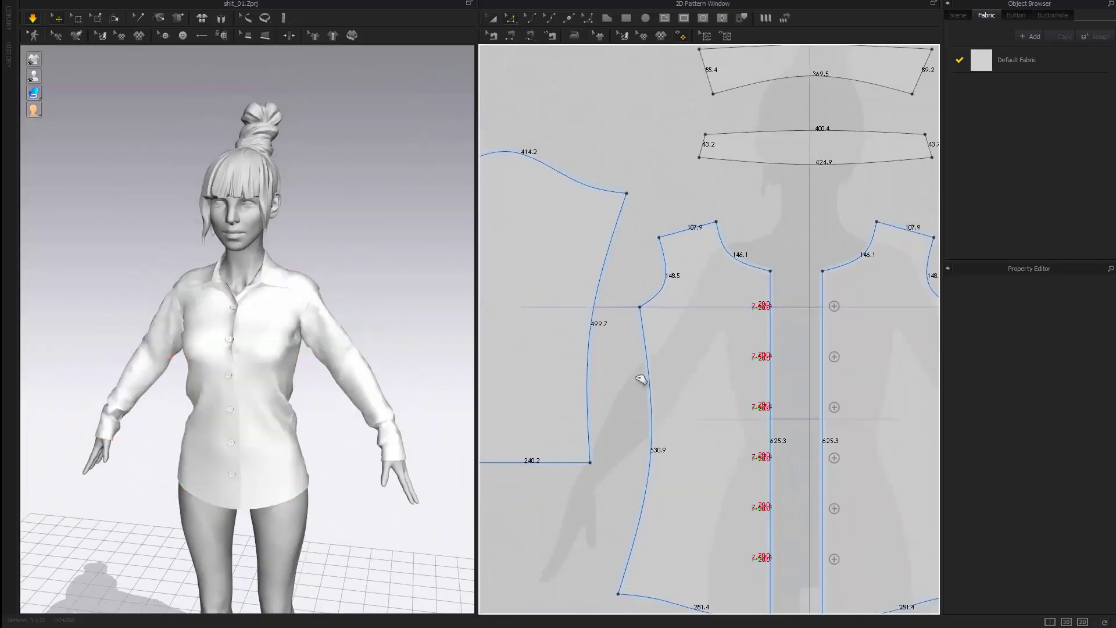
Step: Widen the front, back and yoke panels together slightly, bringing each front hem to about 293 mm
{"action": "key", "text": "a"}
{"action": "left_click", "coordinate": [721, 391]}
{"action": "left_click", "coordinate": [826, 388], "text": "shift"}
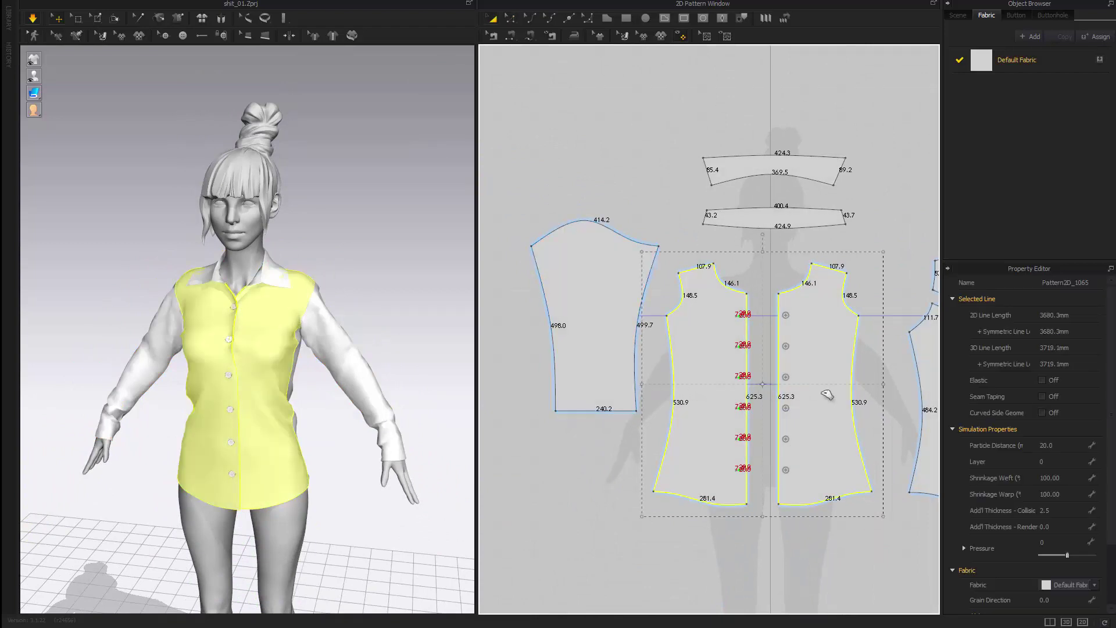
{"action": "scroll", "coordinate": [824, 392], "scroll_direction": "down", "scroll_amount": 3}
{"action": "left_click", "coordinate": [761, 395], "text": "shift"}
{"action": "left_click", "coordinate": [833, 387], "text": "shift"}
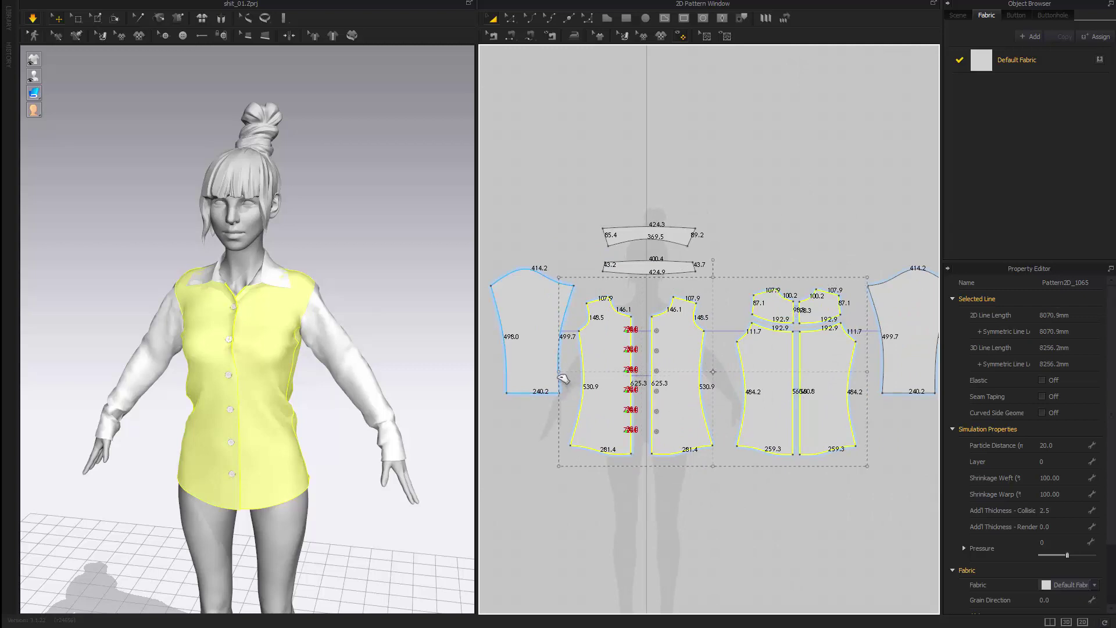
{"action": "left_click_drag", "start_coordinate": [559, 375], "coordinate": [553, 375]}
{"action": "left_click", "coordinate": [379, 317]}
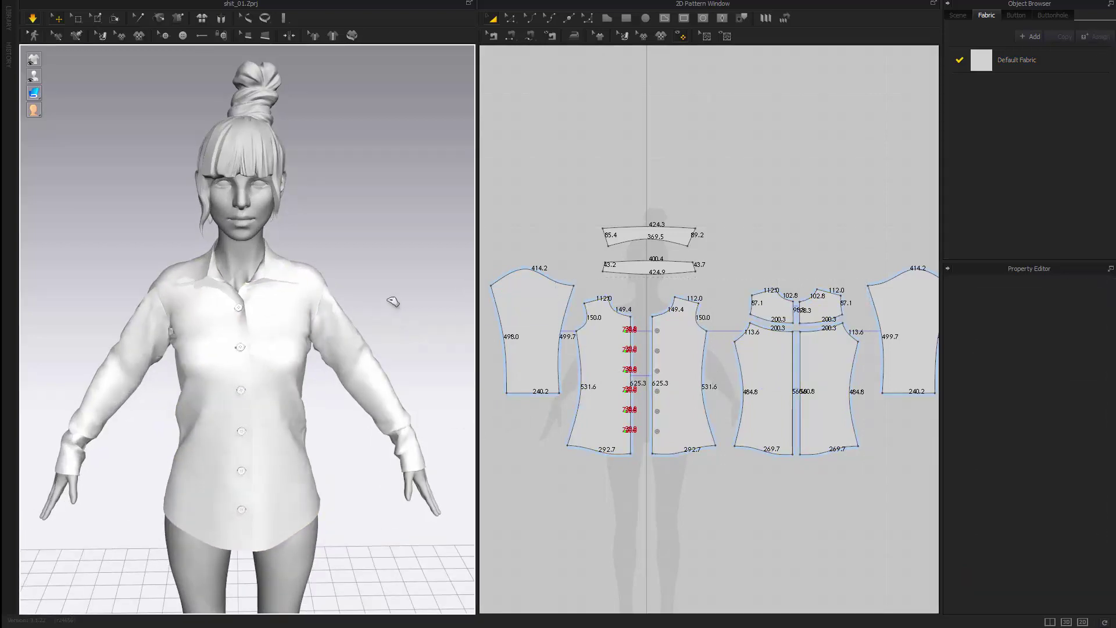
Step: Display the strain map and widen the front, back and yoke panels again, to front hems of about 311 mm
{"action": "right_click_drag", "start_coordinate": [393, 301], "coordinate": [370, 295]}
{"action": "key", "text": "alt+8"}
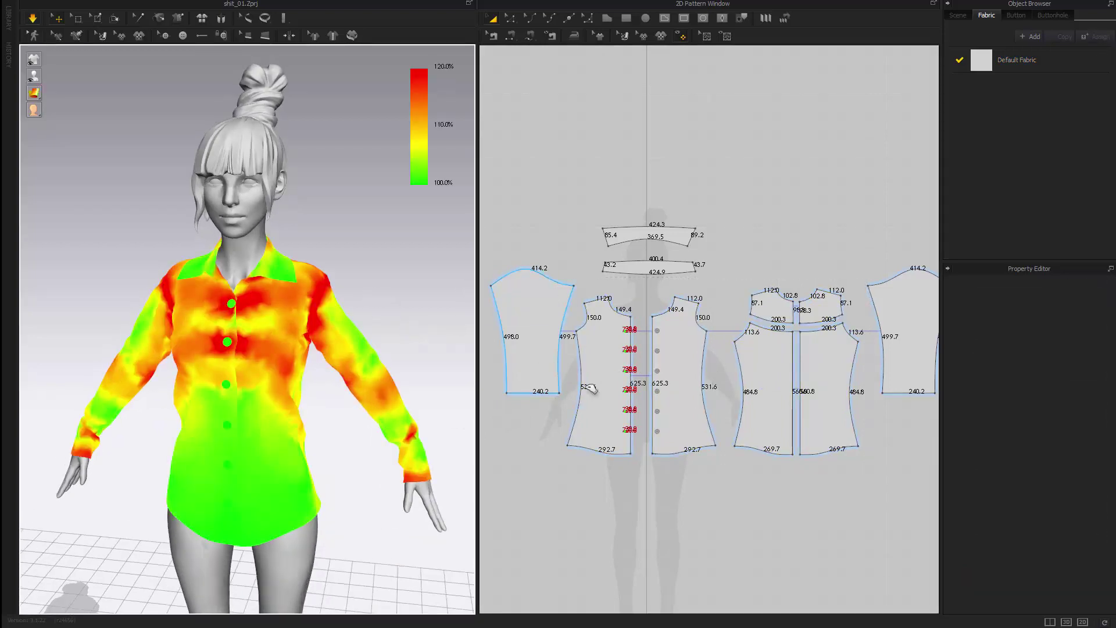
{"action": "left_click", "coordinate": [590, 389]}
{"action": "left_click", "coordinate": [699, 401], "text": "shift"}
{"action": "left_click", "coordinate": [768, 405], "text": "shift"}
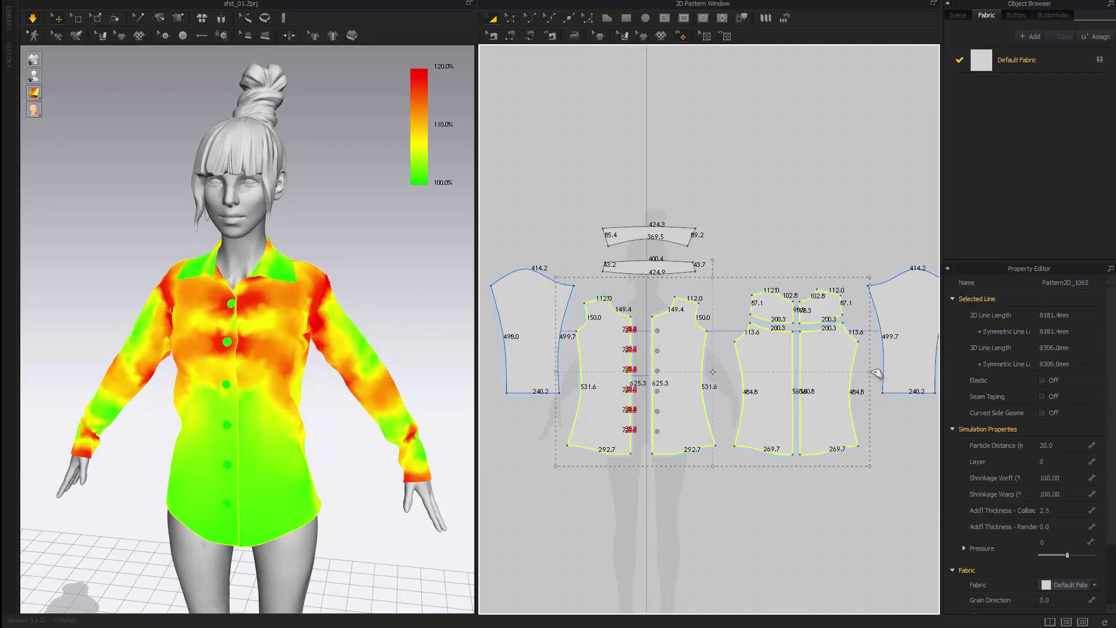
{"action": "left_click_drag", "start_coordinate": [875, 372], "coordinate": [883, 372]}
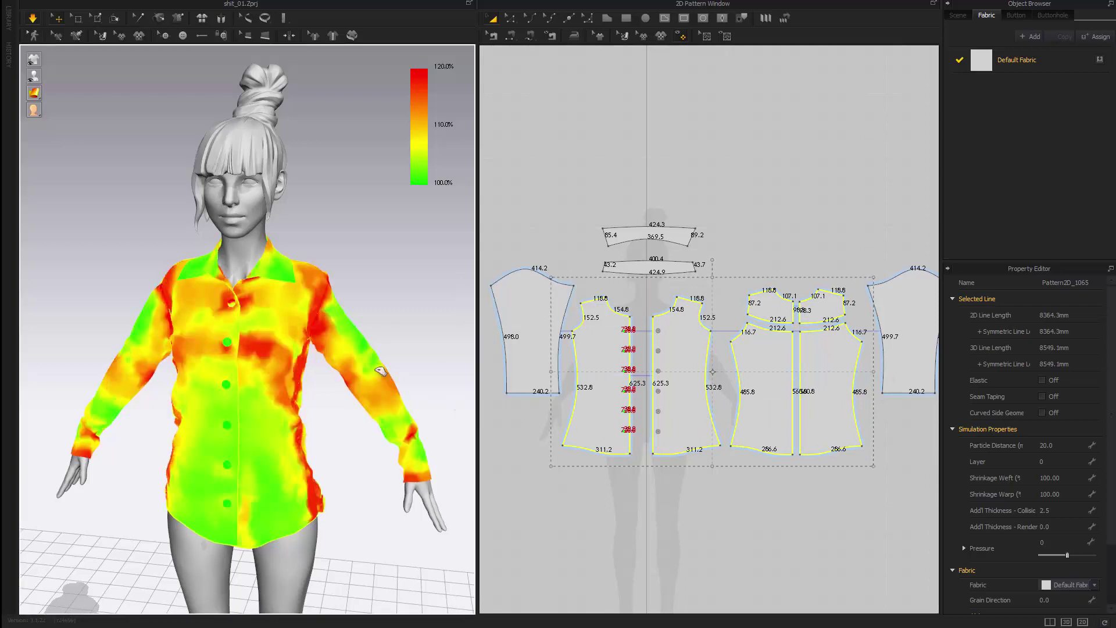
{"action": "left_click", "coordinate": [366, 294]}
{"action": "scroll", "coordinate": [366, 305], "scroll_direction": "down", "scroll_amount": 2}
{"action": "scroll", "coordinate": [389, 314], "scroll_direction": "down", "scroll_amount": 2}
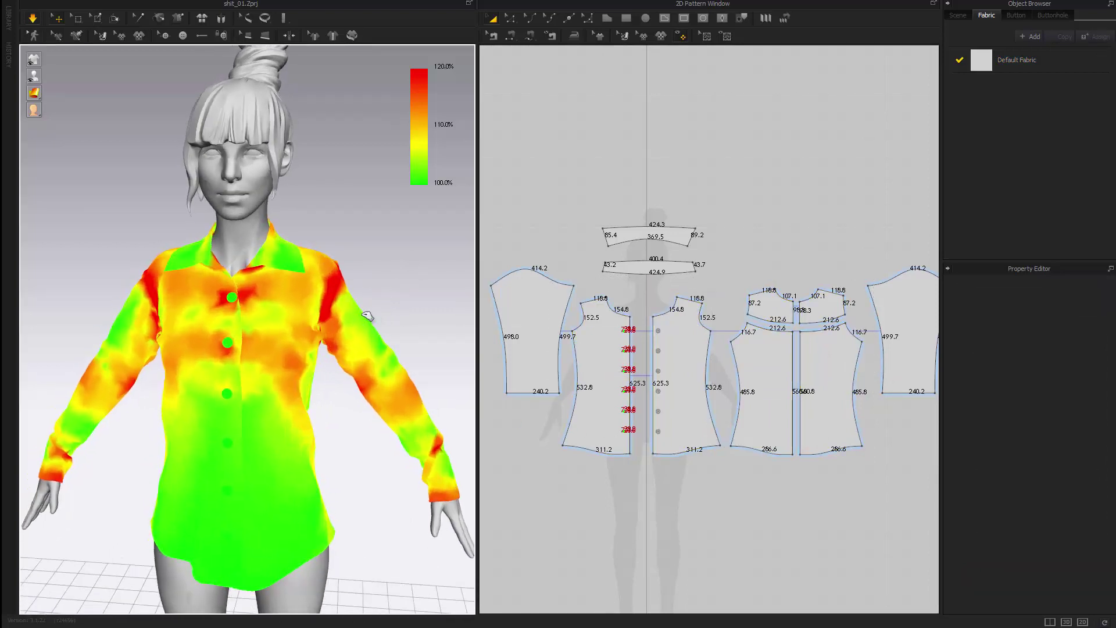
Step: Return to the plain surface display and tug the back panel's side hem and the shoulder area to settle the fabric
{"action": "key", "text": "alt+1"}
{"action": "key", "text": "alt+2"}
{"action": "mouse_move", "coordinate": [379, 333]}
{"action": "right_mouse_down"}
{"action": "mouse_move", "coordinate": [386, 304]}
{"action": "mouse_move", "coordinate": [305, 410]}
{"action": "right_mouse_up"}
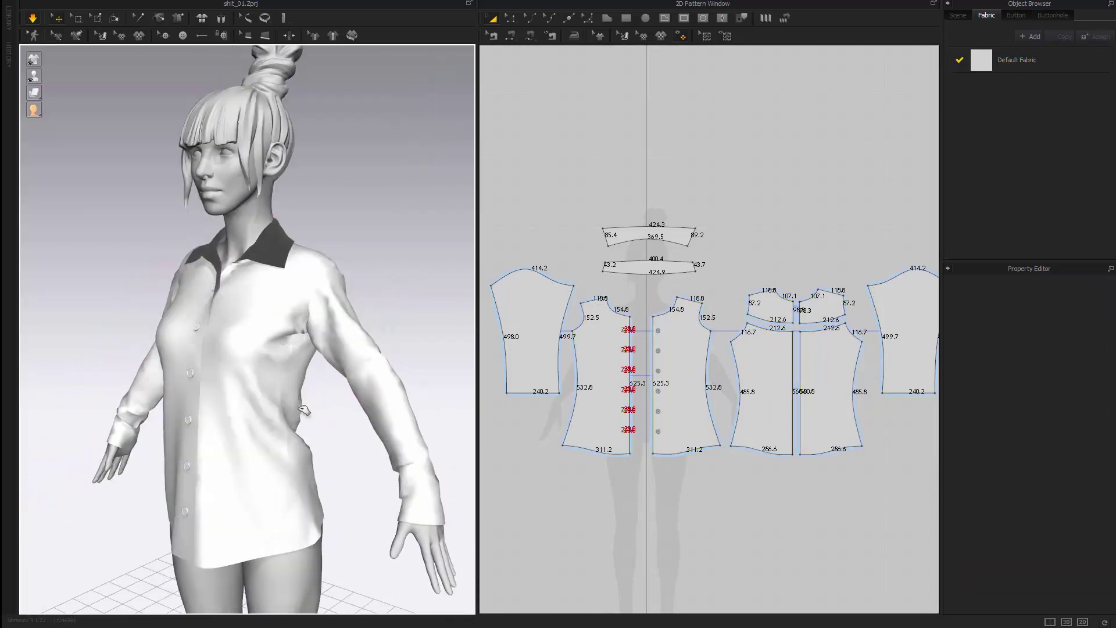
{"action": "left_click", "coordinate": [317, 449]}
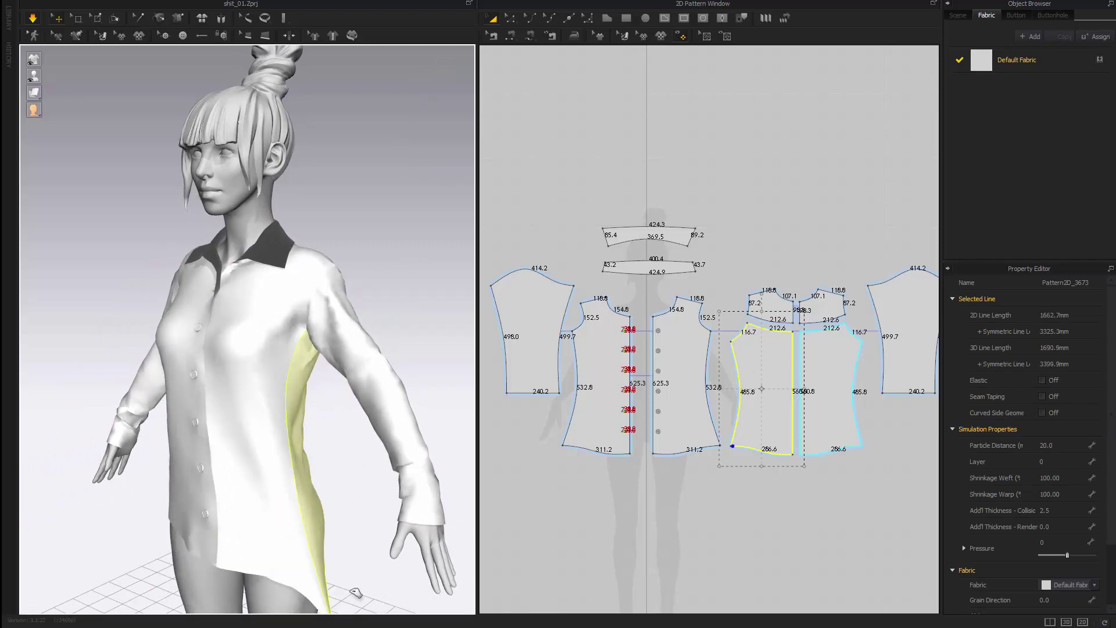
{"action": "left_click", "coordinate": [361, 227]}
{"action": "left_click_drag", "start_coordinate": [339, 293], "coordinate": [337, 230]}
{"action": "left_click", "coordinate": [373, 244]}
Step: Examine the shirt's drape around the chest, shoulders and underarms from several angles
{"action": "right_click_drag", "start_coordinate": [372, 250], "coordinate": [465, 273]}
{"action": "right_click_drag", "start_coordinate": [336, 313], "coordinate": [254, 304]}
{"action": "scroll", "coordinate": [254, 304], "scroll_direction": "down", "scroll_amount": 3}
{"action": "scroll", "coordinate": [262, 310], "scroll_direction": "up", "scroll_amount": 3}
{"action": "middle_click_drag", "start_coordinate": [271, 316], "coordinate": [314, 366]}
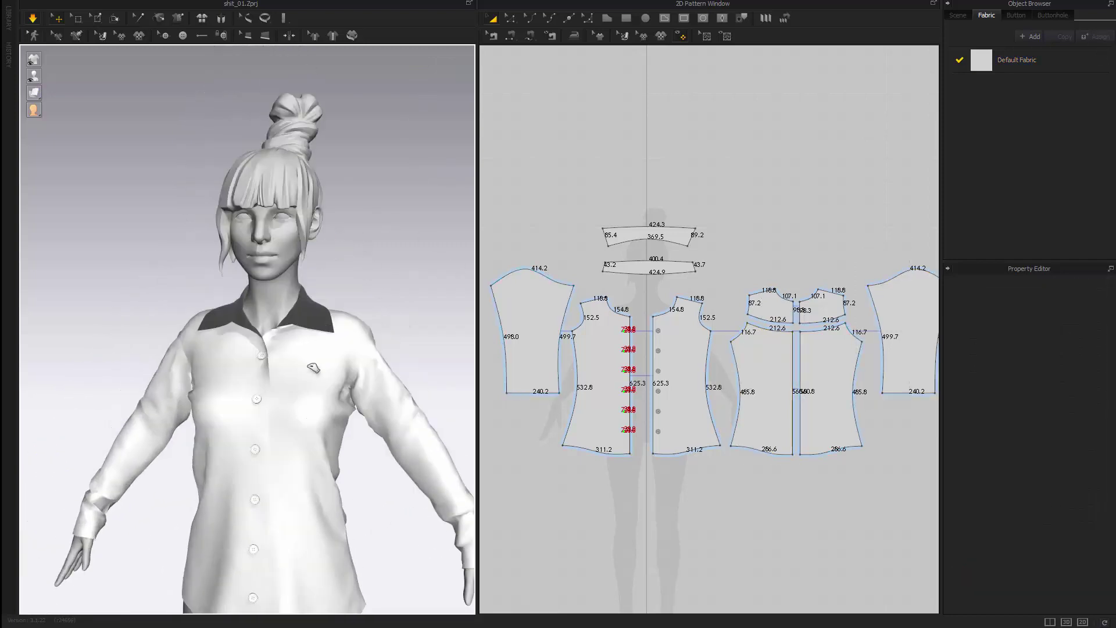
{"action": "scroll", "coordinate": [310, 359], "scroll_direction": "up", "scroll_amount": 2}
{"action": "scroll", "coordinate": [332, 364], "scroll_direction": "up", "scroll_amount": 2}
{"action": "scroll", "coordinate": [343, 373], "scroll_direction": "down", "scroll_amount": 3}
{"action": "right_click_drag", "start_coordinate": [331, 426], "coordinate": [285, 433]}
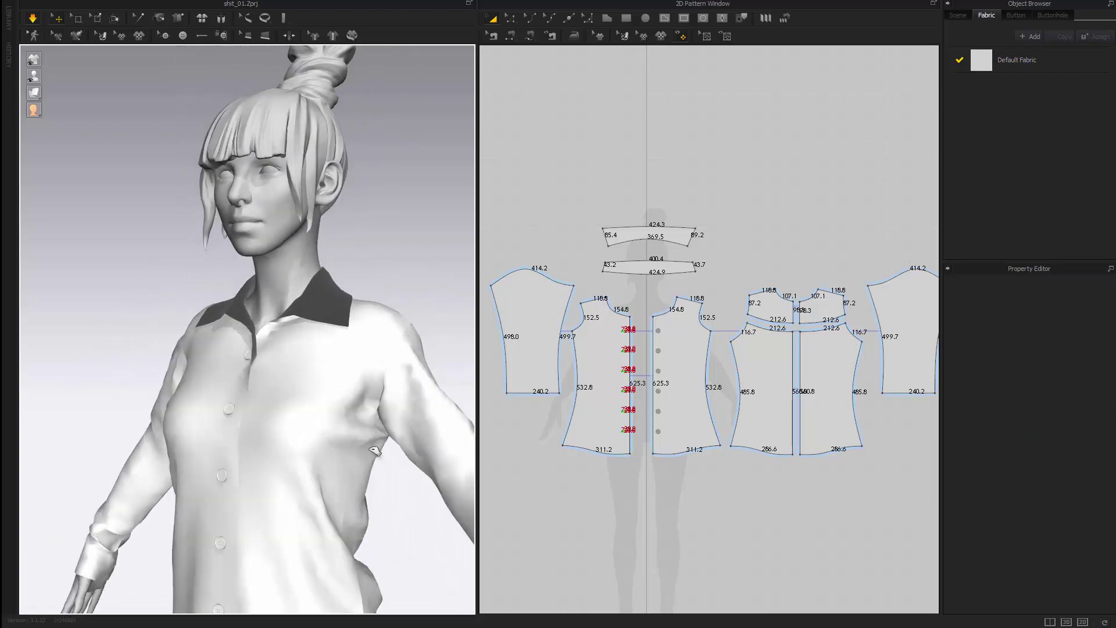
Step: Tug the front panel's side edge just below the underarm in the 3D view
{"action": "left_click", "coordinate": [377, 476]}
{"action": "scroll", "coordinate": [711, 328], "scroll_direction": "up", "scroll_amount": 2}
{"action": "scroll", "coordinate": [347, 365], "scroll_direction": "up", "scroll_amount": 3}
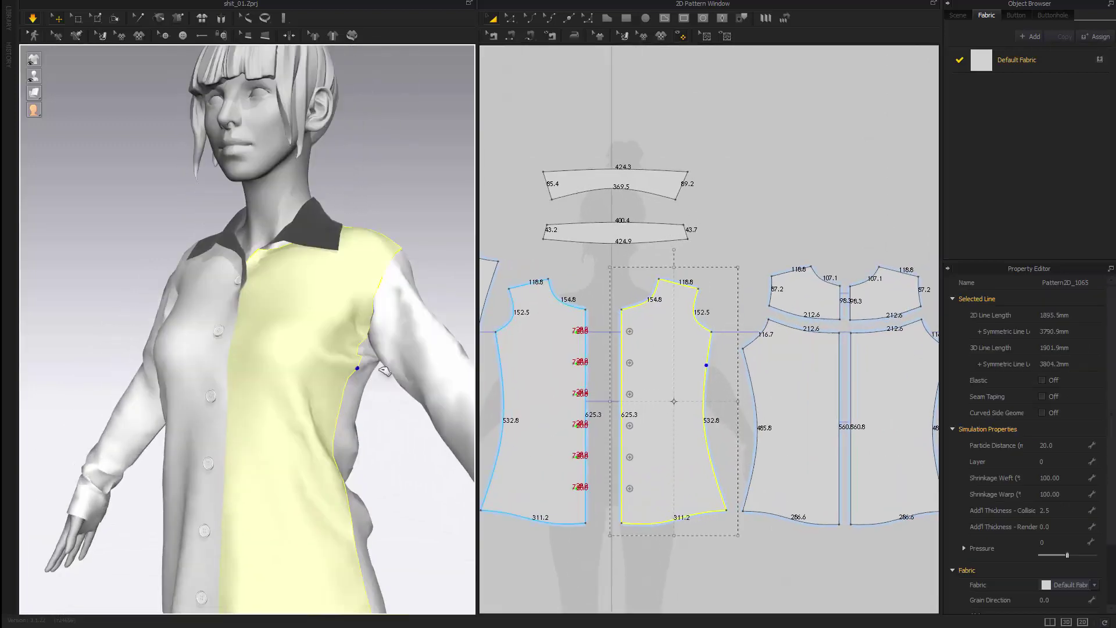
Step: Raise the back panel's underarm corner so its armhole edge is about 97 mm, and tug the side seam to settle it
{"action": "scroll", "coordinate": [347, 364], "scroll_direction": "down", "scroll_amount": 2}
{"action": "scroll", "coordinate": [599, 377], "scroll_direction": "up", "scroll_amount": 3}
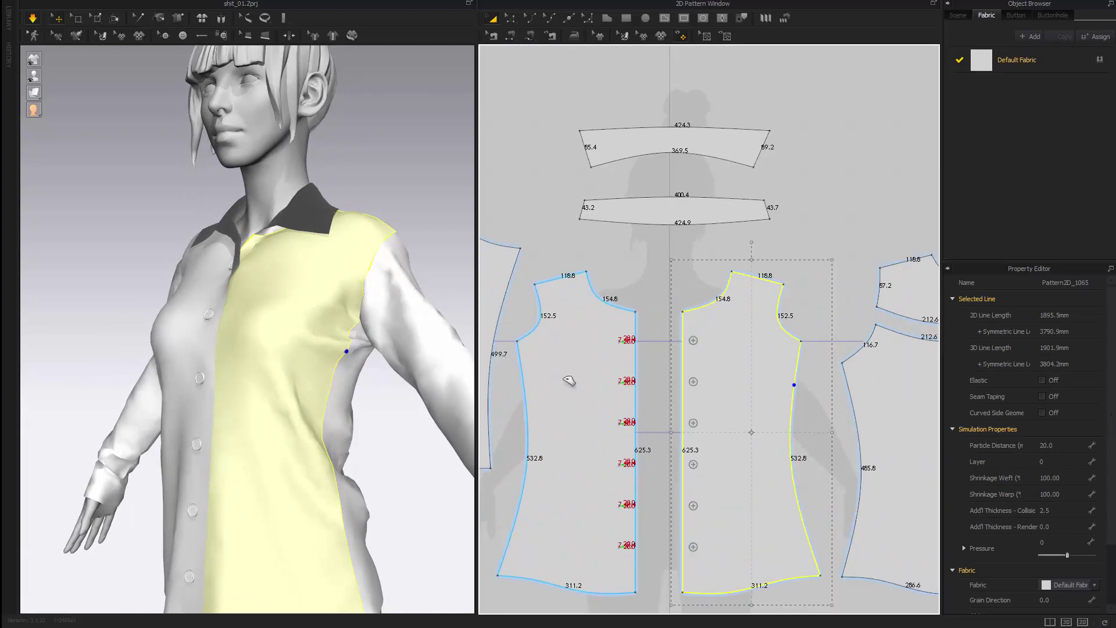
{"action": "key", "text": "z"}
{"action": "middle_click_drag", "start_coordinate": [727, 357], "coordinate": [818, 379]}
{"action": "scroll", "coordinate": [722, 371], "scroll_direction": "up", "scroll_amount": 3}
{"action": "middle_click_drag", "start_coordinate": [631, 364], "coordinate": [574, 361]}
{"action": "scroll", "coordinate": [723, 372], "scroll_direction": "down", "scroll_amount": 4}
{"action": "scroll", "coordinate": [720, 375], "scroll_direction": "up", "scroll_amount": 2}
{"action": "left_click", "coordinate": [781, 351]}
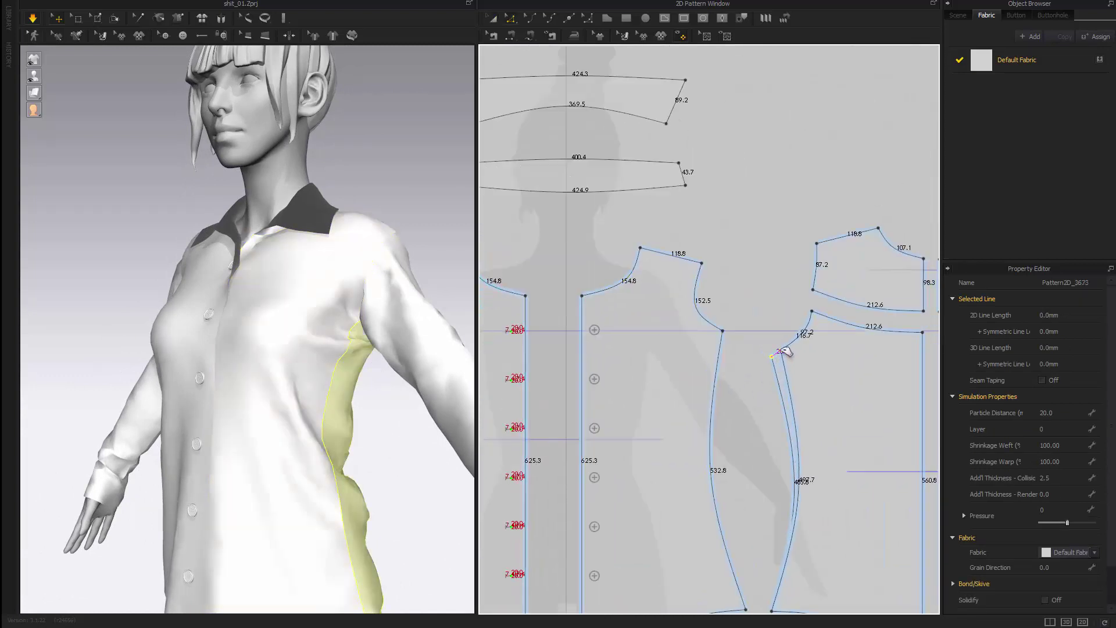
{"action": "left_click", "coordinate": [337, 389]}
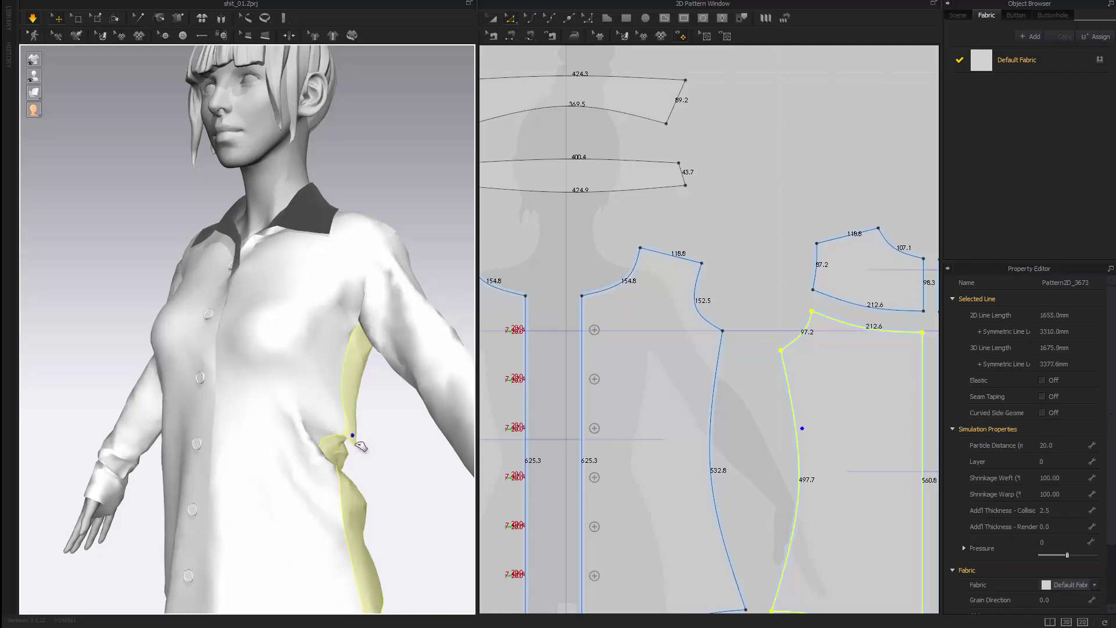
{"action": "left_click", "coordinate": [352, 279]}
Step: Adjust the curve point on the front panels' armholes to shorten the armhole edge to about 145 mm
{"action": "left_click", "coordinate": [597, 226]}
{"action": "middle_click_drag", "start_coordinate": [564, 277], "coordinate": [827, 286]}
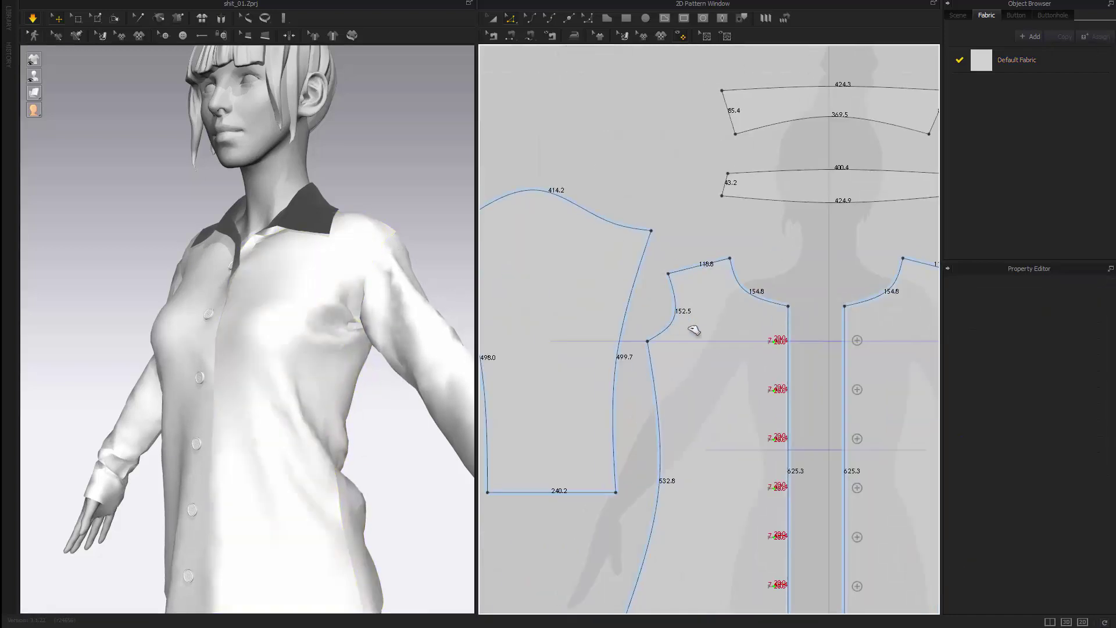
{"action": "key", "text": "v"}
{"action": "left_click_drag", "start_coordinate": [675, 323], "coordinate": [664, 321]}
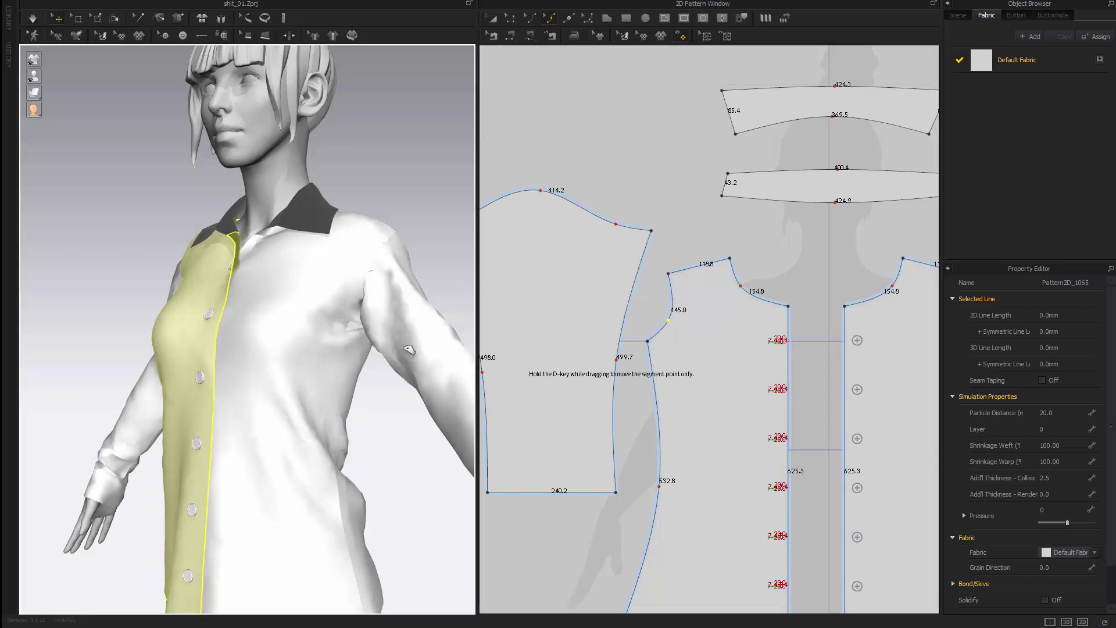
Step: Resume the simulation, tug the back panel at the side seam and check the shirt from the front
{"action": "left_click", "coordinate": [365, 423]}
{"action": "key", "text": "2"}
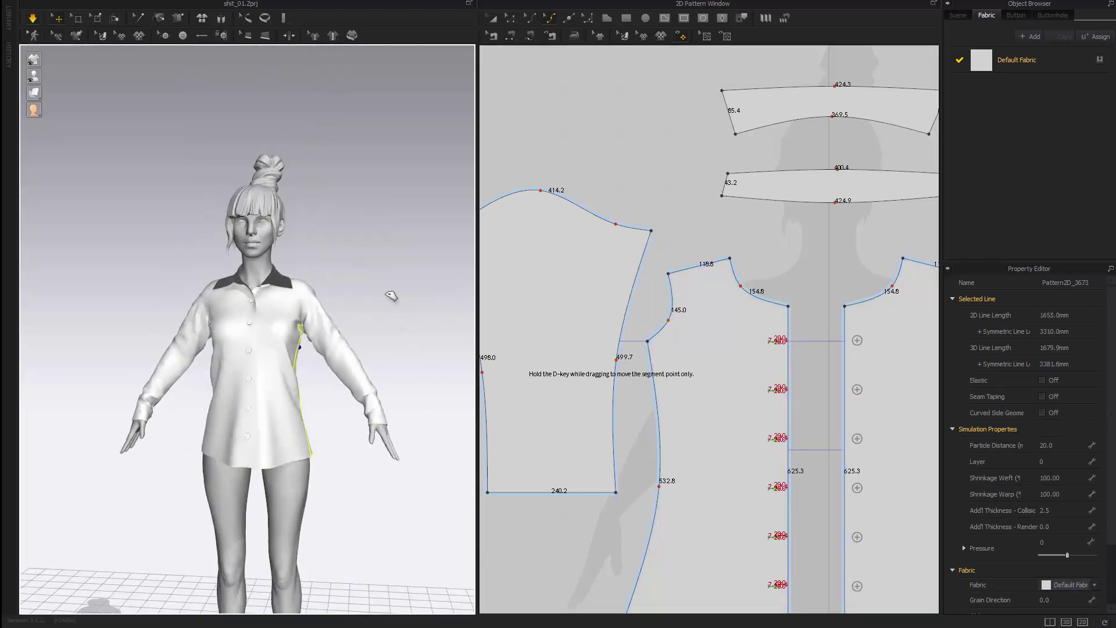
{"action": "left_click", "coordinate": [391, 296]}
{"action": "scroll", "coordinate": [375, 354], "scroll_direction": "down", "scroll_amount": 2}
{"action": "scroll", "coordinate": [380, 357], "scroll_direction": "up", "scroll_amount": 10}
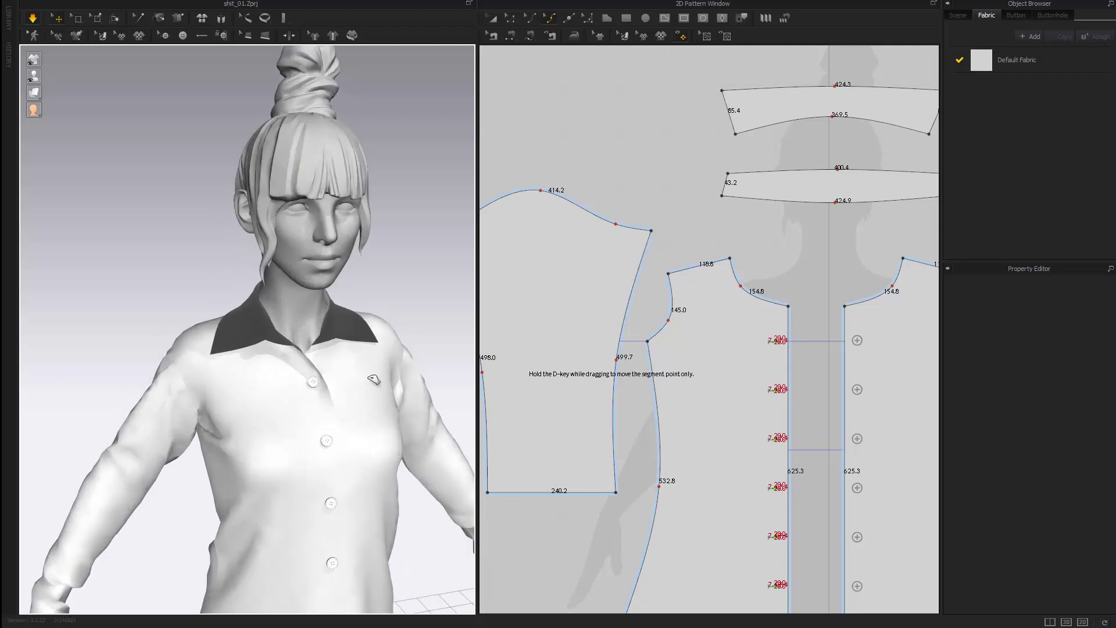
Step: Tug the collar band and collar around the neck opening, inspecting them from the front and side
{"action": "left_click", "coordinate": [443, 343]}
{"action": "scroll", "coordinate": [436, 335], "scroll_direction": "down", "scroll_amount": 7}
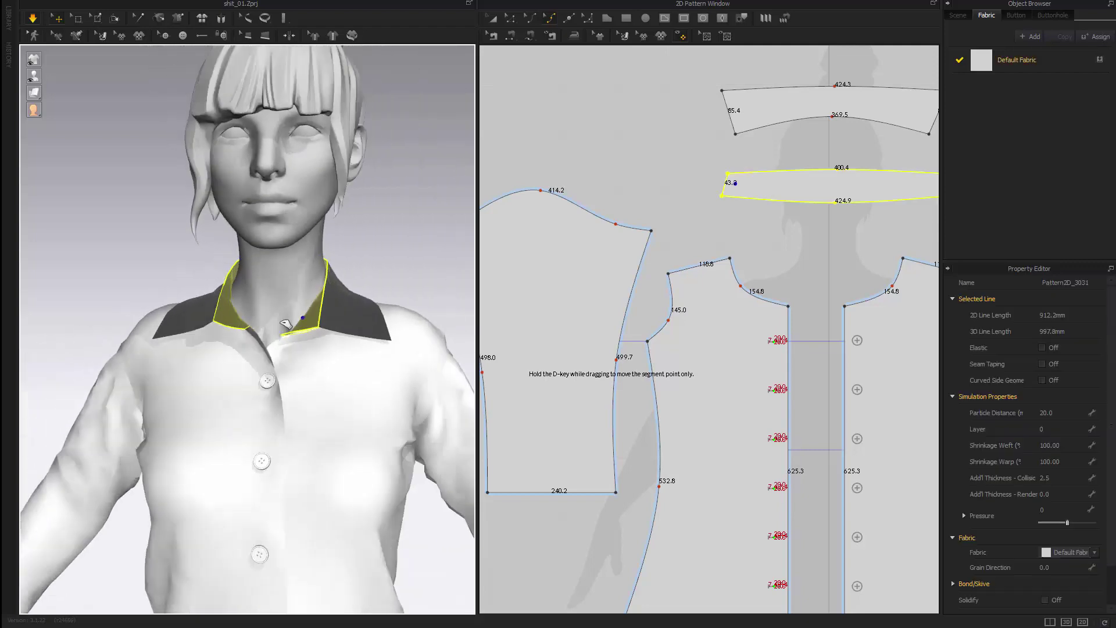
{"action": "right_click_drag", "start_coordinate": [256, 322], "coordinate": [576, 326]}
{"action": "right_click_drag", "start_coordinate": [401, 325], "coordinate": [460, 323]}
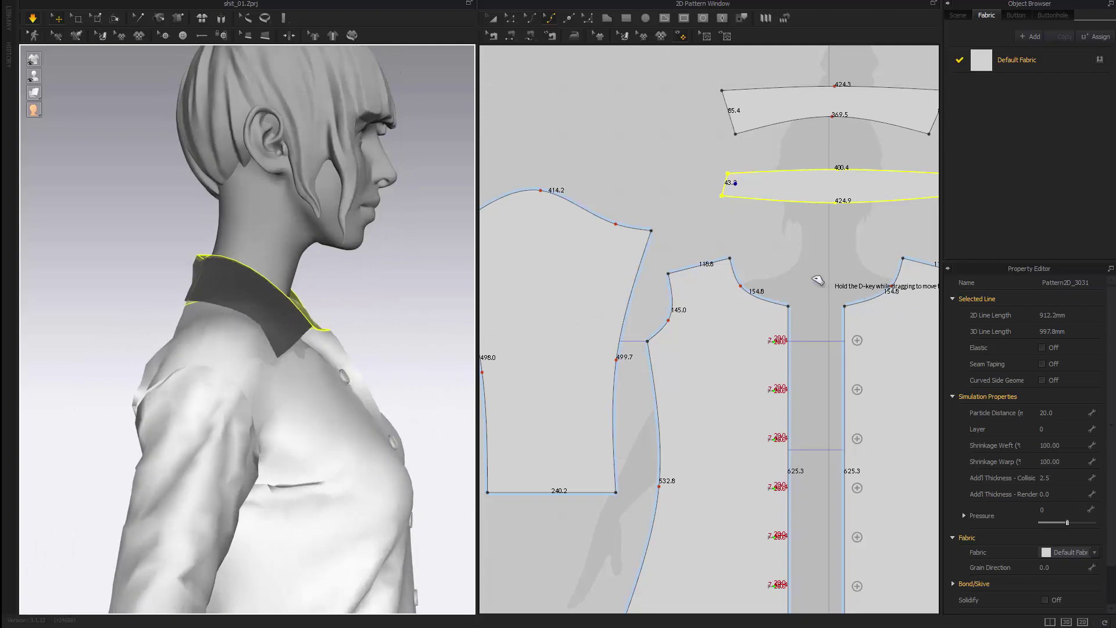
{"action": "middle_click_drag", "start_coordinate": [818, 280], "coordinate": [730, 327]}
{"action": "right_click_drag", "start_coordinate": [393, 373], "coordinate": [276, 341]}
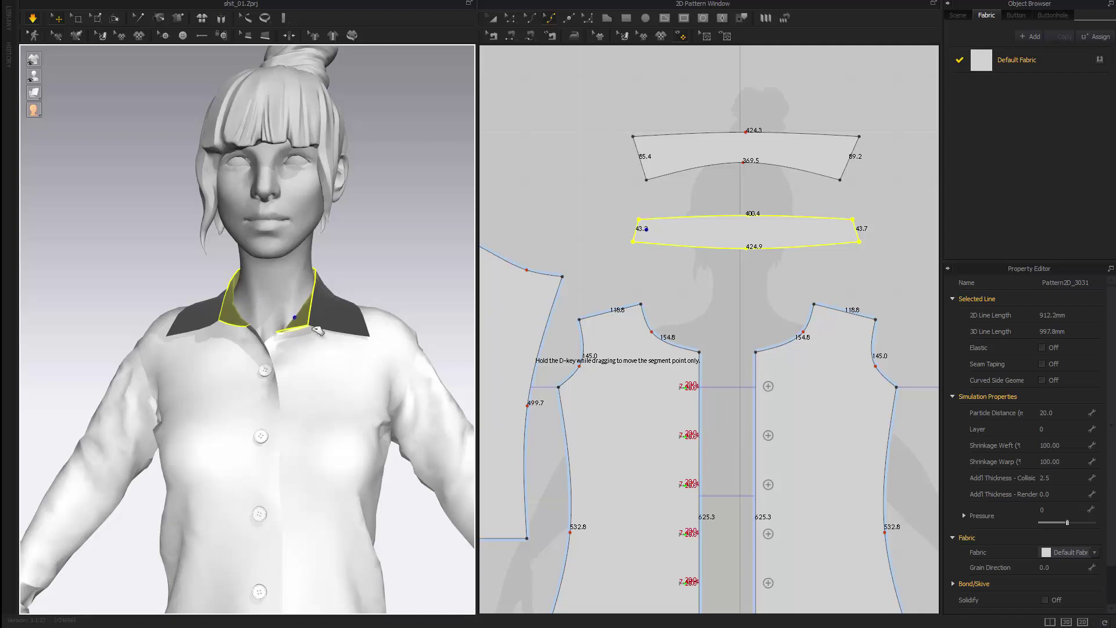
{"action": "left_click", "coordinate": [295, 296]}
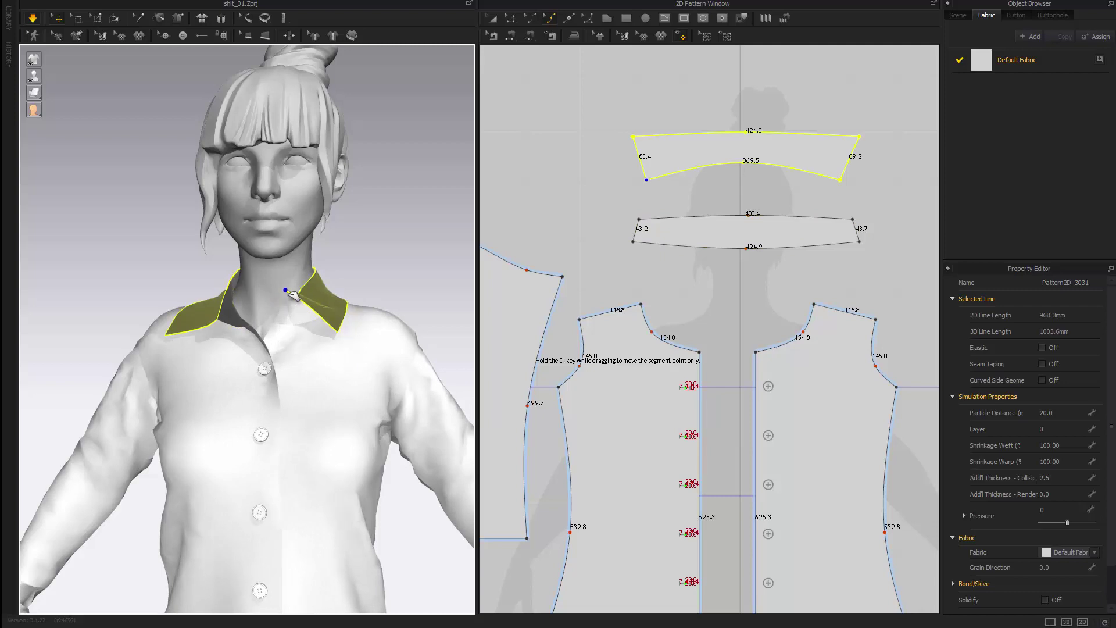
{"action": "left_click", "coordinate": [230, 315]}
{"action": "left_click", "coordinate": [413, 242]}
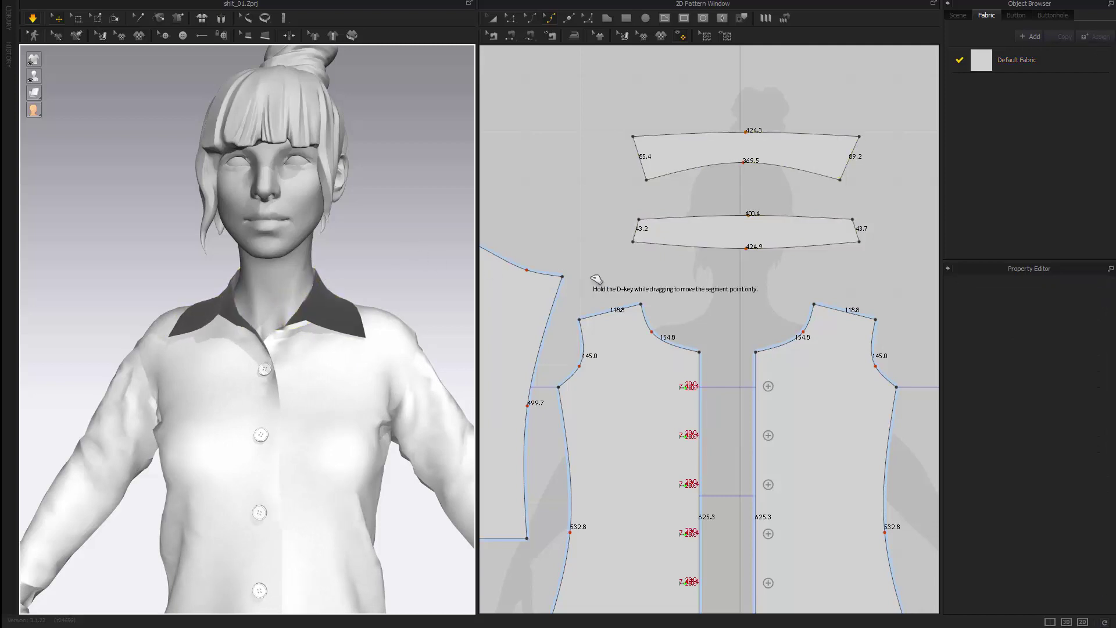
Step: Add a new fabric and assign it to the collar band pattern piece
{"action": "key", "text": "a"}
{"action": "left_click", "coordinate": [734, 237]}
{"action": "middle_click_drag", "start_coordinate": [797, 294], "coordinate": [786, 299]}
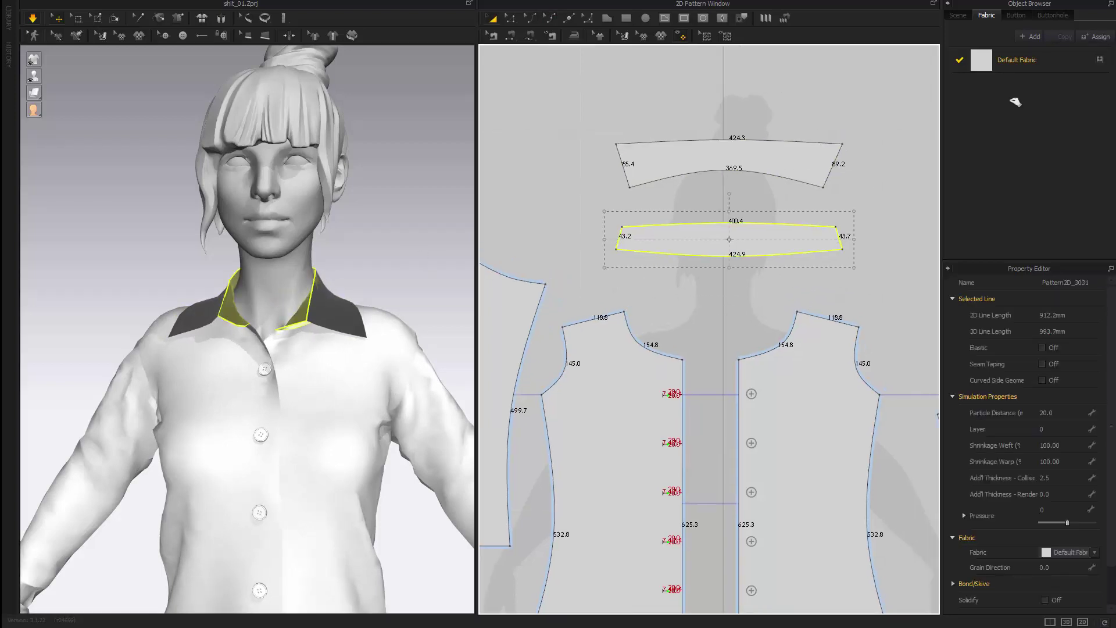
{"action": "left_click", "coordinate": [1031, 36]}
{"action": "left_click", "coordinate": [1027, 86]}
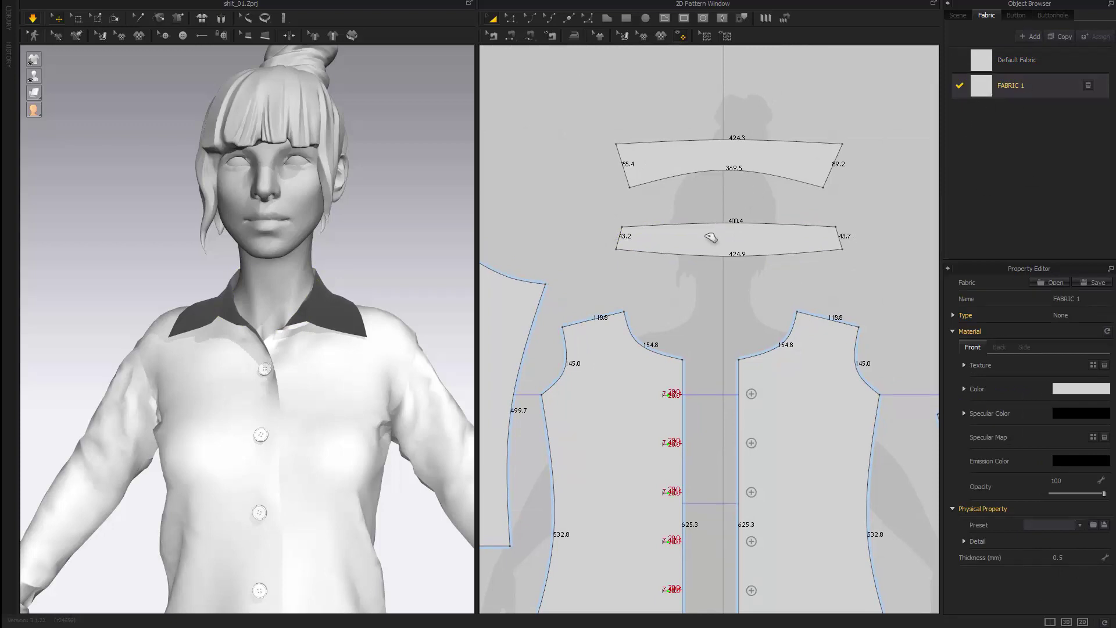
{"action": "left_click", "coordinate": [710, 237]}
{"action": "left_click", "coordinate": [740, 342]}
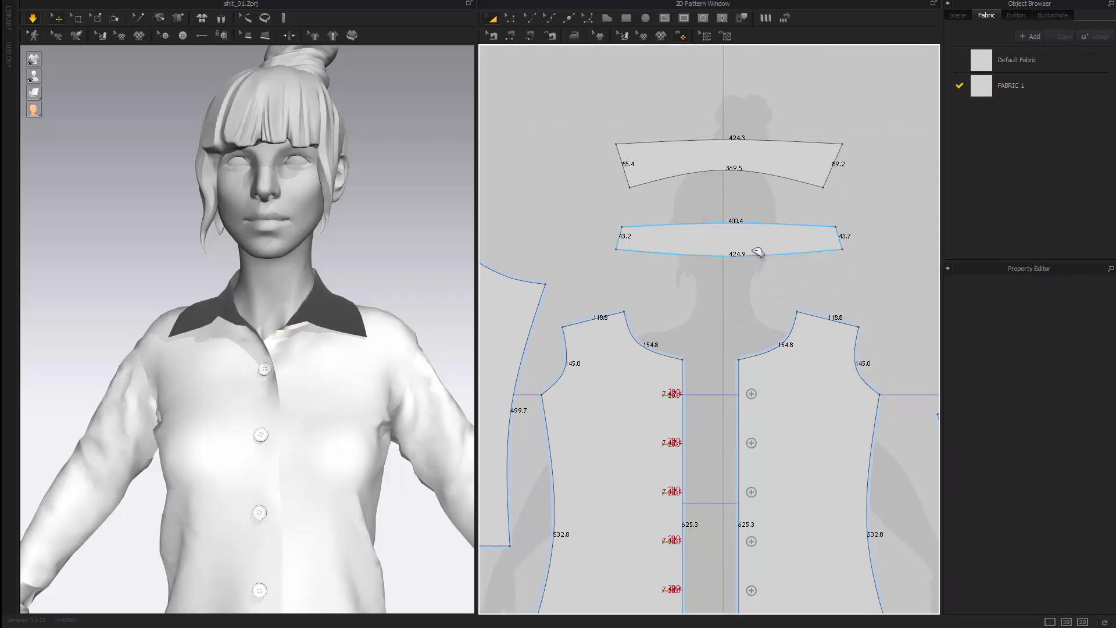
Step: Set the collar band fabric's Stretch-Weft and Stretch-Warp to 81, Shear to 75, Bending-Weft to 77 and Bending-Warp to 74
{"action": "left_click", "coordinate": [842, 252]}
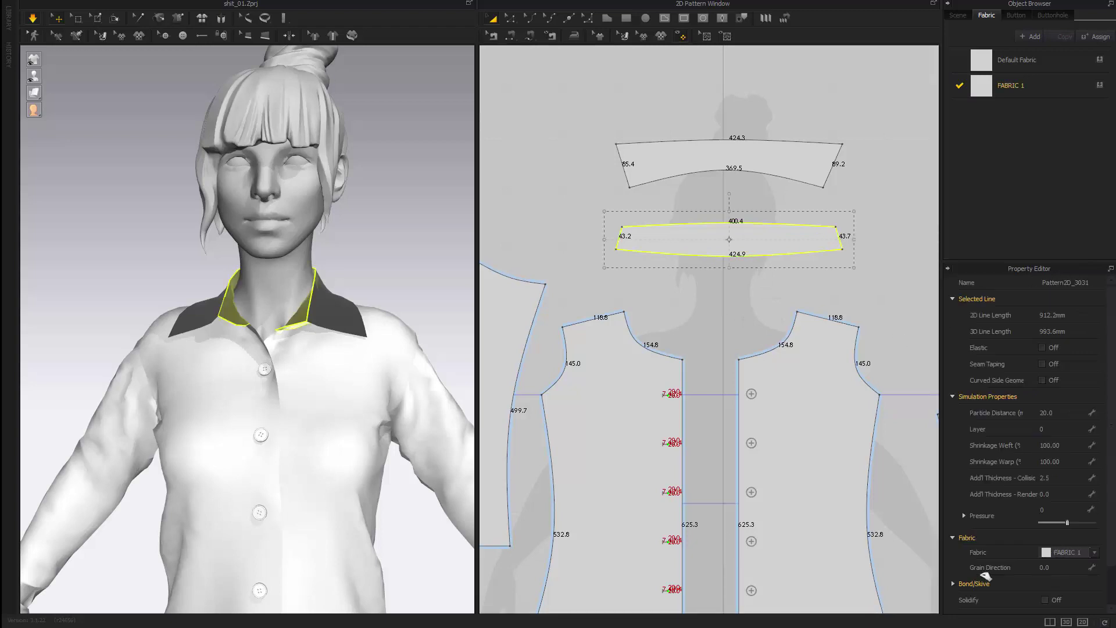
{"action": "scroll", "coordinate": [1113, 466], "scroll_direction": "down", "scroll_amount": 3}
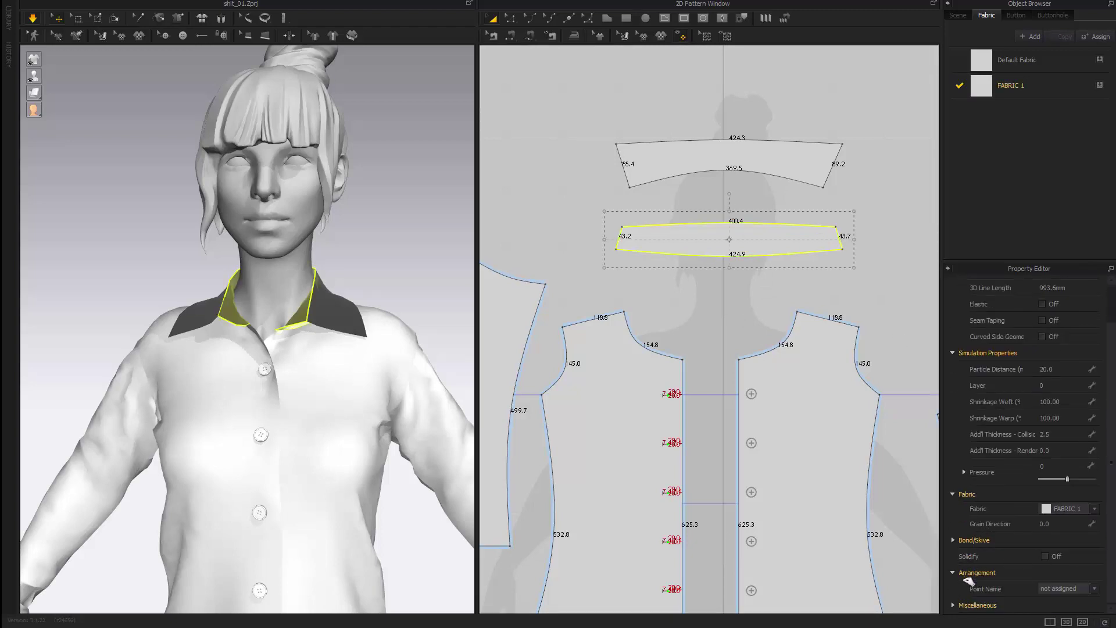
{"action": "left_click", "coordinate": [1047, 509]}
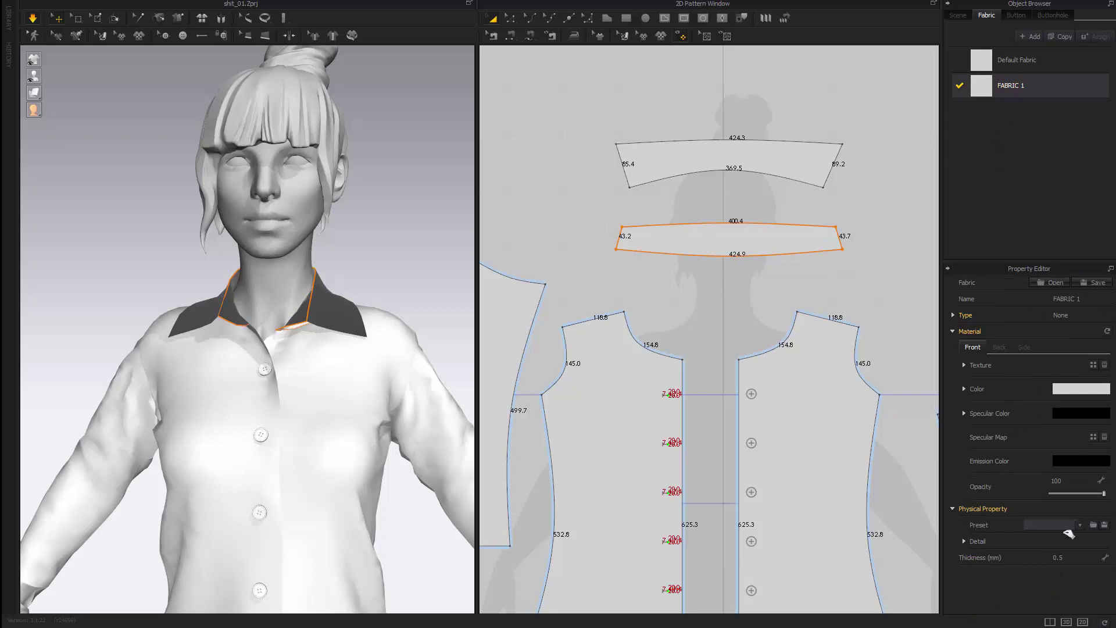
{"action": "left_click", "coordinate": [966, 540]}
{"action": "scroll", "coordinate": [1041, 473], "scroll_direction": "down", "scroll_amount": 3}
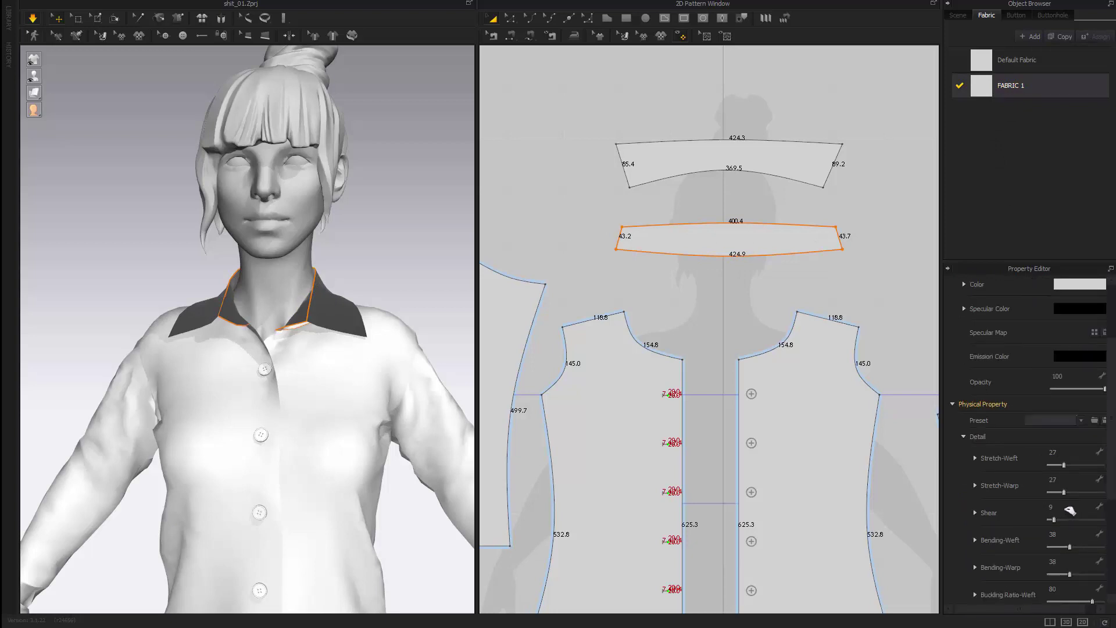
{"action": "left_click_drag", "start_coordinate": [1093, 470], "coordinate": [1093, 493]}
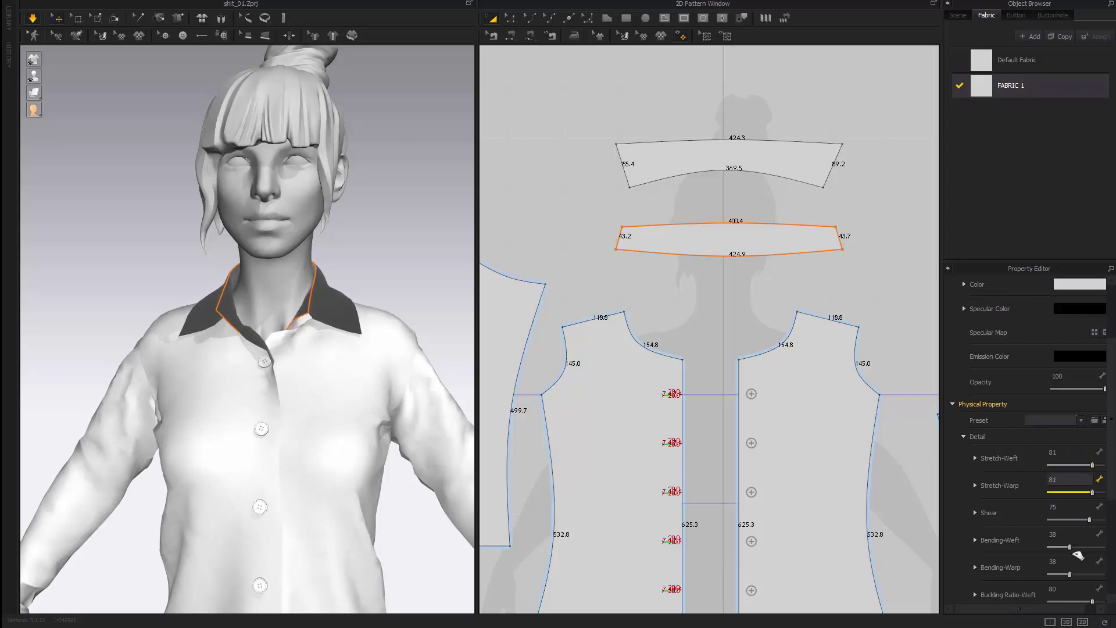
{"action": "left_click_drag", "start_coordinate": [1070, 547], "coordinate": [1089, 574]}
Step: Tug the front panel and collar band at the neck opening, inspecting the collar up close from both sides
{"action": "right_click_drag", "start_coordinate": [365, 392], "coordinate": [352, 380]}
{"action": "scroll", "coordinate": [349, 384], "scroll_direction": "up", "scroll_amount": 2}
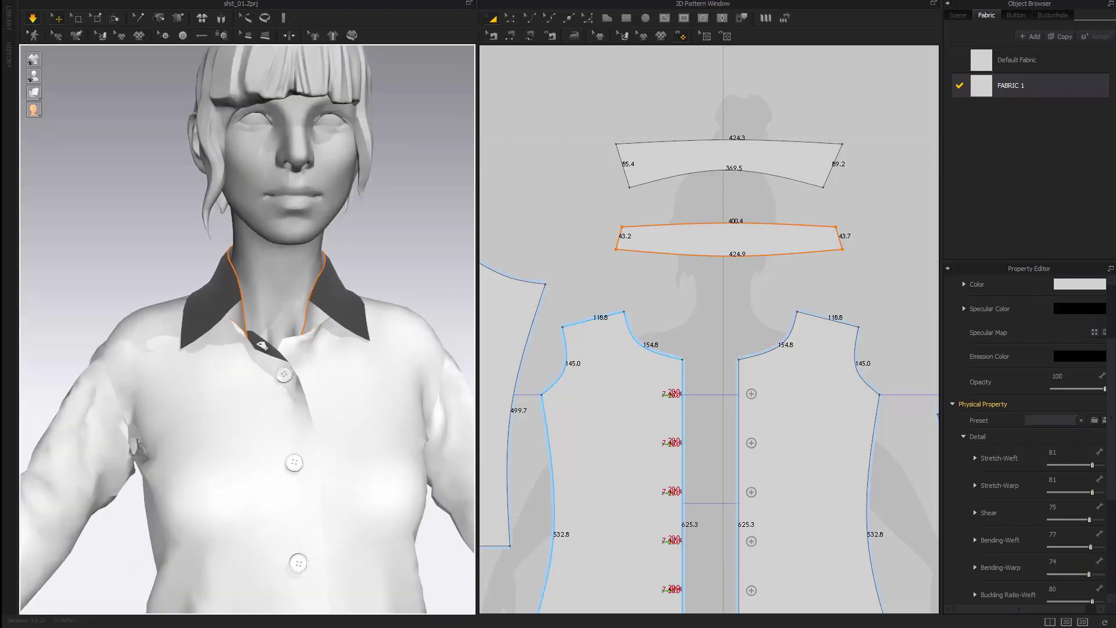
{"action": "left_click_drag", "start_coordinate": [252, 318], "coordinate": [263, 310]}
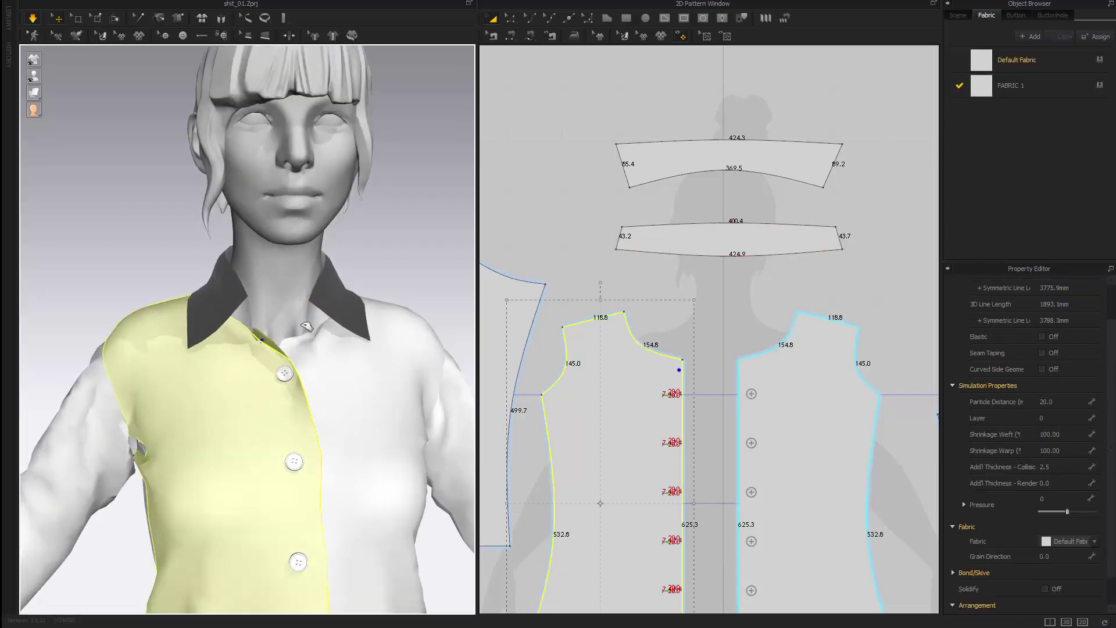
{"action": "left_click", "coordinate": [307, 326]}
{"action": "scroll", "coordinate": [307, 326], "scroll_direction": "up", "scroll_amount": 6}
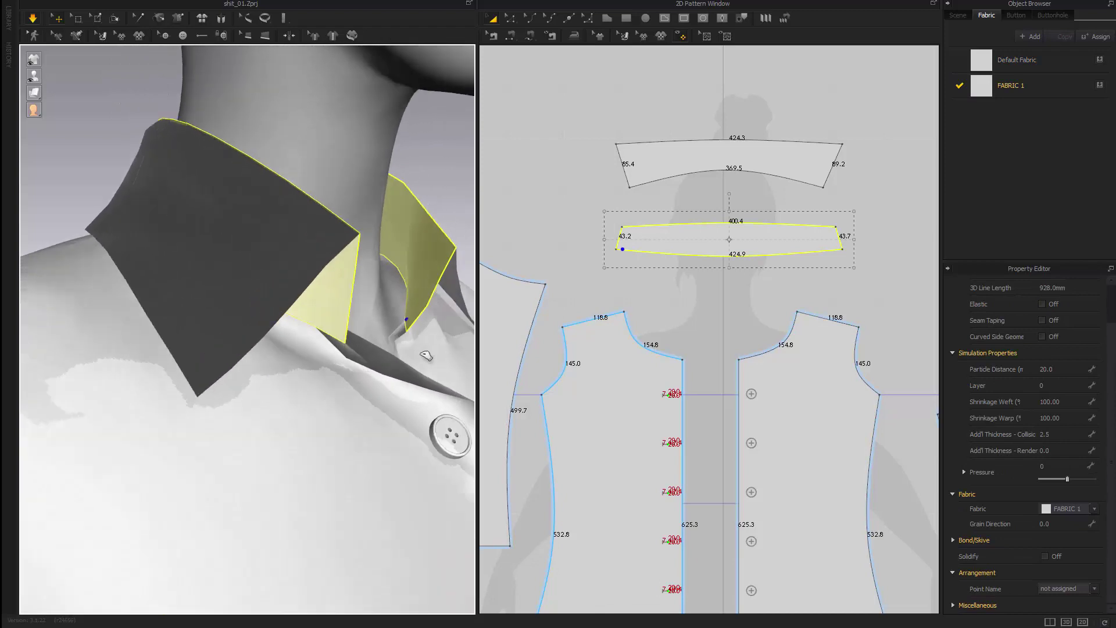
{"action": "scroll", "coordinate": [427, 356], "scroll_direction": "down", "scroll_amount": 2}
{"action": "right_click_drag", "start_coordinate": [426, 356], "coordinate": [329, 349]}
{"action": "scroll", "coordinate": [324, 354], "scroll_direction": "up", "scroll_amount": 2}
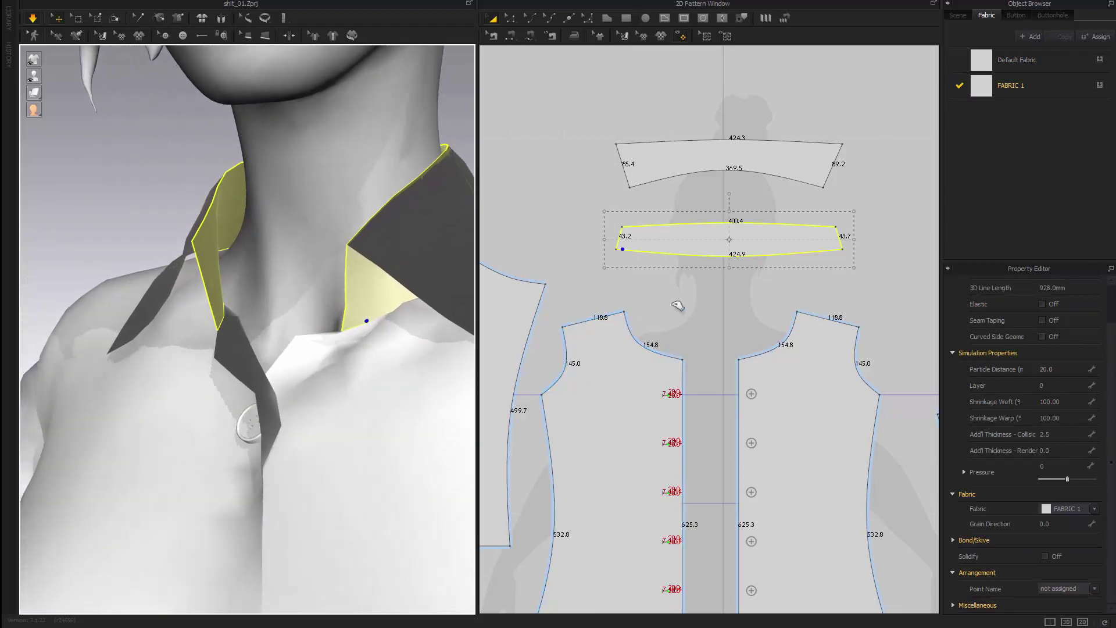
Step: Widen the collar and collar band together so their long outer edges measure about 459 mm
{"action": "left_click", "coordinate": [736, 312]}
{"action": "left_click", "coordinate": [723, 239]}
{"action": "left_click", "coordinate": [710, 154], "text": "shift"}
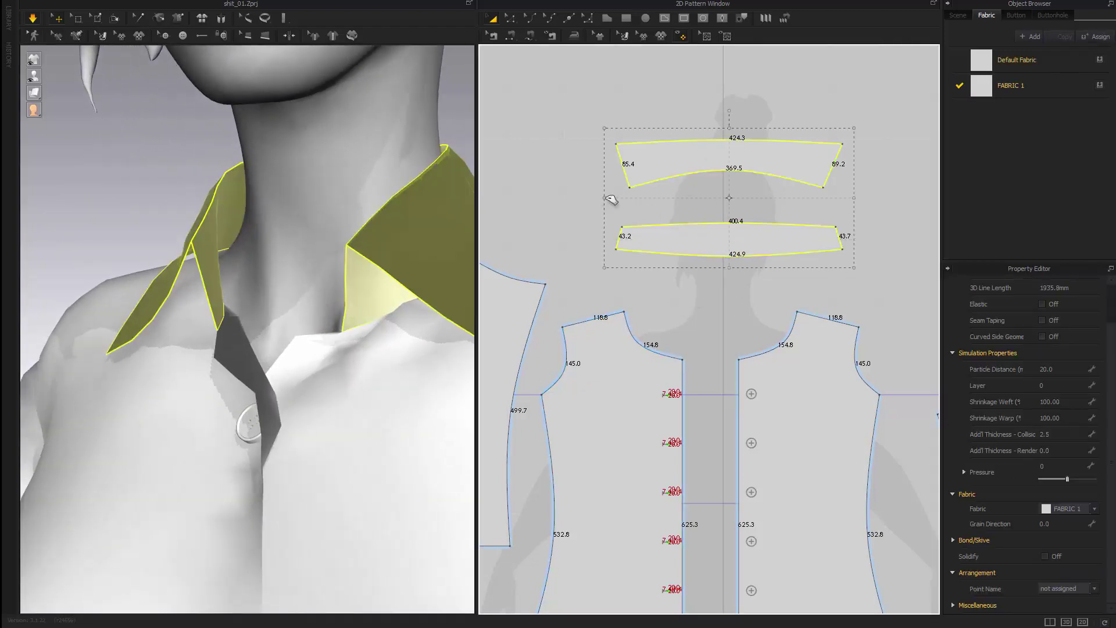
{"action": "left_click_drag", "start_coordinate": [588, 197], "coordinate": [586, 198]}
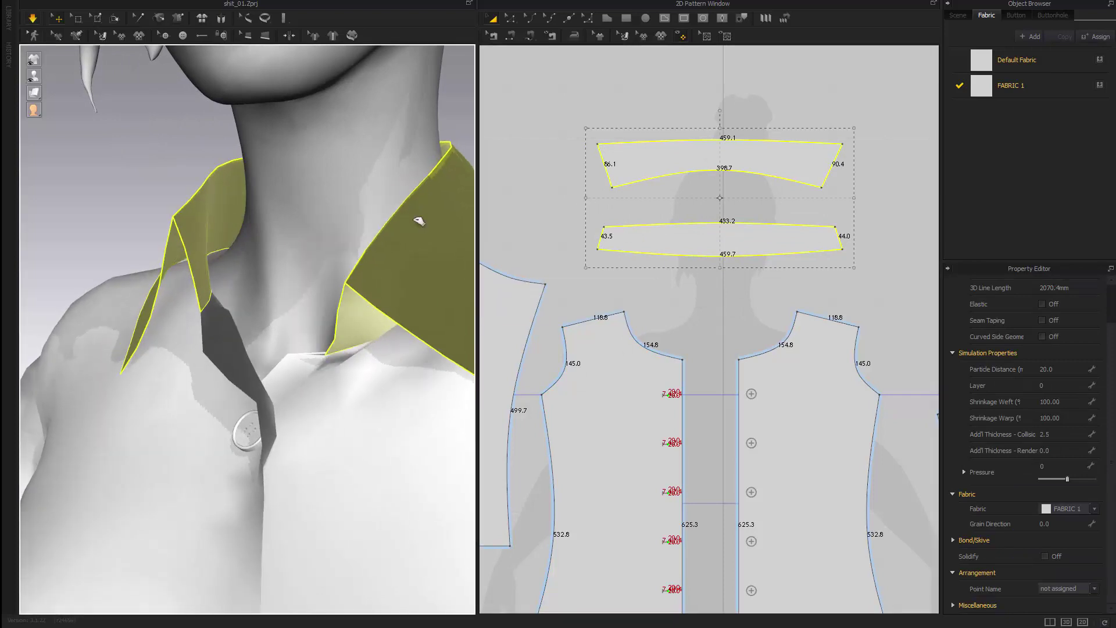
Step: Tug the collar band and front panel into place at the neckline, checking the collar from the front and side
{"action": "scroll", "coordinate": [310, 343], "scroll_direction": "down", "scroll_amount": 3}
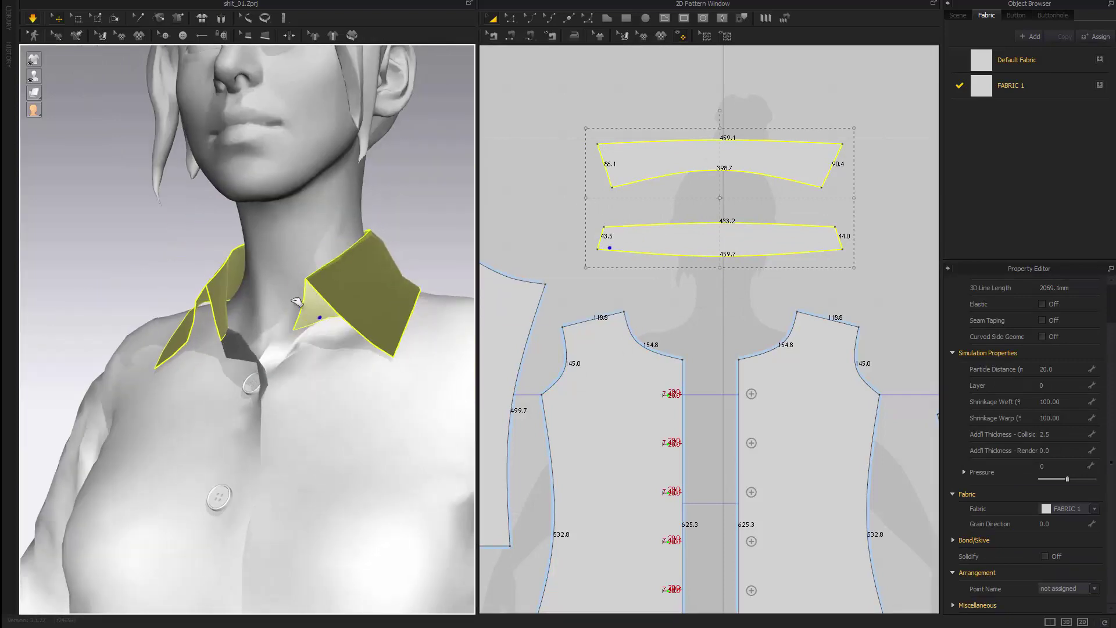
{"action": "scroll", "coordinate": [298, 314], "scroll_direction": "down", "scroll_amount": 3}
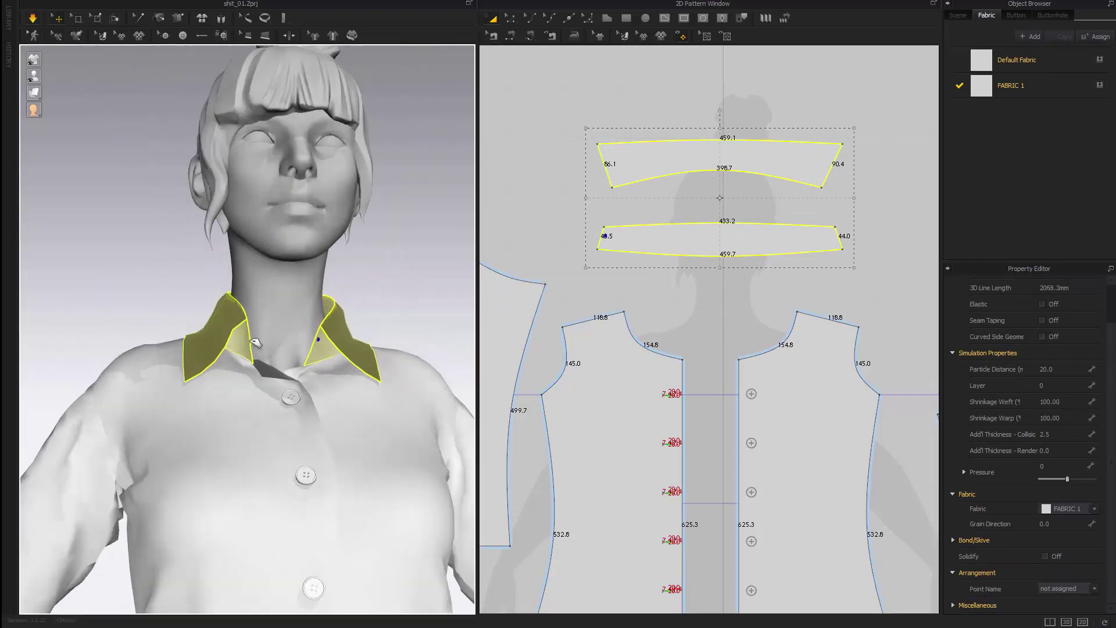
{"action": "right_click_drag", "start_coordinate": [274, 314], "coordinate": [340, 326]}
{"action": "left_click_drag", "start_coordinate": [299, 378], "coordinate": [350, 365]}
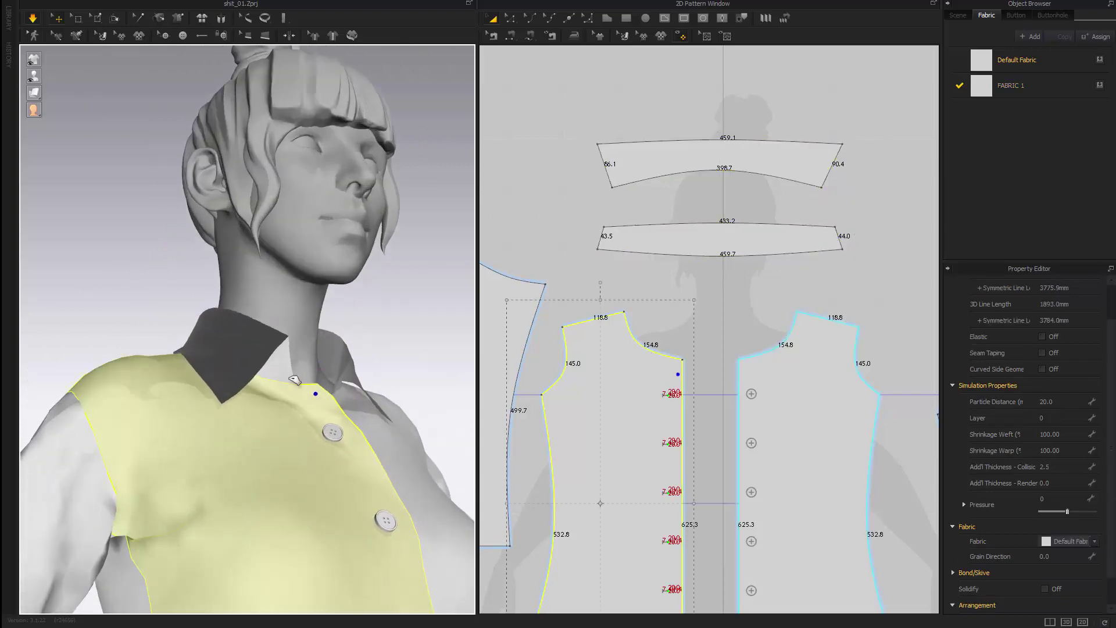
{"action": "left_click", "coordinate": [307, 359]}
Step: Compare the lengths of the collar band's lower edge and the front and back yoke neckline edges
{"action": "left_click", "coordinate": [657, 303]}
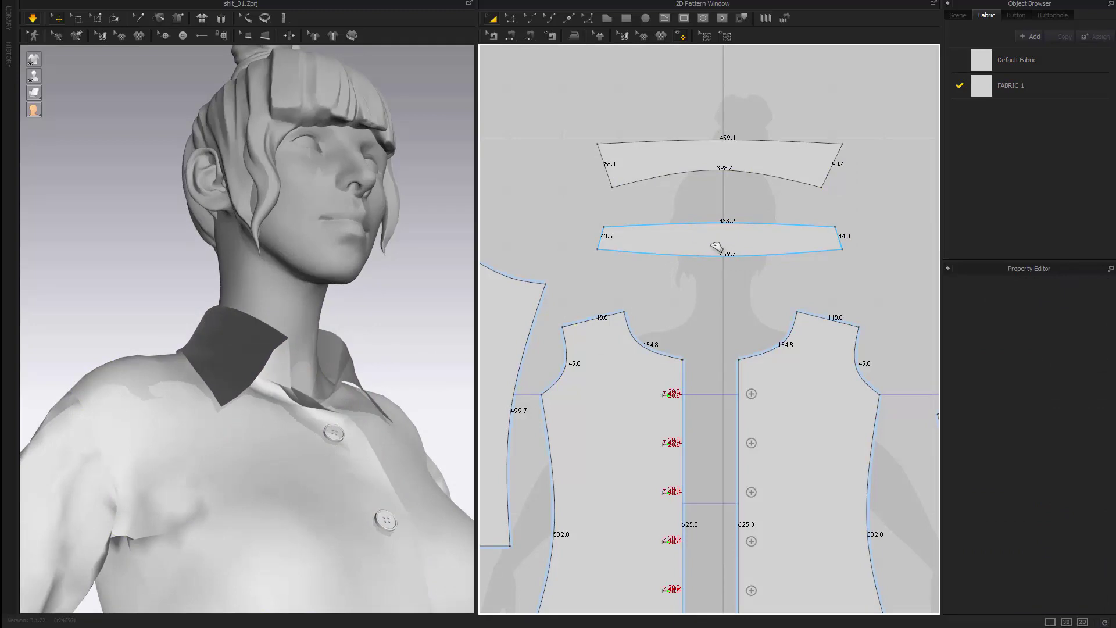
{"action": "left_click", "coordinate": [708, 254]}
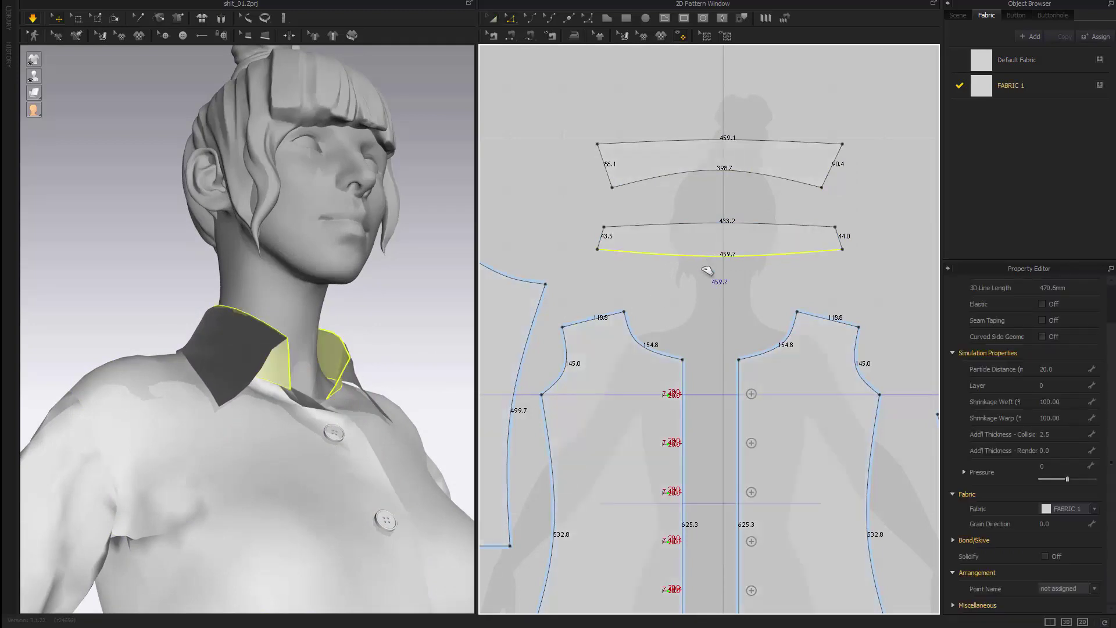
{"action": "left_click", "coordinate": [658, 352]}
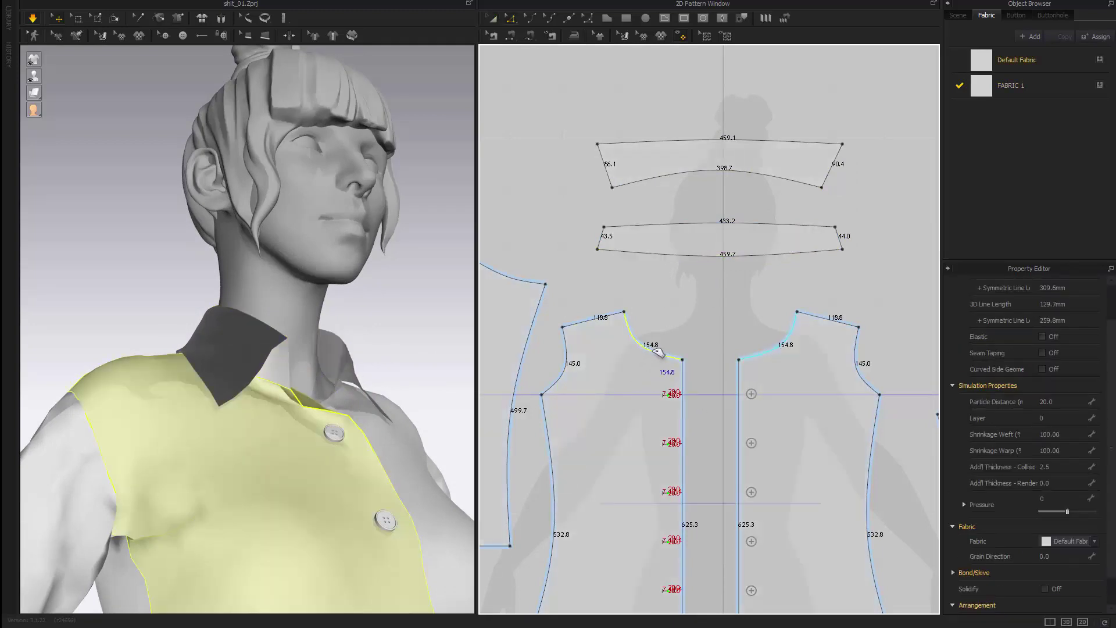
{"action": "scroll", "coordinate": [818, 348], "scroll_direction": "down", "scroll_amount": 3}
{"action": "scroll", "coordinate": [842, 332], "scroll_direction": "up", "scroll_amount": 1}
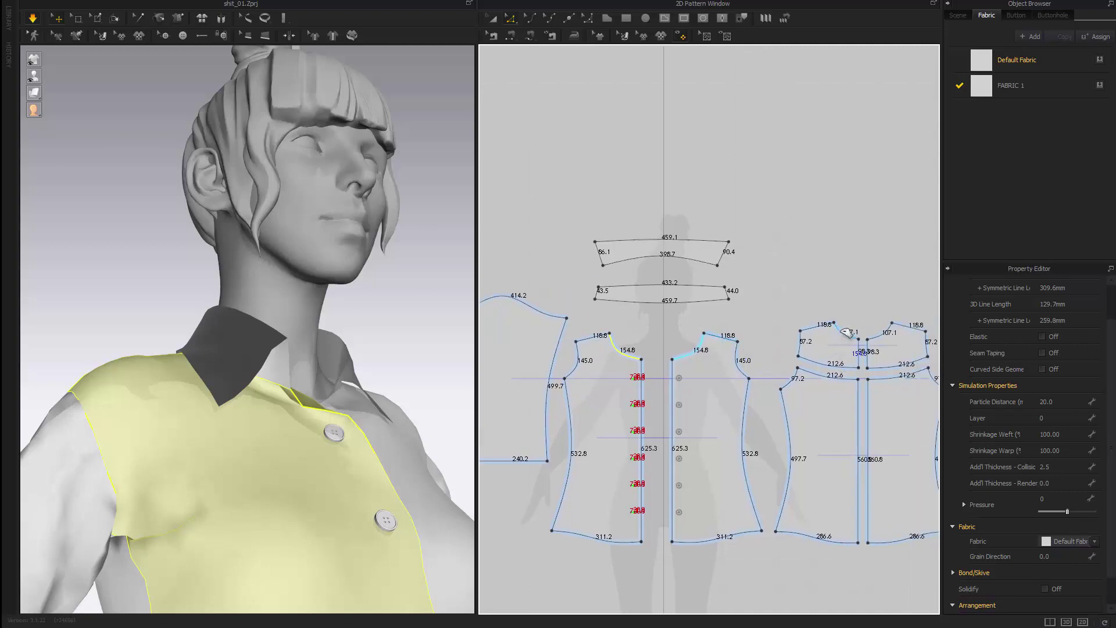
{"action": "left_click", "coordinate": [846, 332]}
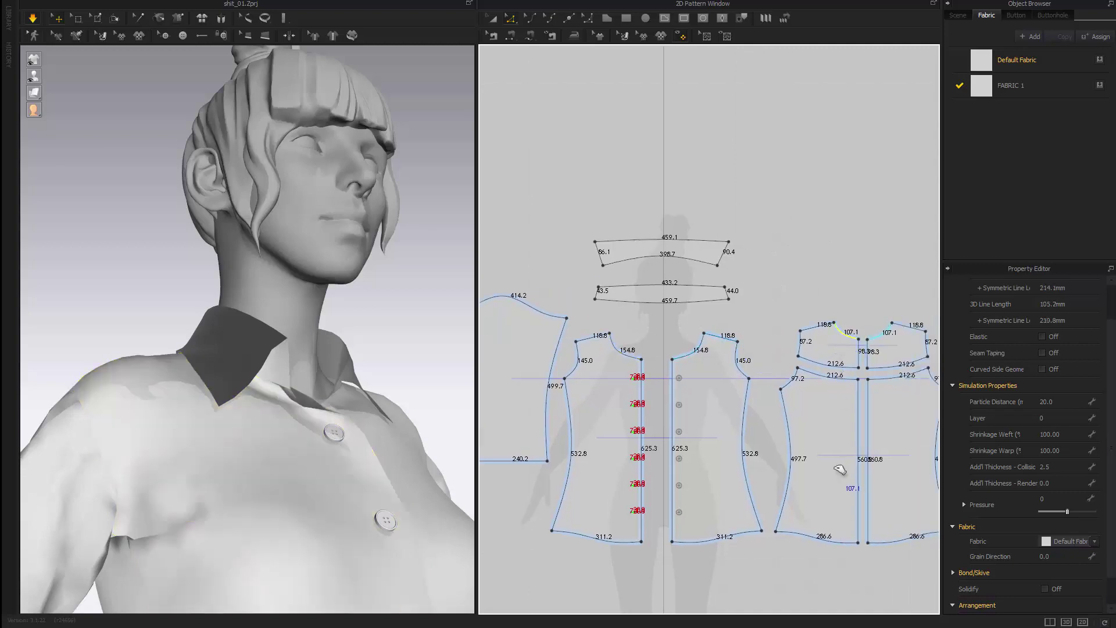
{"action": "left_click", "coordinate": [632, 362], "text": "shift"}
Step: Widen the collar and collar band together so their long outer edges measure about 525 mm
{"action": "scroll", "coordinate": [669, 319], "scroll_direction": "up", "scroll_amount": 2}
{"action": "middle_click_drag", "start_coordinate": [676, 319], "coordinate": [721, 380]}
{"action": "scroll", "coordinate": [694, 356], "scroll_direction": "up", "scroll_amount": 2}
{"action": "key", "text": "a"}
{"action": "left_click", "coordinate": [676, 347]}
{"action": "left_click", "coordinate": [676, 279], "text": "shift"}
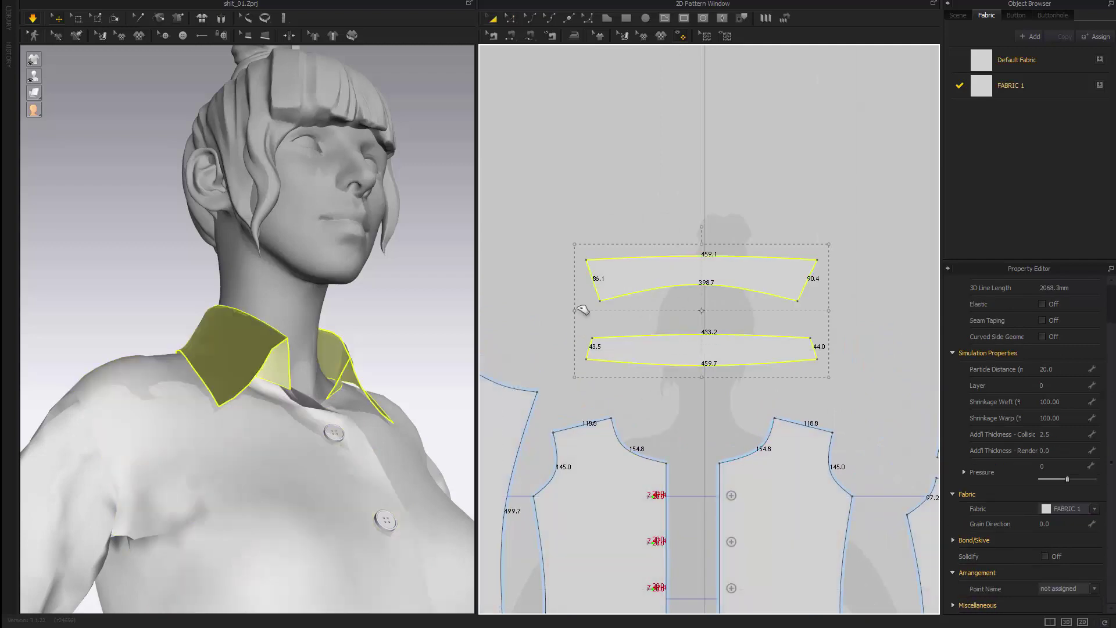
{"action": "left_click_drag", "start_coordinate": [564, 314], "coordinate": [547, 314]}
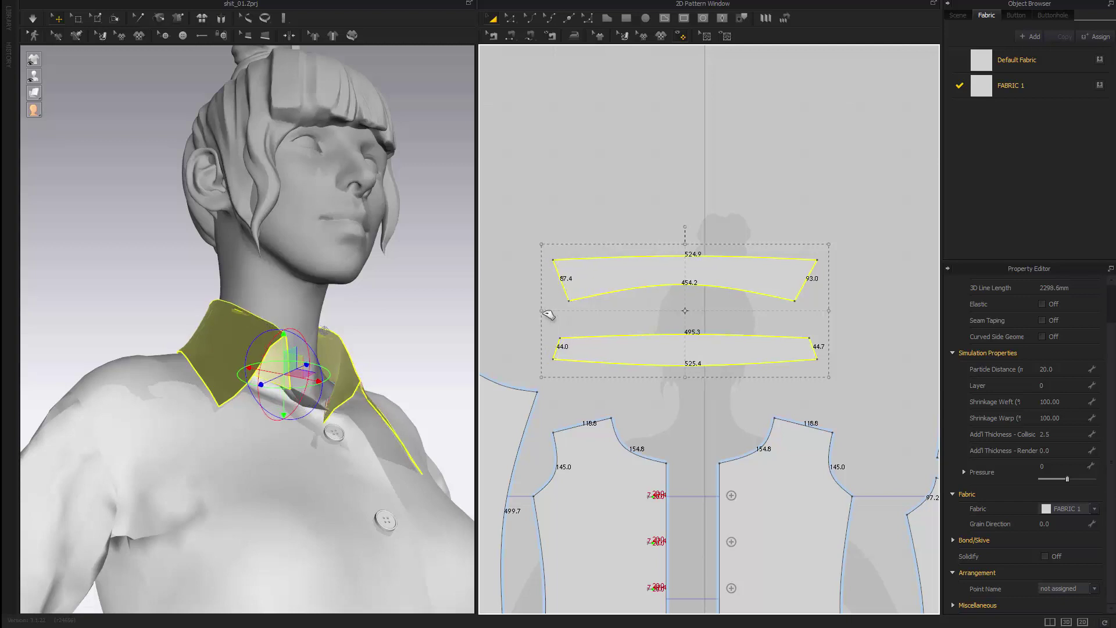
{"action": "left_click", "coordinate": [698, 170]}
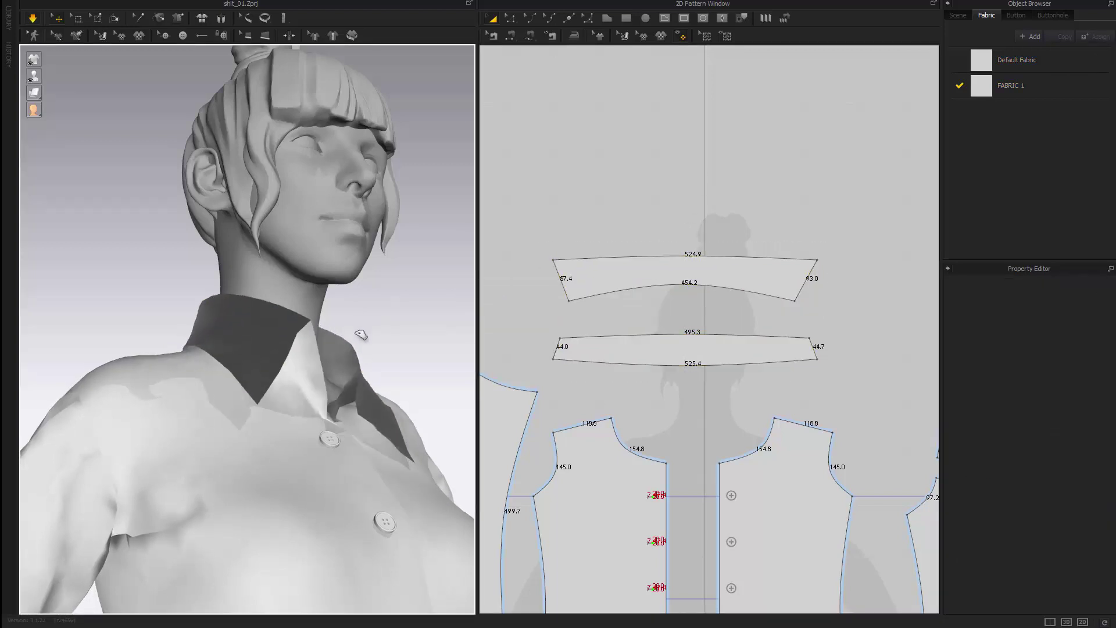
Step: Tug the collar around the neck and inspect its drape from the front and side
{"action": "right_click_drag", "start_coordinate": [361, 332], "coordinate": [291, 387]}
{"action": "left_click", "coordinate": [372, 353]}
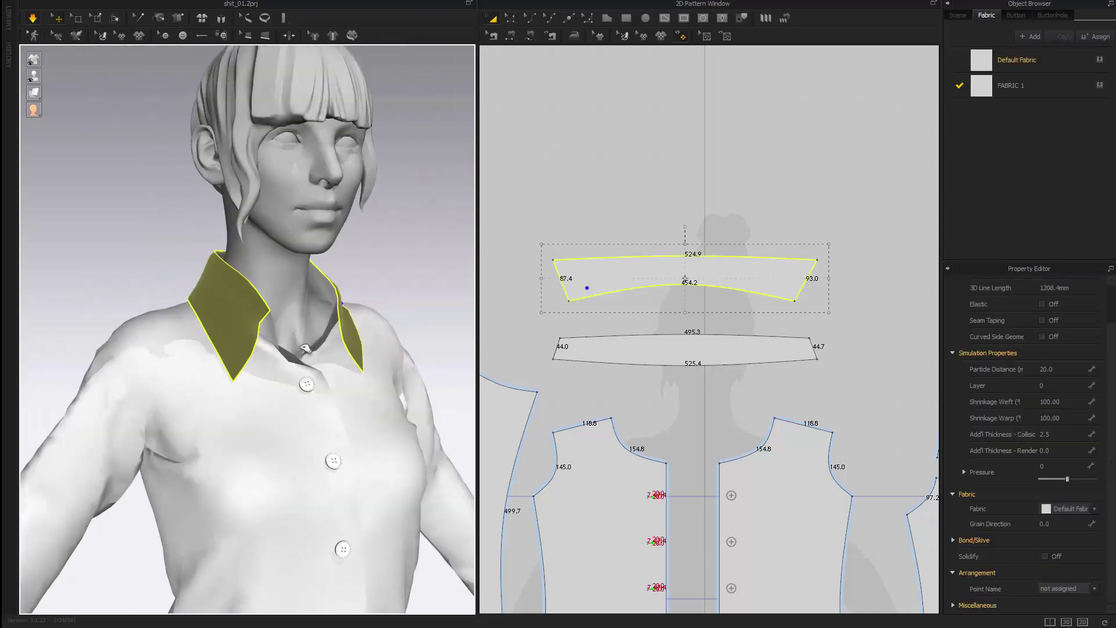
{"action": "left_click", "coordinate": [397, 261]}
{"action": "scroll", "coordinate": [398, 261], "scroll_direction": "down", "scroll_amount": 3}
{"action": "right_click_drag", "start_coordinate": [397, 261], "coordinate": [267, 275]}
{"action": "right_click_drag", "start_coordinate": [387, 325], "coordinate": [407, 294]}
Step: Narrow the collar and collar band together so their long outer edges measure about 501 mm
{"action": "left_click", "coordinate": [655, 359]}
{"action": "left_click", "coordinate": [656, 269], "text": "shift"}
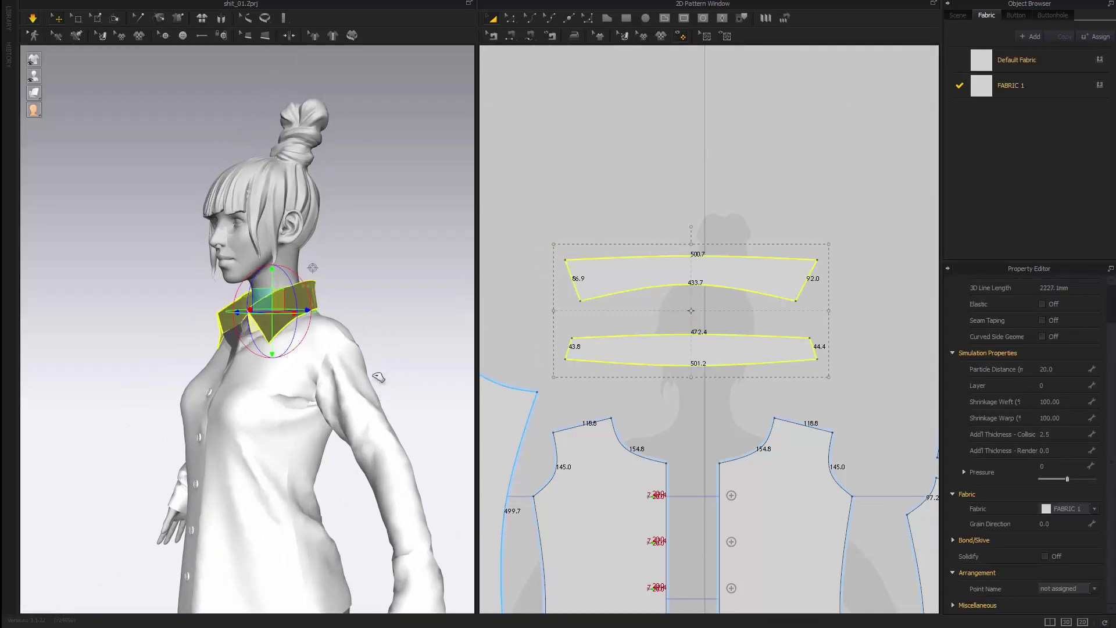
{"action": "left_click", "coordinate": [394, 294]}
Step: Tug the collar's front edge into place while viewing the shirt from the front
{"action": "right_click_drag", "start_coordinate": [394, 294], "coordinate": [429, 338]}
{"action": "scroll", "coordinate": [429, 337], "scroll_direction": "up", "scroll_amount": 3}
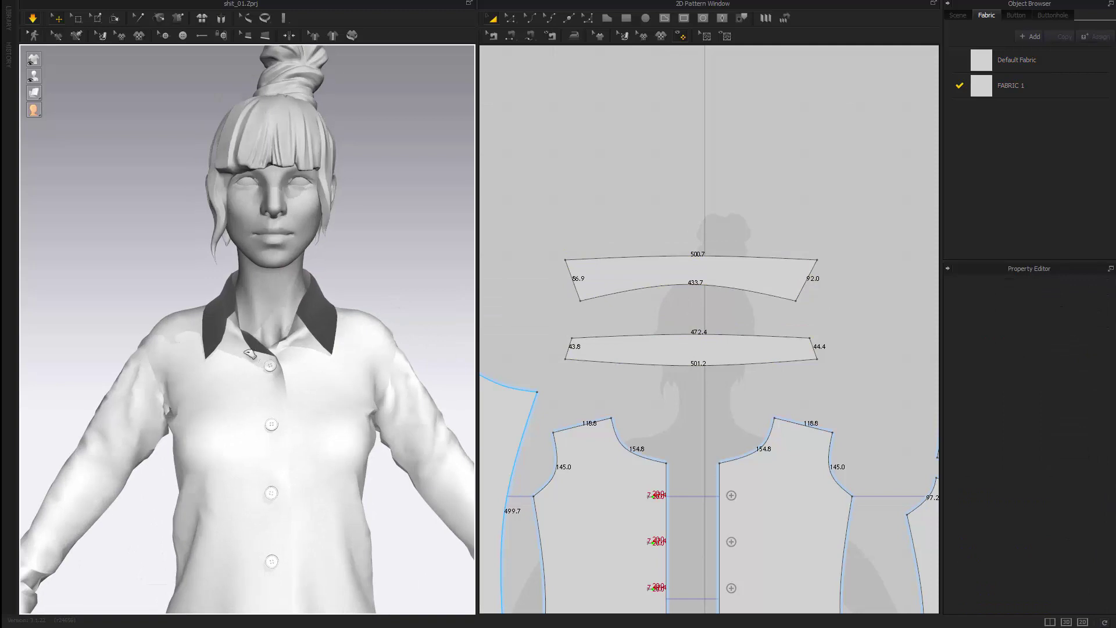
{"action": "left_click", "coordinate": [272, 328]}
{"action": "left_click", "coordinate": [303, 319]}
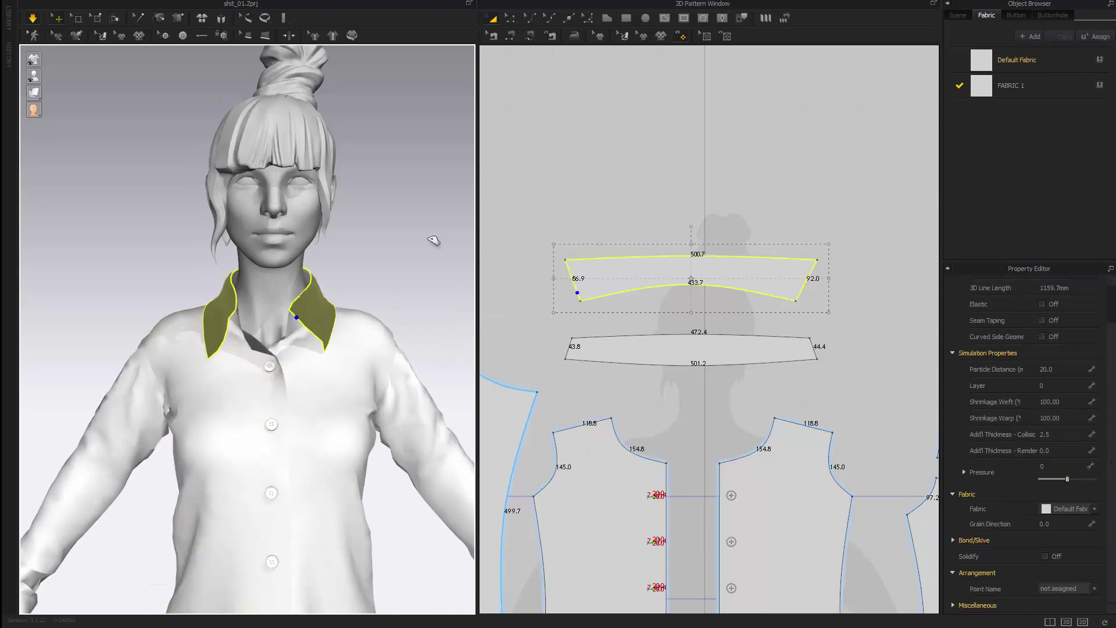
{"action": "left_click", "coordinate": [431, 241]}
Step: Review the collar band's fabric properties and examine the shirt's collar area up close and from an angle
{"action": "left_click", "coordinate": [673, 367]}
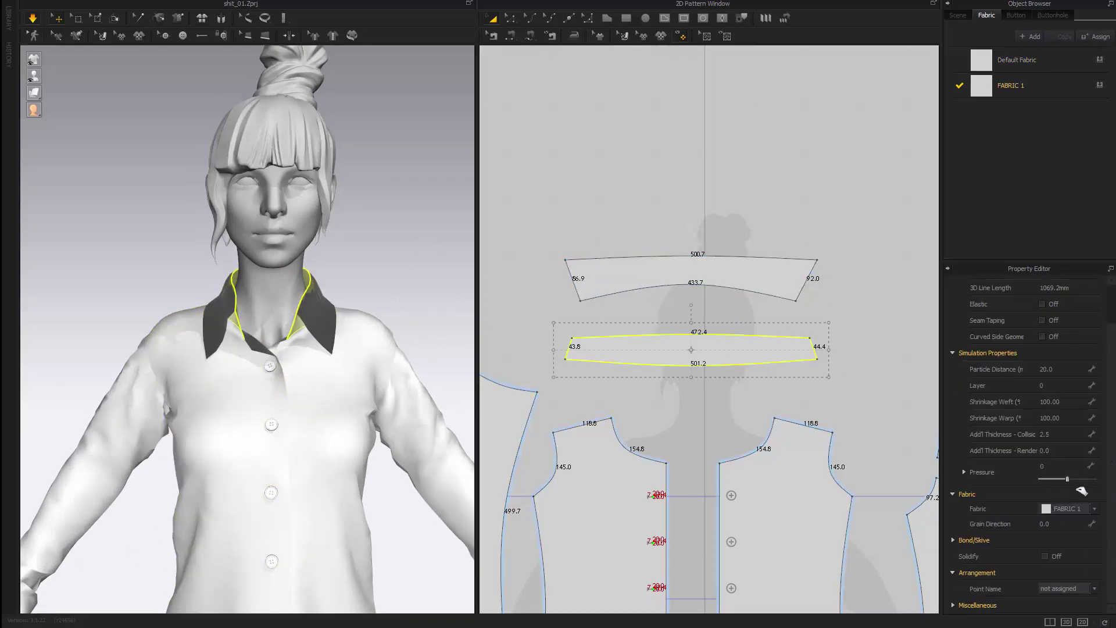
{"action": "left_click", "coordinate": [990, 87]}
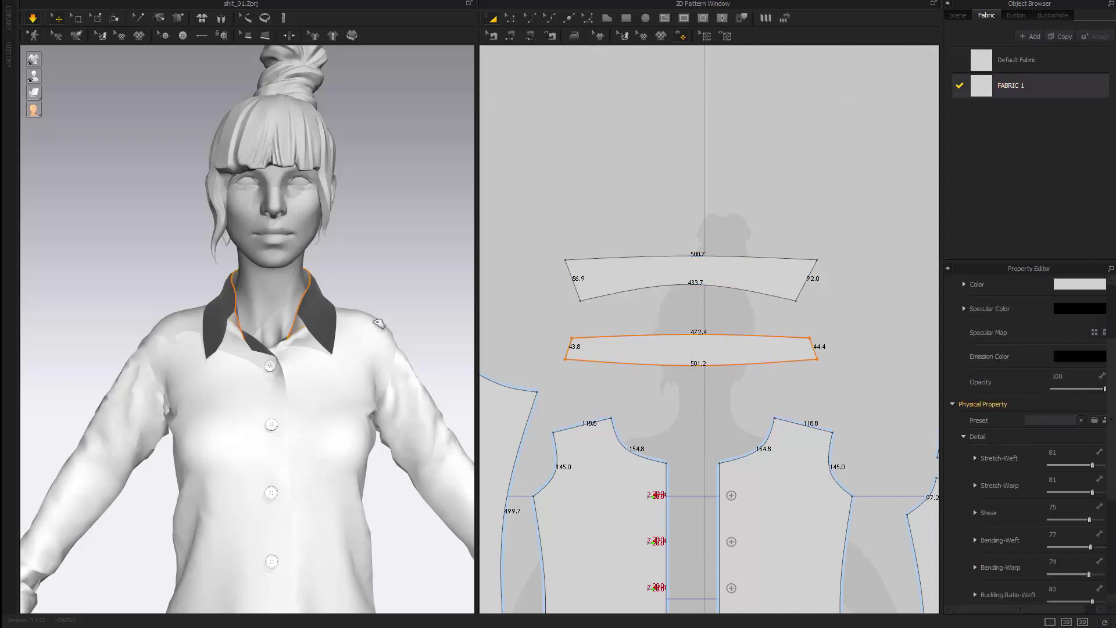
{"action": "scroll", "coordinate": [390, 337], "scroll_direction": "up", "scroll_amount": 2}
{"action": "scroll", "coordinate": [349, 334], "scroll_direction": "down", "scroll_amount": 6}
{"action": "scroll", "coordinate": [306, 327], "scroll_direction": "up", "scroll_amount": 5}
{"action": "mouse_move", "coordinate": [325, 346]}
{"action": "right_mouse_down"}
{"action": "mouse_move", "coordinate": [369, 369]}
{"action": "mouse_move", "coordinate": [531, 366]}
{"action": "mouse_move", "coordinate": [309, 351]}
{"action": "right_mouse_up"}
{"action": "scroll", "coordinate": [361, 379], "scroll_direction": "up", "scroll_amount": 4}
{"action": "scroll", "coordinate": [361, 379], "scroll_direction": "up", "scroll_amount": 1}
{"action": "right_click_drag", "start_coordinate": [361, 379], "coordinate": [356, 393]}
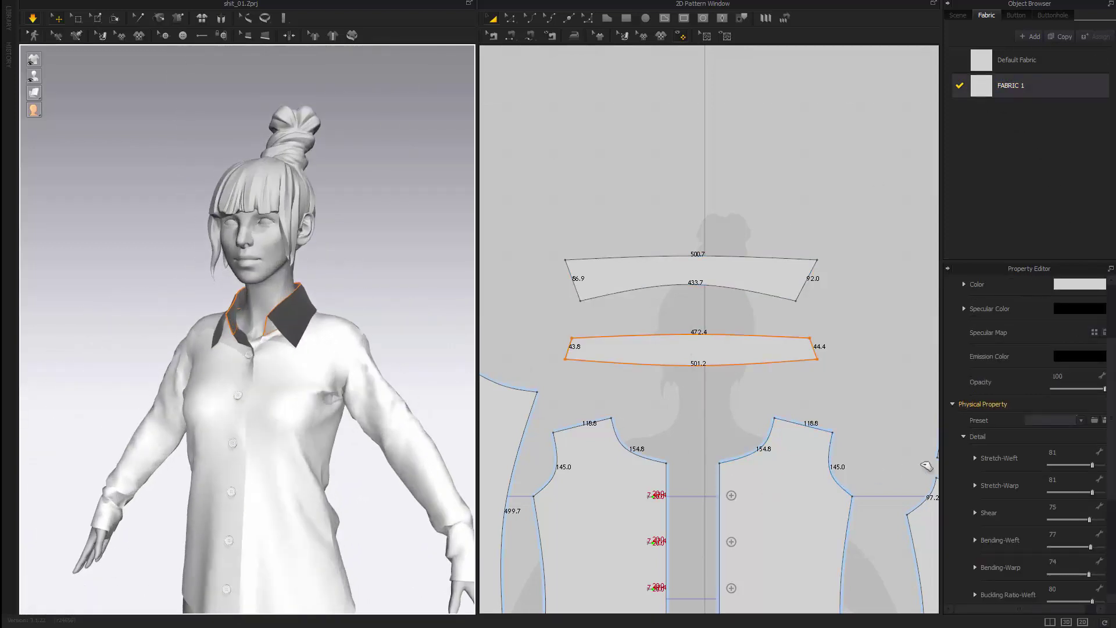
Step: Reduce the end edges of the collar band to about 37 mm and the collar to 73–79 mm, and narrow both pieces to about 483 mm
{"action": "left_click", "coordinate": [677, 343]}
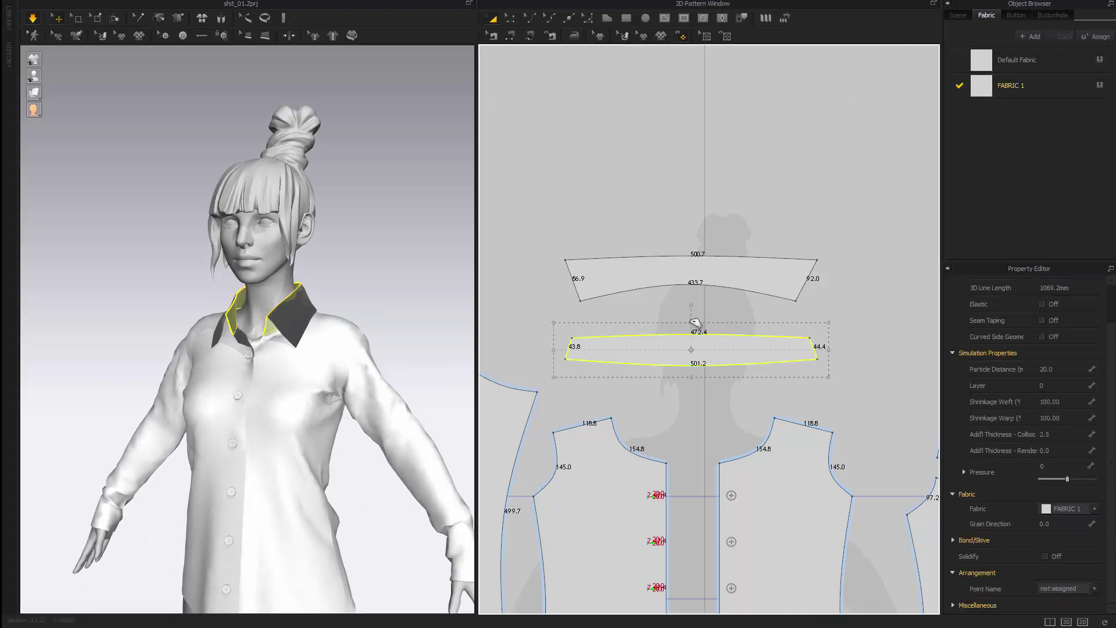
{"action": "left_click", "coordinate": [702, 266]}
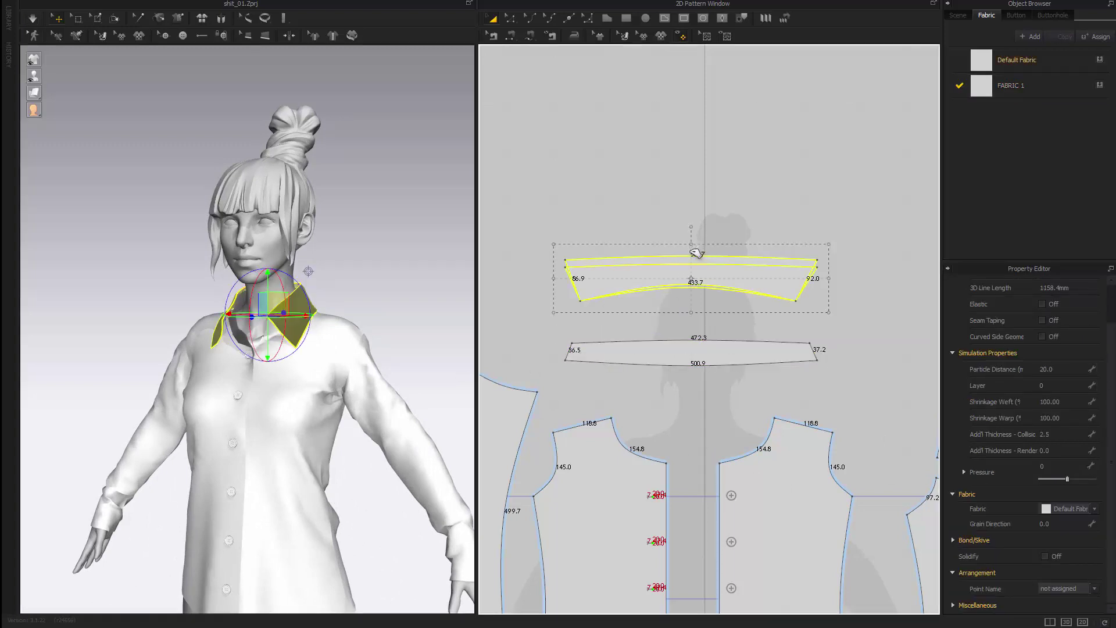
{"action": "left_click", "coordinate": [683, 356]}
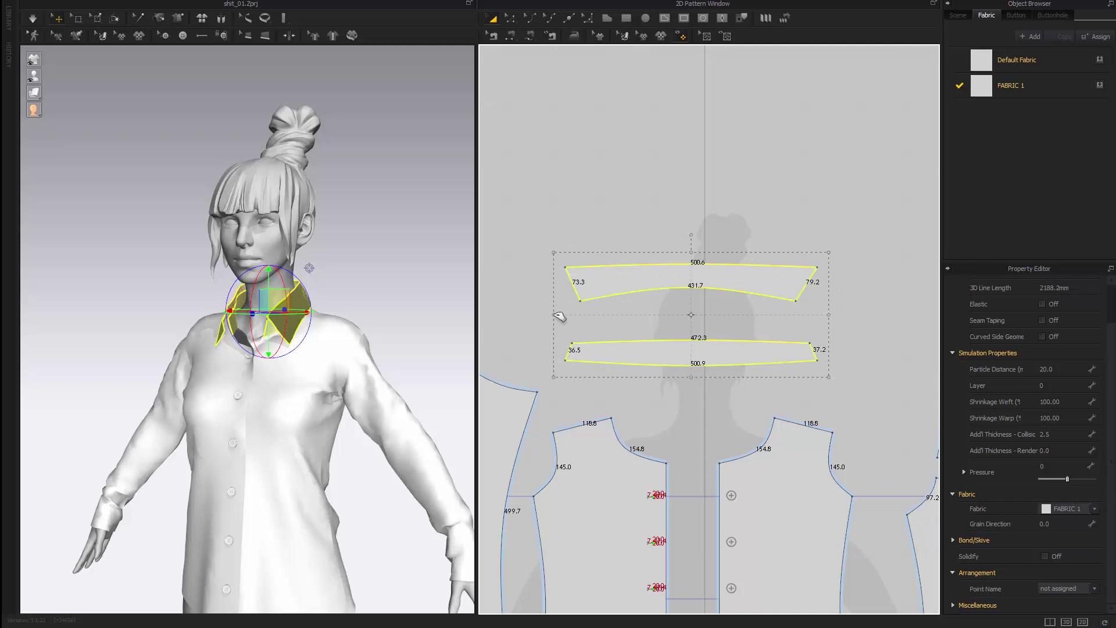
{"action": "middle_click_drag", "start_coordinate": [898, 348], "coordinate": [877, 327]}
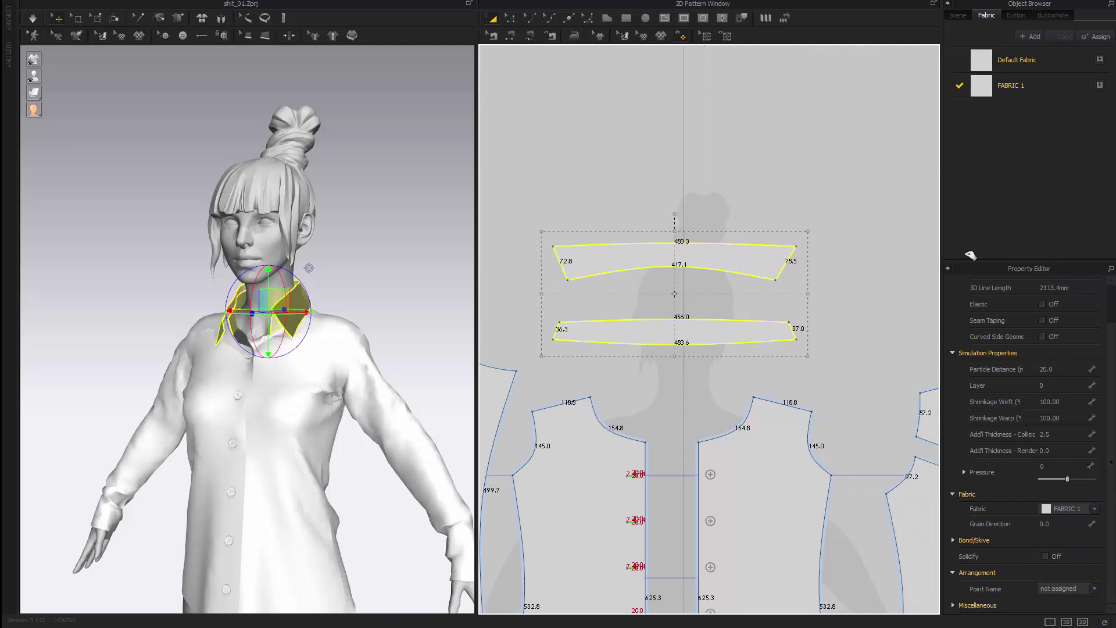
Step: Lower the collar band fabric's Stretch-Weft to 60, Stretch-Warp to 63 and its Shear
{"action": "left_click", "coordinate": [986, 93]}
{"action": "scroll", "coordinate": [1019, 483], "scroll_direction": "down", "scroll_amount": 5}
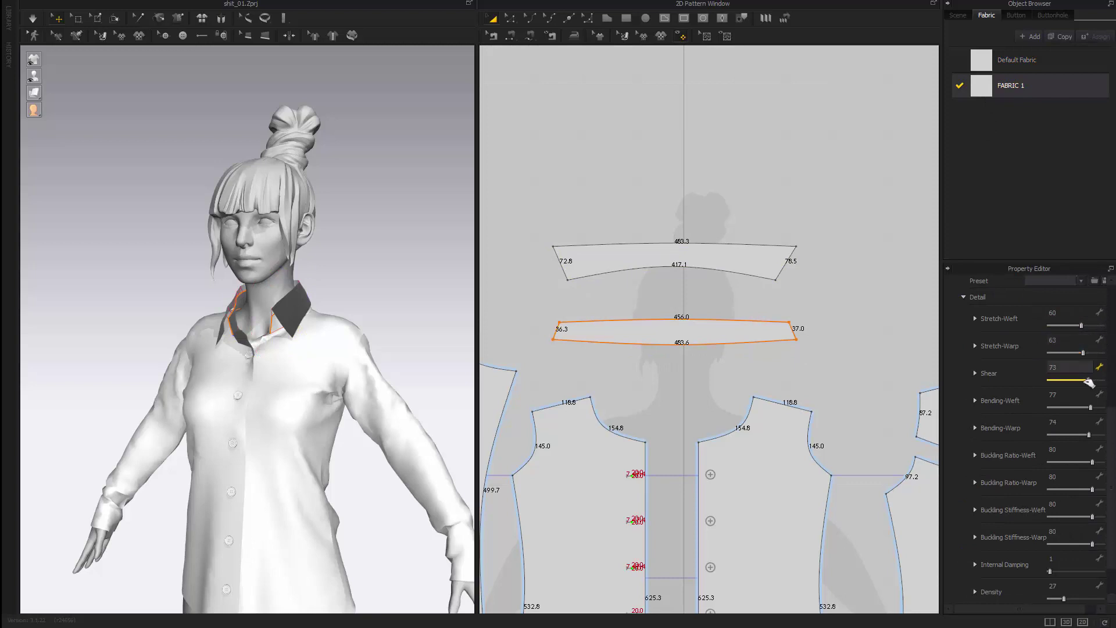
{"action": "left_click", "coordinate": [390, 278]}
Step: Resume the simulation and tug the collar band into place at the front neck opening
{"action": "scroll", "coordinate": [378, 290], "scroll_direction": "down", "scroll_amount": 2}
{"action": "key", "text": "space"}
{"action": "right_click_drag", "start_coordinate": [377, 294], "coordinate": [352, 321]}
{"action": "left_click", "coordinate": [279, 350]}
{"action": "left_click", "coordinate": [254, 345]}
{"action": "scroll", "coordinate": [353, 321], "scroll_direction": "up", "scroll_amount": 4}
{"action": "left_click", "coordinate": [277, 372]}
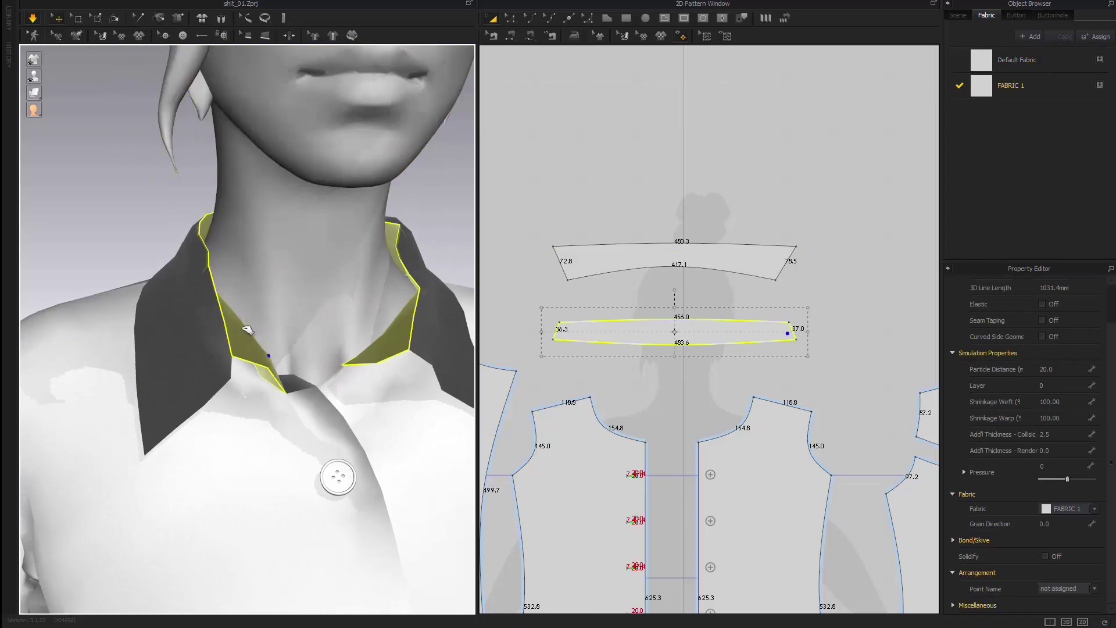
Step: Tug the collar band and both front panels so the neckline settles around the top button
{"action": "left_click", "coordinate": [282, 388]}
{"action": "left_click", "coordinate": [354, 367]}
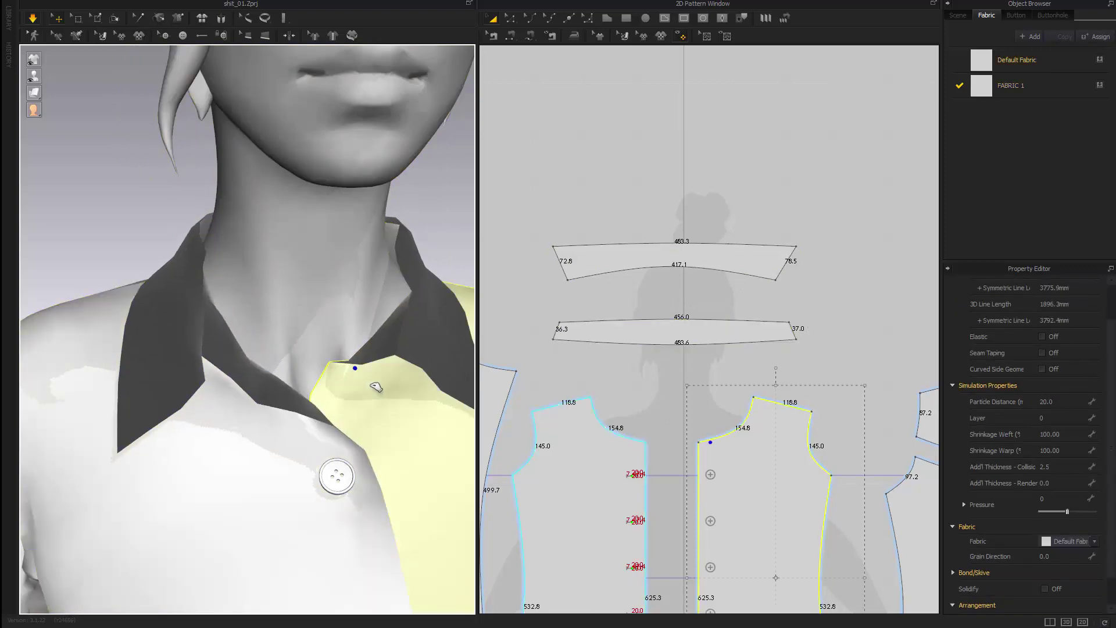
{"action": "right_click_drag", "start_coordinate": [376, 386], "coordinate": [289, 351]}
{"action": "scroll", "coordinate": [320, 376], "scroll_direction": "down", "scroll_amount": 3}
{"action": "left_click", "coordinate": [257, 403]}
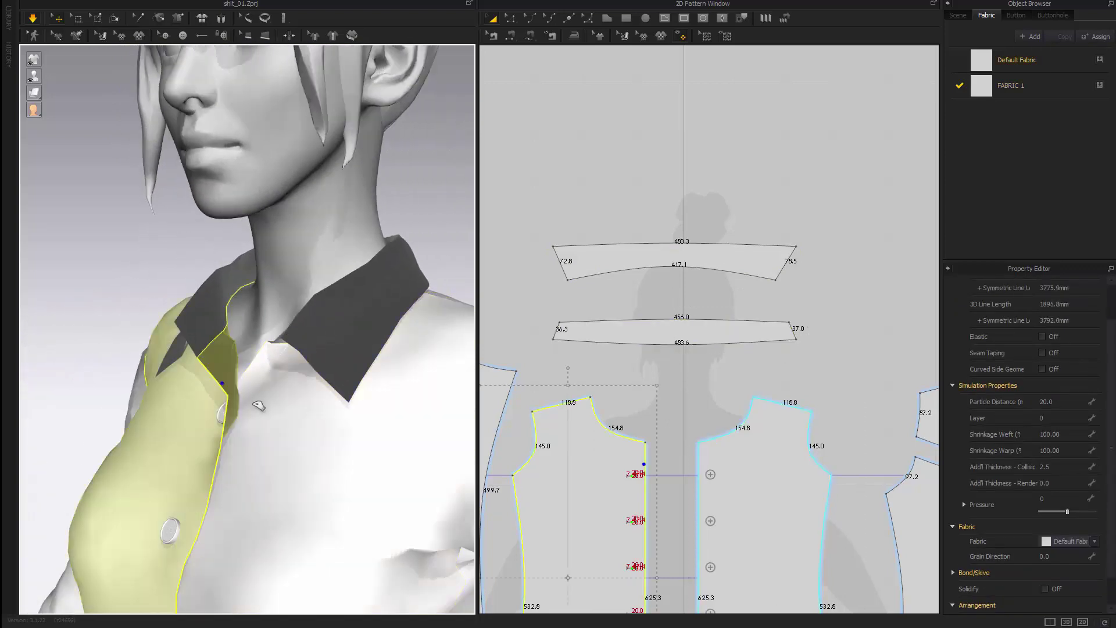
Step: Examine the collar from the side and the shirt's drape from the front round to the back
{"action": "right_click_drag", "start_coordinate": [257, 403], "coordinate": [361, 409]}
{"action": "scroll", "coordinate": [360, 409], "scroll_direction": "down", "scroll_amount": 5}
{"action": "left_click", "coordinate": [391, 354]}
{"action": "right_click_drag", "start_coordinate": [390, 354], "coordinate": [270, 362]}
{"action": "scroll", "coordinate": [235, 356], "scroll_direction": "down", "scroll_amount": 1}
{"action": "middle_click_drag", "start_coordinate": [270, 361], "coordinate": [321, 256]}
{"action": "right_click_drag", "start_coordinate": [321, 256], "coordinate": [331, 324]}
{"action": "scroll", "coordinate": [287, 336], "scroll_direction": "up", "scroll_amount": 1}
Step: Tug the lower back panels and pull both sides of the back hem down and outward
{"action": "left_click", "coordinate": [307, 331]}
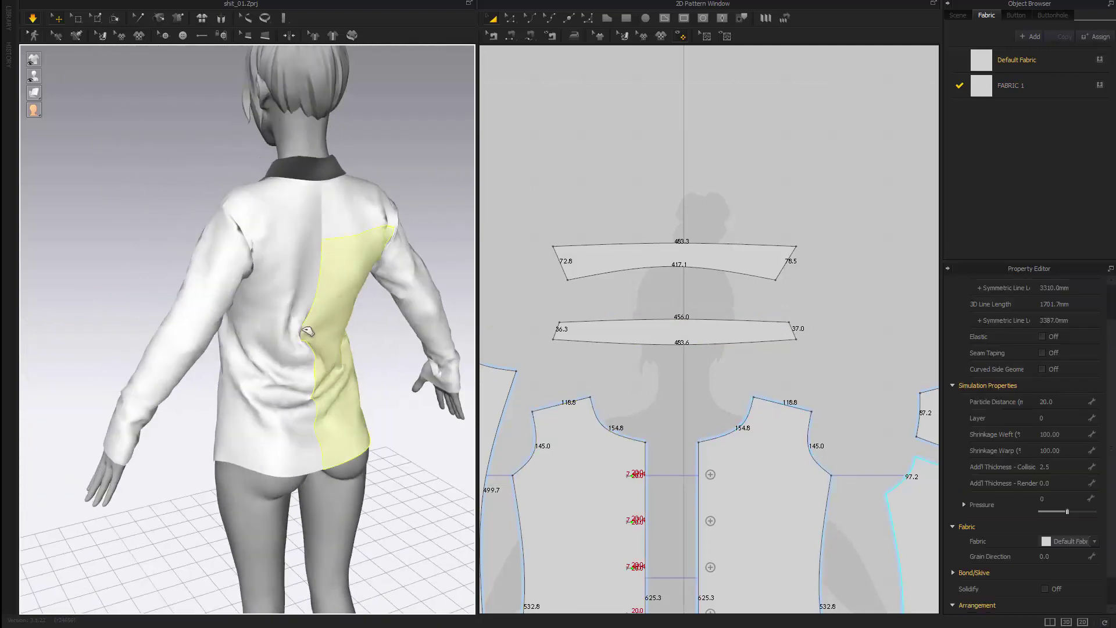
{"action": "left_click_drag", "start_coordinate": [246, 453], "coordinate": [218, 487]}
{"action": "left_click_drag", "start_coordinate": [356, 451], "coordinate": [402, 486]}
{"action": "right_click_drag", "start_coordinate": [305, 447], "coordinate": [371, 365]}
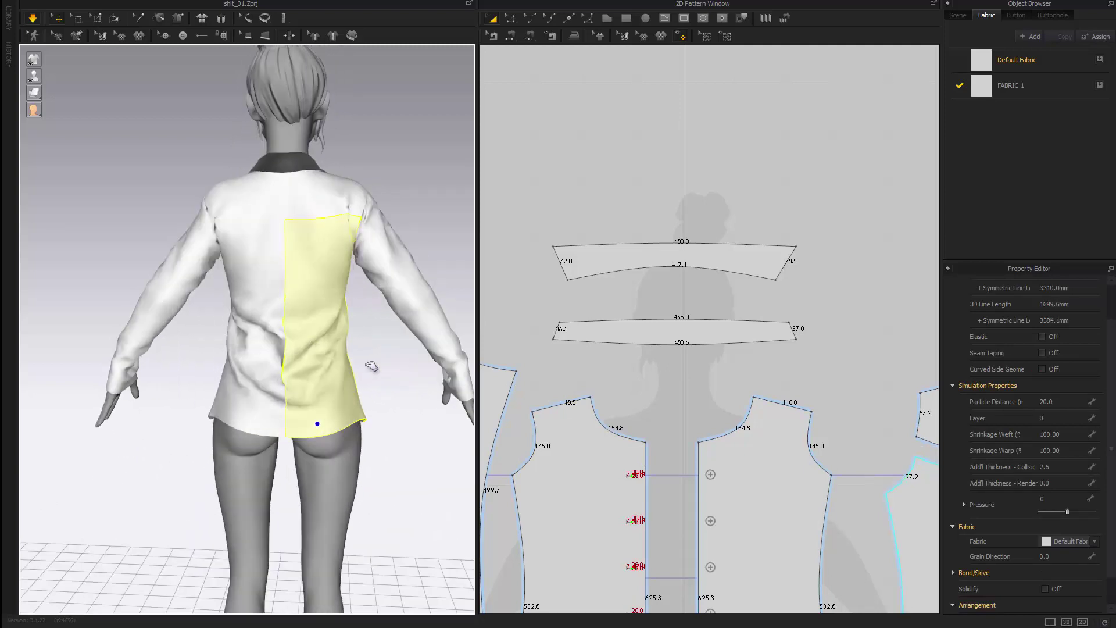
Step: Draw a tall diamond dart with edges about 195 mm inside the lower back panel and centre it on the waistline
{"action": "middle_click_drag", "start_coordinate": [726, 519], "coordinate": [587, 360]}
{"action": "middle_click_drag", "start_coordinate": [827, 396], "coordinate": [672, 320]}
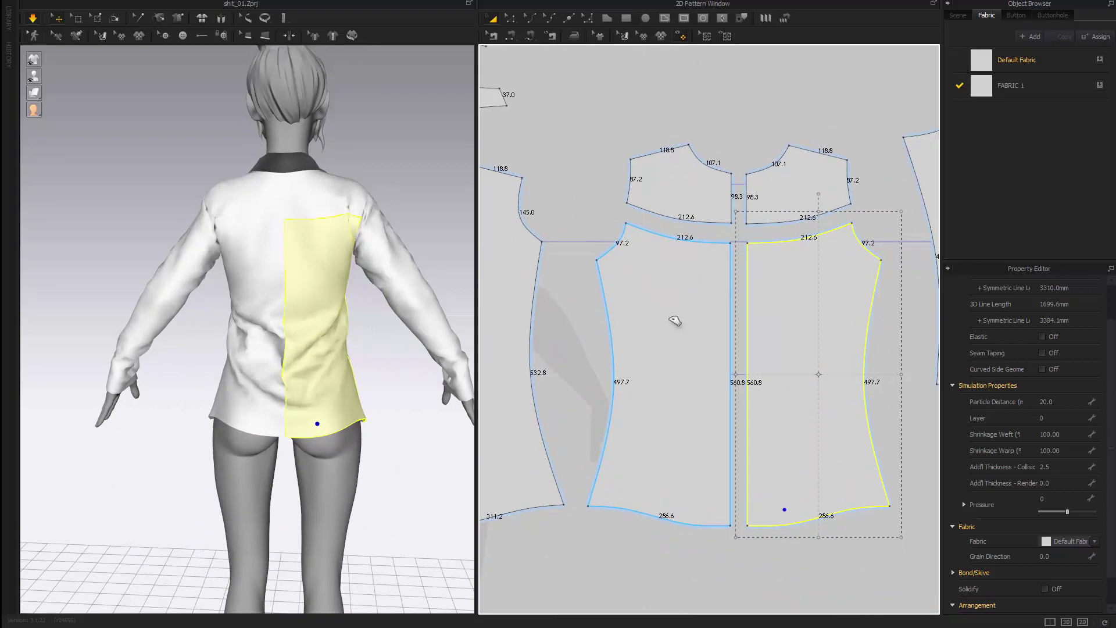
{"action": "scroll", "coordinate": [674, 323], "scroll_direction": "down", "scroll_amount": 3}
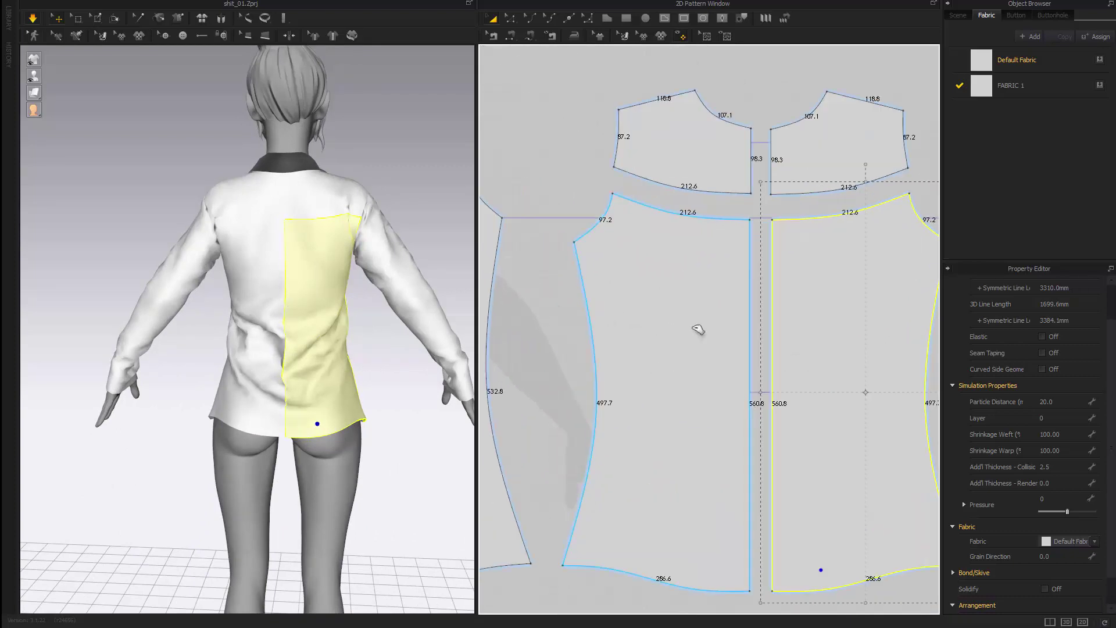
{"action": "left_click", "coordinate": [723, 19]}
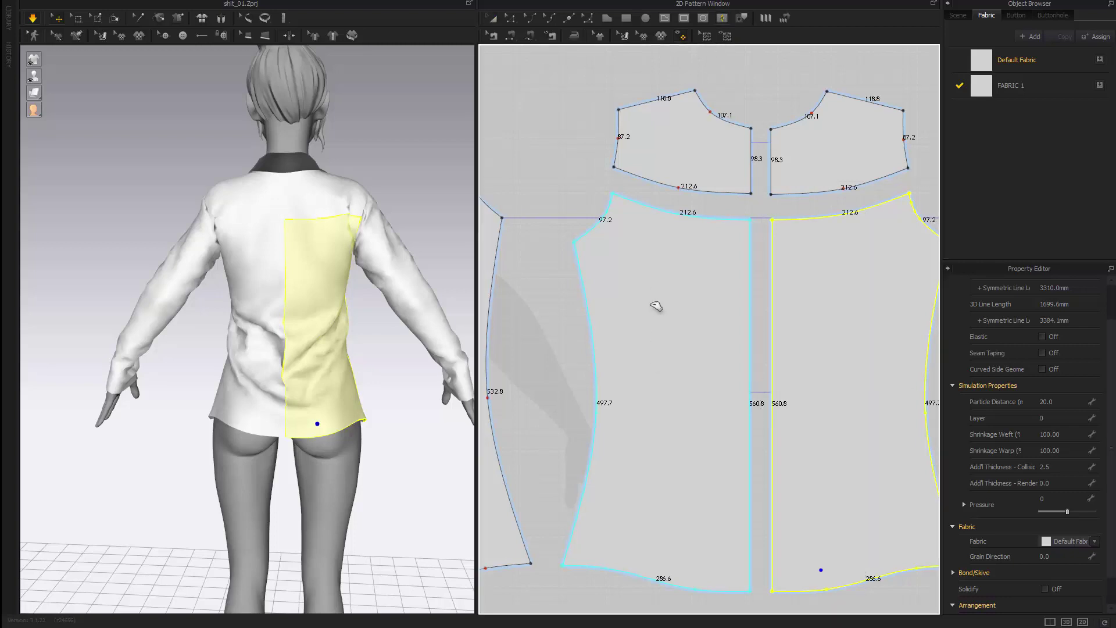
{"action": "left_click_drag", "start_coordinate": [696, 499], "coordinate": [708, 554]}
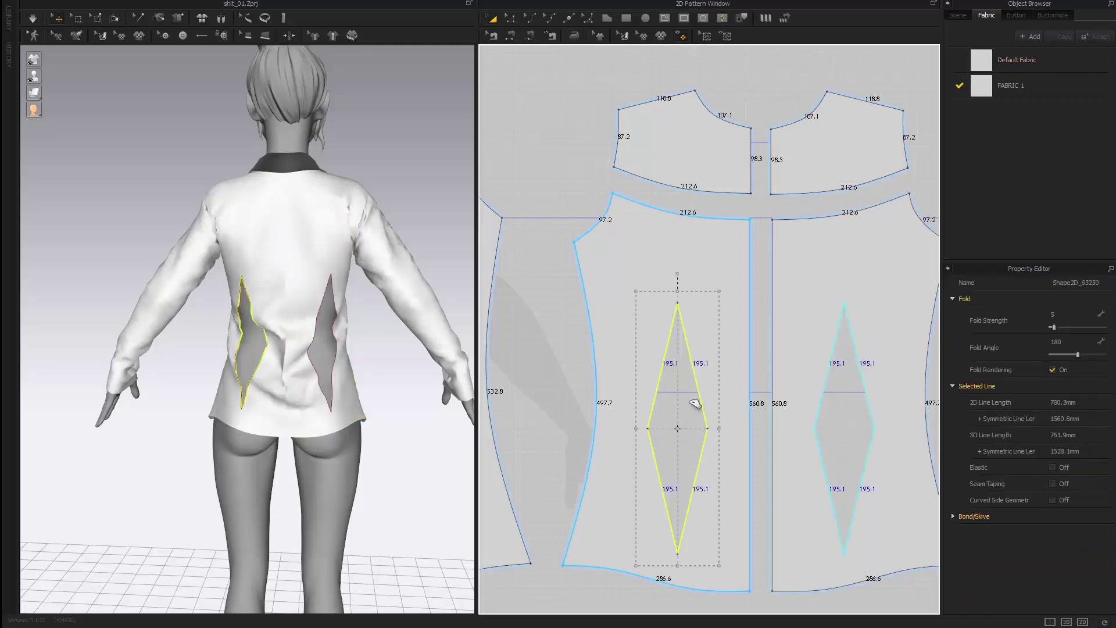
{"action": "left_click_drag", "start_coordinate": [696, 402], "coordinate": [687, 374]}
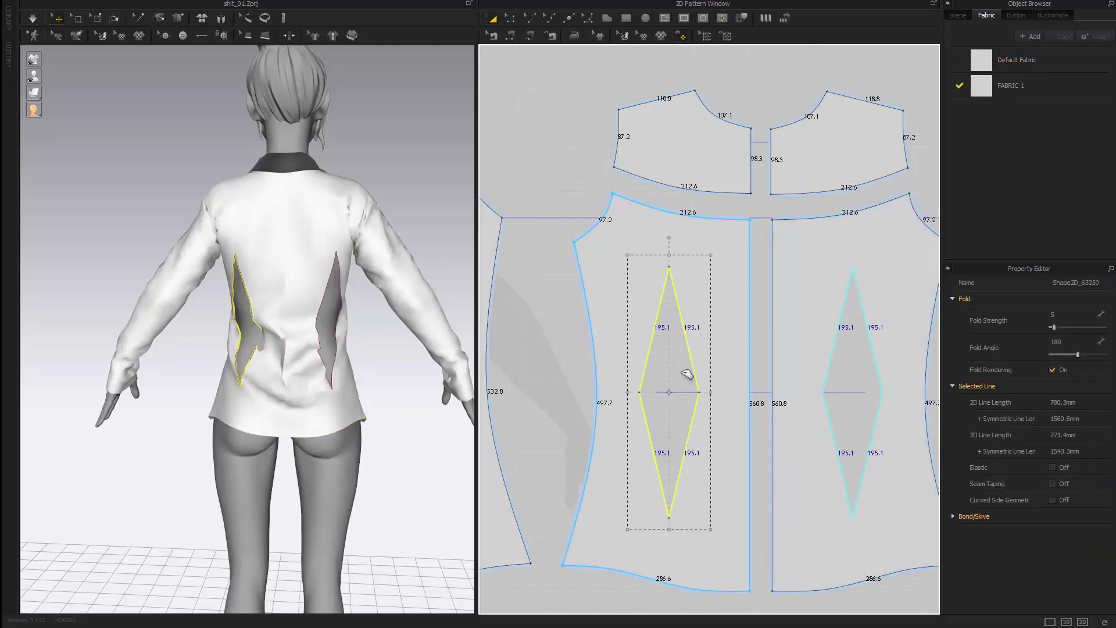
Step: Sew each diamond dart closed on both lower back panels, joining its upper pair and its lower pair of edges
{"action": "key", "text": "n"}
{"action": "left_click", "coordinate": [674, 401]}
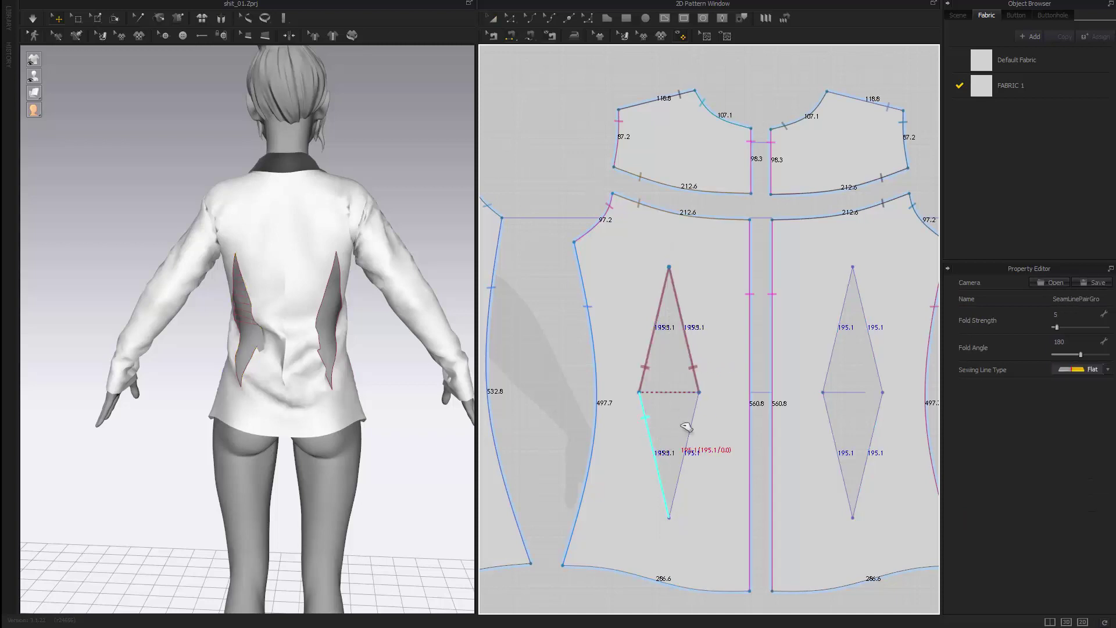
{"action": "left_click", "coordinate": [680, 423]}
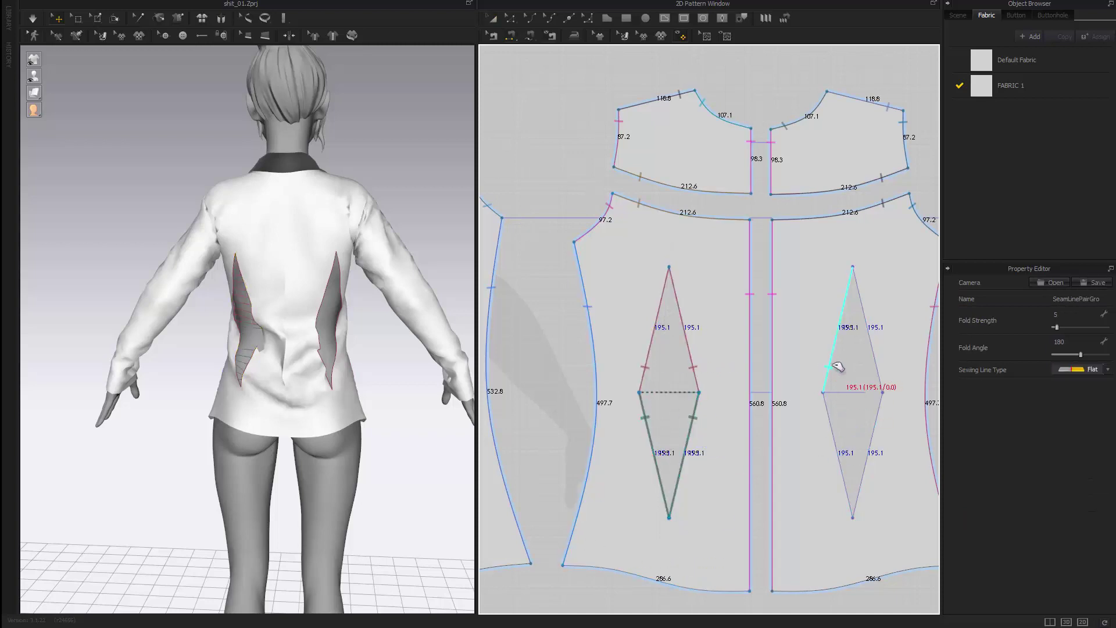
{"action": "left_click", "coordinate": [851, 412]}
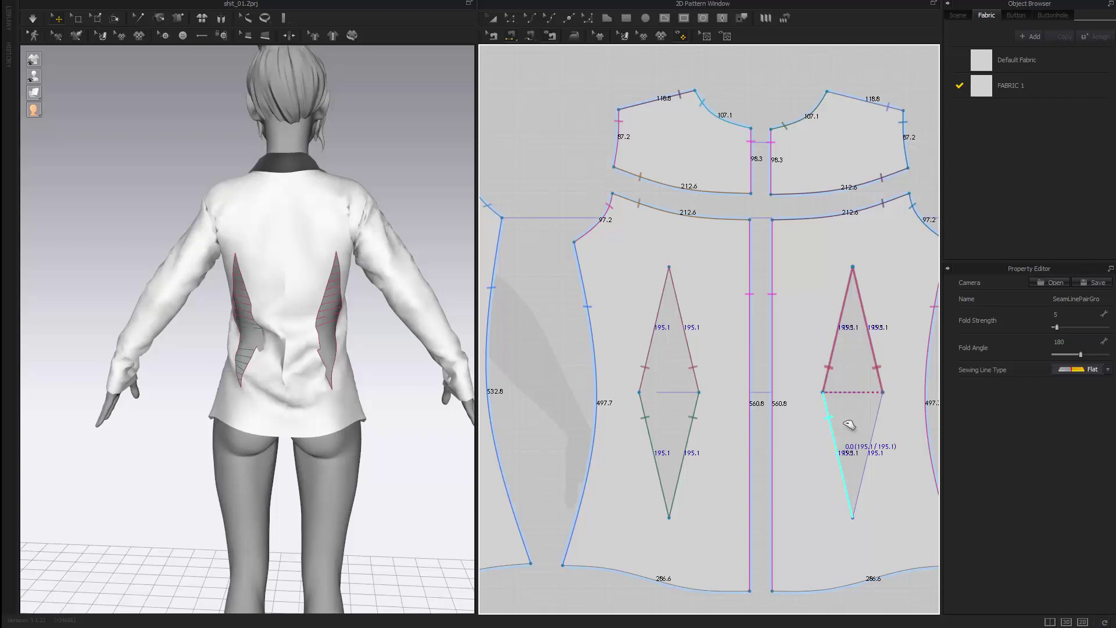
{"action": "left_click", "coordinate": [878, 419]}
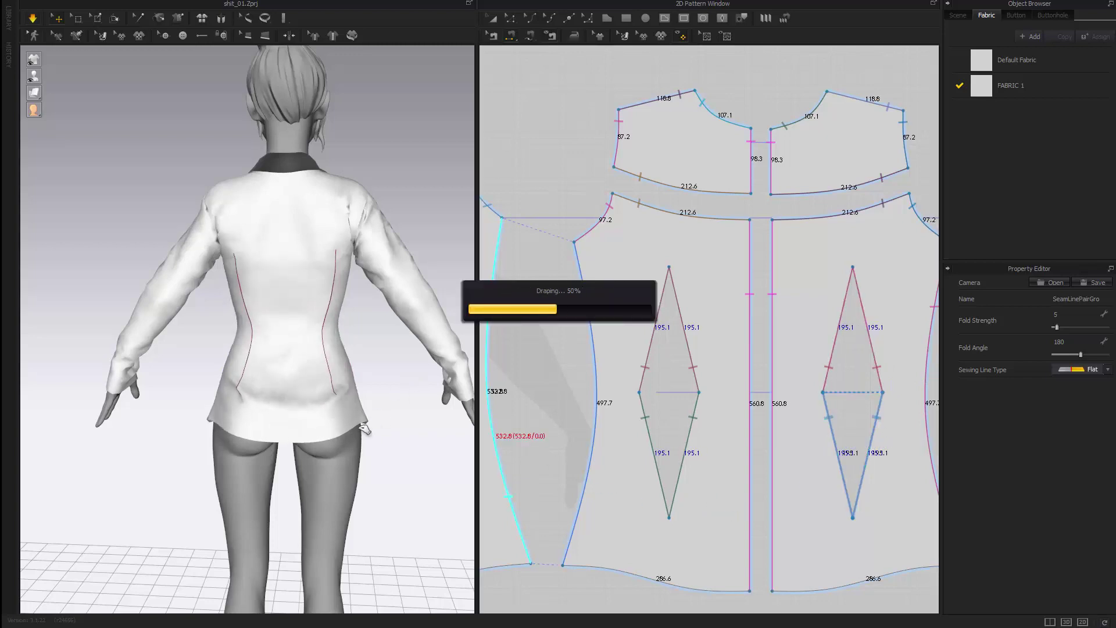
Step: Simulate the sewn darts, tug the back hem to settle the fabric and inspect the waist up close
{"action": "left_click_drag", "start_coordinate": [361, 424], "coordinate": [407, 460]}
{"action": "mouse_move", "coordinate": [256, 436]}
{"action": "left_mouse_down"}
{"action": "mouse_move", "coordinate": [214, 453]}
{"action": "mouse_move", "coordinate": [244, 433]}
{"action": "left_mouse_up"}
{"action": "left_click", "coordinate": [406, 478]}
{"action": "right_click_drag", "start_coordinate": [349, 471], "coordinate": [378, 479]}
{"action": "scroll", "coordinate": [261, 440], "scroll_direction": "down", "scroll_amount": 3}
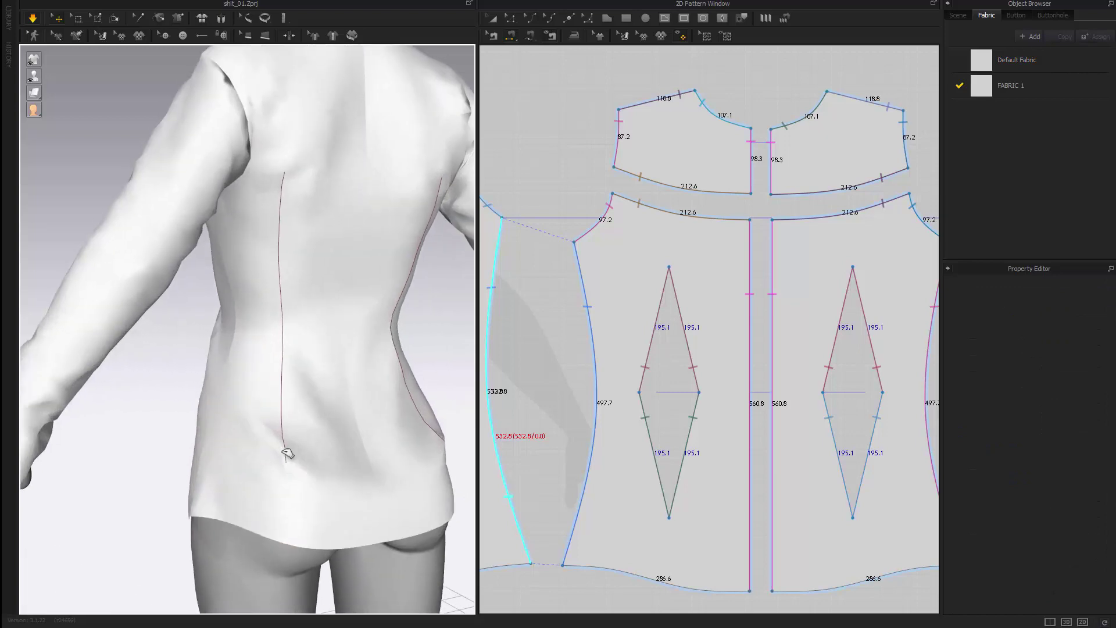
{"action": "scroll", "coordinate": [287, 454], "scroll_direction": "down", "scroll_amount": 1}
Step: Lower the back darts' bottom tips toward the hem so the lower dart edges are about 262 mm long
{"action": "middle_click_drag", "start_coordinate": [672, 519], "coordinate": [670, 468]}
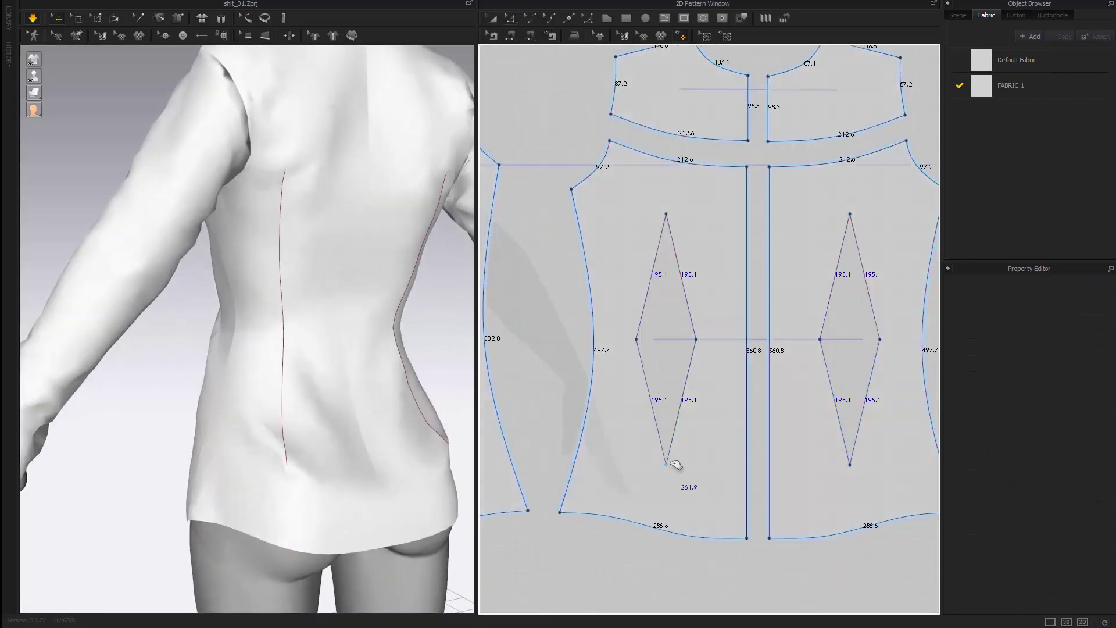
{"action": "left_click_drag", "start_coordinate": [666, 465], "coordinate": [667, 511]}
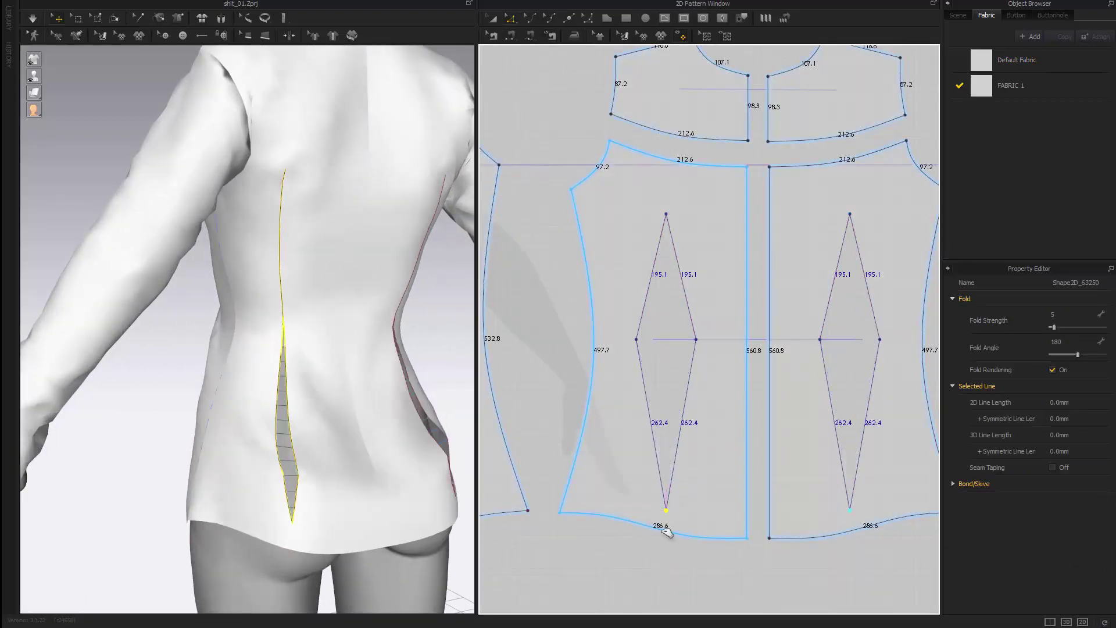
{"action": "left_click", "coordinate": [444, 399]}
{"action": "scroll", "coordinate": [443, 399], "scroll_direction": "up", "scroll_amount": 3}
{"action": "right_click_drag", "start_coordinate": [443, 399], "coordinate": [361, 392]}
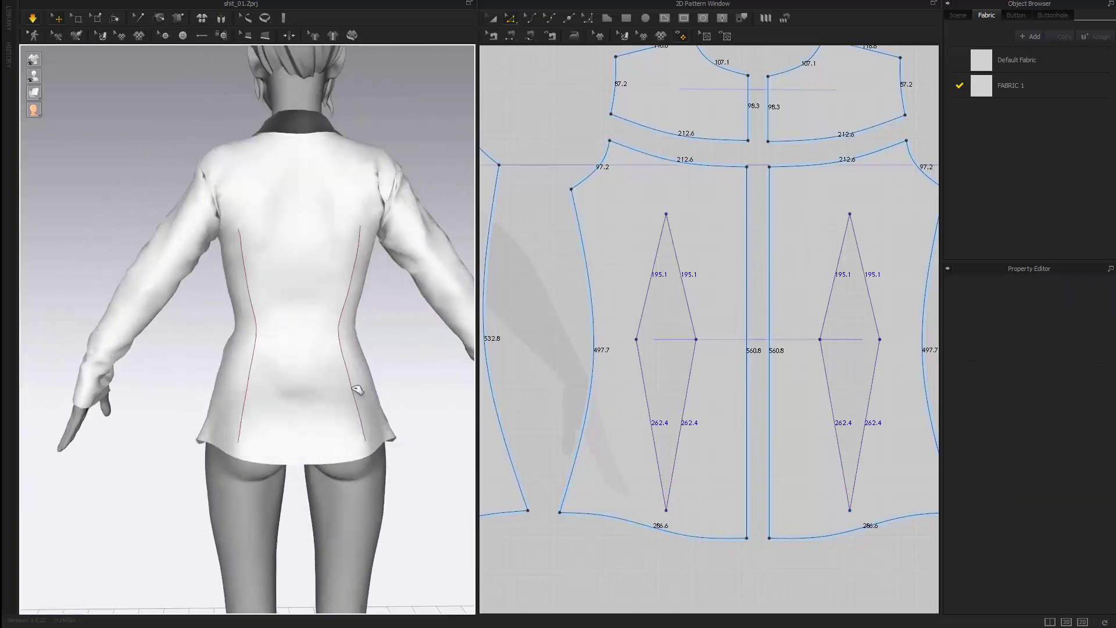
{"action": "scroll", "coordinate": [377, 329], "scroll_direction": "down", "scroll_amount": 3}
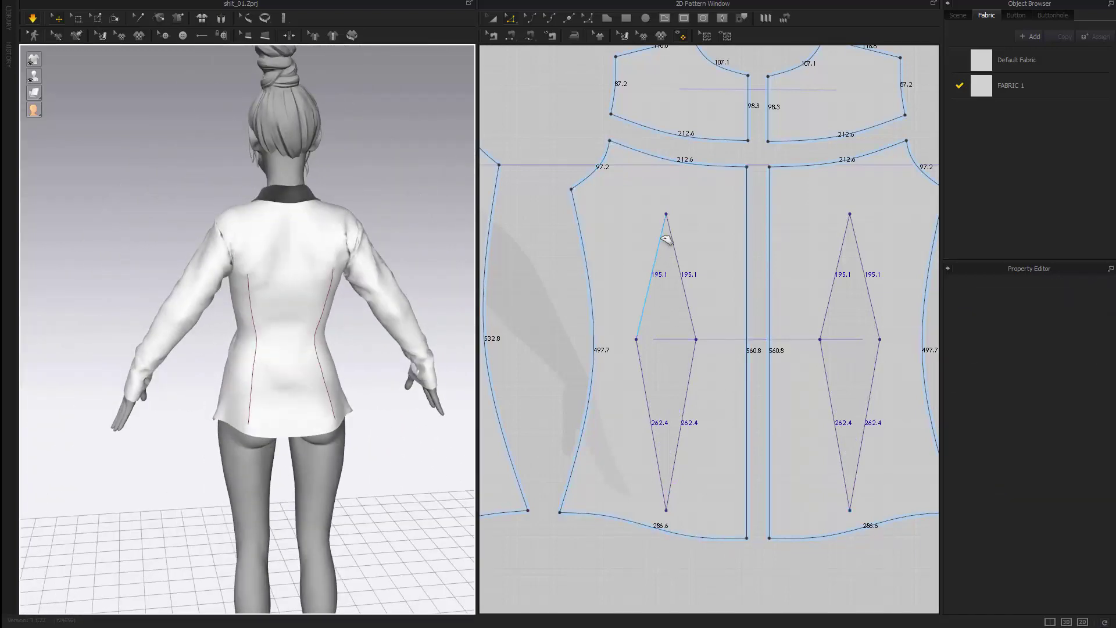
Step: Raise the back darts' top tips so the upper dart edges are about 218 mm long, and check the drape
{"action": "left_click_drag", "start_coordinate": [667, 214], "coordinate": [671, 210]}
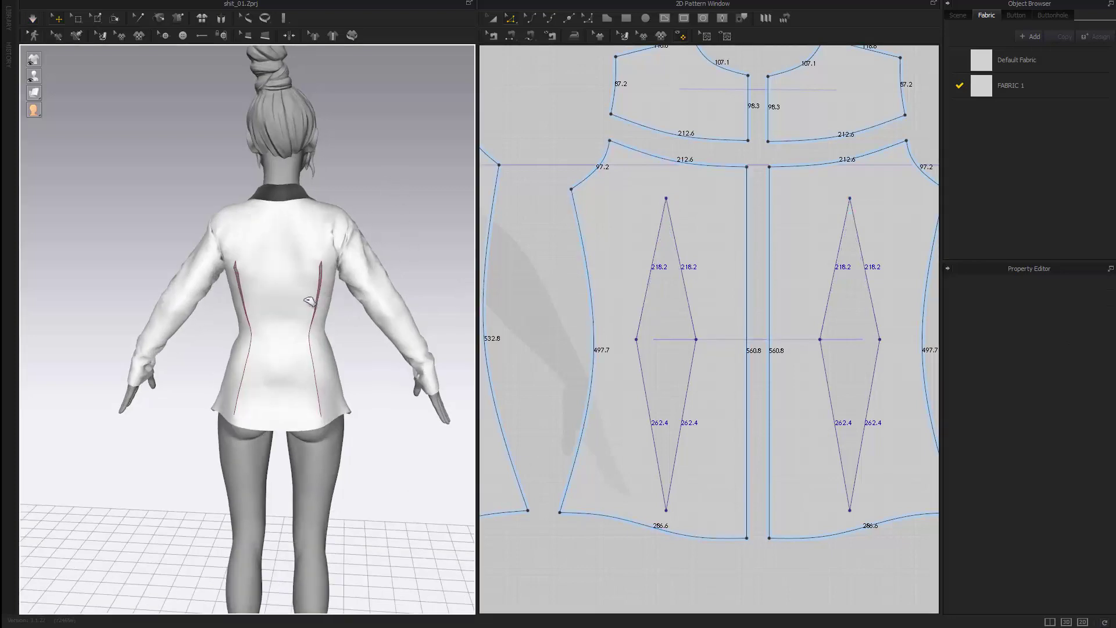
{"action": "left_click", "coordinate": [286, 320]}
{"action": "right_click_drag", "start_coordinate": [360, 193], "coordinate": [408, 232]}
{"action": "right_click_drag", "start_coordinate": [318, 370], "coordinate": [303, 477]}
{"action": "right_click_drag", "start_coordinate": [433, 479], "coordinate": [316, 463]}
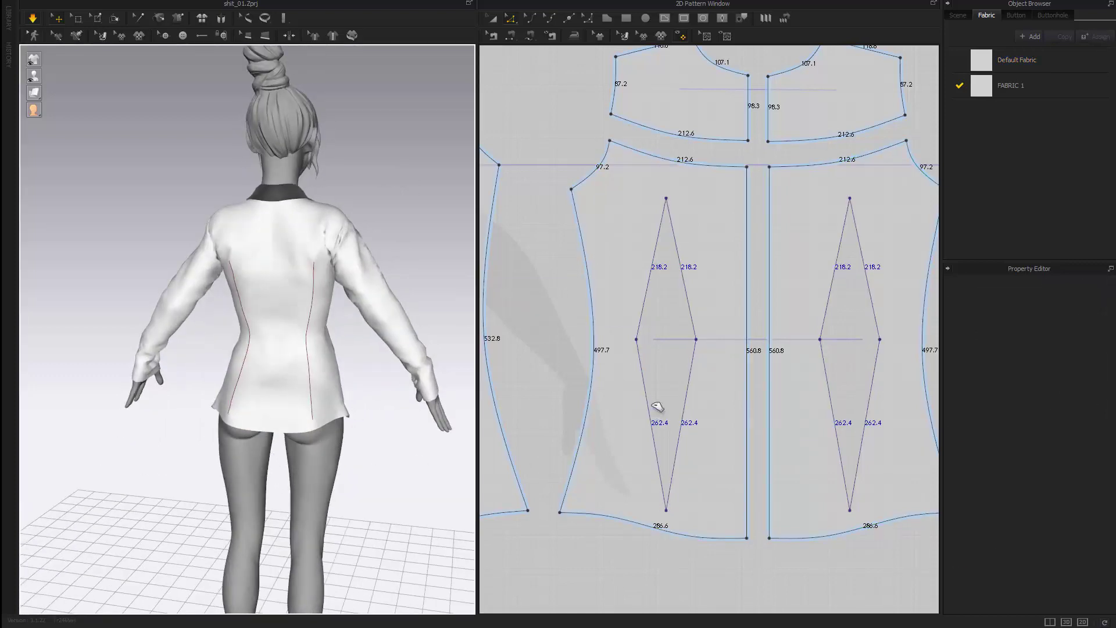
Step: Narrow the back darts to upper edges of about 214 mm and lower edges of about 259 mm, and tug the hem to settle the back
{"action": "left_click_drag", "start_coordinate": [637, 340], "coordinate": [674, 339]}
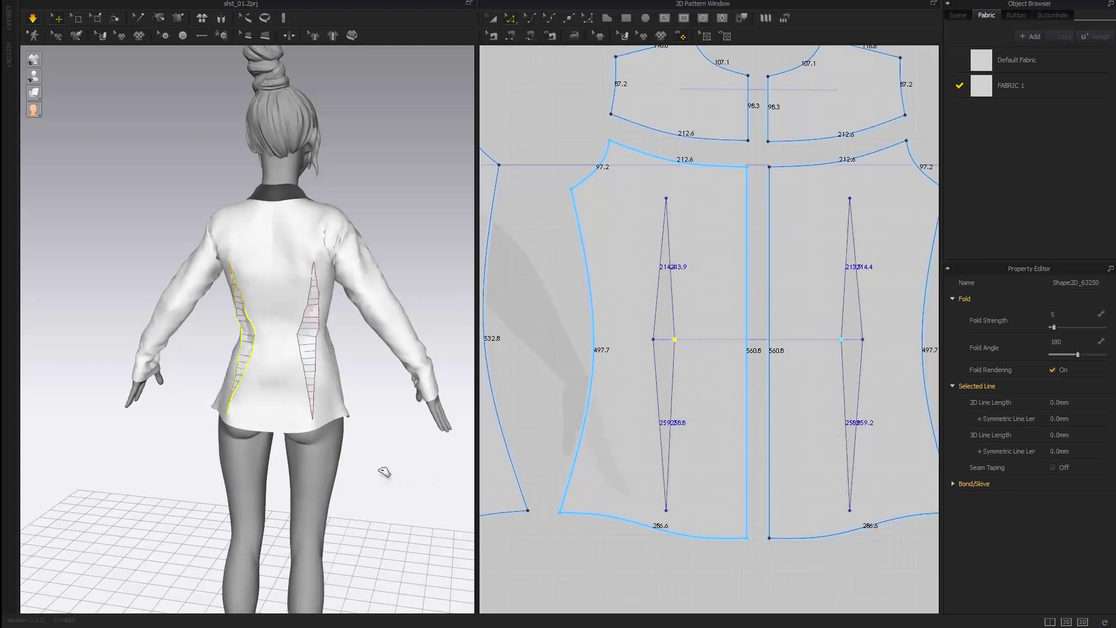
{"action": "right_click_drag", "start_coordinate": [284, 445], "coordinate": [332, 451]}
{"action": "left_click_drag", "start_coordinate": [338, 429], "coordinate": [252, 459]}
{"action": "left_click", "coordinate": [246, 430]}
{"action": "left_click", "coordinate": [406, 521]}
{"action": "right_click_drag", "start_coordinate": [407, 521], "coordinate": [361, 394]}
{"action": "middle_click_drag", "start_coordinate": [362, 394], "coordinate": [375, 476]}
{"action": "scroll", "coordinate": [375, 465], "scroll_direction": "up", "scroll_amount": 3}
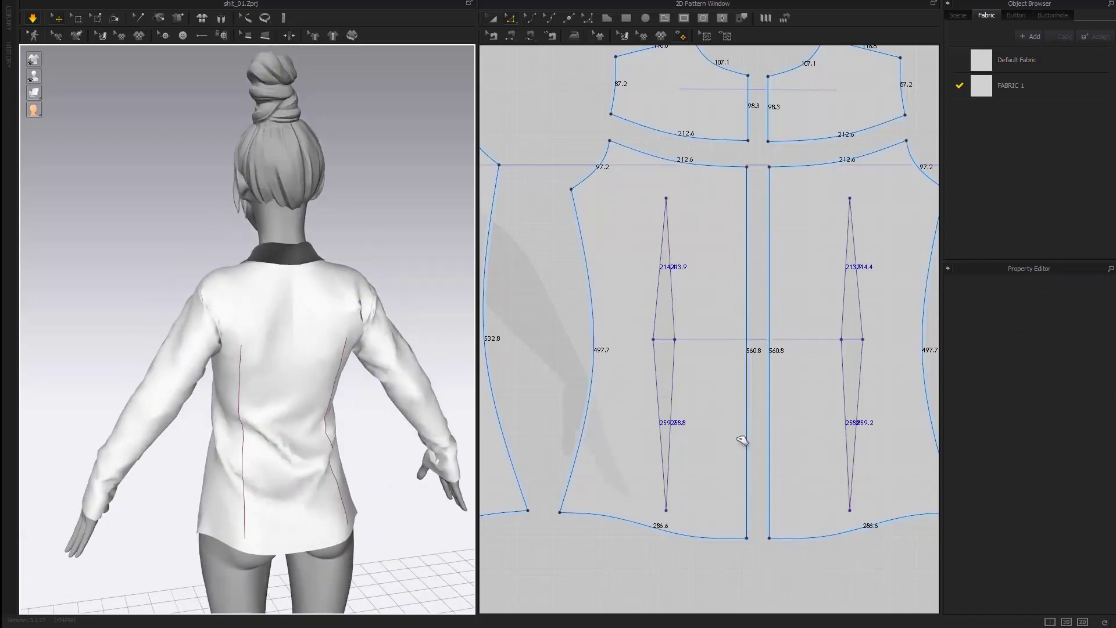
Step: Tug the side of the shirt into place and check its drape from the front and at the sleeve
{"action": "right_click_drag", "start_coordinate": [361, 492], "coordinate": [276, 453]}
{"action": "left_click_drag", "start_coordinate": [330, 449], "coordinate": [352, 449]}
{"action": "left_click", "coordinate": [386, 413]}
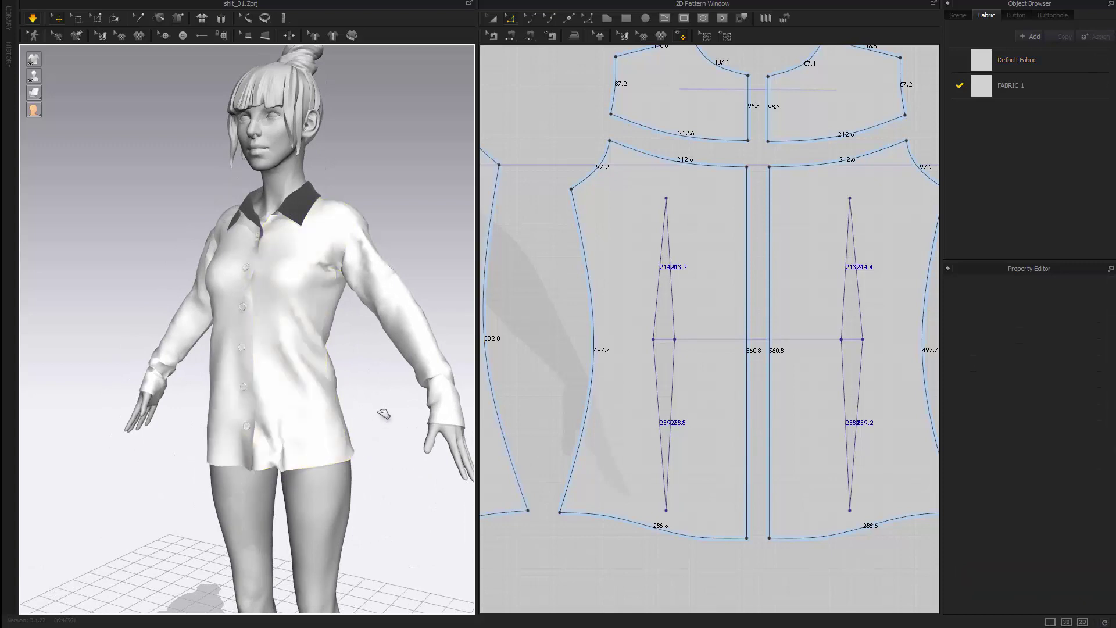
{"action": "right_click_drag", "start_coordinate": [386, 413], "coordinate": [329, 473]}
{"action": "scroll", "coordinate": [310, 416], "scroll_direction": "up", "scroll_amount": 5}
{"action": "scroll", "coordinate": [665, 453], "scroll_direction": "down", "scroll_amount": 6}
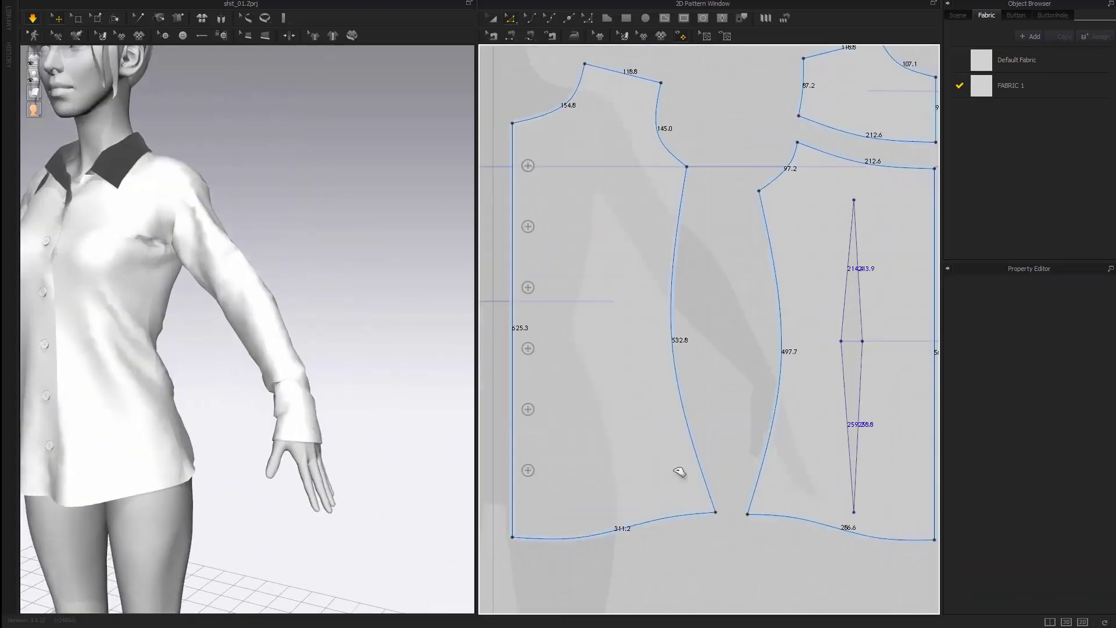
Step: Shorten the sleeve by raising its wrist edge until the side edges are about 450 mm long
{"action": "left_click", "coordinate": [644, 429]}
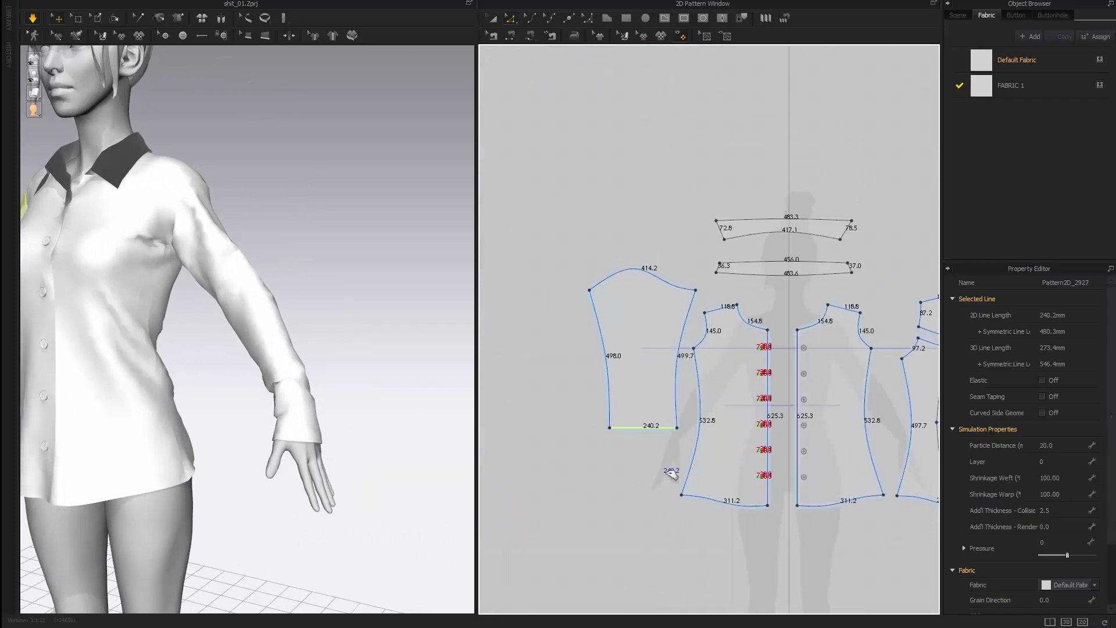
{"action": "scroll", "coordinate": [541, 453], "scroll_direction": "down", "scroll_amount": 3}
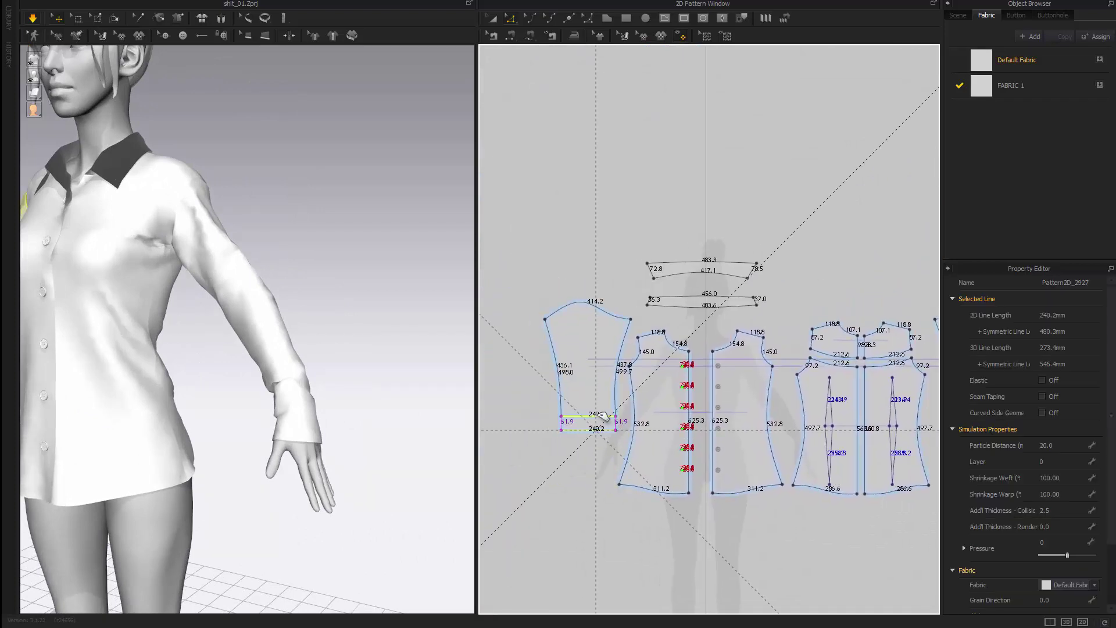
{"action": "left_click_drag", "start_coordinate": [604, 418], "coordinate": [598, 424]}
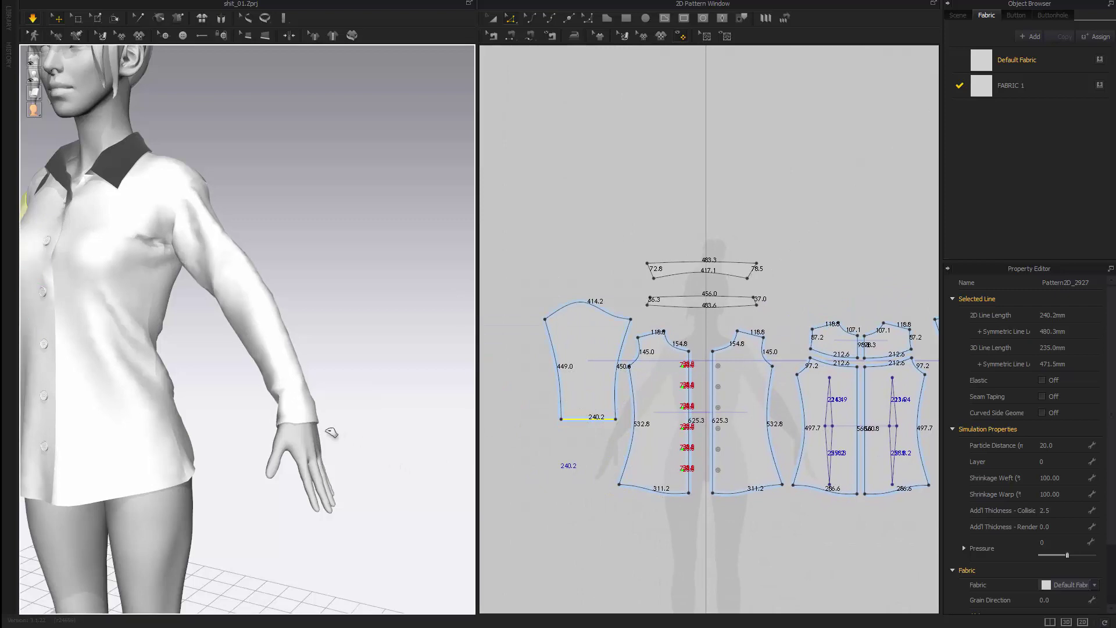
Step: Draw an internal line about 239 mm long across the lower sleeve and cut and sew along it to separate a cuff
{"action": "scroll", "coordinate": [575, 449], "scroll_direction": "up", "scroll_amount": 4}
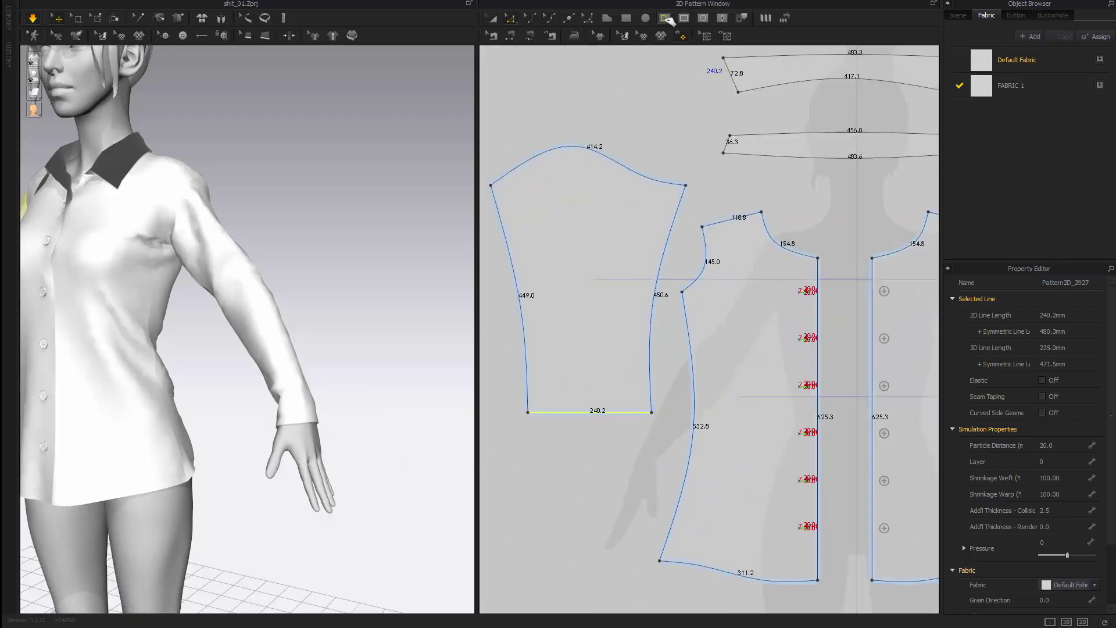
{"action": "left_click", "coordinate": [652, 371]}
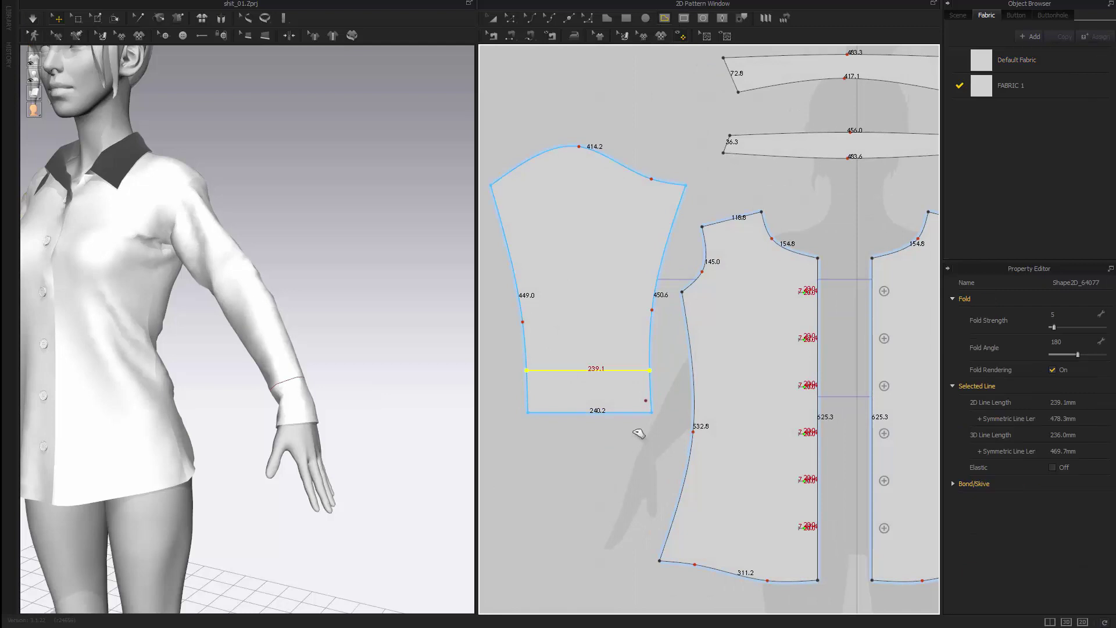
{"action": "right_click", "coordinate": [621, 373]}
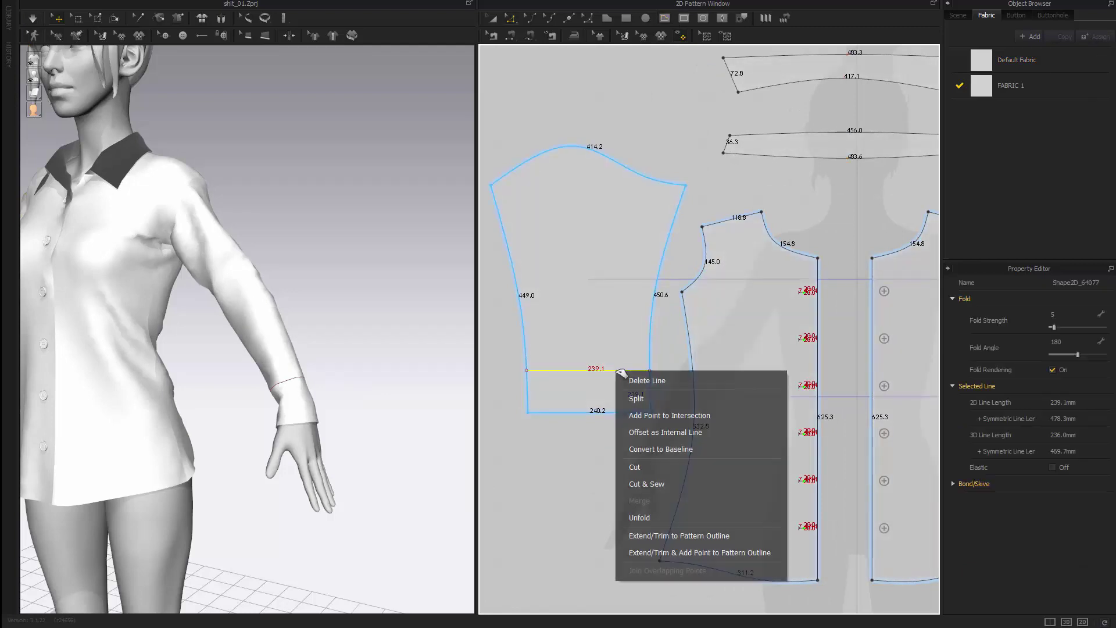
{"action": "left_click", "coordinate": [675, 480]}
Step: Move the cuff piece slightly below the sleeve and narrow it to about 223 mm
{"action": "double_click", "coordinate": [610, 401]}
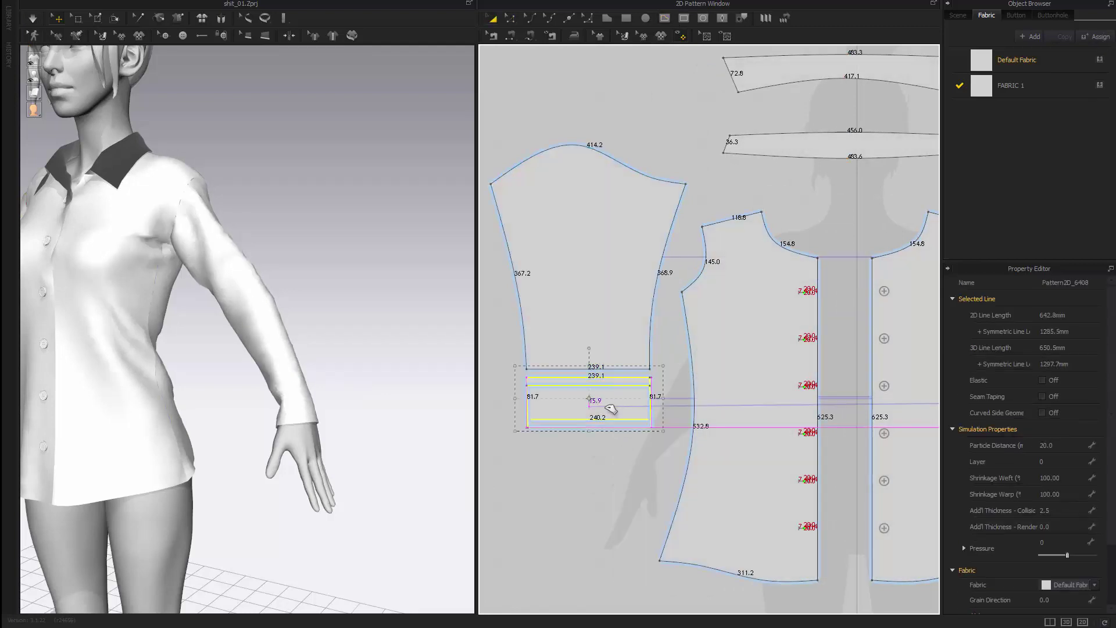
{"action": "scroll", "coordinate": [593, 481], "scroll_direction": "up", "scroll_amount": 4}
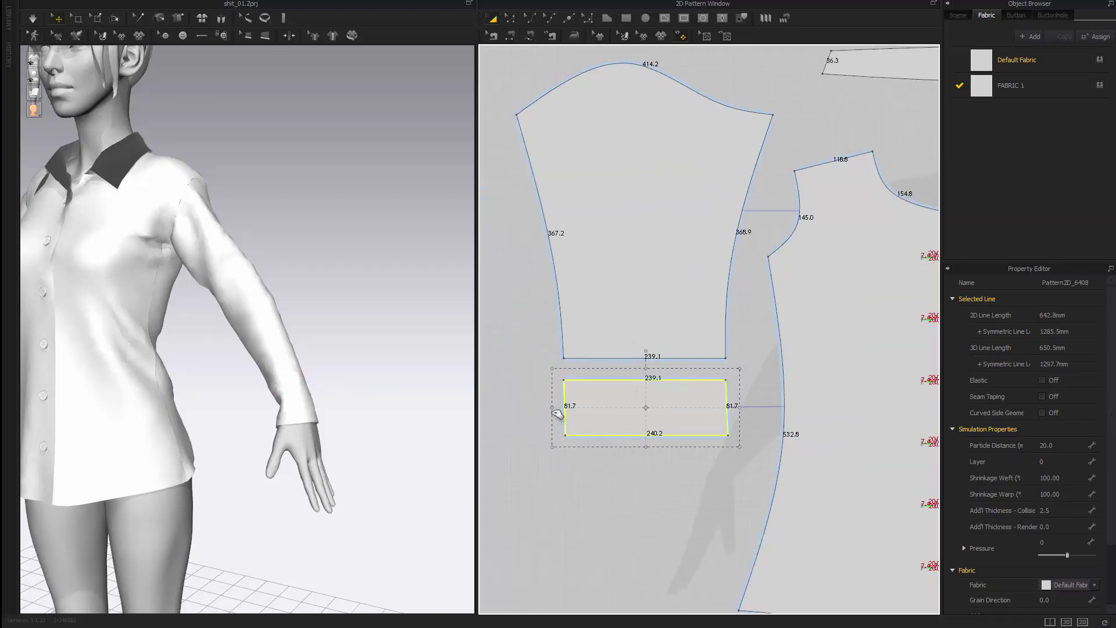
{"action": "left_click_drag", "start_coordinate": [552, 408], "coordinate": [564, 407]}
{"action": "left_click_drag", "start_coordinate": [649, 425], "coordinate": [642, 425]}
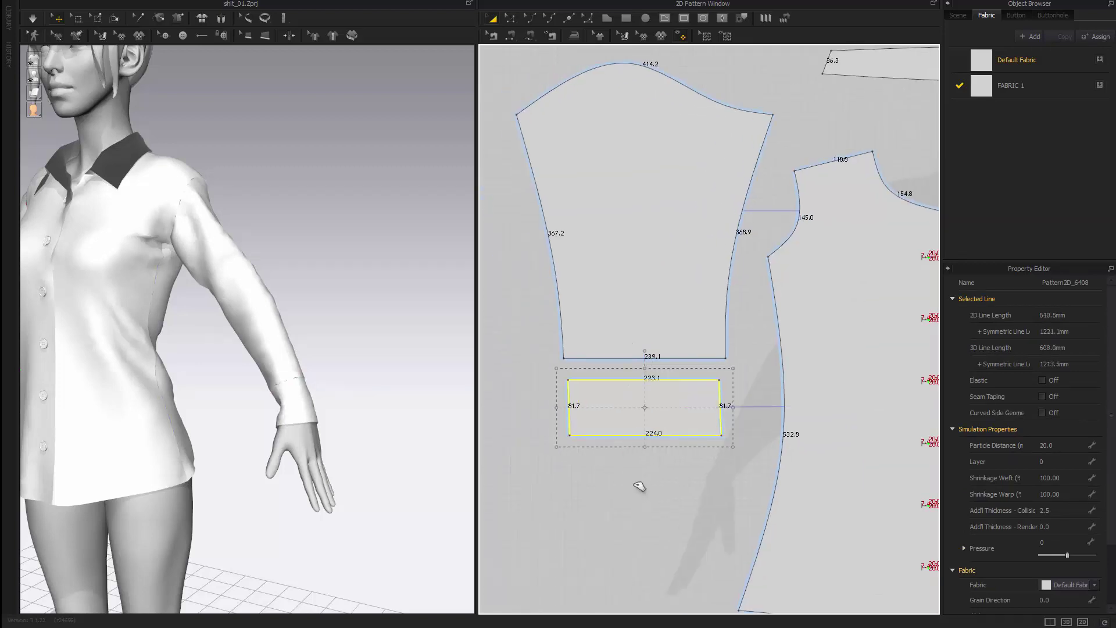
Step: Simulate the shirt with the reworked cuff and tug the lower left sleeve into place above the wrist
{"action": "left_click", "coordinate": [640, 486]}
{"action": "scroll", "coordinate": [581, 442], "scroll_direction": "up", "scroll_amount": 3}
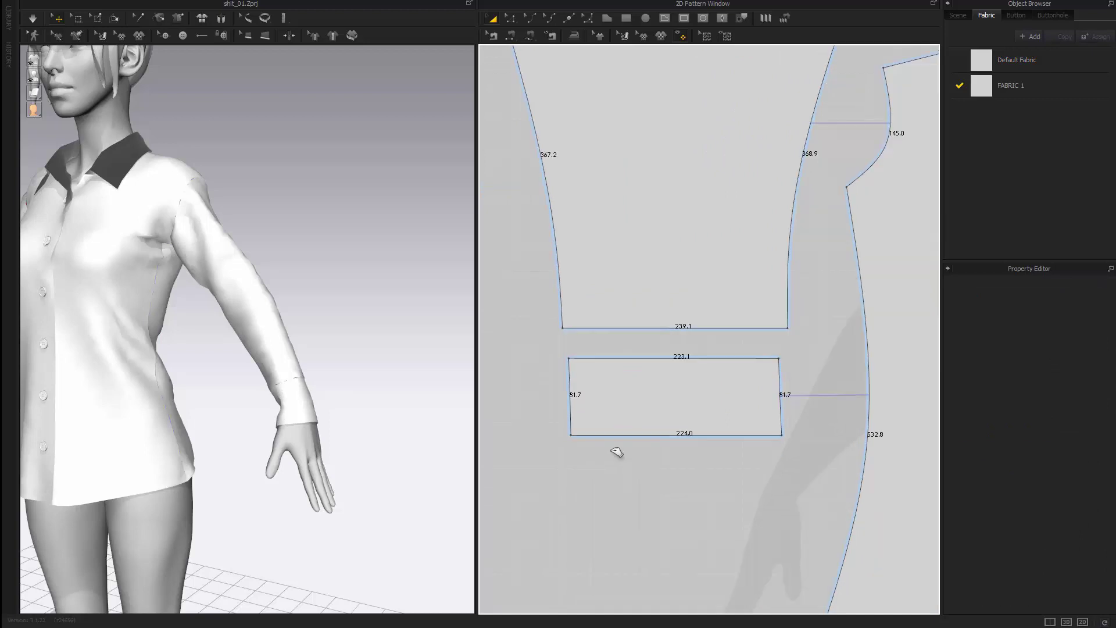
{"action": "key", "text": "z"}
{"action": "scroll", "coordinate": [735, 430], "scroll_direction": "down", "scroll_amount": 3}
{"action": "scroll", "coordinate": [735, 430], "scroll_direction": "up", "scroll_amount": 2}
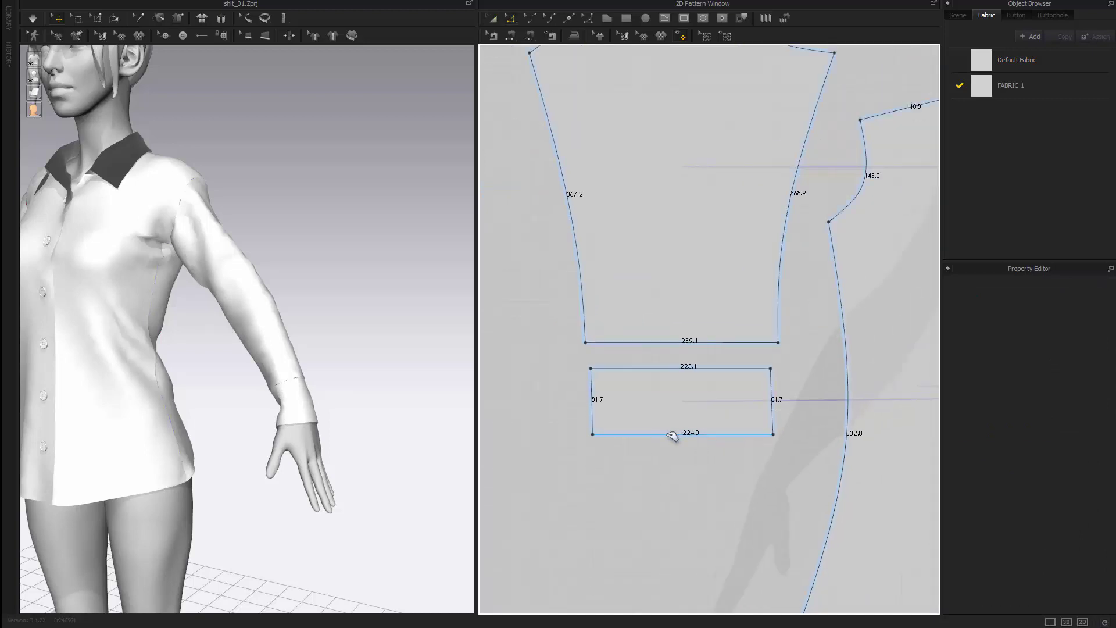
{"action": "middle_click_drag", "start_coordinate": [683, 472], "coordinate": [681, 531]}
{"action": "scroll", "coordinate": [679, 525], "scroll_direction": "down", "scroll_amount": 1}
{"action": "right_click_drag", "start_coordinate": [330, 488], "coordinate": [354, 486]}
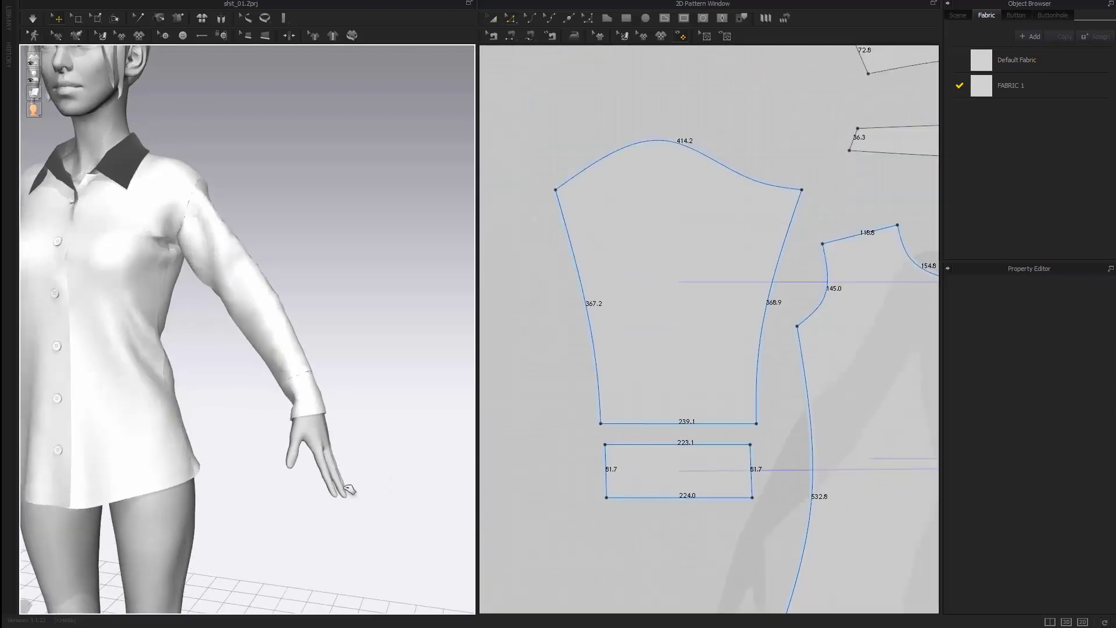
{"action": "key", "text": "space"}
{"action": "scroll", "coordinate": [379, 403], "scroll_direction": "up", "scroll_amount": 3}
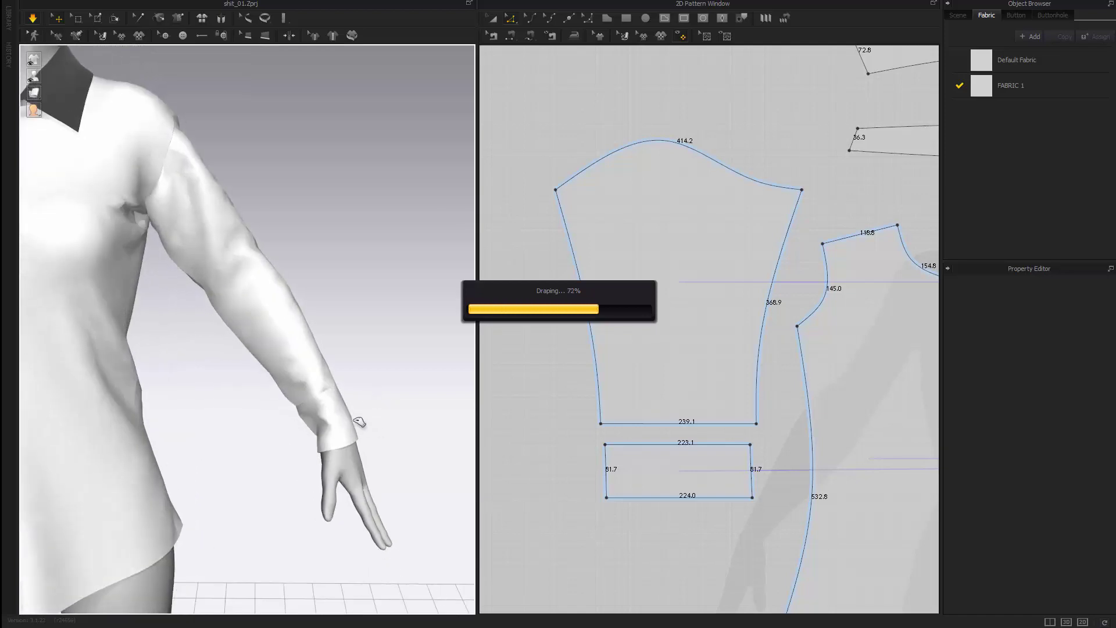
{"action": "left_click", "coordinate": [348, 391]}
{"action": "left_click_drag", "start_coordinate": [314, 373], "coordinate": [374, 396]}
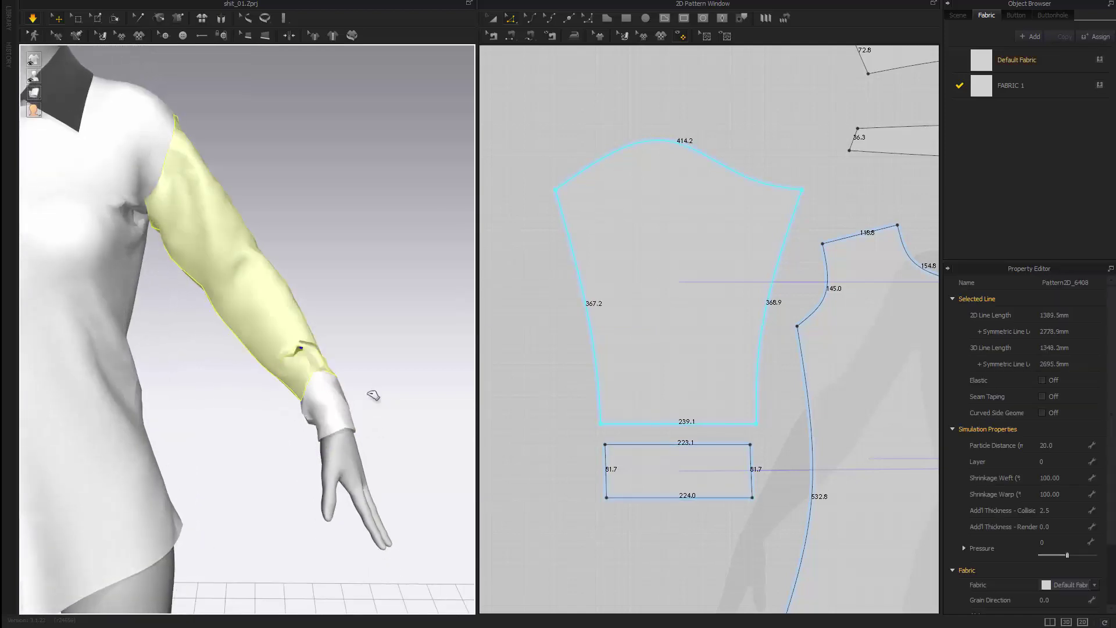
{"action": "left_click", "coordinate": [386, 413]}
{"action": "scroll", "coordinate": [401, 424], "scroll_direction": "up", "scroll_amount": 2}
Step: Narrow the cuff to about 199 mm and tug the left cuff and sleeve into place around the wrist
{"action": "right_click_drag", "start_coordinate": [424, 434], "coordinate": [271, 435]}
{"action": "scroll", "coordinate": [384, 427], "scroll_direction": "up", "scroll_amount": 3}
{"action": "scroll", "coordinate": [271, 434], "scroll_direction": "down", "scroll_amount": 3}
{"action": "left_click", "coordinate": [667, 477]}
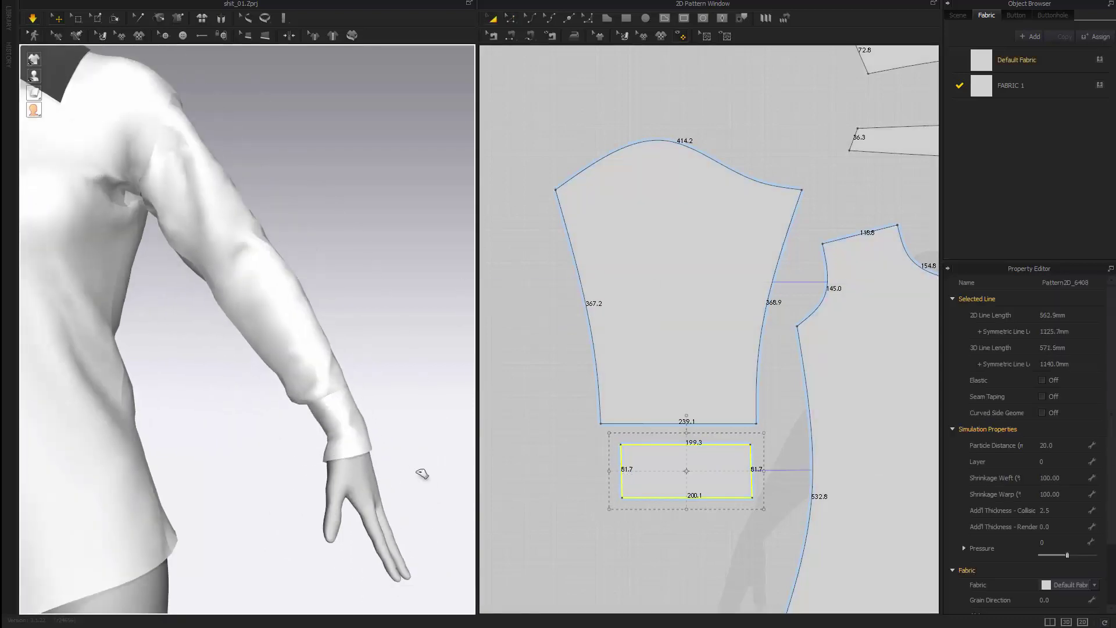
{"action": "left_click", "coordinate": [403, 439]}
{"action": "right_click_drag", "start_coordinate": [402, 439], "coordinate": [350, 452]}
{"action": "left_click", "coordinate": [354, 454]}
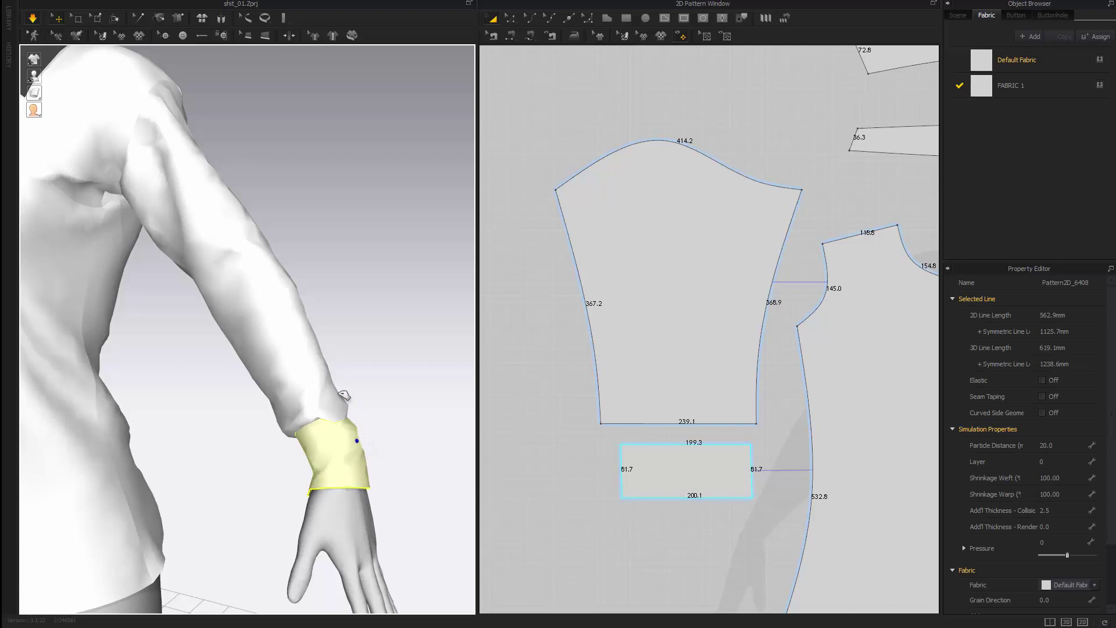
{"action": "left_click", "coordinate": [337, 391]}
Step: Tug the right sleeve and the back panel's side edge, and check the shirt's drape from the front and sides
{"action": "scroll", "coordinate": [398, 403], "scroll_direction": "down", "scroll_amount": 5}
{"action": "right_click_drag", "start_coordinate": [372, 415], "coordinate": [411, 488]}
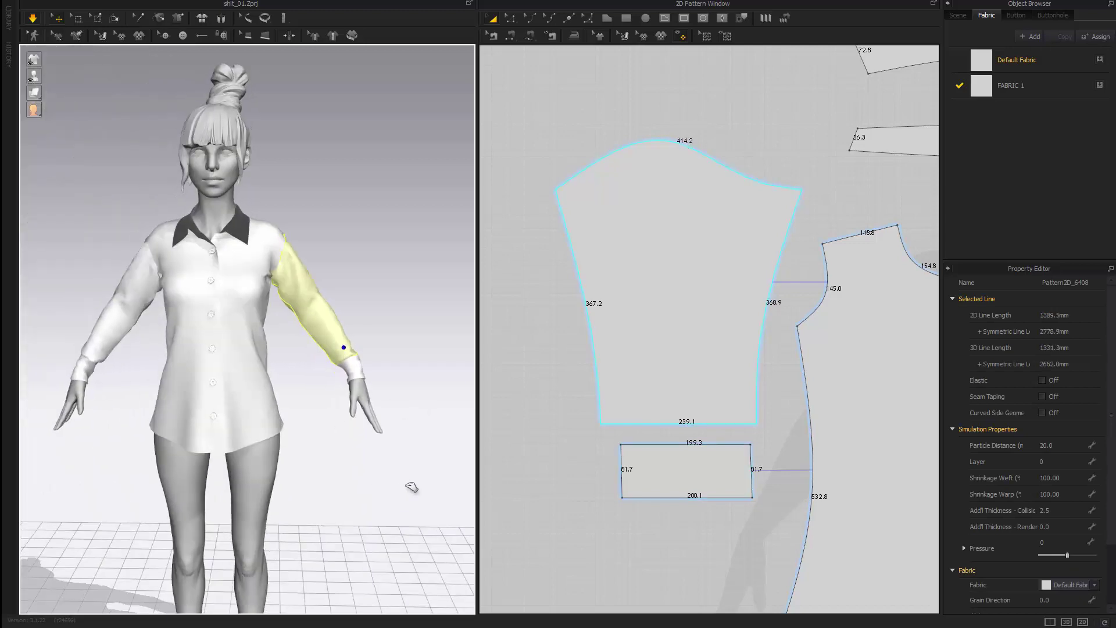
{"action": "left_click", "coordinate": [411, 489]}
{"action": "right_click_drag", "start_coordinate": [244, 469], "coordinate": [110, 394]}
{"action": "left_click", "coordinate": [123, 344]}
{"action": "left_click", "coordinate": [167, 392]}
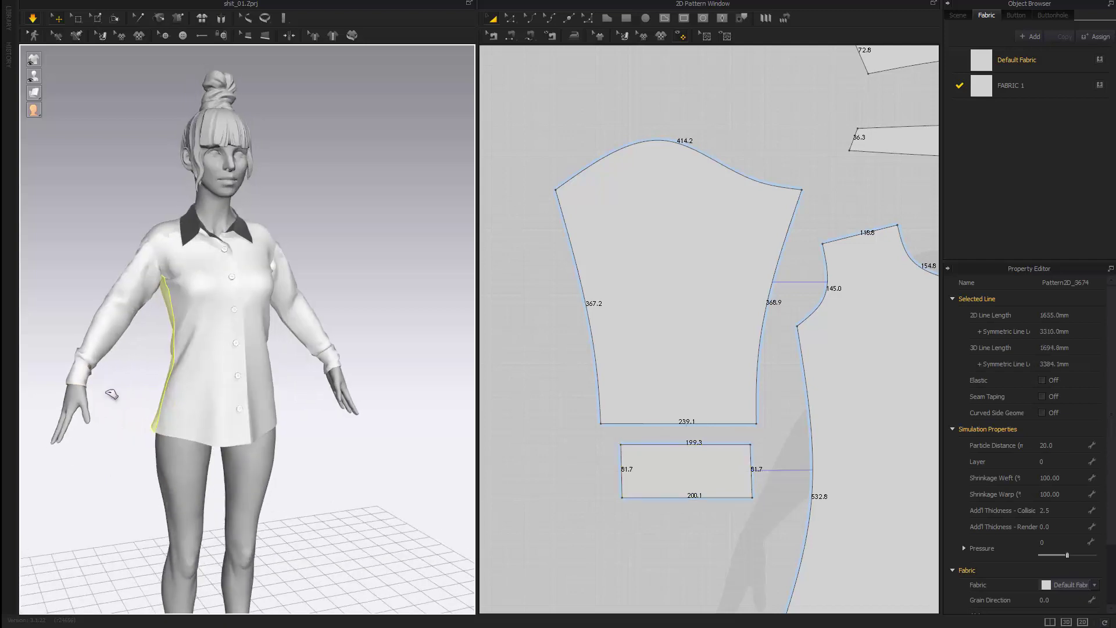
{"action": "right_click_drag", "start_coordinate": [323, 453], "coordinate": [289, 462]}
{"action": "left_click", "coordinate": [378, 449]}
{"action": "scroll", "coordinate": [415, 391], "scroll_direction": "up", "scroll_amount": 4}
{"action": "right_click_drag", "start_coordinate": [415, 391], "coordinate": [379, 451]}
{"action": "scroll", "coordinate": [273, 426], "scroll_direction": "down", "scroll_amount": 5}
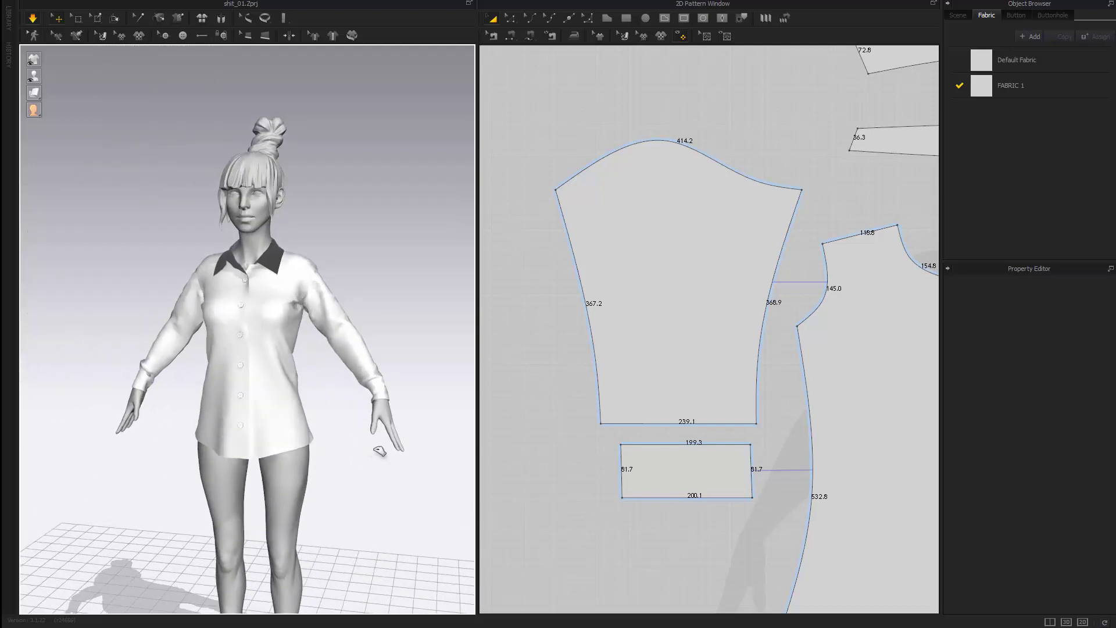
{"action": "scroll", "coordinate": [366, 347], "scroll_direction": "up", "scroll_amount": 5}
{"action": "right_click_drag", "start_coordinate": [335, 390], "coordinate": [261, 441]}
{"action": "middle_click_drag", "start_coordinate": [261, 441], "coordinate": [428, 430]}
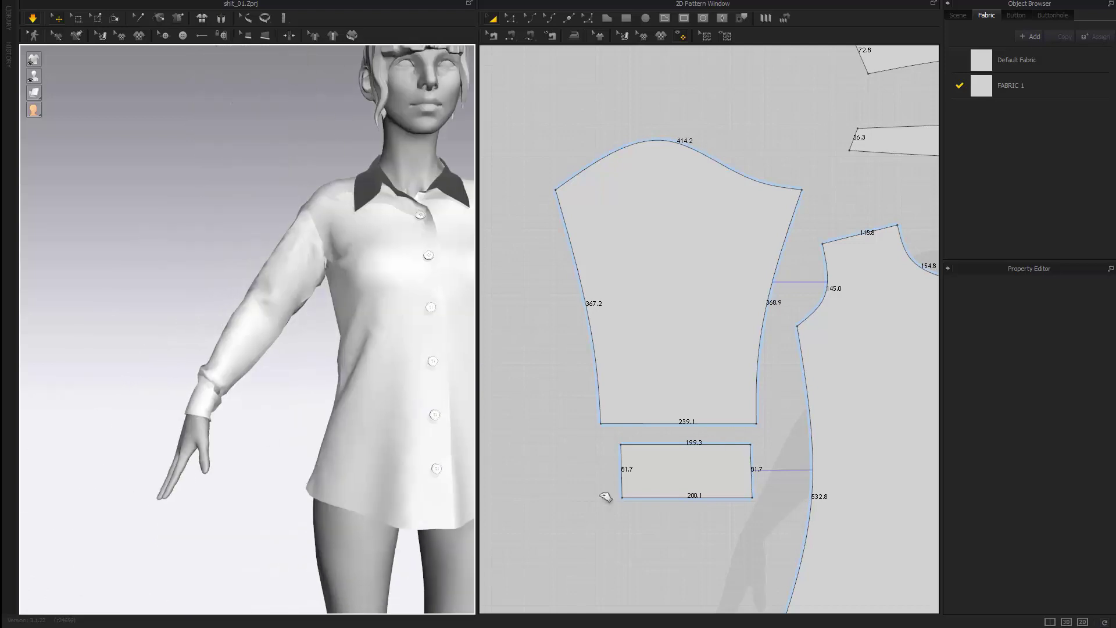
Step: Widen the cuff pattern to about 213 mm by moving its side edge outward
{"action": "left_click", "coordinate": [675, 484]}
{"action": "middle_click_drag", "start_coordinate": [293, 433], "coordinate": [312, 453]}
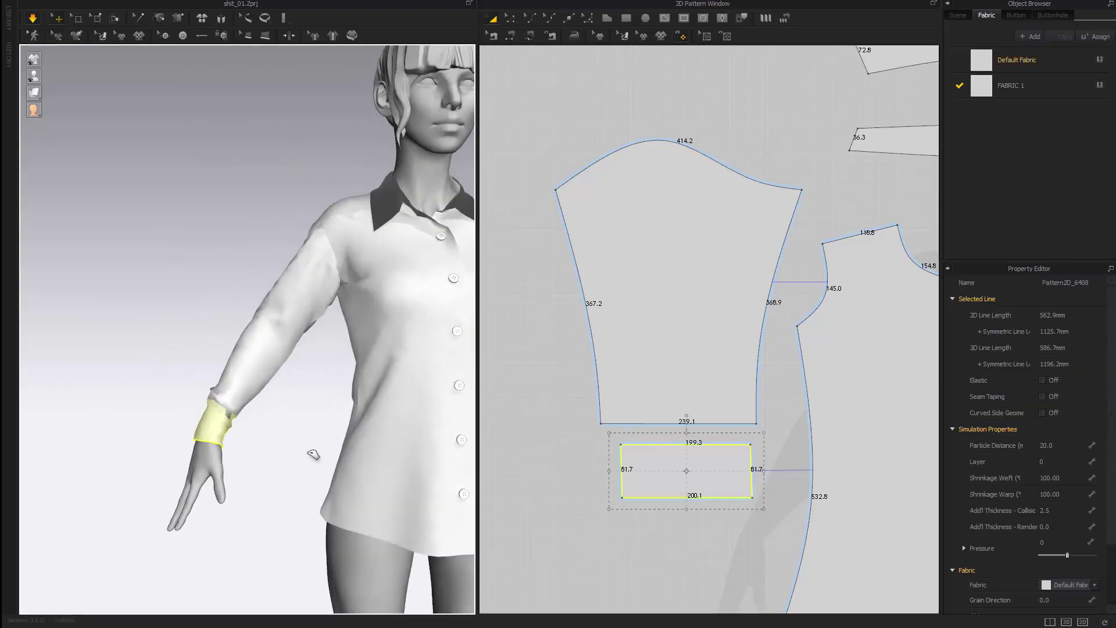
{"action": "left_click", "coordinate": [700, 533]}
{"action": "left_click", "coordinate": [645, 485]}
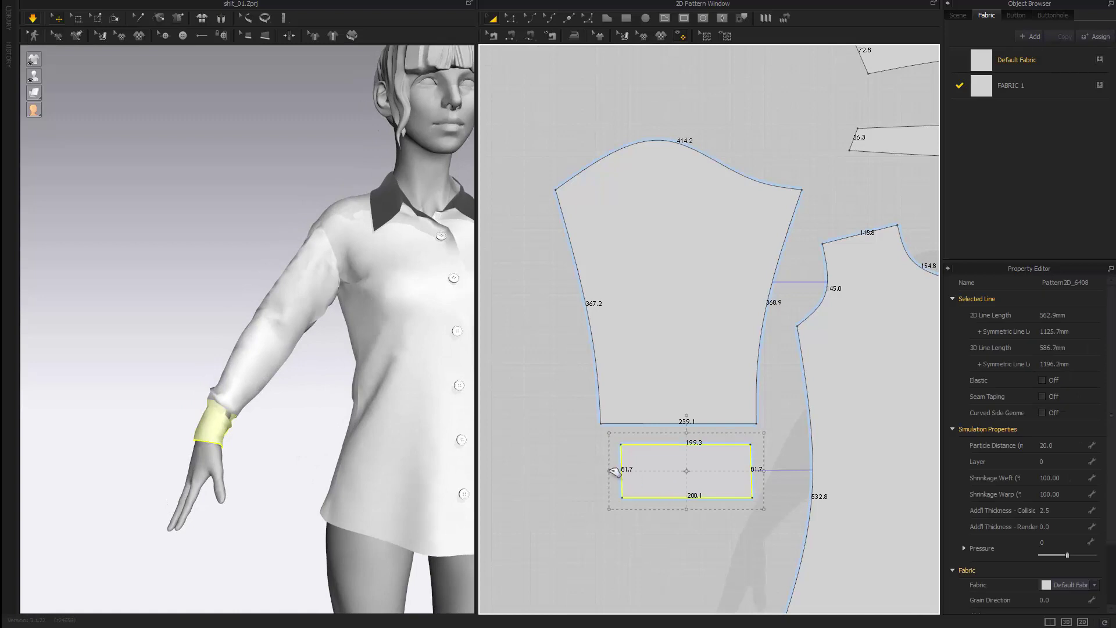
{"action": "left_click_drag", "start_coordinate": [621, 469], "coordinate": [613, 470]}
{"action": "right_click_drag", "start_coordinate": [330, 459], "coordinate": [390, 469]}
{"action": "middle_click_drag", "start_coordinate": [386, 463], "coordinate": [390, 443]}
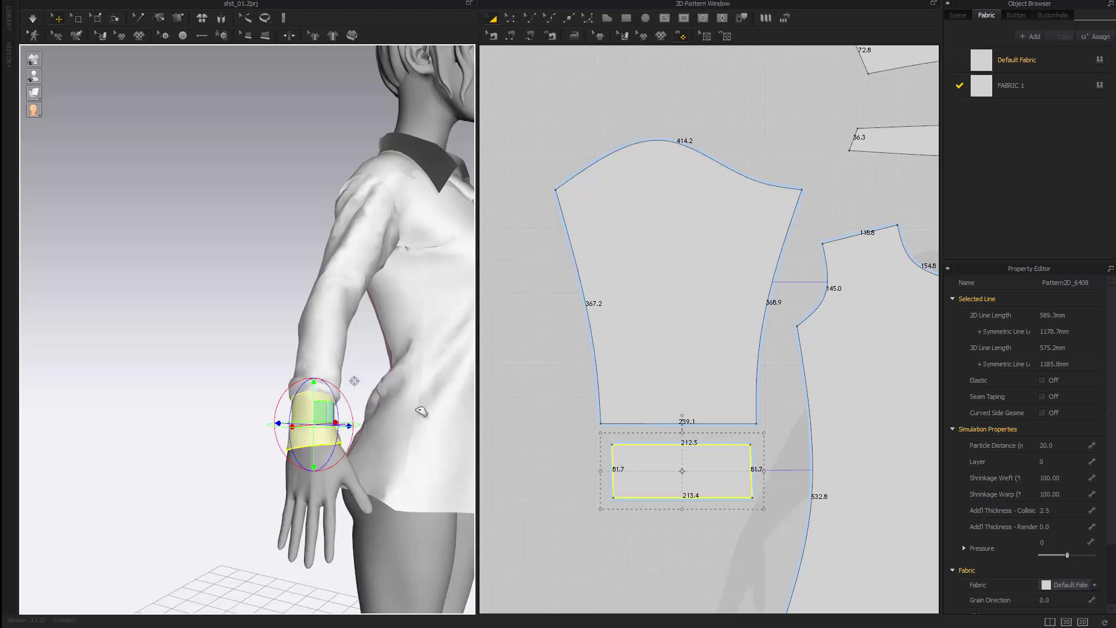
Step: Delete the seam joining the cuff's two short side edges and simulate the opened cuff
{"action": "right_click_drag", "start_coordinate": [422, 412], "coordinate": [599, 409]}
{"action": "middle_click_drag", "start_coordinate": [436, 392], "coordinate": [148, 360]}
{"action": "scroll", "coordinate": [282, 386], "scroll_direction": "up", "scroll_amount": 4}
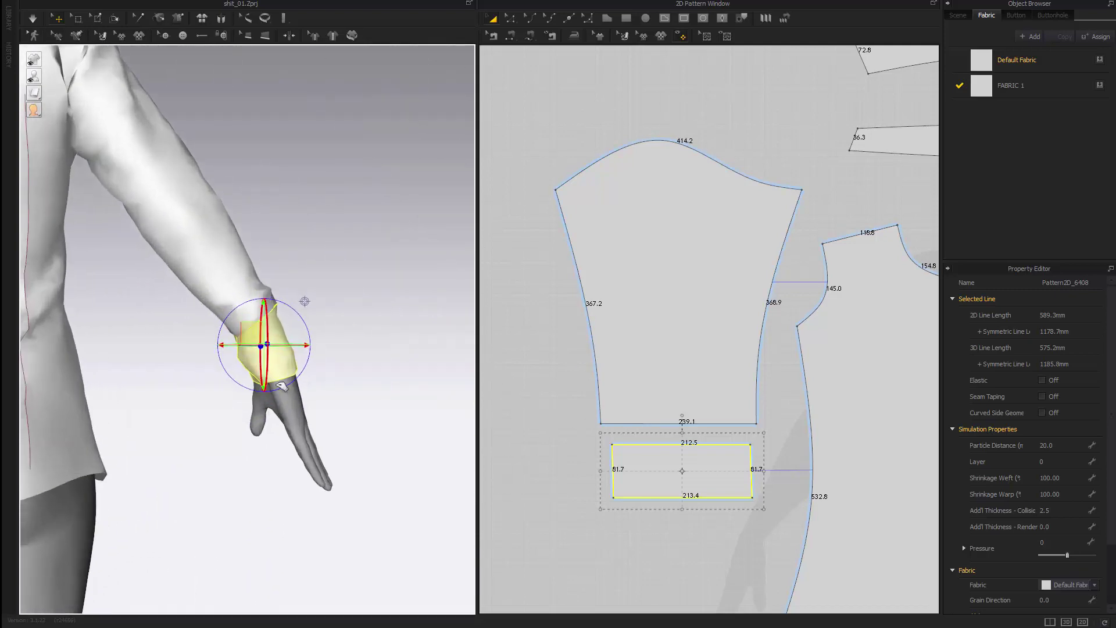
{"action": "right_click_drag", "start_coordinate": [282, 386], "coordinate": [373, 410]}
{"action": "right_click_drag", "start_coordinate": [311, 396], "coordinate": [327, 314]}
{"action": "scroll", "coordinate": [215, 385], "scroll_direction": "up", "scroll_amount": 2}
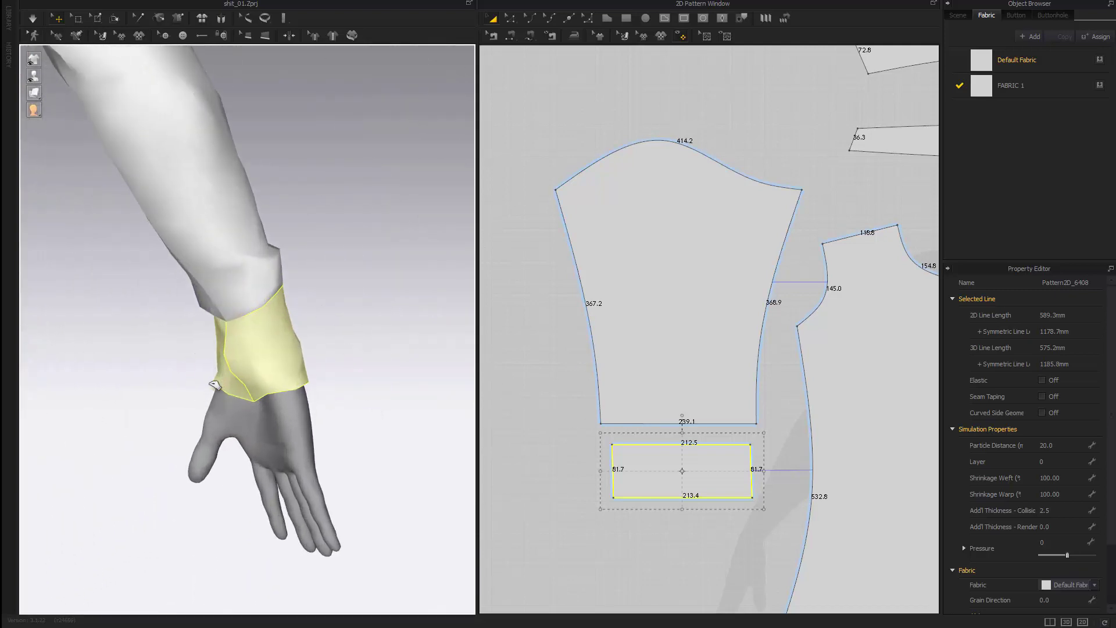
{"action": "left_click", "coordinate": [670, 535]}
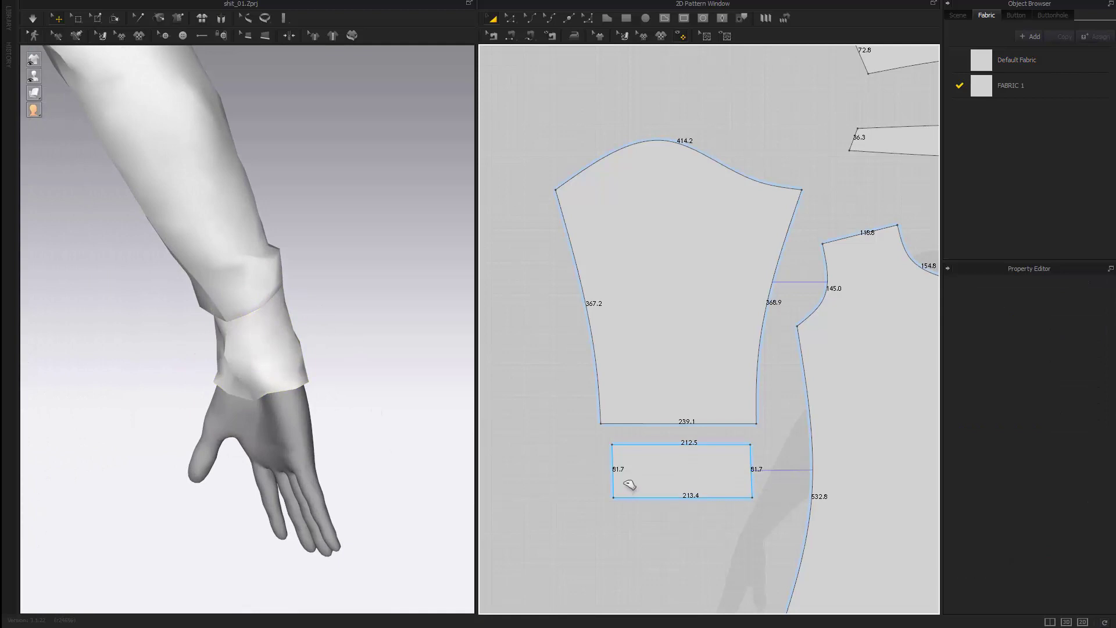
{"action": "left_click", "coordinate": [619, 465]}
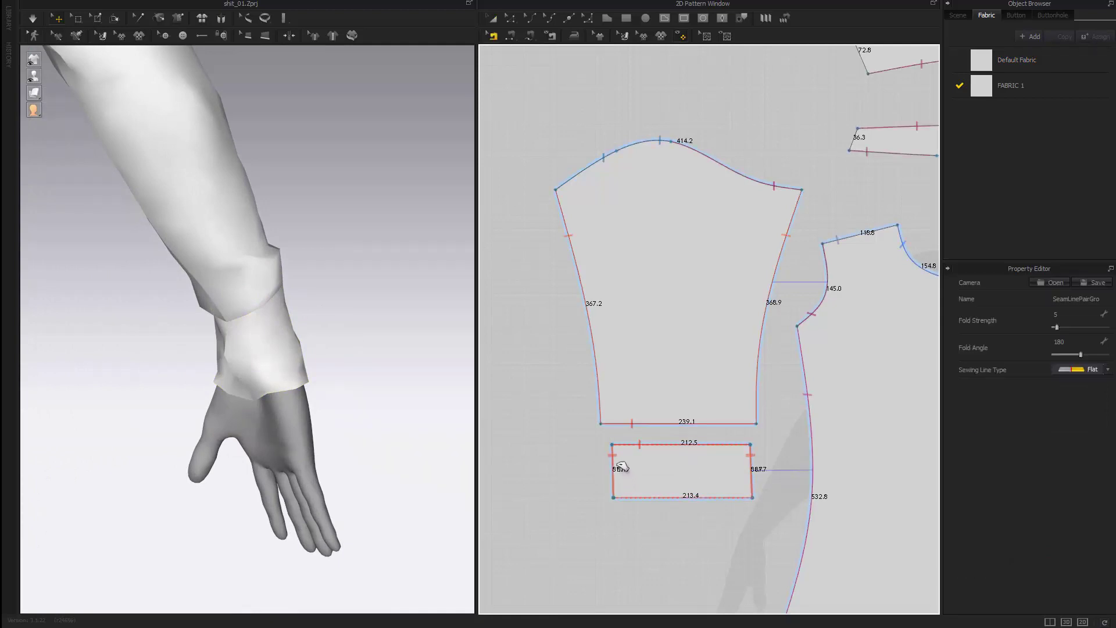
{"action": "left_click", "coordinate": [683, 557]}
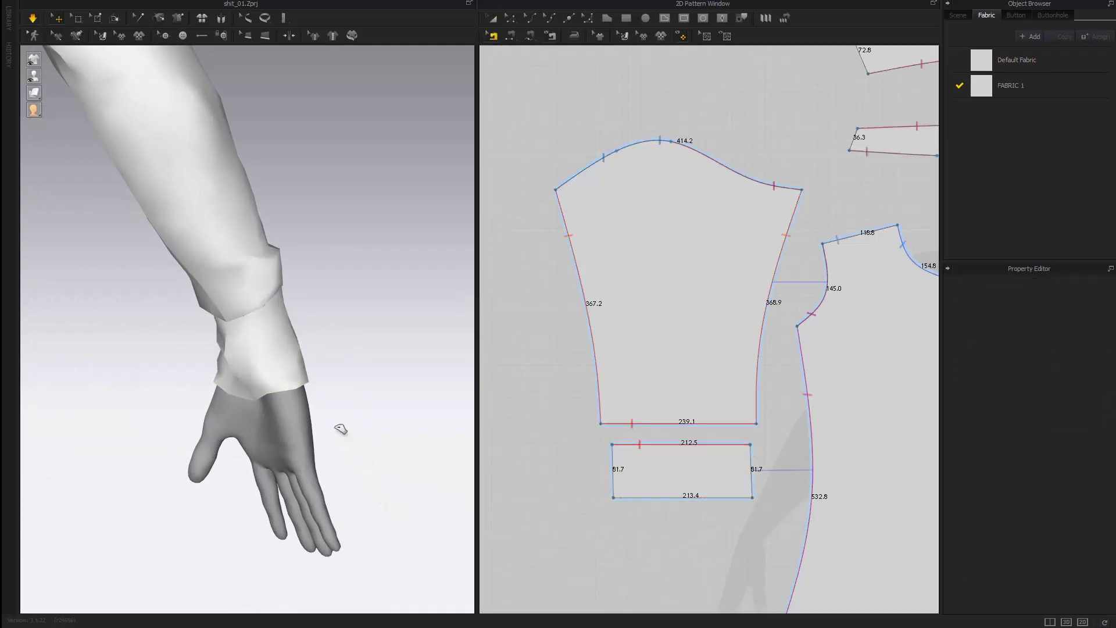
{"action": "key", "text": "space"}
Step: Fold the cuff up over the sleeve along their shared seam at a fold angle of 352 and simulate it
{"action": "right_click_drag", "start_coordinate": [302, 392], "coordinate": [158, 157]}
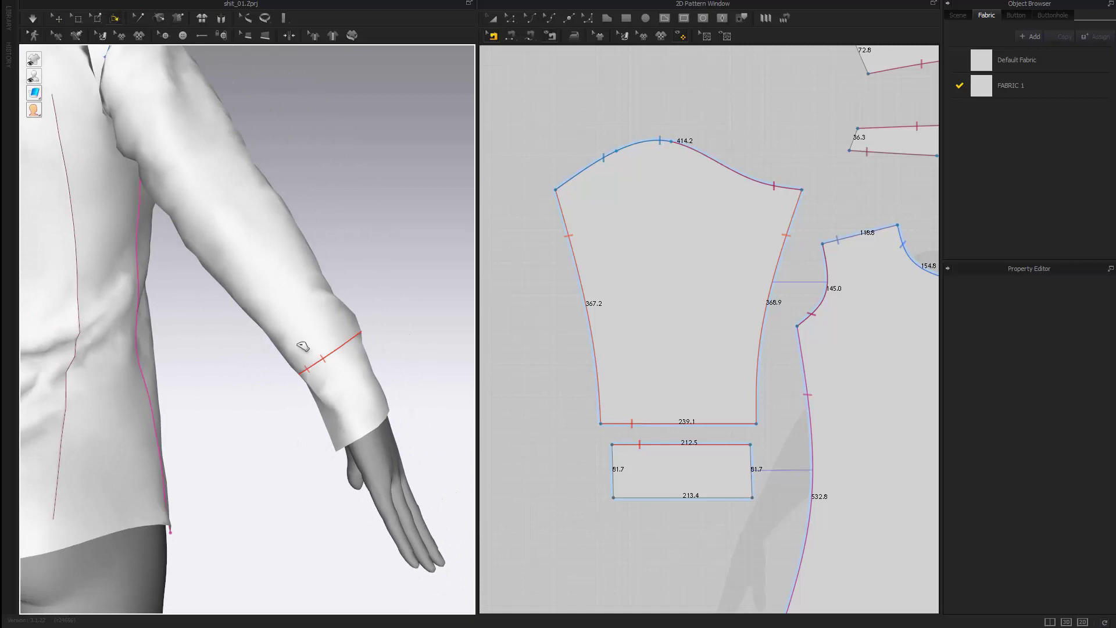
{"action": "left_click", "coordinate": [344, 349]}
{"action": "left_click_drag", "start_coordinate": [364, 371], "coordinate": [276, 242]}
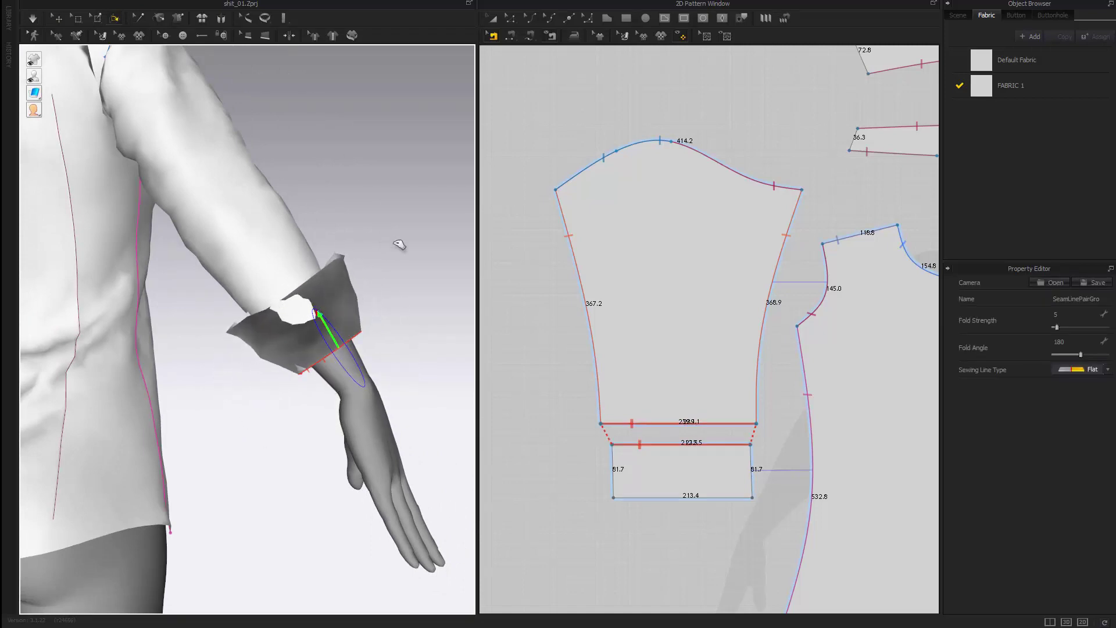
{"action": "key", "text": "space"}
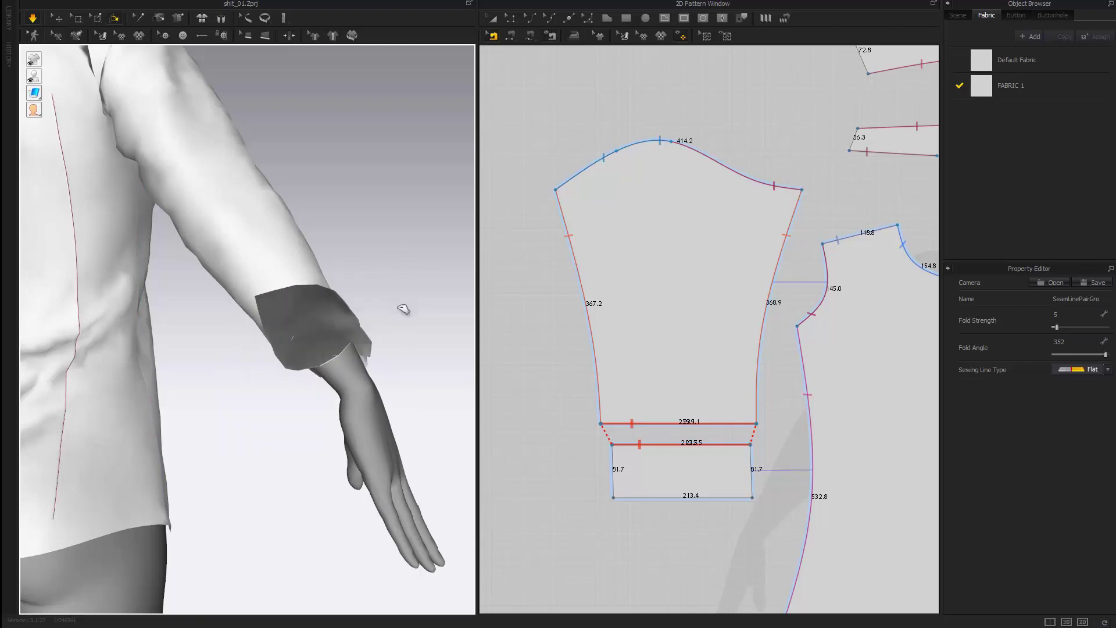
{"action": "left_click", "coordinate": [58, 18]}
Step: Tug lightly at the turned-up right cuff and examine how it sits from the side and front
{"action": "right_click_drag", "start_coordinate": [395, 308], "coordinate": [248, 302]}
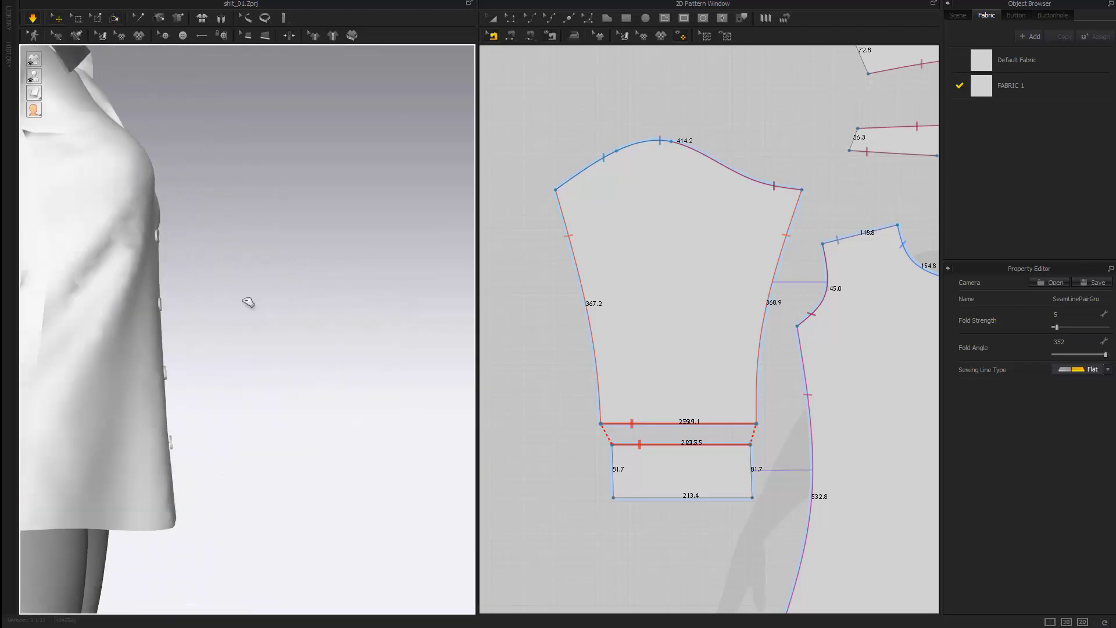
{"action": "middle_click_drag", "start_coordinate": [81, 319], "coordinate": [268, 361]}
{"action": "scroll", "coordinate": [265, 367], "scroll_direction": "down", "scroll_amount": 5}
{"action": "right_click_drag", "start_coordinate": [256, 381], "coordinate": [198, 379]}
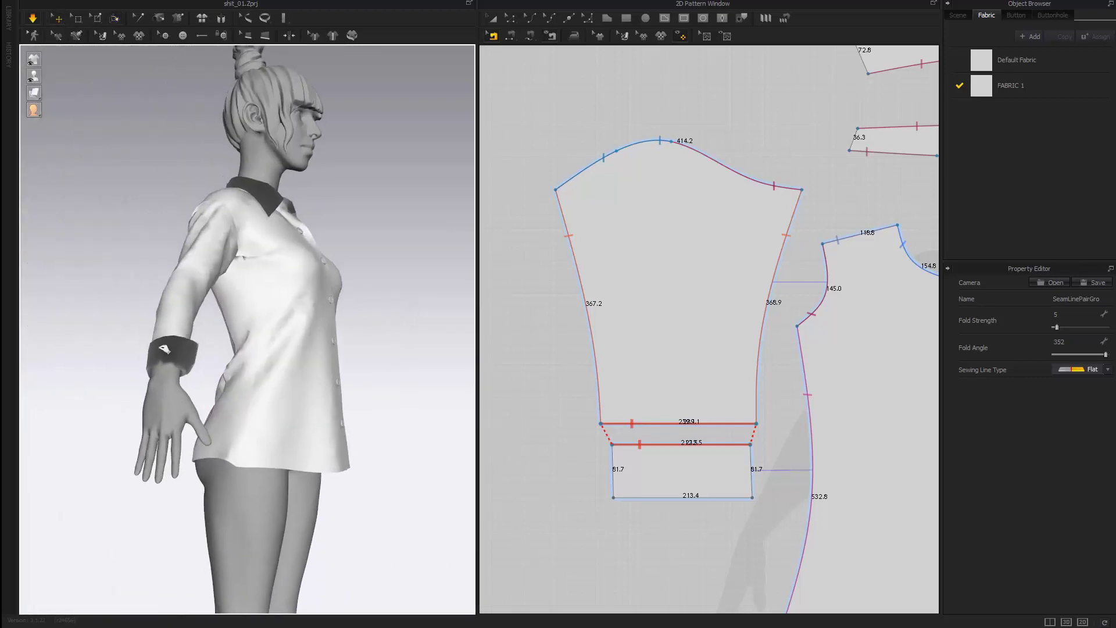
{"action": "left_click", "coordinate": [150, 328]}
{"action": "right_click_drag", "start_coordinate": [164, 347], "coordinate": [120, 354]}
{"action": "middle_click_drag", "start_coordinate": [119, 354], "coordinate": [204, 399]}
{"action": "scroll", "coordinate": [204, 399], "scroll_direction": "up", "scroll_amount": 3}
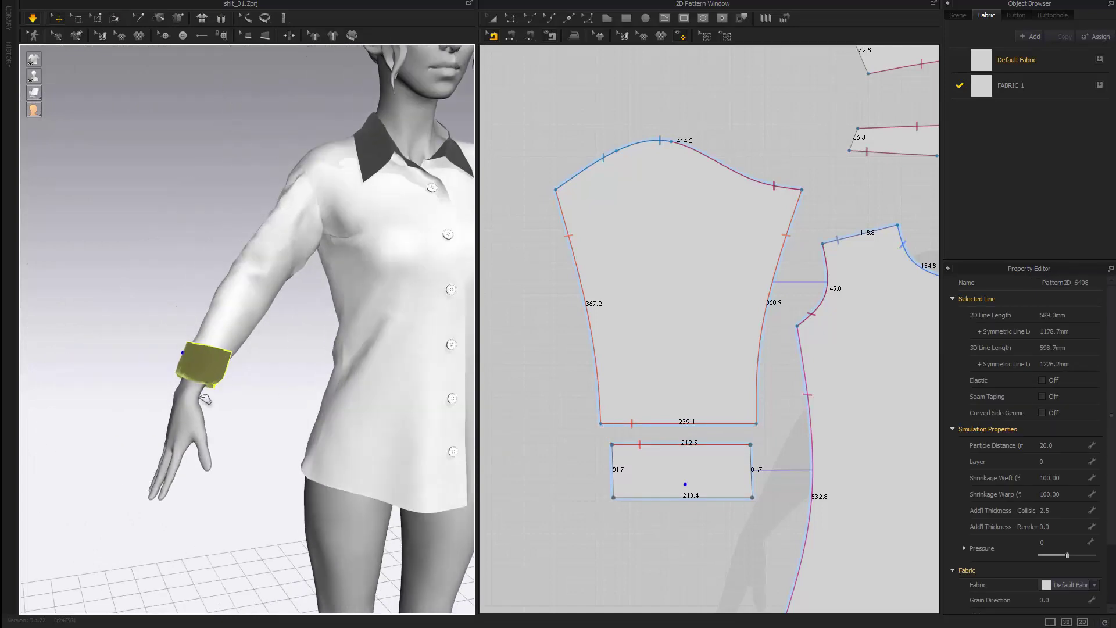
{"action": "right_click_drag", "start_coordinate": [213, 405], "coordinate": [230, 389]}
{"action": "scroll", "coordinate": [282, 311], "scroll_direction": "down", "scroll_amount": 3}
{"action": "scroll", "coordinate": [262, 349], "scroll_direction": "up", "scroll_amount": 6}
{"action": "left_click", "coordinate": [269, 416]}
{"action": "scroll", "coordinate": [269, 415], "scroll_direction": "down", "scroll_amount": 2}
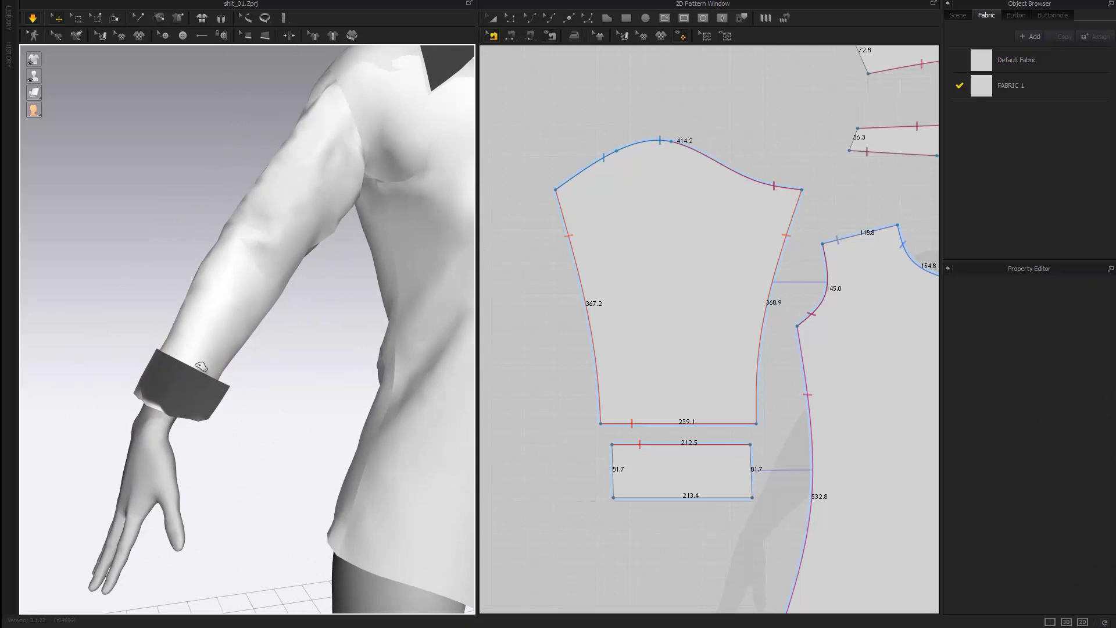
Step: Push the right sleeve and its turned-up cuff up the forearm, bunching the fabric towards the elbow
{"action": "left_click_drag", "start_coordinate": [182, 348], "coordinate": [240, 194]}
{"action": "left_click_drag", "start_coordinate": [314, 243], "coordinate": [334, 212]}
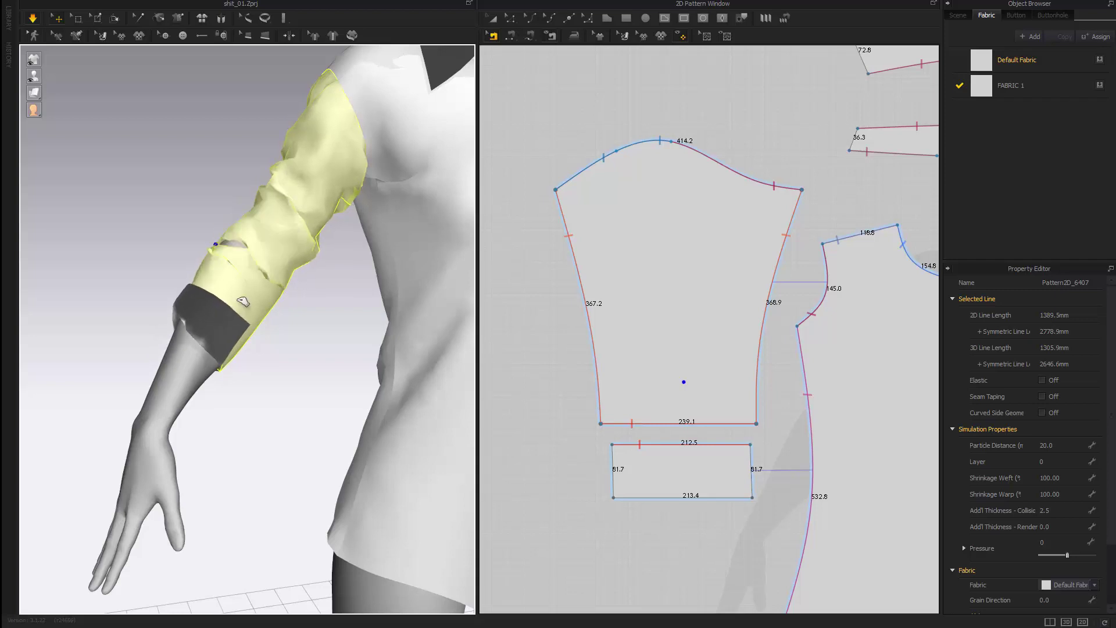
{"action": "right_click_drag", "start_coordinate": [169, 293], "coordinate": [324, 294]}
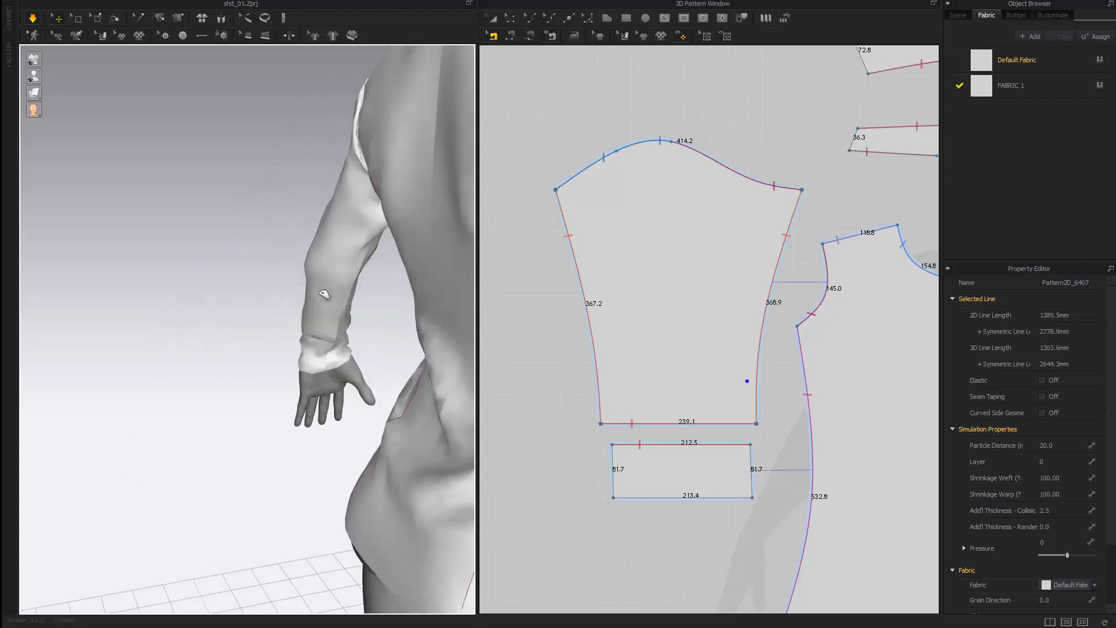
Step: Pull the right cuff and upper sleeve from the back and front until the turned-up cuff sits below the elbow
{"action": "middle_click_drag", "start_coordinate": [324, 294], "coordinate": [132, 281]}
{"action": "scroll", "coordinate": [267, 308], "scroll_direction": "down", "scroll_amount": 5}
{"action": "right_click_drag", "start_coordinate": [267, 309], "coordinate": [394, 343]}
{"action": "left_click", "coordinate": [443, 317]}
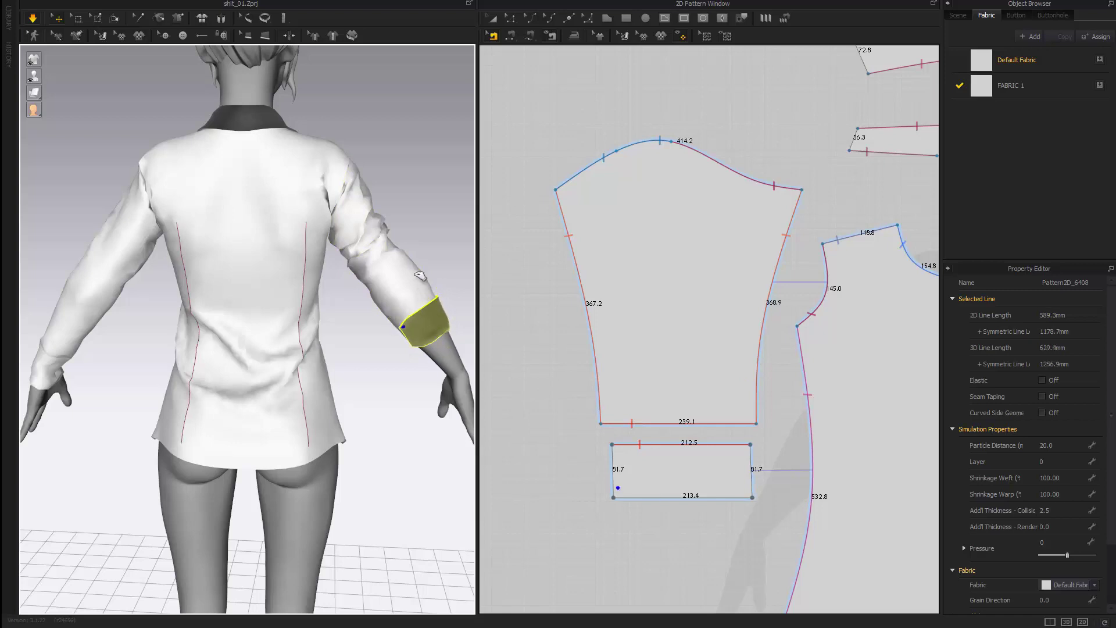
{"action": "left_click", "coordinate": [407, 246]}
{"action": "left_click_drag", "start_coordinate": [435, 298], "coordinate": [425, 343]}
{"action": "left_click", "coordinate": [447, 321]}
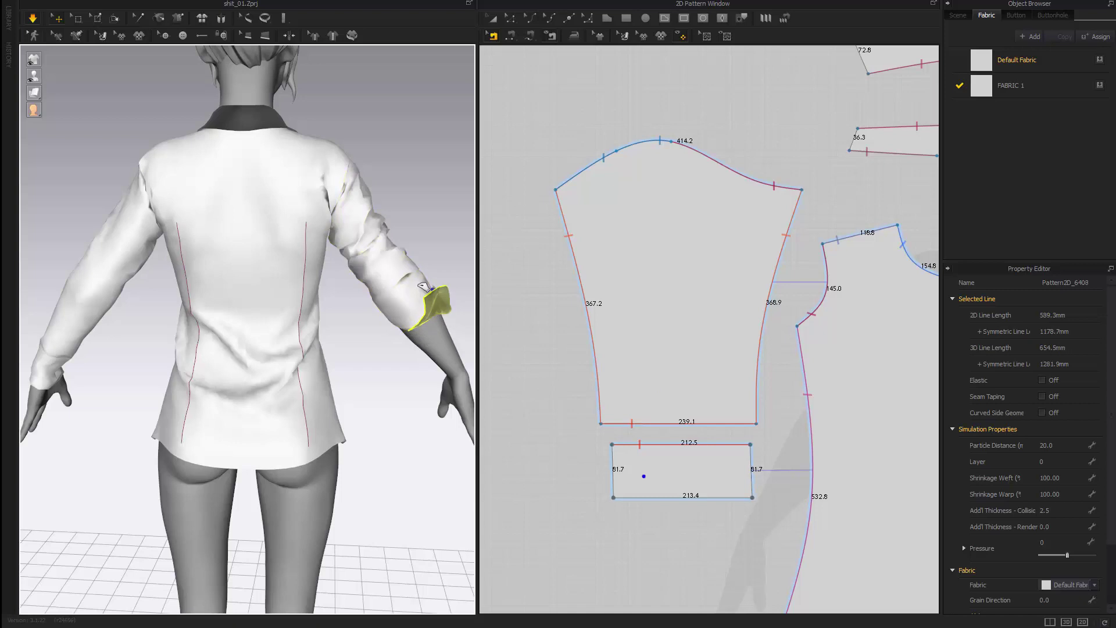
{"action": "right_click_drag", "start_coordinate": [410, 313], "coordinate": [184, 343]}
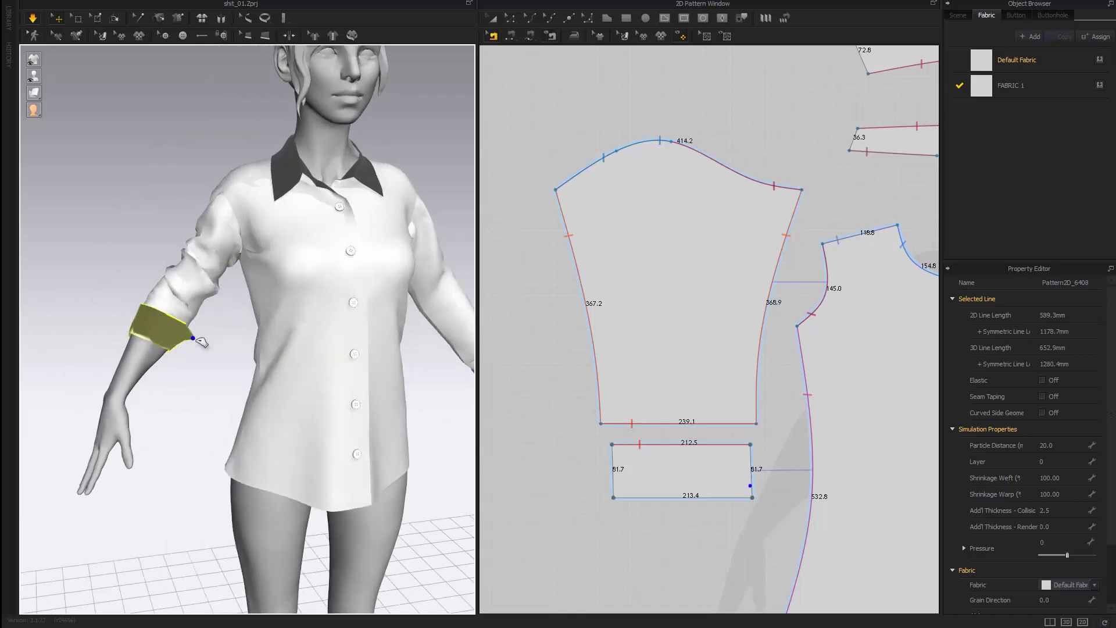
{"action": "left_click", "coordinate": [249, 357]}
Step: Tug the edge of the turned-up right cuff and check the rolled sleeve from the back and front
{"action": "scroll", "coordinate": [249, 357], "scroll_direction": "down", "scroll_amount": 5}
{"action": "right_click_drag", "start_coordinate": [249, 357], "coordinate": [341, 394]}
{"action": "scroll", "coordinate": [349, 394], "scroll_direction": "up", "scroll_amount": 3}
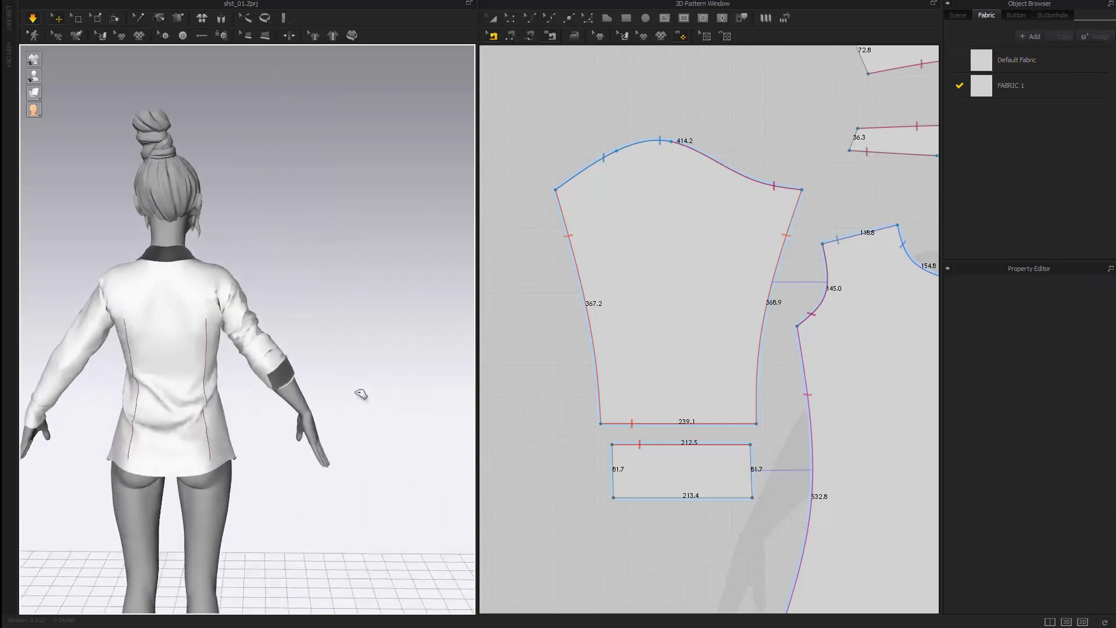
{"action": "left_click", "coordinate": [282, 375]}
{"action": "right_click_drag", "start_coordinate": [282, 375], "coordinate": [195, 418]}
{"action": "scroll", "coordinate": [194, 418], "scroll_direction": "up", "scroll_amount": 4}
Step: Select the right sleeve together with its cuff and apply Strengthen to both pieces
{"action": "left_click", "coordinate": [174, 385]}
{"action": "right_click_drag", "start_coordinate": [256, 403], "coordinate": [366, 405]}
{"action": "left_click", "coordinate": [411, 449], "text": "shift"}
{"action": "right_click_drag", "start_coordinate": [430, 472], "coordinate": [241, 405]}
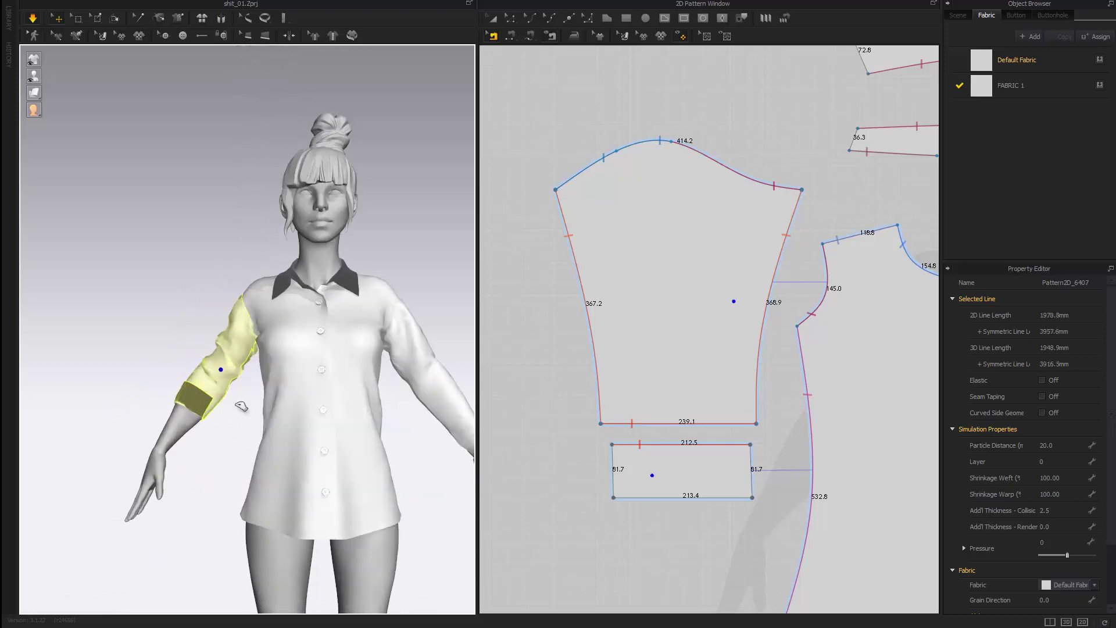
{"action": "right_click", "coordinate": [233, 384]}
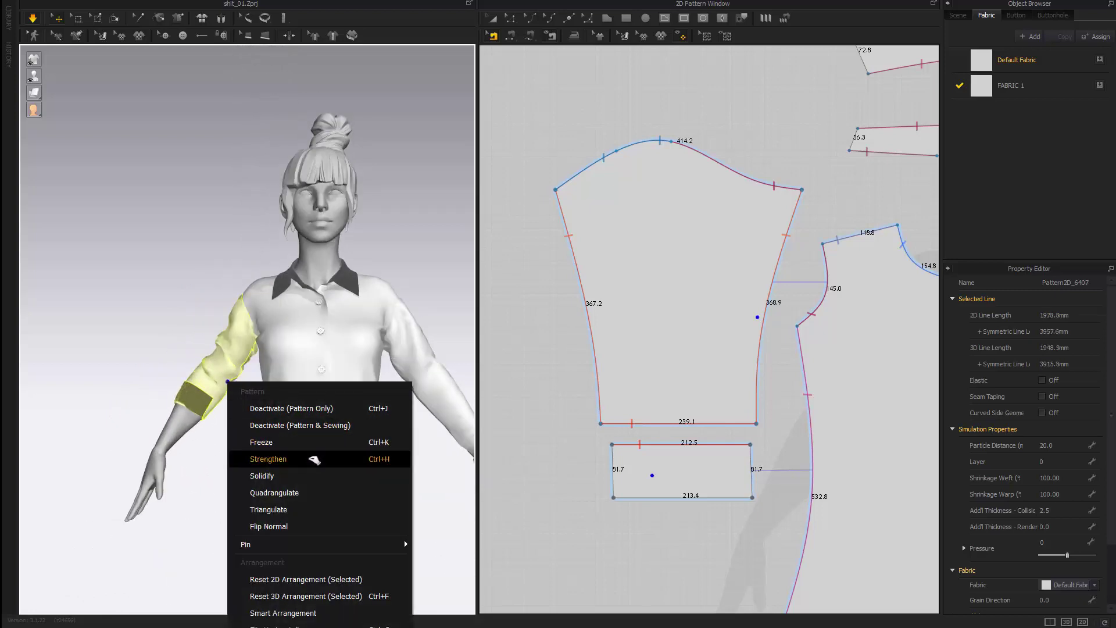
{"action": "left_click", "coordinate": [307, 458]}
Step: Tug the strengthened right sleeve into shape on the upper forearm
{"action": "left_click", "coordinate": [160, 342]}
{"action": "scroll", "coordinate": [187, 361], "scroll_direction": "up", "scroll_amount": 3}
{"action": "right_click_drag", "start_coordinate": [210, 377], "coordinate": [230, 411]}
{"action": "left_click", "coordinate": [227, 368]}
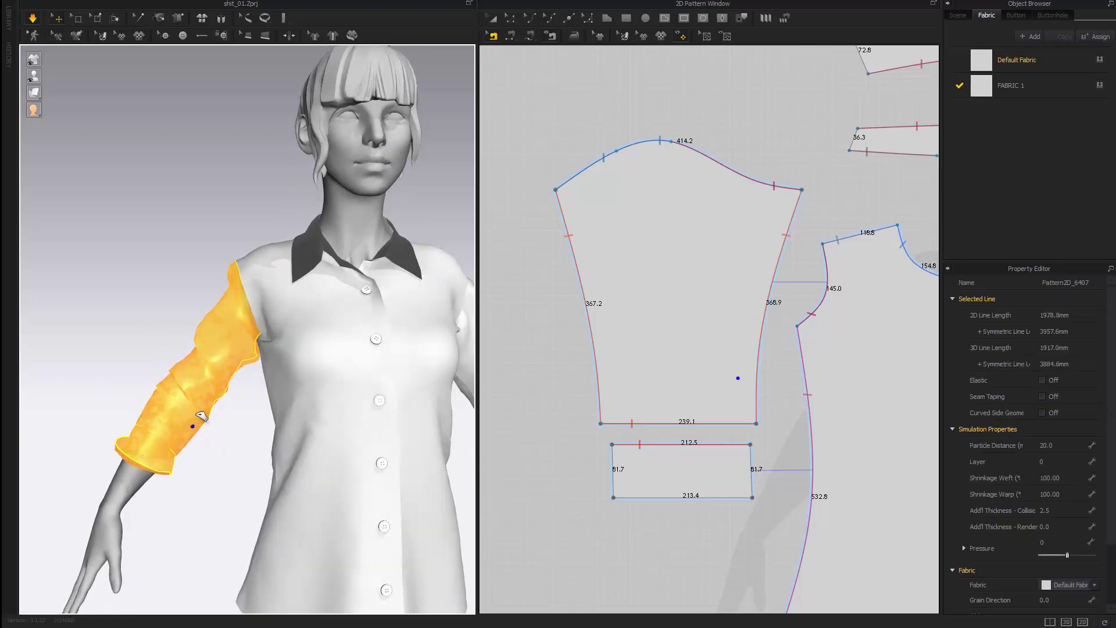
Step: Remove the strengthening from the right sleeve and cuff, and pull the cuff further up the forearm
{"action": "right_click", "coordinate": [201, 416]}
{"action": "left_click", "coordinate": [282, 471]}
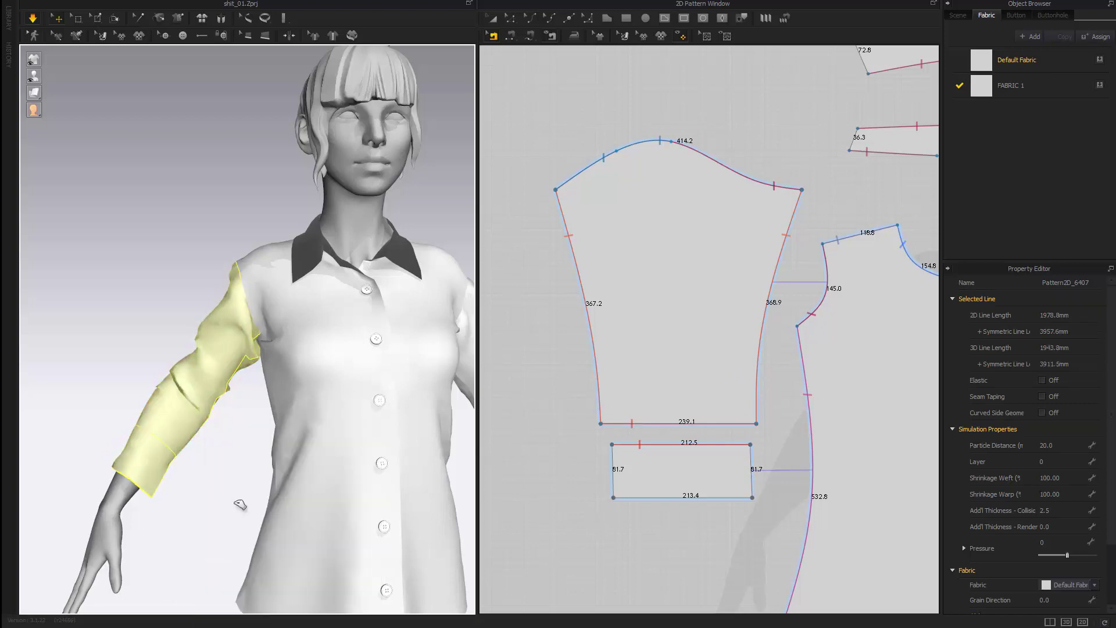
{"action": "left_click", "coordinate": [209, 495]}
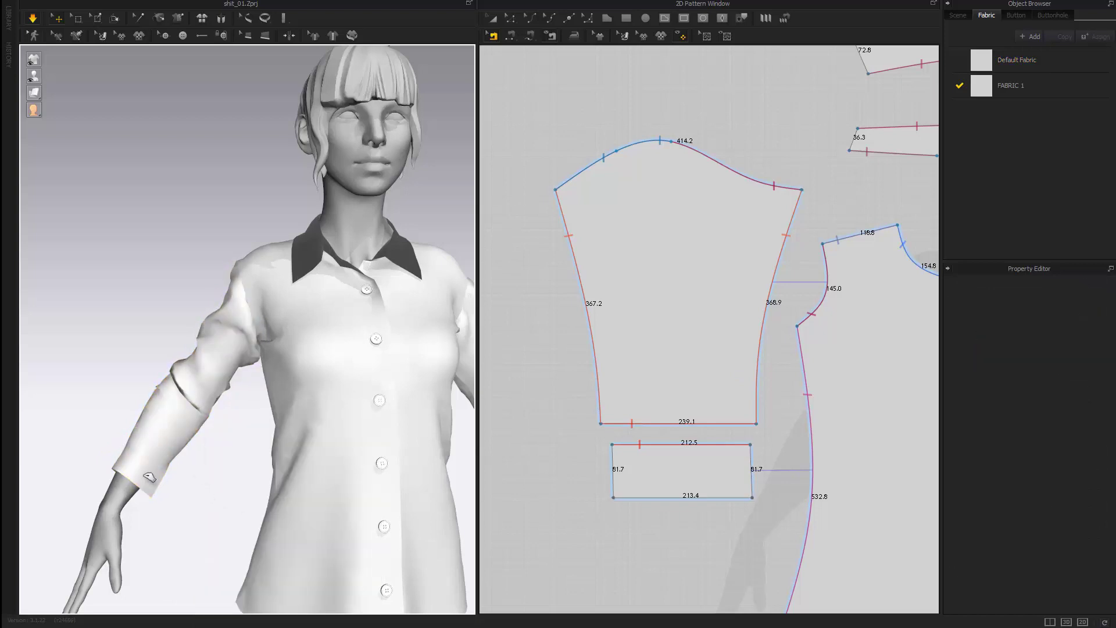
{"action": "left_click_drag", "start_coordinate": [144, 475], "coordinate": [173, 428]}
{"action": "key", "text": "space"}
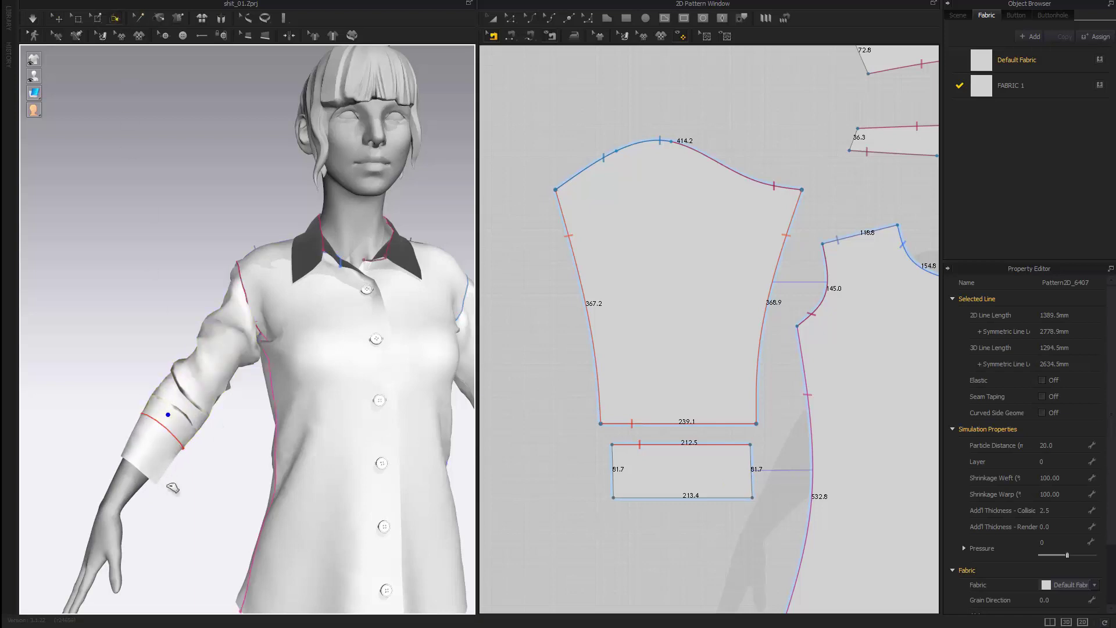
Step: Select the seam between the right sleeve and cuff, and pull the cuff edge upward to turn it back over the sleeve
{"action": "left_click", "coordinate": [183, 435]}
{"action": "left_click_drag", "start_coordinate": [172, 448], "coordinate": [154, 419]}
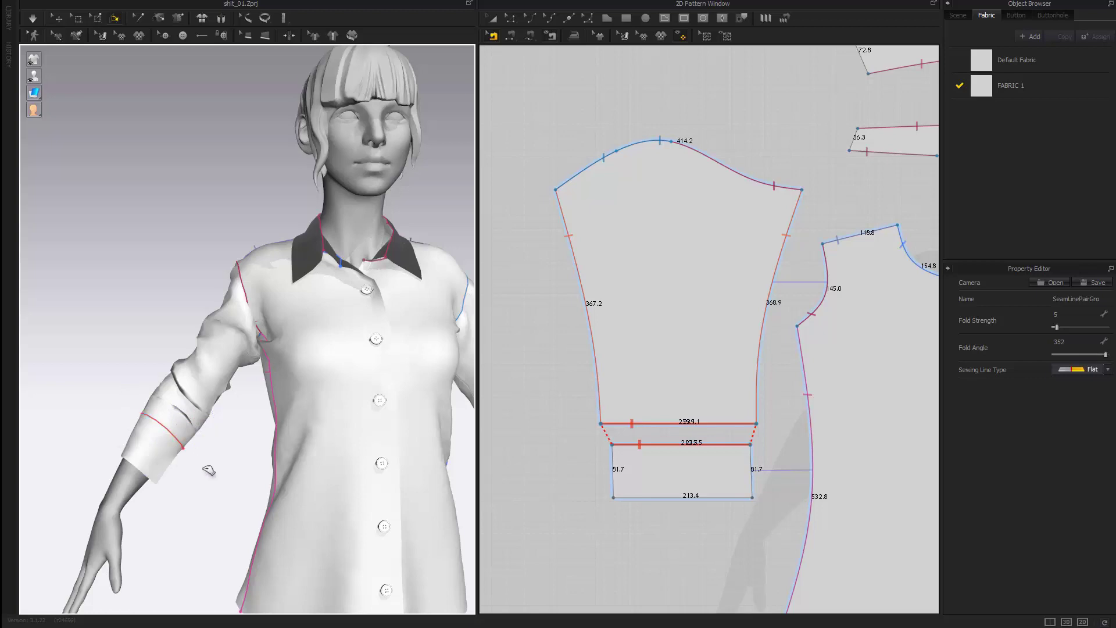
{"action": "right_click_drag", "start_coordinate": [206, 469], "coordinate": [210, 465]}
{"action": "left_click_drag", "start_coordinate": [172, 452], "coordinate": [238, 454]}
{"action": "left_click", "coordinate": [239, 454]}
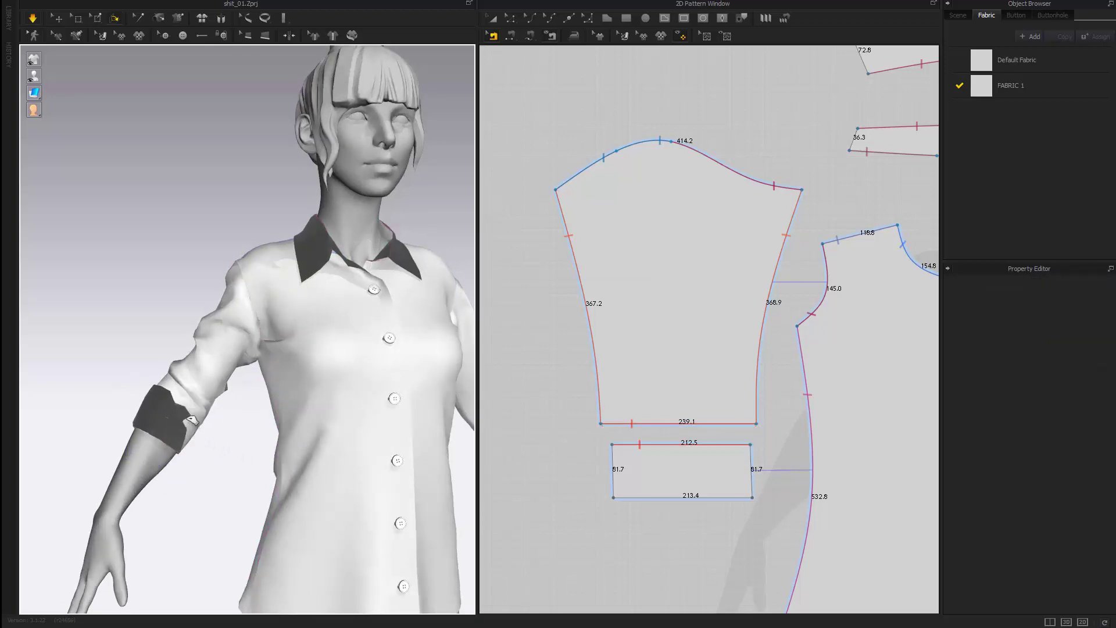
{"action": "key", "text": "space"}
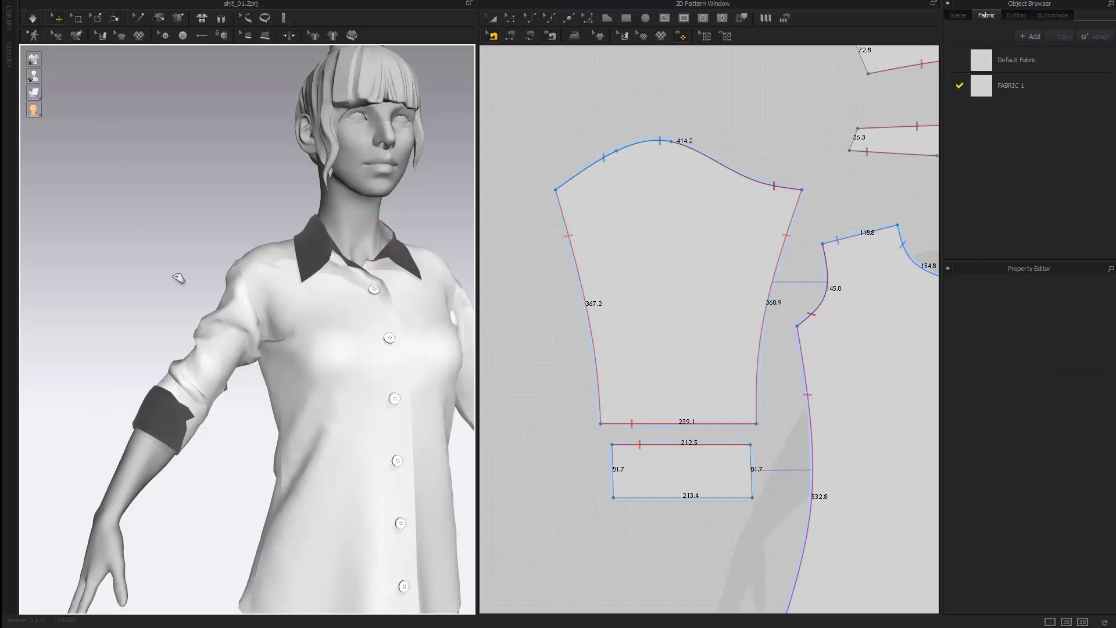
Step: Apply Solidify to the right sleeve and to its turned-up cuff
{"action": "left_click", "coordinate": [222, 355]}
{"action": "right_click", "coordinate": [228, 353]}
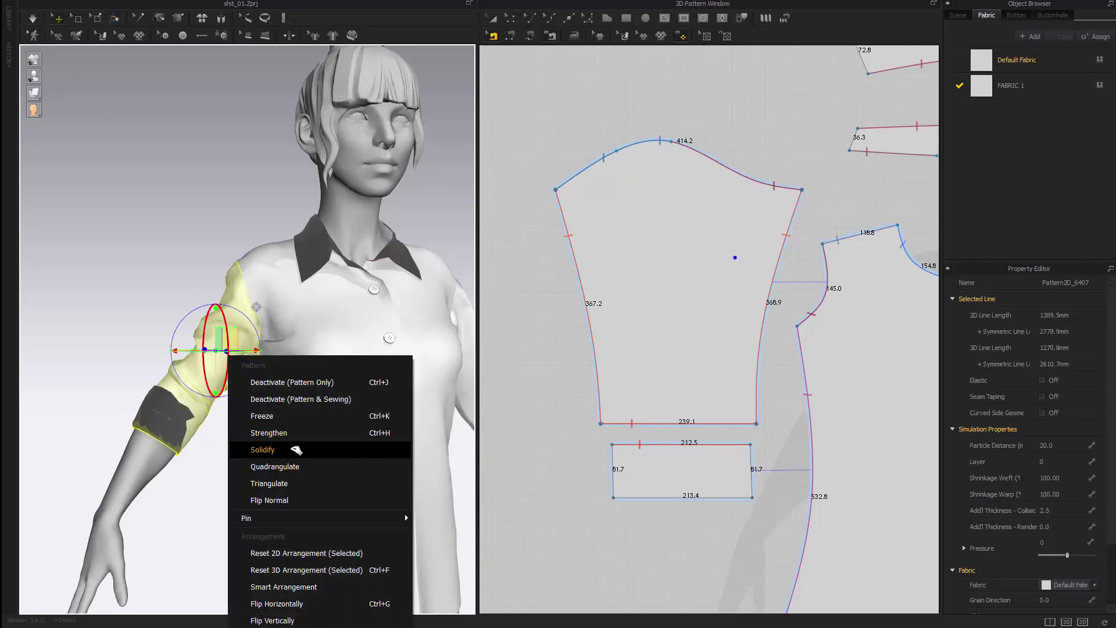
{"action": "left_click", "coordinate": [291, 451]}
{"action": "right_click_drag", "start_coordinate": [219, 481], "coordinate": [297, 369]}
{"action": "left_click", "coordinate": [285, 345]}
{"action": "right_click", "coordinate": [283, 341]}
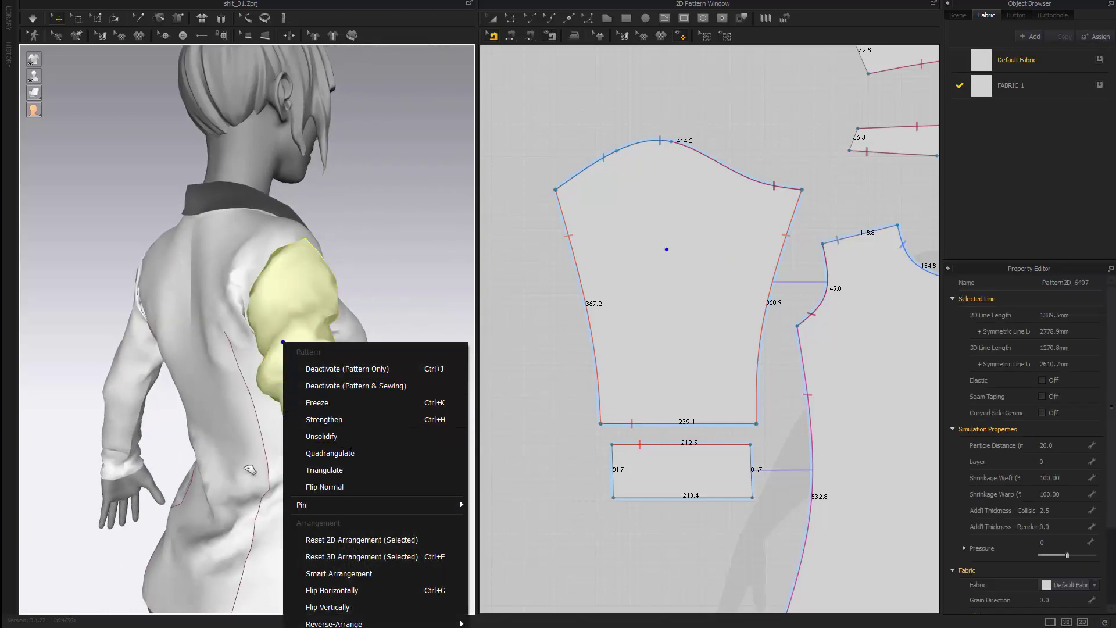
{"action": "right_click_drag", "start_coordinate": [244, 467], "coordinate": [185, 421]}
{"action": "right_click", "coordinate": [283, 410]}
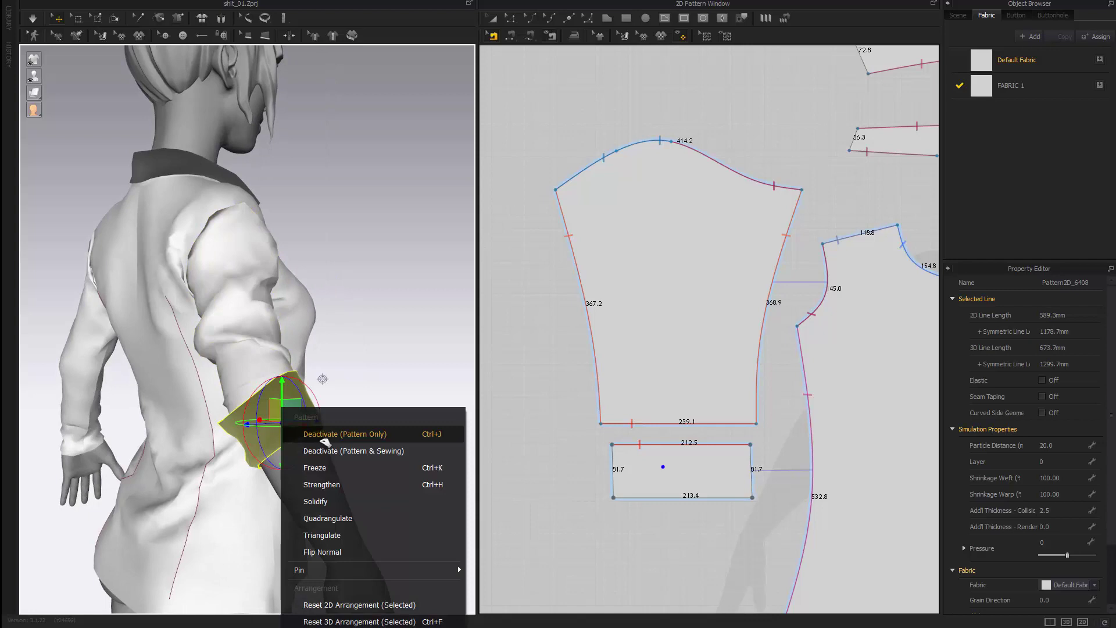
{"action": "left_click", "coordinate": [344, 502]}
{"action": "left_click", "coordinate": [375, 409]}
Step: Simulate the solidified right sleeve, pull it slightly up the arm and check the drape from the front
{"action": "key", "text": "space"}
{"action": "left_click_drag", "start_coordinate": [227, 424], "coordinate": [236, 395]}
{"action": "left_click", "coordinate": [381, 460]}
{"action": "right_click_drag", "start_coordinate": [380, 460], "coordinate": [150, 426]}
{"action": "scroll", "coordinate": [142, 446], "scroll_direction": "up", "scroll_amount": 4}
{"action": "middle_click_drag", "start_coordinate": [149, 426], "coordinate": [212, 448]}
{"action": "scroll", "coordinate": [212, 448], "scroll_direction": "down", "scroll_amount": 3}
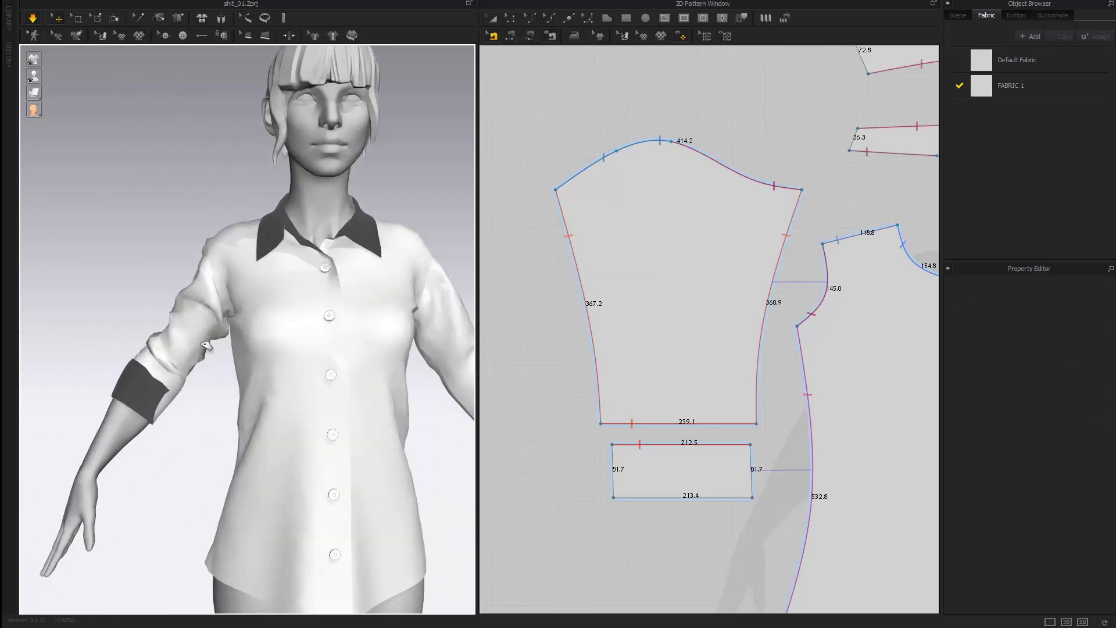
Step: Tug the right sleeve at the upper arm and above the cuff to arrange its folds
{"action": "left_click_drag", "start_coordinate": [204, 350], "coordinate": [211, 323]}
{"action": "left_click", "coordinate": [221, 250]}
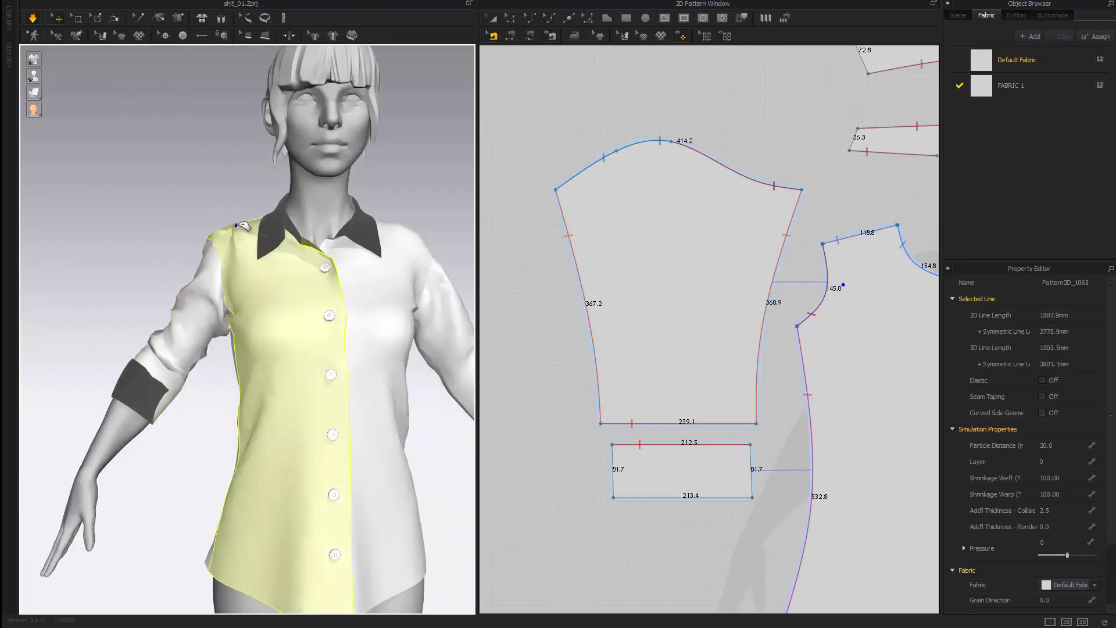
{"action": "left_click", "coordinate": [160, 364]}
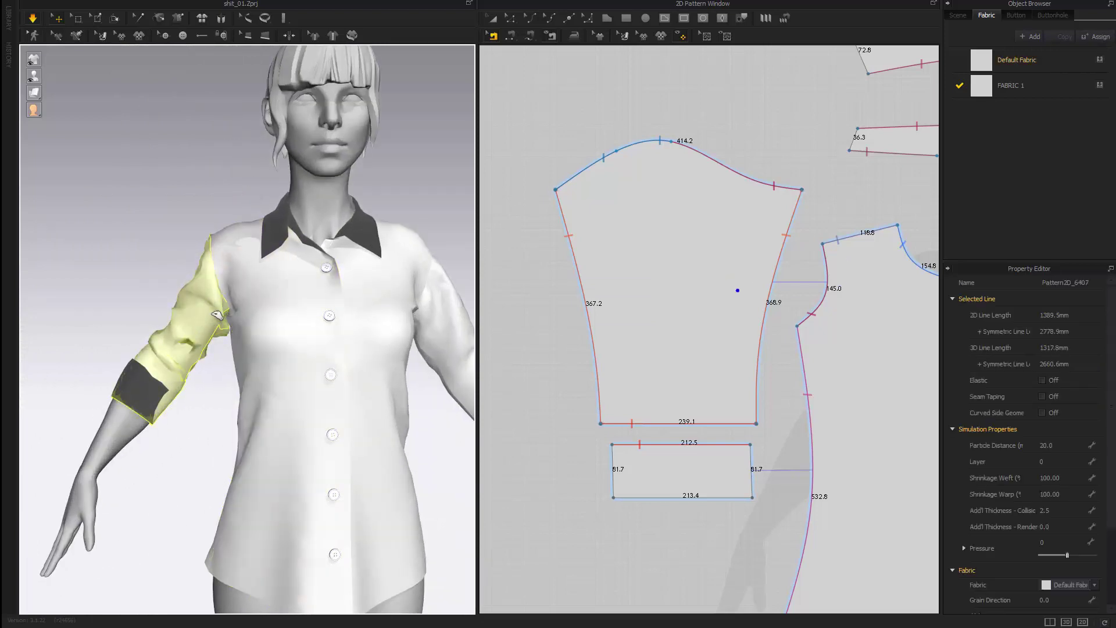
{"action": "mouse_move", "coordinate": [161, 365]}
{"action": "left_mouse_down"}
{"action": "mouse_move", "coordinate": [204, 327]}
{"action": "mouse_move", "coordinate": [190, 391]}
{"action": "left_mouse_up"}
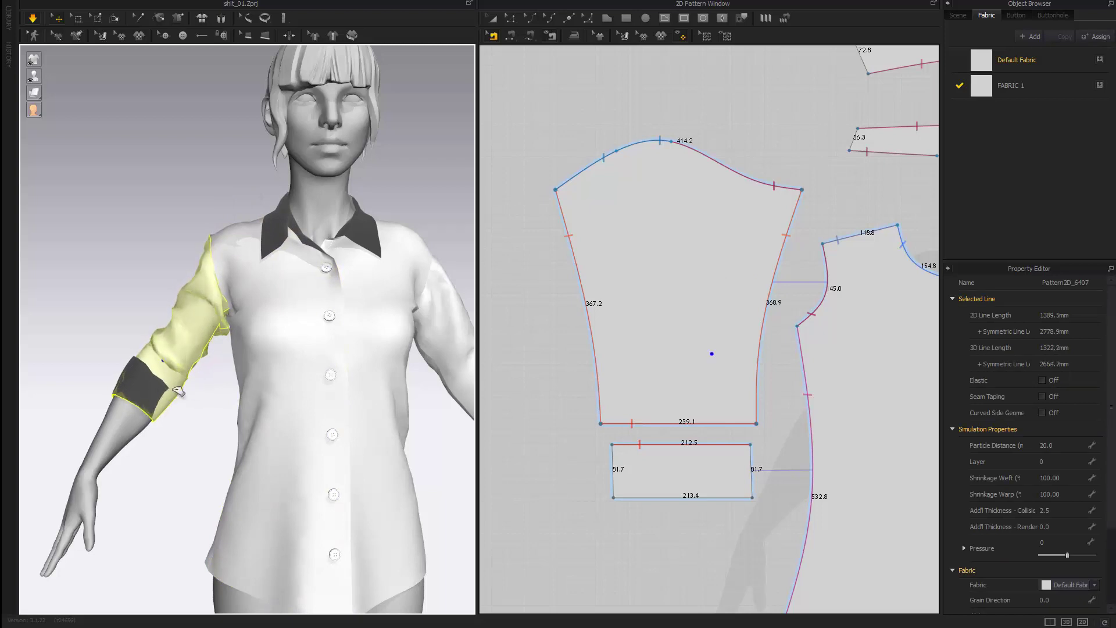
{"action": "left_click", "coordinate": [186, 394]}
{"action": "left_click", "coordinate": [215, 461]}
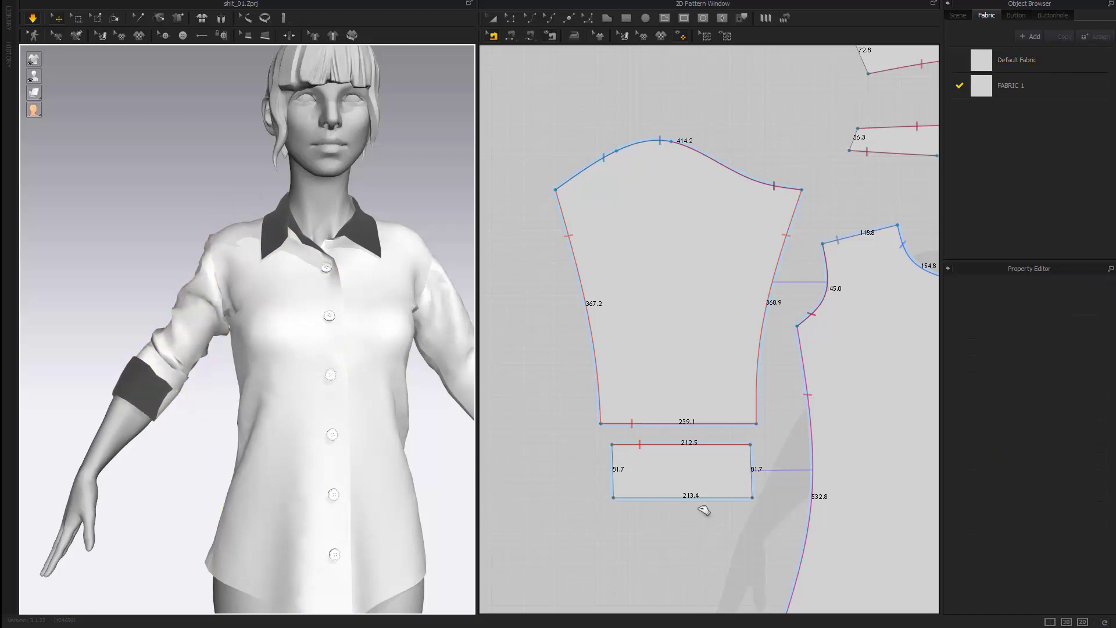
Step: Widen the sleeve pattern's hem to about 258 mm and the cuff pattern to about 238 mm
{"action": "left_click", "coordinate": [640, 342]}
{"action": "left_click_drag", "start_coordinate": [604, 429], "coordinate": [593, 426]}
{"action": "left_click", "coordinate": [606, 440]}
{"action": "left_click_drag", "start_coordinate": [750, 424], "coordinate": [756, 424]}
{"action": "left_click", "coordinate": [628, 468]}
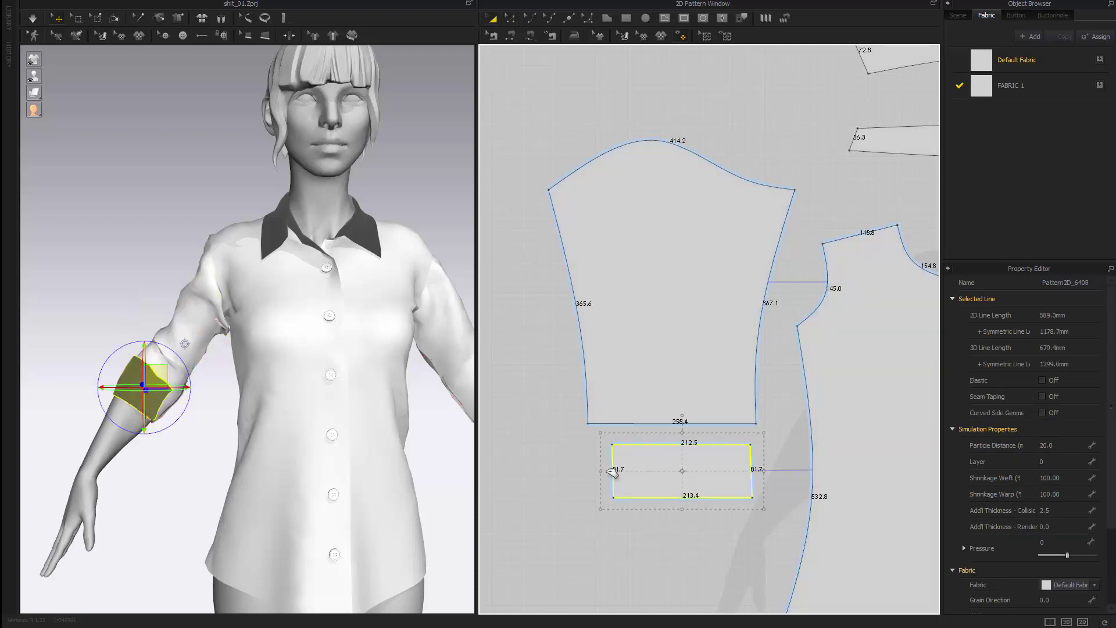
{"action": "left_click", "coordinate": [587, 486]}
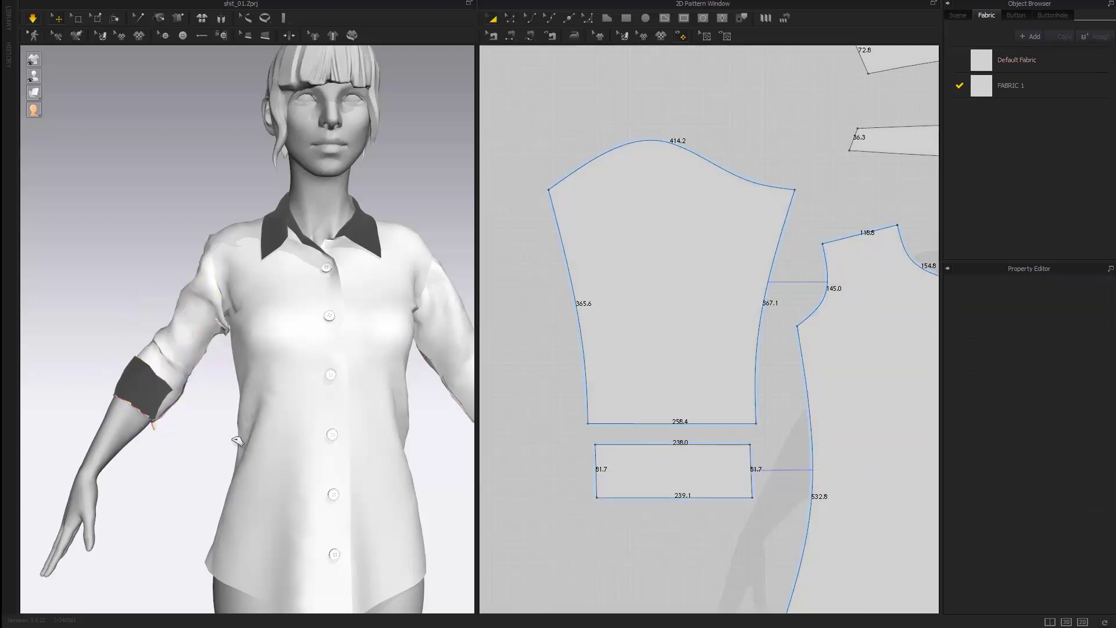
Step: Simulate the widened right sleeve, tug it above the cuff and check the fit from the front and side
{"action": "left_click", "coordinate": [158, 372]}
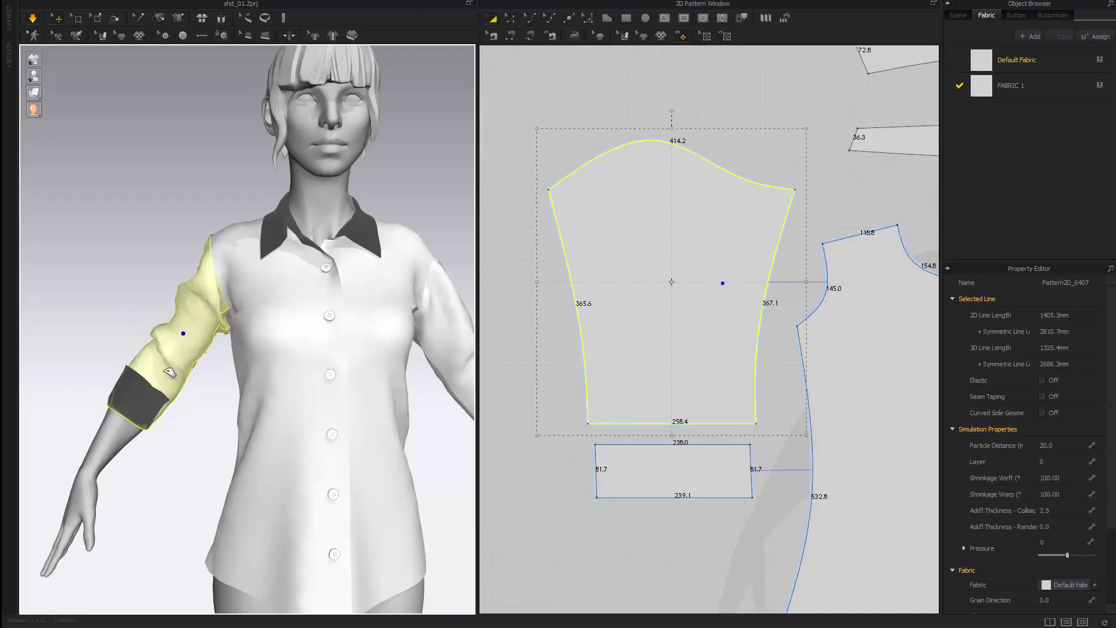
{"action": "left_click", "coordinate": [225, 433]}
{"action": "scroll", "coordinate": [122, 453], "scroll_direction": "down", "scroll_amount": 5}
{"action": "right_click_drag", "start_coordinate": [122, 452], "coordinate": [233, 479]}
{"action": "scroll", "coordinate": [232, 478], "scroll_direction": "up", "scroll_amount": 4}
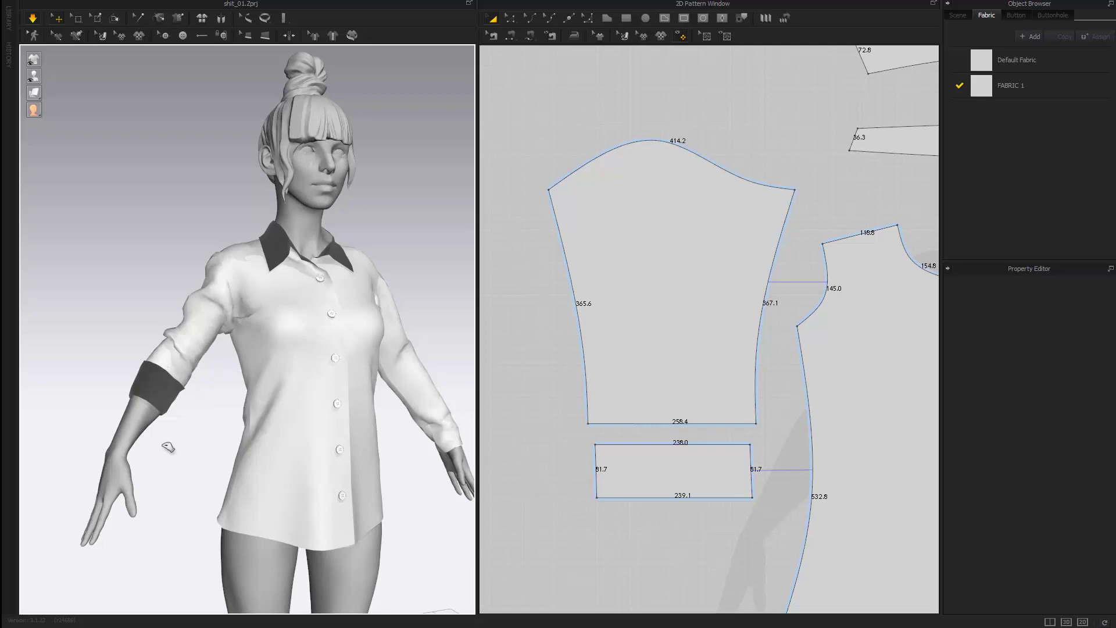
{"action": "right_click_drag", "start_coordinate": [168, 447], "coordinate": [242, 431]}
{"action": "scroll", "coordinate": [203, 360], "scroll_direction": "up", "scroll_amount": 2}
Step: Tug the widened right cuff from the side and back, and check the whole shirt from the front
{"action": "left_click_drag", "start_coordinate": [204, 355], "coordinate": [266, 361]}
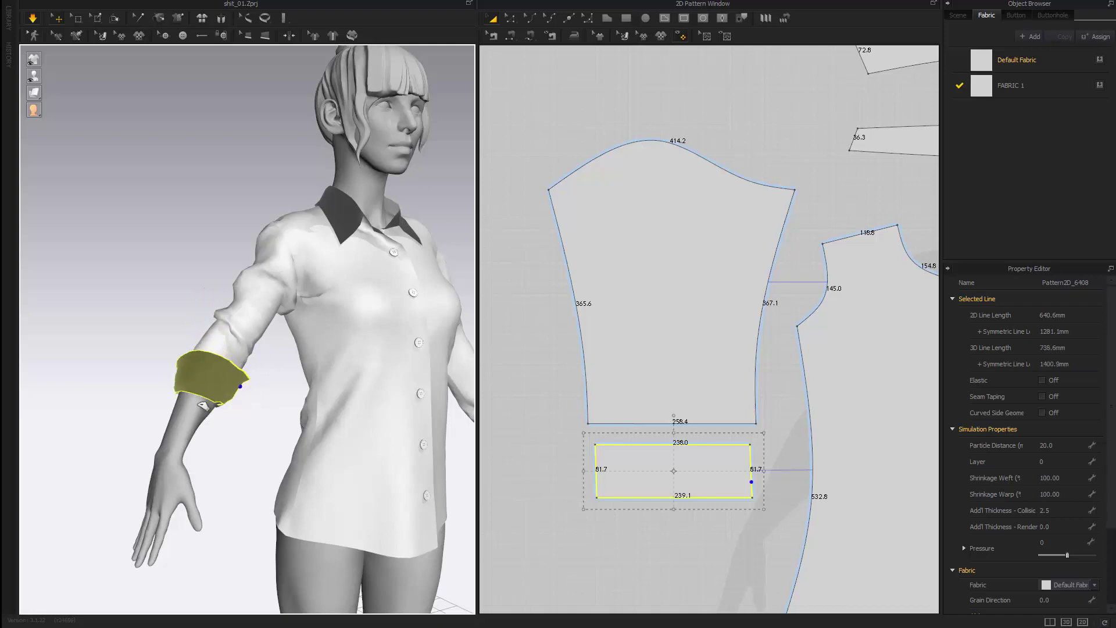
{"action": "right_click_drag", "start_coordinate": [266, 361], "coordinate": [291, 397]}
{"action": "left_click_drag", "start_coordinate": [287, 395], "coordinate": [322, 430]}
{"action": "right_click_drag", "start_coordinate": [295, 379], "coordinate": [303, 400]}
{"action": "left_click", "coordinate": [357, 328]}
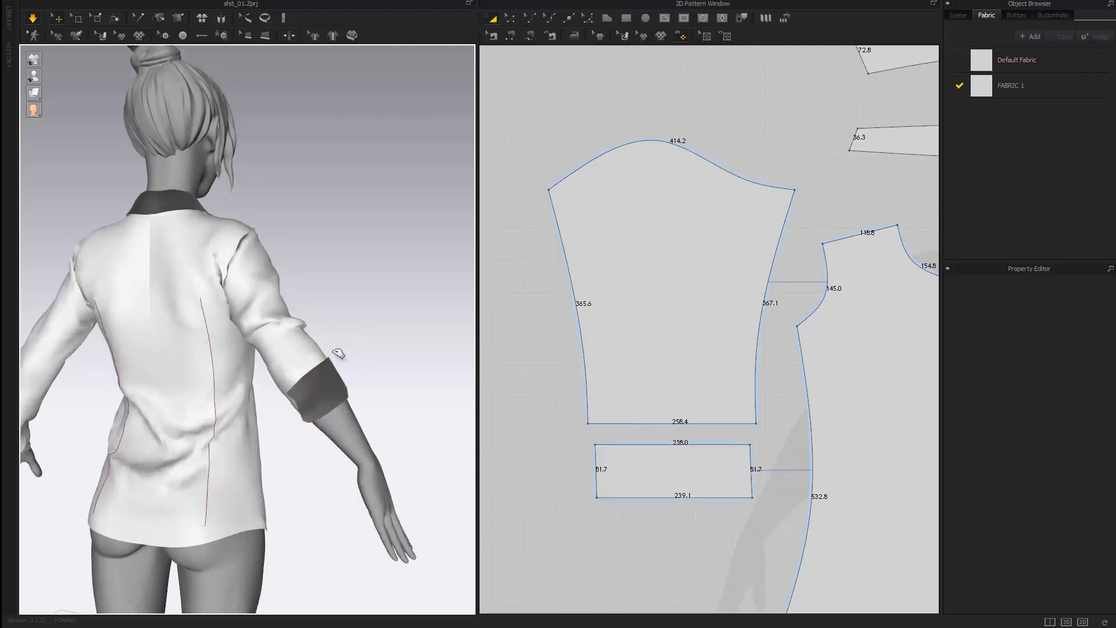
{"action": "right_click_drag", "start_coordinate": [336, 353], "coordinate": [220, 401]}
{"action": "left_click", "coordinate": [145, 359]}
{"action": "left_click", "coordinate": [199, 398]}
{"action": "scroll", "coordinate": [203, 393], "scroll_direction": "down", "scroll_amount": 2}
{"action": "key", "text": "2"}
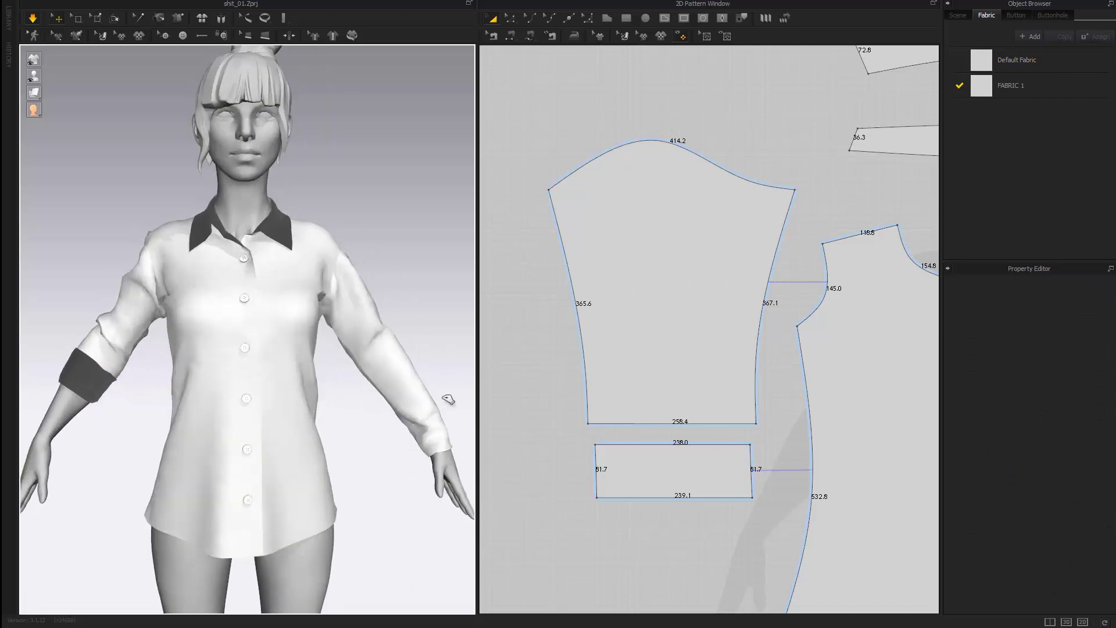
Step: Draw an internal rectangle on the front panel's chest as a pocket outline, scale it to about 95 × 113.5 mm and adjust its position
{"action": "scroll", "coordinate": [661, 393], "scroll_direction": "down", "scroll_amount": 3}
{"action": "middle_click_drag", "start_coordinate": [814, 404], "coordinate": [657, 391]}
{"action": "scroll", "coordinate": [655, 372], "scroll_direction": "up", "scroll_amount": 2}
{"action": "middle_click_drag", "start_coordinate": [645, 250], "coordinate": [687, 183]}
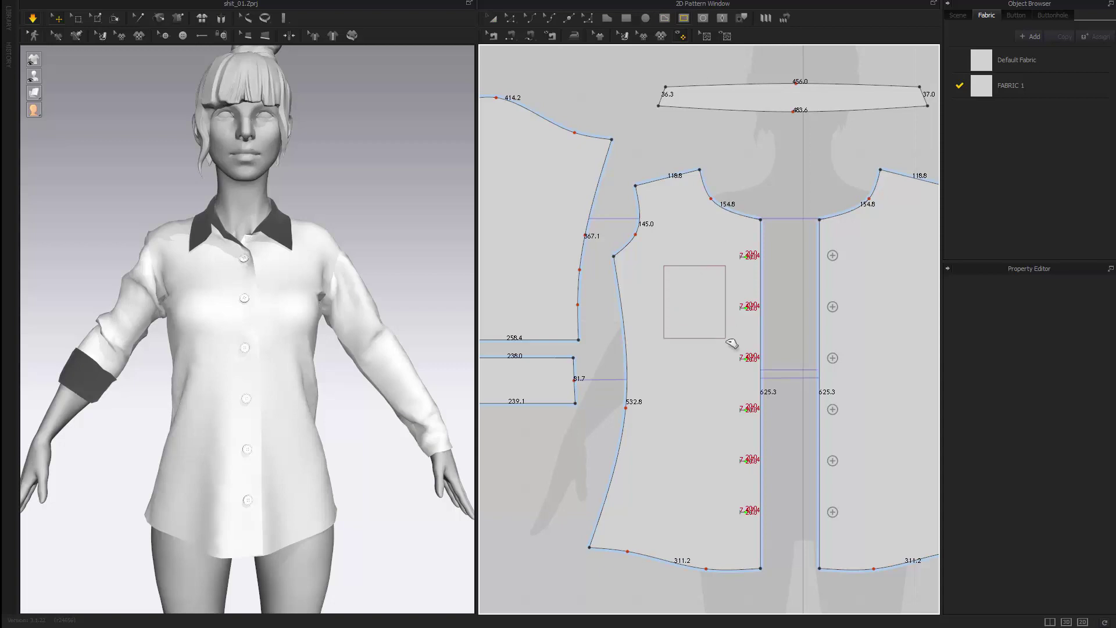
{"action": "left_click_drag", "start_coordinate": [731, 343], "coordinate": [732, 343]}
{"action": "scroll", "coordinate": [742, 313], "scroll_direction": "up", "scroll_amount": 2}
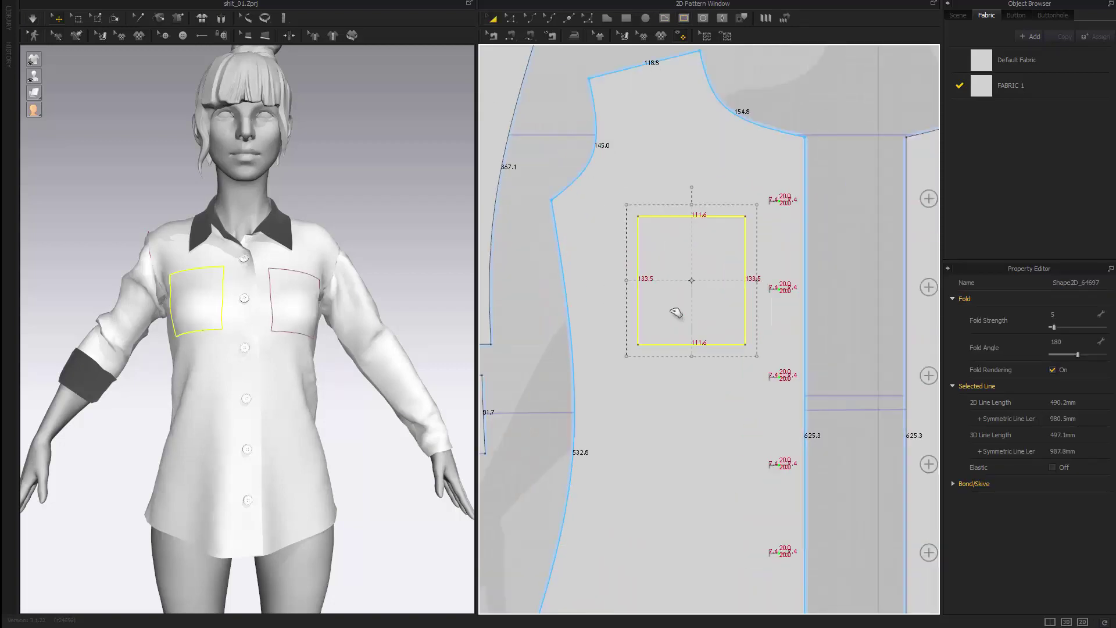
{"action": "left_click_drag", "start_coordinate": [642, 249], "coordinate": [653, 261]}
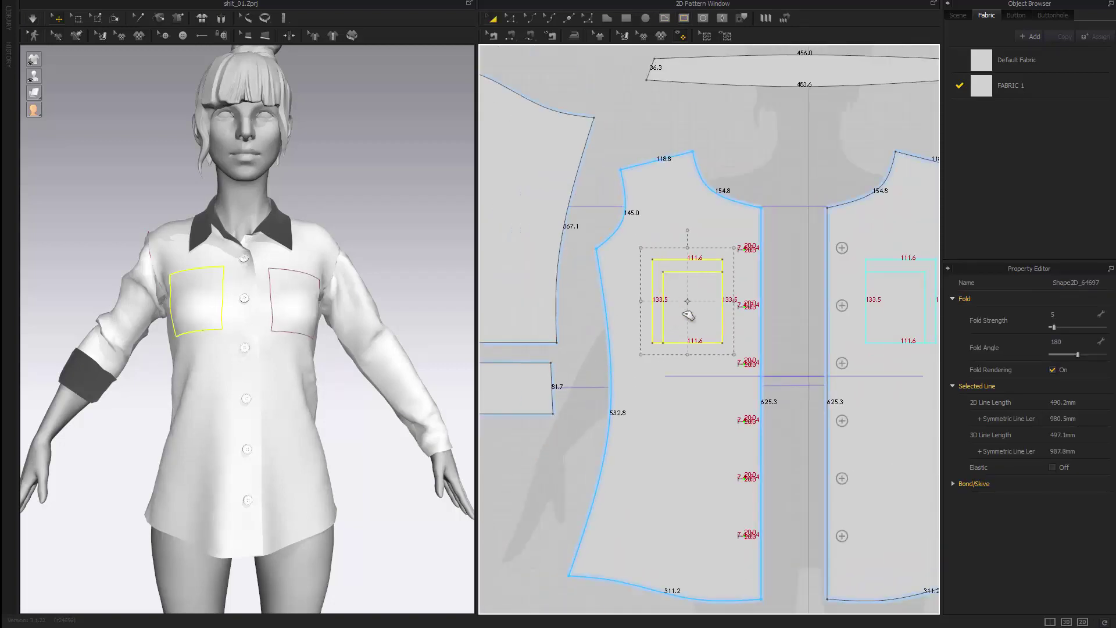
{"action": "left_click_drag", "start_coordinate": [690, 321], "coordinate": [677, 314]}
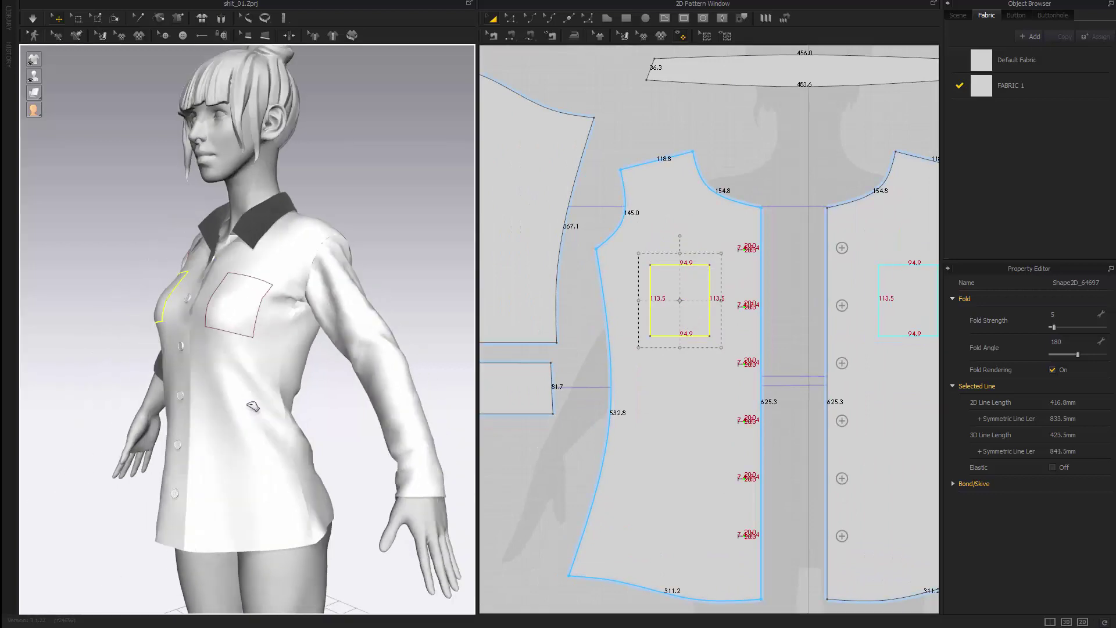
{"action": "scroll", "coordinate": [681, 347], "scroll_direction": "up", "scroll_amount": 2}
Step: Add a point near the middle of the pocket outline's bottom edge and pull it down into a shallow tip
{"action": "left_click", "coordinate": [684, 371]}
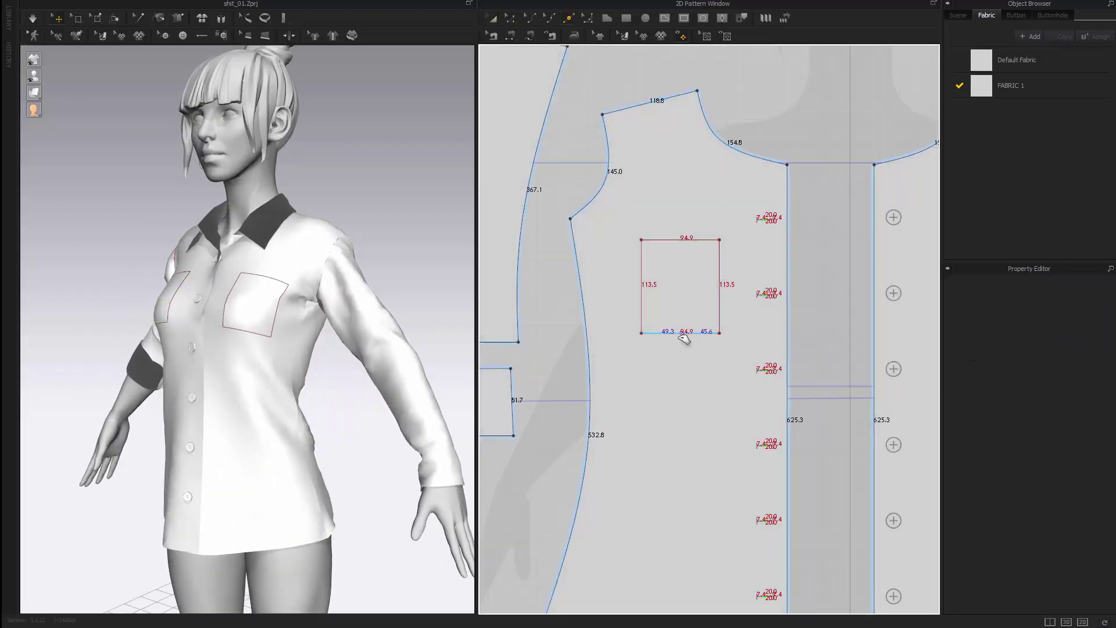
{"action": "left_click", "coordinate": [682, 334]}
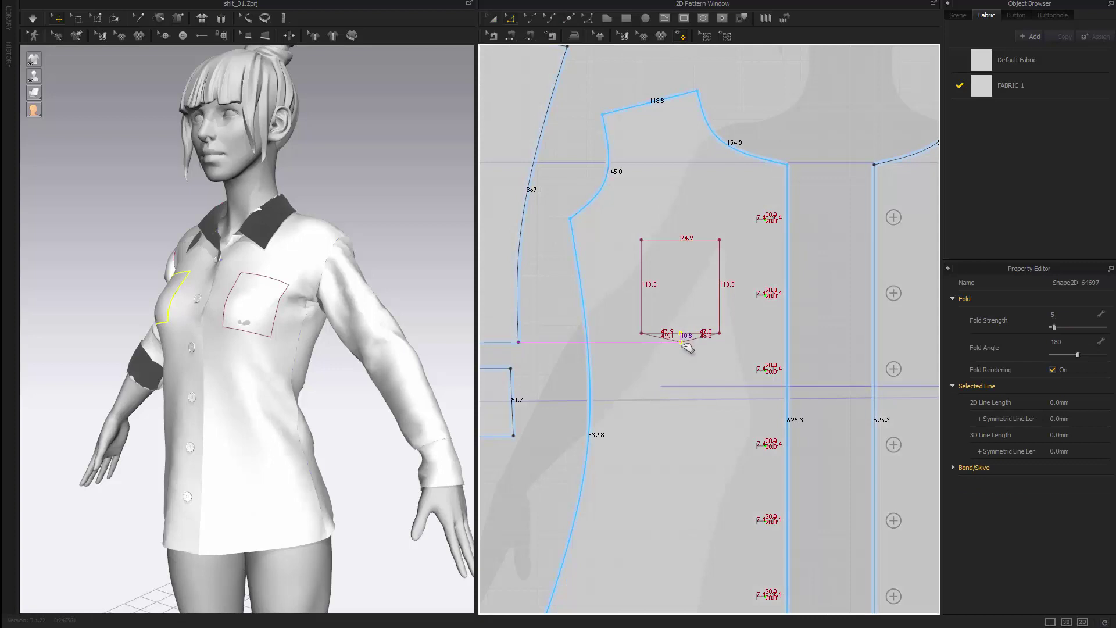
{"action": "left_click_drag", "start_coordinate": [685, 346], "coordinate": [684, 347]}
{"action": "right_click_drag", "start_coordinate": [341, 367], "coordinate": [384, 343]}
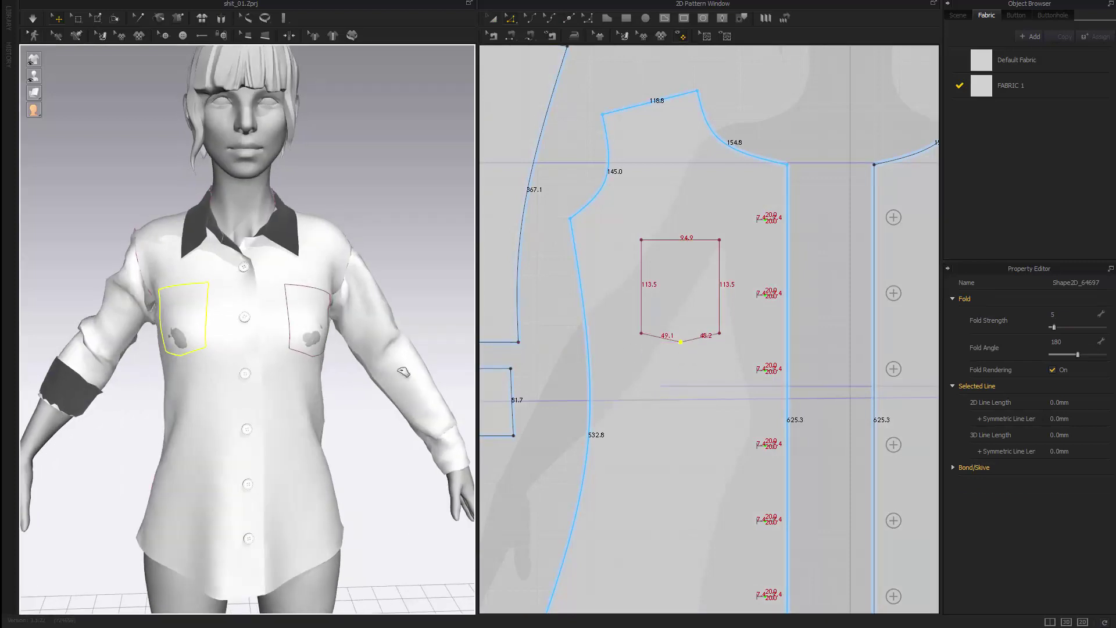
Step: Lower the pocket outline's top edge to make its sides about 102.5 mm long
{"action": "key", "text": "a"}
{"action": "key", "text": "z"}
{"action": "left_click_drag", "start_coordinate": [685, 239], "coordinate": [693, 271]}
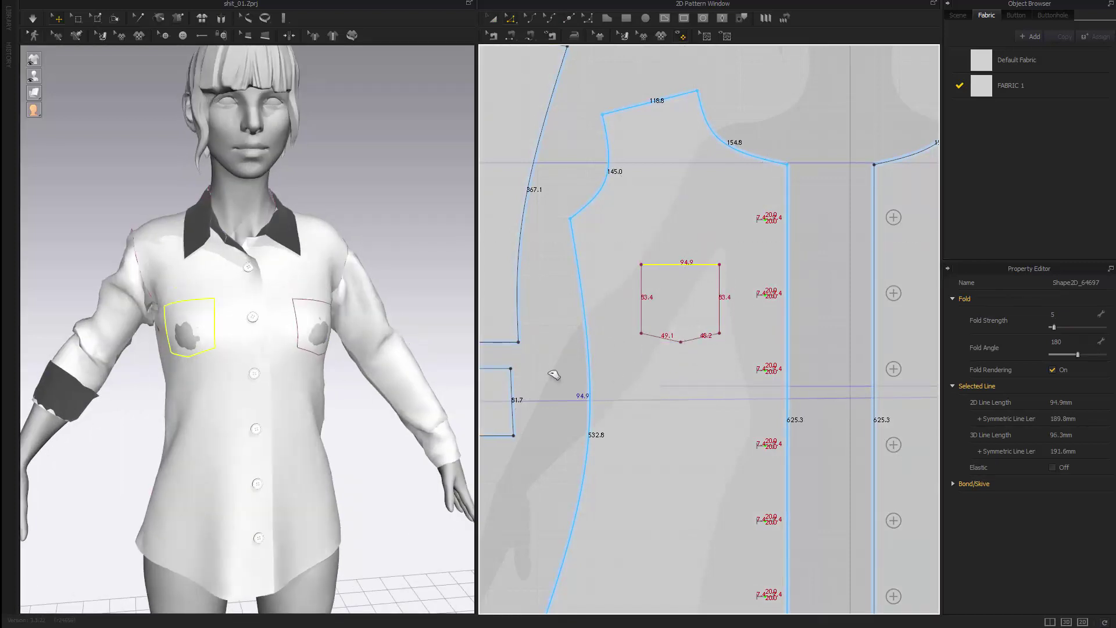
{"action": "key", "text": "a"}
{"action": "key", "text": "z"}
{"action": "left_click", "coordinate": [689, 253]}
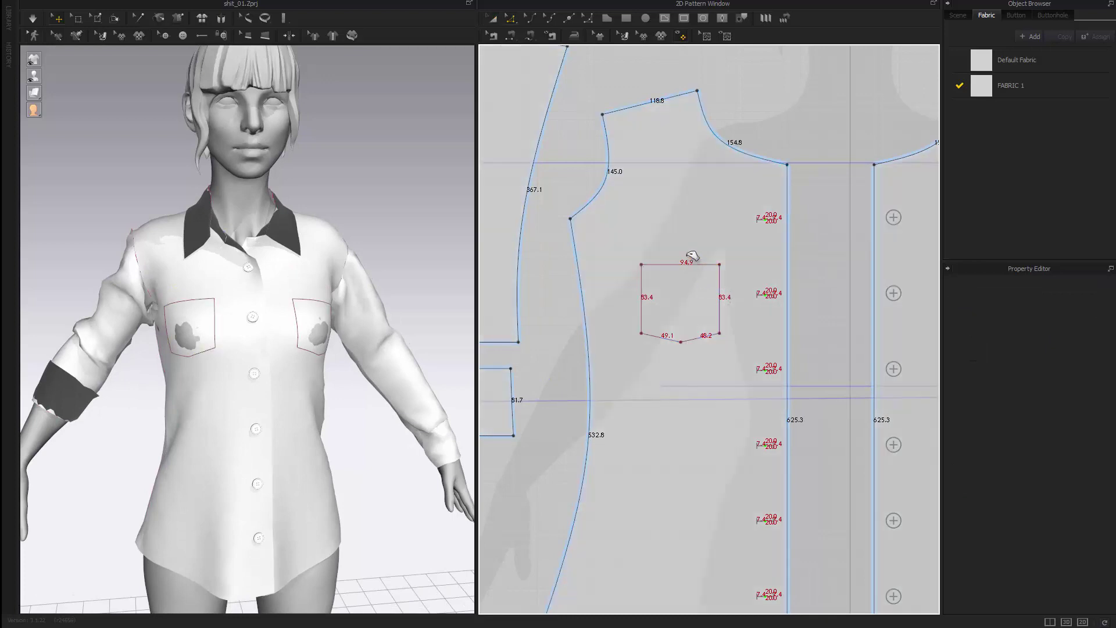
{"action": "left_click", "coordinate": [685, 262]}
{"action": "left_click_drag", "start_coordinate": [688, 263], "coordinate": [688, 248]}
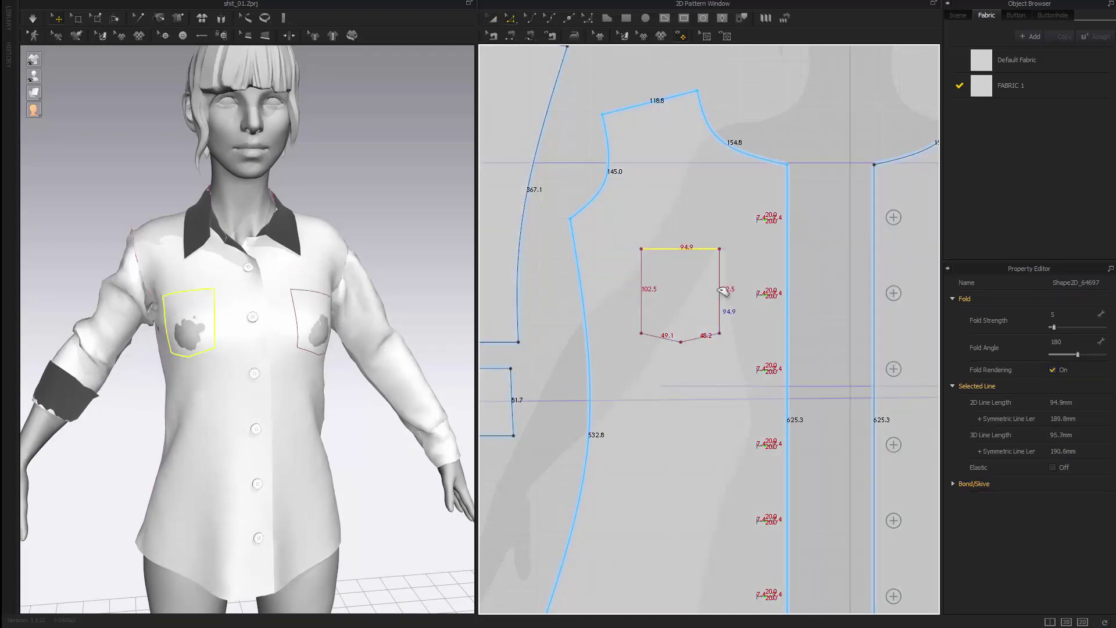
Step: Widen the pocket outline to about 106.6 mm and move it slightly higher on the front panel
{"action": "left_click_drag", "start_coordinate": [722, 289], "coordinate": [727, 290]}
{"action": "left_click_drag", "start_coordinate": [643, 288], "coordinate": [639, 288]}
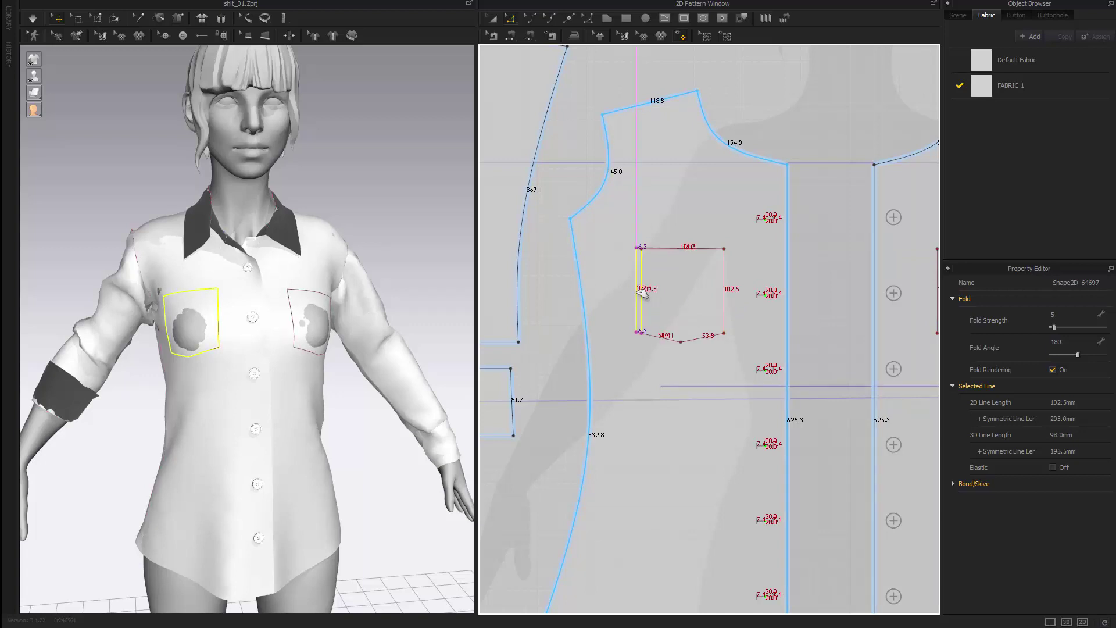
{"action": "key", "text": "a"}
{"action": "left_click_drag", "start_coordinate": [659, 302], "coordinate": [658, 294]}
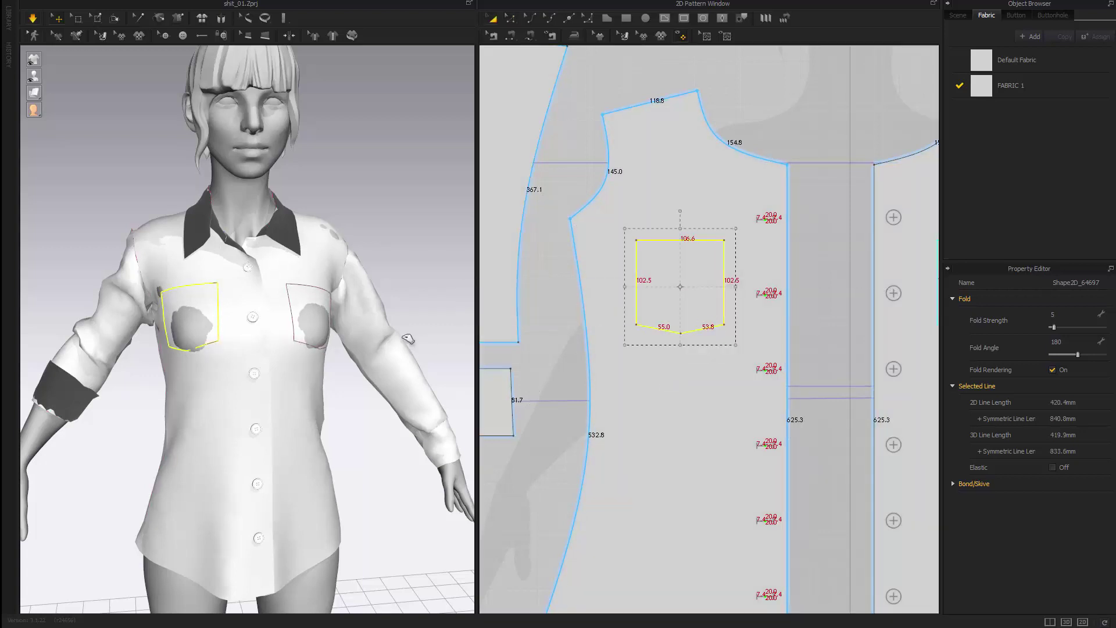
Step: Simulate the shirt, tug the front panel at the pocket outline and check both pockets from the side and front
{"action": "key", "text": "space"}
{"action": "right_click_drag", "start_coordinate": [381, 427], "coordinate": [307, 446]}
{"action": "left_click_drag", "start_coordinate": [251, 348], "coordinate": [259, 378]}
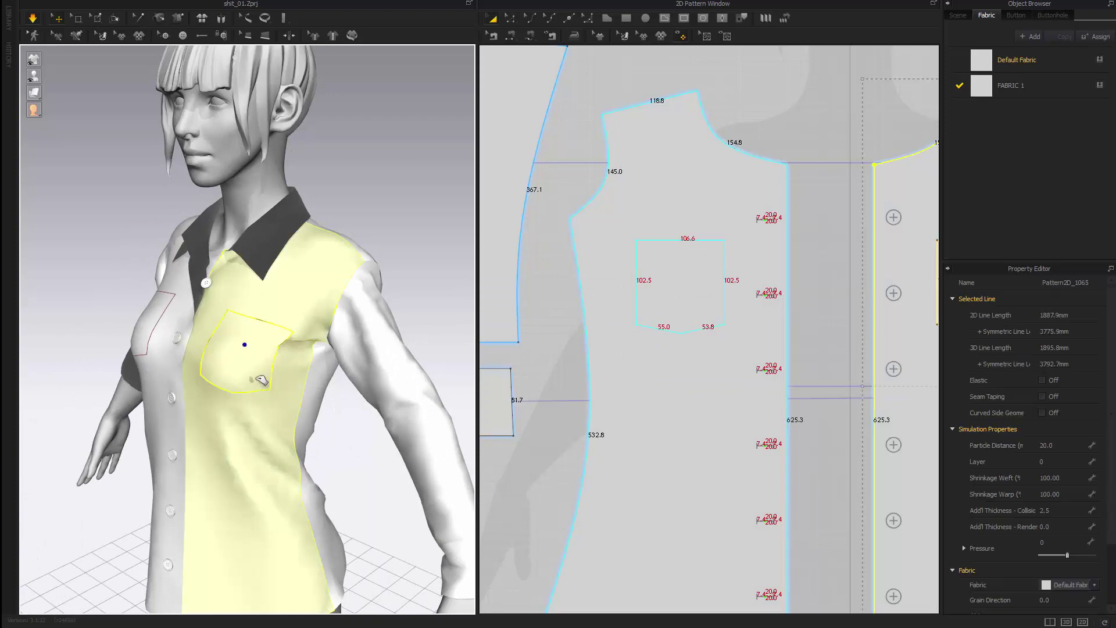
{"action": "right_click_drag", "start_coordinate": [281, 344], "coordinate": [395, 406]}
{"action": "left_click", "coordinate": [406, 310]}
{"action": "right_click_drag", "start_coordinate": [407, 310], "coordinate": [353, 300]}
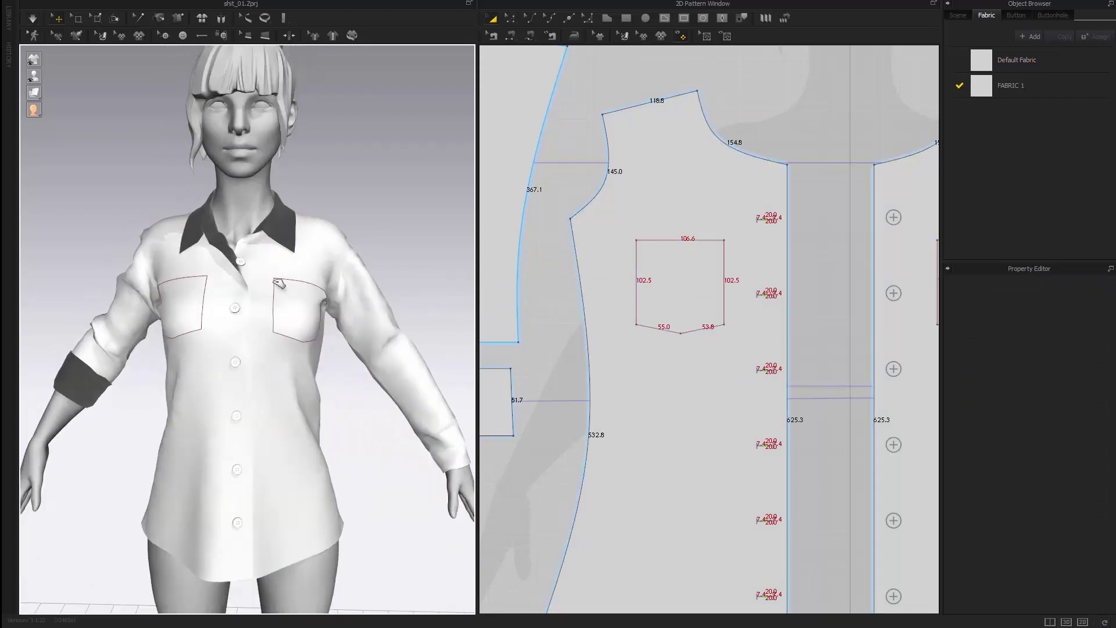
Step: Reposition the top button at the neckline and tug the front neckline and collar stand into place while simulating
{"action": "scroll", "coordinate": [279, 284], "scroll_direction": "up", "scroll_amount": 6}
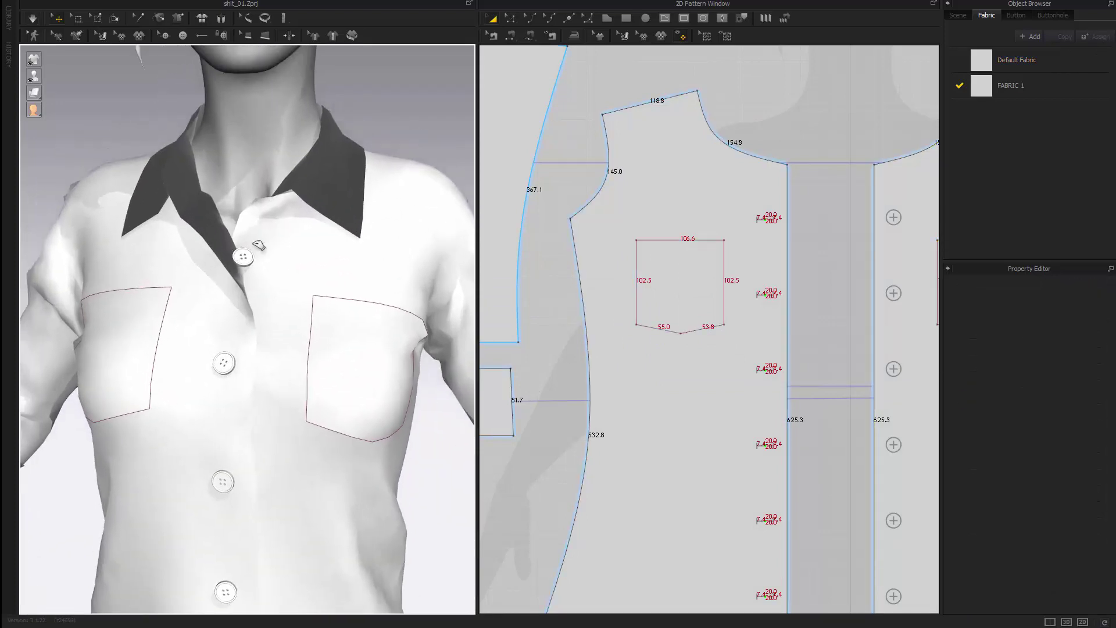
{"action": "left_click", "coordinate": [259, 245]}
{"action": "left_click", "coordinate": [244, 256]}
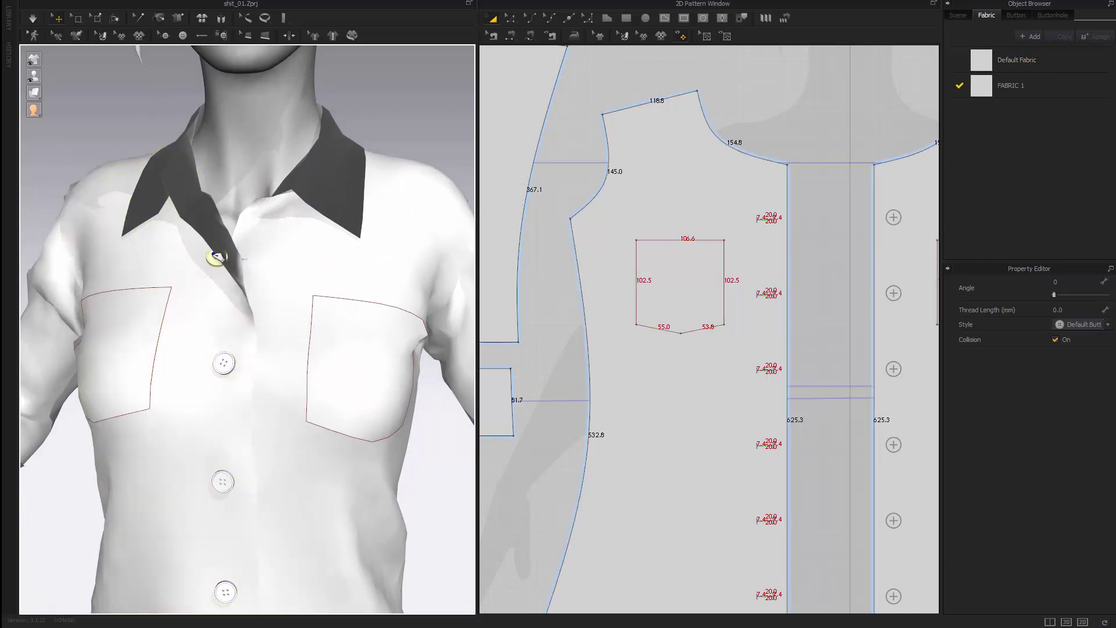
{"action": "mouse_move", "coordinate": [217, 267]}
{"action": "left_mouse_down"}
{"action": "mouse_move", "coordinate": [252, 261]}
{"action": "mouse_move", "coordinate": [213, 261]}
{"action": "mouse_move", "coordinate": [236, 257]}
{"action": "left_mouse_up"}
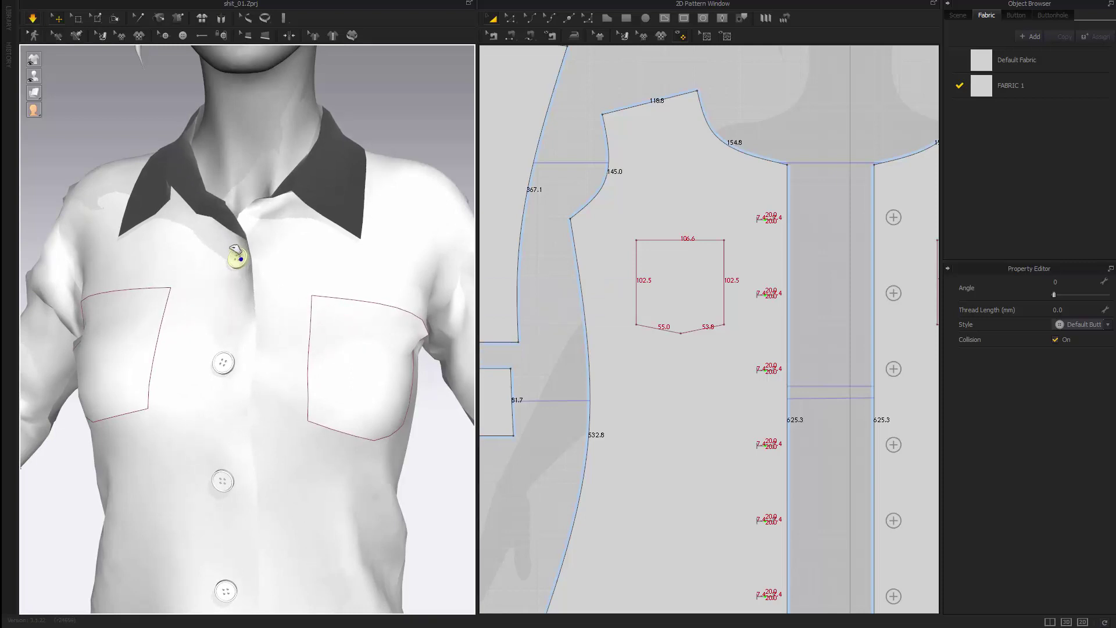
{"action": "left_click_drag", "start_coordinate": [243, 220], "coordinate": [214, 199]}
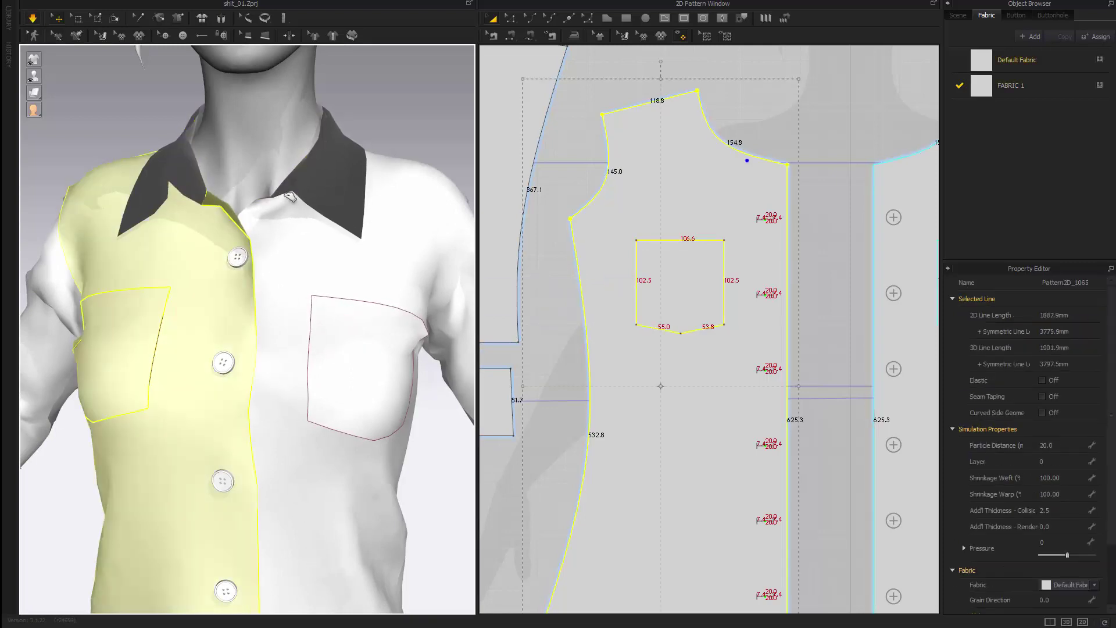
{"action": "left_click_drag", "start_coordinate": [282, 178], "coordinate": [284, 165]}
{"action": "scroll", "coordinate": [347, 264], "scroll_direction": "down", "scroll_amount": 3}
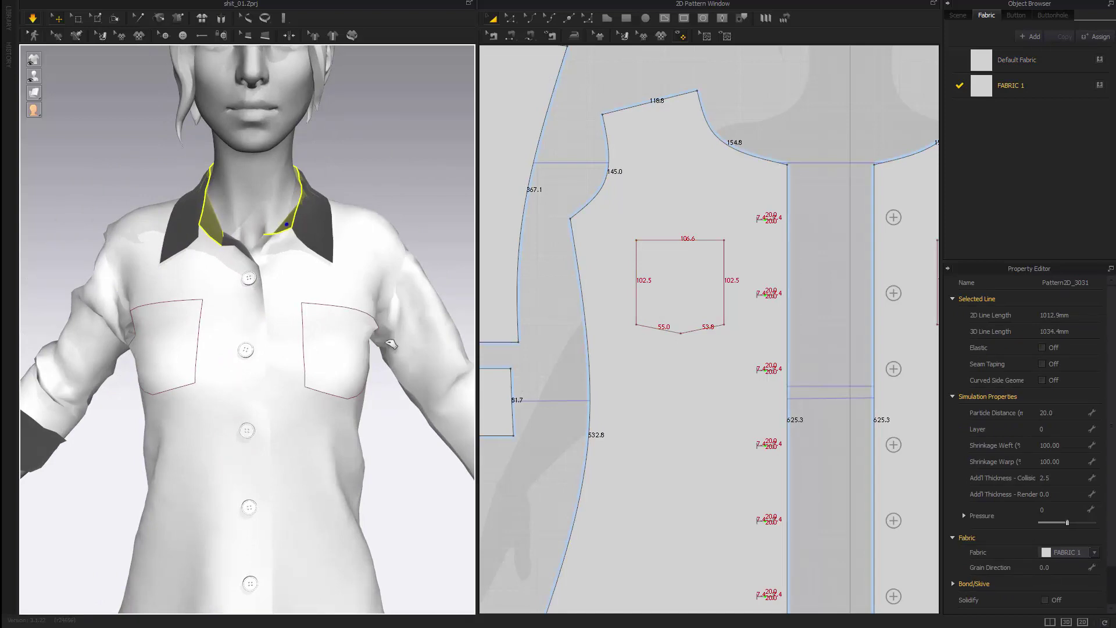
Step: Clone the chest pocket outline as a separate pattern piece and place it below the cuff pattern
{"action": "right_click_drag", "start_coordinate": [391, 348], "coordinate": [434, 379]}
{"action": "scroll", "coordinate": [690, 404], "scroll_direction": "down", "scroll_amount": 3}
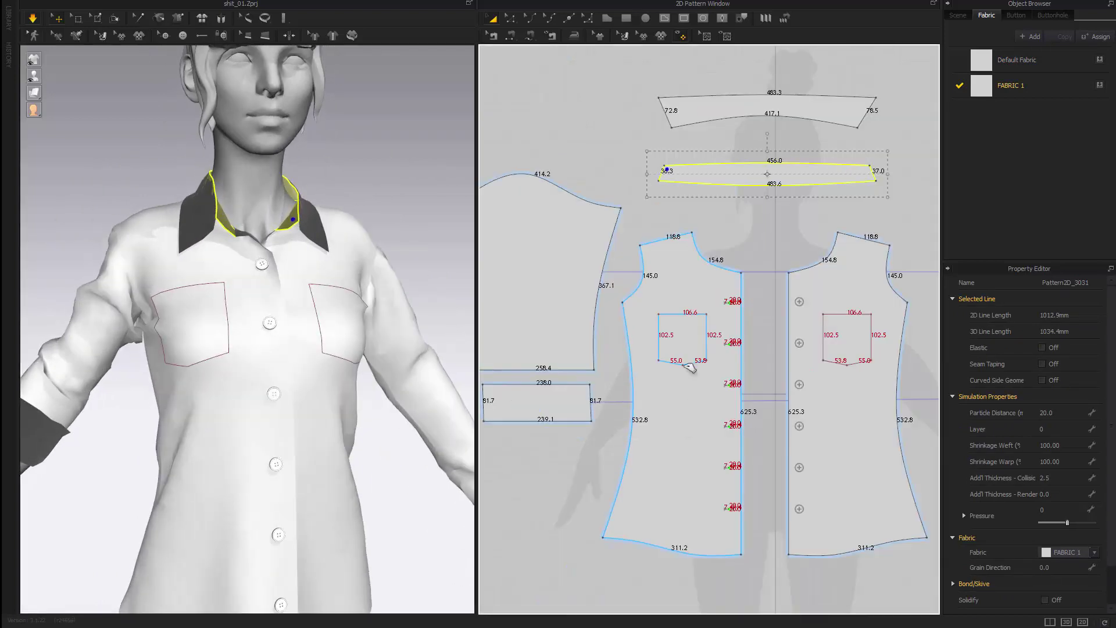
{"action": "left_click", "coordinate": [706, 358]}
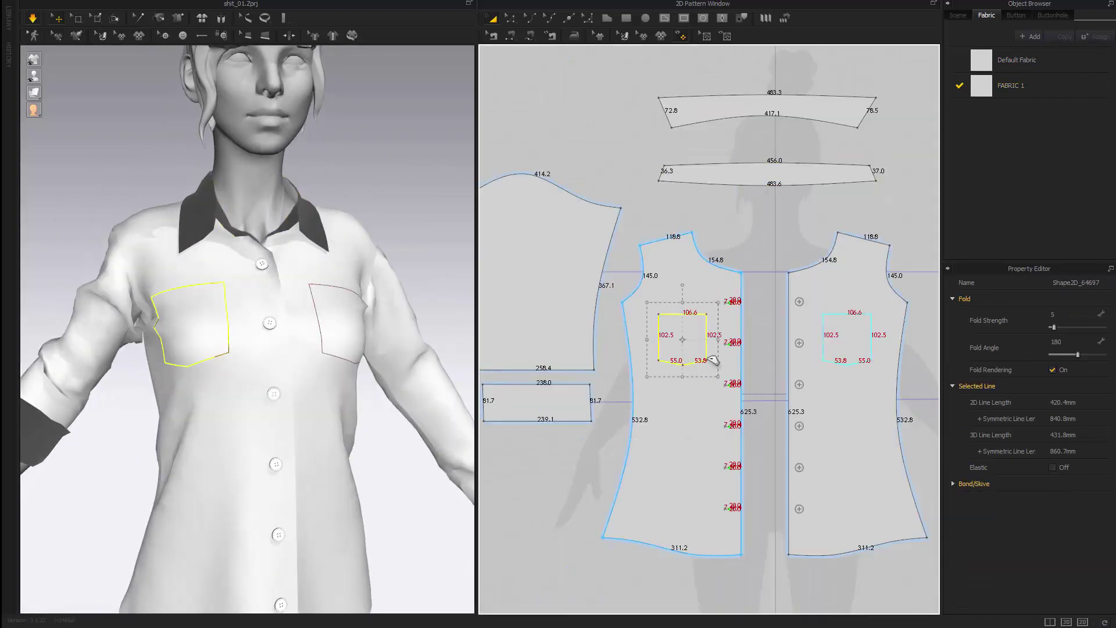
{"action": "right_click", "coordinate": [855, 348]}
{"action": "key", "text": "Escape"}
{"action": "right_click", "coordinate": [689, 341]}
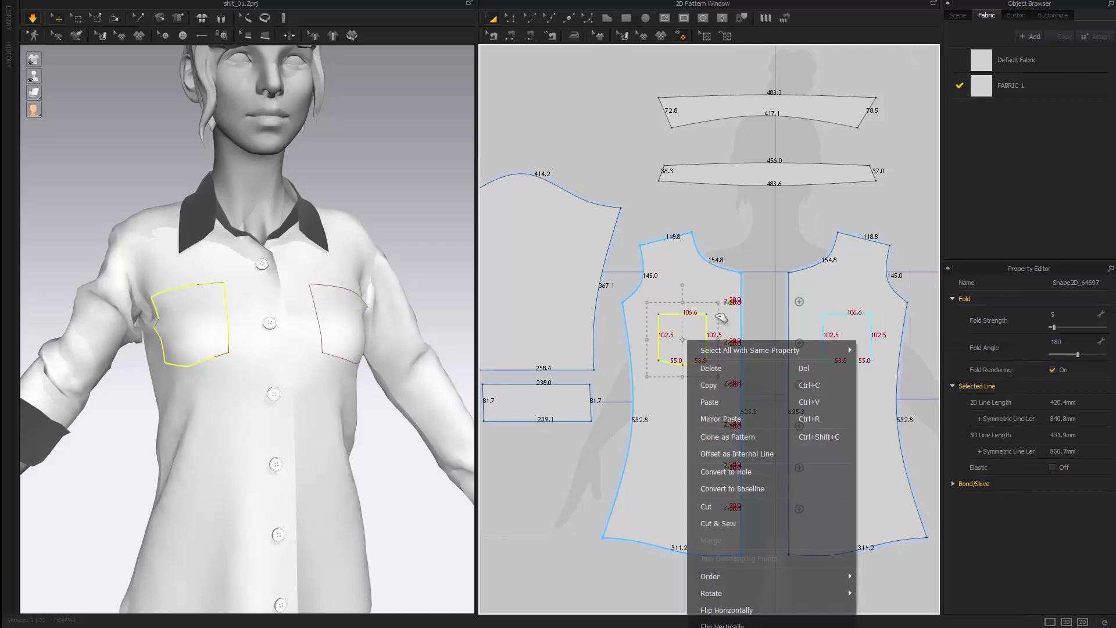
{"action": "left_click", "coordinate": [773, 437]}
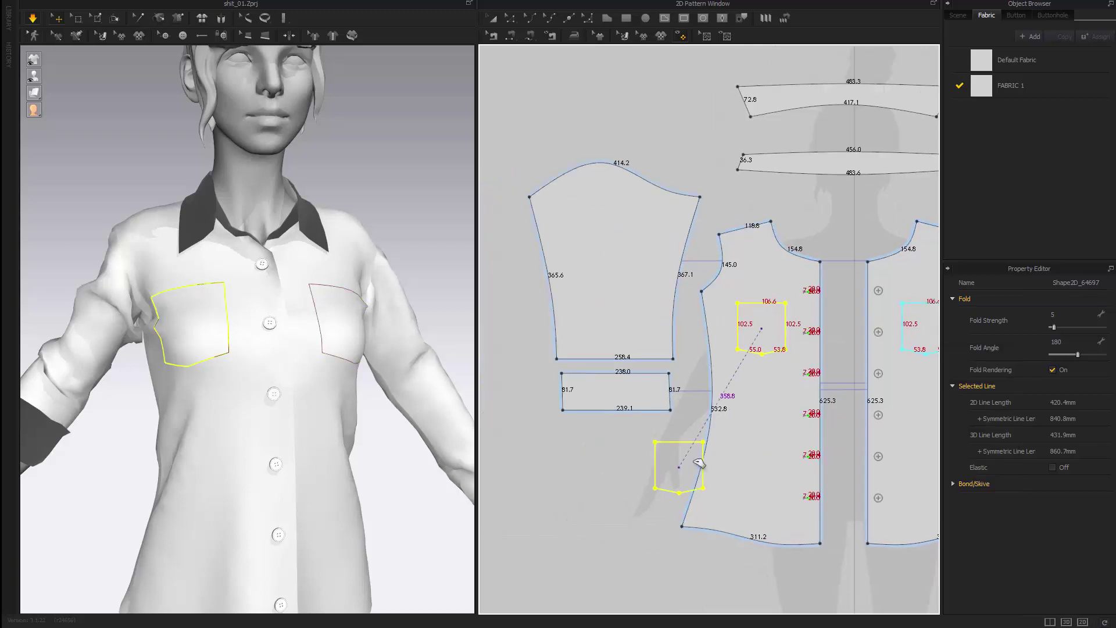
{"action": "left_click", "coordinate": [643, 487]}
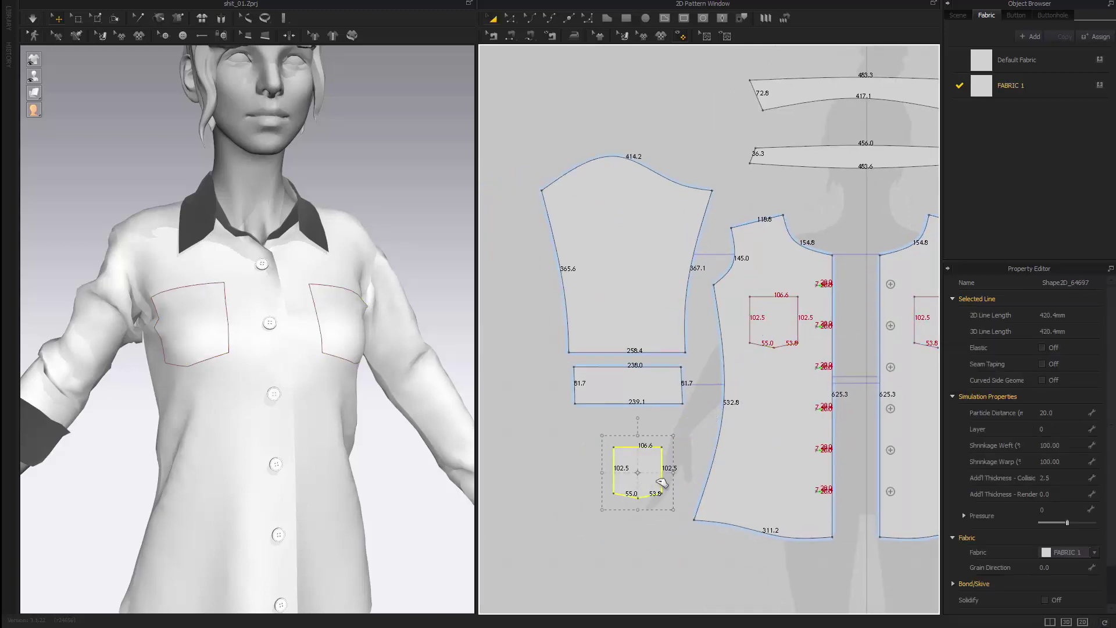
Step: Sew both sides and both bottom edges of the cloned pocket piece to the matching edges of the front panel's pocket outline
{"action": "key", "text": "n"}
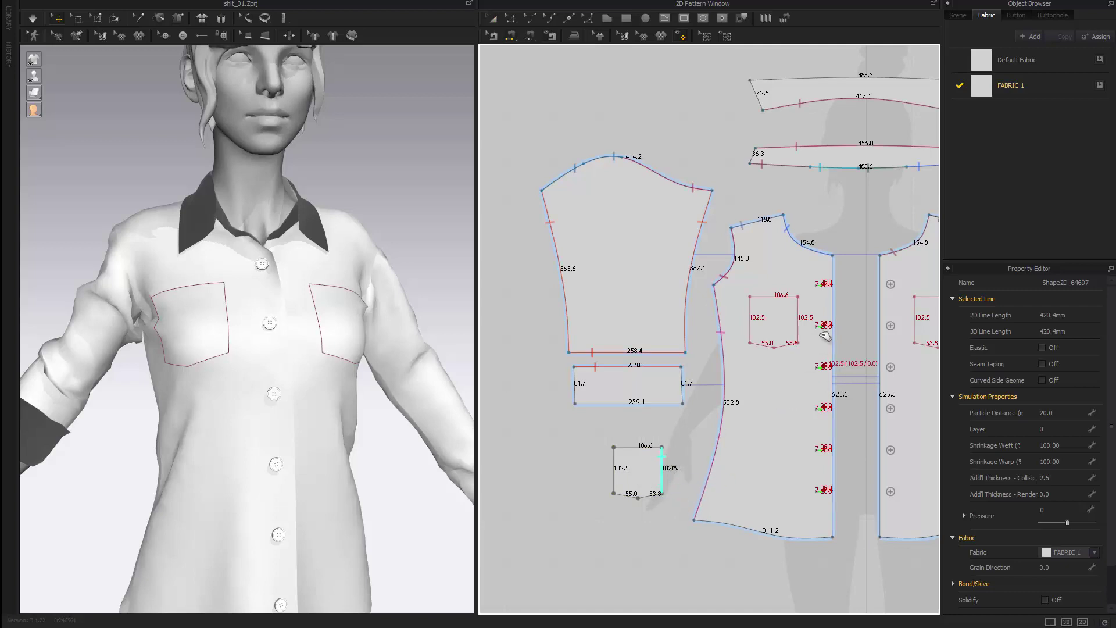
{"action": "left_click", "coordinate": [805, 317]}
{"action": "left_click", "coordinate": [751, 314]}
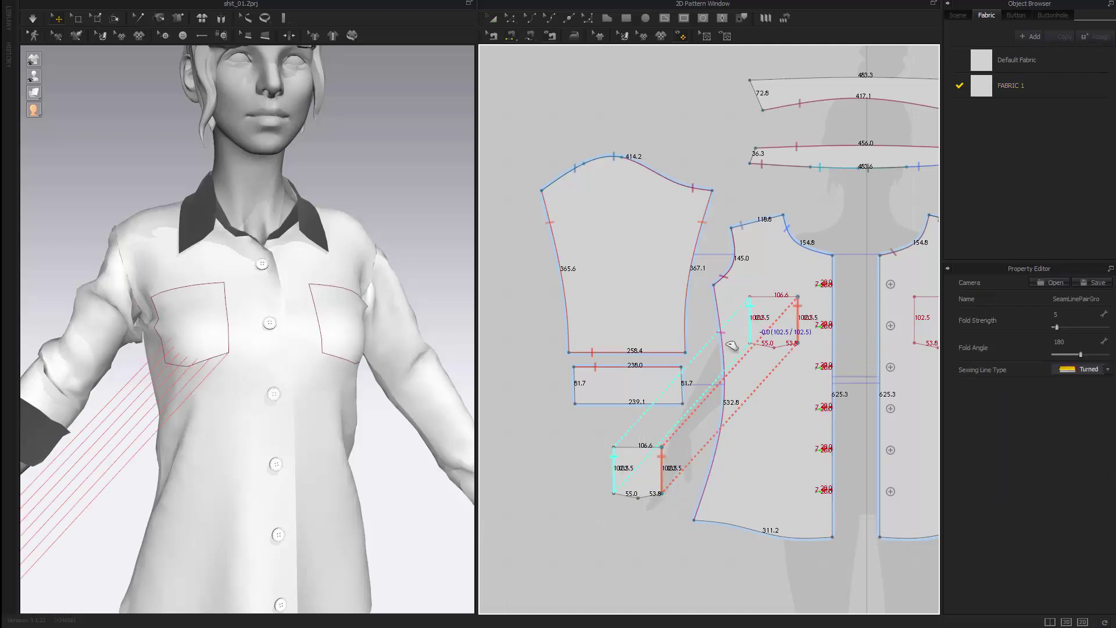
{"action": "left_click", "coordinate": [615, 468]}
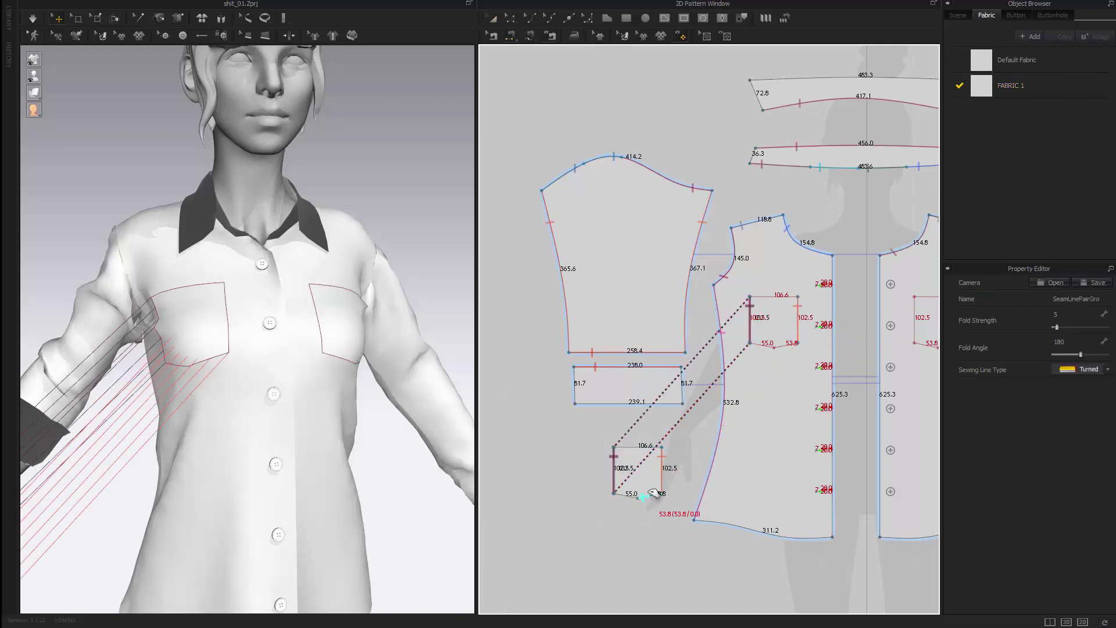
{"action": "left_click", "coordinate": [790, 351]}
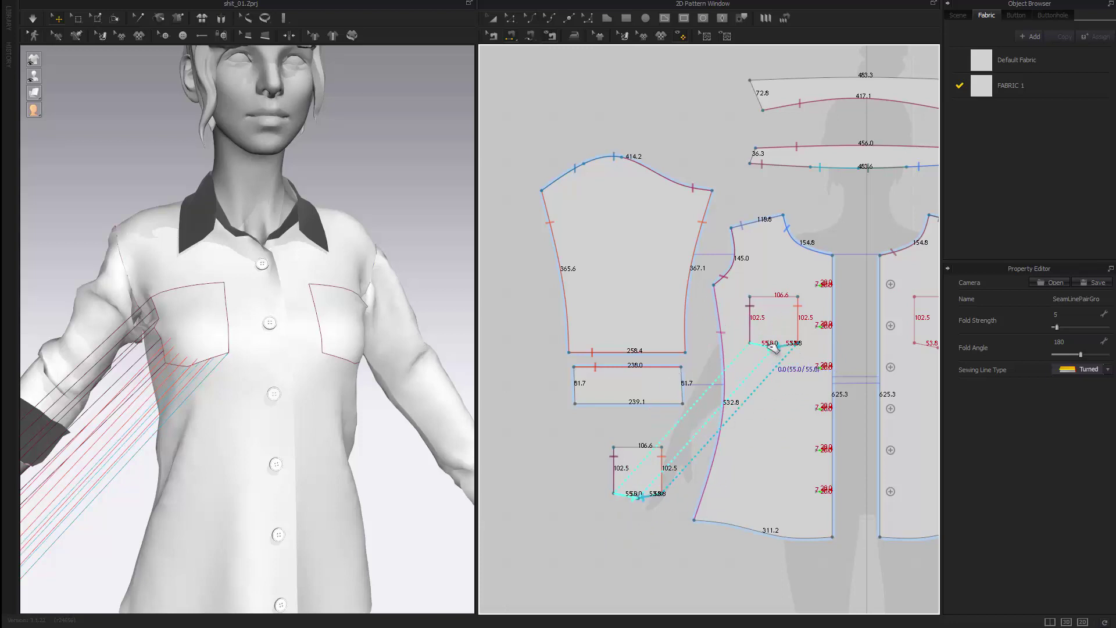
{"action": "left_click", "coordinate": [768, 346]}
Step: Bring the pocket piece in front of the avatar's chest and simulate to drape it onto the shirt
{"action": "scroll", "coordinate": [274, 491], "scroll_direction": "down", "scroll_amount": 5}
{"action": "left_click_drag", "start_coordinate": [154, 413], "coordinate": [257, 339]}
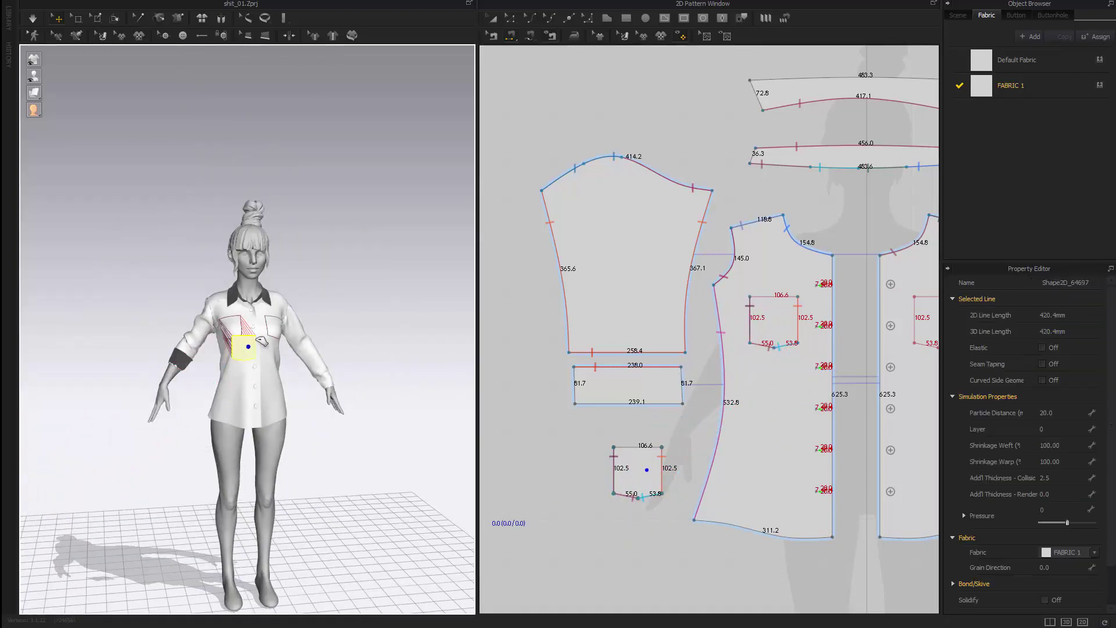
{"action": "left_click", "coordinate": [243, 321]}
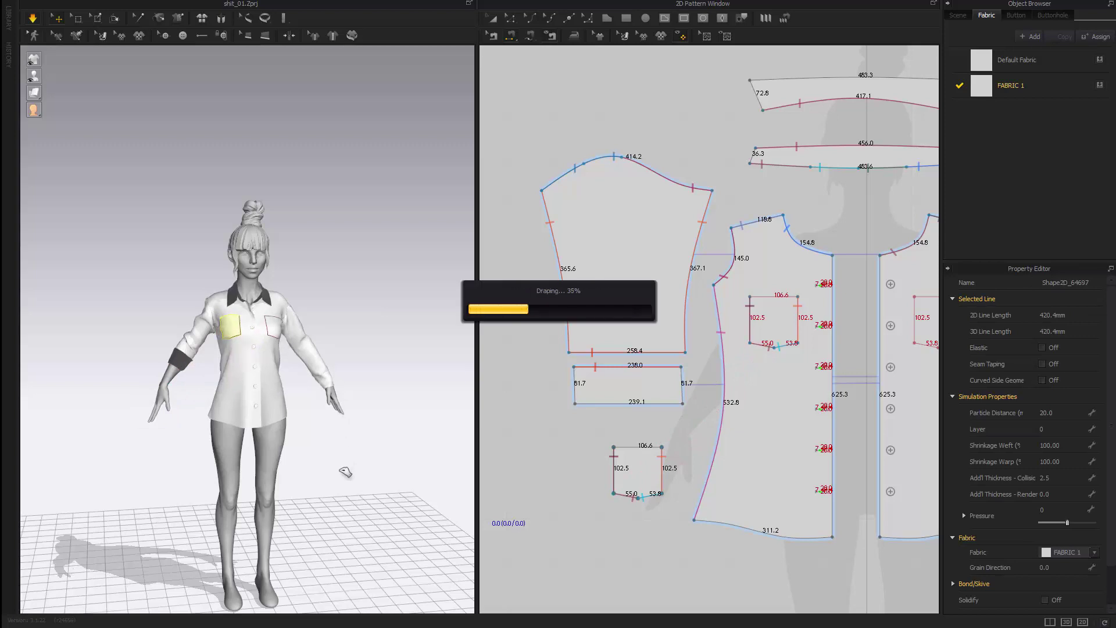
{"action": "scroll", "coordinate": [247, 317], "scroll_direction": "up", "scroll_amount": 10}
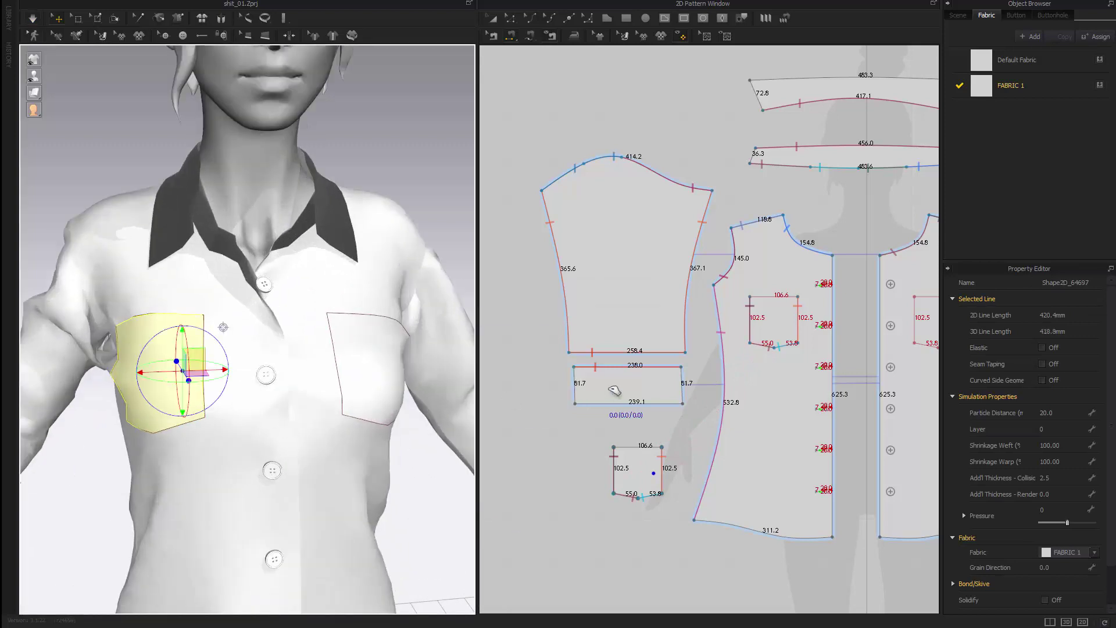
Step: Create a symmetric copy of the pocket piece, without sewing, and place it beside the opposite front panel
{"action": "scroll", "coordinate": [614, 390], "scroll_direction": "down", "scroll_amount": 2}
{"action": "scroll", "coordinate": [580, 449], "scroll_direction": "down", "scroll_amount": 2}
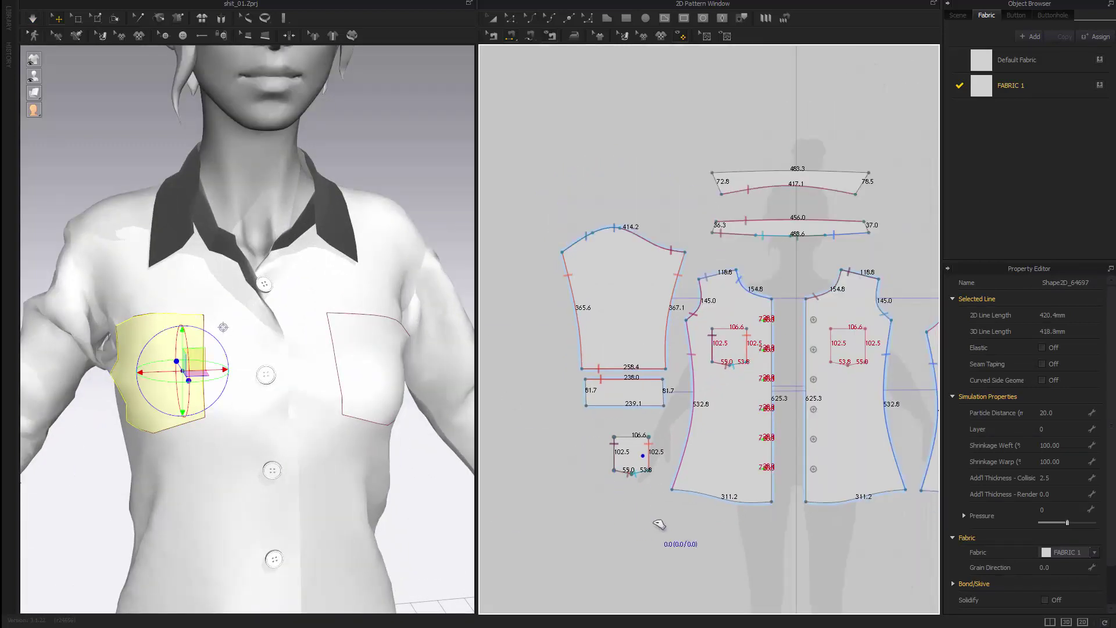
{"action": "scroll", "coordinate": [658, 525], "scroll_direction": "down", "scroll_amount": 2}
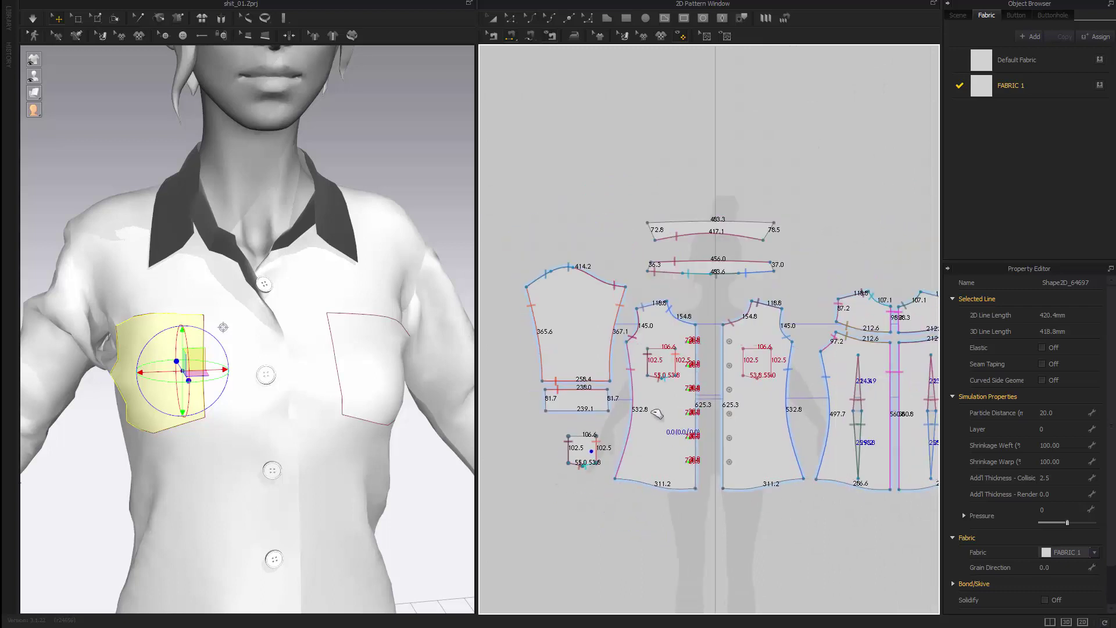
{"action": "right_click", "coordinate": [584, 446]}
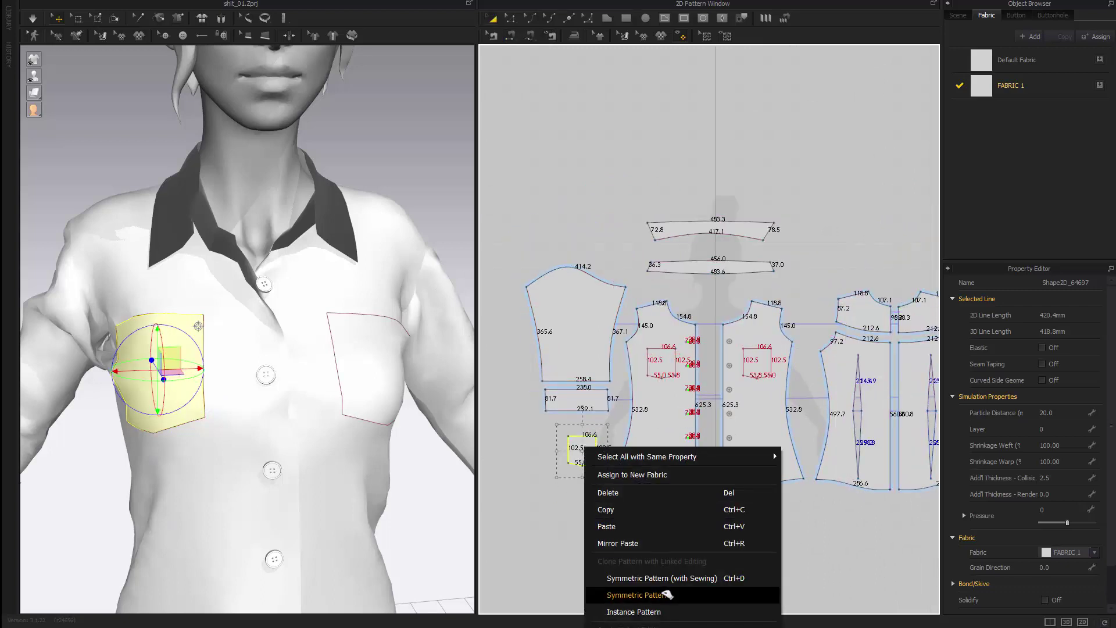
{"action": "left_click", "coordinate": [635, 595]}
{"action": "scroll", "coordinate": [808, 395], "scroll_direction": "up", "scroll_amount": 3}
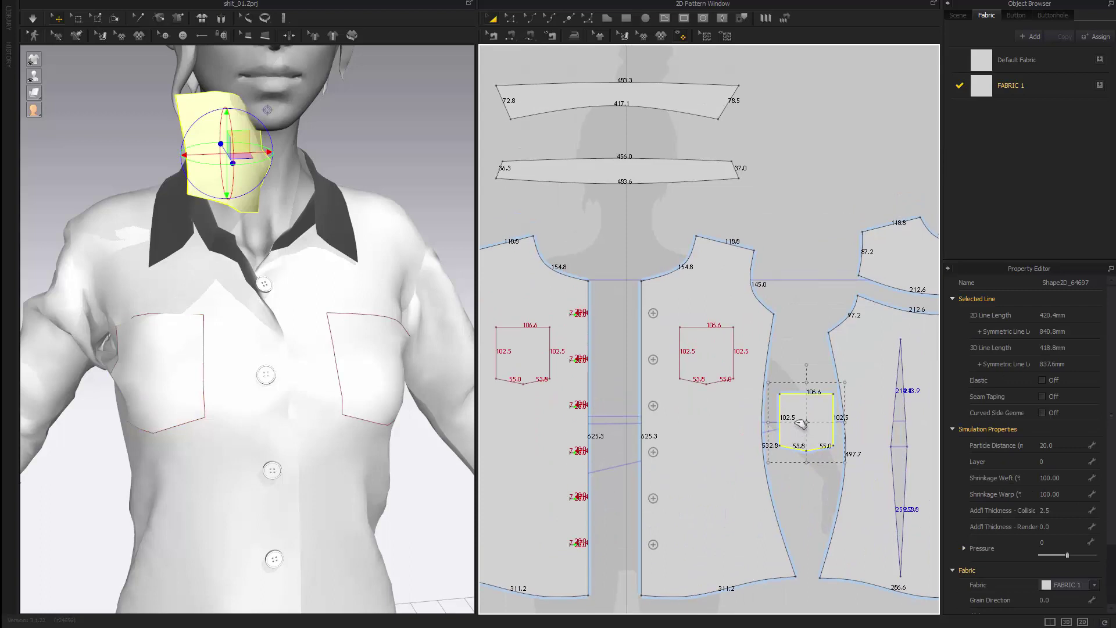
Step: Sew the mirrored pocket's sides and bottom edges to the pocket outline on the opposite front panel
{"action": "left_click", "coordinate": [801, 423]}
{"action": "left_click", "coordinate": [681, 343]}
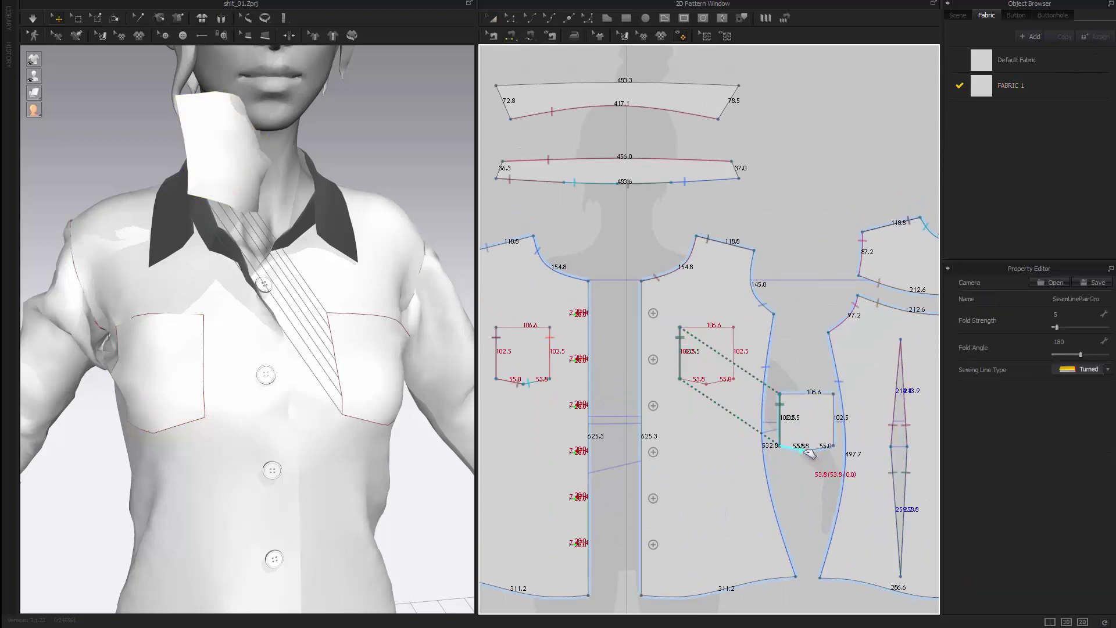
{"action": "left_click", "coordinate": [703, 385]}
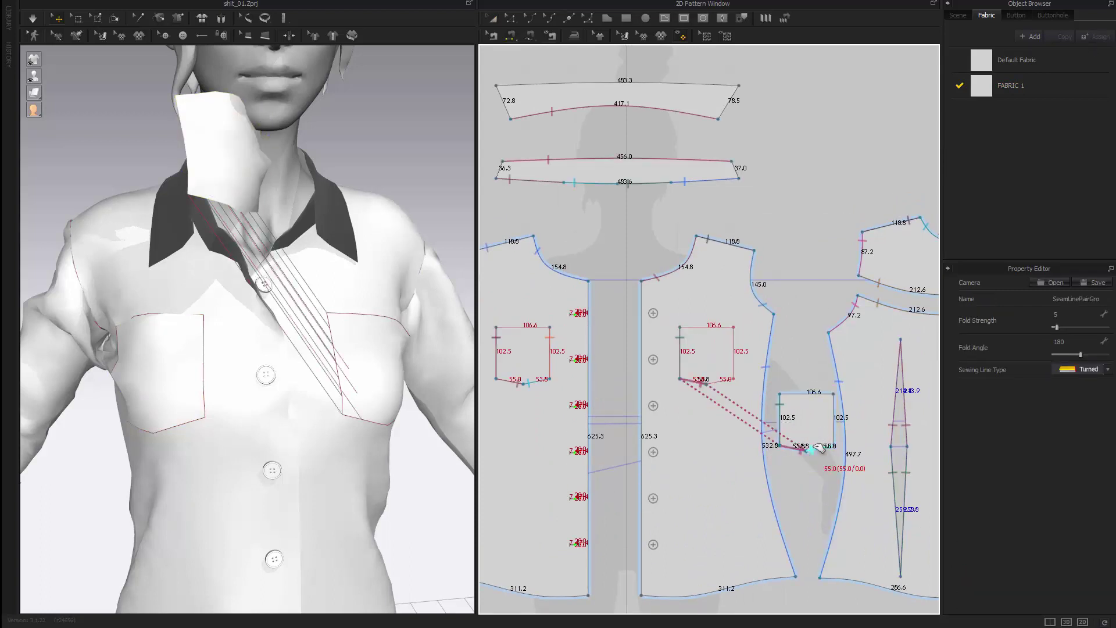
{"action": "left_click", "coordinate": [734, 351]}
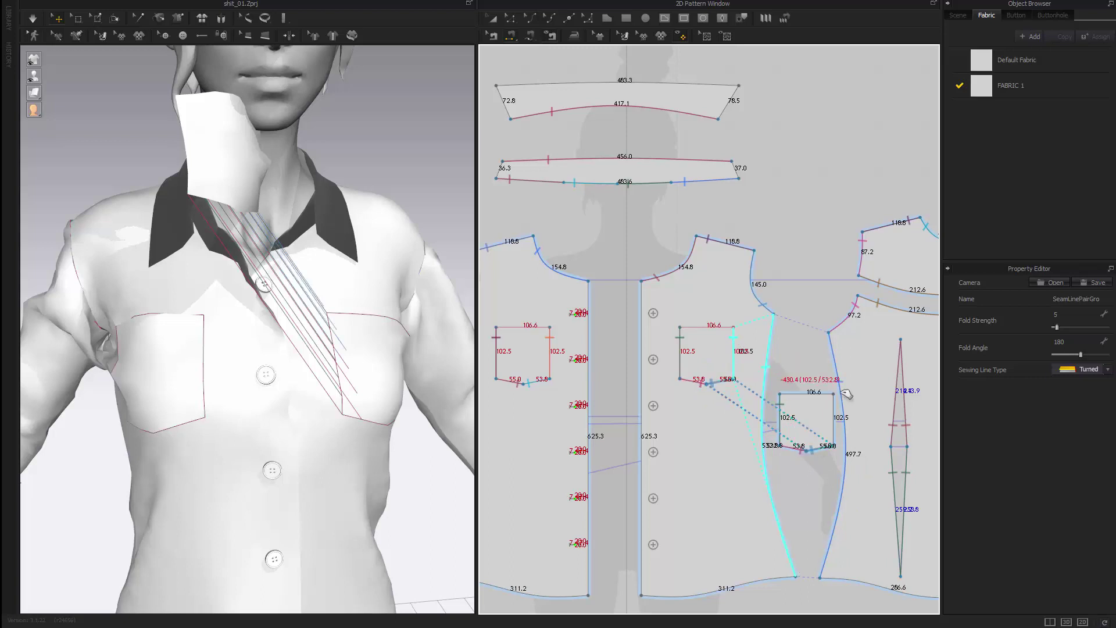
{"action": "left_click", "coordinate": [834, 420]}
Step: Simulate the second pocket onto the shirt and tug the front panel above it to smooth the fabric
{"action": "key", "text": "space"}
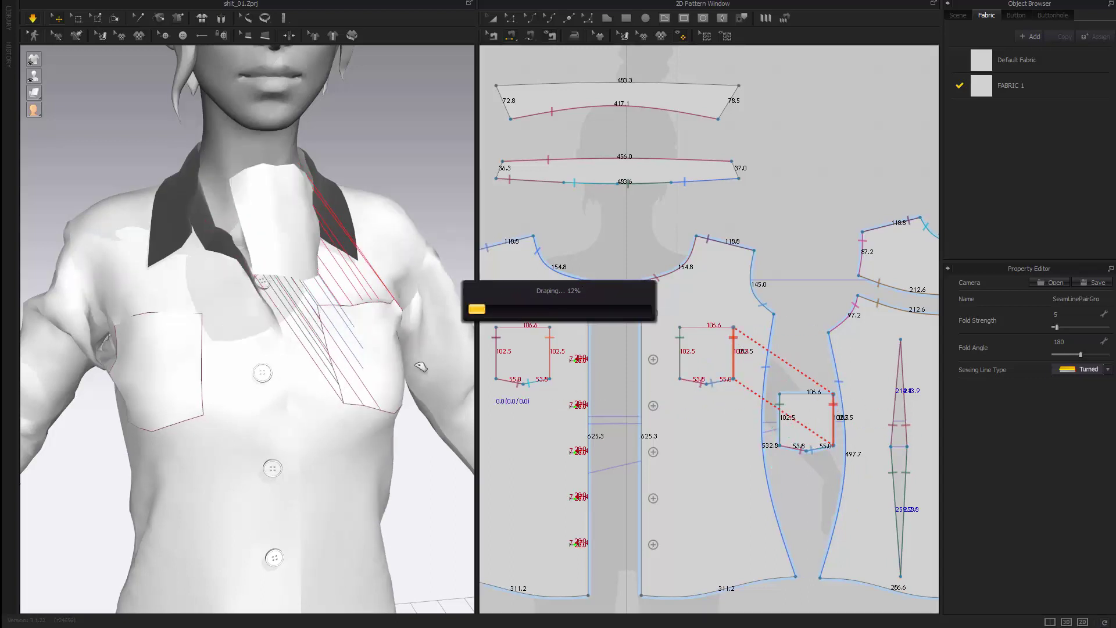
{"action": "right_click_drag", "start_coordinate": [412, 393], "coordinate": [367, 372]}
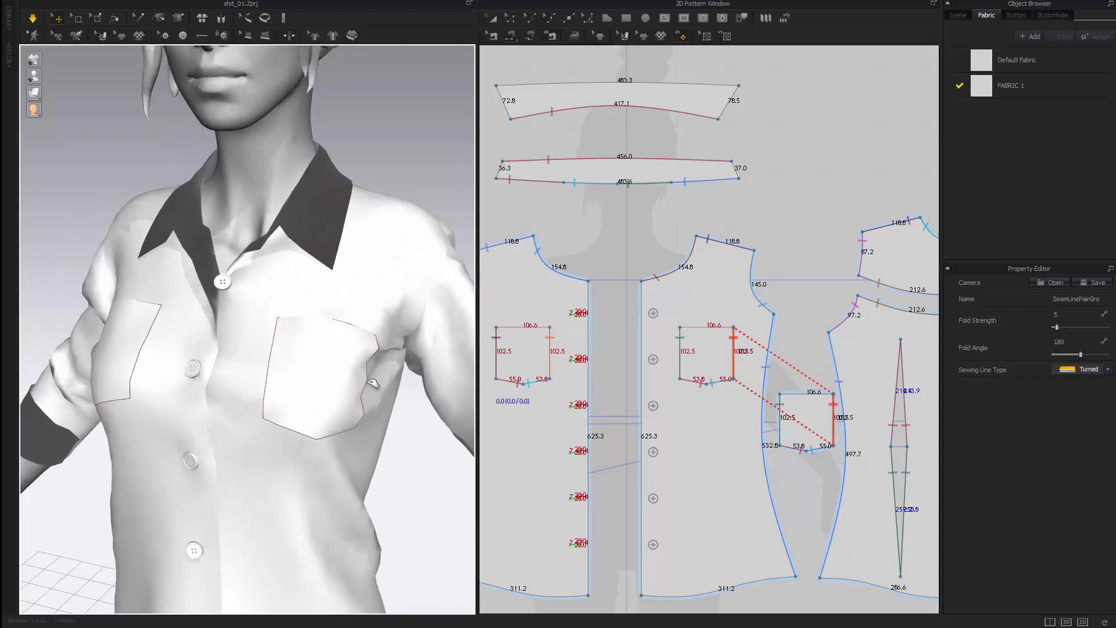
{"action": "left_click_drag", "start_coordinate": [388, 322], "coordinate": [298, 309]}
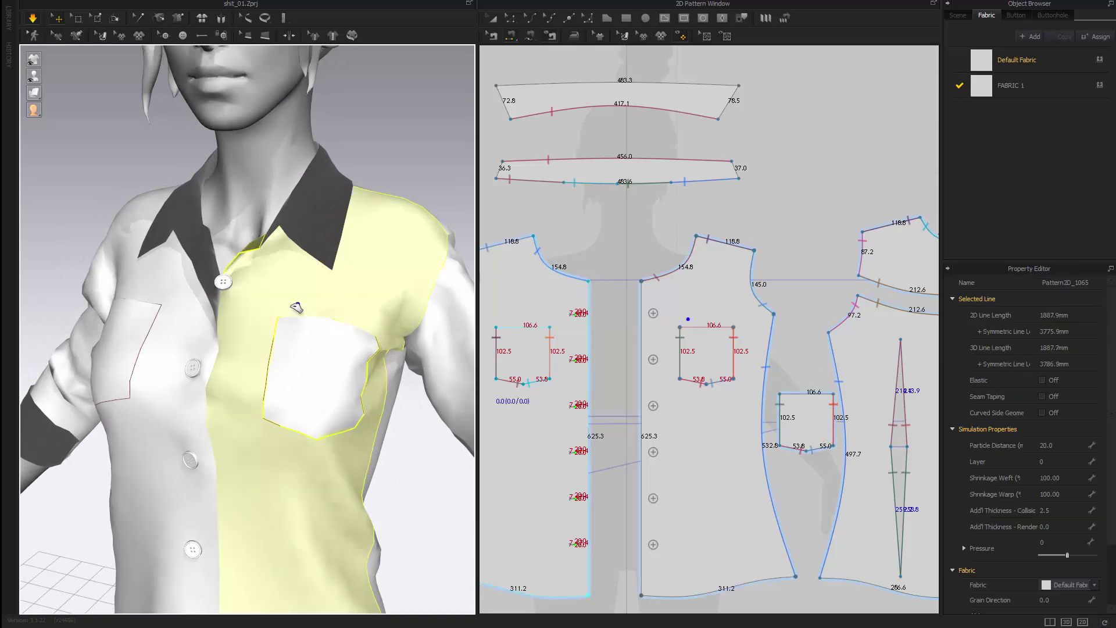
{"action": "right_click_drag", "start_coordinate": [419, 341], "coordinate": [375, 324]}
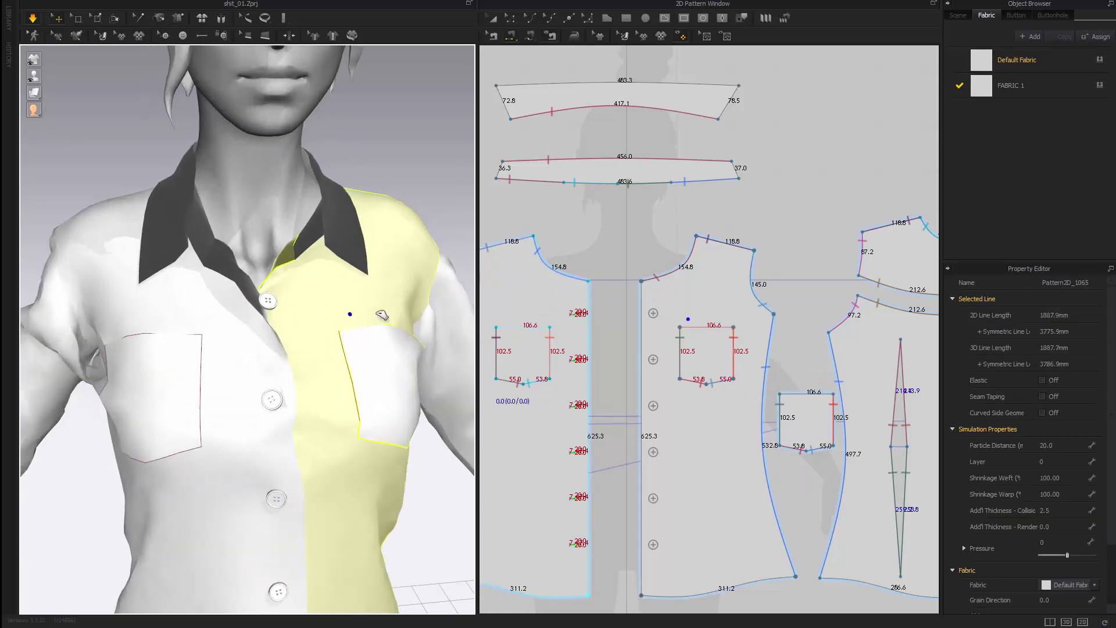
Step: Draw a horizontal internal line 106.6 mm long on the front panel, just above the pocket outline's top edge
{"action": "scroll", "coordinate": [670, 357], "scroll_direction": "up", "scroll_amount": 2}
{"action": "scroll", "coordinate": [673, 225], "scroll_direction": "up", "scroll_amount": 3}
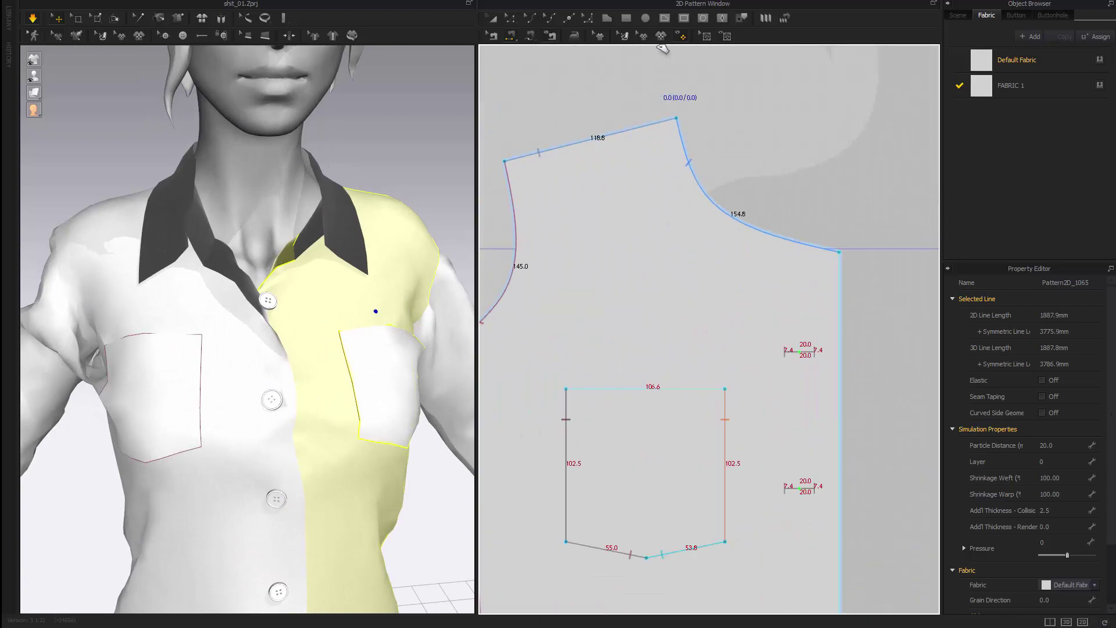
{"action": "left_click", "coordinate": [664, 18]}
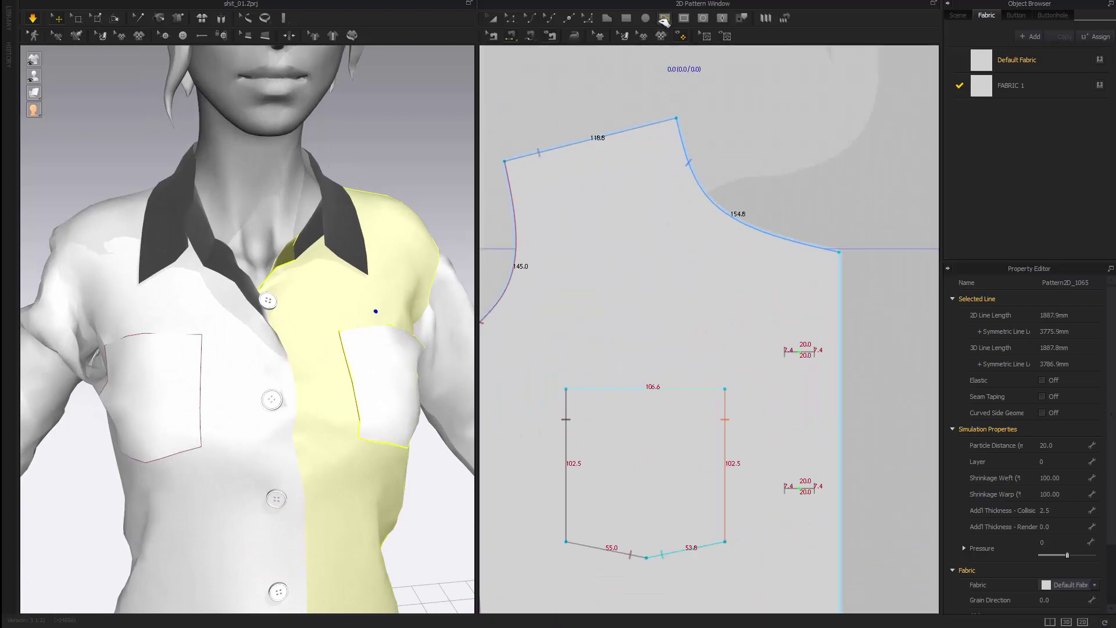
{"action": "left_click", "coordinate": [567, 369]}
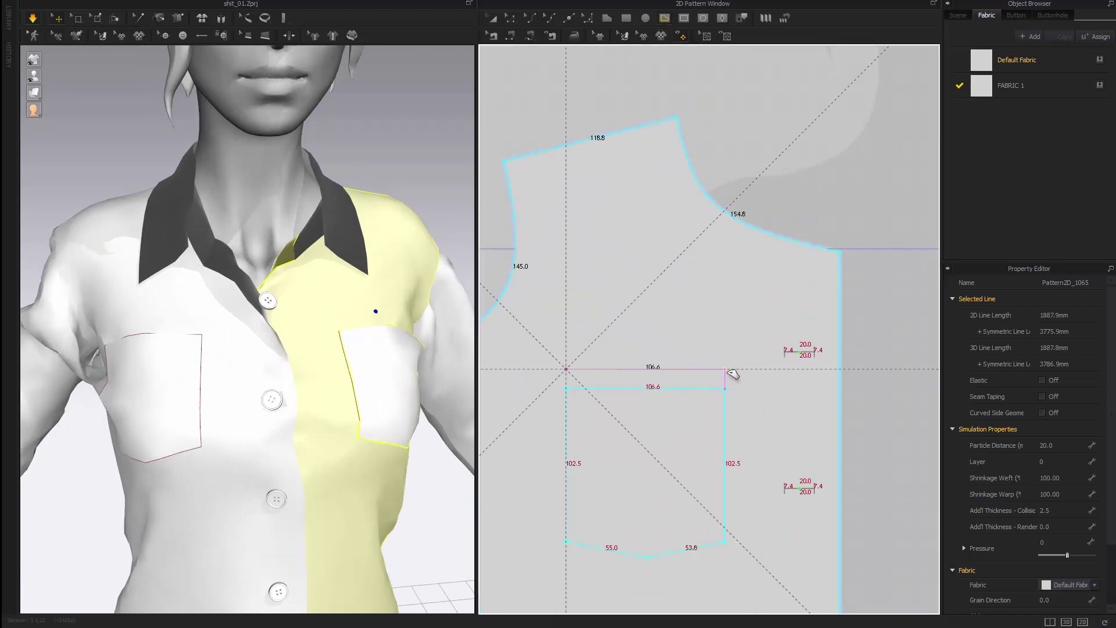
{"action": "left_click", "coordinate": [725, 369], "text": "shift"}
{"action": "key", "text": "Escape"}
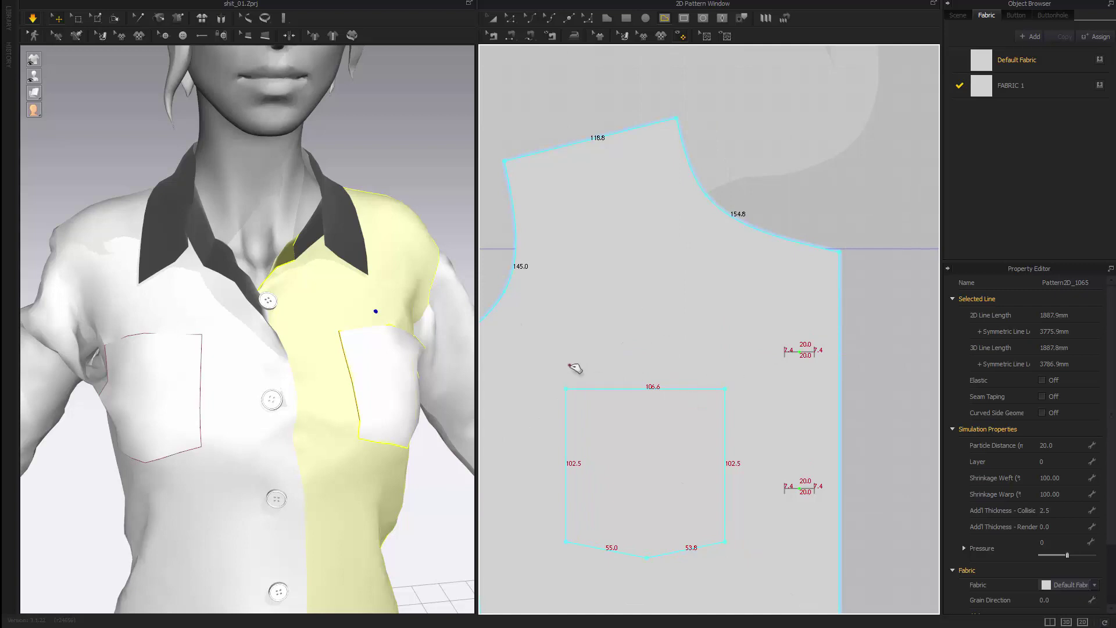
{"action": "left_click", "coordinate": [566, 370]}
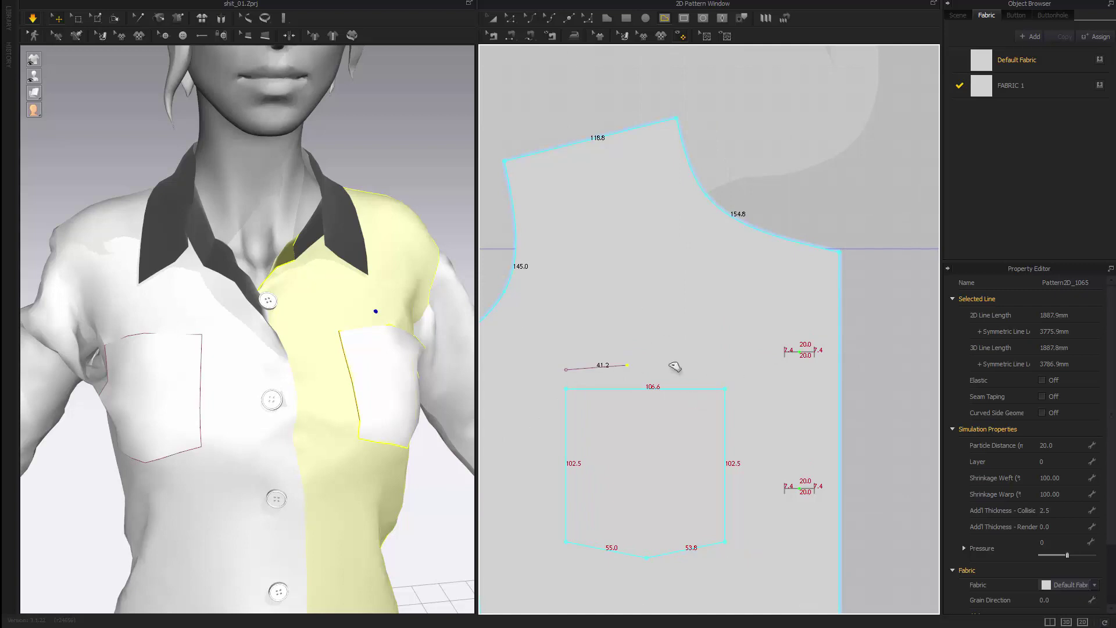
{"action": "double_click", "coordinate": [730, 370]}
{"action": "key", "text": "a"}
{"action": "left_click", "coordinate": [670, 371]}
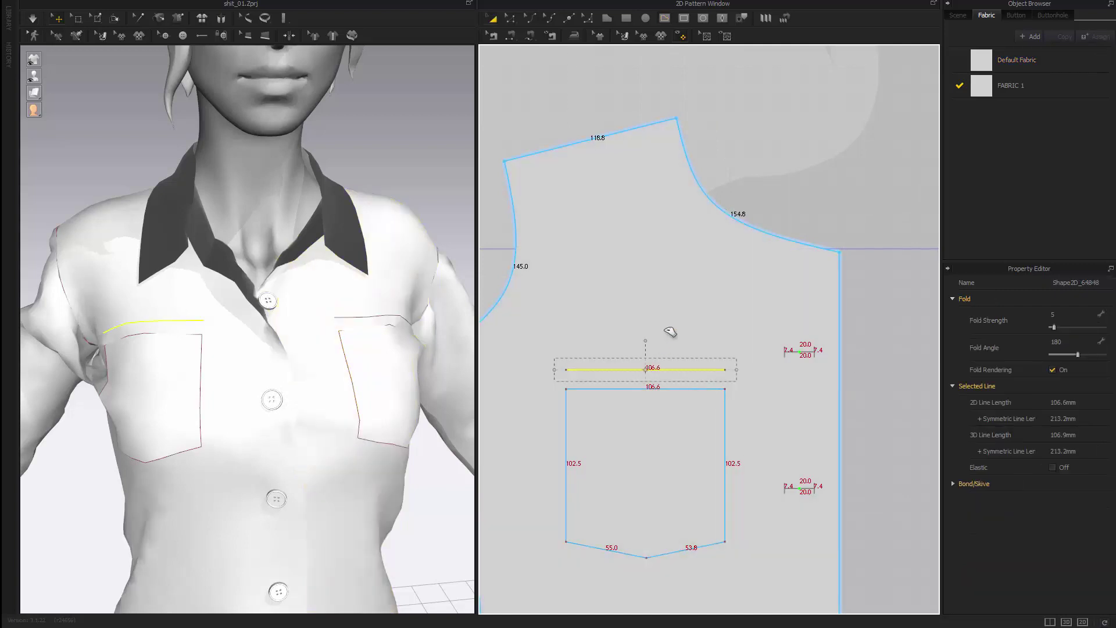
{"action": "left_click", "coordinate": [671, 330]}
{"action": "scroll", "coordinate": [669, 278], "scroll_direction": "down", "scroll_amount": 2}
{"action": "middle_click_drag", "start_coordinate": [669, 277], "coordinate": [666, 244]}
{"action": "left_click", "coordinate": [771, 156]}
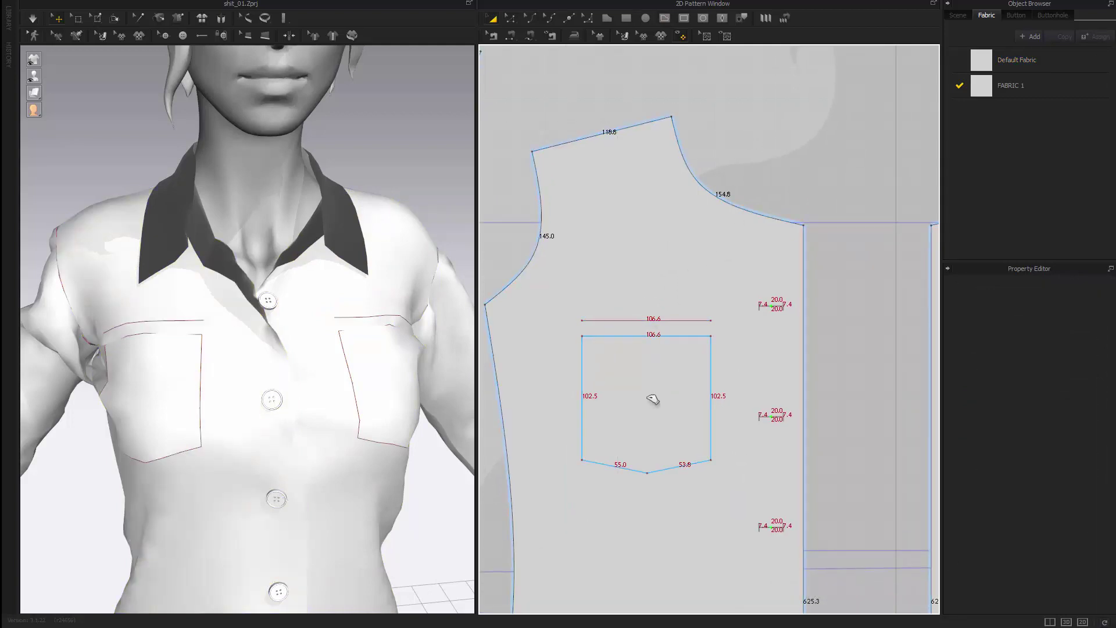
Step: Draw a rectangular pocket flap about 108 × 23 mm over the pocket outline's top edge on the front panel
{"action": "left_click", "coordinate": [652, 399]}
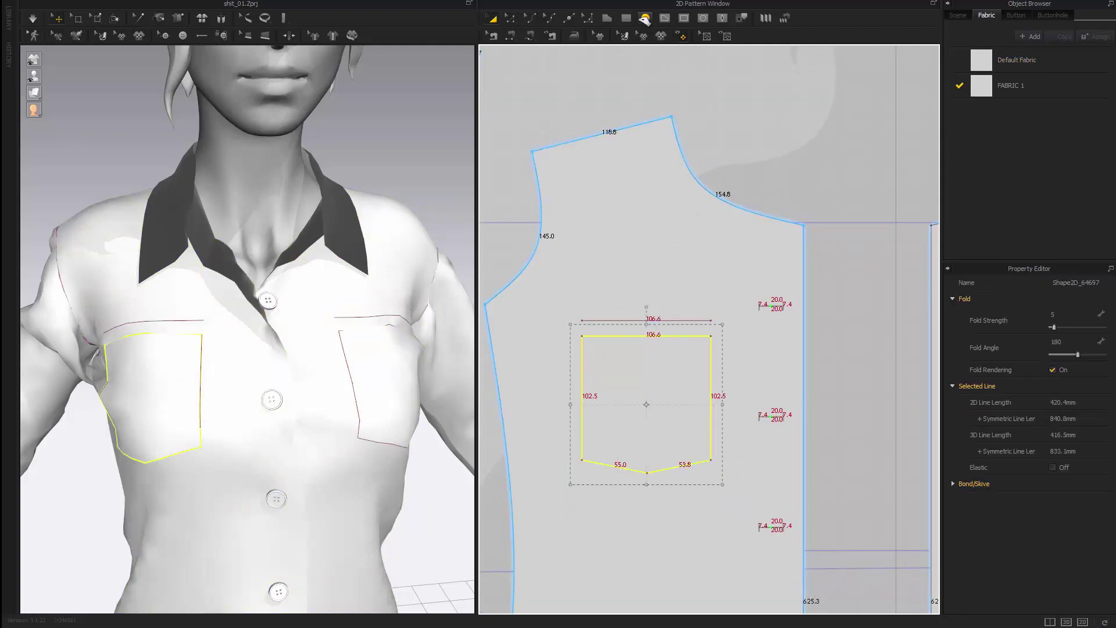
{"action": "key", "text": "z"}
{"action": "left_click_drag", "start_coordinate": [582, 323], "coordinate": [716, 353]}
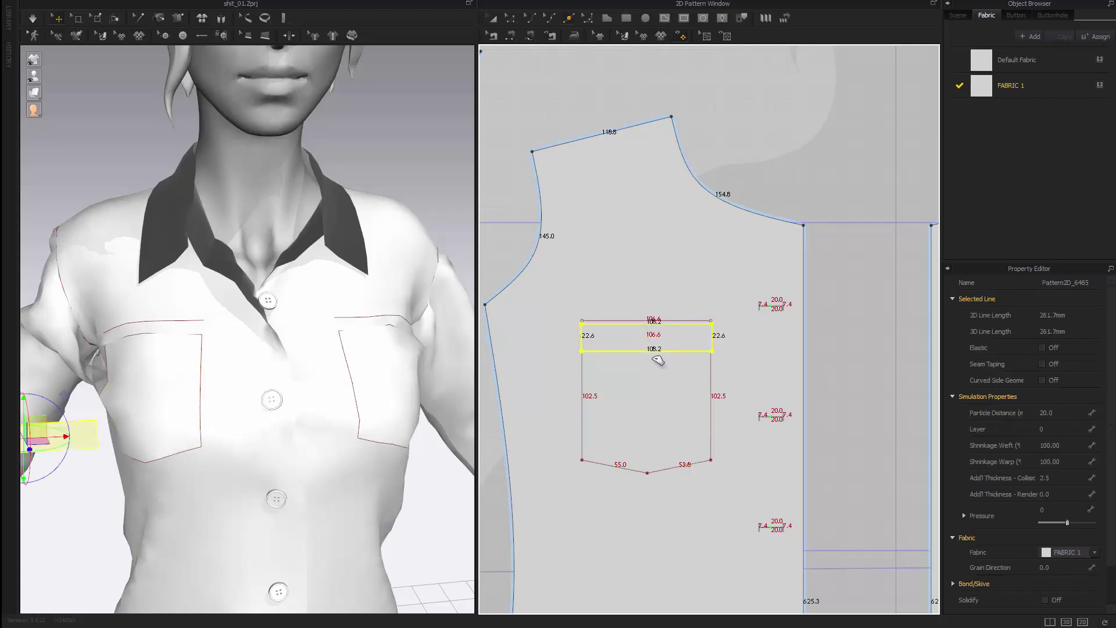
Step: Add a point near the middle of the flap's bottom edge and pull it down into a shallow V with sides of about 57 and 54 mm
{"action": "left_click", "coordinate": [650, 351]}
{"action": "key", "text": "z"}
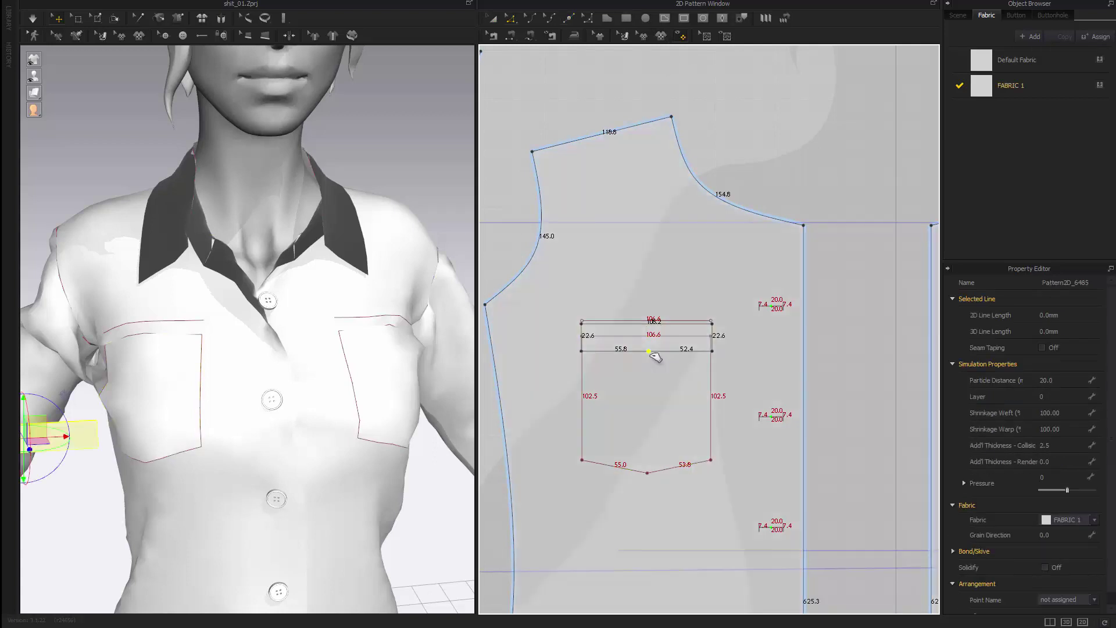
{"action": "left_click_drag", "start_coordinate": [649, 352], "coordinate": [648, 365]}
{"action": "key", "text": "a"}
{"action": "left_click", "coordinate": [656, 344]}
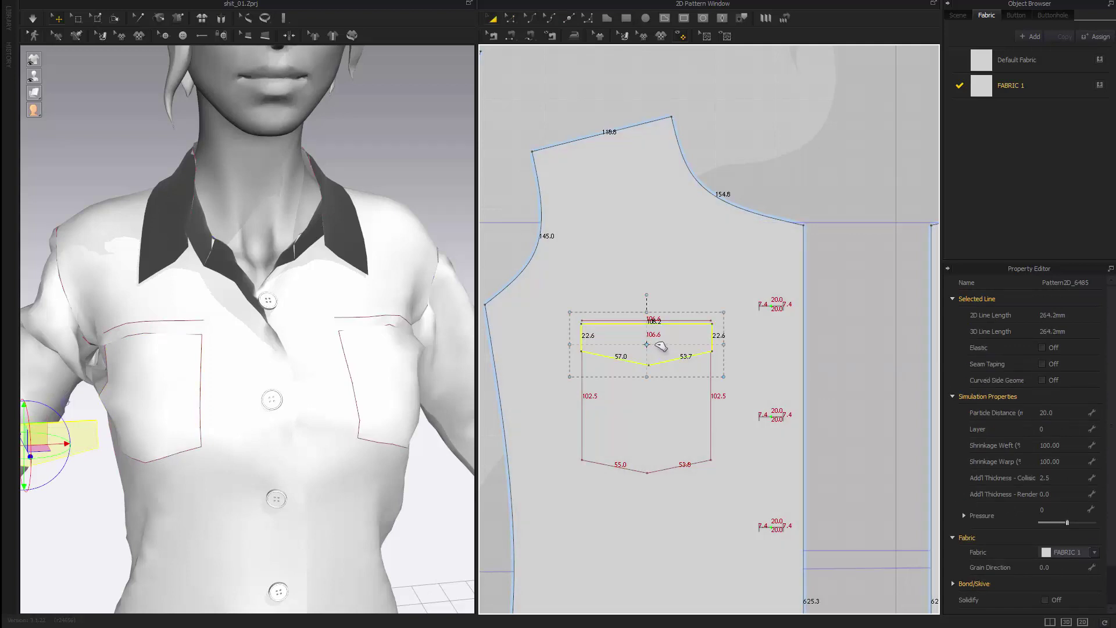
Step: Sew the flap's top edge to the internal line above the pocket
{"action": "right_click_drag", "start_coordinate": [215, 444], "coordinate": [288, 431]}
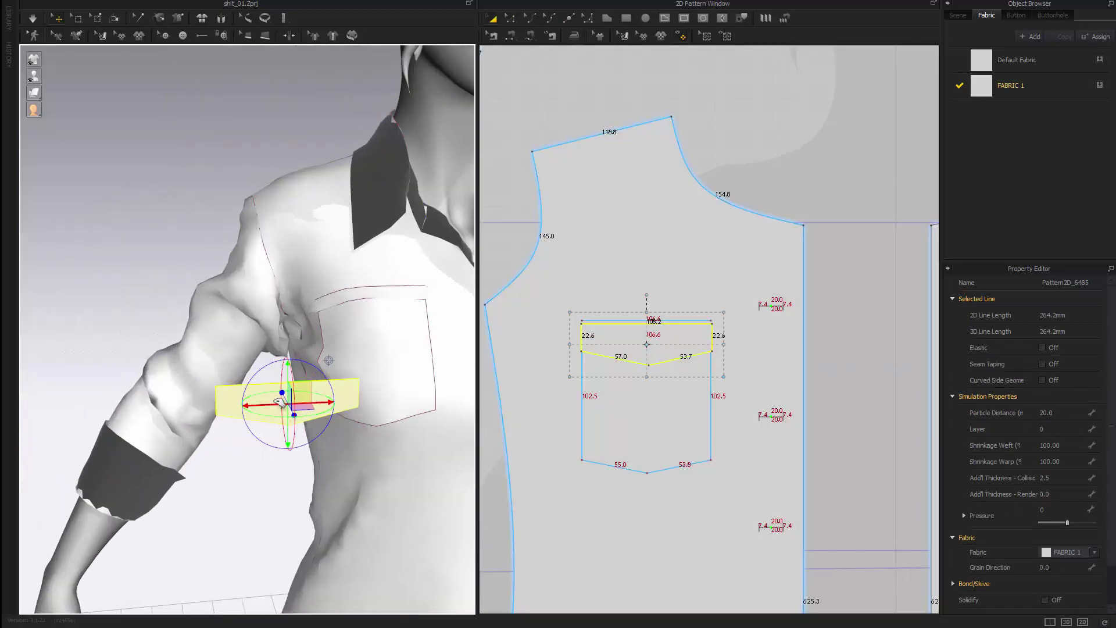
{"action": "key", "text": "n"}
{"action": "left_click", "coordinate": [633, 325]}
{"action": "left_click", "coordinate": [627, 323]}
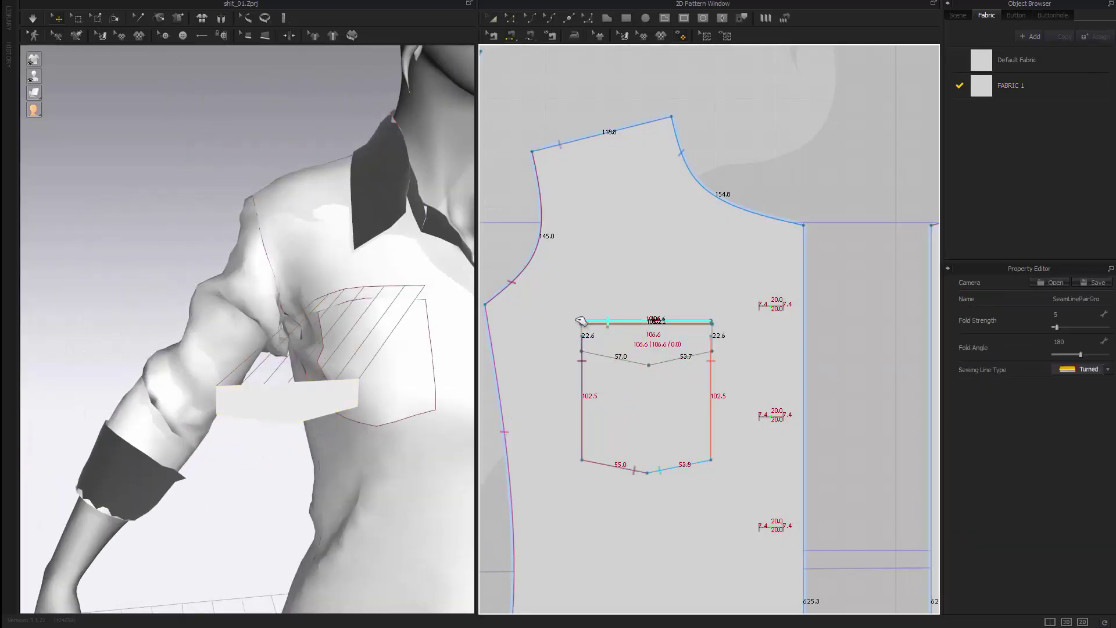
Step: Position the flap over the chest pocket on the avatar and simulate it onto the shirt
{"action": "left_click_drag", "start_coordinate": [289, 393], "coordinate": [381, 342]}
{"action": "key", "text": "space"}
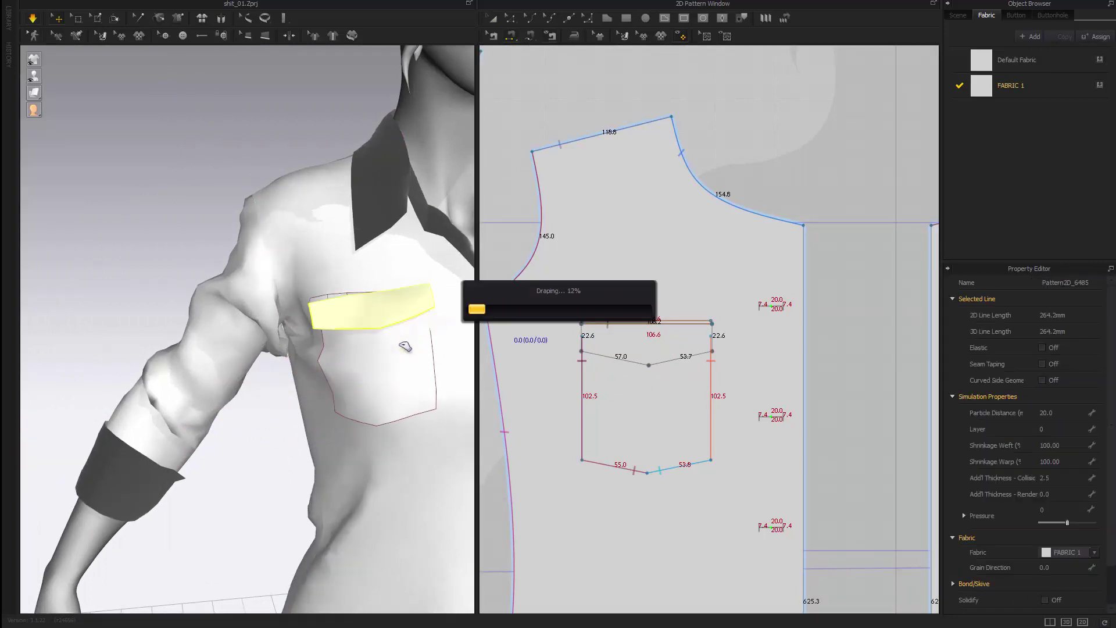
{"action": "left_click", "coordinate": [187, 299]}
{"action": "scroll", "coordinate": [267, 302], "scroll_direction": "down", "scroll_amount": 5}
{"action": "right_click_drag", "start_coordinate": [267, 302], "coordinate": [185, 310]}
{"action": "scroll", "coordinate": [185, 310], "scroll_direction": "up", "scroll_amount": 3}
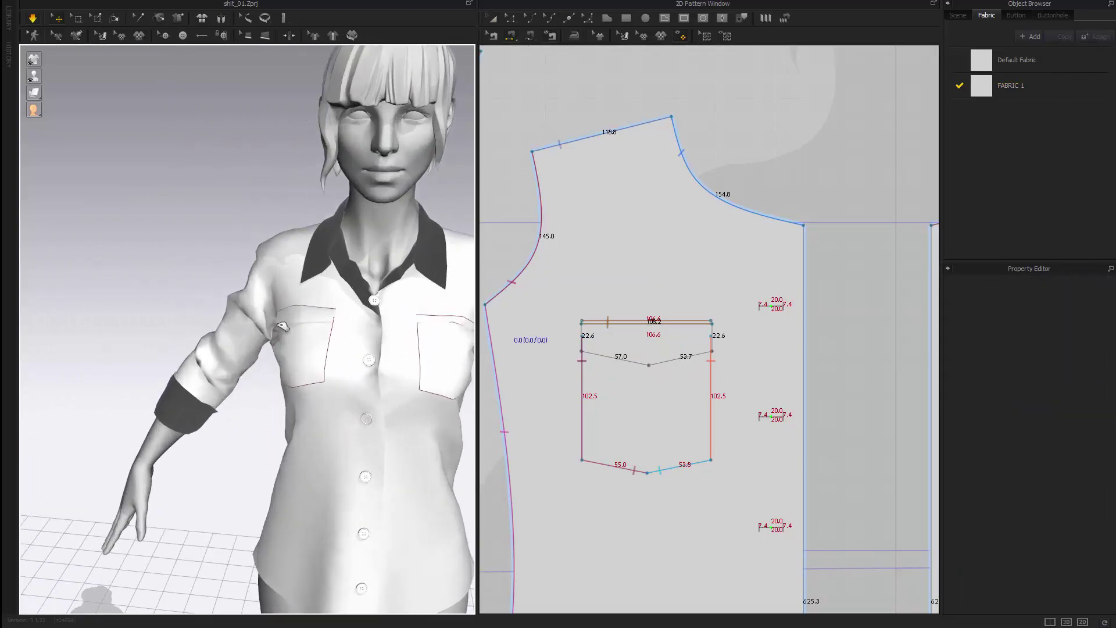
{"action": "left_click", "coordinate": [335, 325]}
{"action": "right_click_drag", "start_coordinate": [335, 325], "coordinate": [276, 358]}
{"action": "scroll", "coordinate": [275, 358], "scroll_direction": "up", "scroll_amount": 1}
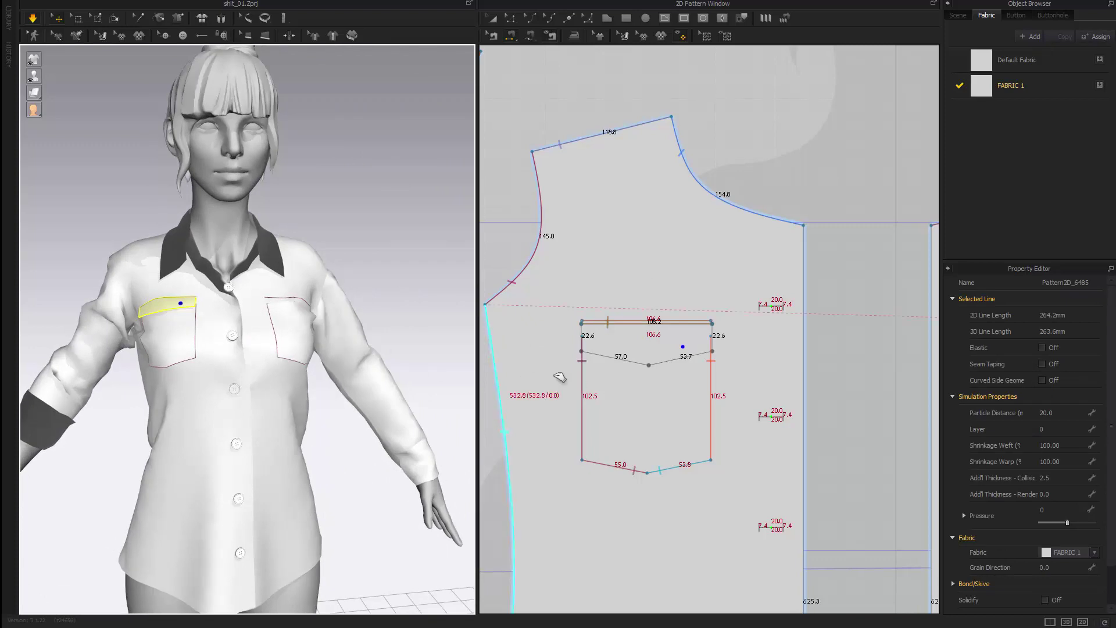
Step: Create a symmetric copy of the flap and place it over the top of the pocket outline on the opposite front panel
{"action": "key", "text": "a"}
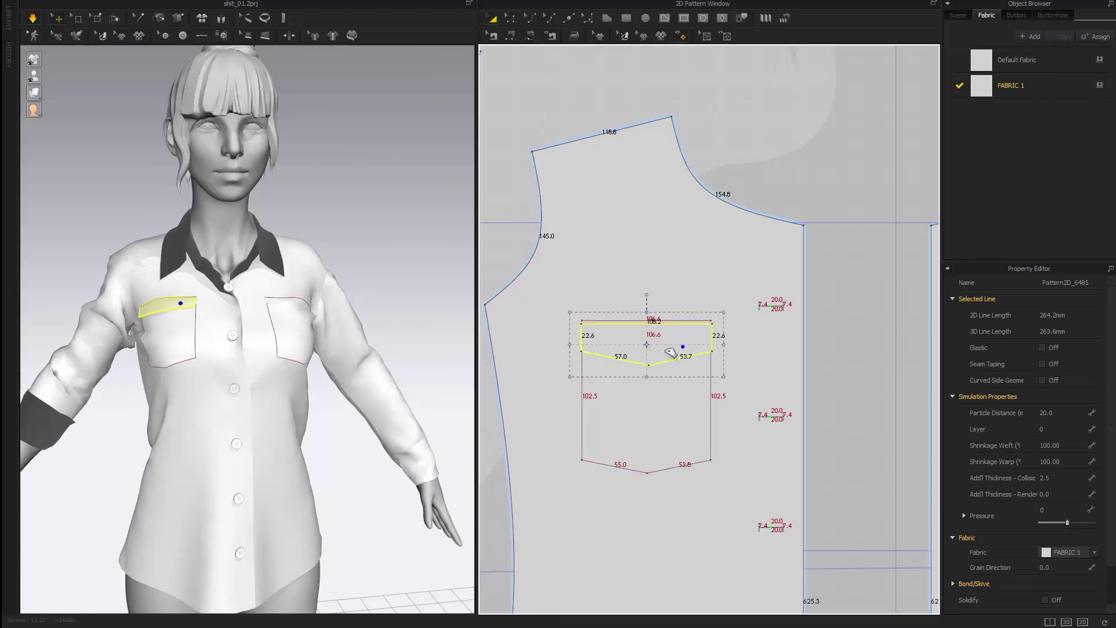
{"action": "right_click", "coordinate": [666, 349]}
{"action": "left_click", "coordinate": [692, 499]}
{"action": "middle_click_drag", "start_coordinate": [625, 452], "coordinate": [474, 467]}
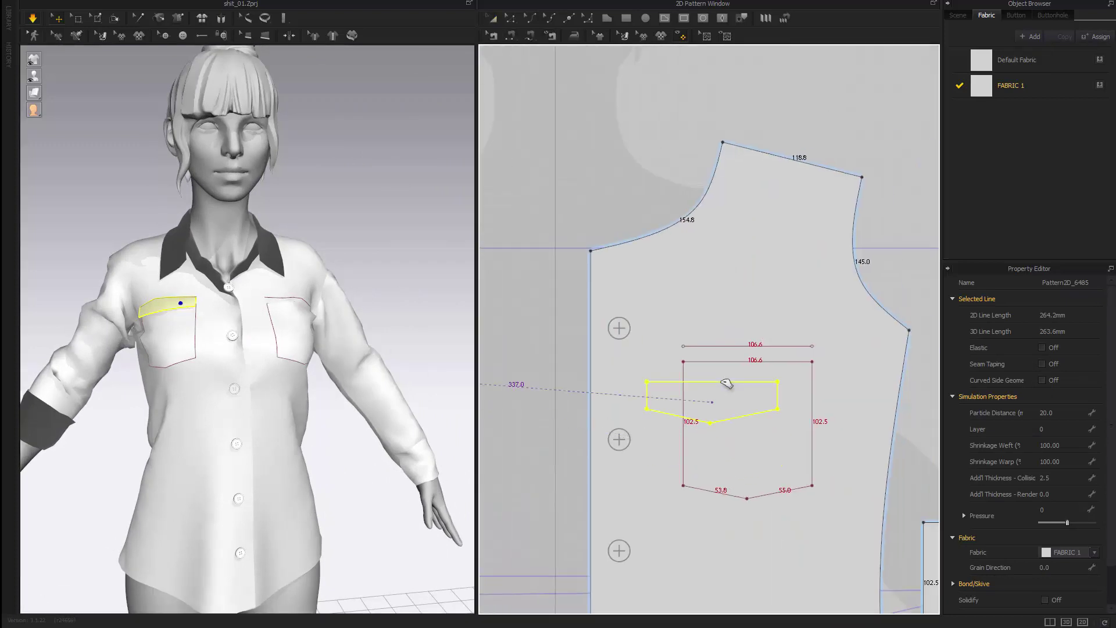
{"action": "left_click", "coordinate": [747, 377]}
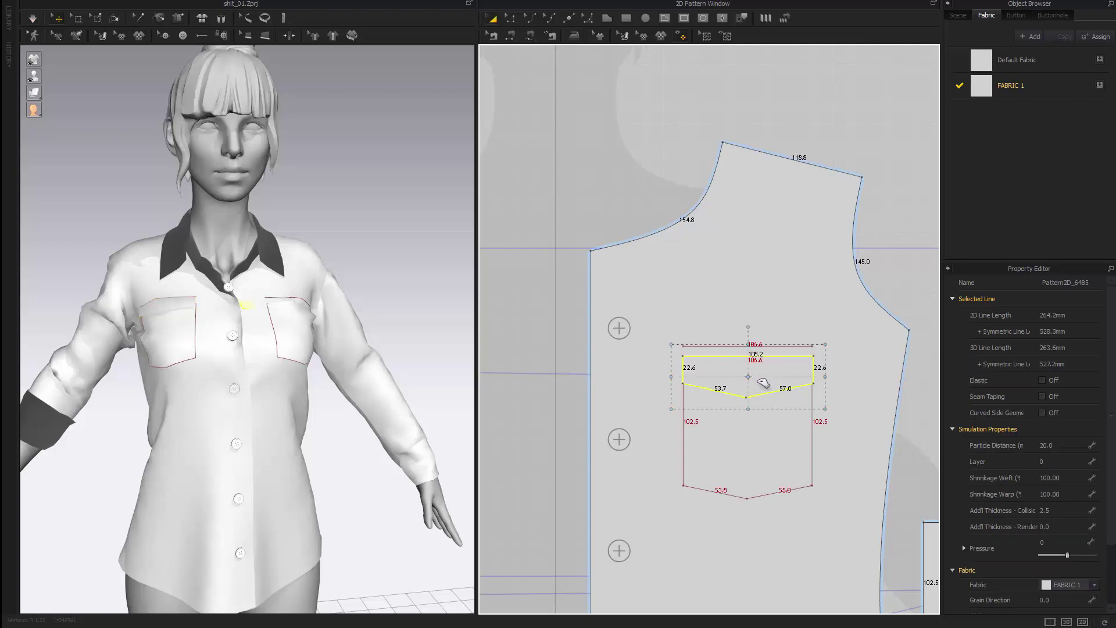
Step: Sew the mirrored flap's top edge to the internal line above the second pocket
{"action": "key", "text": "n"}
{"action": "left_click", "coordinate": [720, 356]}
{"action": "left_click", "coordinate": [717, 346]}
{"action": "right_click_drag", "start_coordinate": [296, 384], "coordinate": [324, 420]}
{"action": "scroll", "coordinate": [326, 395], "scroll_direction": "down", "scroll_amount": 5}
{"action": "scroll", "coordinate": [306, 410], "scroll_direction": "up", "scroll_amount": 5}
Step: Move the mirrored flap out in front of the chest and simulate it onto the shirt
{"action": "key", "text": "a"}
{"action": "left_click", "coordinate": [740, 379]}
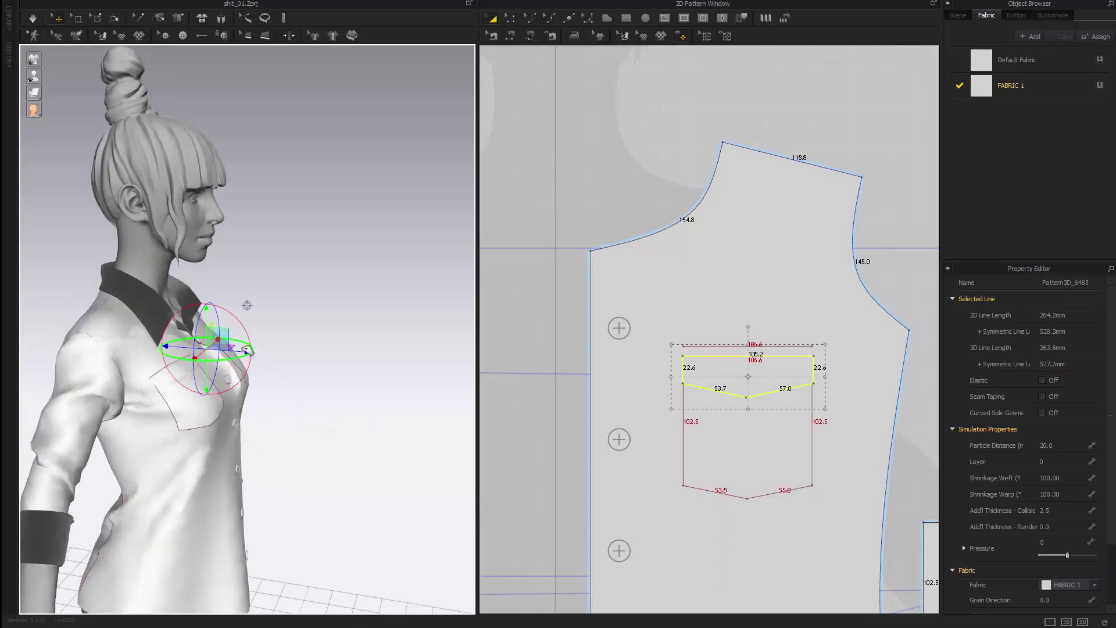
{"action": "left_click_drag", "start_coordinate": [248, 352], "coordinate": [288, 354]}
{"action": "key", "text": "space"}
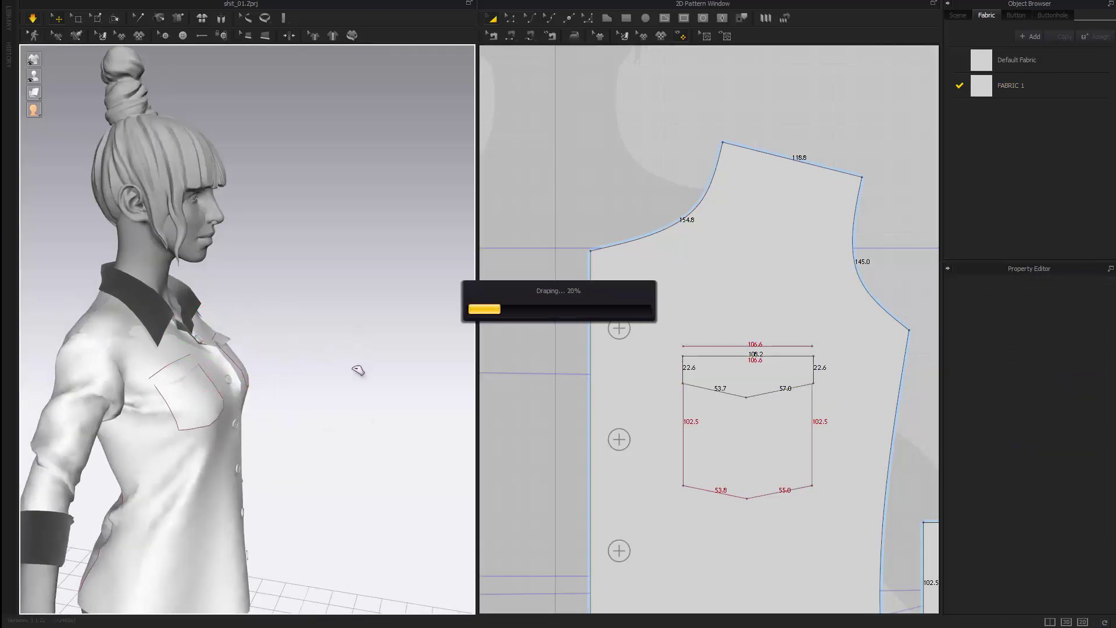
{"action": "right_click_drag", "start_coordinate": [359, 371], "coordinate": [264, 374]}
{"action": "scroll", "coordinate": [276, 384], "scroll_direction": "up", "scroll_amount": 3}
{"action": "middle_click_drag", "start_coordinate": [279, 386], "coordinate": [210, 365]}
{"action": "left_click", "coordinate": [169, 360]}
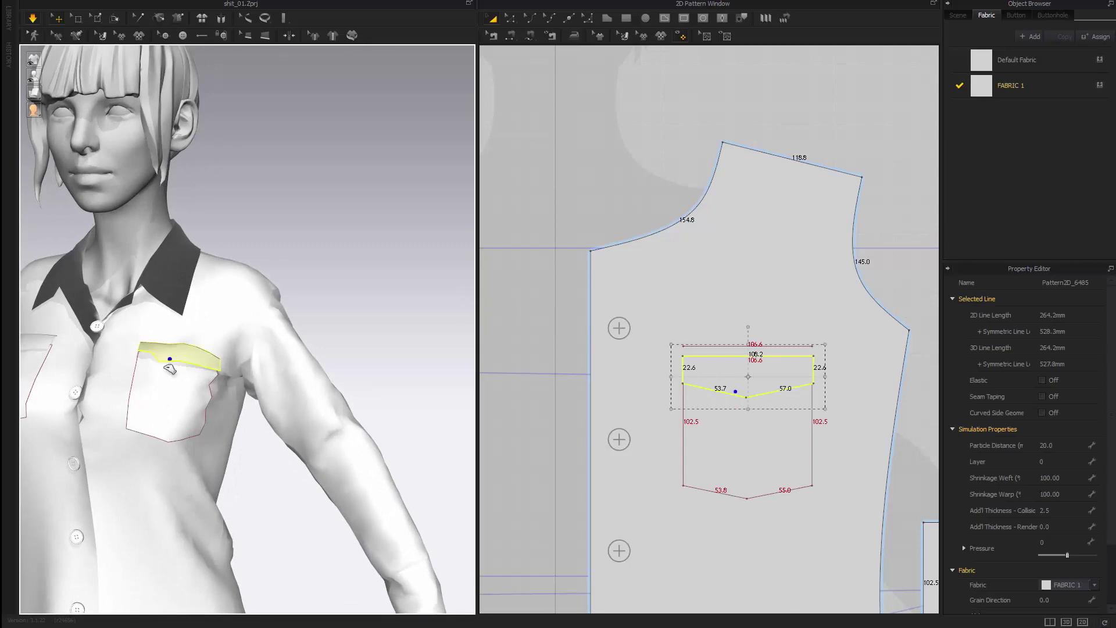
{"action": "left_click", "coordinate": [360, 292]}
{"action": "scroll", "coordinate": [277, 338], "scroll_direction": "down", "scroll_amount": 5}
{"action": "right_click_drag", "start_coordinate": [281, 340], "coordinate": [337, 364]}
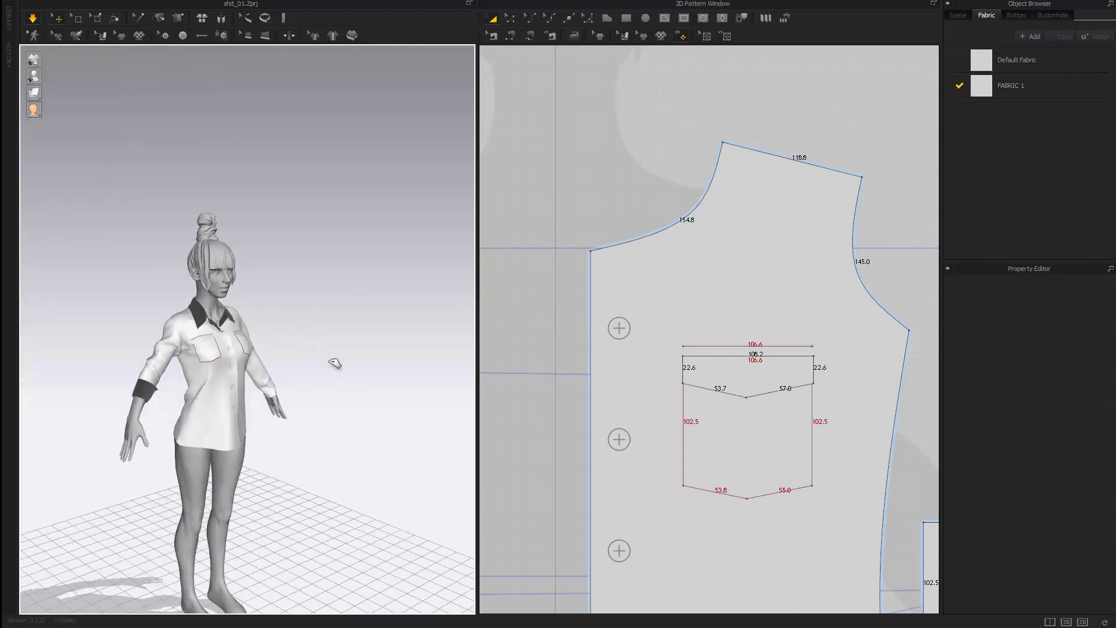
{"action": "scroll", "coordinate": [309, 372], "scroll_direction": "up", "scroll_amount": 6}
{"action": "scroll", "coordinate": [308, 375], "scroll_direction": "up", "scroll_amount": 3}
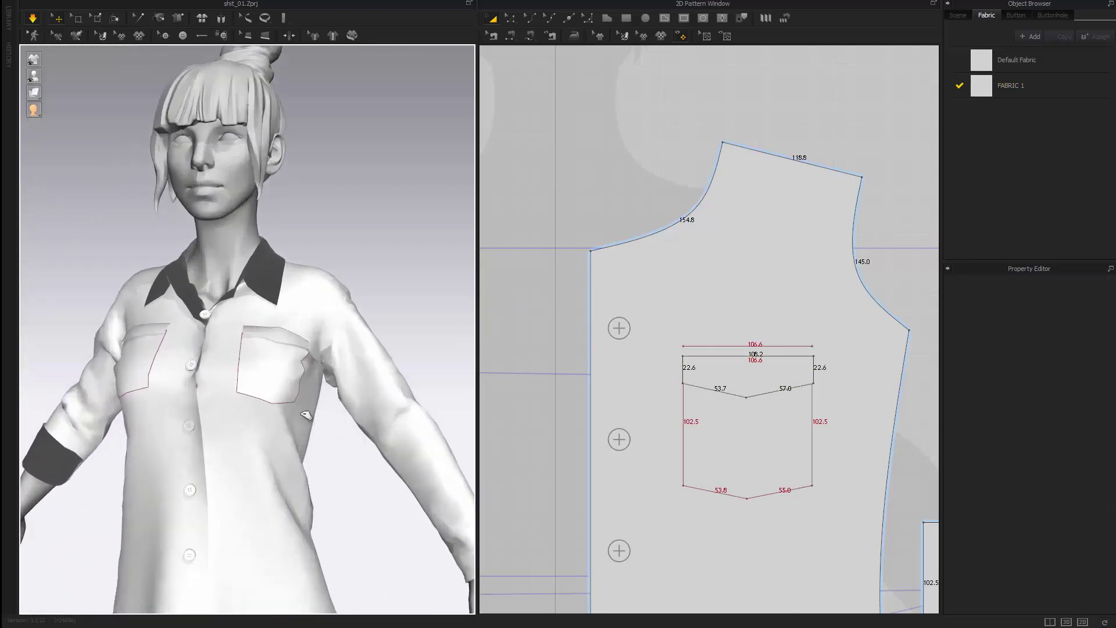
Step: Turn off the display of the red seam lines on the 3D garment
{"action": "mouse_move", "coordinate": [34, 59]}
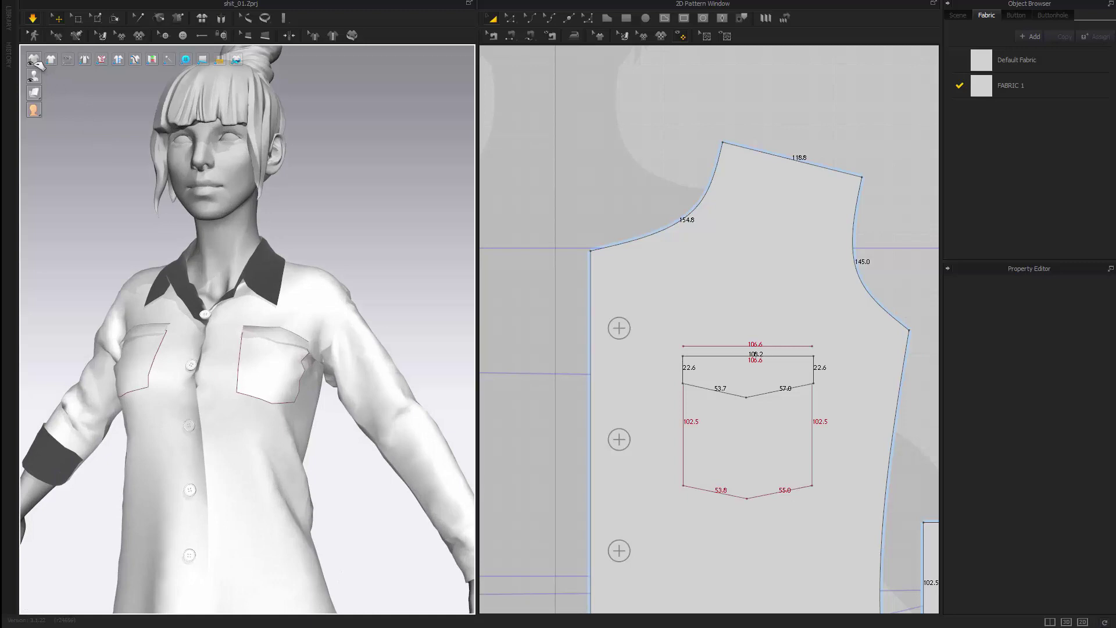
{"action": "left_click", "coordinate": [102, 61]}
{"action": "scroll", "coordinate": [400, 292], "scroll_direction": "down", "scroll_amount": 2}
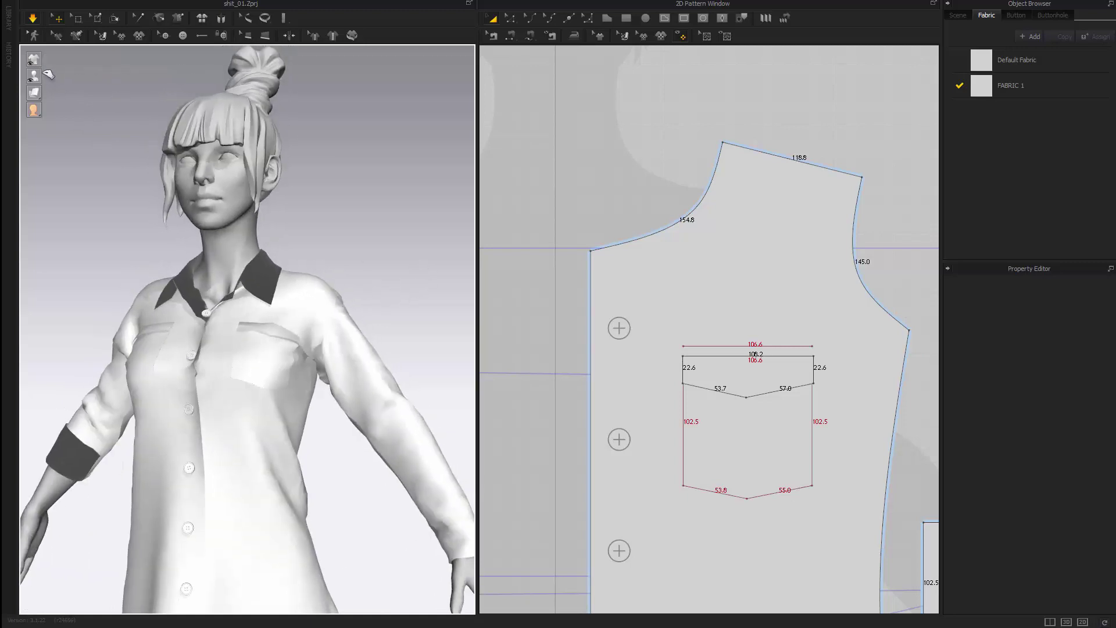
{"action": "scroll", "coordinate": [341, 294], "scroll_direction": "up", "scroll_amount": 5}
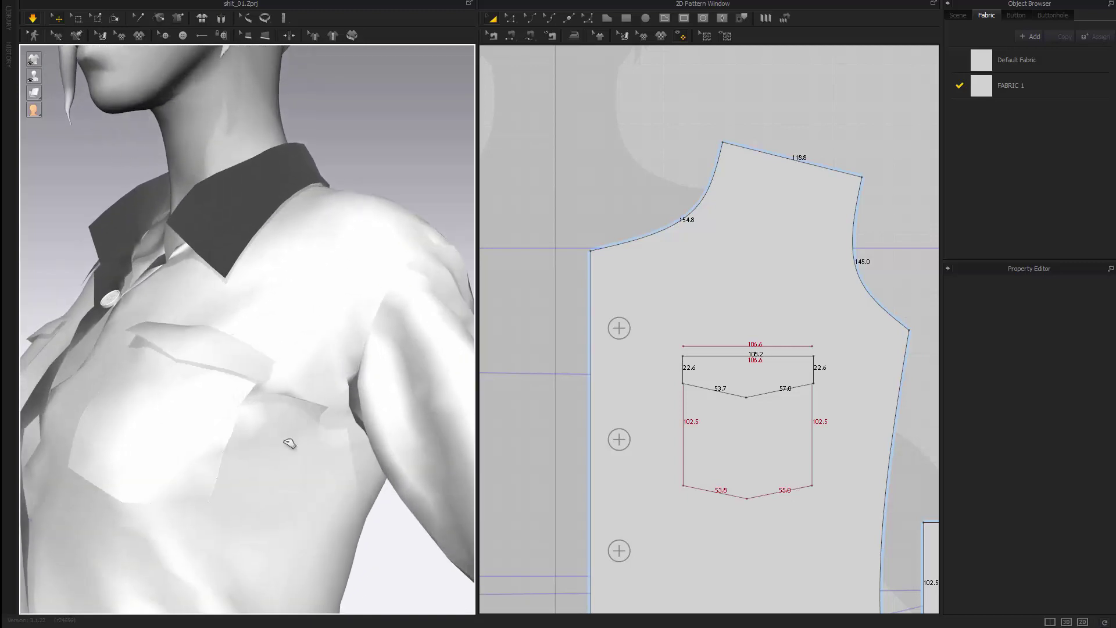
Step: Switch the garment's 3D display to the thick textured surface and check the pocket and flap edges up close
{"action": "right_click_drag", "start_coordinate": [290, 443], "coordinate": [336, 440]}
{"action": "scroll", "coordinate": [430, 467], "scroll_direction": "up", "scroll_amount": 5}
{"action": "scroll", "coordinate": [365, 458], "scroll_direction": "up", "scroll_amount": 5}
{"action": "scroll", "coordinate": [365, 457], "scroll_direction": "down", "scroll_amount": 2}
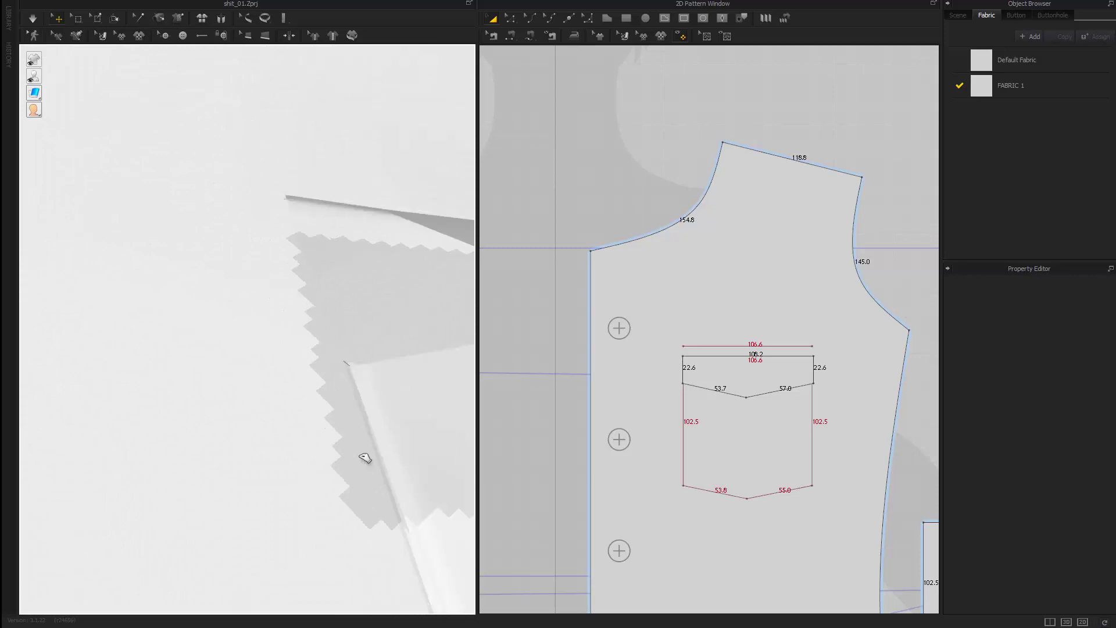
{"action": "scroll", "coordinate": [365, 458], "scroll_direction": "down", "scroll_amount": 2}
{"action": "key", "text": "alt+2"}
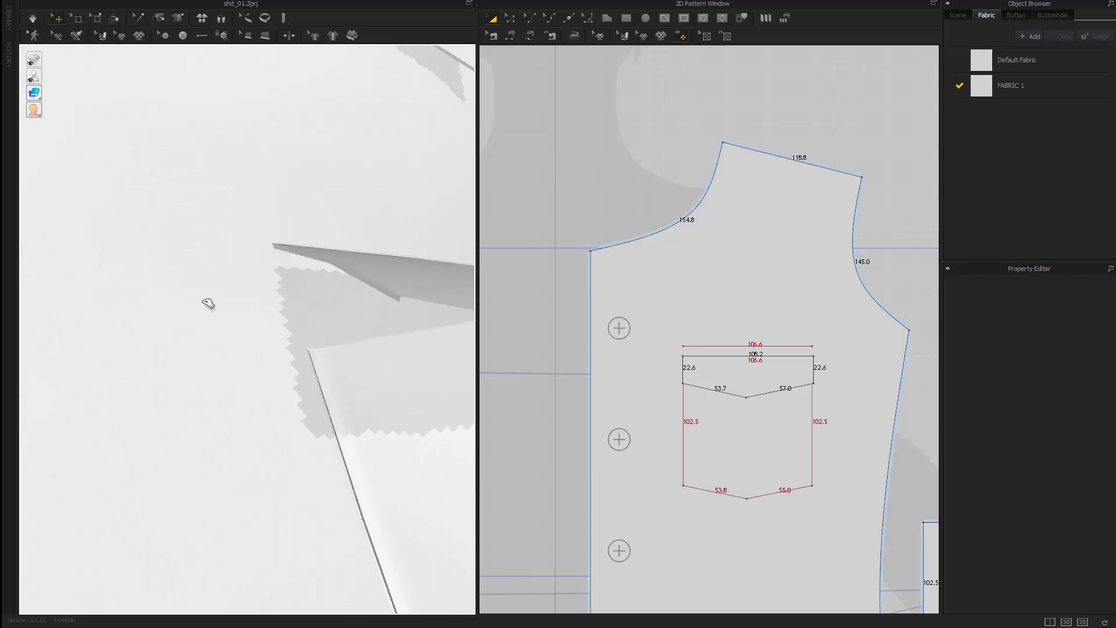
Step: Simulate the shirt and tug its top button and collar to settle the neckline
{"action": "scroll", "coordinate": [224, 345], "scroll_direction": "down", "scroll_amount": 6}
{"action": "key", "text": "space"}
{"action": "scroll", "coordinate": [342, 241], "scroll_direction": "down", "scroll_amount": 3}
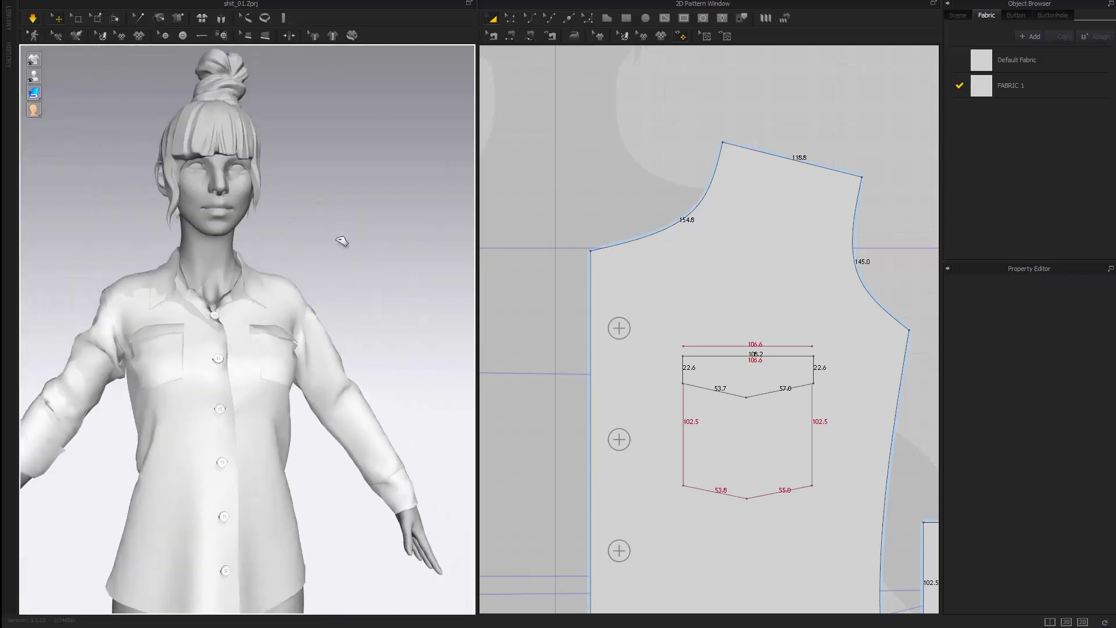
{"action": "scroll", "coordinate": [177, 299], "scroll_direction": "up", "scroll_amount": 5}
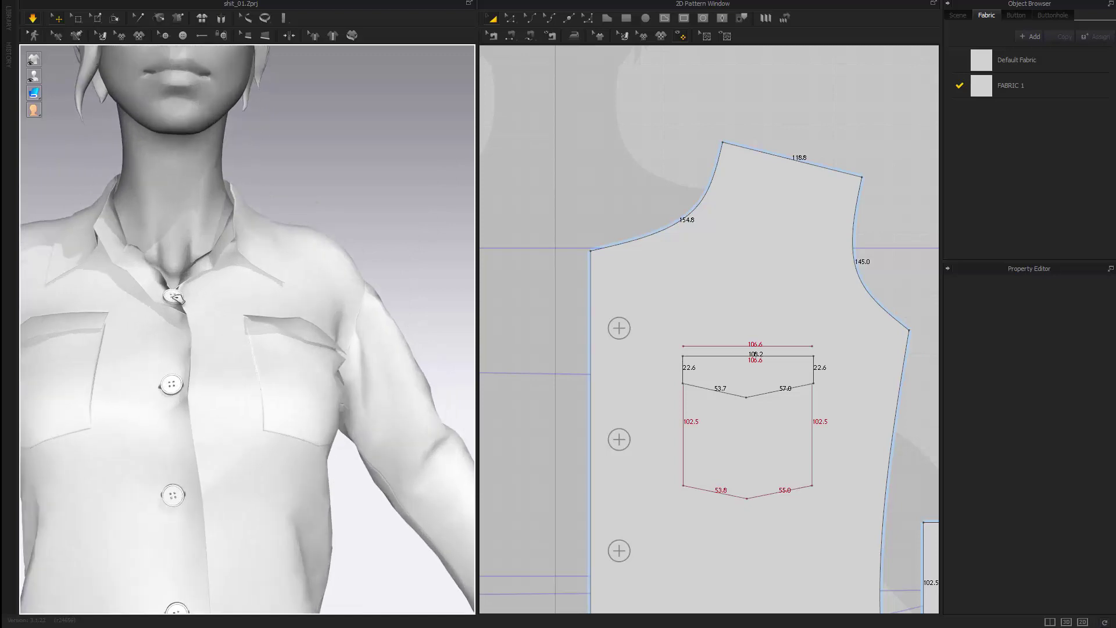
{"action": "left_click", "coordinate": [175, 297]}
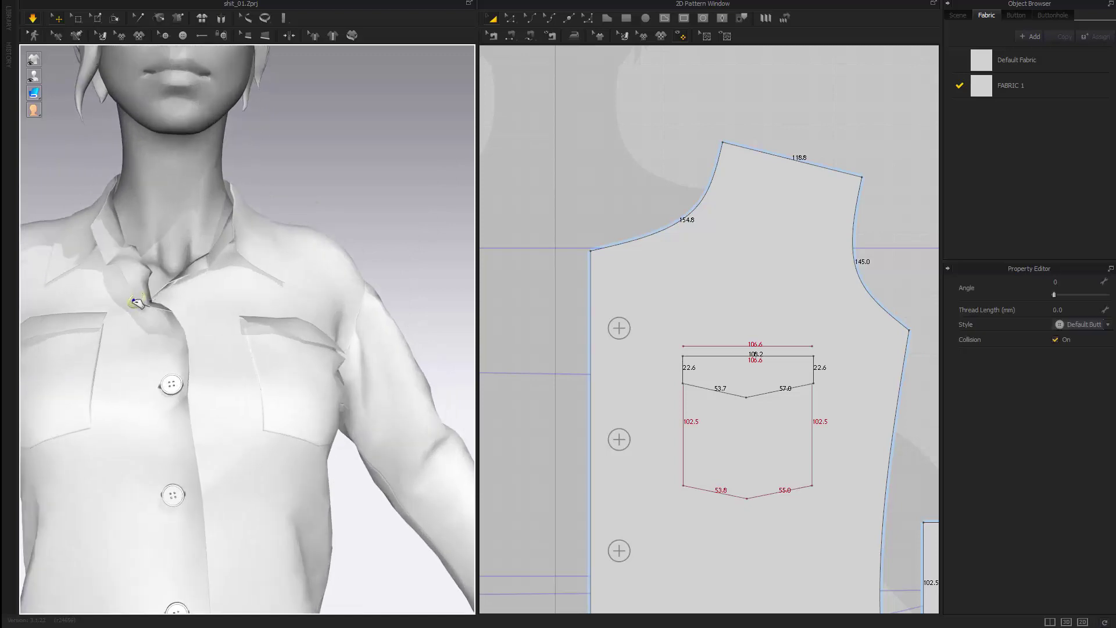
{"action": "left_click", "coordinate": [223, 237]}
{"action": "left_click", "coordinate": [232, 199]}
{"action": "left_click", "coordinate": [354, 220]}
Step: Tug the collar further from several viewing angles to smooth how it lies on the shoulders
{"action": "right_click_drag", "start_coordinate": [331, 229], "coordinate": [269, 393]}
{"action": "left_click", "coordinate": [185, 282]}
{"action": "left_click", "coordinate": [350, 218]}
{"action": "scroll", "coordinate": [281, 244], "scroll_direction": "down", "scroll_amount": 5}
{"action": "scroll", "coordinate": [236, 367], "scroll_direction": "up", "scroll_amount": 3}
{"action": "scroll", "coordinate": [250, 392], "scroll_direction": "up", "scroll_amount": 3}
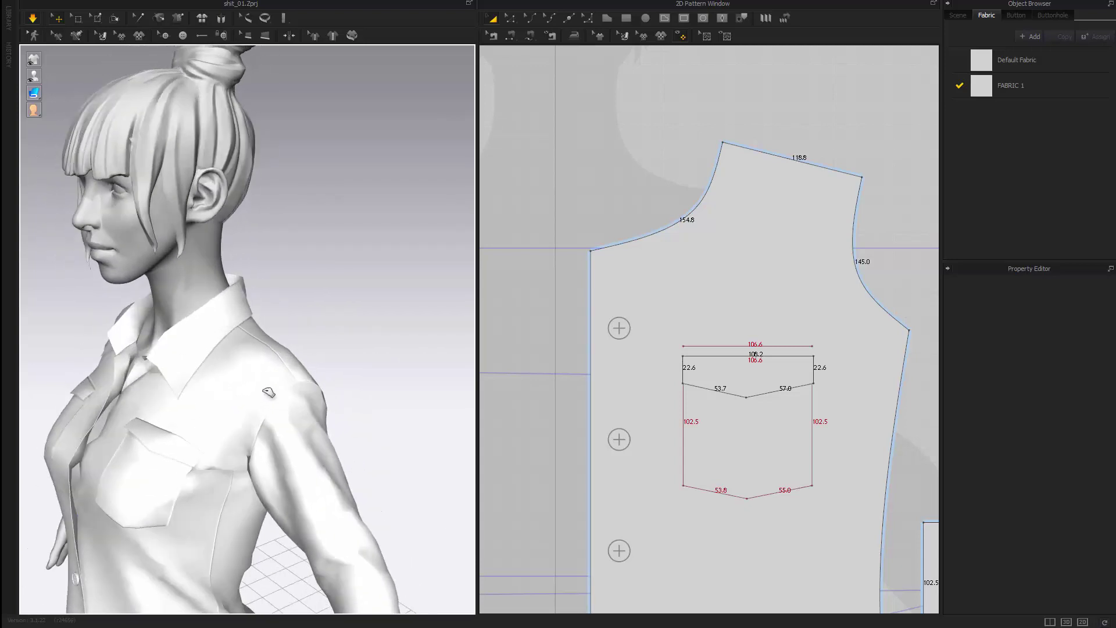
{"action": "right_click_drag", "start_coordinate": [286, 347], "coordinate": [260, 298]}
{"action": "right_click_drag", "start_coordinate": [271, 337], "coordinate": [186, 330]}
{"action": "left_click", "coordinate": [207, 304]}
{"action": "left_click", "coordinate": [294, 254]}
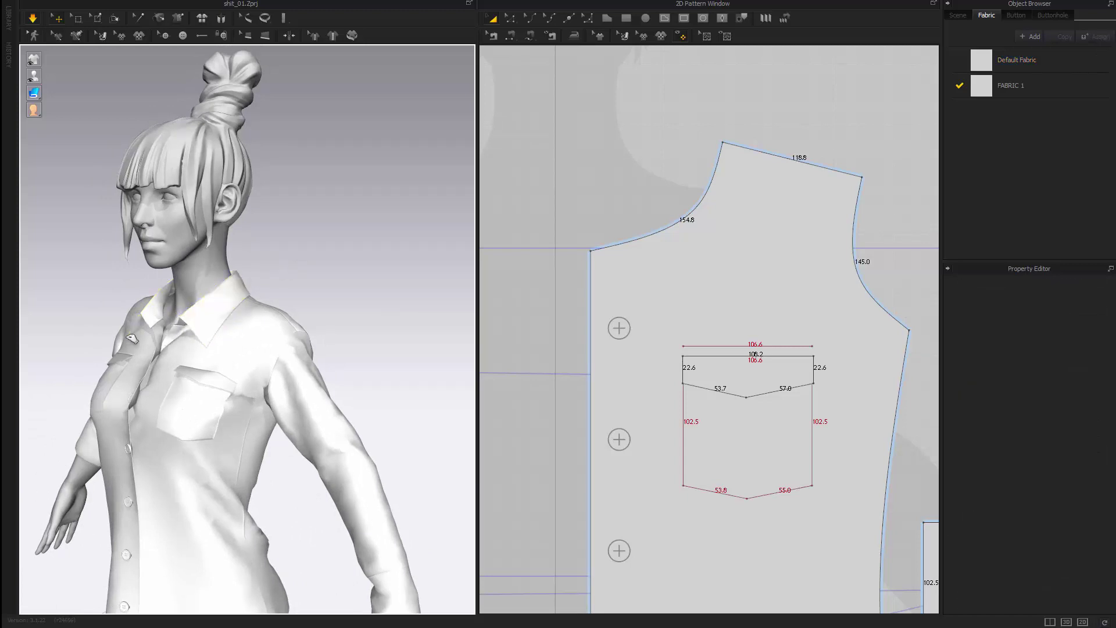
Step: Select all pattern pieces of the shirt and set their particle distance to 5
{"action": "right_click_drag", "start_coordinate": [293, 254], "coordinate": [397, 438]}
{"action": "scroll", "coordinate": [133, 344], "scroll_direction": "down", "scroll_amount": 3}
{"action": "scroll", "coordinate": [606, 424], "scroll_direction": "down", "scroll_amount": 10}
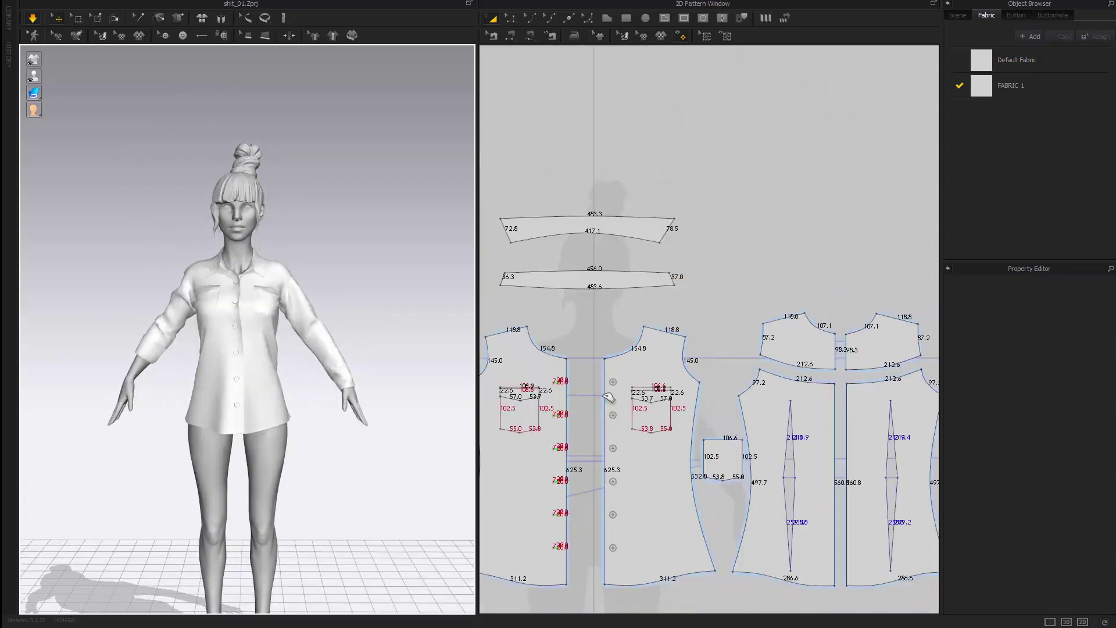
{"action": "key", "text": "ctrl+a"}
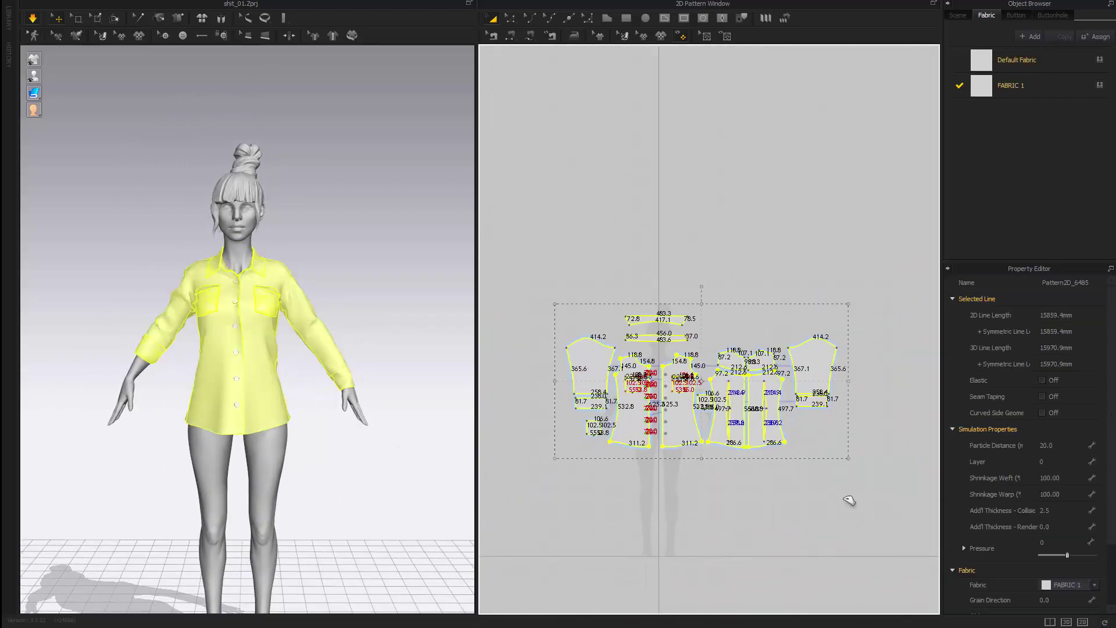
{"action": "scroll", "coordinate": [814, 501], "scroll_direction": "up", "scroll_amount": 2}
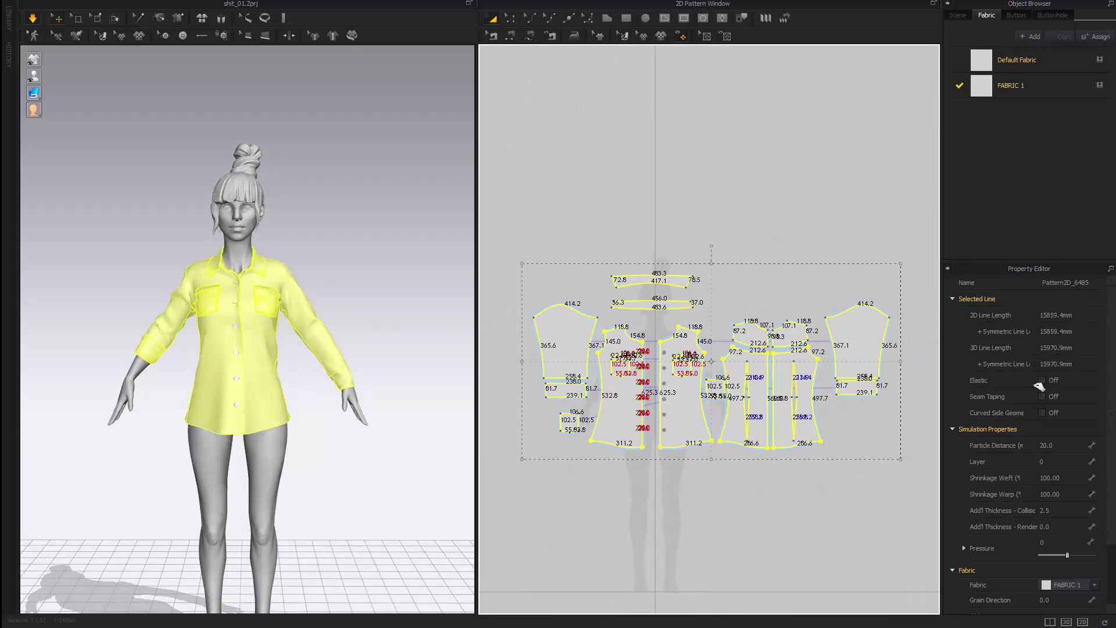
{"action": "left_click", "coordinate": [1058, 446]}
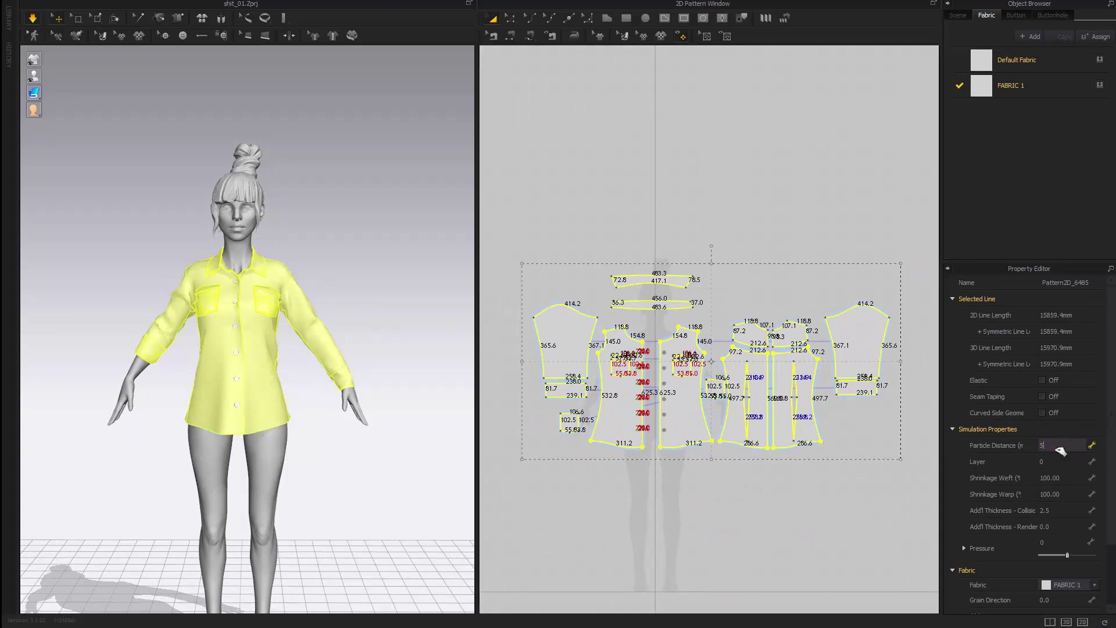
{"action": "key", "text": "Return"}
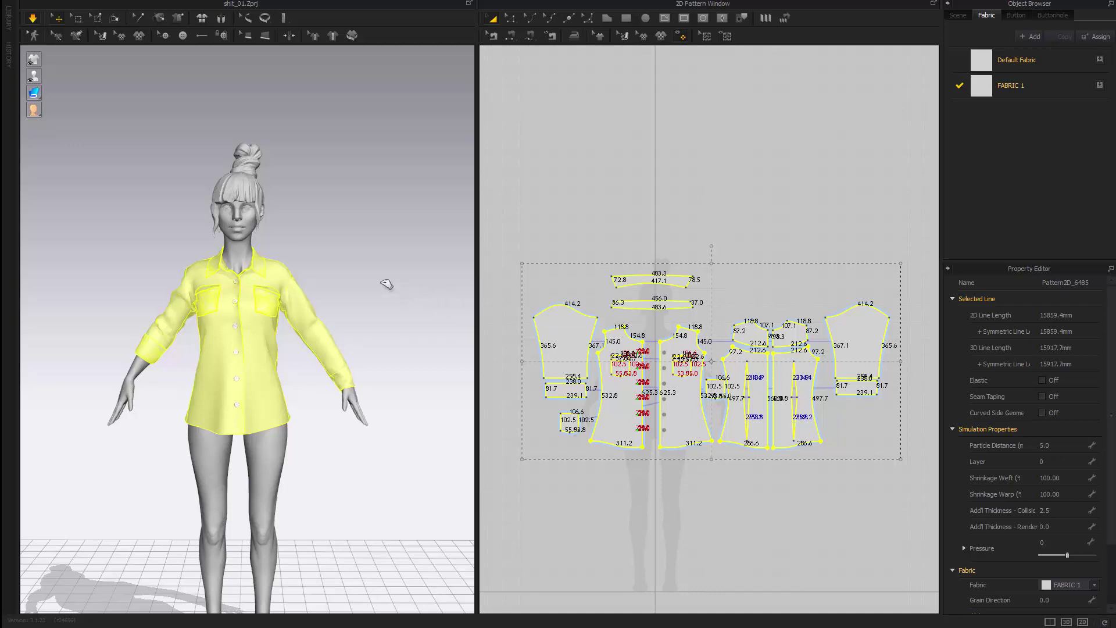
Step: Deselect the pieces, stop the simulation and restart it to drape the whole shirt with the finer mesh
{"action": "middle_click_drag", "start_coordinate": [387, 284], "coordinate": [389, 336]}
{"action": "scroll", "coordinate": [389, 336], "scroll_direction": "up", "scroll_amount": 1}
{"action": "mouse_move", "coordinate": [389, 336]}
{"action": "right_mouse_down"}
{"action": "mouse_move", "coordinate": [399, 346]}
{"action": "mouse_move", "coordinate": [402, 326]}
{"action": "right_mouse_up"}
{"action": "left_click", "coordinate": [402, 327]}
{"action": "key", "text": "space"}
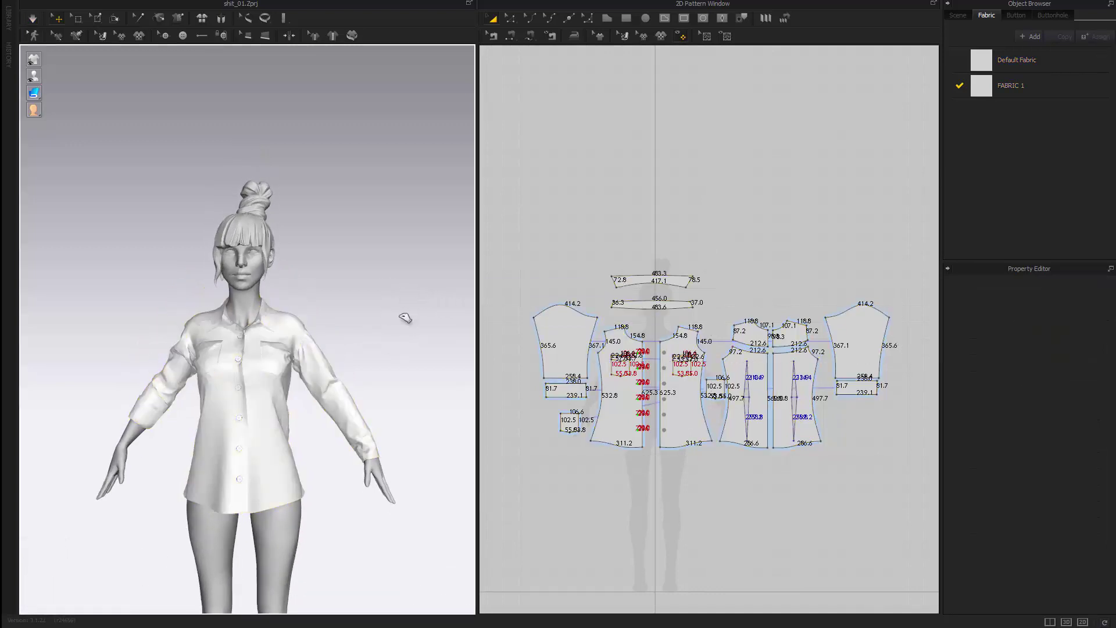
{"action": "left_click", "coordinate": [36, 17]}
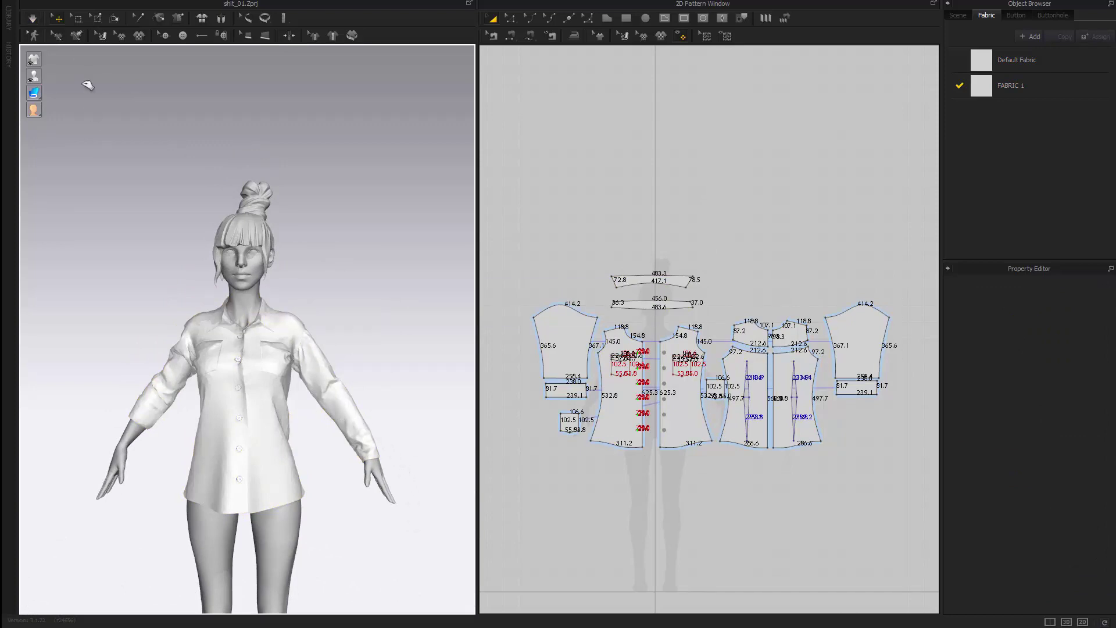
{"action": "left_click", "coordinate": [37, 20]}
{"action": "middle_click_drag", "start_coordinate": [274, 444], "coordinate": [276, 488]}
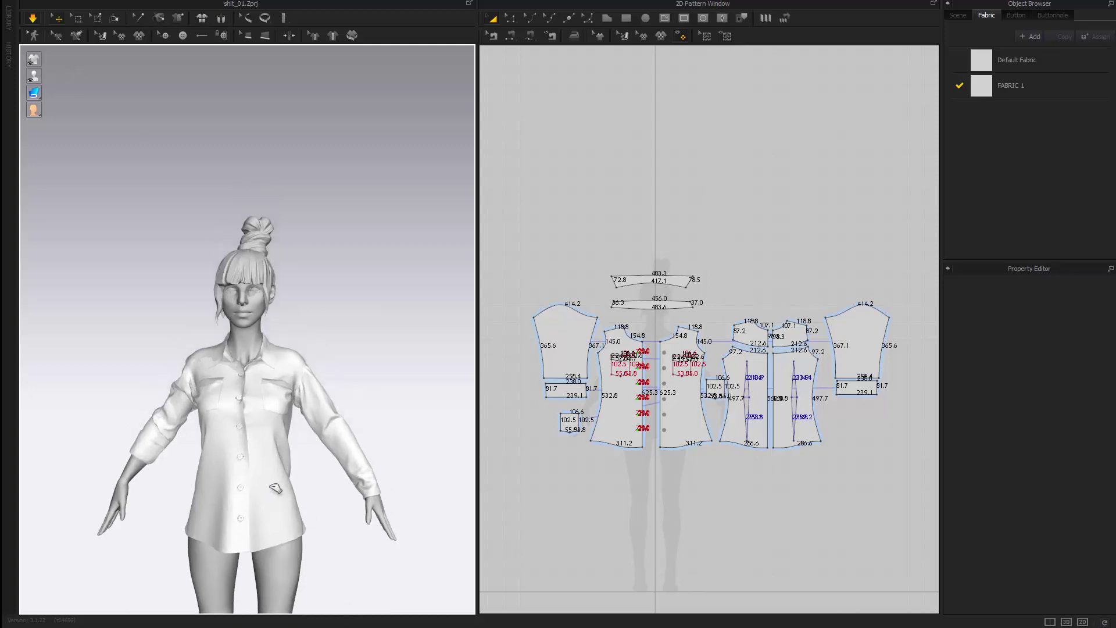
Step: Tug the front placket and the collar stand during the simulation, and check how the collar and back lie
{"action": "scroll", "coordinate": [313, 518], "scroll_direction": "up", "scroll_amount": 3}
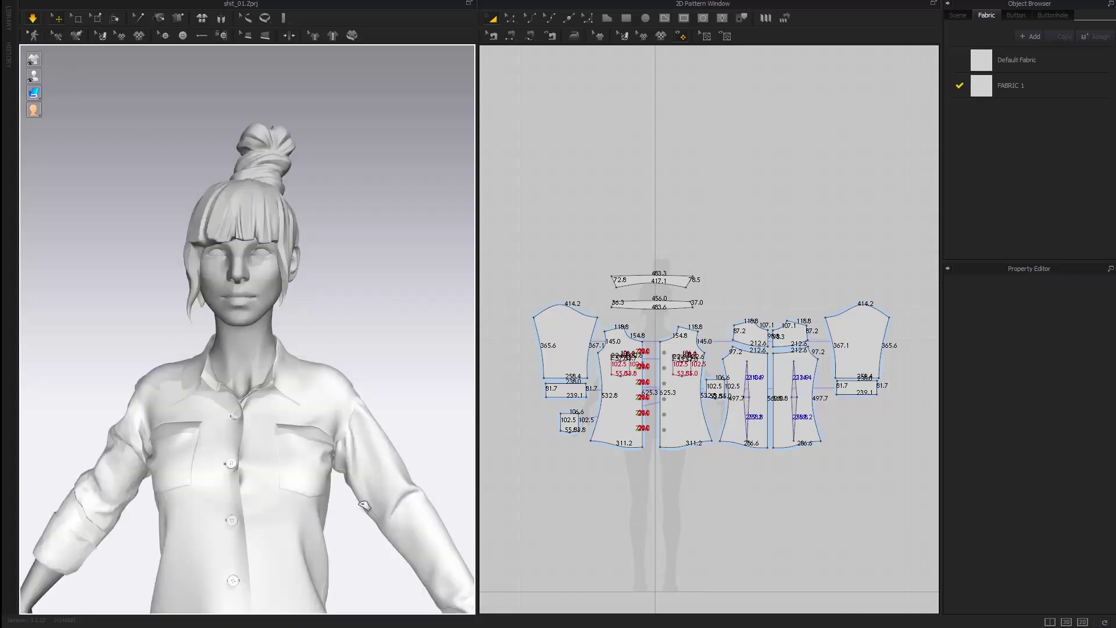
{"action": "right_click_drag", "start_coordinate": [365, 506], "coordinate": [271, 486]}
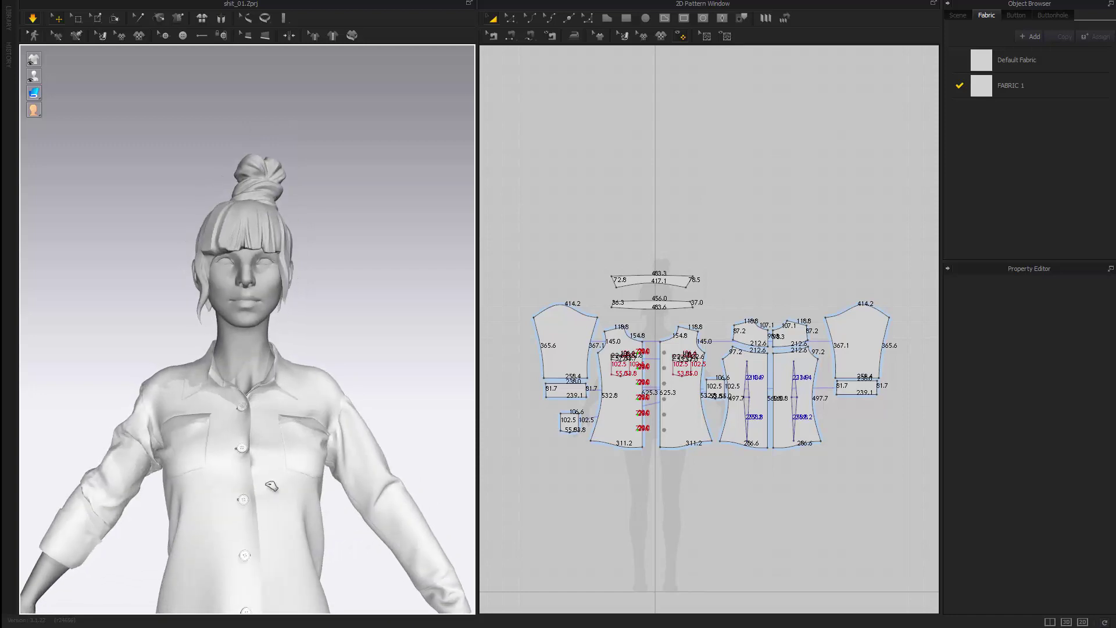
{"action": "left_click", "coordinate": [261, 439]}
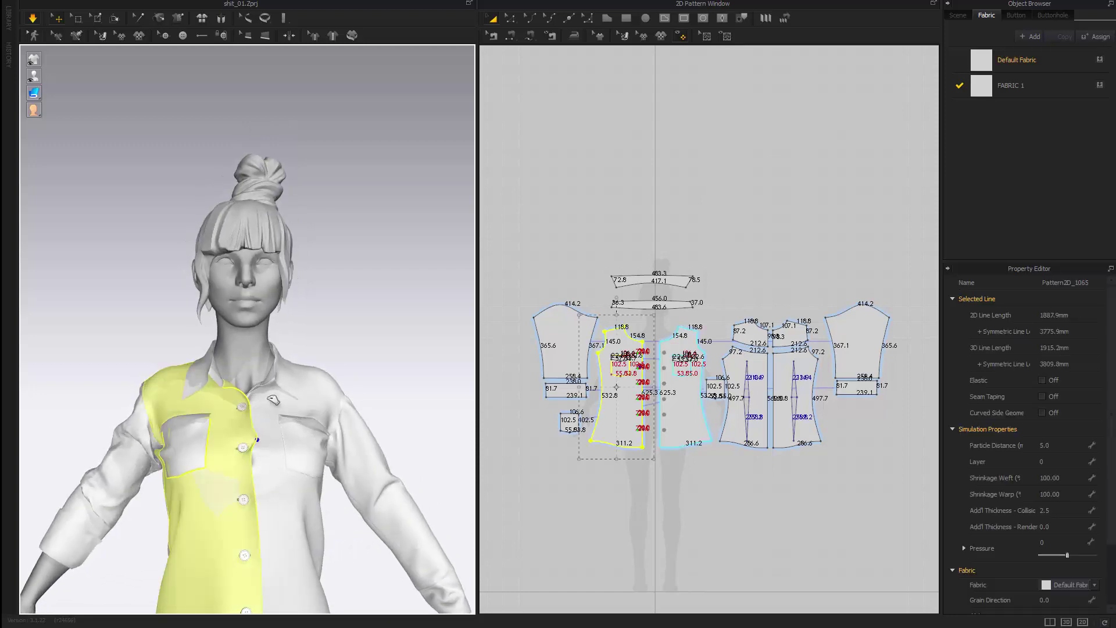
{"action": "left_click", "coordinate": [225, 370]}
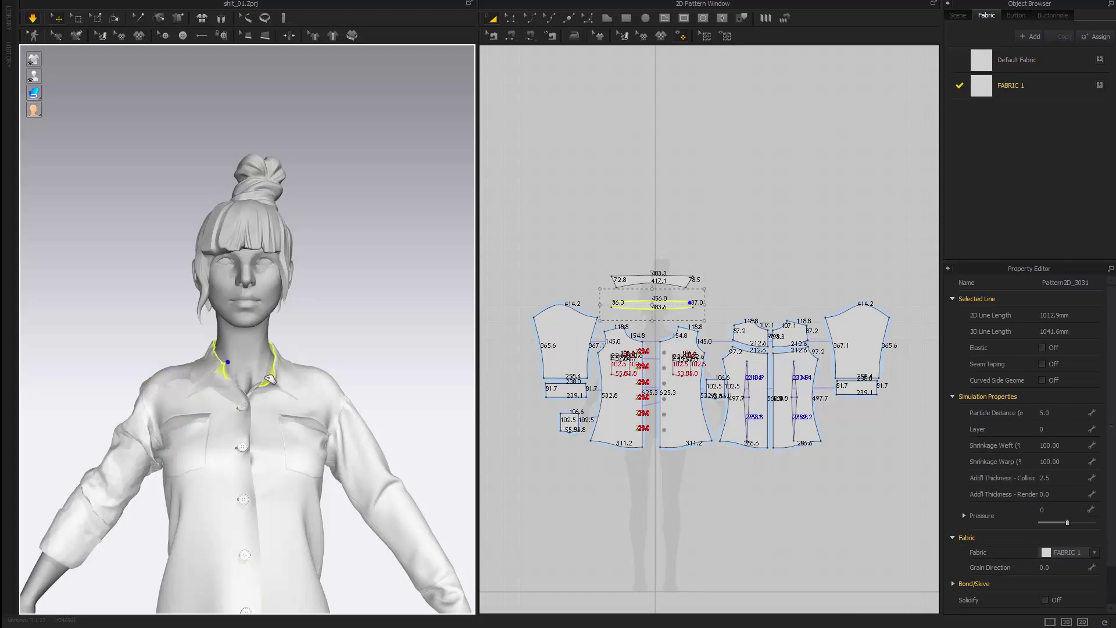
{"action": "right_click_drag", "start_coordinate": [340, 342], "coordinate": [238, 369]}
{"action": "scroll", "coordinate": [237, 370], "scroll_direction": "up", "scroll_amount": 2}
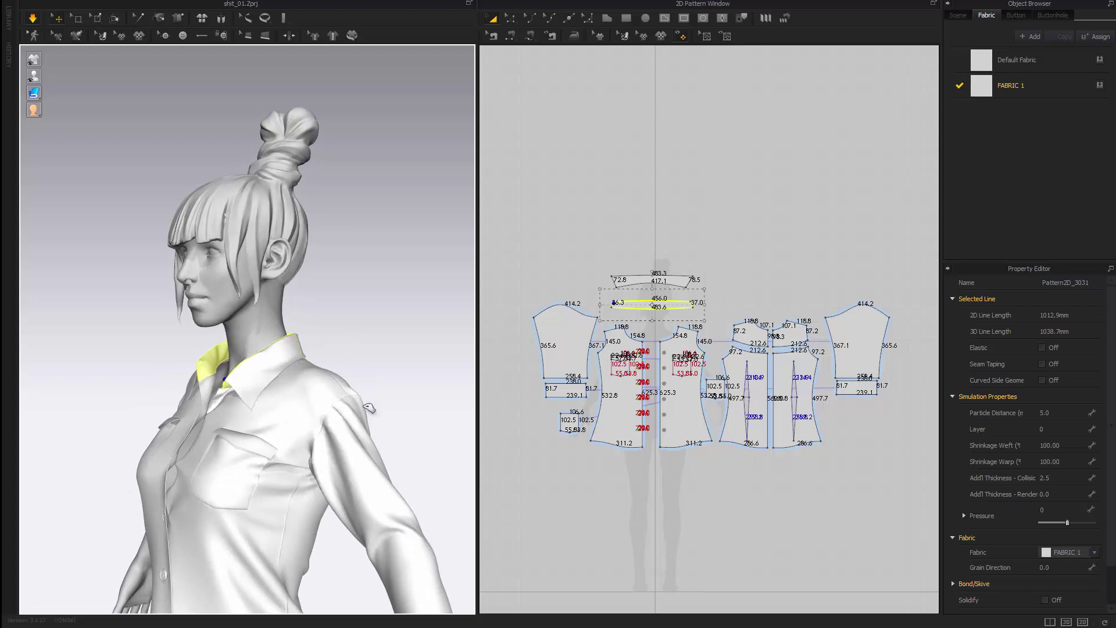
{"action": "right_click_drag", "start_coordinate": [354, 414], "coordinate": [159, 421]}
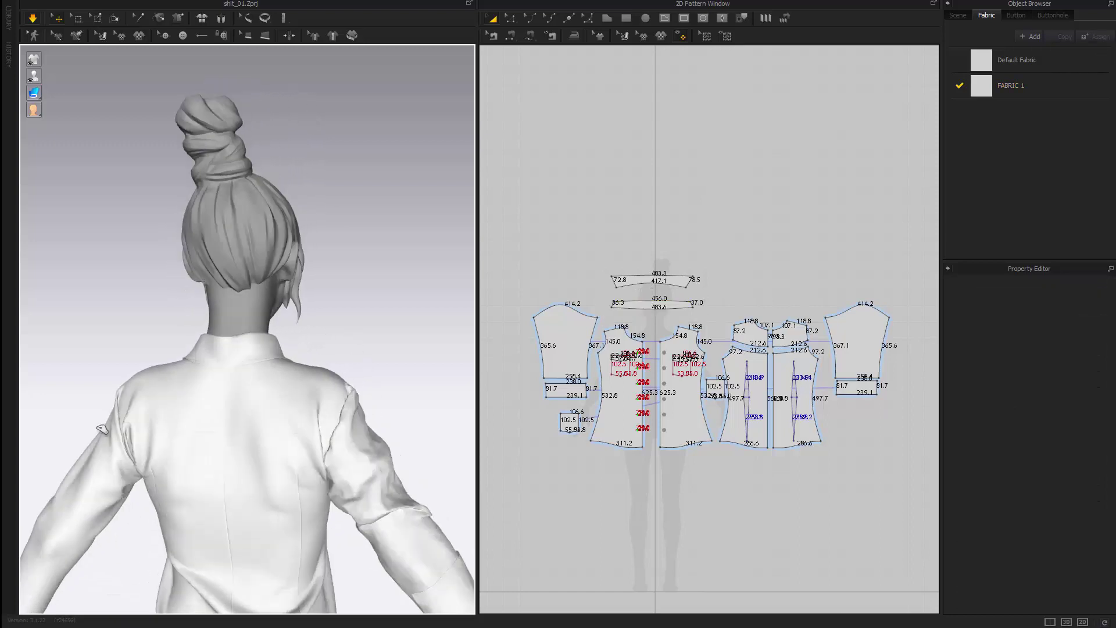
{"action": "scroll", "coordinate": [214, 439], "scroll_direction": "down", "scroll_amount": 3}
{"action": "right_click_drag", "start_coordinate": [351, 405], "coordinate": [352, 405]}
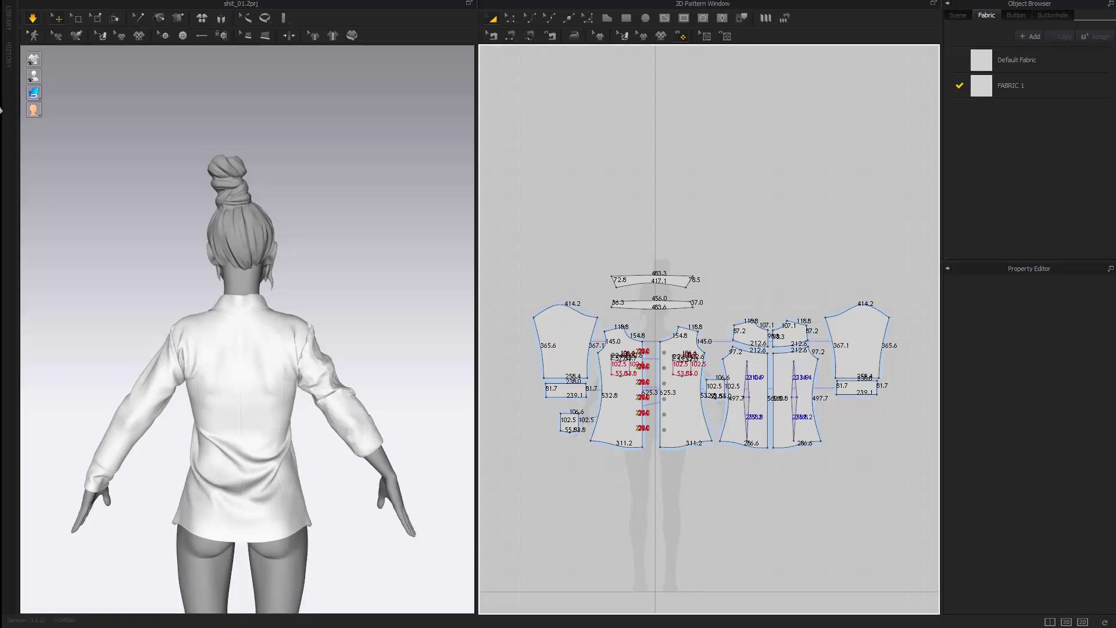
Step: Unsolidify the sleeve on the avatar's right arm and deselect it
{"action": "left_click", "coordinate": [352, 412]}
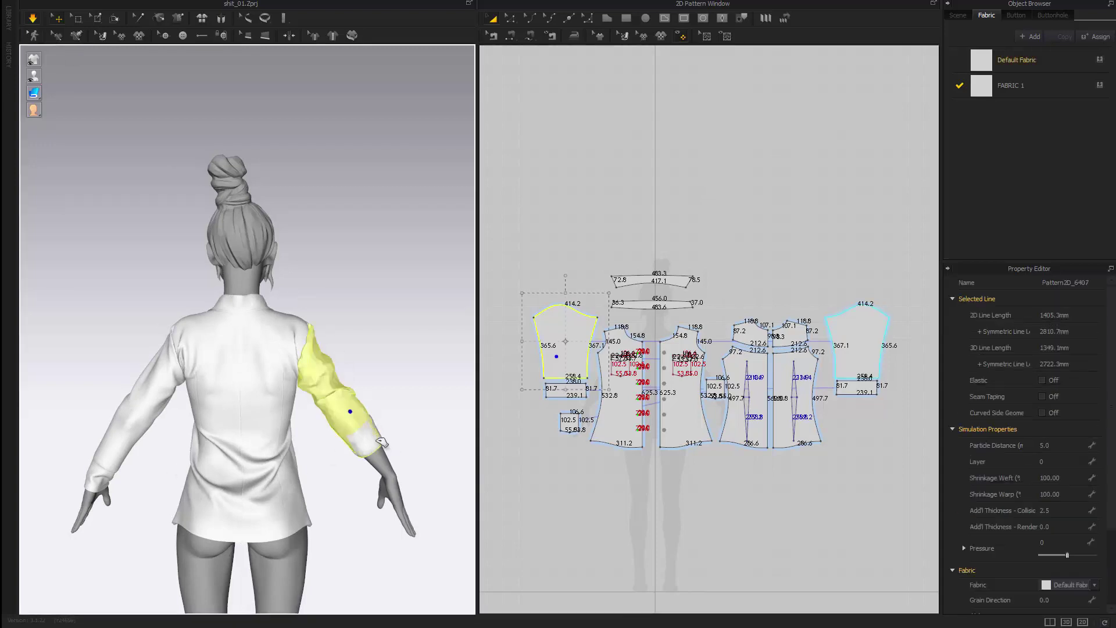
{"action": "right_click_drag", "start_coordinate": [299, 437], "coordinate": [152, 383]}
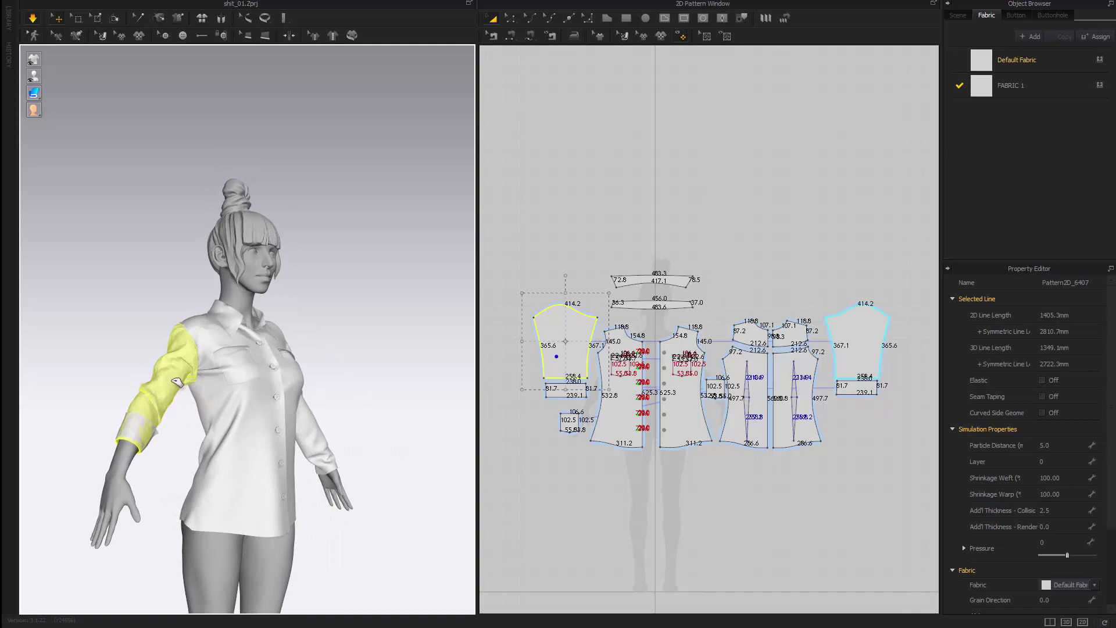
{"action": "right_click", "coordinate": [171, 379]}
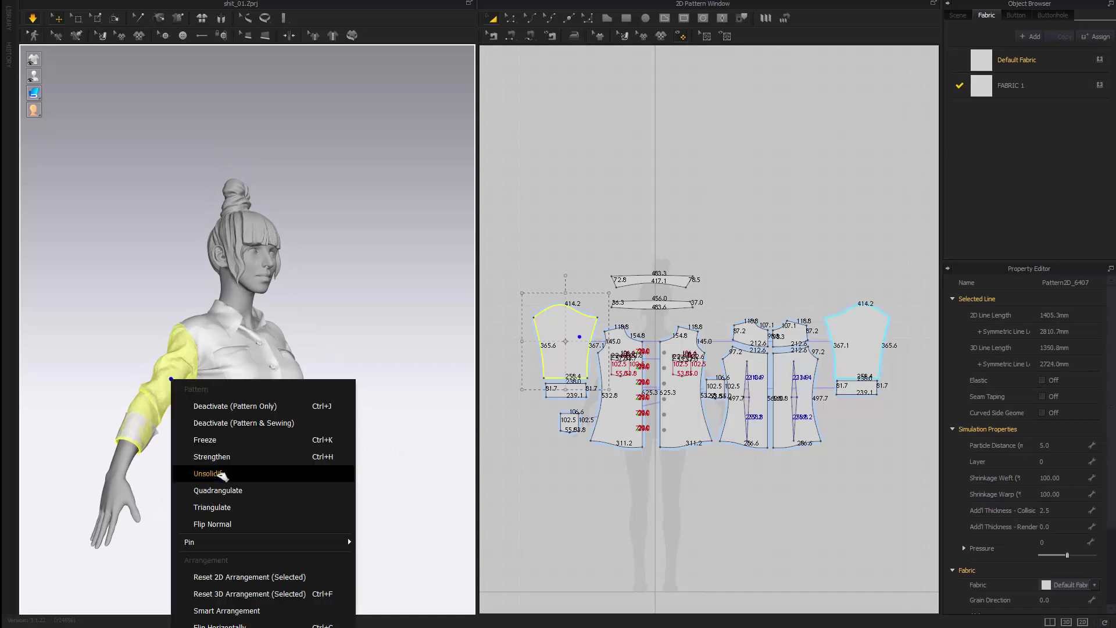
{"action": "left_click", "coordinate": [220, 474]}
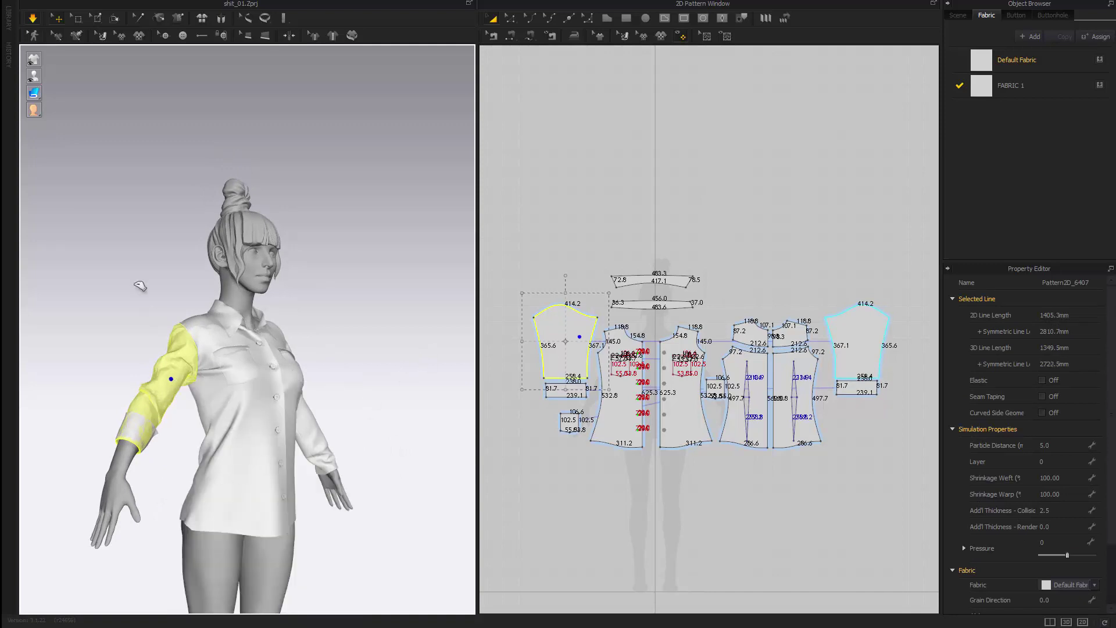
{"action": "left_click", "coordinate": [419, 397]}
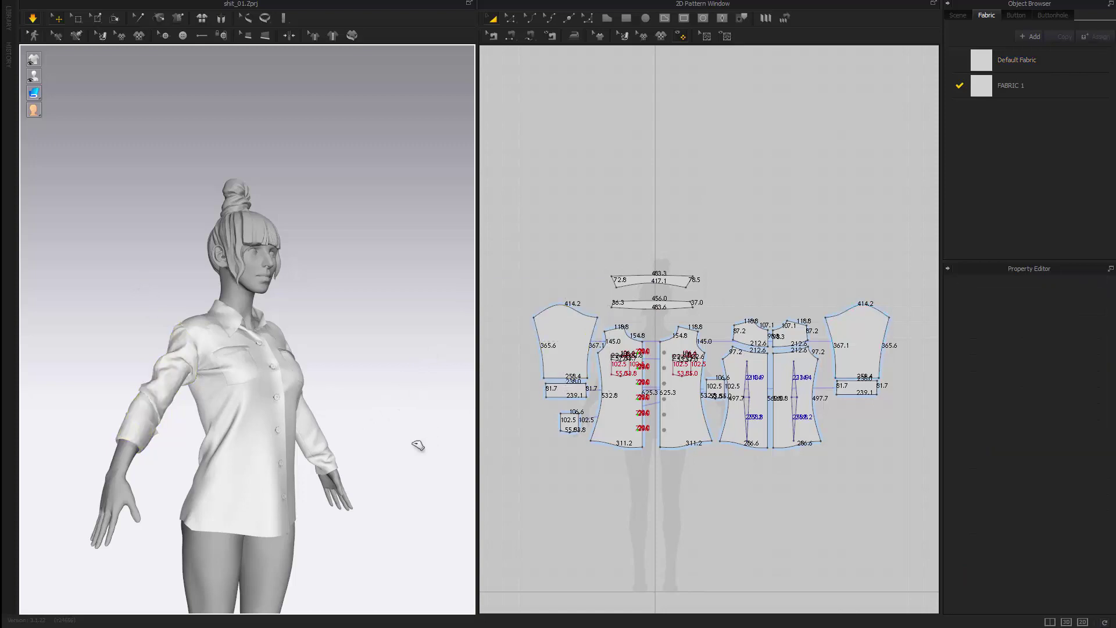
Step: Examine the draped shirt from the front, back and side, including the buttons, pockets, sleeves and hem
{"action": "right_click_drag", "start_coordinate": [419, 444], "coordinate": [346, 448]}
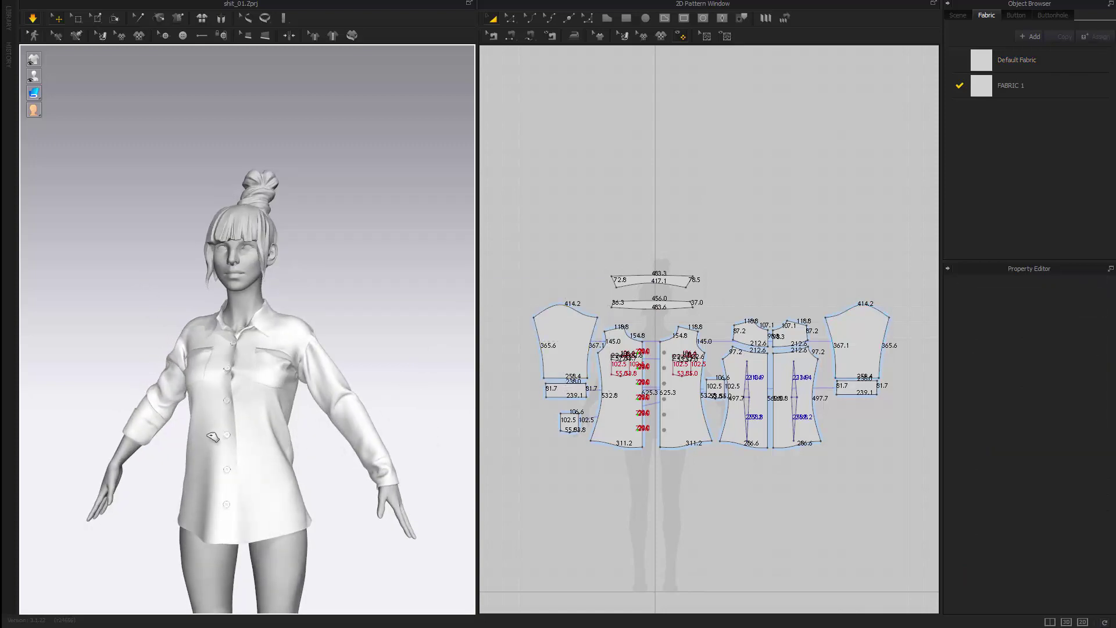
{"action": "scroll", "coordinate": [191, 497], "scroll_direction": "down", "scroll_amount": 5}
{"action": "mouse_move", "coordinate": [249, 498]}
{"action": "right_mouse_down"}
{"action": "mouse_move", "coordinate": [187, 486]}
{"action": "mouse_move", "coordinate": [233, 495]}
{"action": "right_mouse_up"}
{"action": "scroll", "coordinate": [295, 501], "scroll_direction": "up", "scroll_amount": 8}
{"action": "scroll", "coordinate": [271, 493], "scroll_direction": "down", "scroll_amount": 4}
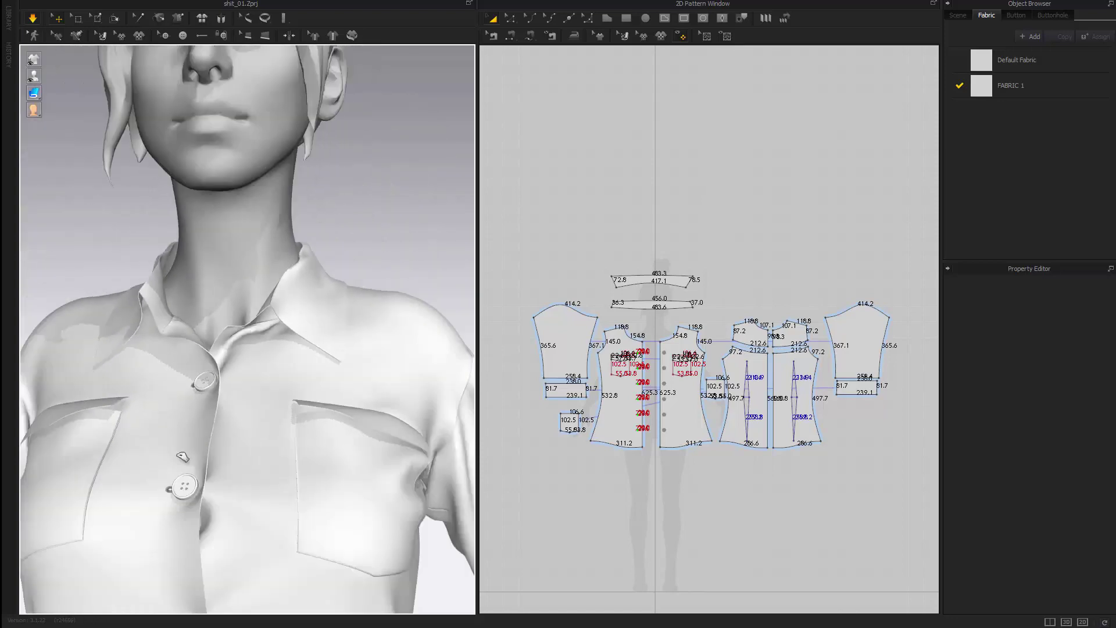
{"action": "right_click_drag", "start_coordinate": [233, 433], "coordinate": [243, 399]}
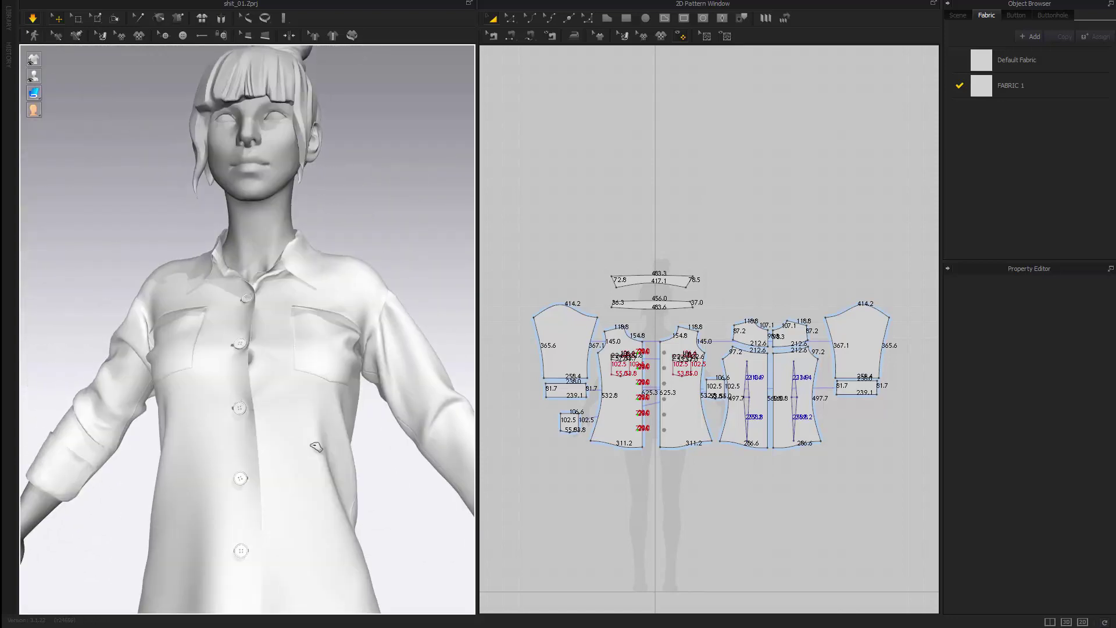
{"action": "right_click_drag", "start_coordinate": [317, 448], "coordinate": [223, 477]}
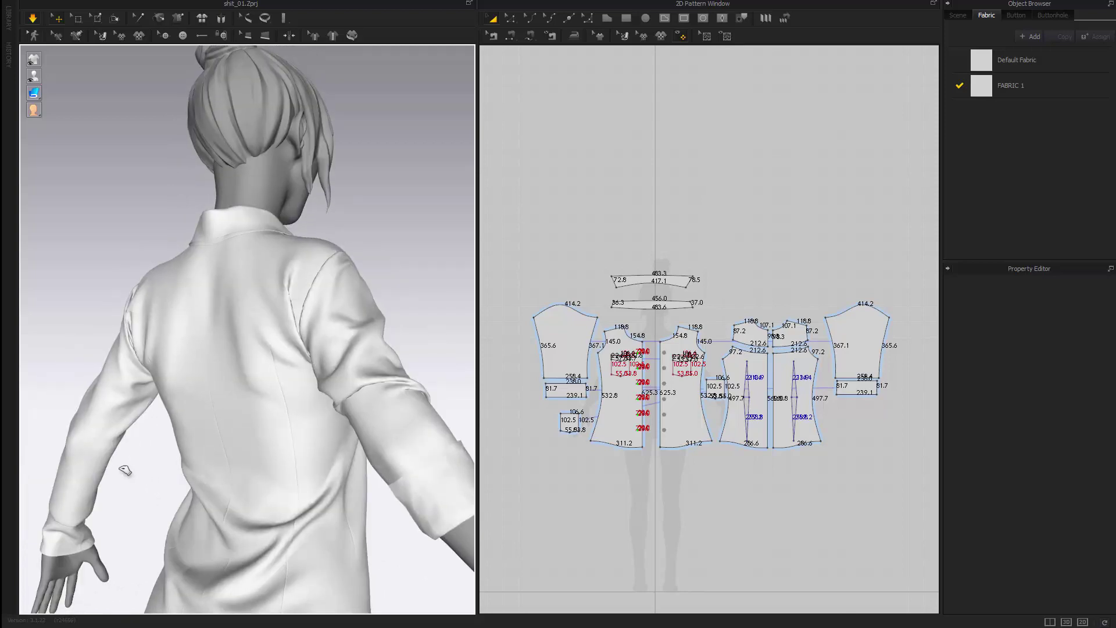
{"action": "scroll", "coordinate": [99, 473], "scroll_direction": "down", "scroll_amount": 5}
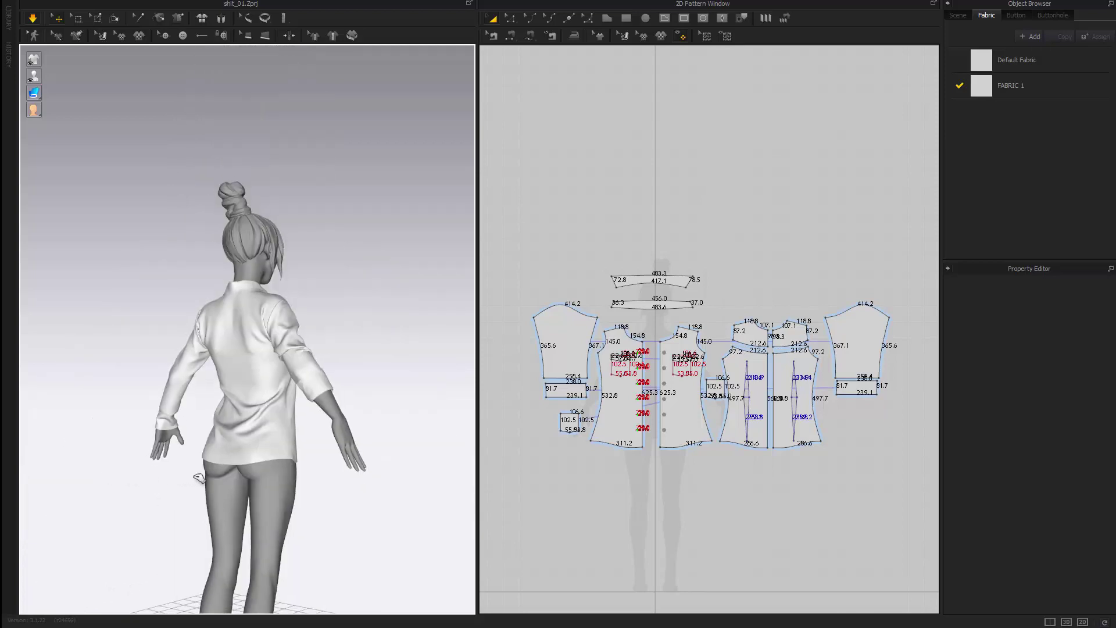
{"action": "right_click_drag", "start_coordinate": [233, 480], "coordinate": [430, 488]}
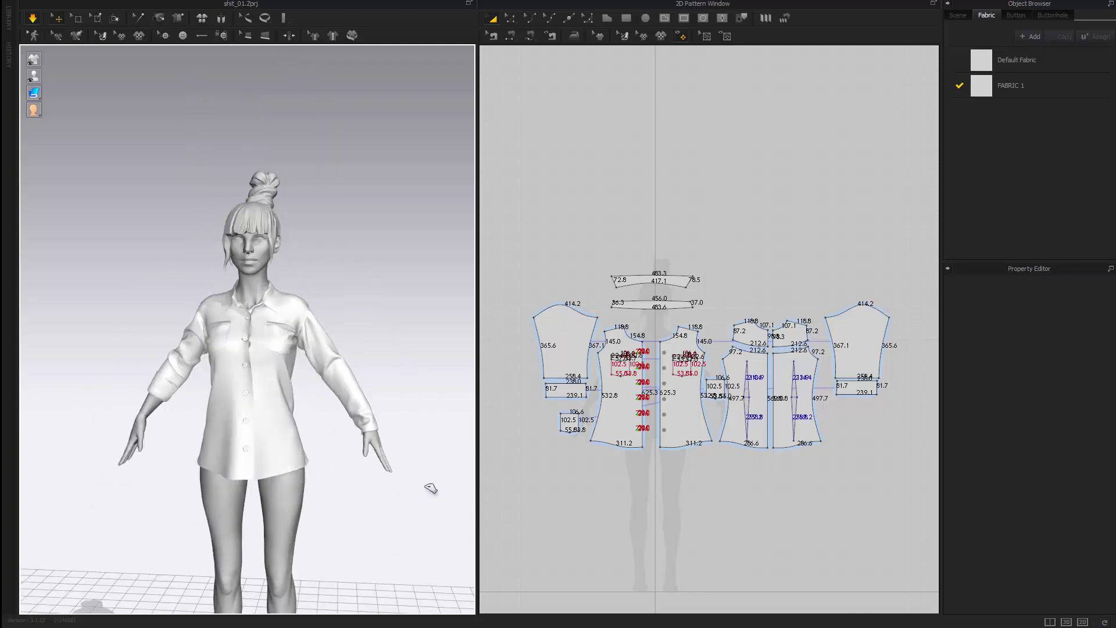
{"action": "scroll", "coordinate": [448, 494], "scroll_direction": "up", "scroll_amount": 3}
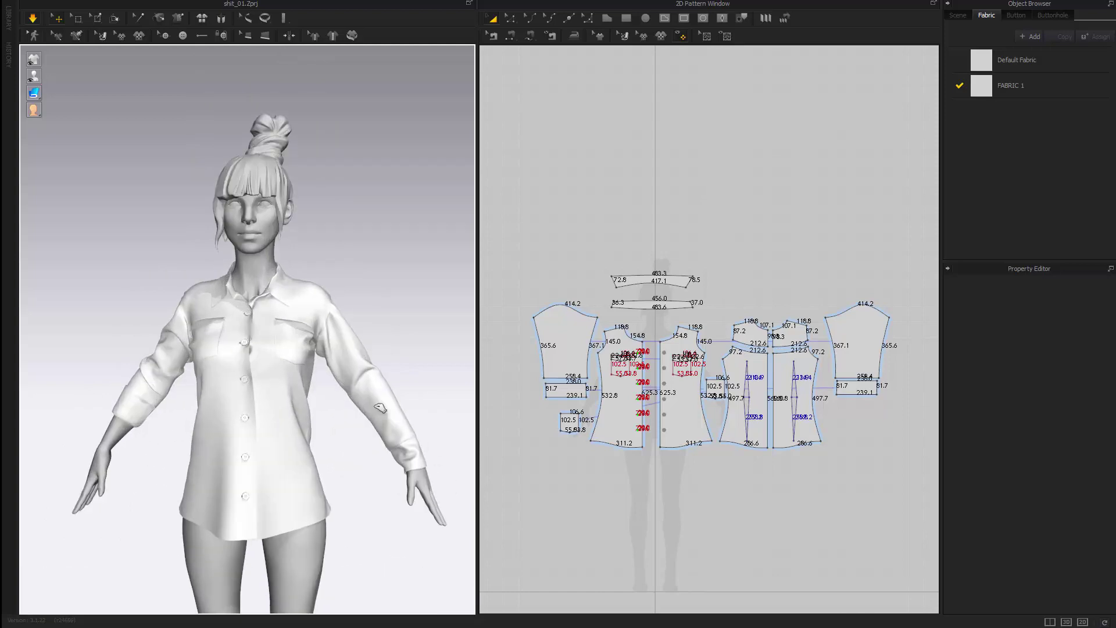
{"action": "scroll", "coordinate": [322, 464], "scroll_direction": "up", "scroll_amount": 5}
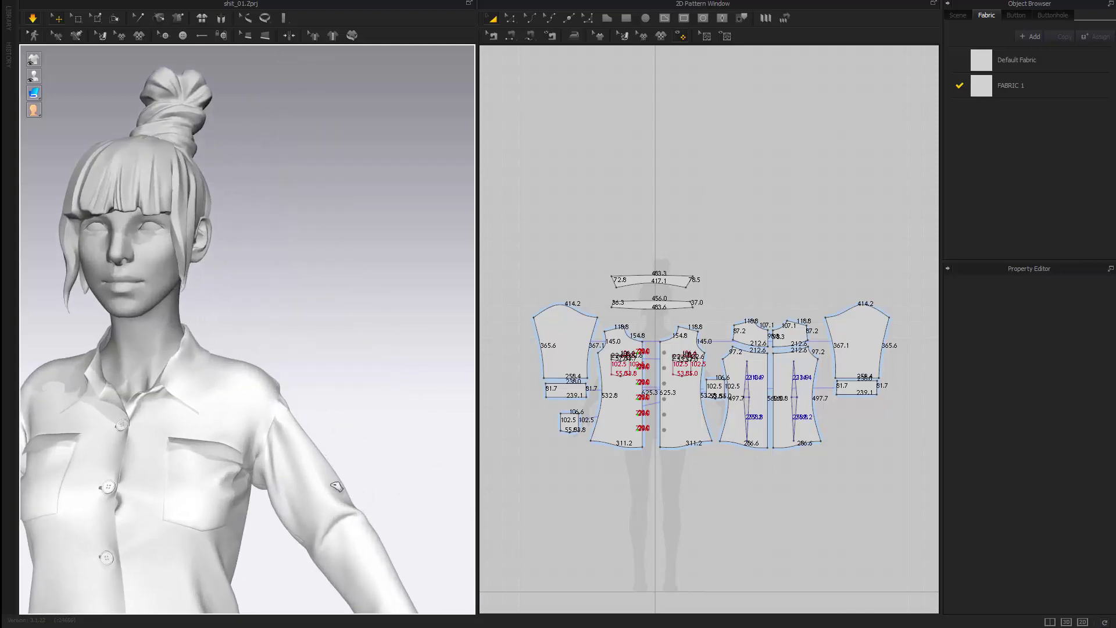
{"action": "right_click_drag", "start_coordinate": [237, 478], "coordinate": [337, 459]}
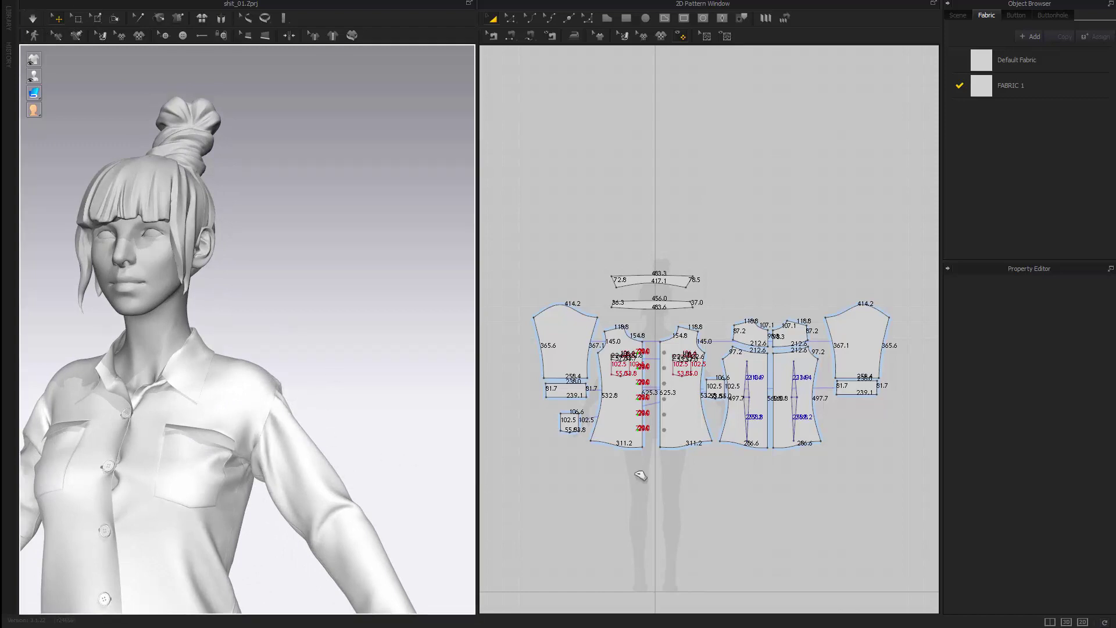
Step: Narrow the mirrored sleeve patterns so the cap edge measures about 383 mm, with the simulation stopped, and restart the simulation
{"action": "middle_click_drag", "start_coordinate": [750, 461], "coordinate": [629, 488]}
{"action": "scroll", "coordinate": [739, 402], "scroll_direction": "up", "scroll_amount": 3}
{"action": "left_click", "coordinate": [734, 377]}
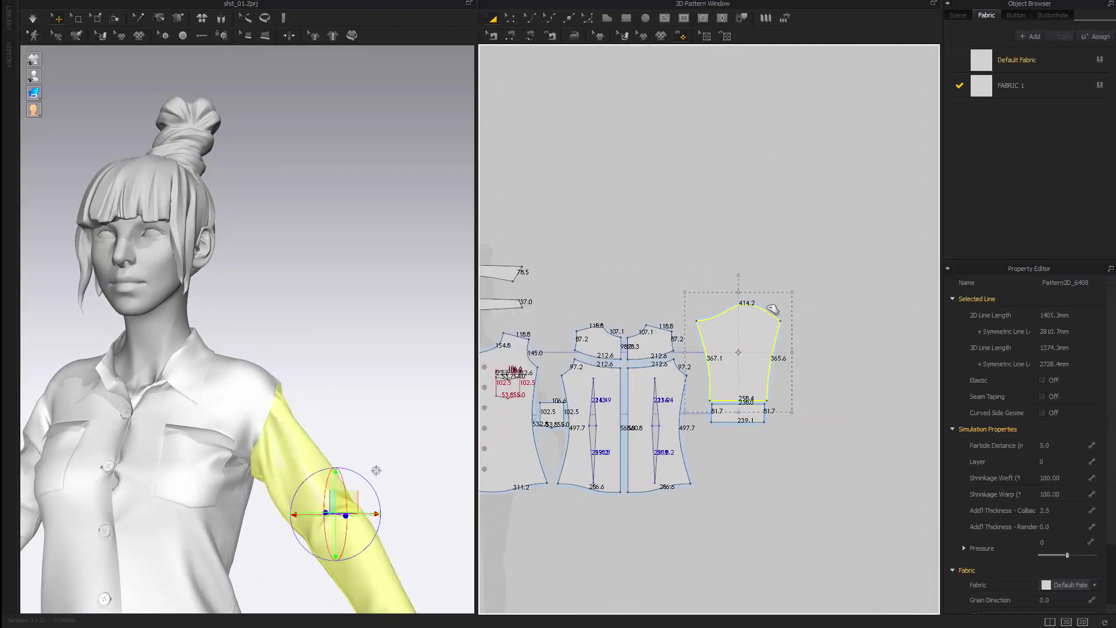
{"action": "middle_click_drag", "start_coordinate": [773, 366], "coordinate": [817, 354]}
{"action": "left_click_drag", "start_coordinate": [735, 344], "coordinate": [742, 344]}
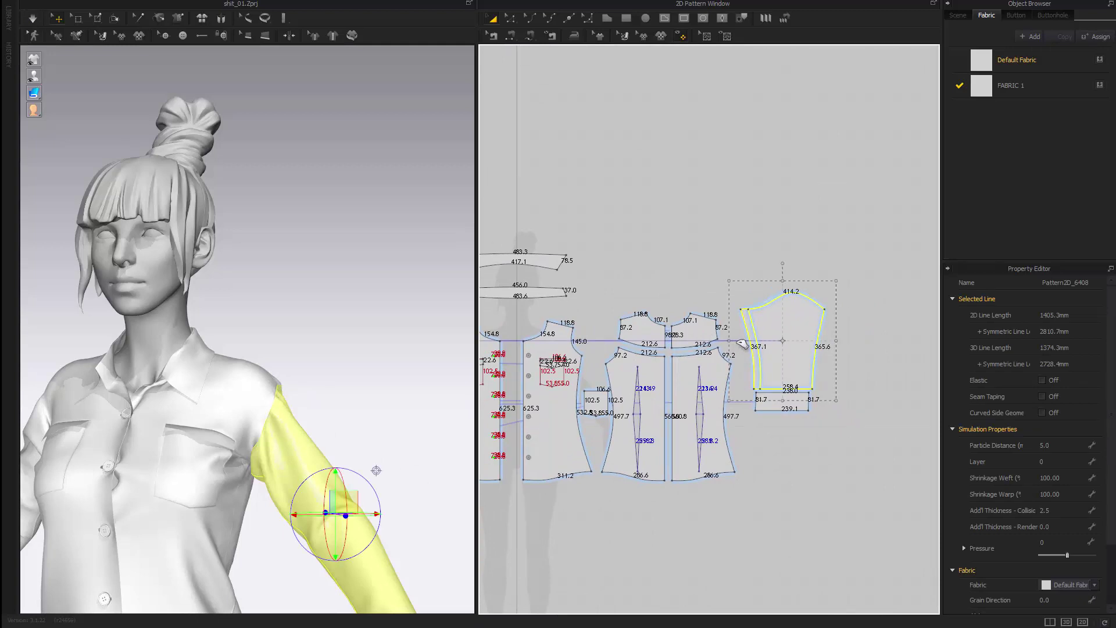
{"action": "middle_click_drag", "start_coordinate": [600, 423], "coordinate": [827, 401]}
{"action": "key", "text": "space"}
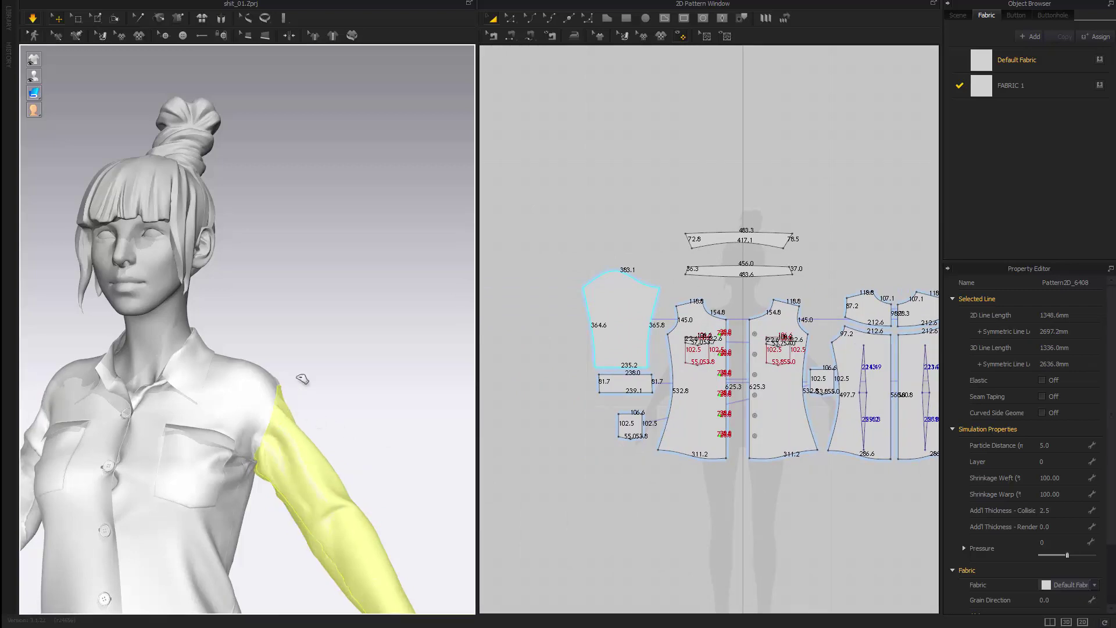
Step: Tug the narrowed sleeve at the shoulder and underarm to settle it, and check it from the front
{"action": "left_click", "coordinate": [289, 397]}
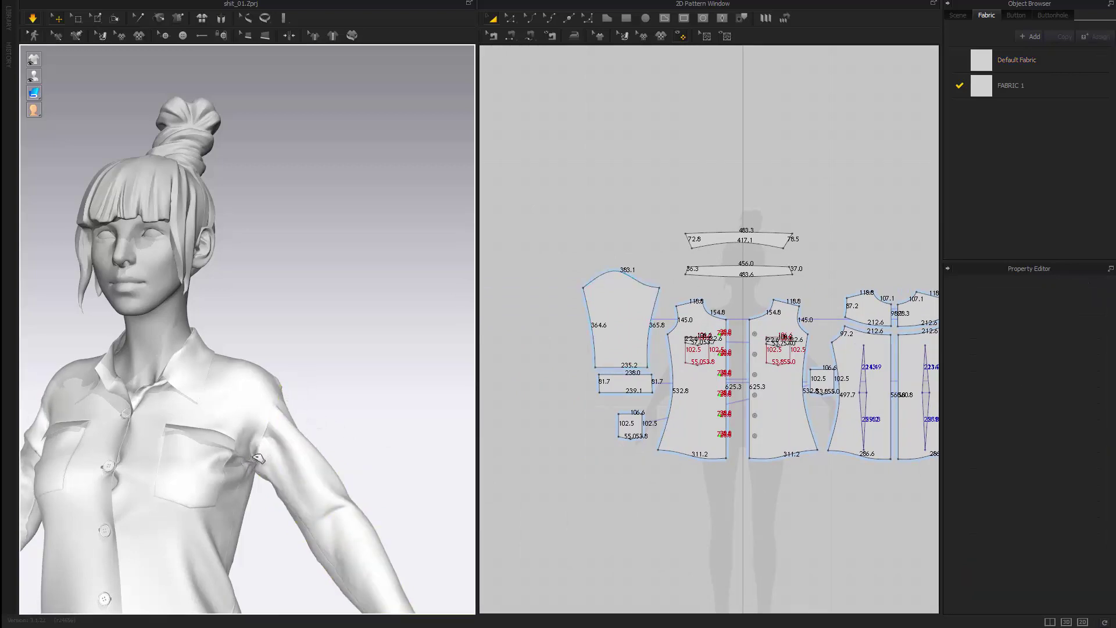
{"action": "left_click", "coordinate": [256, 457]}
{"action": "right_click_drag", "start_coordinate": [301, 408], "coordinate": [90, 414]}
{"action": "right_click_drag", "start_coordinate": [224, 401], "coordinate": [258, 347]}
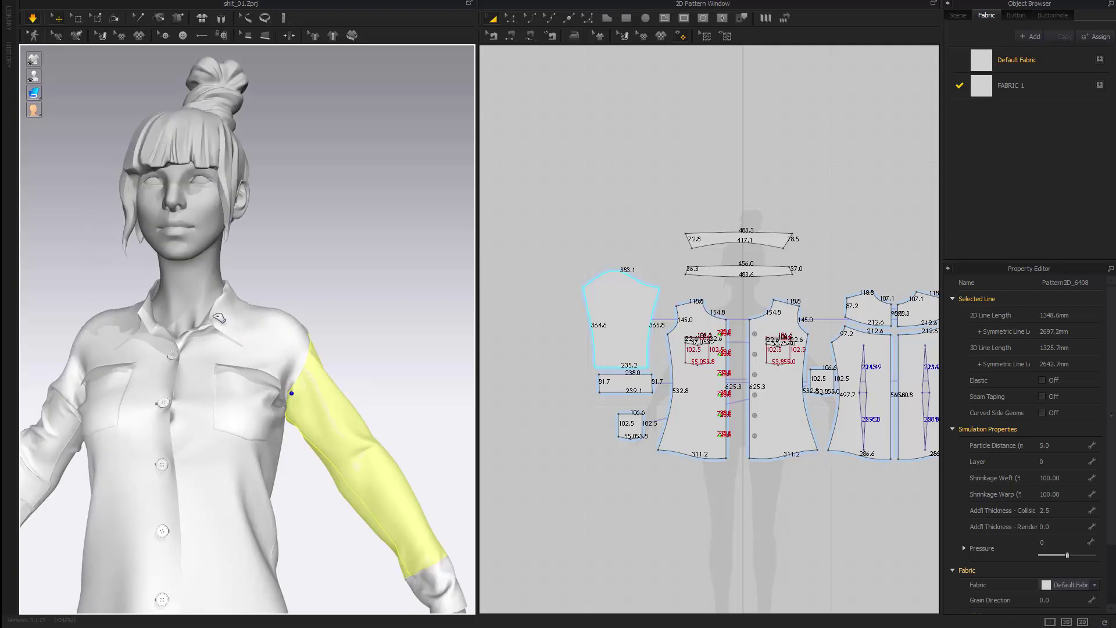
Step: Stop the simulation, widen the collar pattern so its upper edge measures about 533 mm, and simulate again
{"action": "left_click", "coordinate": [230, 285]}
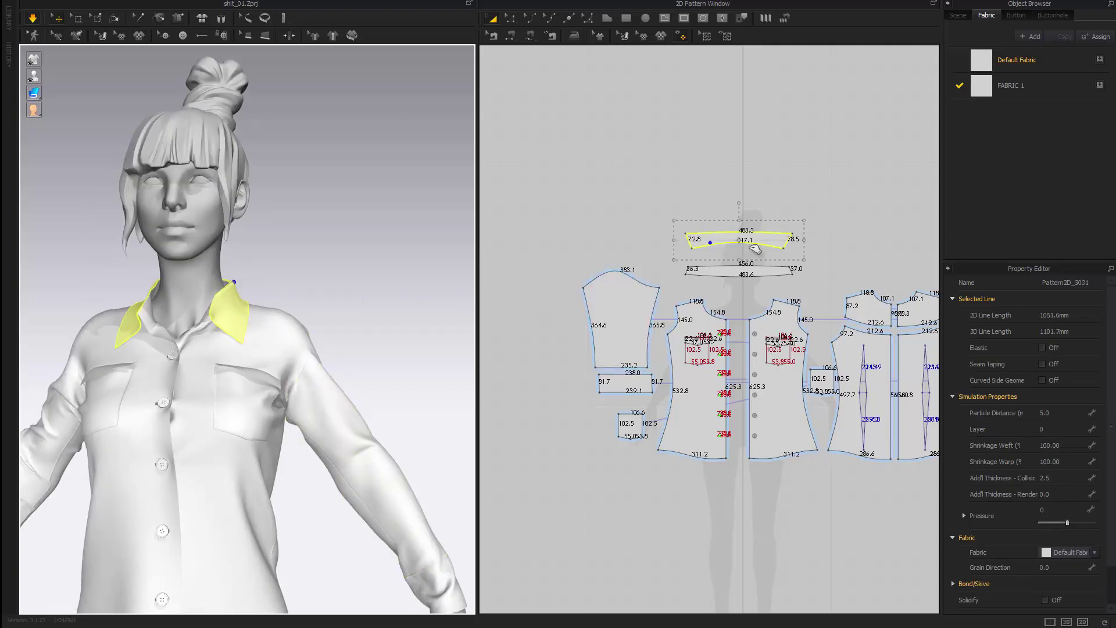
{"action": "scroll", "coordinate": [755, 249], "scroll_direction": "up", "scroll_amount": 5}
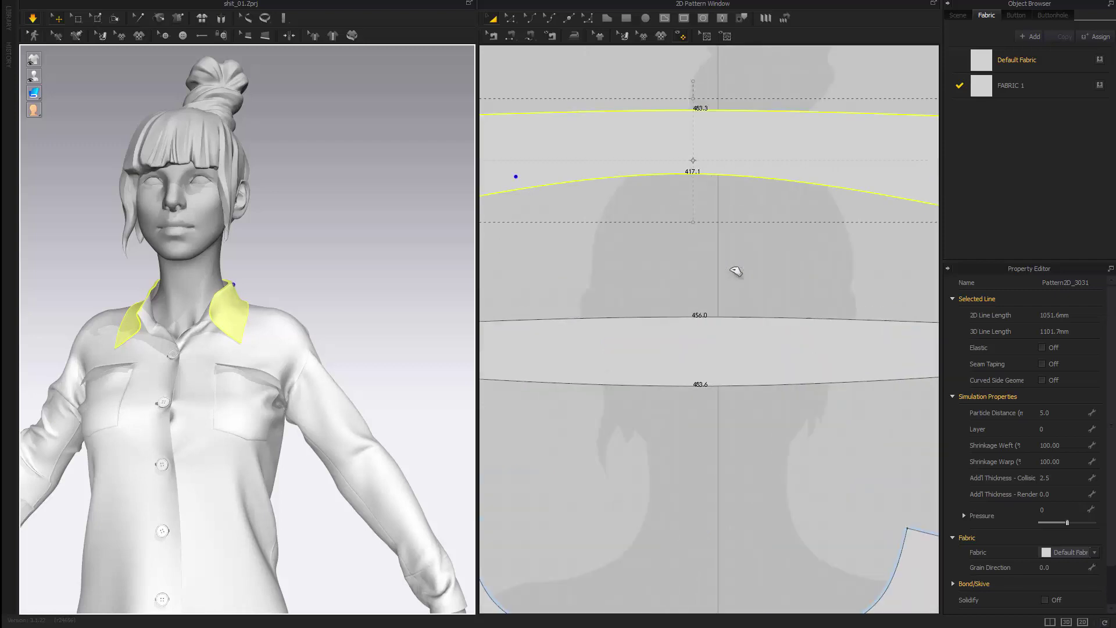
{"action": "scroll", "coordinate": [737, 271], "scroll_direction": "down", "scroll_amount": 5}
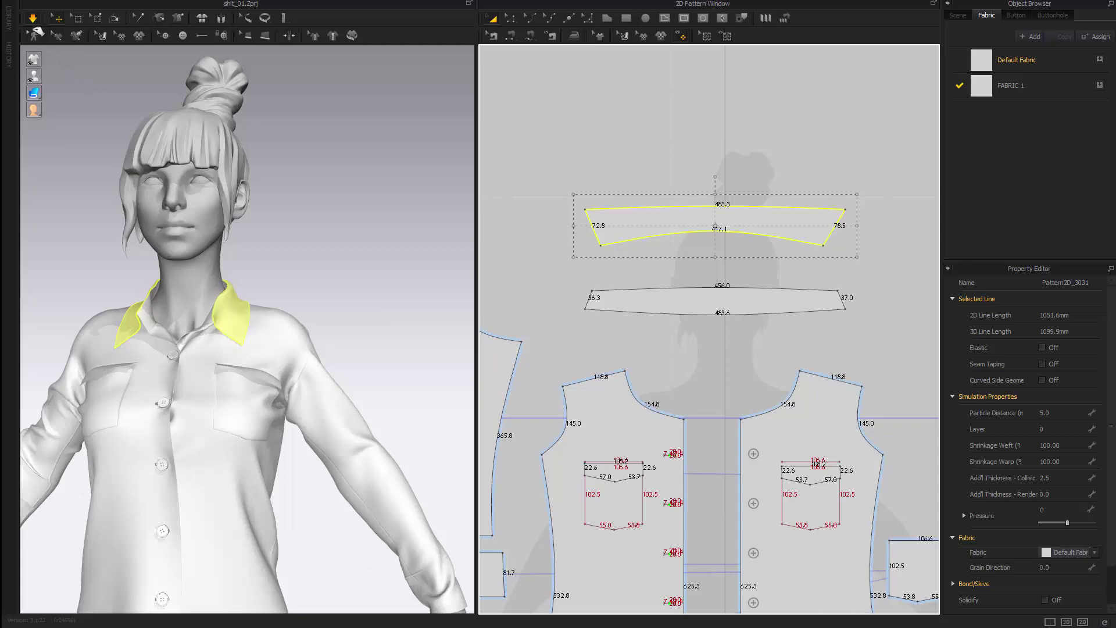
{"action": "left_click", "coordinate": [33, 20]}
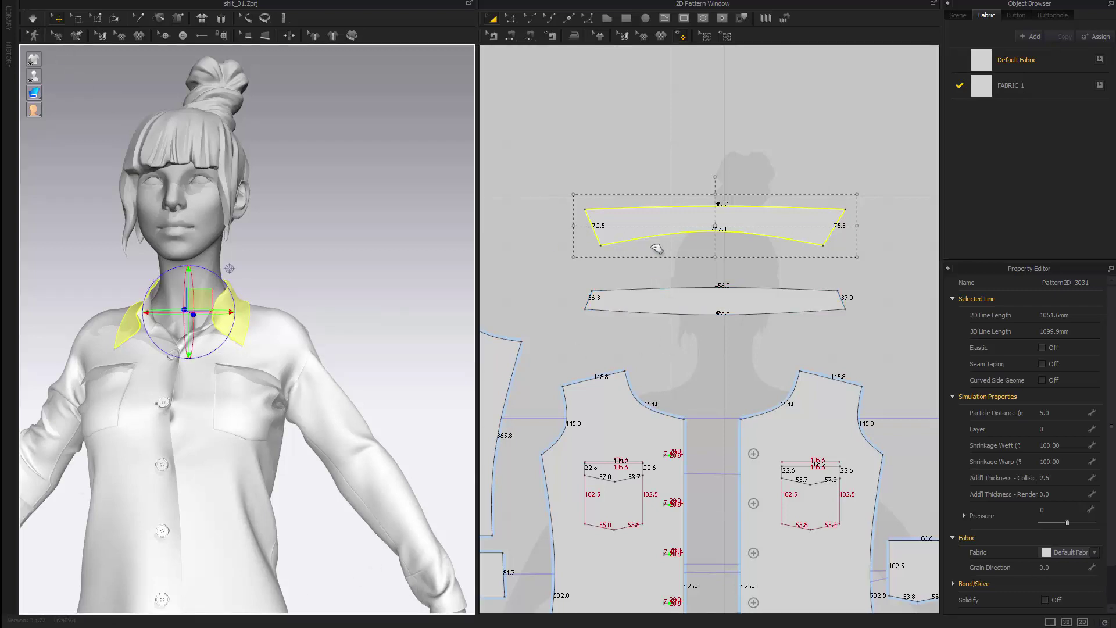
{"action": "left_click_drag", "start_coordinate": [574, 226], "coordinate": [558, 233]}
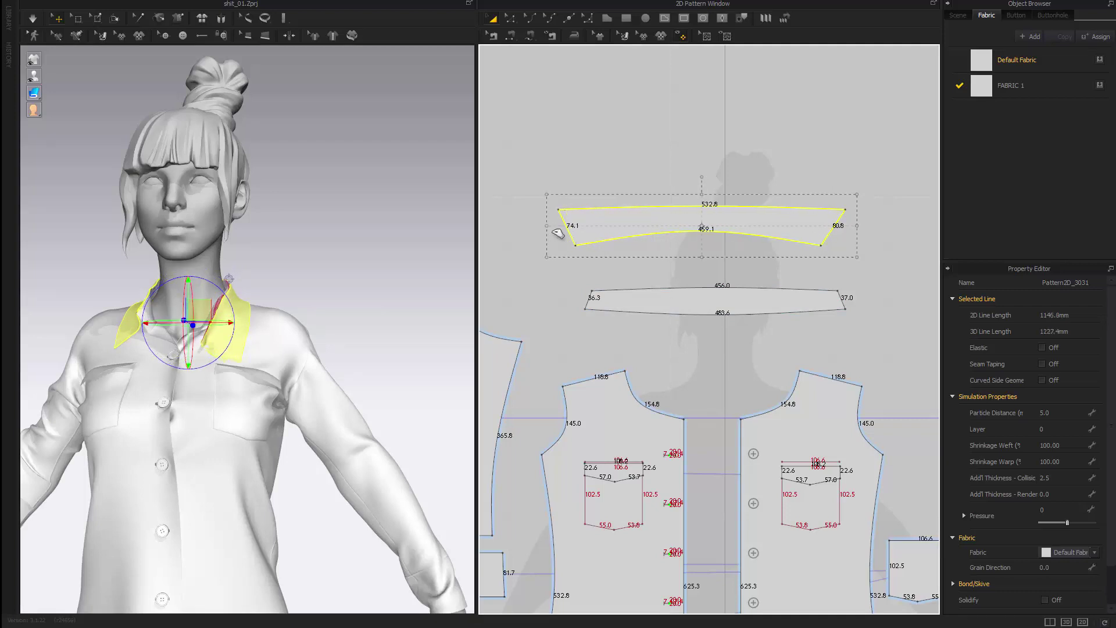
{"action": "key", "text": "space"}
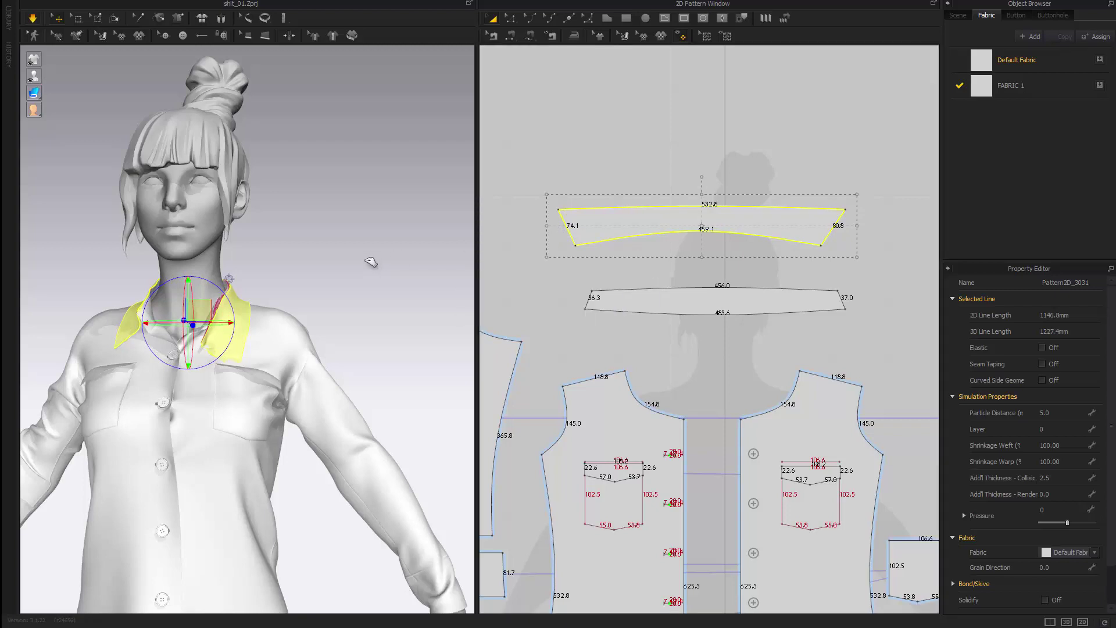
Step: Examine how the widened collar drapes around the neck from both sides and at full shirt view
{"action": "left_click", "coordinate": [371, 263]}
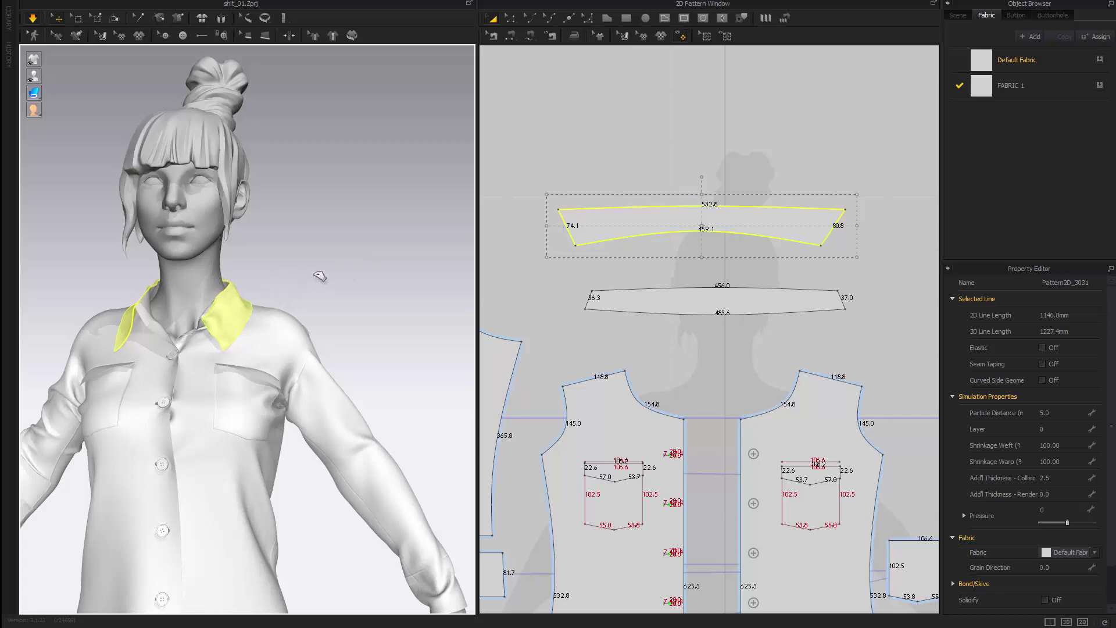
{"action": "right_click_drag", "start_coordinate": [335, 276], "coordinate": [332, 279]}
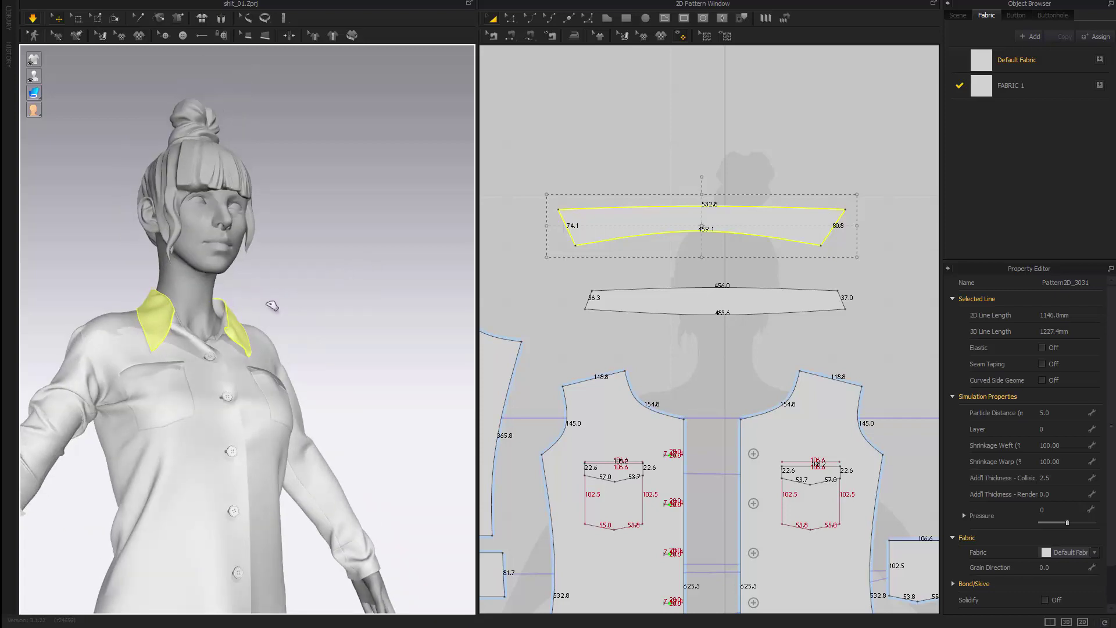
{"action": "right_click_drag", "start_coordinate": [272, 305], "coordinate": [346, 403]}
{"action": "scroll", "coordinate": [396, 418], "scroll_direction": "up", "scroll_amount": 5}
{"action": "scroll", "coordinate": [346, 403], "scroll_direction": "down", "scroll_amount": 3}
{"action": "scroll", "coordinate": [296, 407], "scroll_direction": "down", "scroll_amount": 3}
{"action": "middle_click_drag", "start_coordinate": [296, 407], "coordinate": [360, 361]}
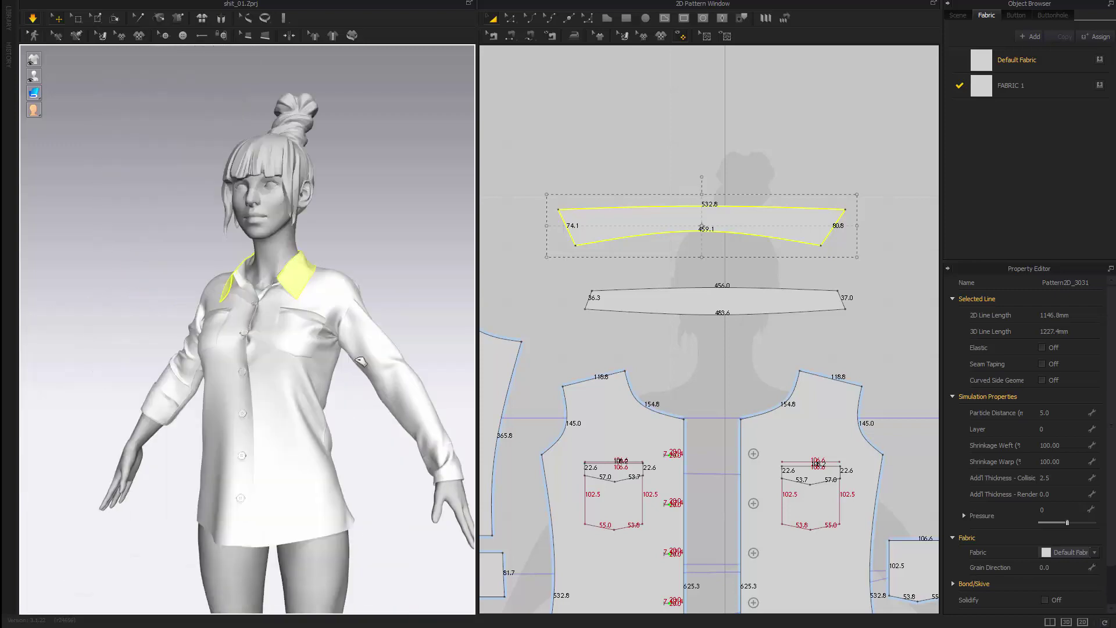
Step: Examine the draped shirt from the front and look closely at the rolled-up sleeve around the elbow and underarm
{"action": "right_click_drag", "start_coordinate": [330, 433], "coordinate": [360, 434]}
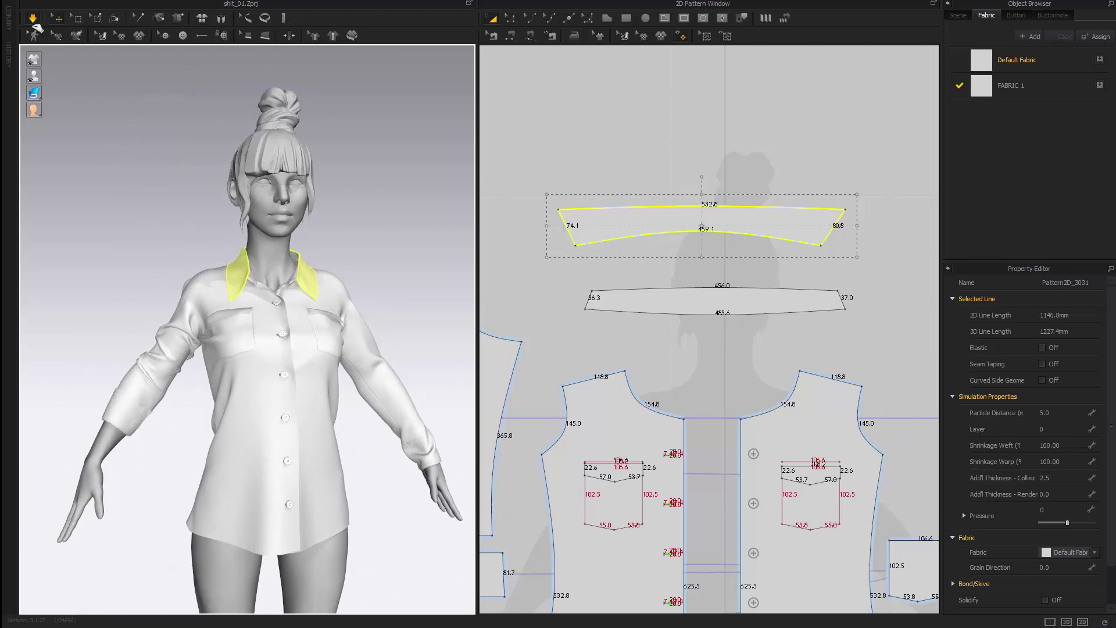
{"action": "scroll", "coordinate": [154, 356], "scroll_direction": "down", "scroll_amount": 5}
{"action": "left_click", "coordinate": [151, 416]}
{"action": "middle_click_drag", "start_coordinate": [264, 495], "coordinate": [253, 476]}
{"action": "right_click_drag", "start_coordinate": [253, 477], "coordinate": [324, 473]}
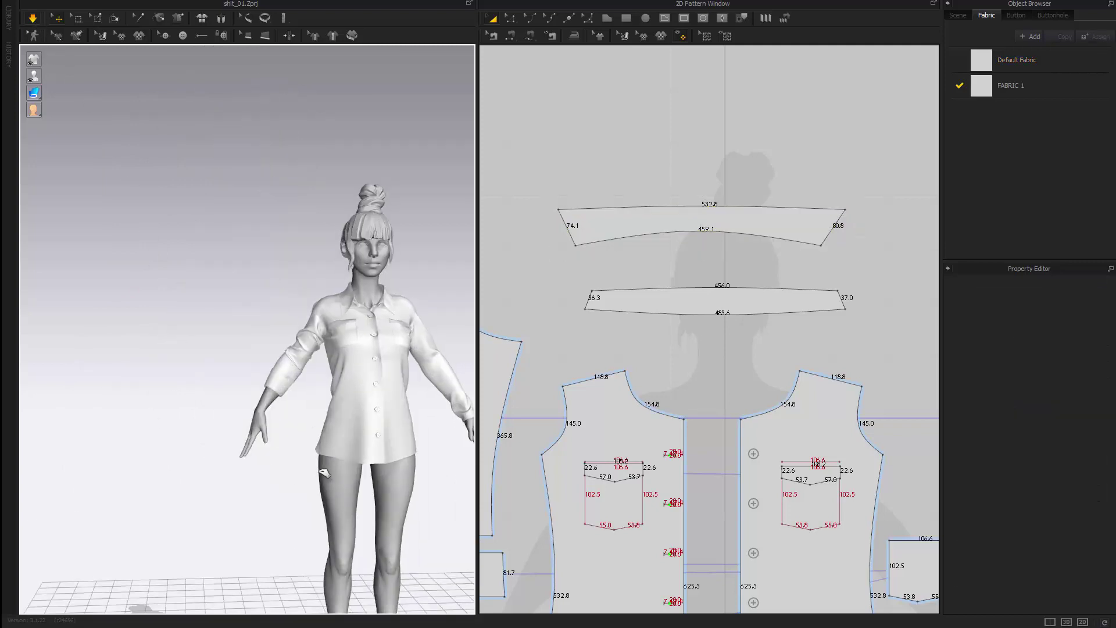
{"action": "scroll", "coordinate": [325, 456], "scroll_direction": "up", "scroll_amount": 6}
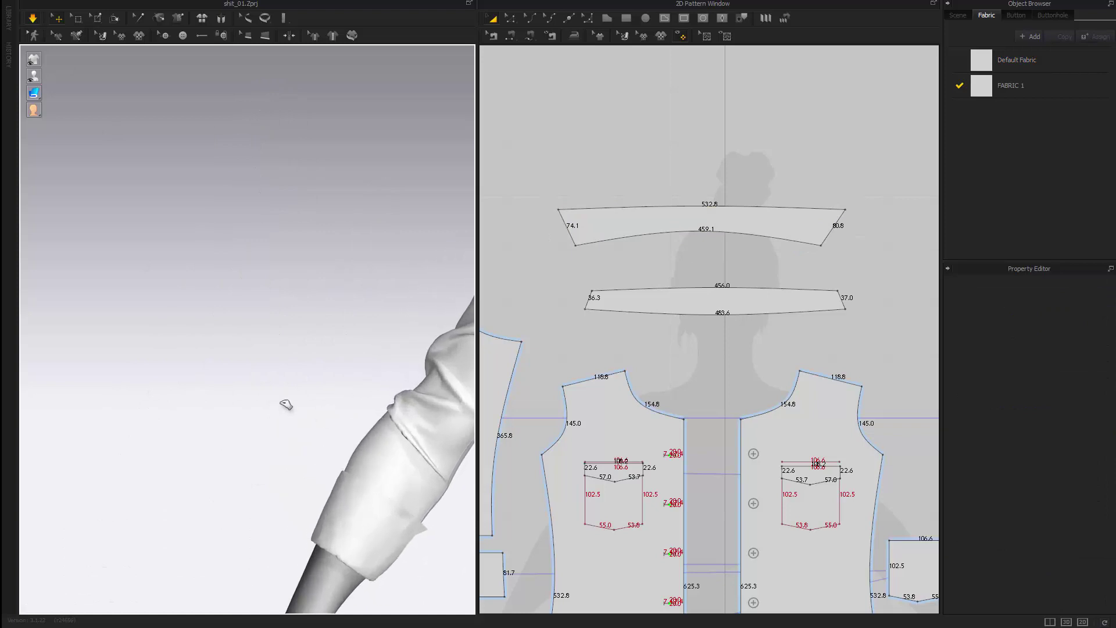
{"action": "scroll", "coordinate": [229, 316], "scroll_direction": "up", "scroll_amount": 2}
{"action": "scroll", "coordinate": [208, 316], "scroll_direction": "up", "scroll_amount": 2}
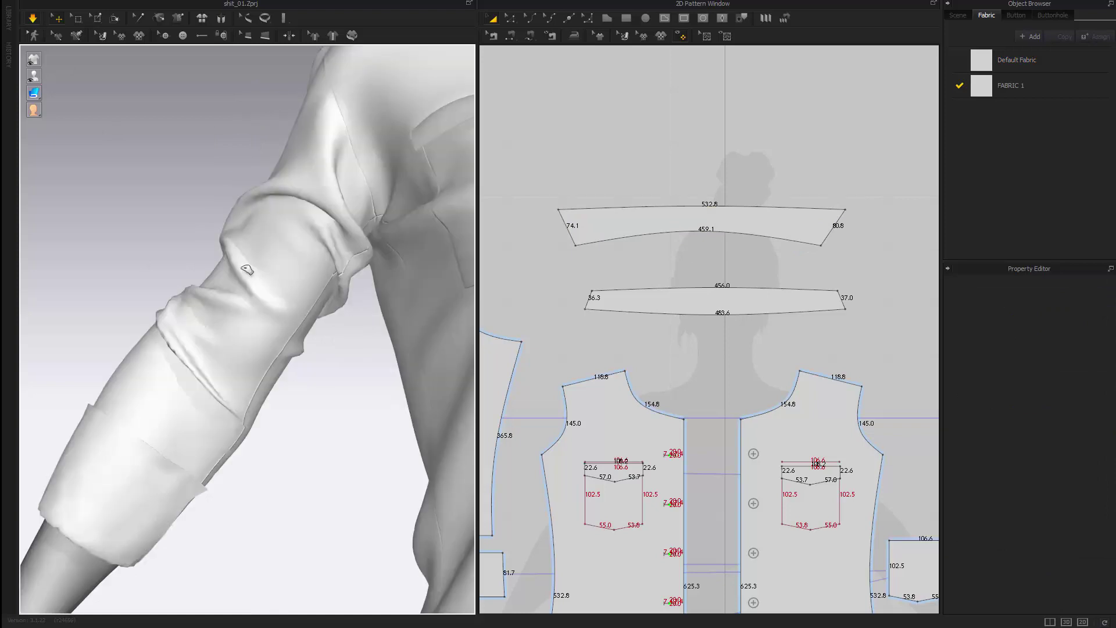
Step: Stop the simulation and check the shirt from the back, the side and the front
{"action": "left_click", "coordinate": [33, 18]}
{"action": "right_click_drag", "start_coordinate": [197, 344], "coordinate": [331, 347]}
{"action": "scroll", "coordinate": [239, 331], "scroll_direction": "down", "scroll_amount": 5}
{"action": "right_click_drag", "start_coordinate": [241, 334], "coordinate": [129, 336]}
{"action": "scroll", "coordinate": [232, 343], "scroll_direction": "up", "scroll_amount": 2}
{"action": "scroll", "coordinate": [117, 344], "scroll_direction": "down", "scroll_amount": 5}
{"action": "right_click_drag", "start_coordinate": [383, 329], "coordinate": [248, 318]}
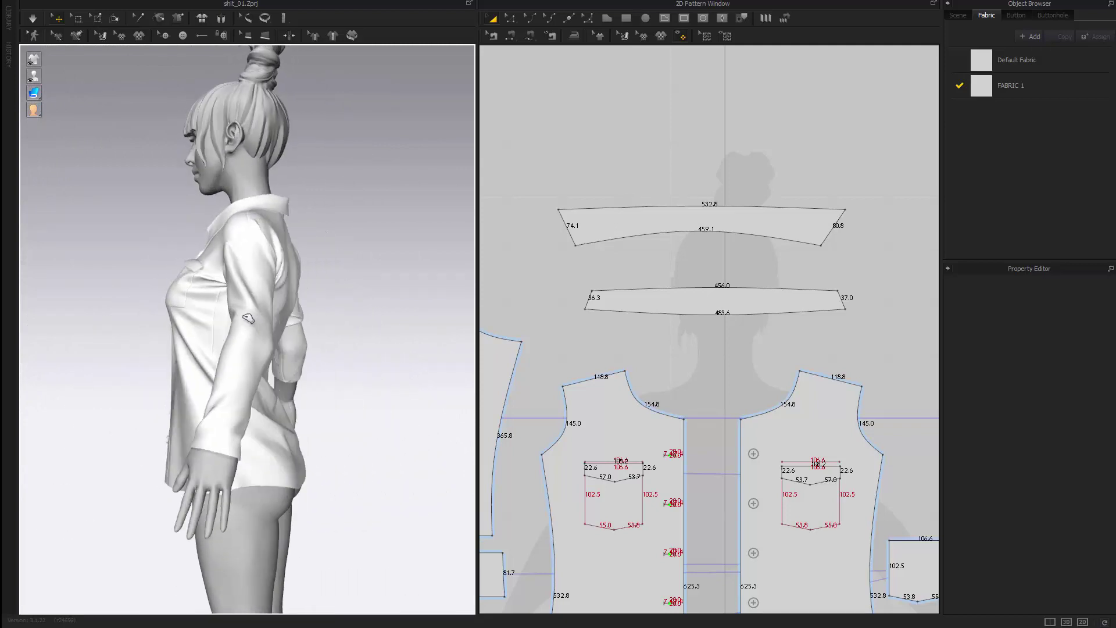
{"action": "key", "text": "2"}
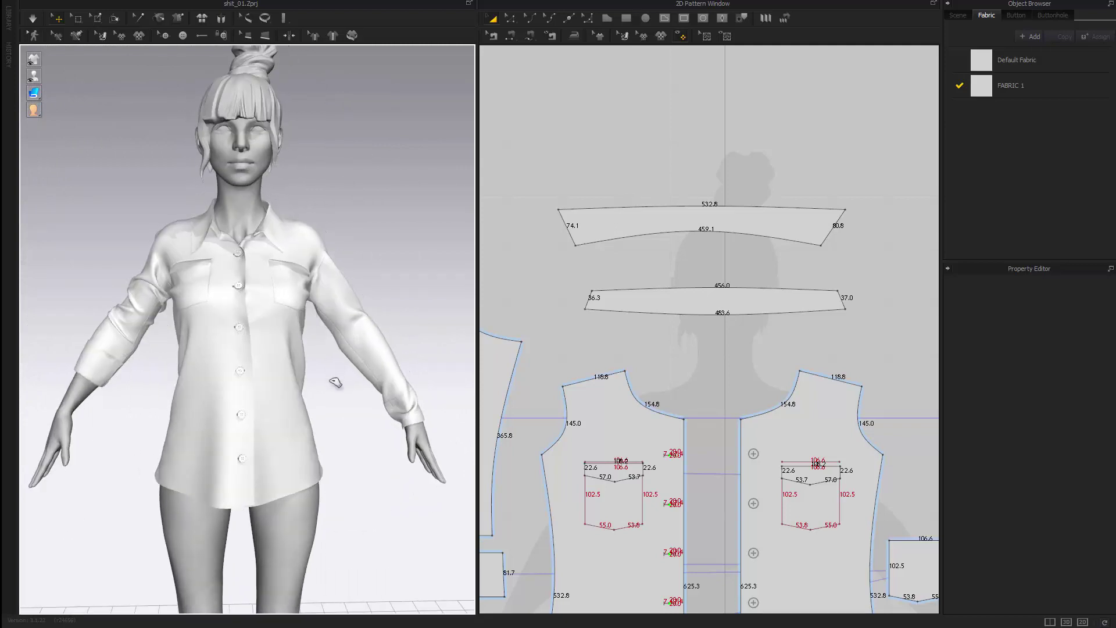
{"action": "right_click_drag", "start_coordinate": [336, 382], "coordinate": [254, 369]}
{"action": "scroll", "coordinate": [254, 368], "scroll_direction": "down", "scroll_amount": 3}
{"action": "scroll", "coordinate": [507, 330], "scroll_direction": "down", "scroll_amount": 2}
Step: Set the additional collision thickness of all shirt patterns to 5.0 and restart the simulation
{"action": "middle_click_drag", "start_coordinate": [534, 244], "coordinate": [598, 186]}
{"action": "scroll", "coordinate": [598, 187], "scroll_direction": "down", "scroll_amount": 2}
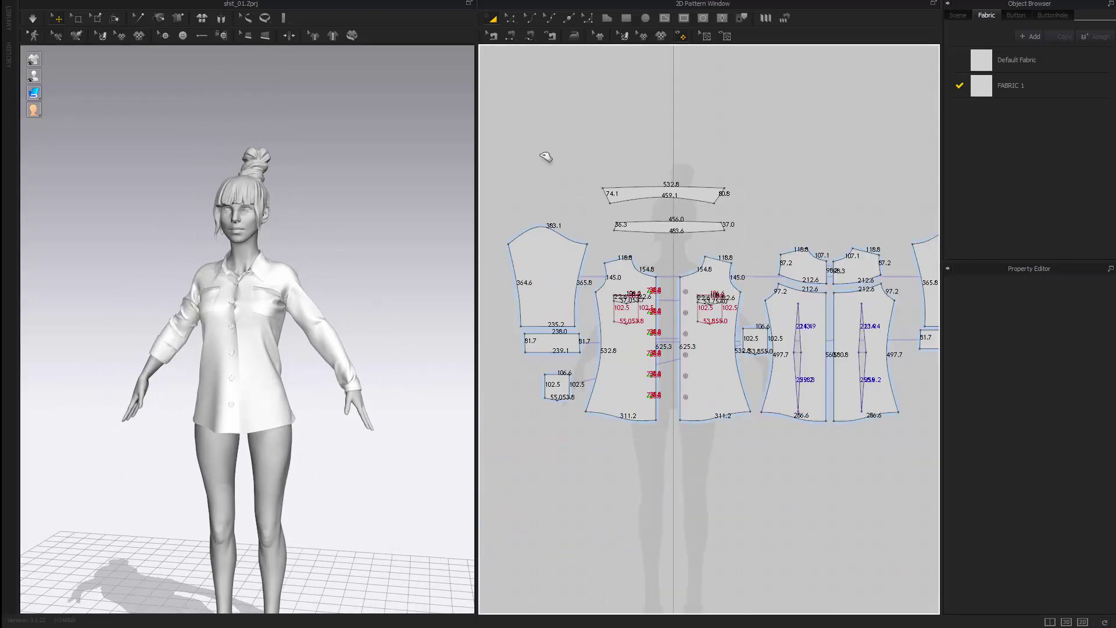
{"action": "scroll", "coordinate": [541, 153], "scroll_direction": "down", "scroll_amount": 2}
{"action": "left_click_drag", "start_coordinate": [511, 143], "coordinate": [938, 460]}
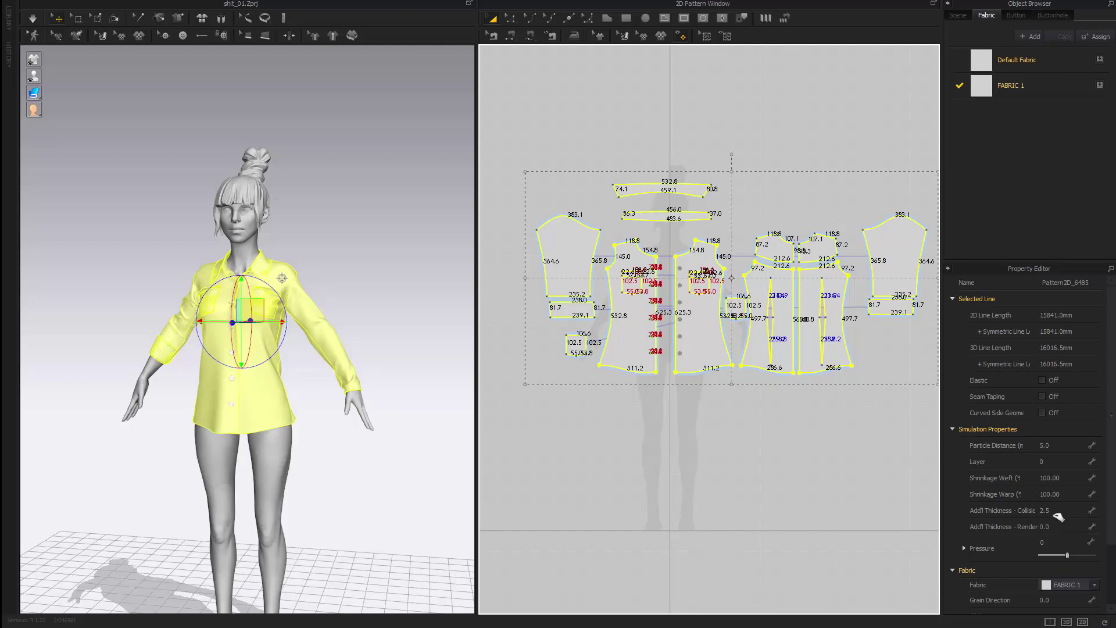
{"action": "left_click", "coordinate": [1069, 515]}
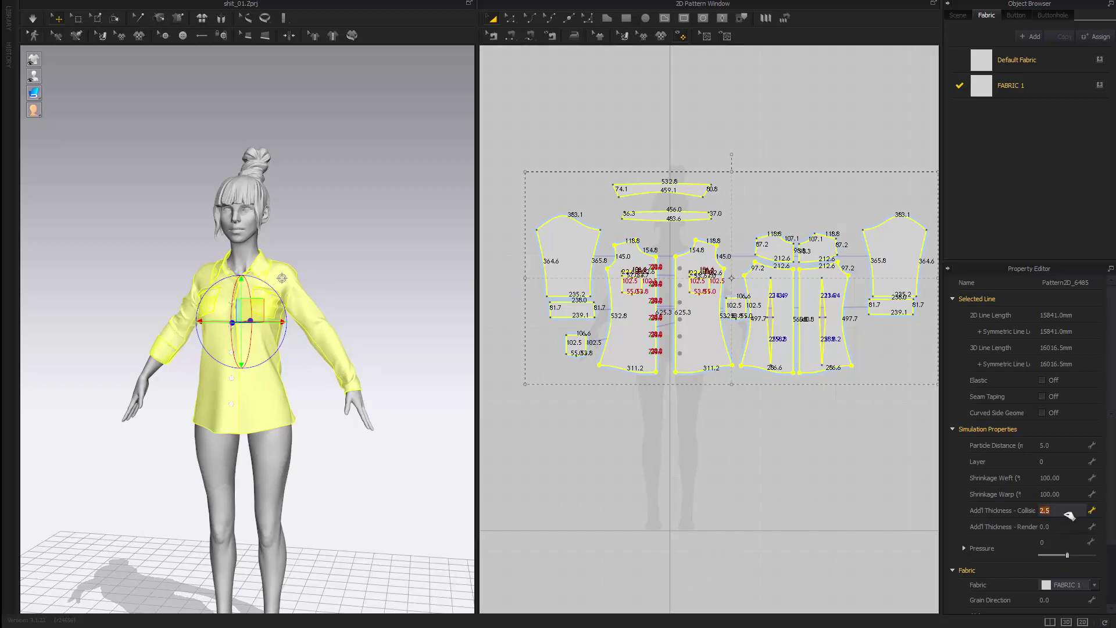
{"action": "type", "text": "5"}
{"action": "key", "text": "Return"}
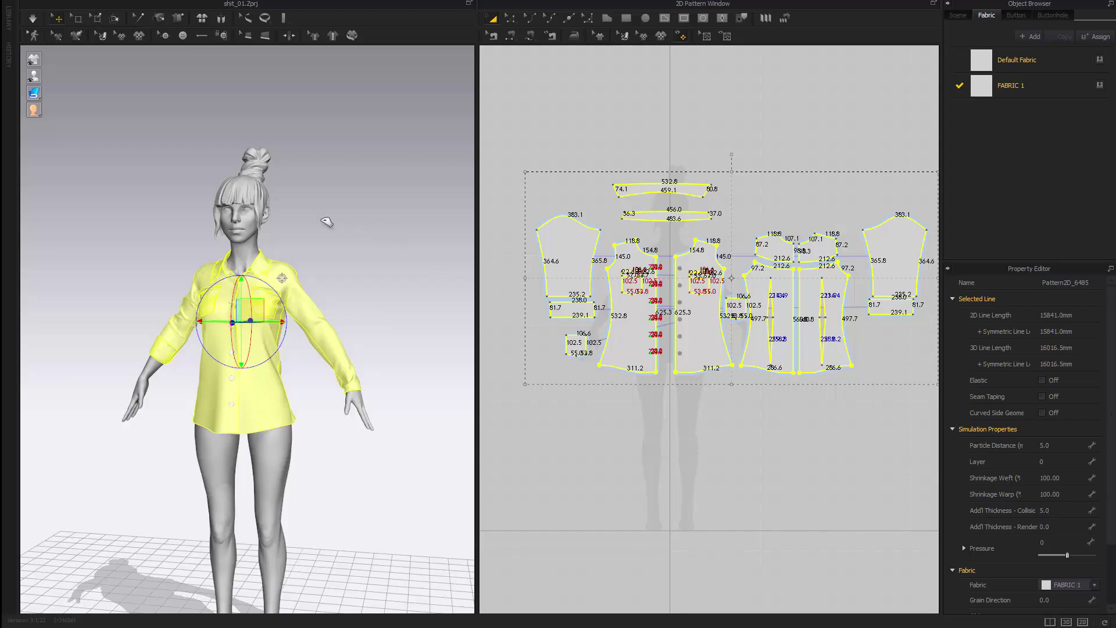
{"action": "scroll", "coordinate": [361, 239], "scroll_direction": "up", "scroll_amount": 5}
{"action": "left_click", "coordinate": [207, 155]}
{"action": "left_click", "coordinate": [32, 18]}
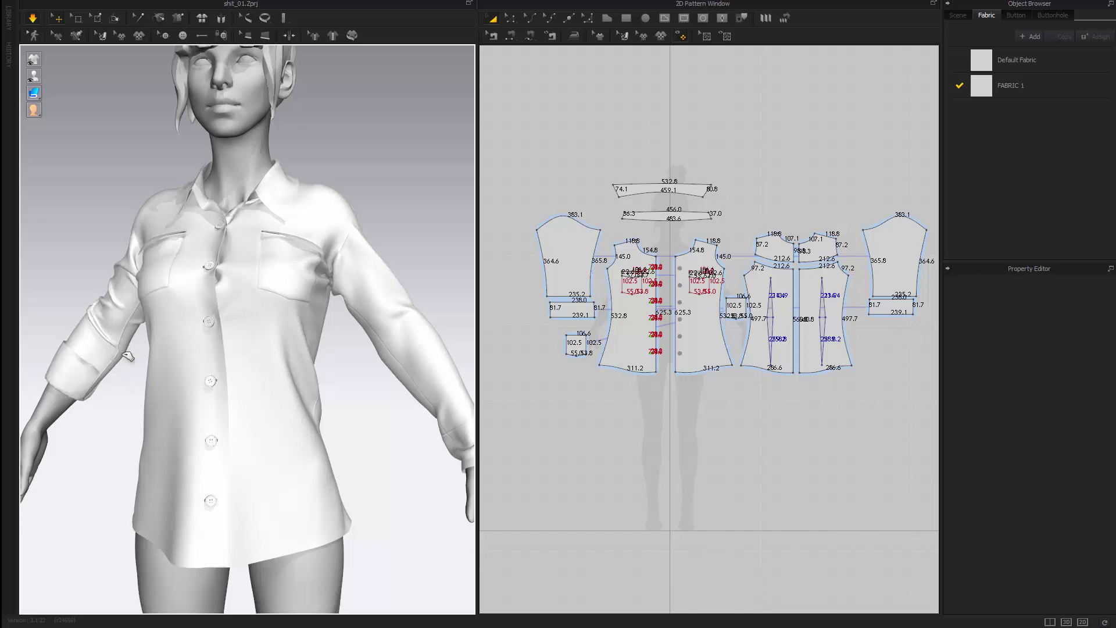
Step: Examine how the thickened shirt drapes at the front, the back and the rolled-up sleeve
{"action": "right_click_drag", "start_coordinate": [299, 392], "coordinate": [312, 394]}
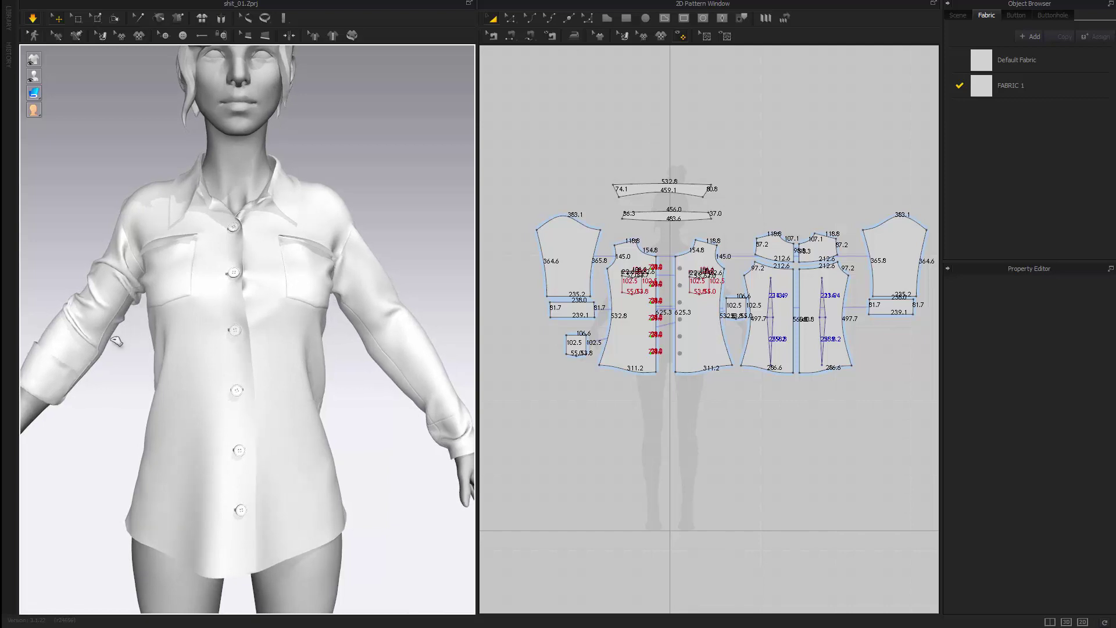
{"action": "right_click_drag", "start_coordinate": [169, 328], "coordinate": [305, 350]}
{"action": "left_click", "coordinate": [347, 362]}
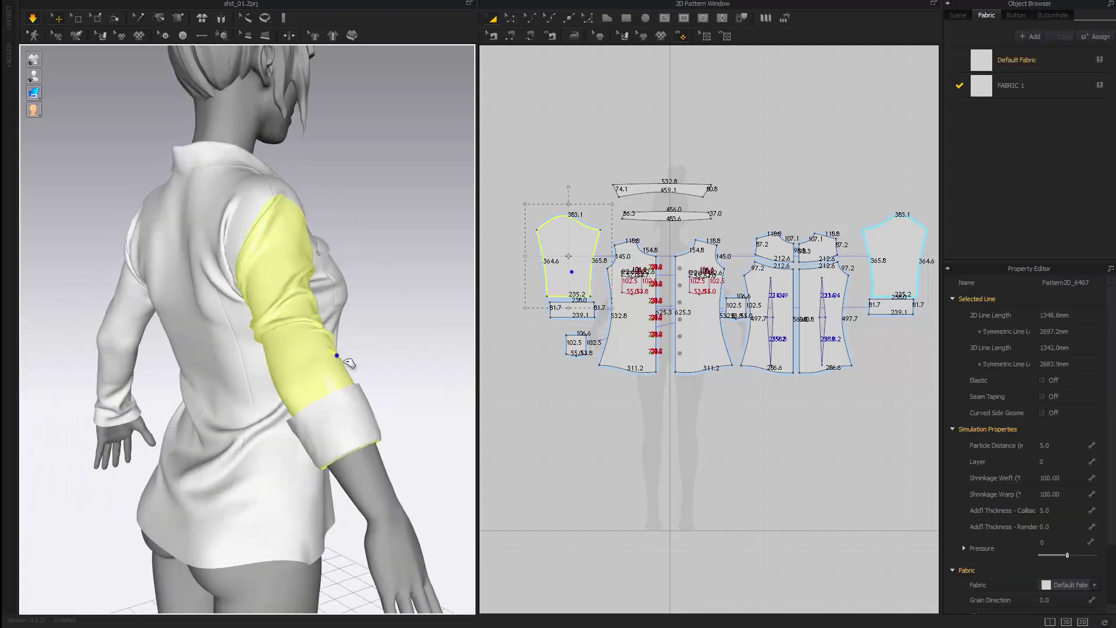
{"action": "left_click", "coordinate": [401, 387]}
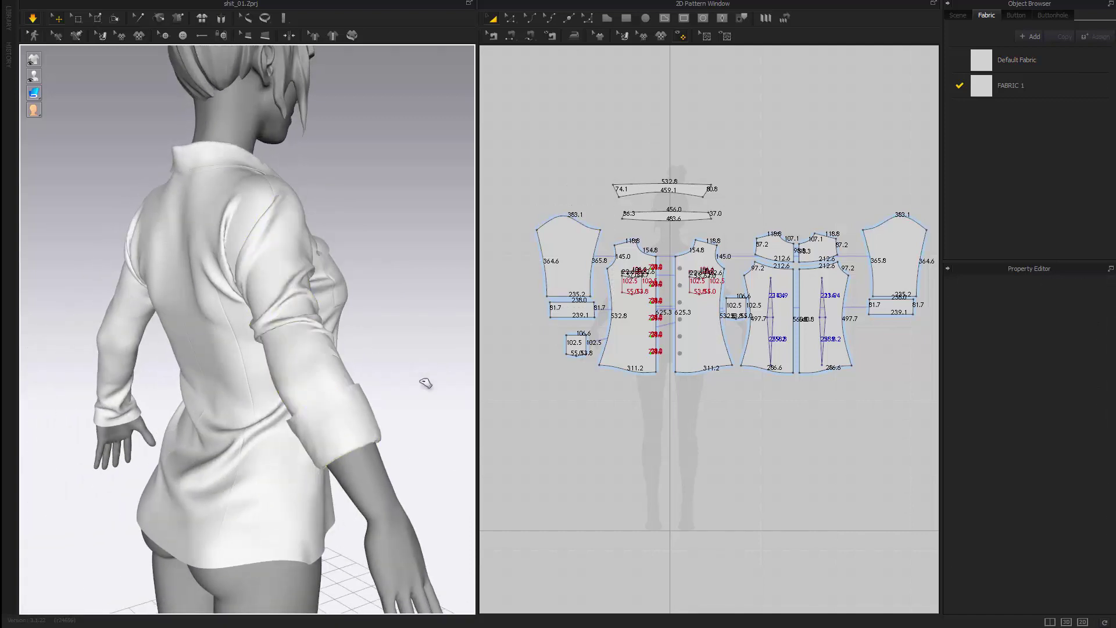
{"action": "right_click_drag", "start_coordinate": [383, 380], "coordinate": [210, 383]}
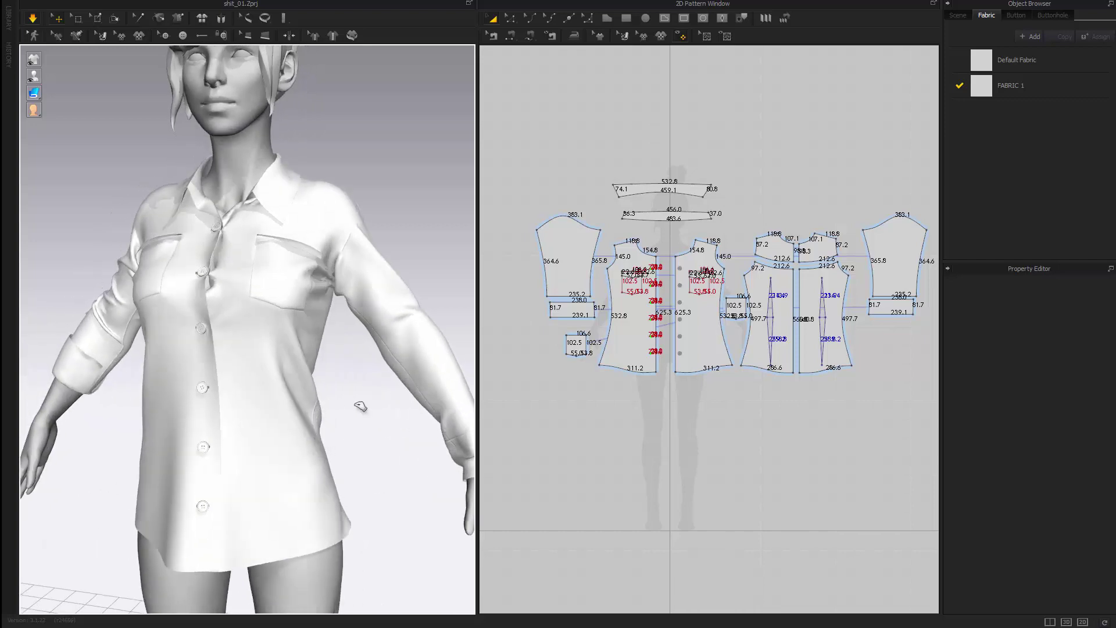
{"action": "right_click_drag", "start_coordinate": [277, 397], "coordinate": [307, 370]}
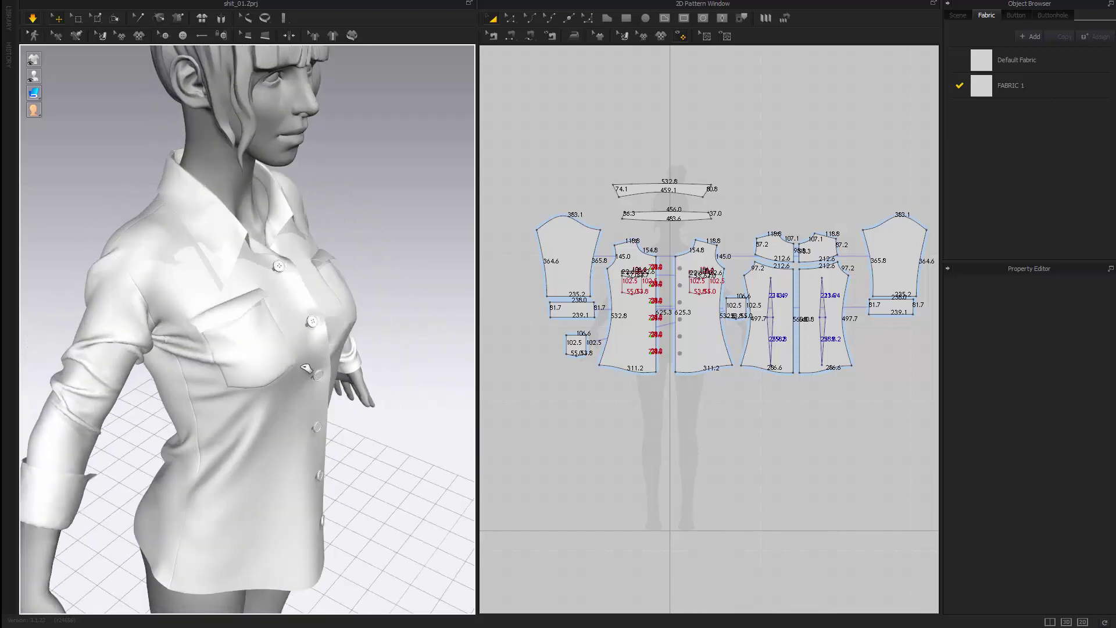
{"action": "mouse_move", "coordinate": [242, 345]}
{"action": "right_mouse_down"}
{"action": "mouse_move", "coordinate": [268, 353]}
{"action": "mouse_move", "coordinate": [257, 361]}
{"action": "right_mouse_up"}
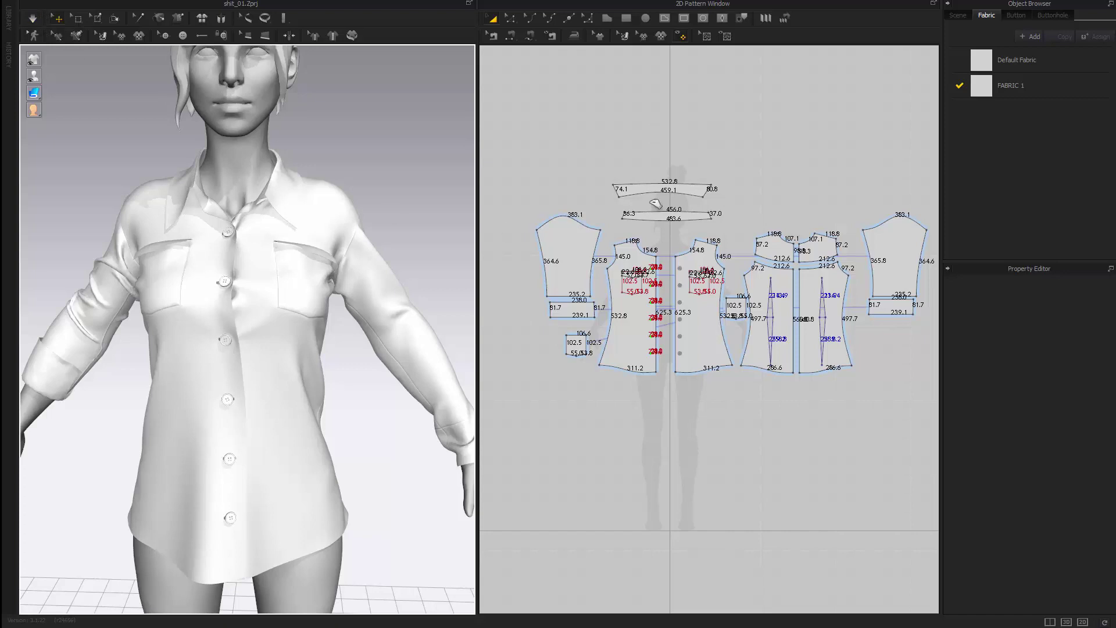
Step: Check which patterns use Default Fabric and assign that fabric to both chest pocket patterns
{"action": "left_click", "coordinate": [988, 60]}
{"action": "scroll", "coordinate": [753, 197], "scroll_direction": "up", "scroll_amount": 3}
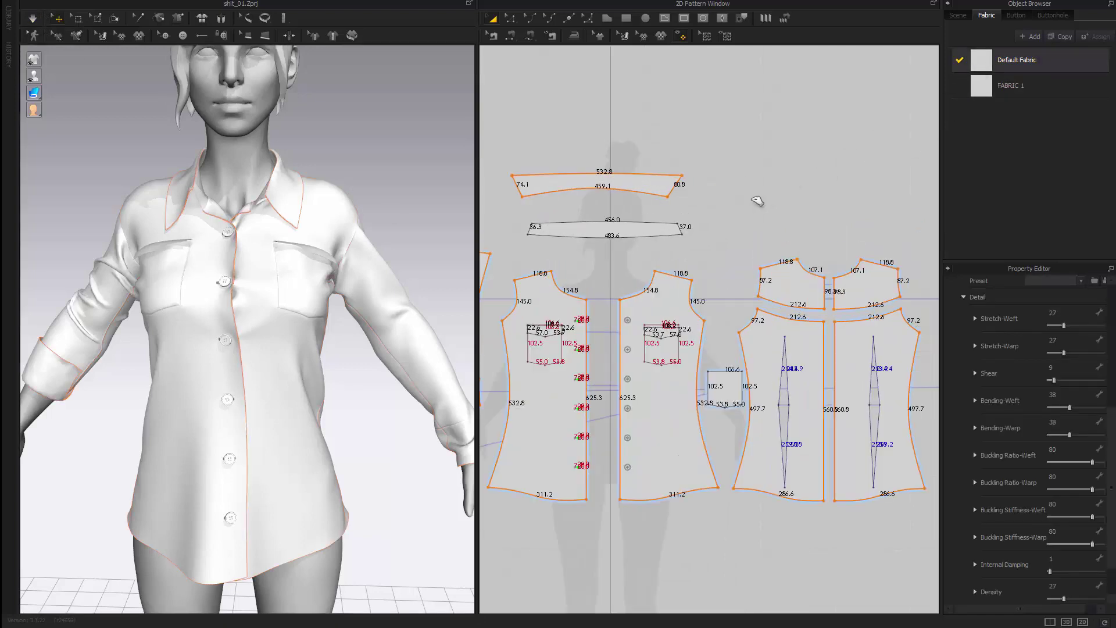
{"action": "middle_click_drag", "start_coordinate": [817, 163], "coordinate": [820, 162]}
{"action": "left_click", "coordinate": [985, 65]}
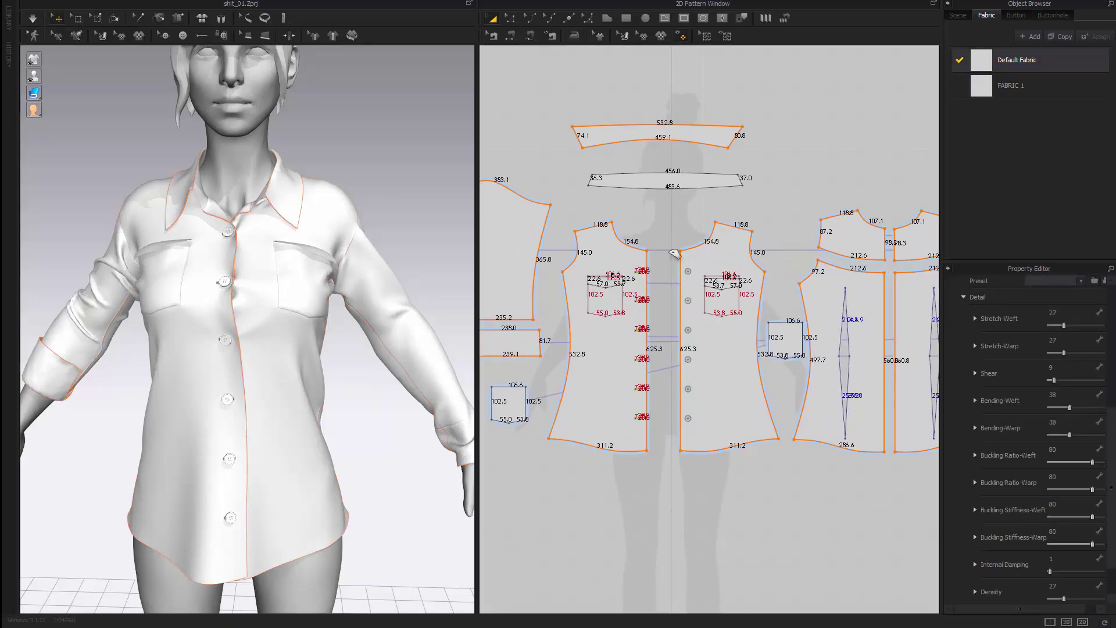
{"action": "left_click", "coordinate": [794, 338]}
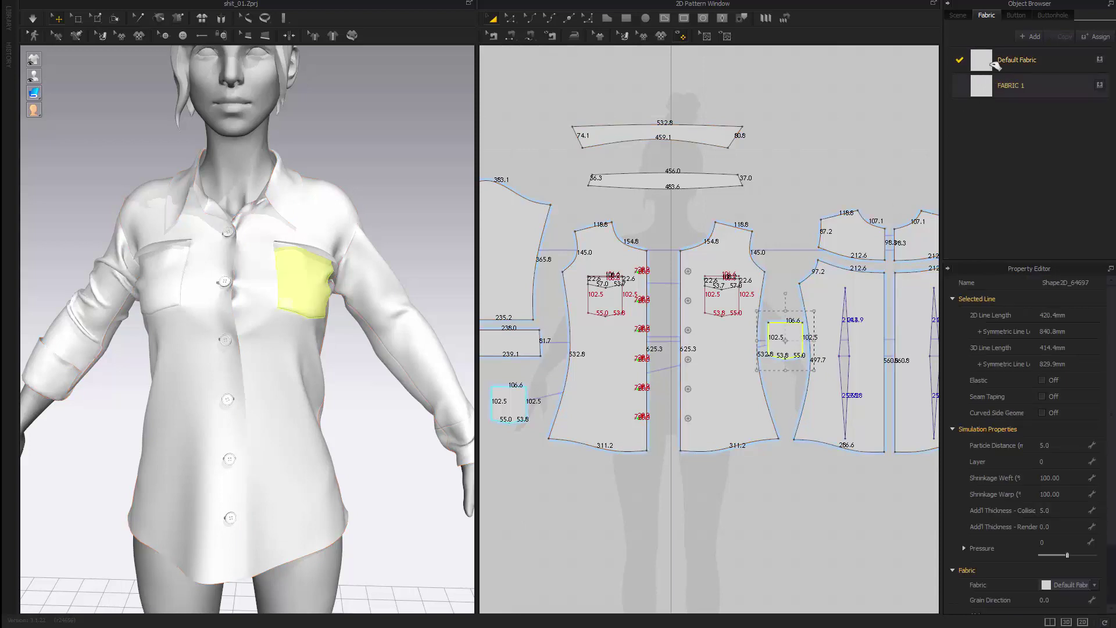
{"action": "left_click", "coordinate": [515, 402]}
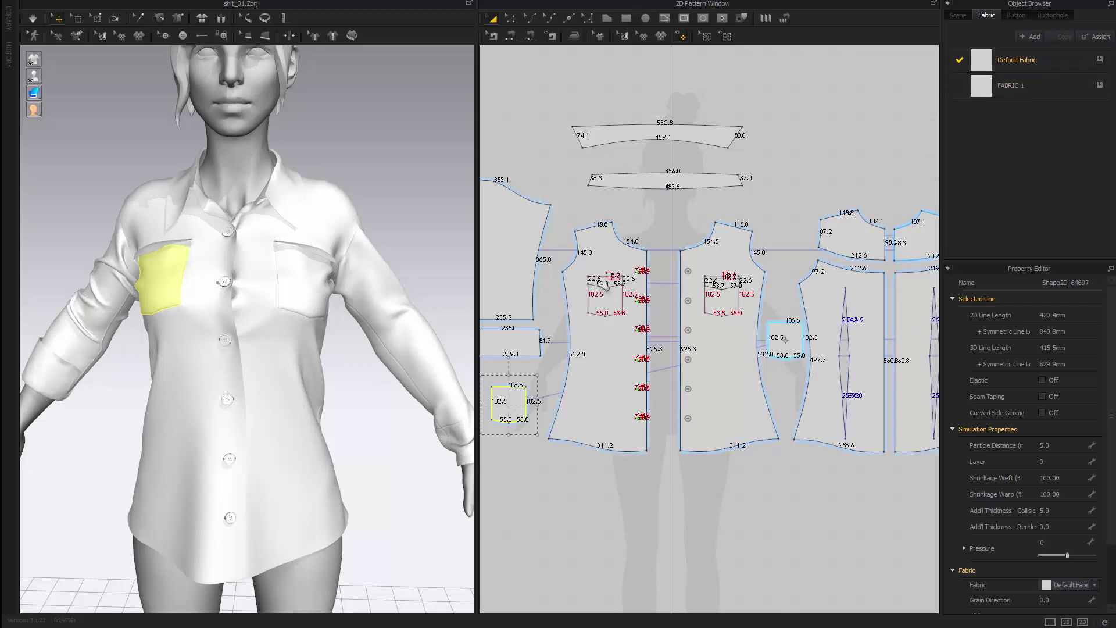
Step: Assign Default Fabric to both chest pocket flaps
{"action": "left_click", "coordinate": [610, 279]}
{"action": "scroll", "coordinate": [610, 279], "scroll_direction": "up", "scroll_amount": 3}
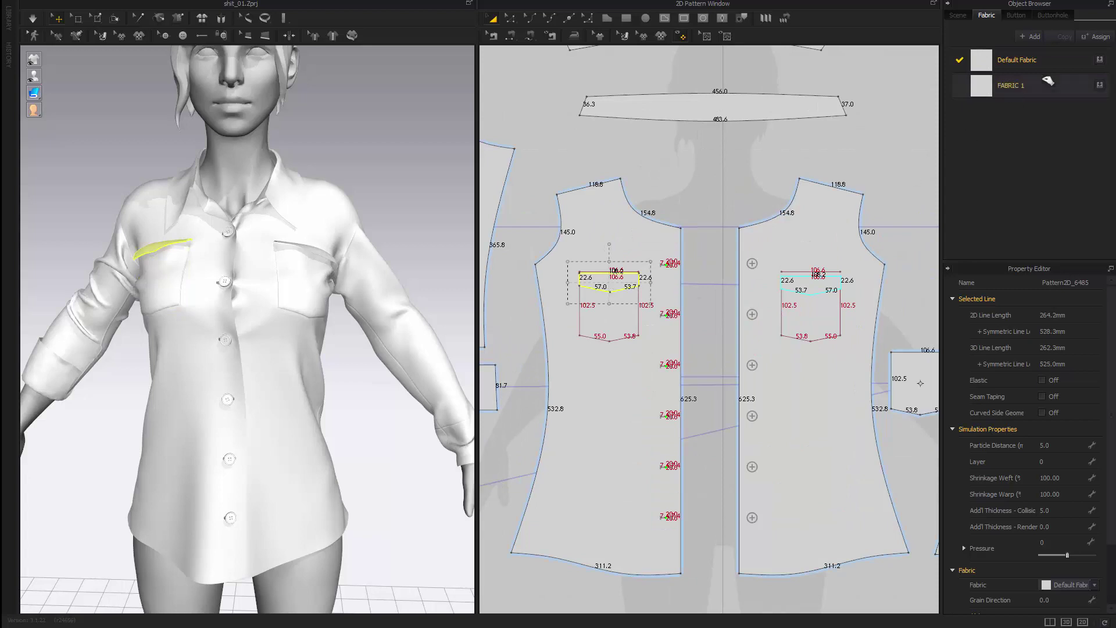
{"action": "left_click", "coordinate": [804, 284]}
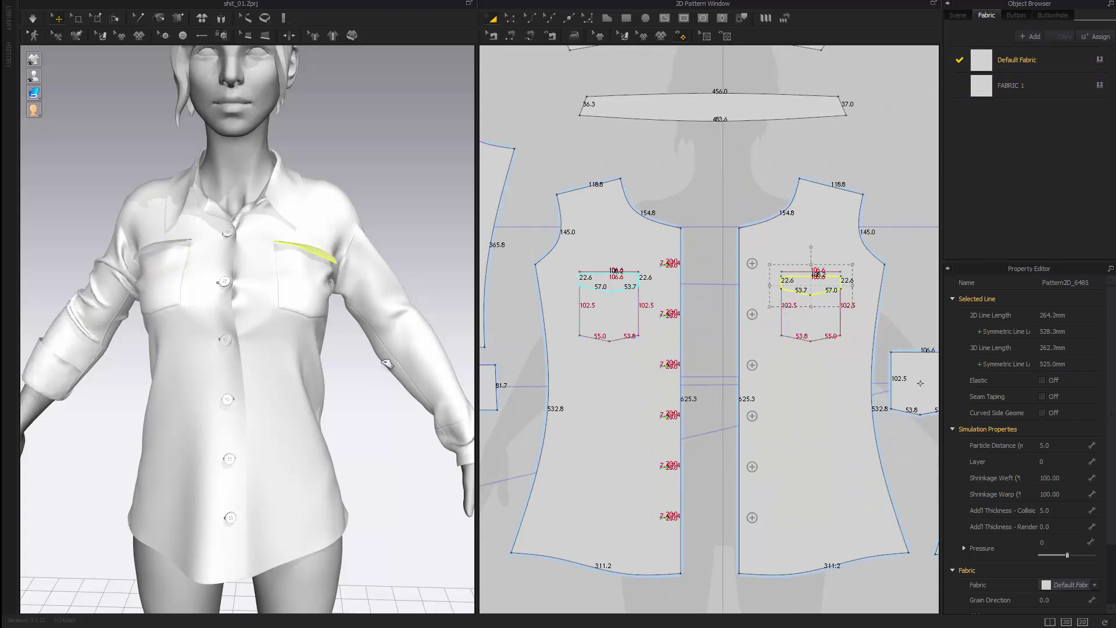
Step: Simulate the shirt with the updated pocket fabric and check the drape from the front, the back and at full-figure view
{"action": "right_click_drag", "start_coordinate": [388, 365], "coordinate": [346, 340]}
{"action": "scroll", "coordinate": [346, 340], "scroll_direction": "down", "scroll_amount": 2}
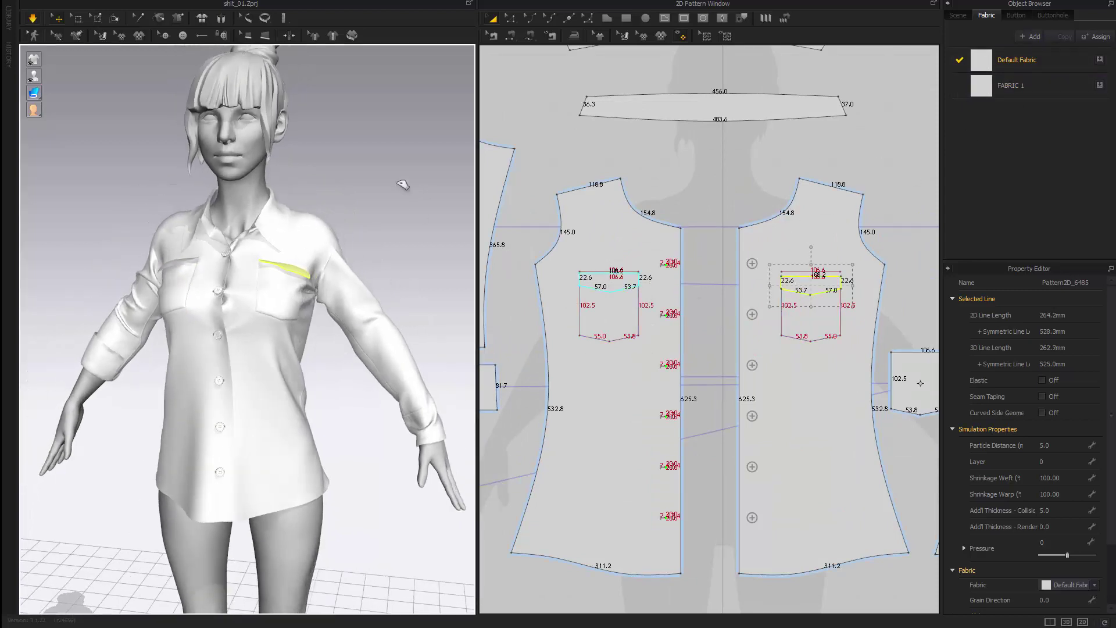
{"action": "left_click", "coordinate": [397, 239]}
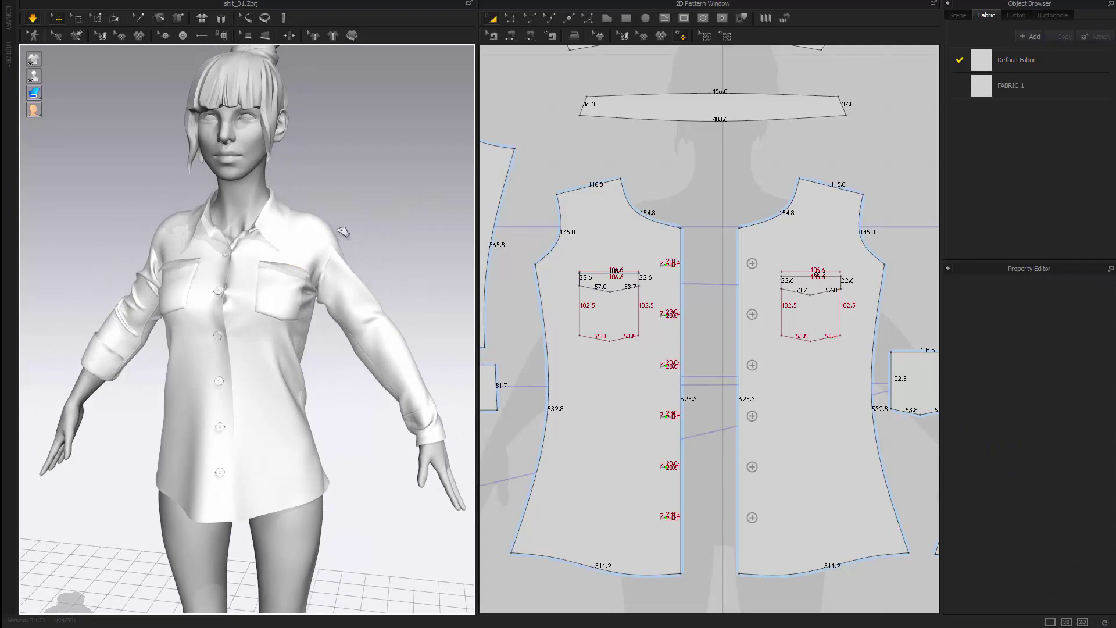
{"action": "right_click_drag", "start_coordinate": [343, 232], "coordinate": [334, 289]}
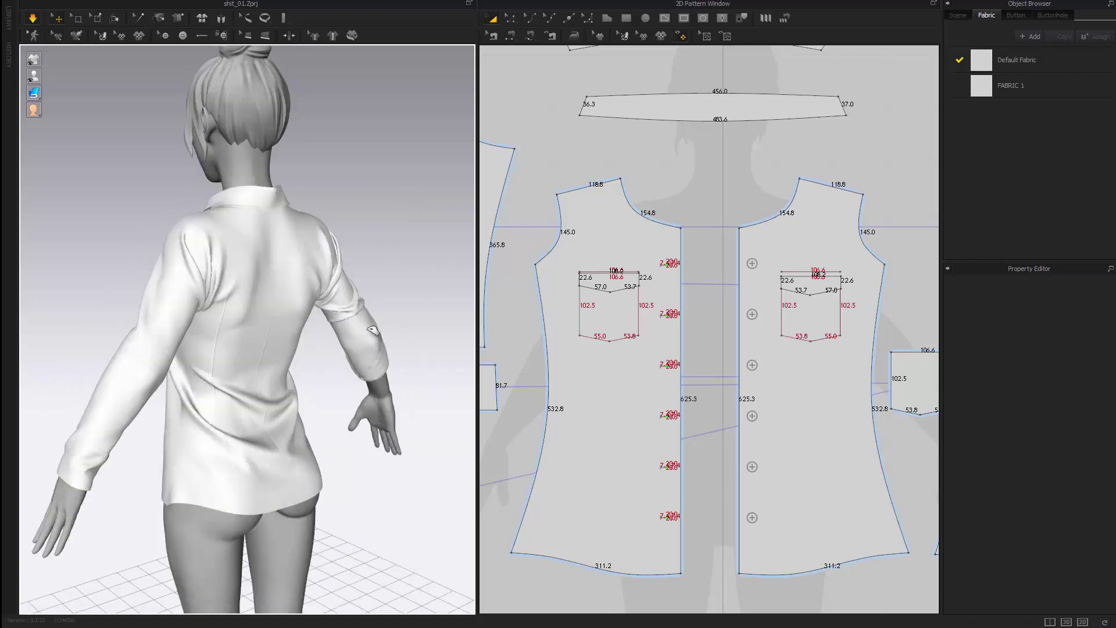
{"action": "right_click_drag", "start_coordinate": [373, 332], "coordinate": [283, 361]}
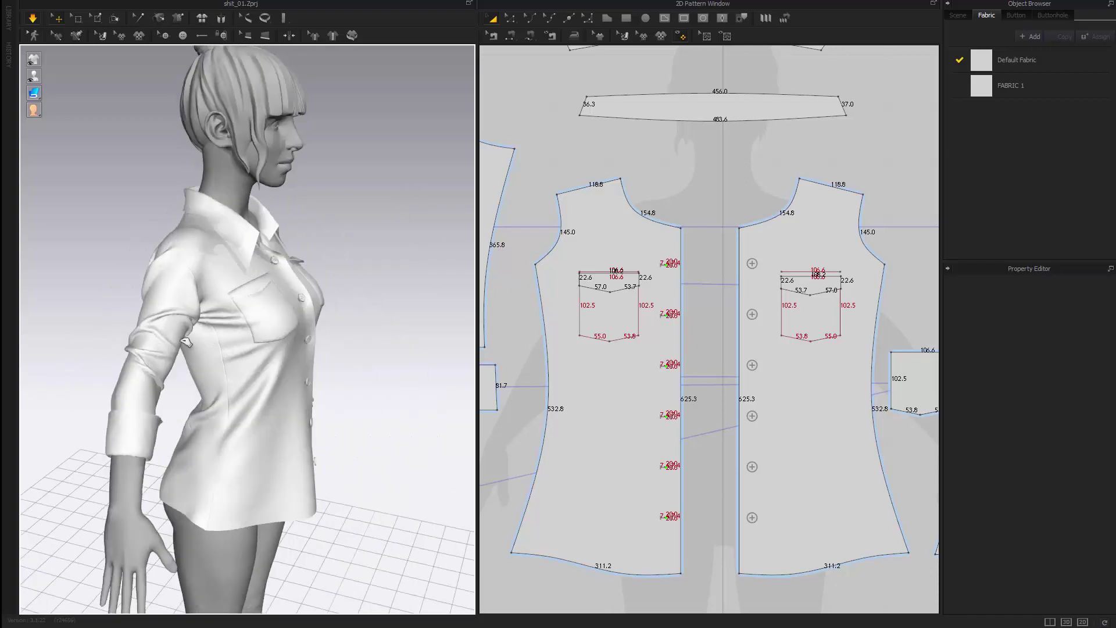
{"action": "right_click_drag", "start_coordinate": [162, 342], "coordinate": [132, 345]}
{"action": "scroll", "coordinate": [248, 378], "scroll_direction": "down", "scroll_amount": 6}
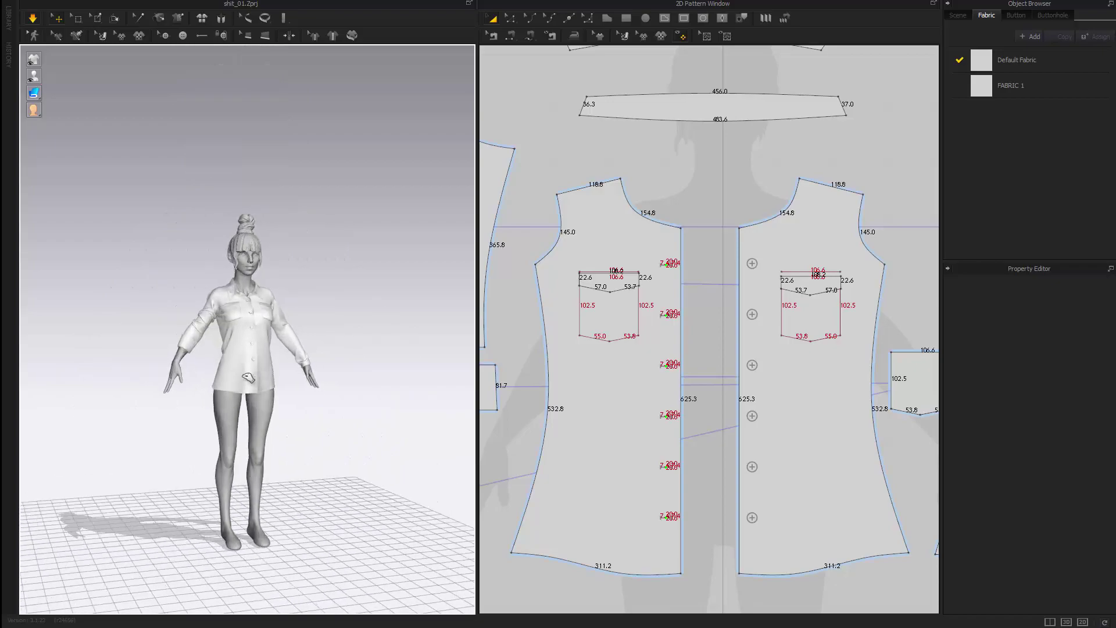
{"action": "right_click_drag", "start_coordinate": [248, 378], "coordinate": [243, 389]}
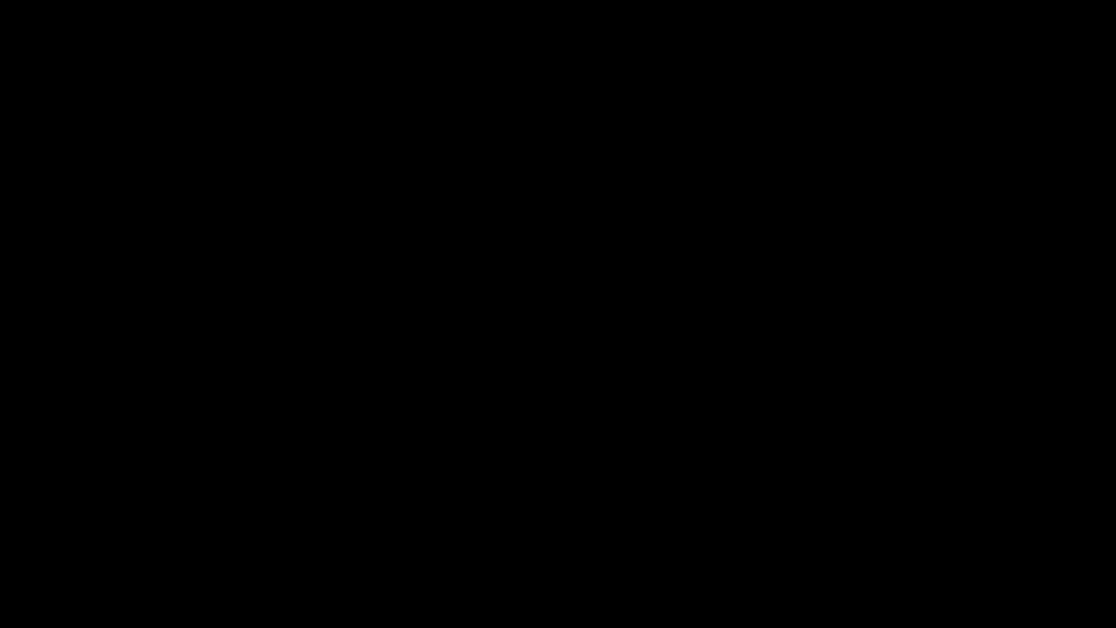